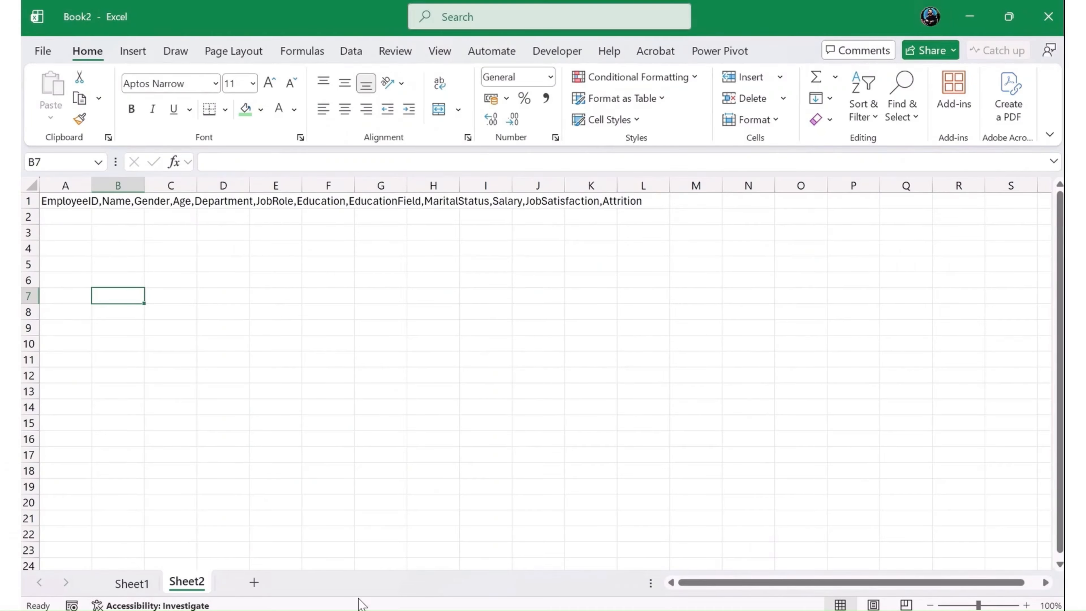
- Launch a new Excel window and create a blank workbook
key(super)
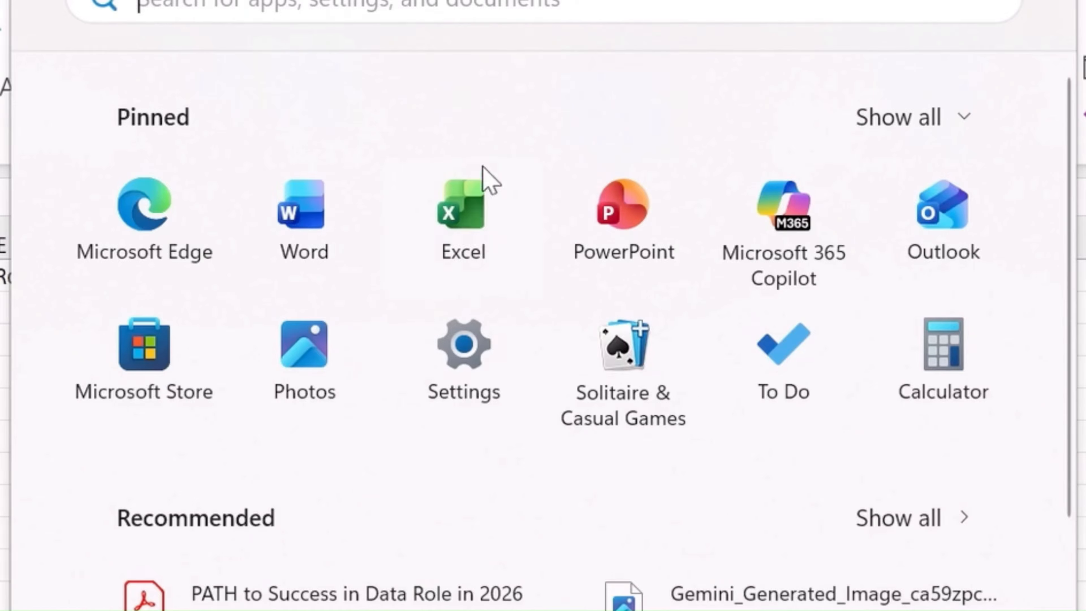
click(472, 236)
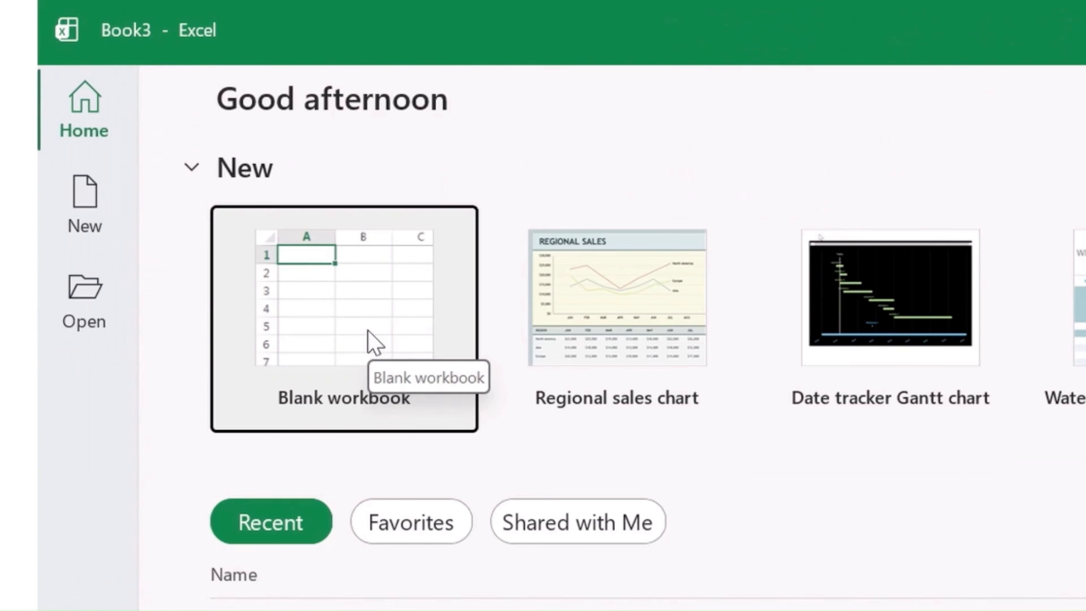
click(374, 343)
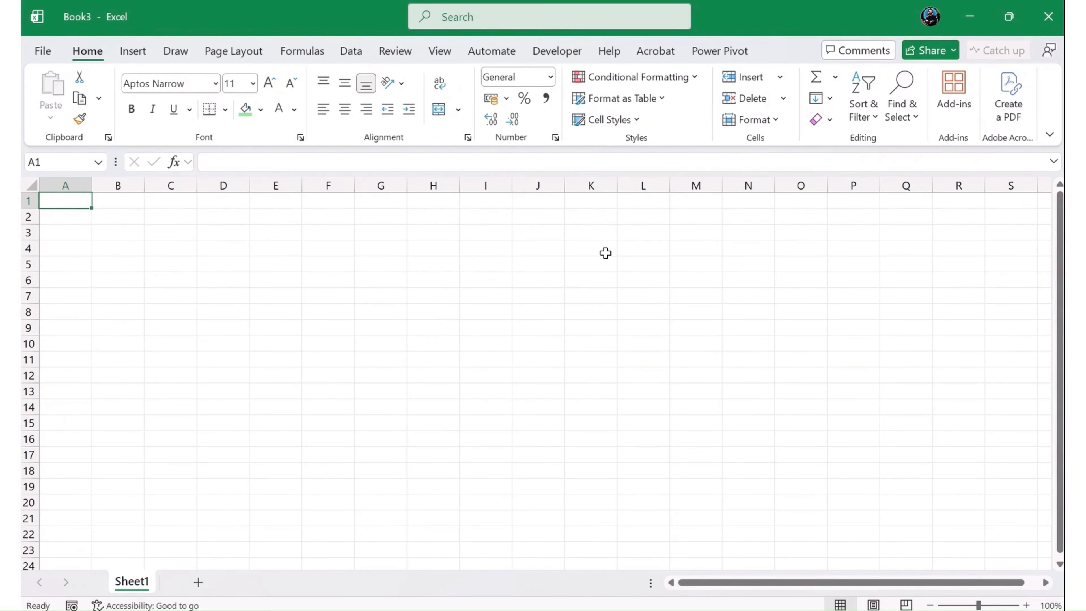
- Explore the blank worksheet grid by selecting individual cells in different rows and columns
click(341, 300)
click(530, 283)
click(489, 246)
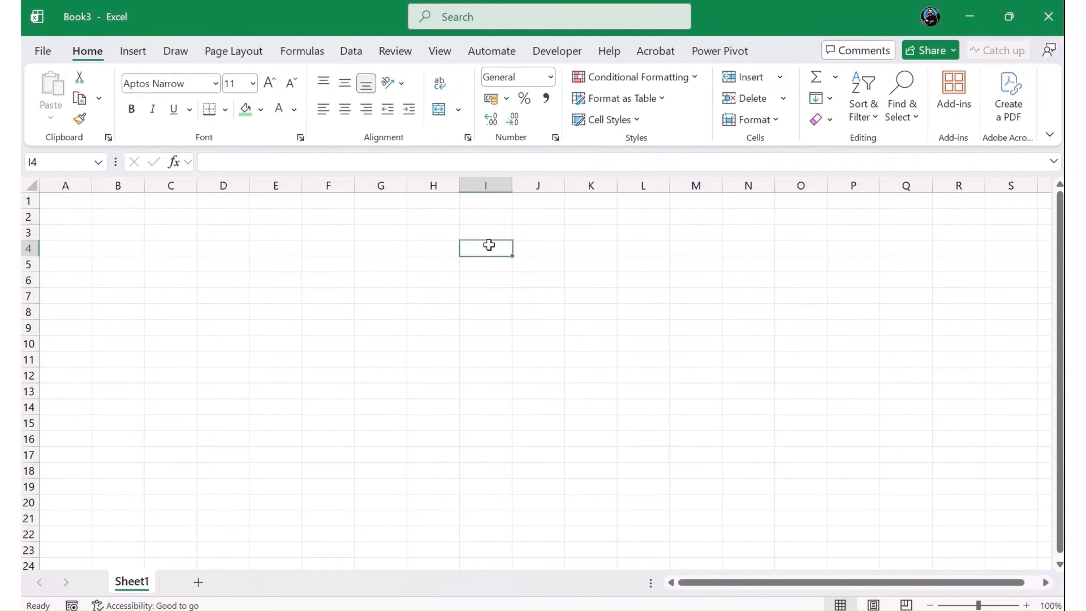
click(624, 231)
click(790, 317)
click(727, 425)
click(352, 440)
click(389, 379)
click(532, 250)
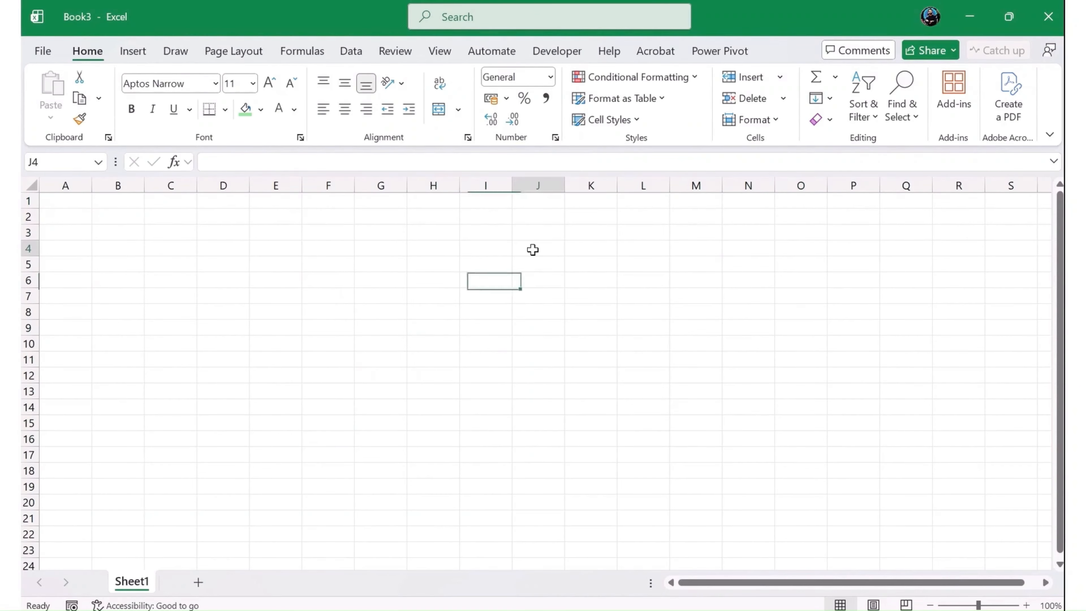
click(749, 280)
click(721, 387)
- Highlight column J together with row 8, and inspect the contents of their intersecting cell J8
click(523, 182)
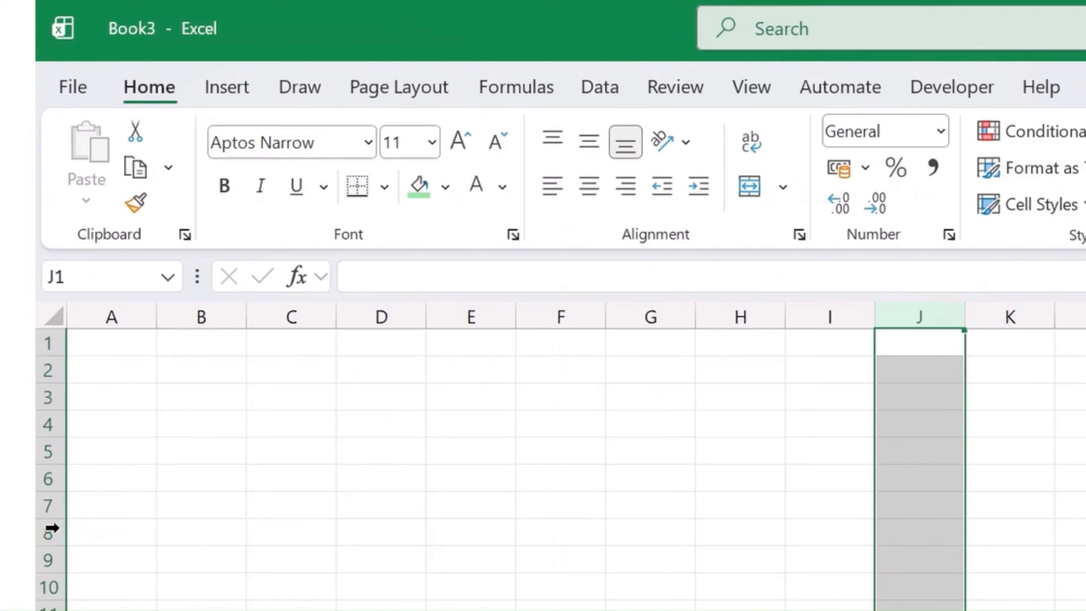
ctrl+click(28, 312)
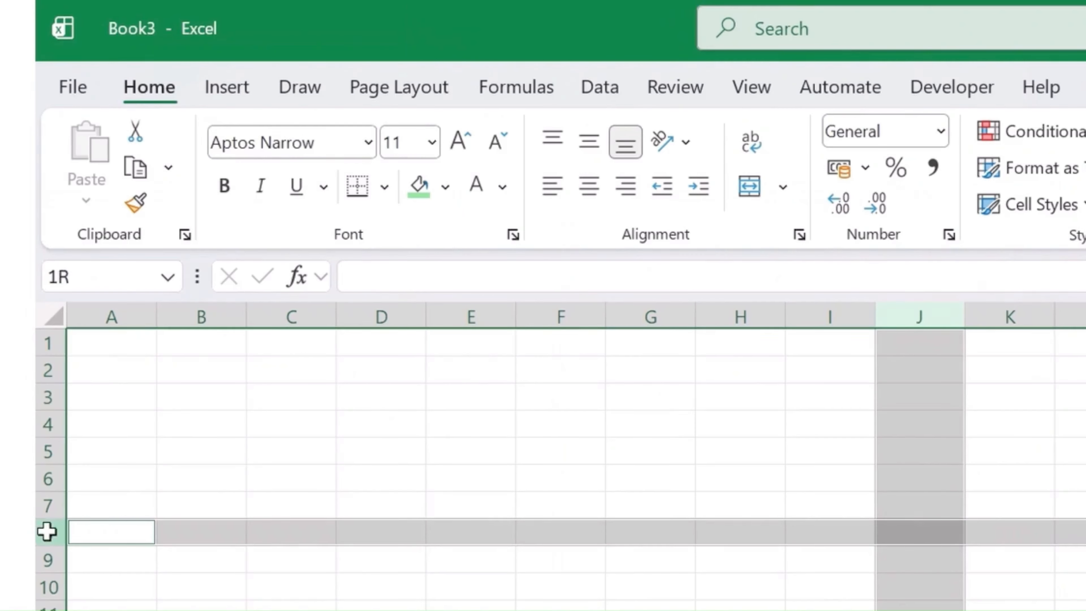
click(897, 552)
click(881, 525)
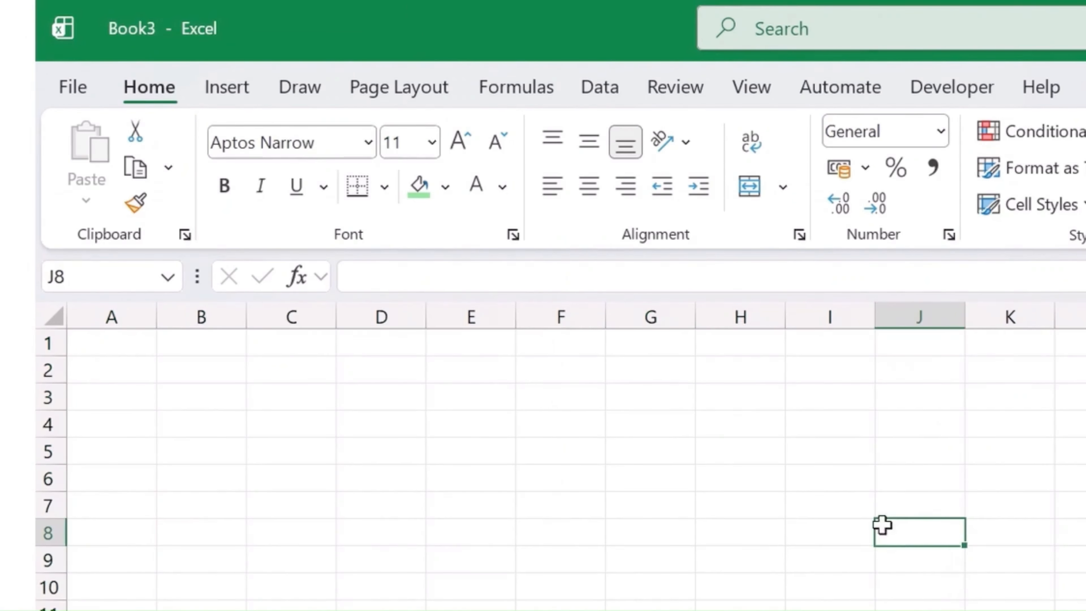
click(408, 275)
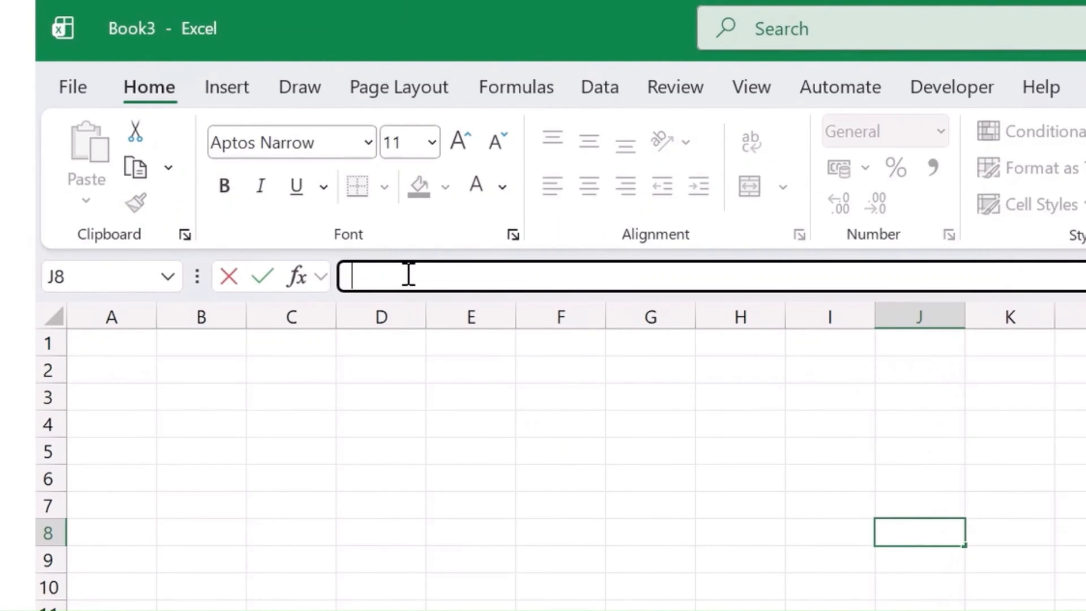
click(470, 607)
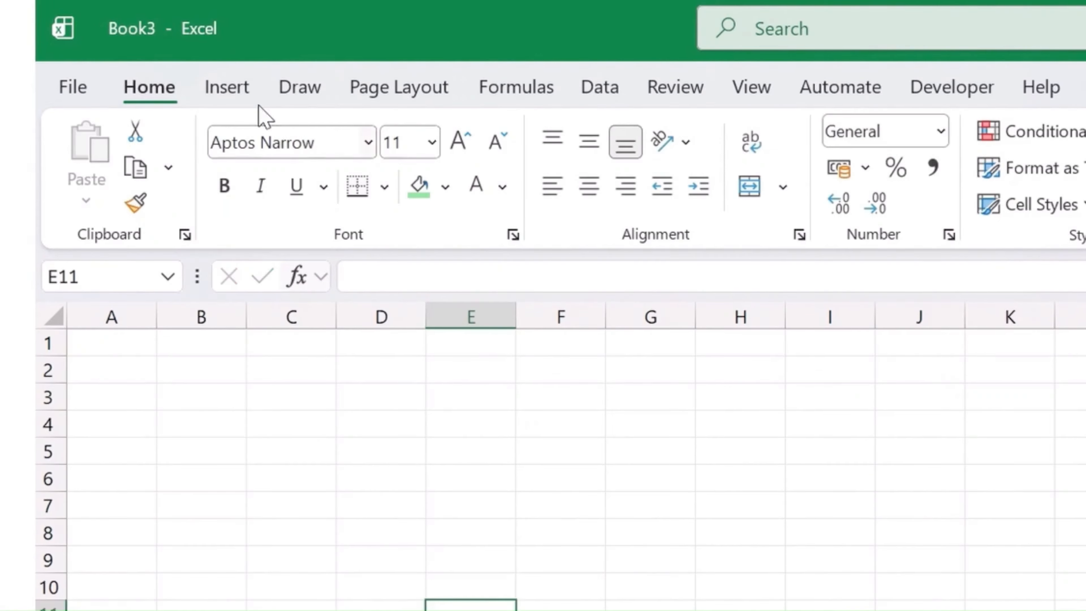
- Examine the command groups for inserting, drawing, page layout, formulas, review, automation, developer tools and help
click(244, 86)
click(299, 88)
click(227, 51)
click(302, 51)
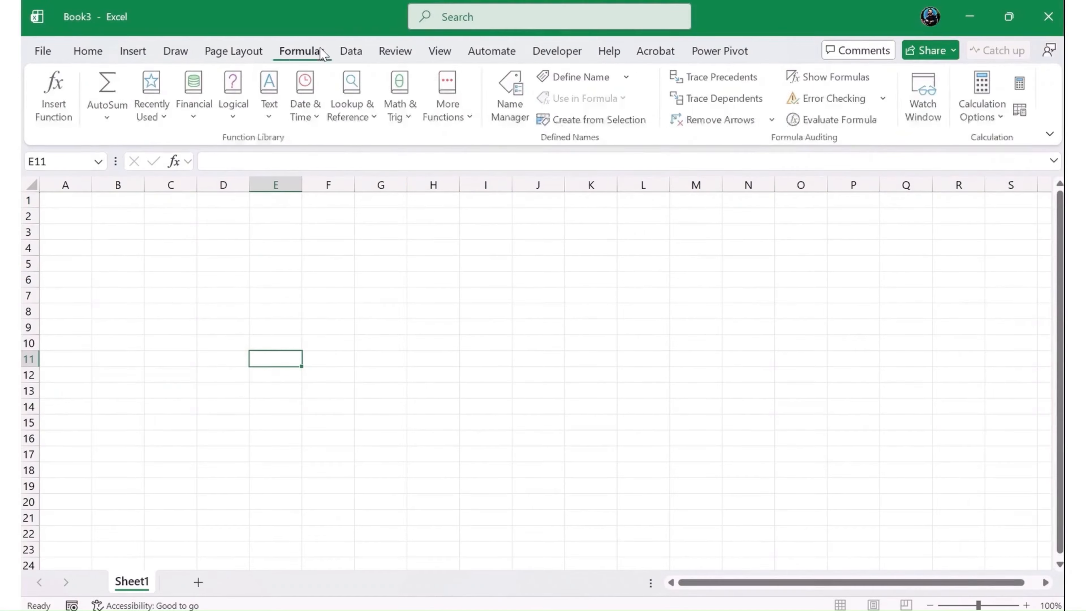
click(395, 51)
click(492, 52)
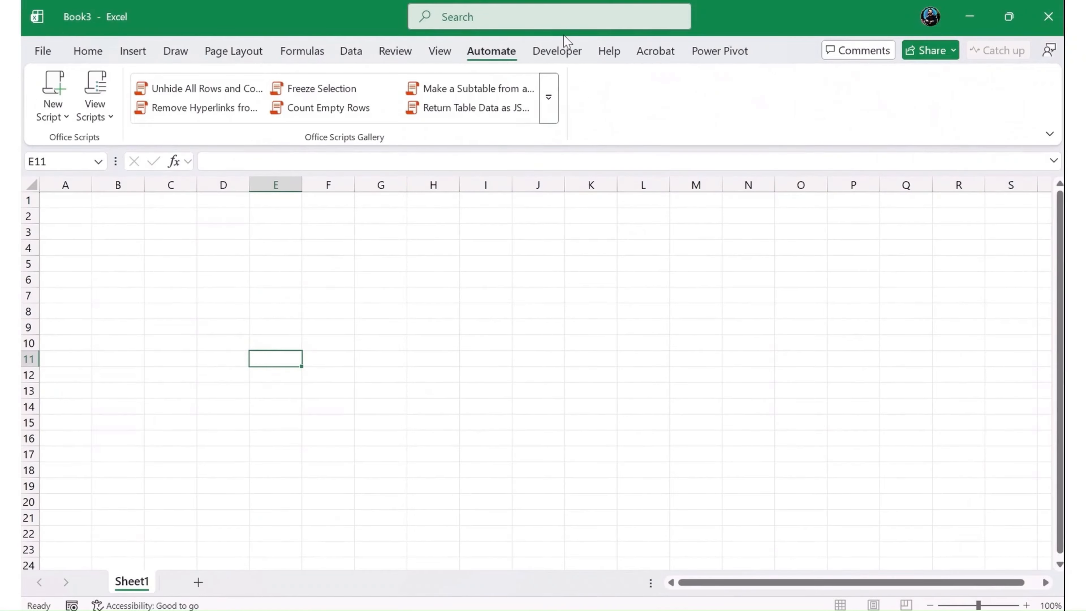
click(565, 51)
click(642, 53)
click(609, 50)
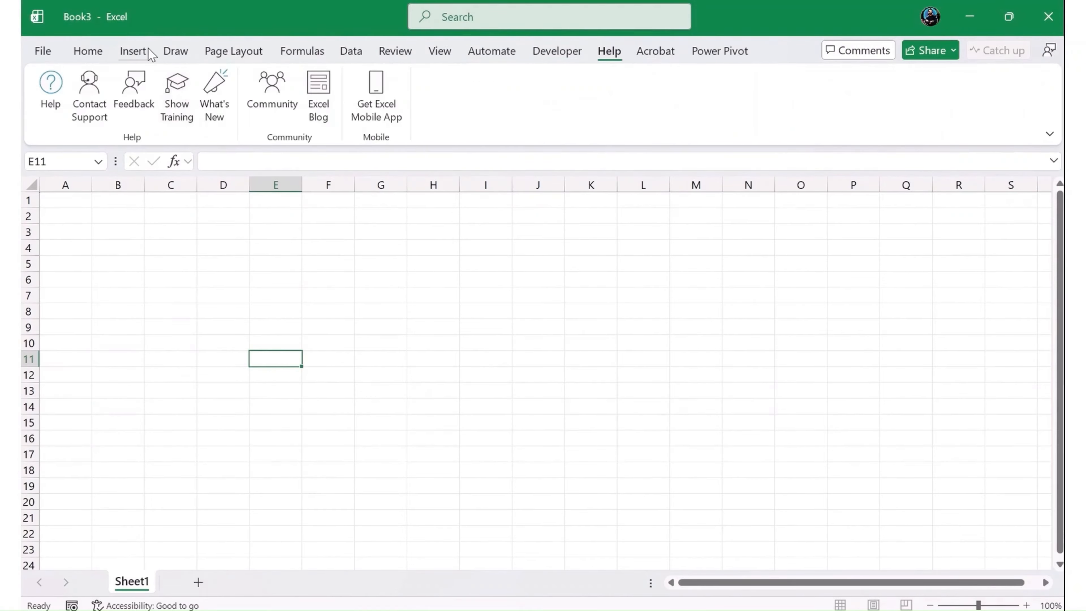
click(137, 52)
click(148, 281)
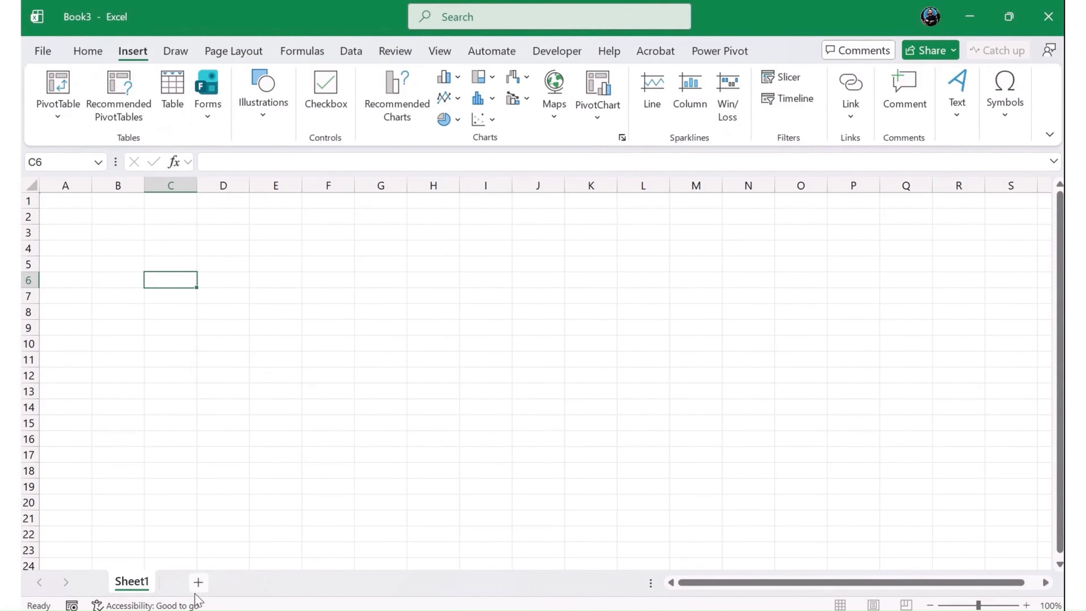
- Add three new worksheets to the workbook and return to Sheet1
click(198, 582)
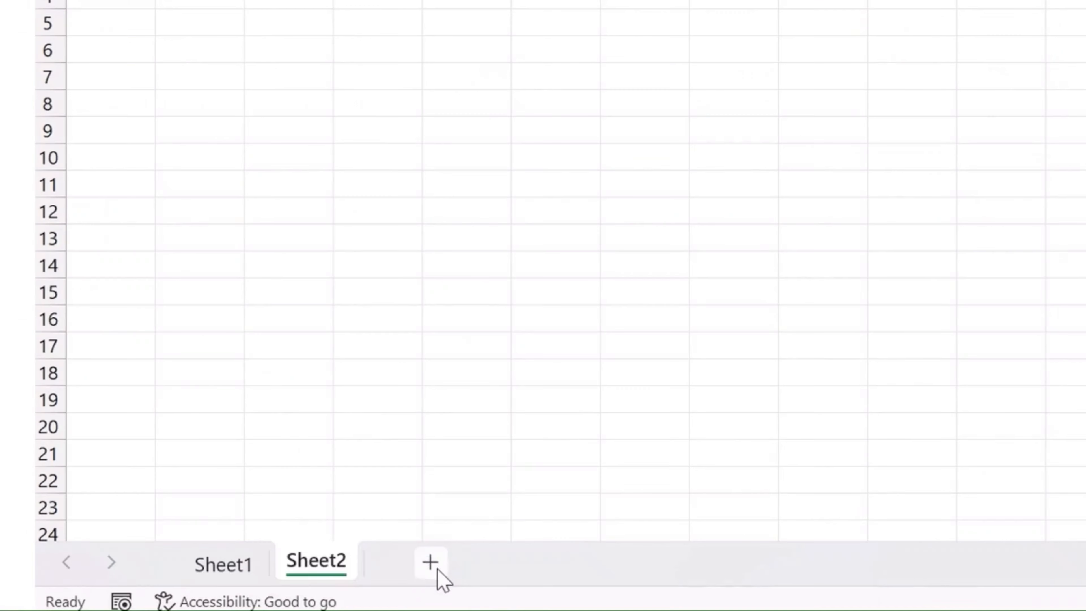
click(438, 569)
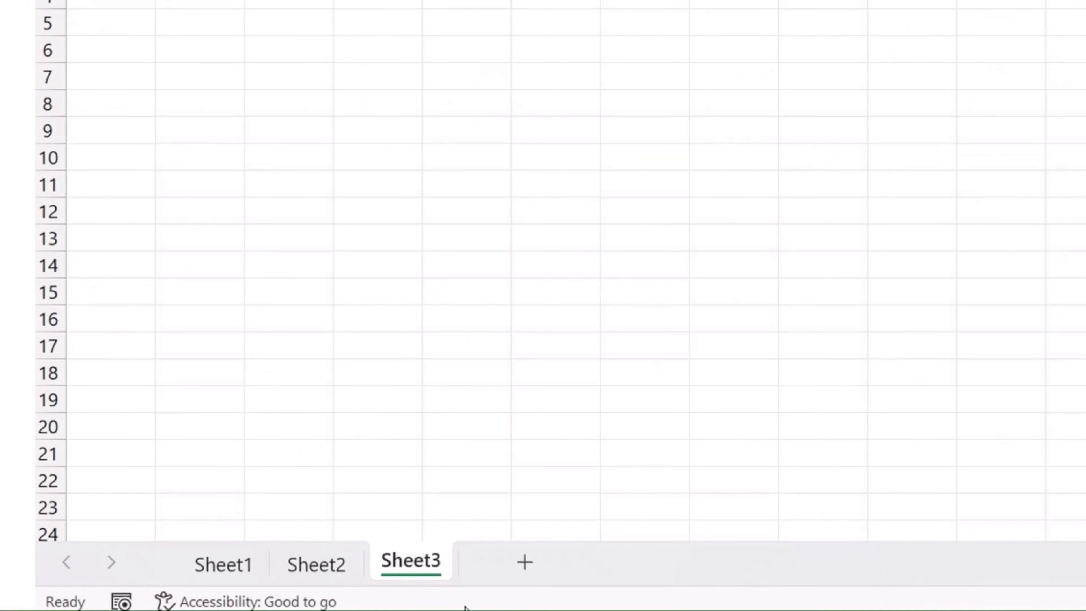
click(520, 571)
click(212, 575)
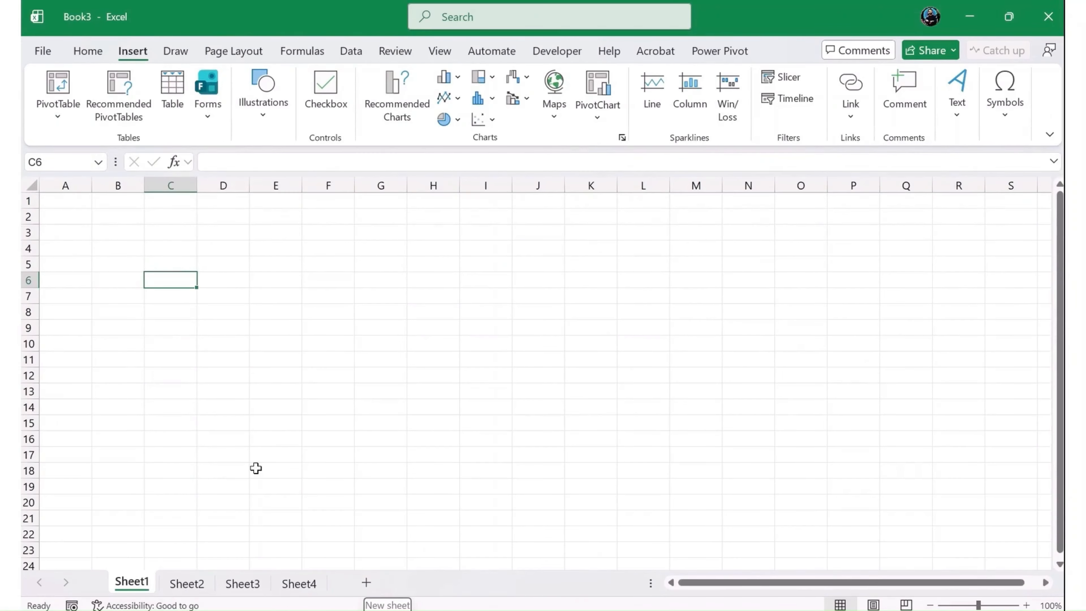
- Show Sheet1 in Page Layout view and examine its header and footer areas
click(875, 605)
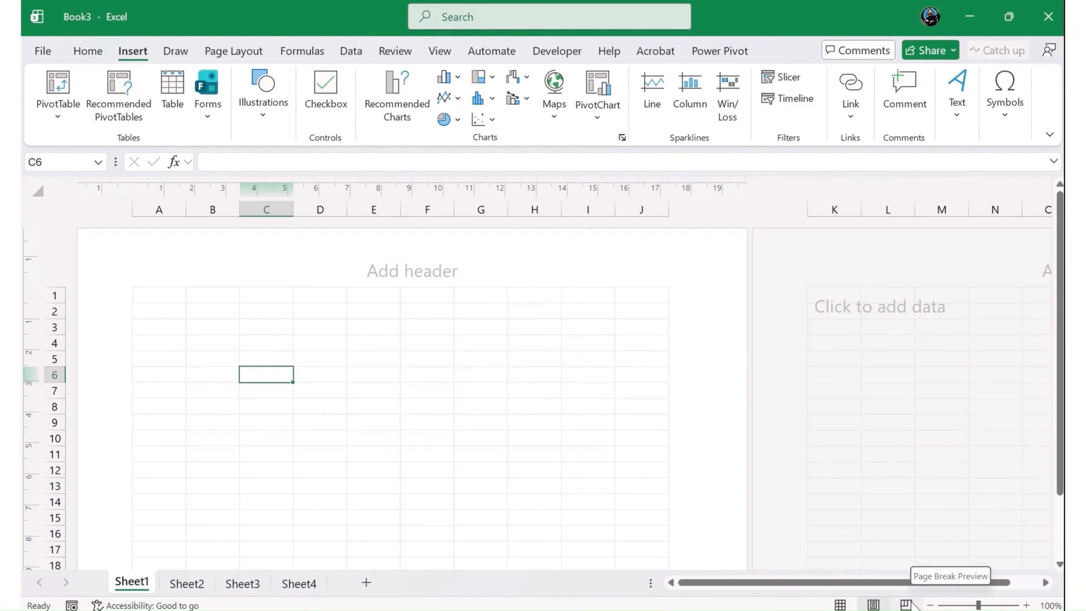
click(357, 258)
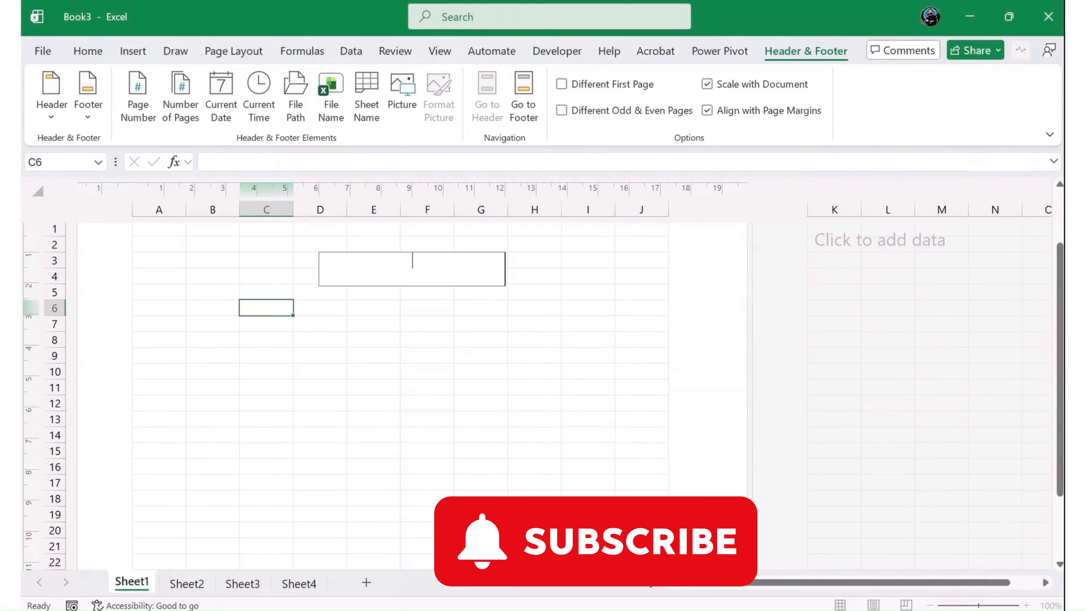
click(381, 542)
scroll(398, 531, down, 11)
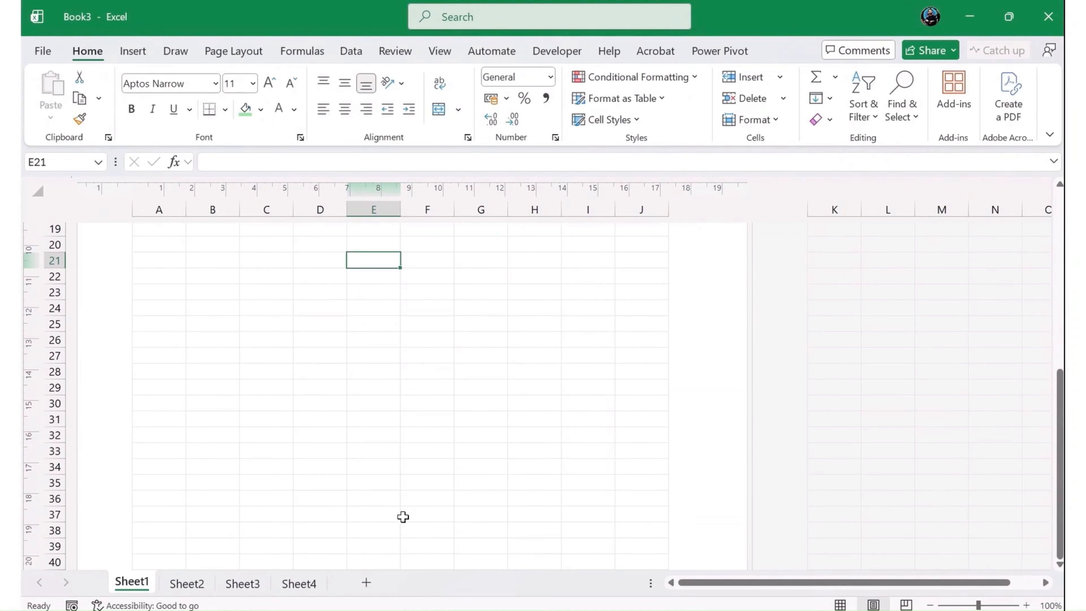
click(407, 456)
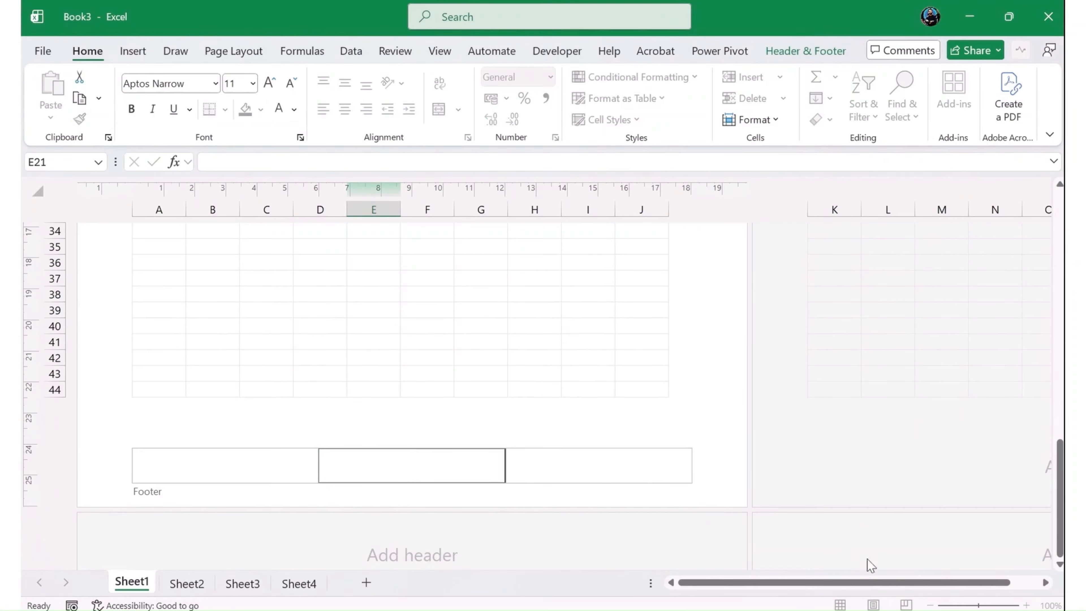
click(781, 461)
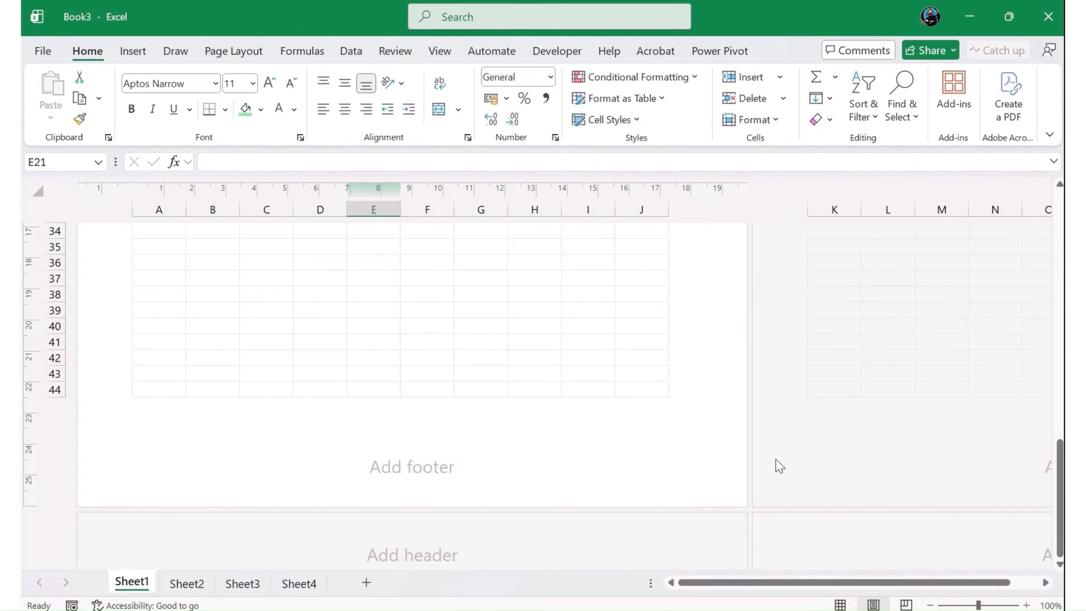
- Return the sheet to Normal view and close the Book3 workbook without saving
click(841, 605)
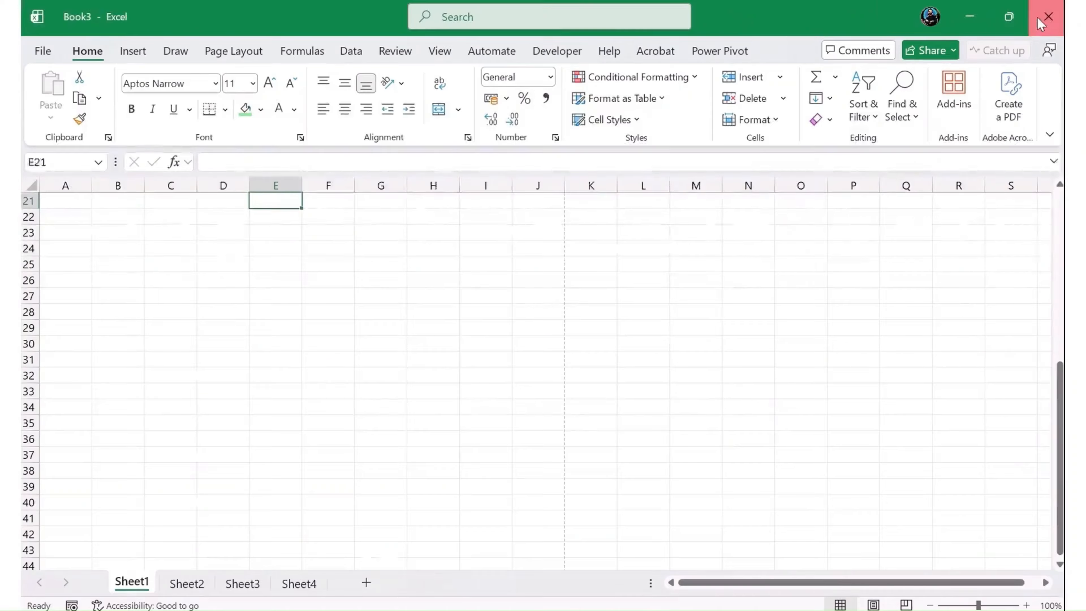
click(999, 37)
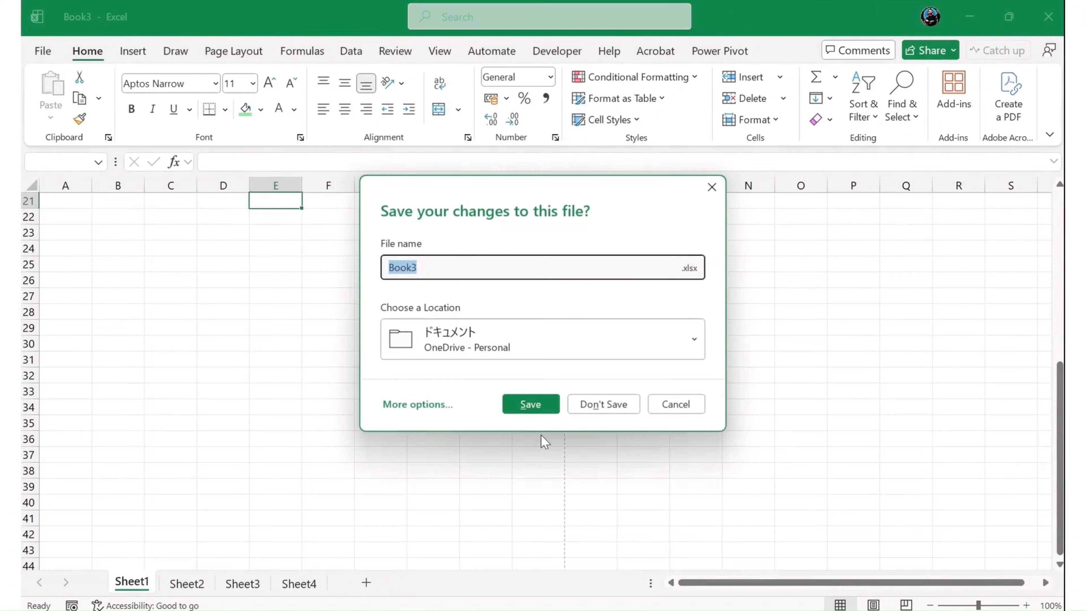
click(614, 410)
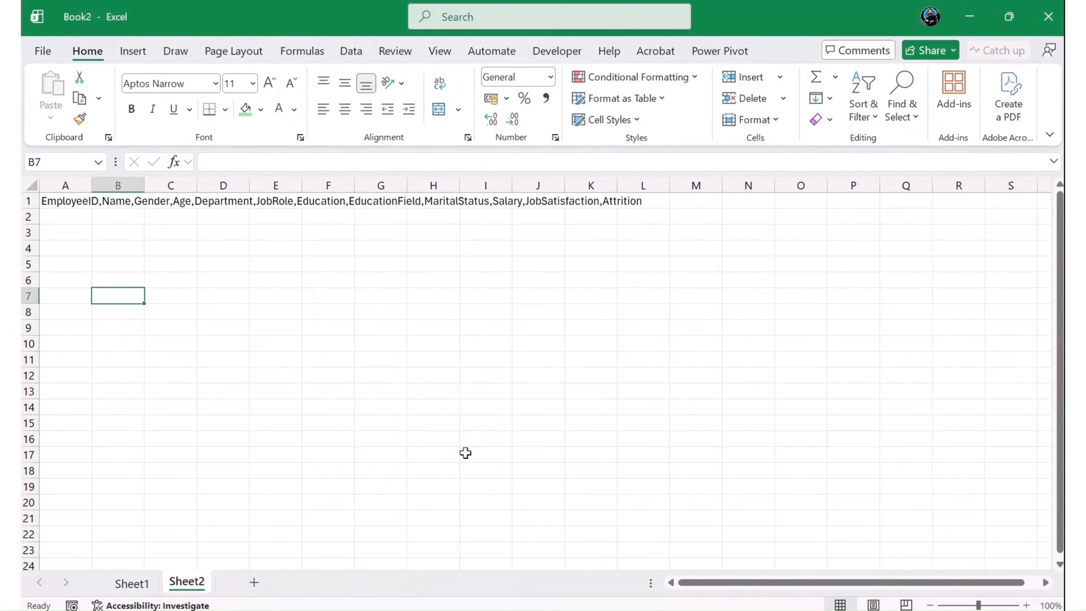
- Examine the comma-separated field names in cell A1 of Sheet2, from EmployeeID through Attrition
click(86, 202)
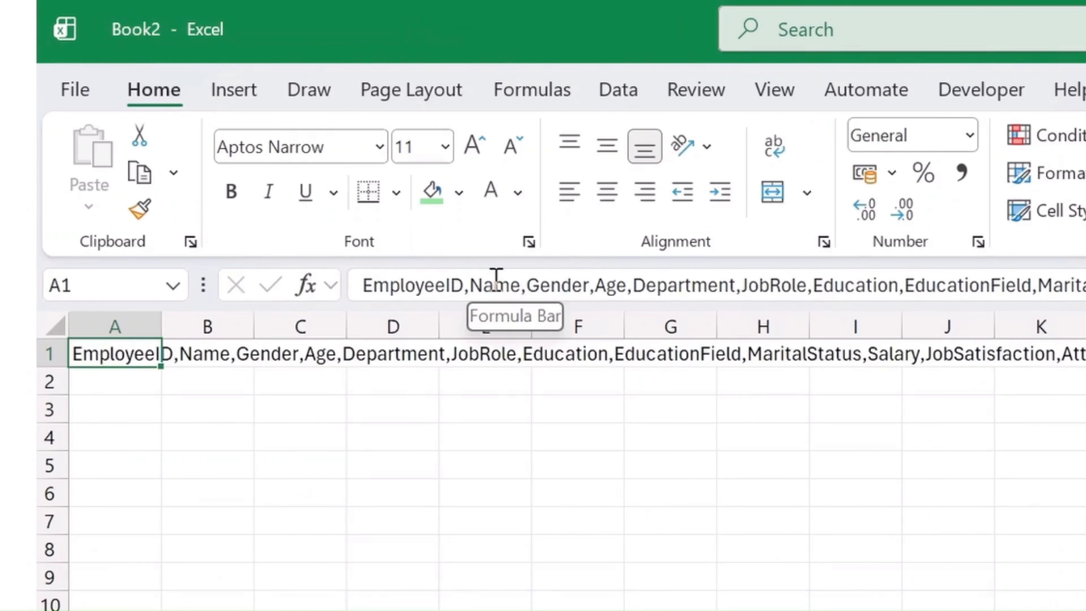
click(282, 161)
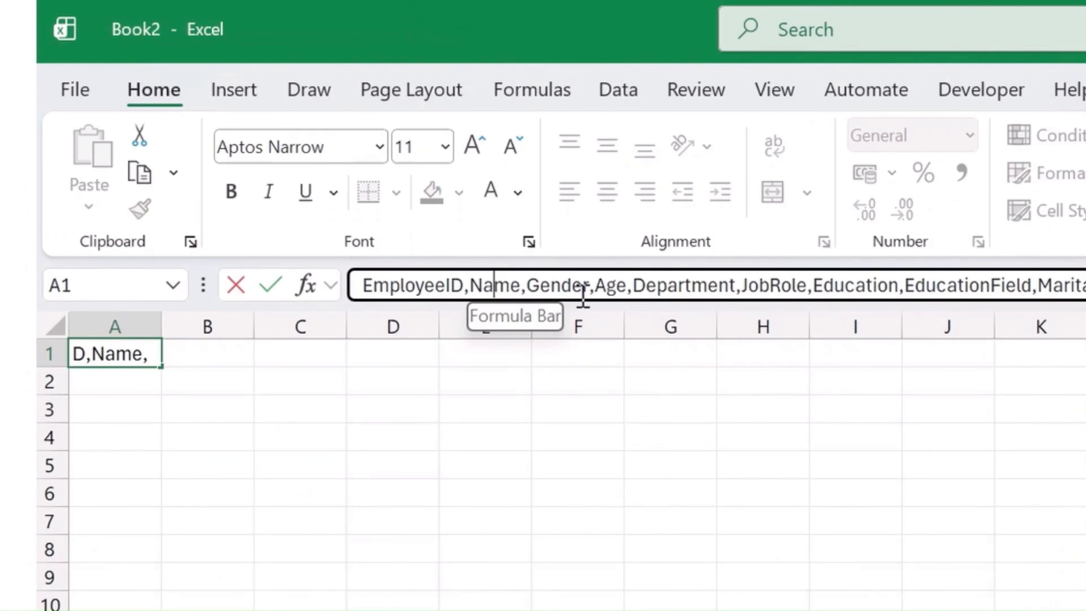
click(306, 162)
click(343, 160)
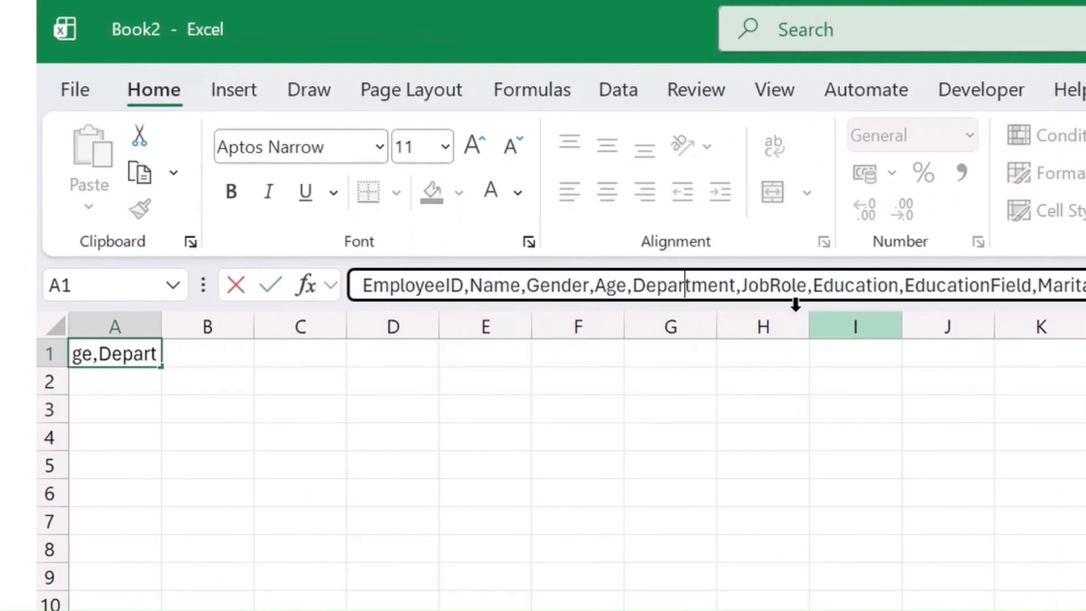
click(775, 286)
double_click(776, 285)
click(858, 287)
double_click(858, 286)
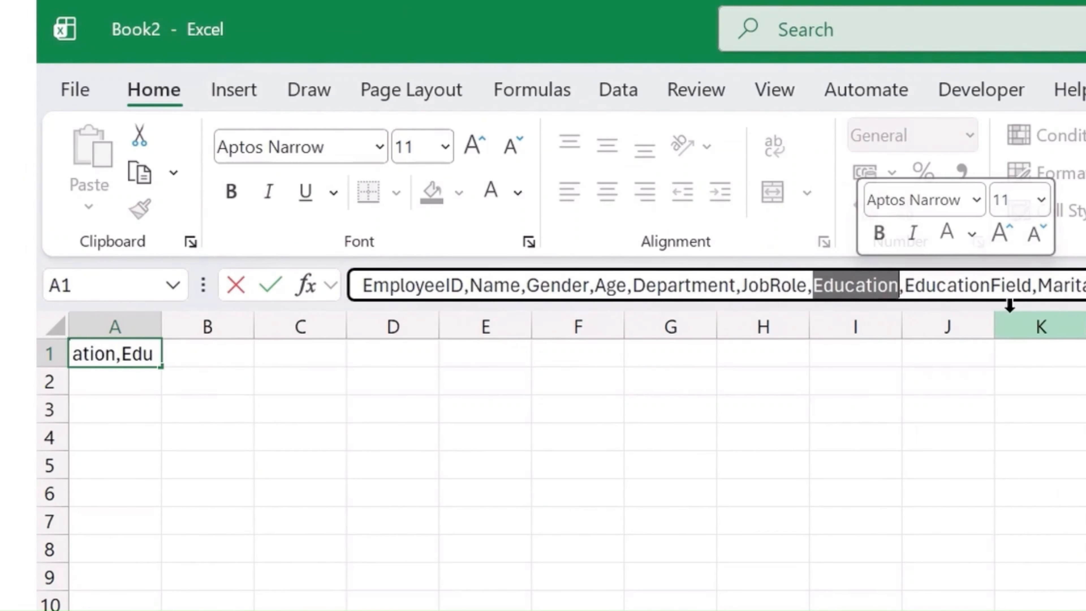
double_click(1061, 286)
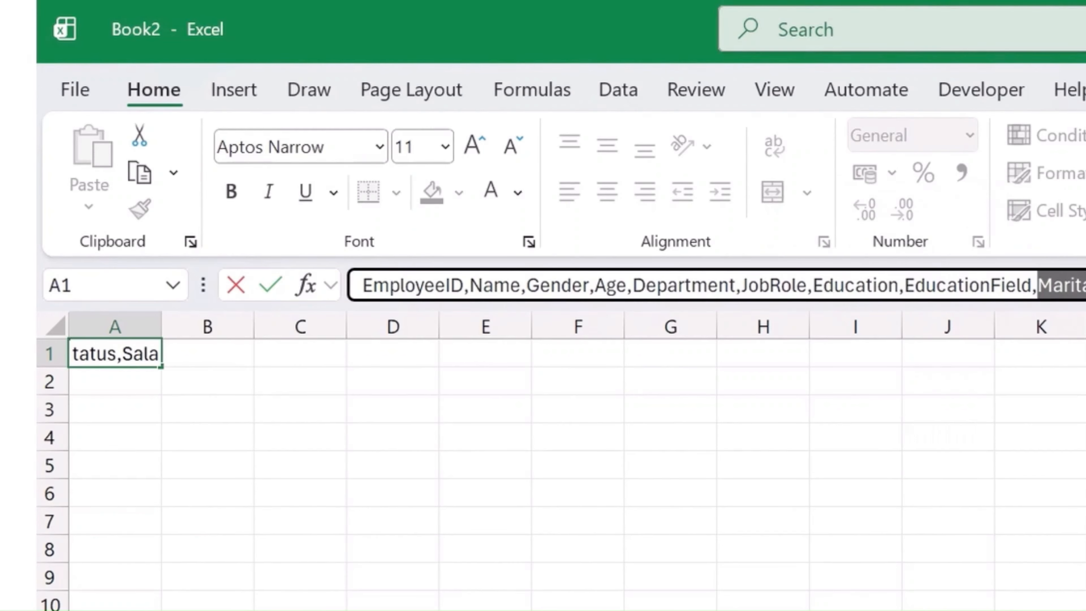
click(729, 258)
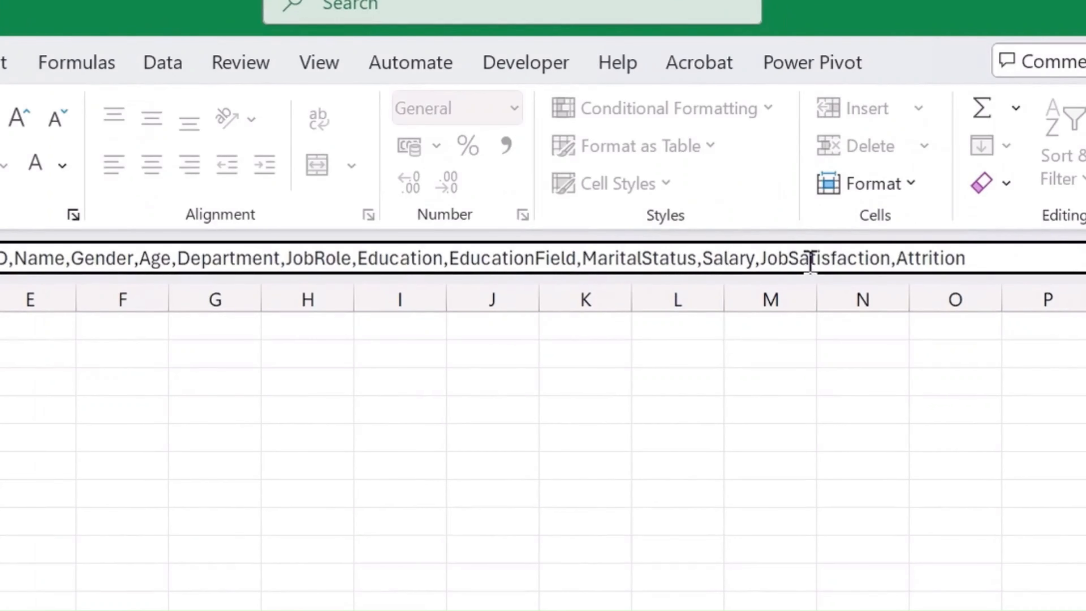
click(808, 465)
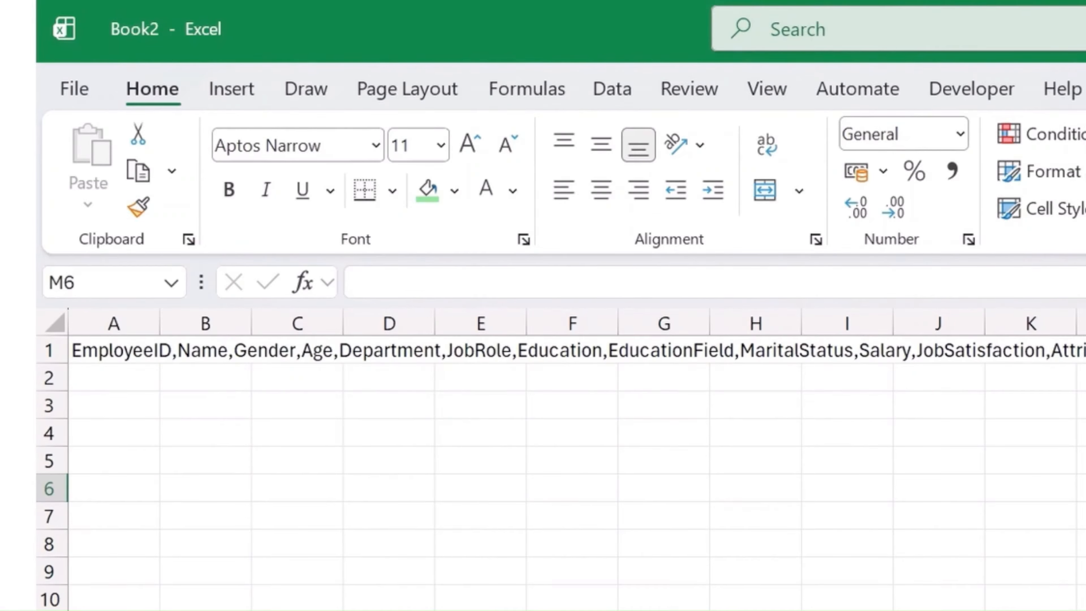
- Split the field names in cell A1 into separate columns using Text to Columns with comma as the only delimiter
click(129, 354)
click(667, 87)
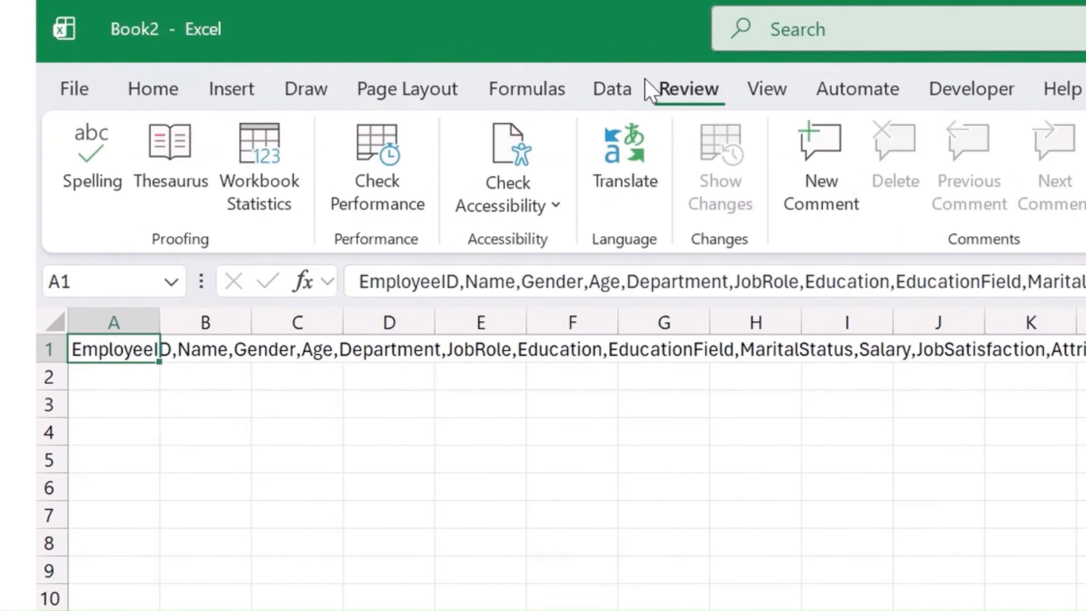
click(603, 91)
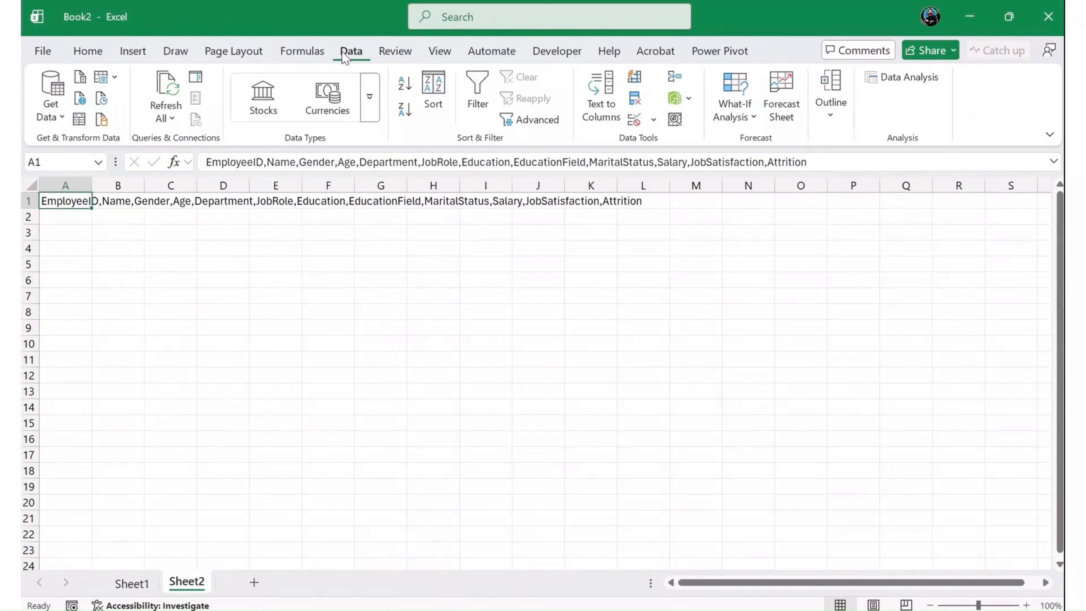
click(602, 98)
click(722, 486)
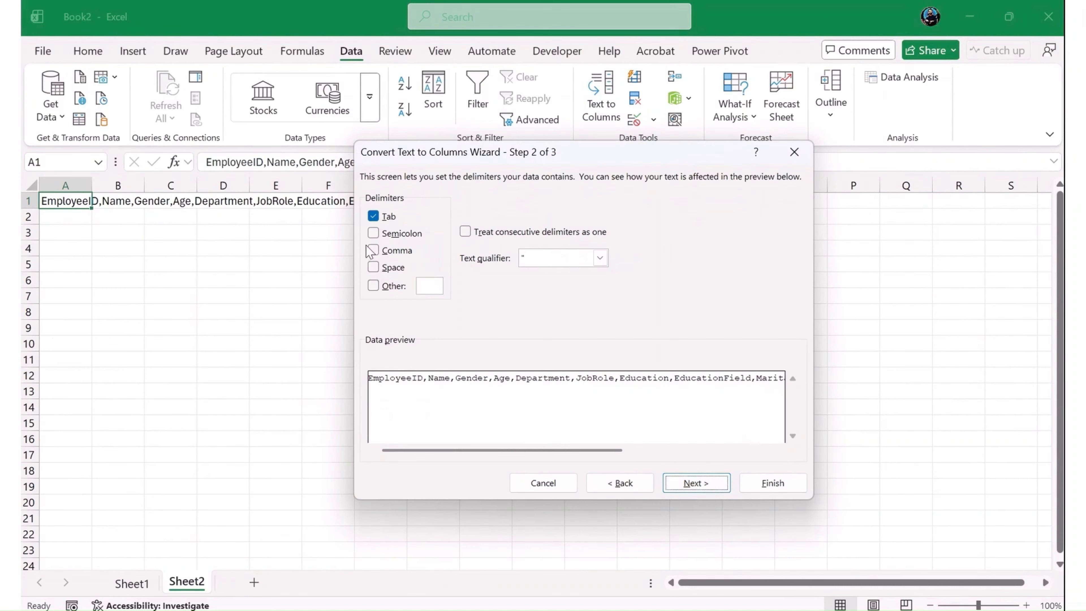
click(373, 251)
click(373, 217)
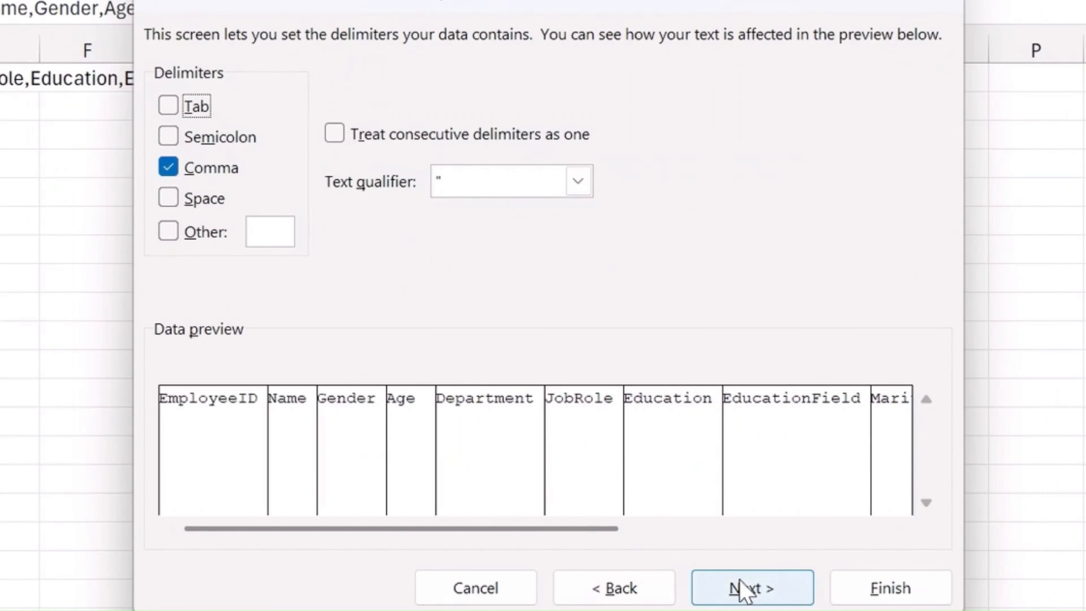
click(694, 483)
click(890, 588)
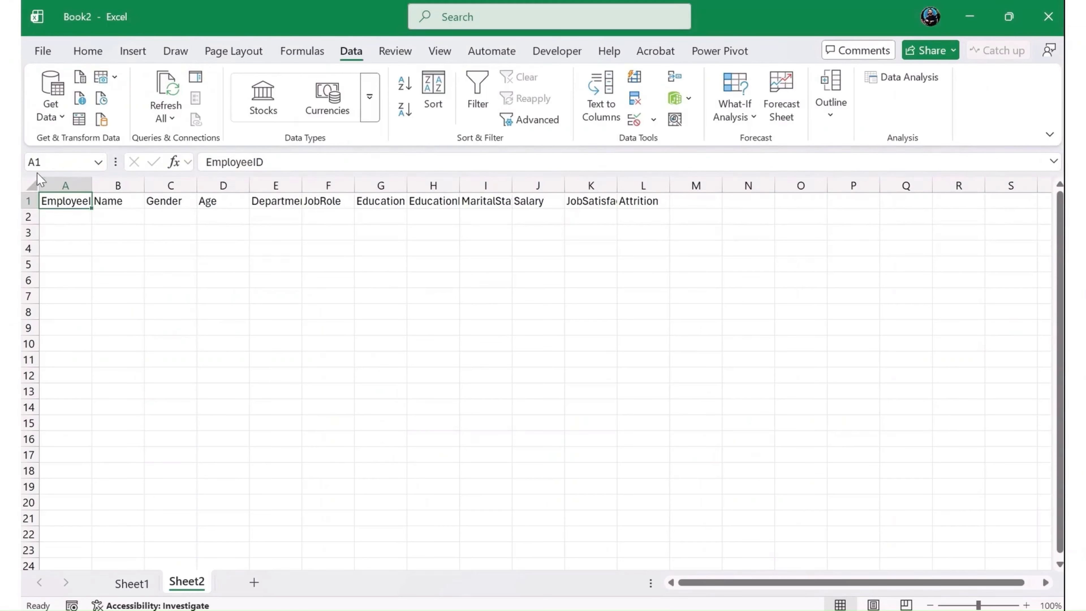
- AutoFit the width of all columns on the sheet to their header text
click(38, 185)
double_click(144, 185)
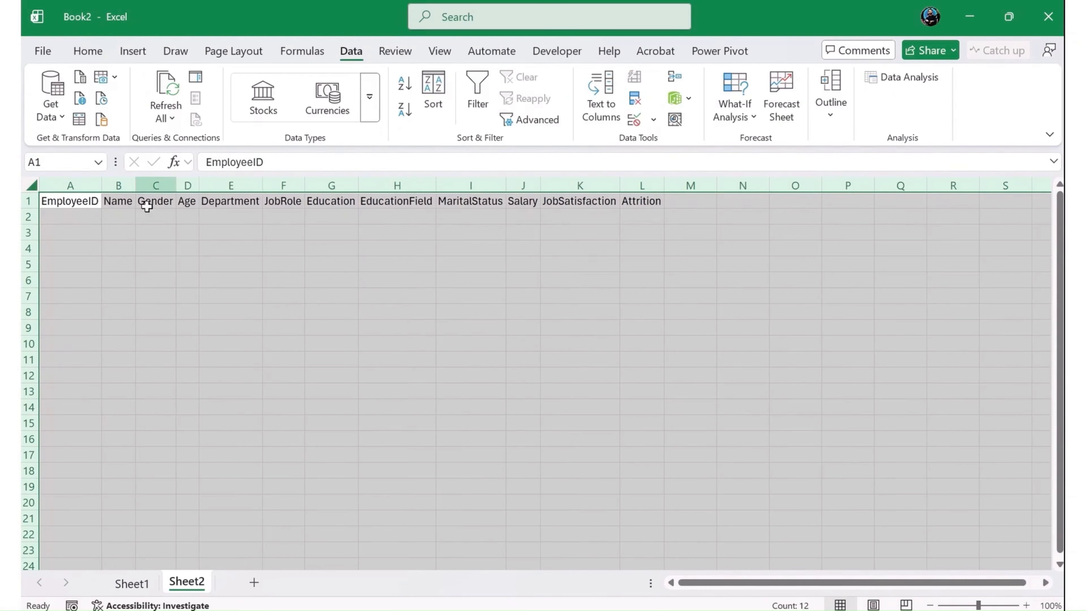
click(157, 295)
- Make the header cells A1:L1 bold and fill them with yellow
drag(86, 201, 650, 201)
click(90, 52)
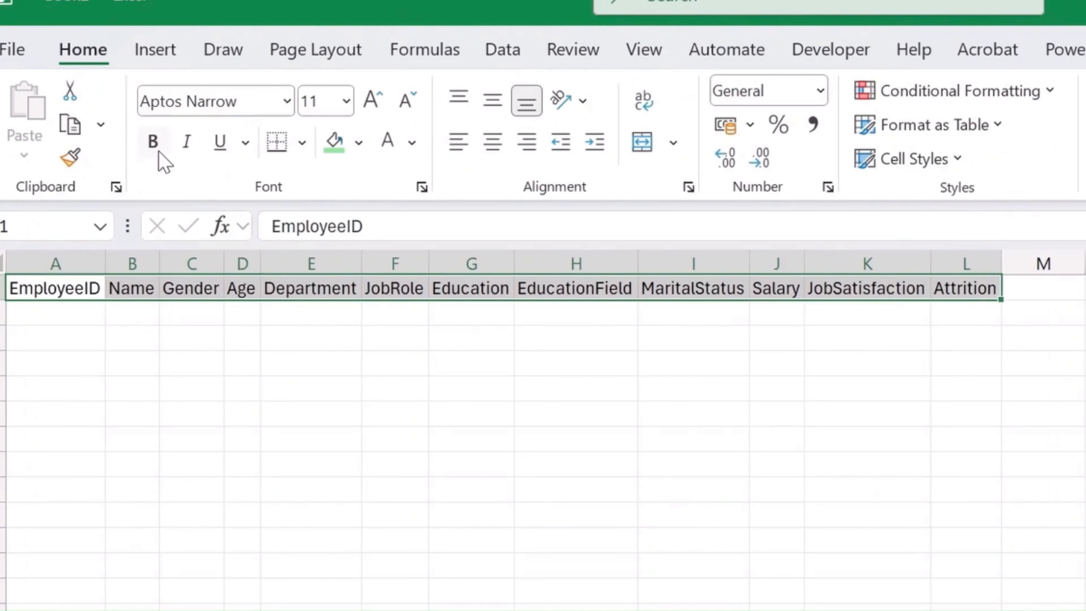
click(132, 108)
click(359, 143)
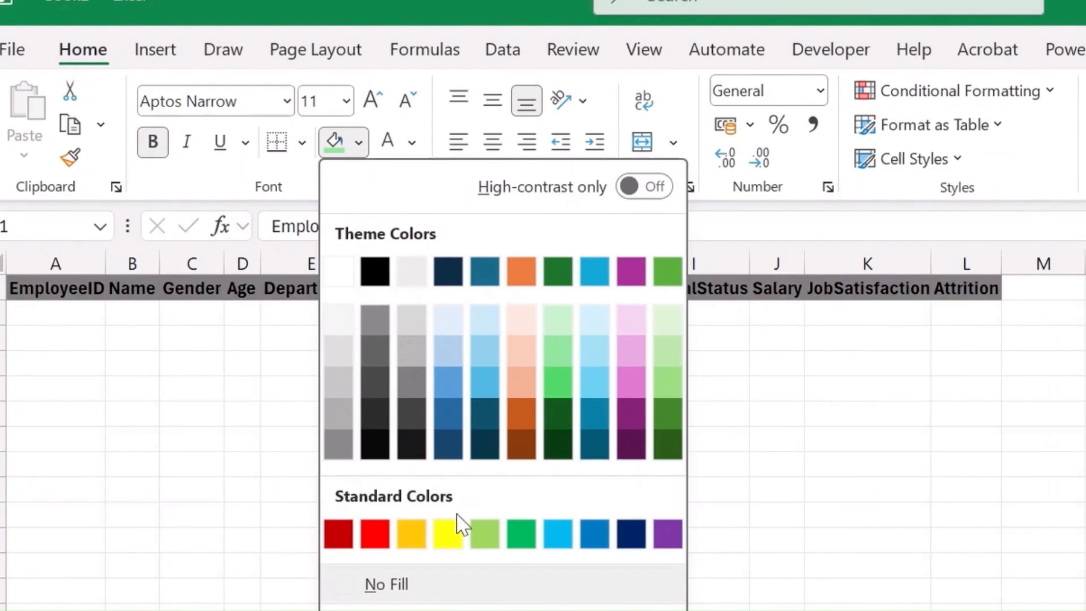
click(448, 534)
click(389, 466)
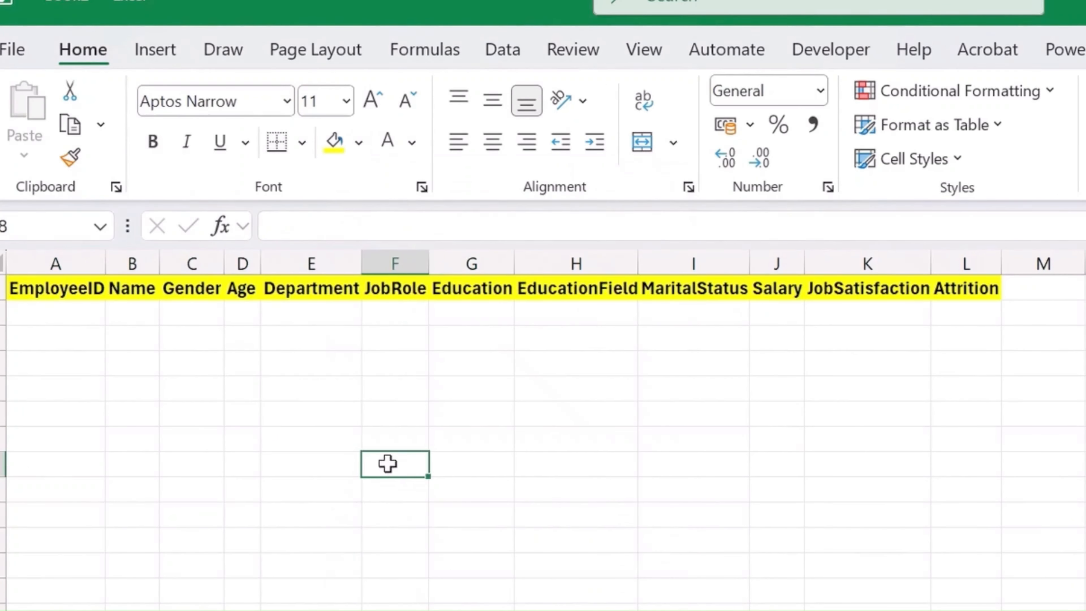
- Apply all borders to the employee table area, from the header row down across columns A to L
drag(39, 289, 967, 608)
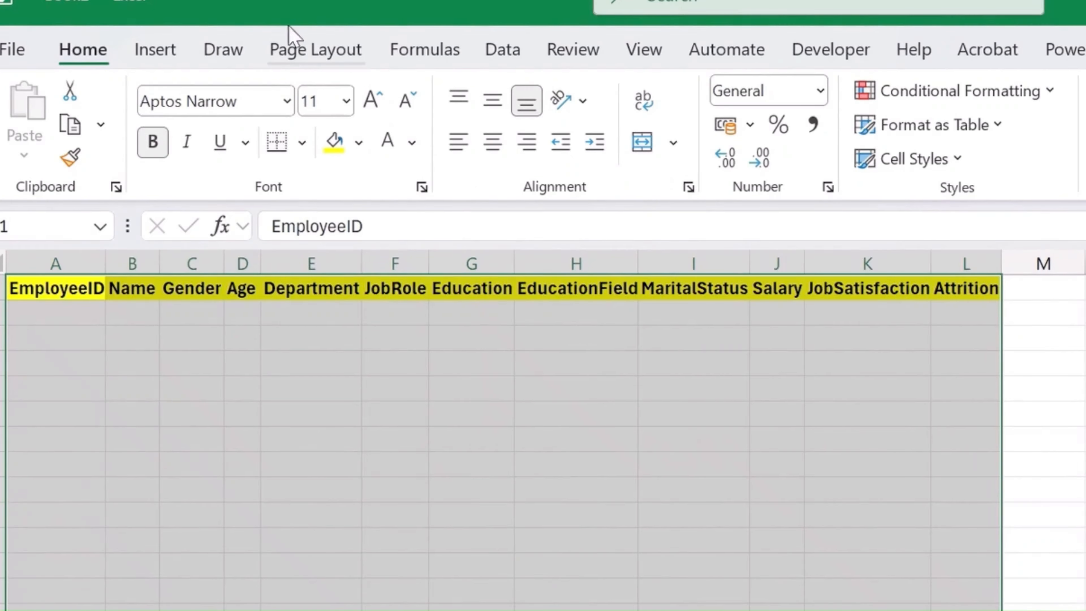
click(302, 142)
click(359, 414)
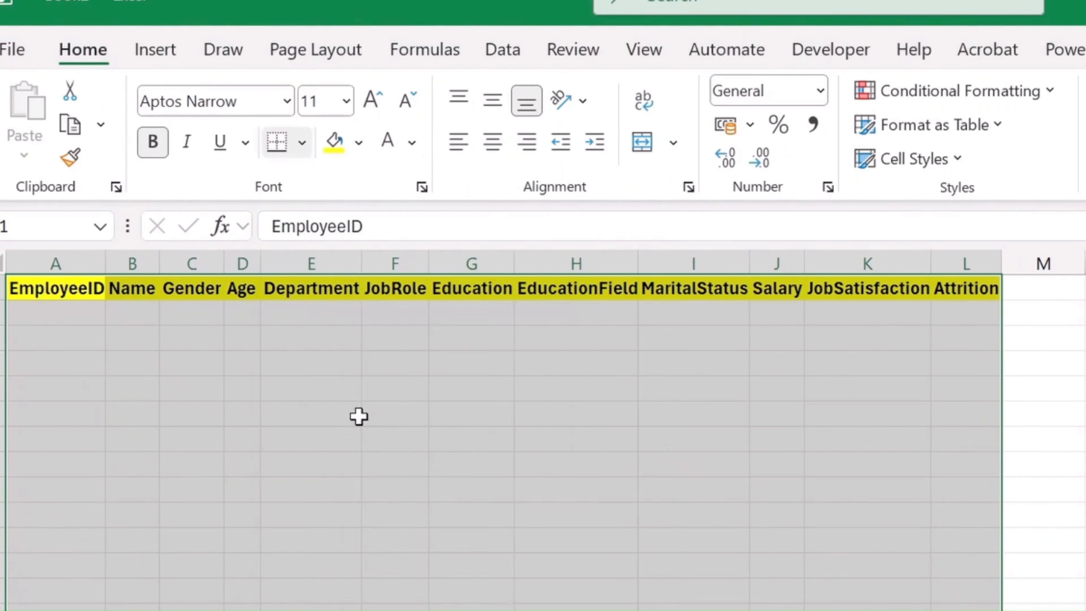
click(470, 338)
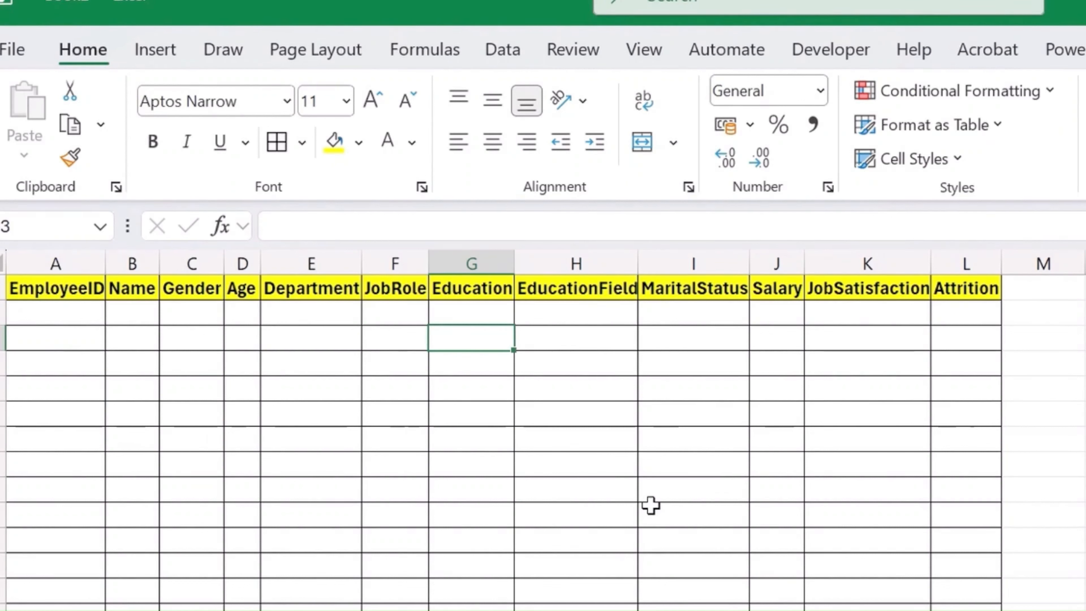
click(325, 255)
right_click(325, 254)
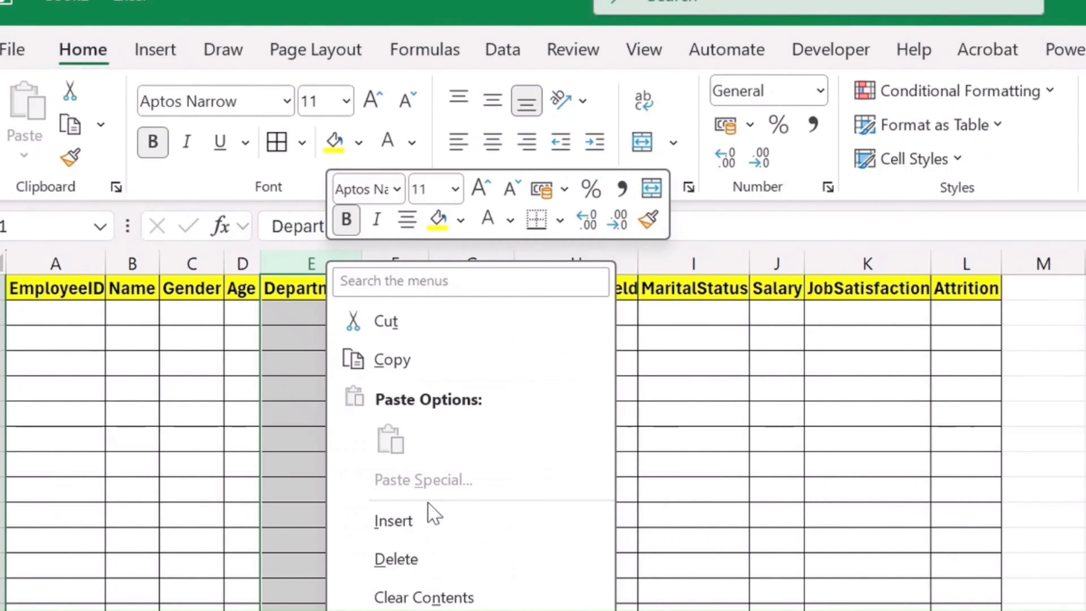
click(440, 564)
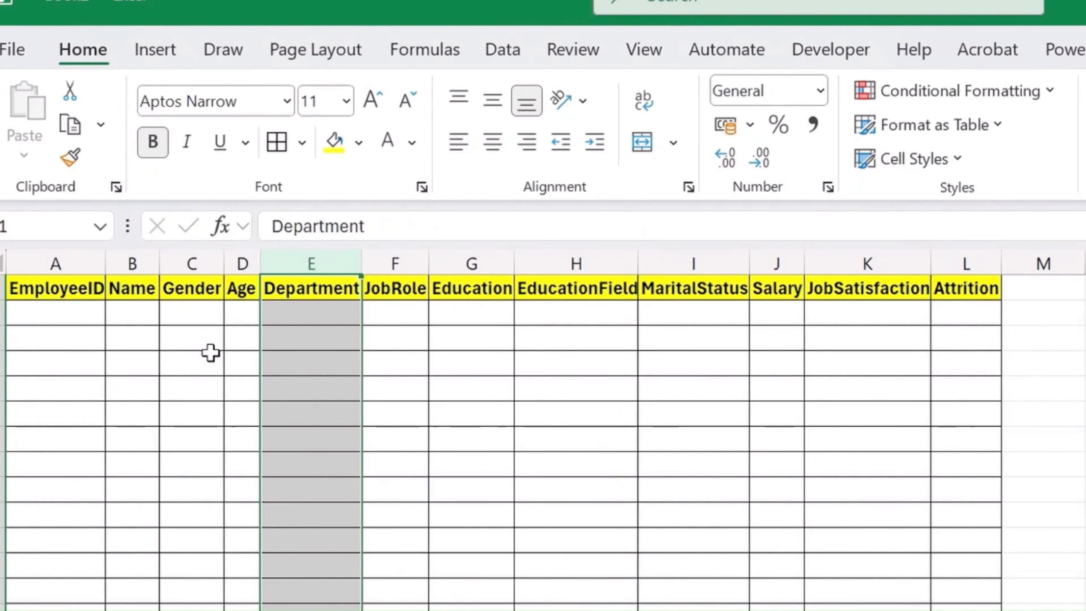
- Enter the employee's full name in cell A2 and Male in cell B2
click(134, 308)
click(78, 286)
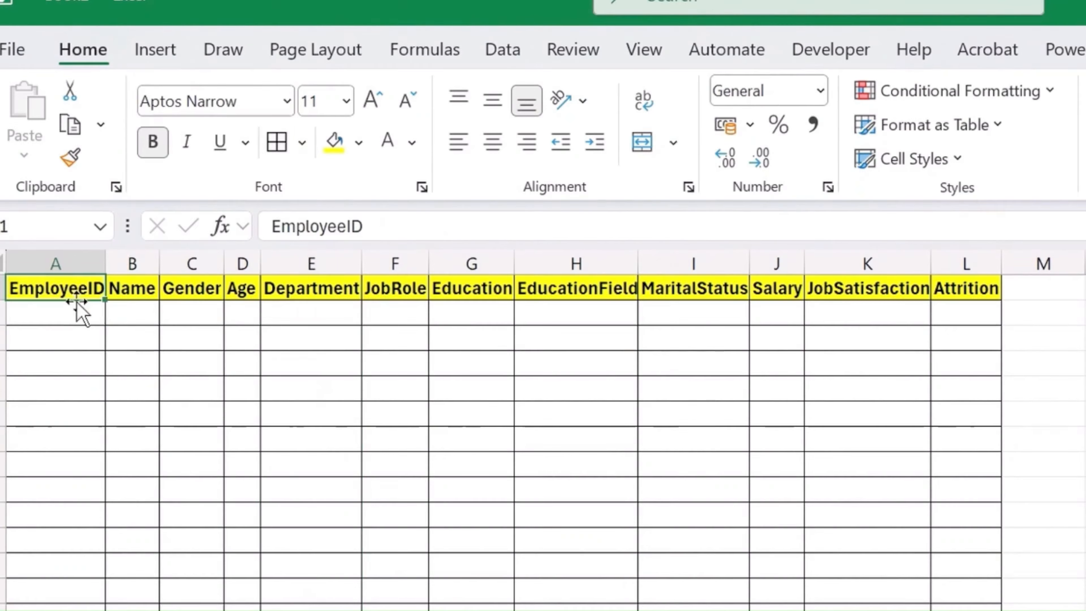
click(80, 314)
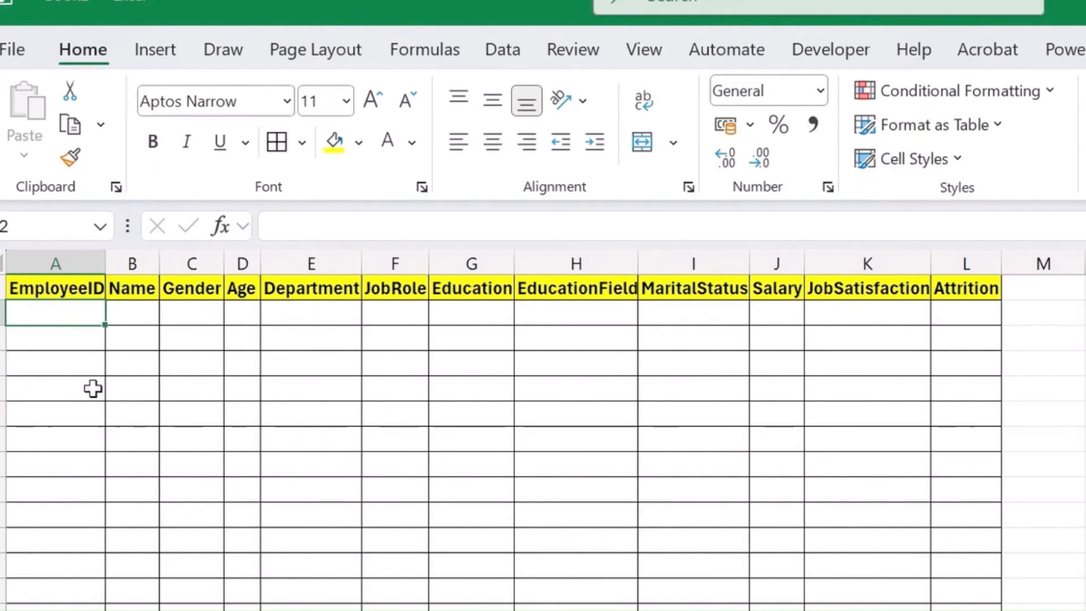
text(Micha)
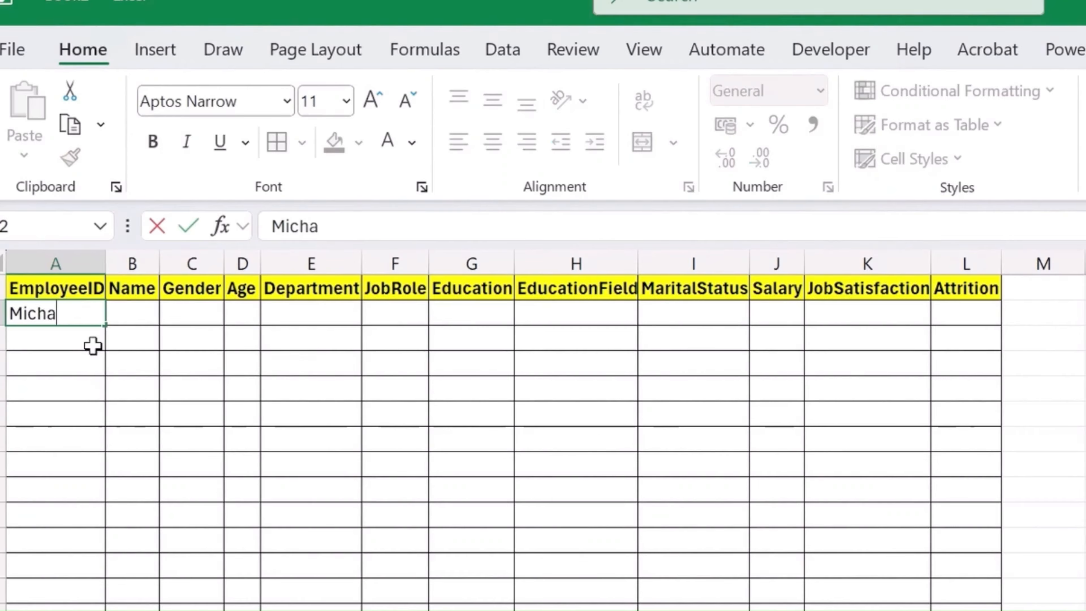
text(el Johnsh)
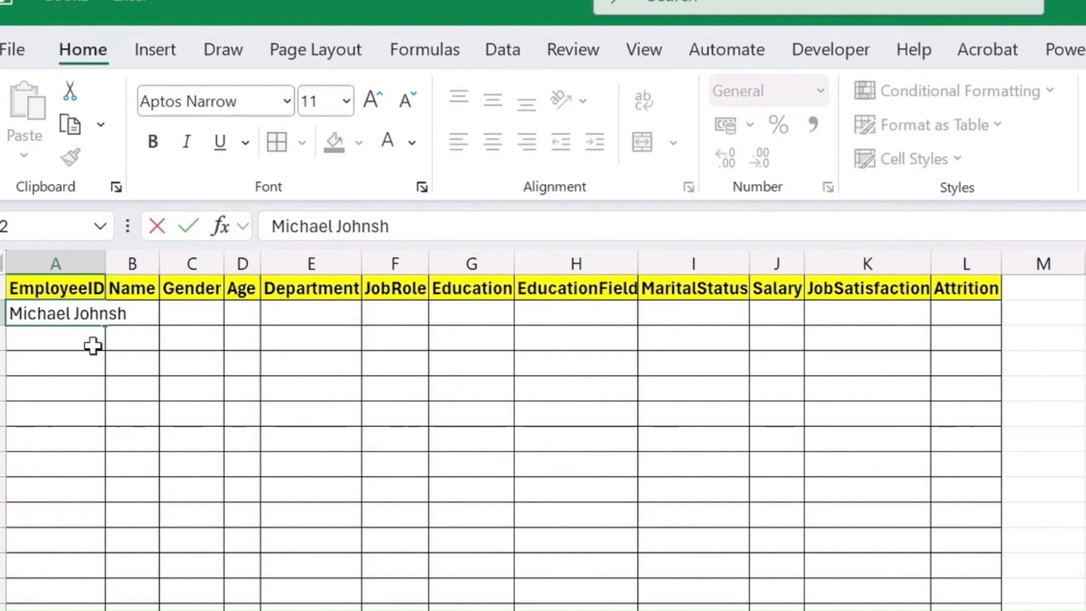
key(BackSpace)
text(on)
key(Tab)
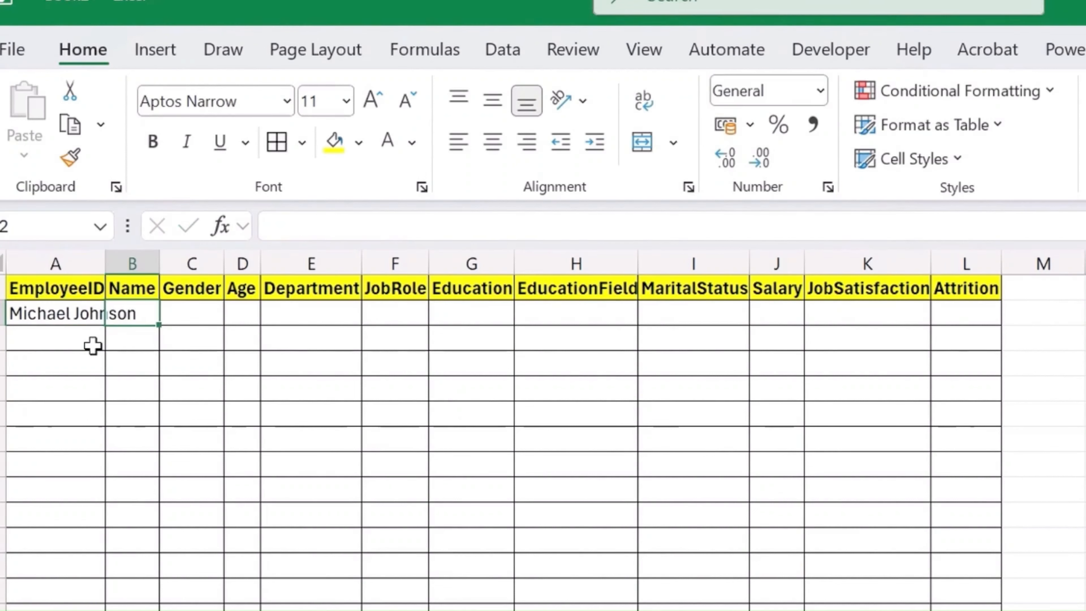
text(Male)
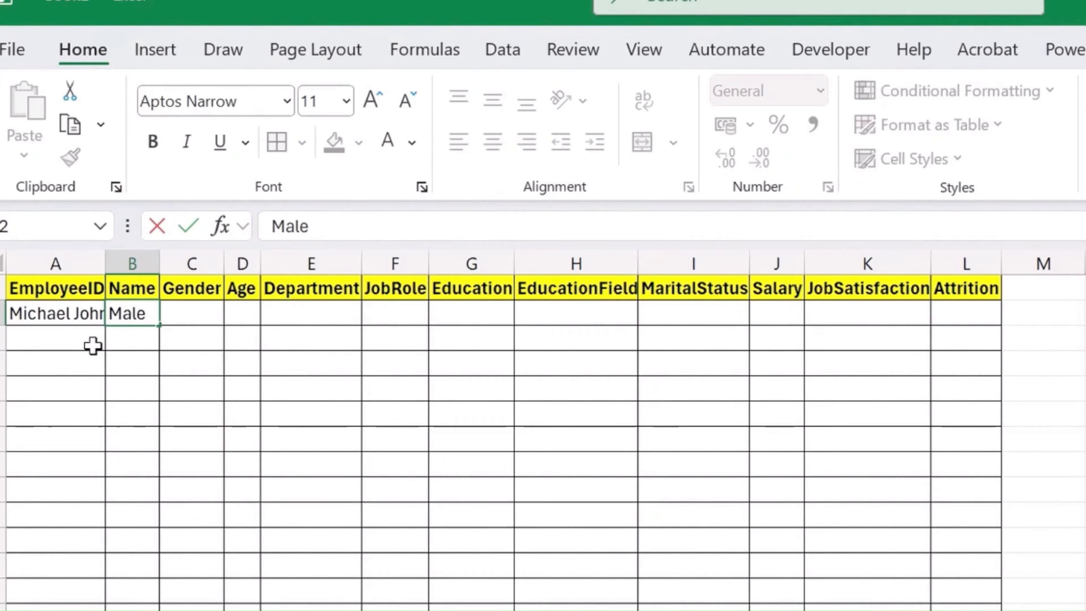
- Move the employee's name and gender from A2:B2 one column over, under the Name and Gender headers
key(shift+Tab)
key(shift+Right)
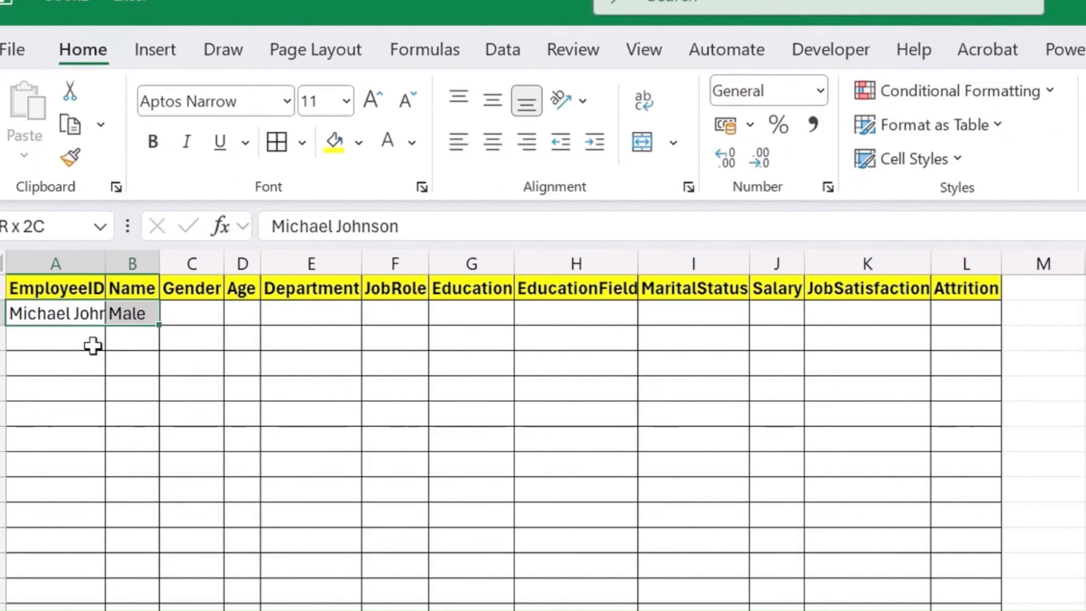
key(ctrl+c)
key(Right)
key(ctrl+v)
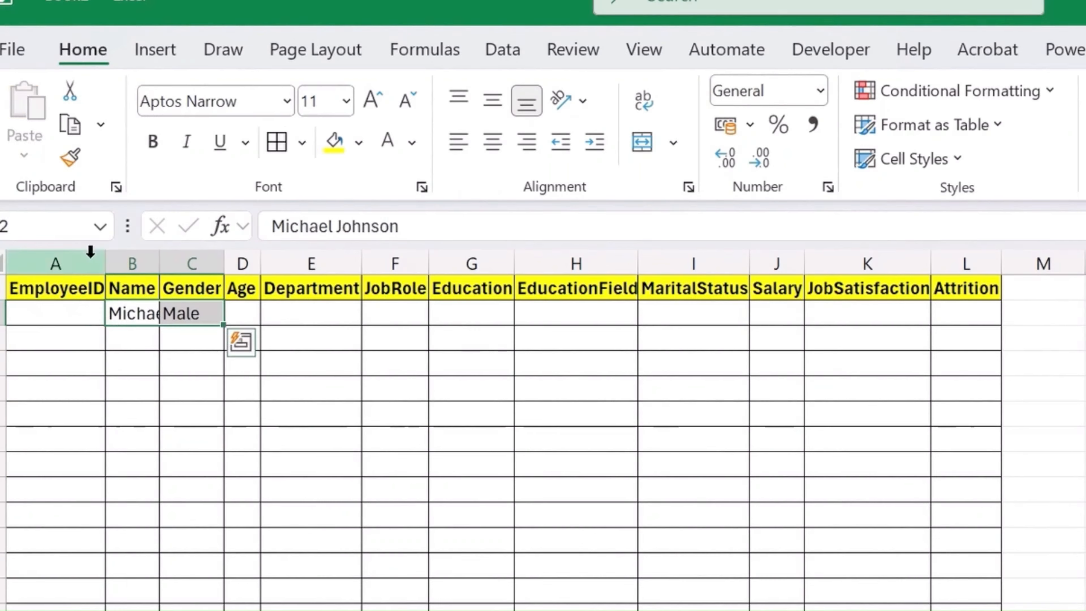
- Enter Employee 1 as the EmployeeID in cell A2 and 34 as the Age in cell D2
key(Left)
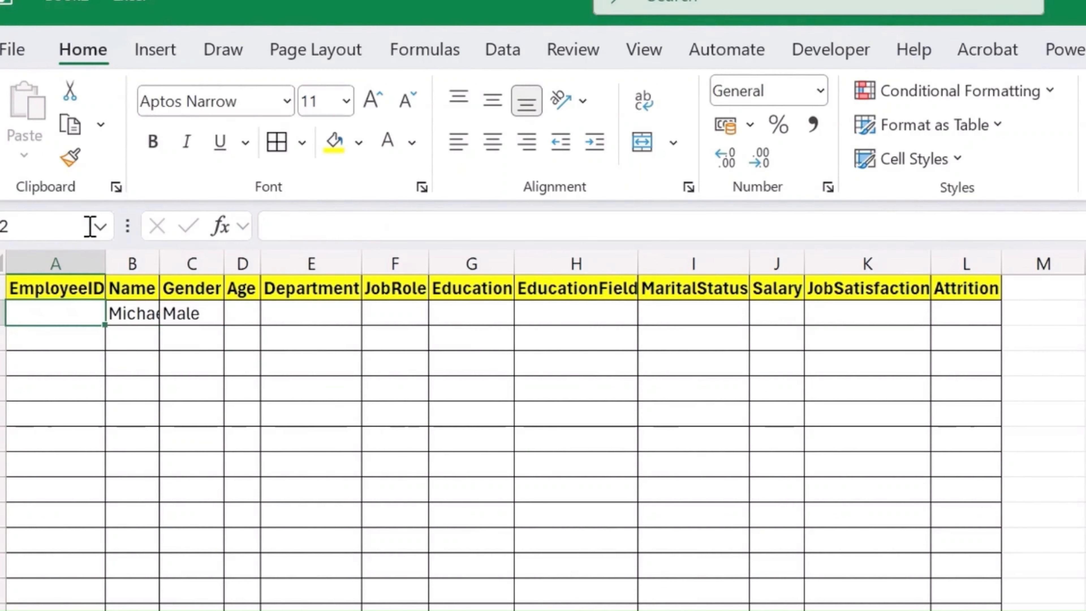
text(Empl)
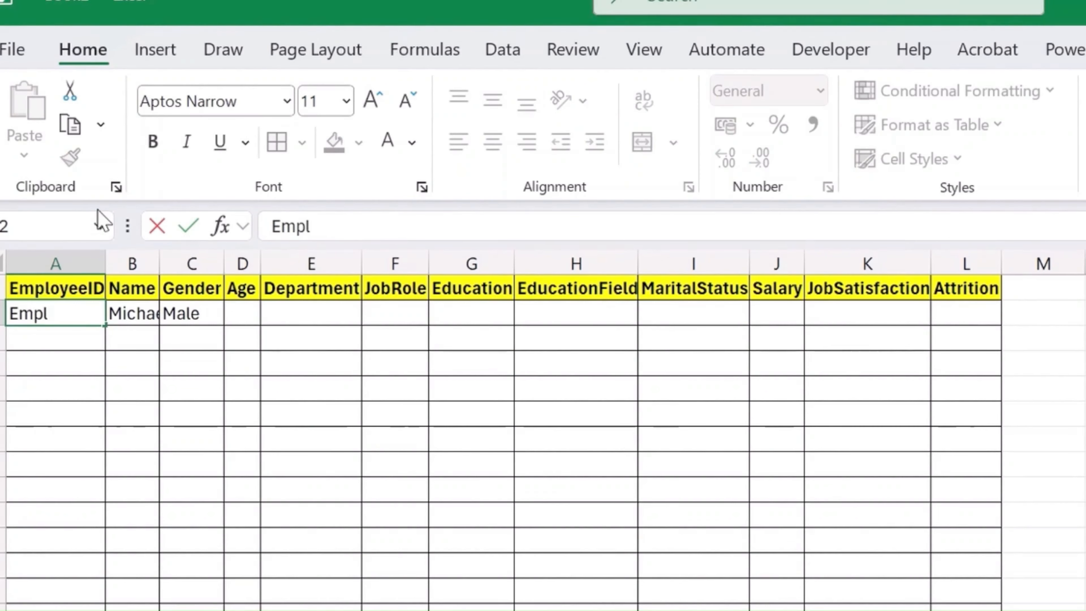
text(oyee 1)
key(Tab)
key(Tab)
key(Tab)
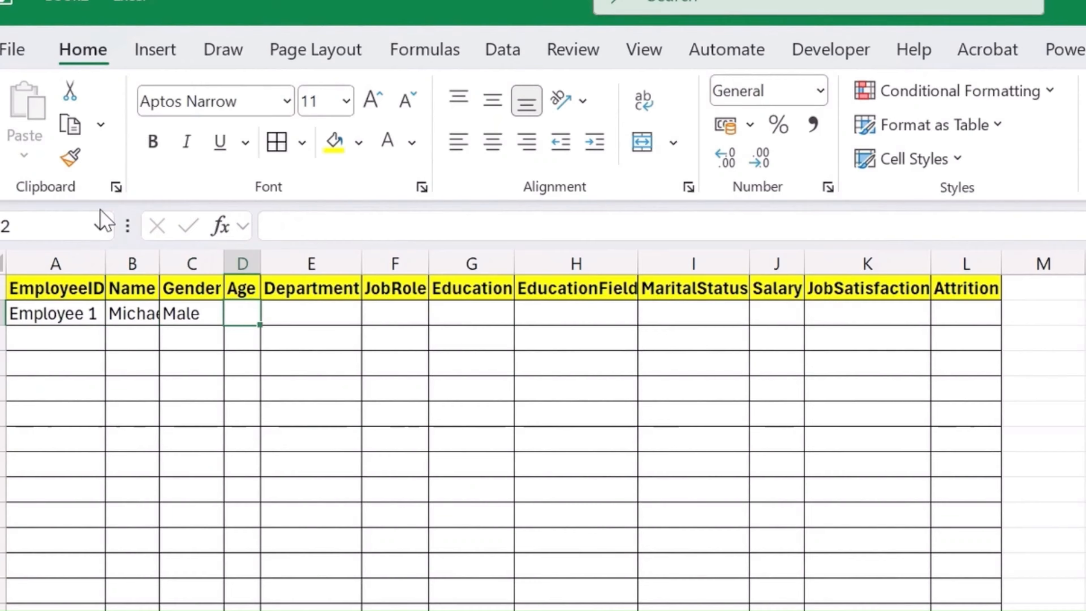
text(34)
key(Tab)
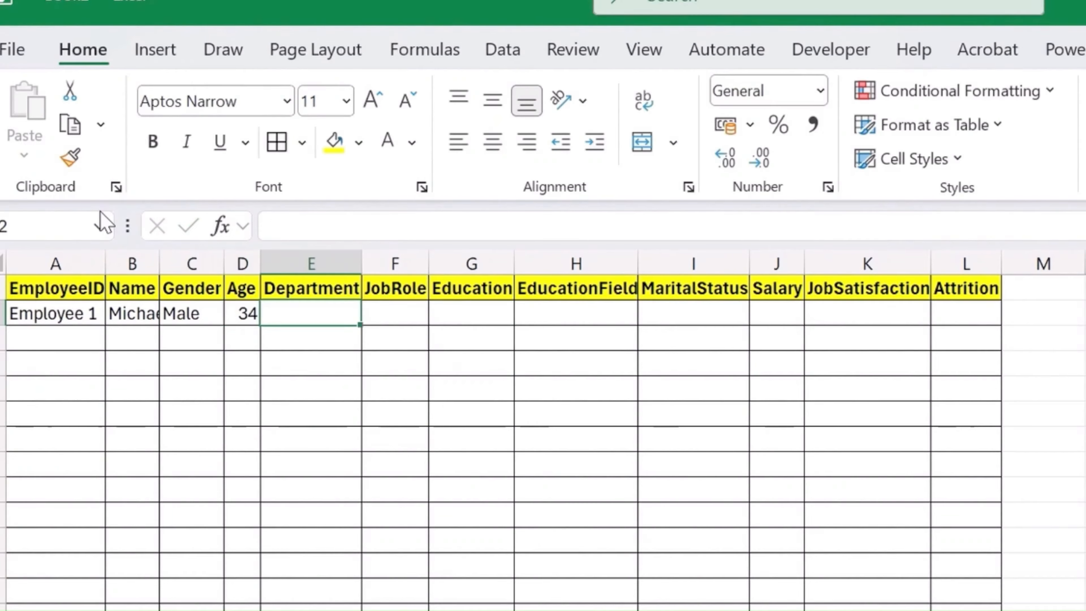
- Enter Sales as the Department and "Sales Eexutive" as the JobRole in row 2
text(Sales)
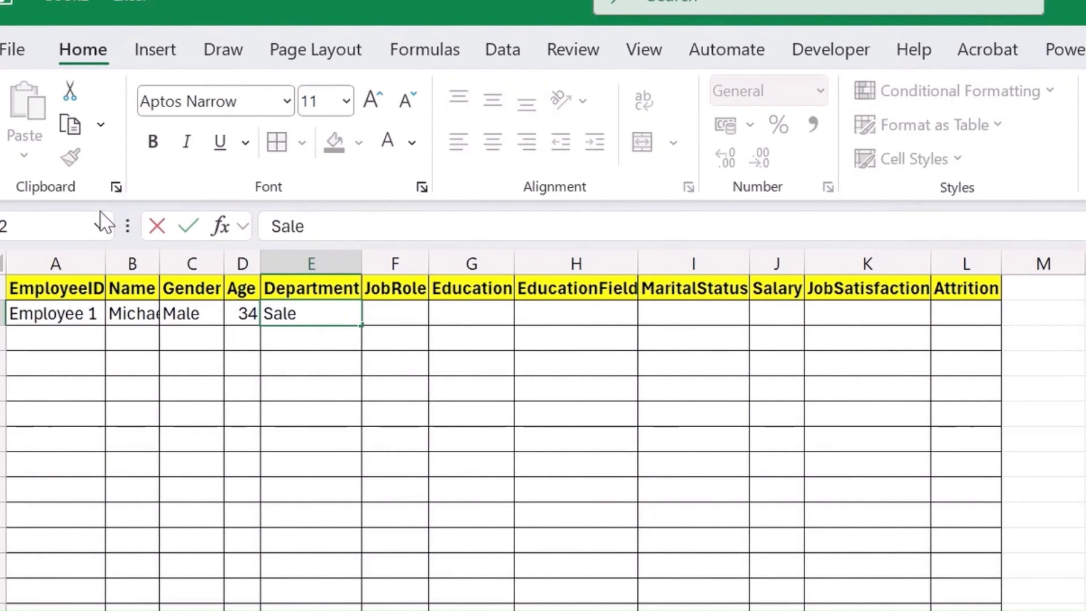
key(Tab)
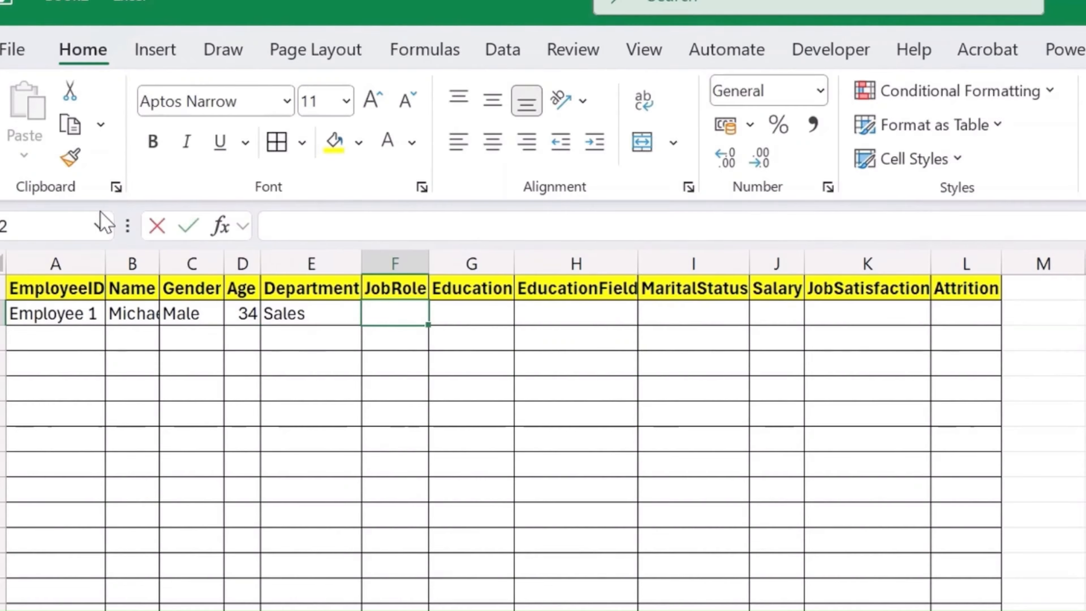
text(Sales Eec)
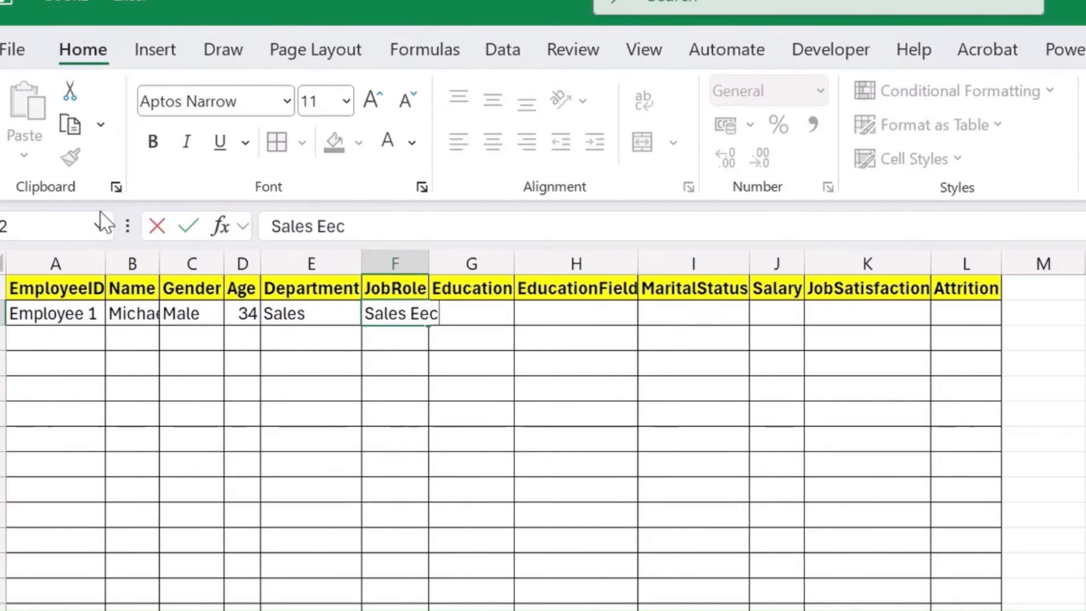
key(BackSpace)
text(xutive)
key(Tab)
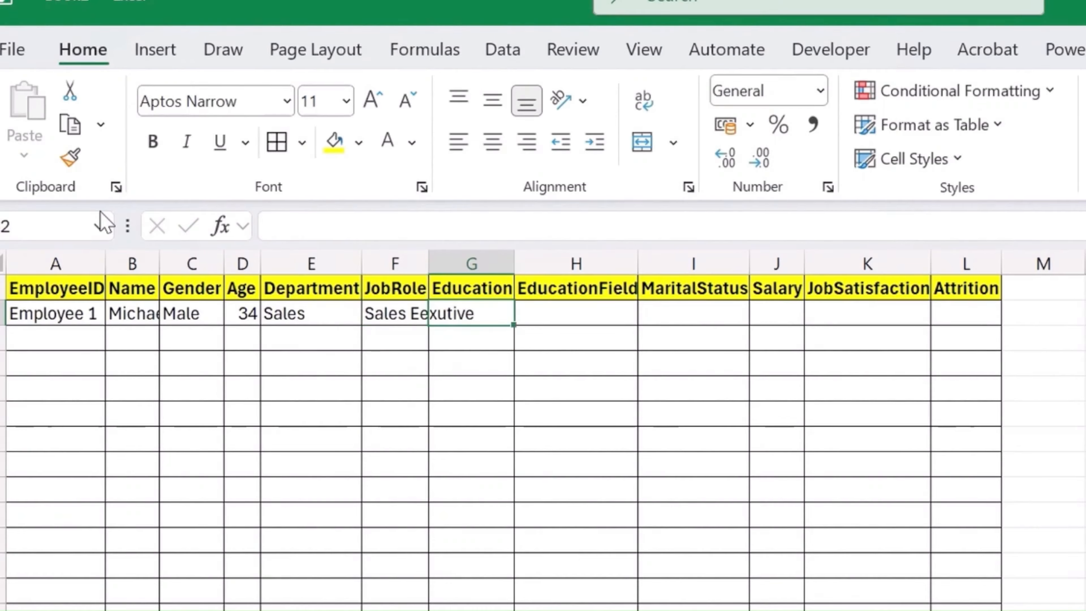
- Fill in row 2 with Bachelor for Education, Marketing for EducationField and Married for MaritalStatus
text(Bachelo)
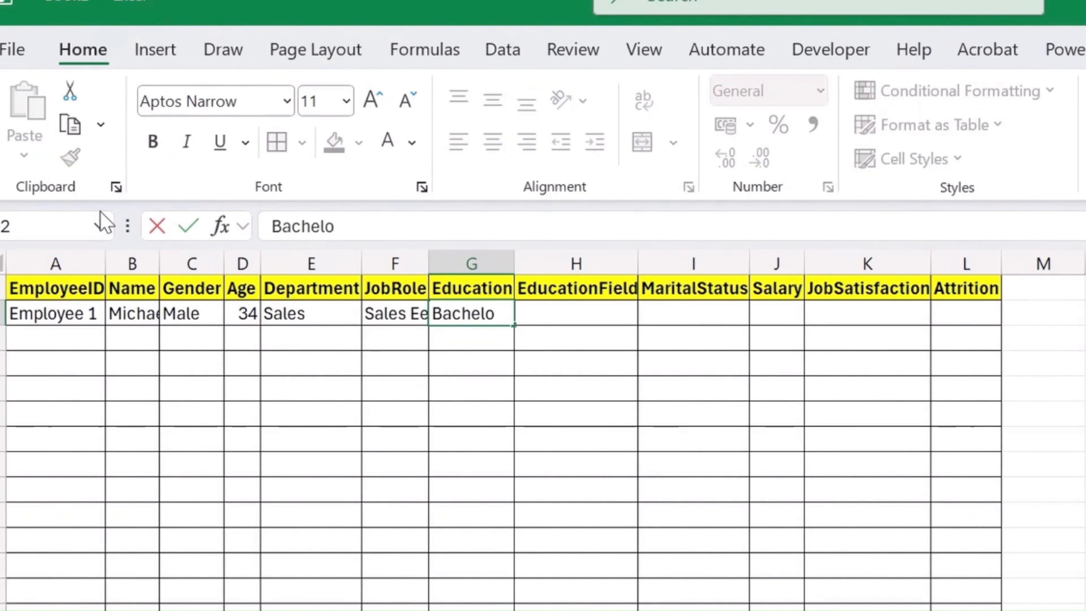
text(r)
key(Tab)
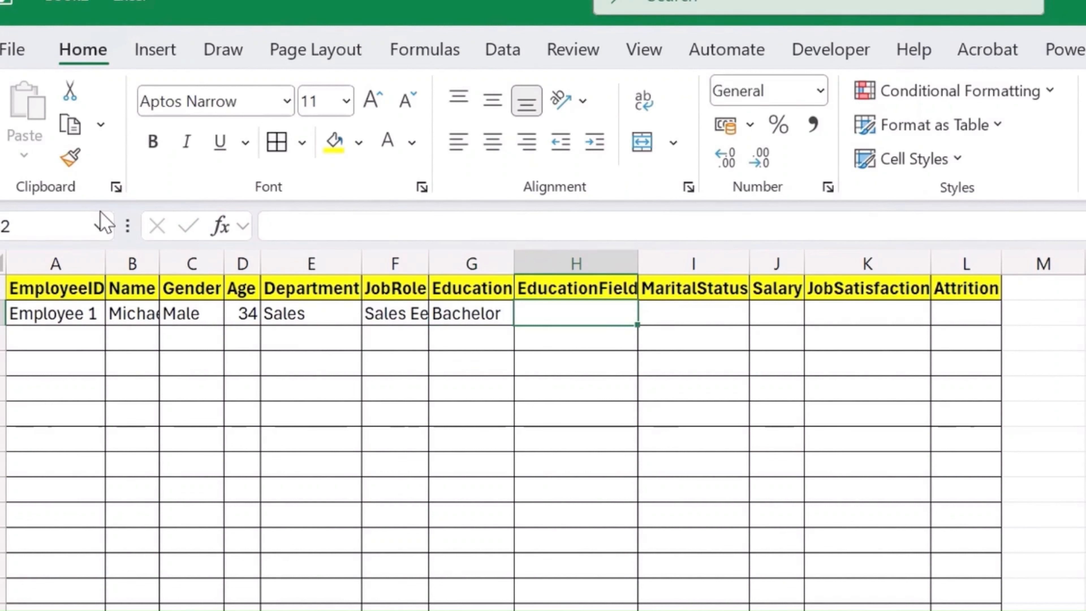
text(Marketing)
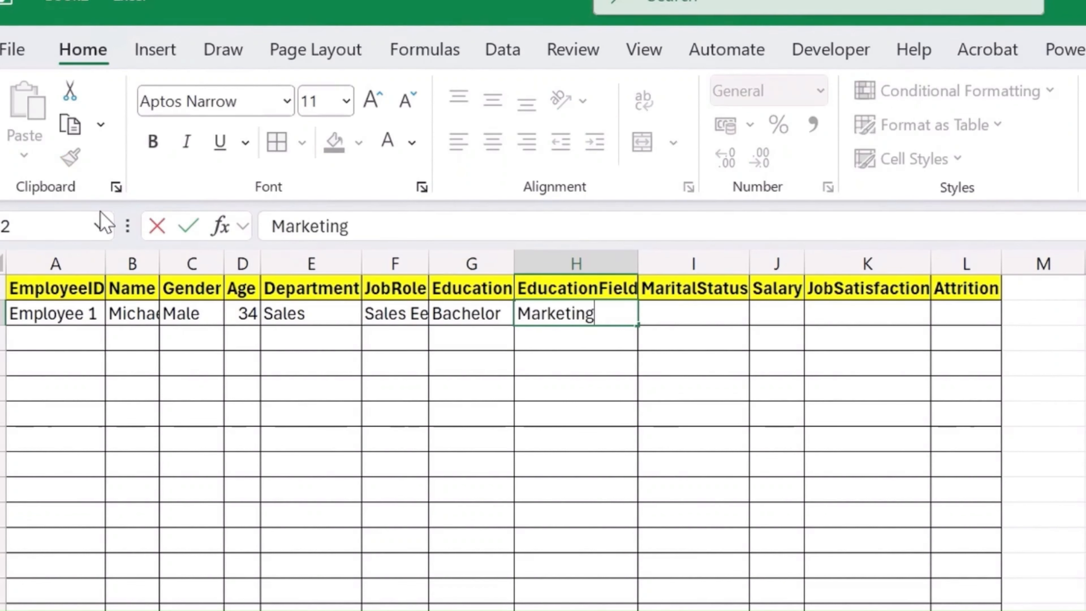
key(Tab)
text(Married)
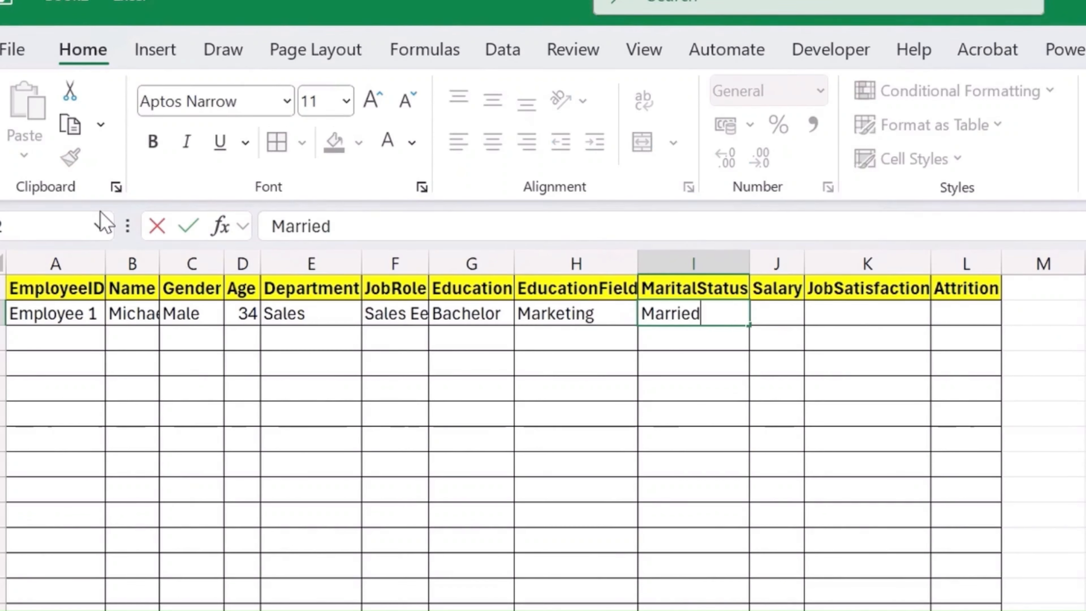
key(Tab)
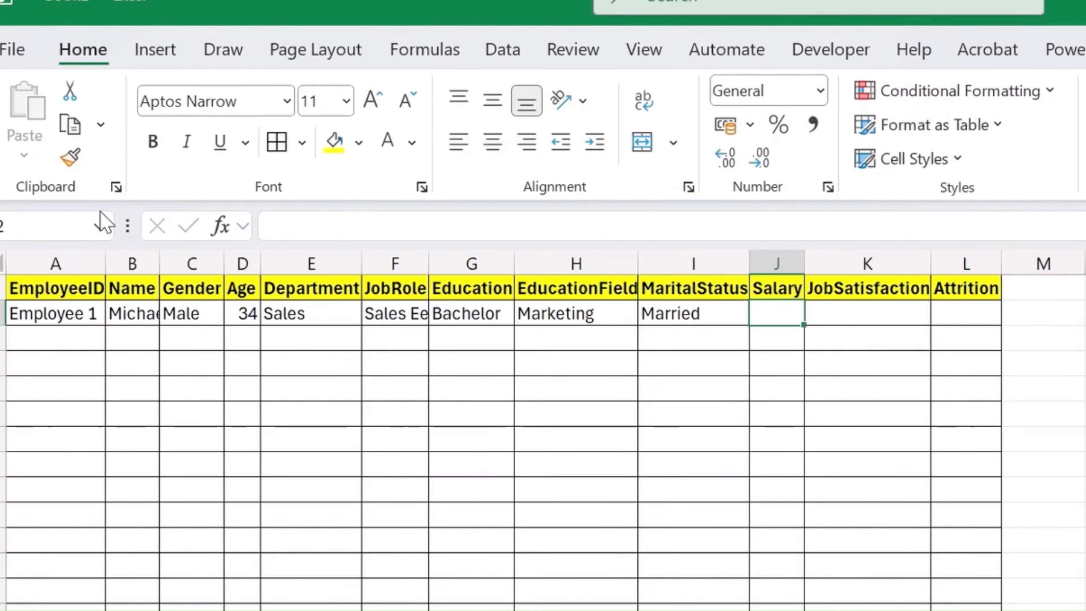
- Complete row 2 with 60000 for Salary, "Satistfaction 3" for JobSatisfaction and Yes for Attrition
text(6)
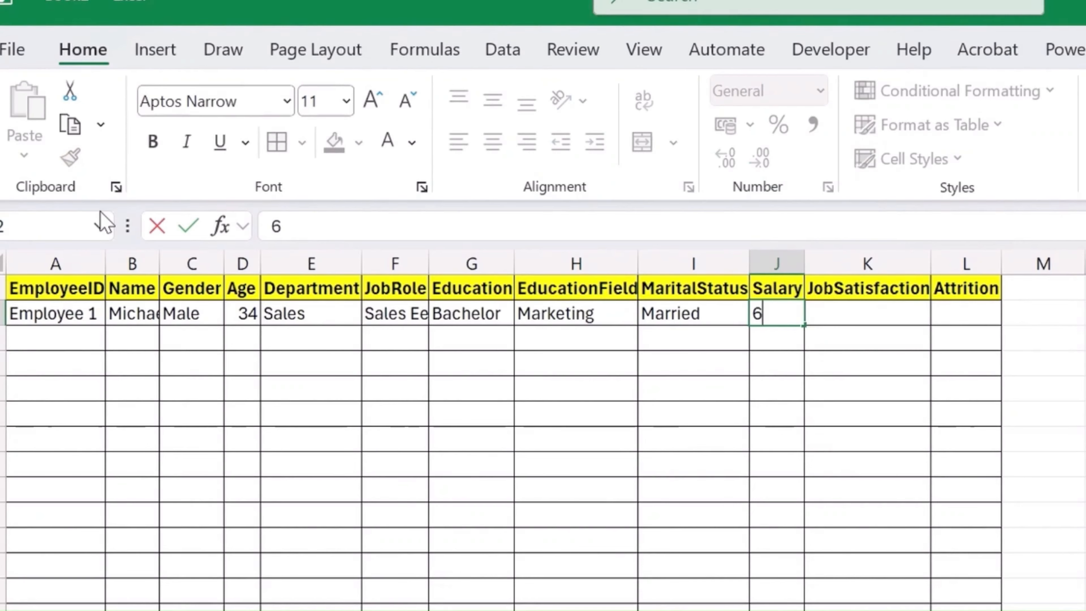
text(0000)
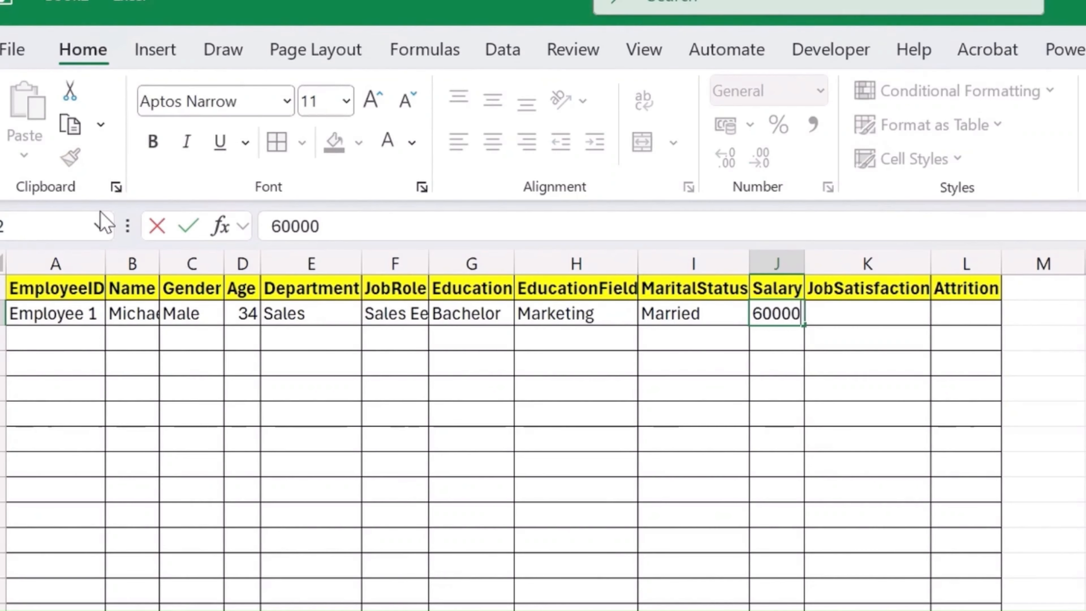
key(Tab)
text(S)
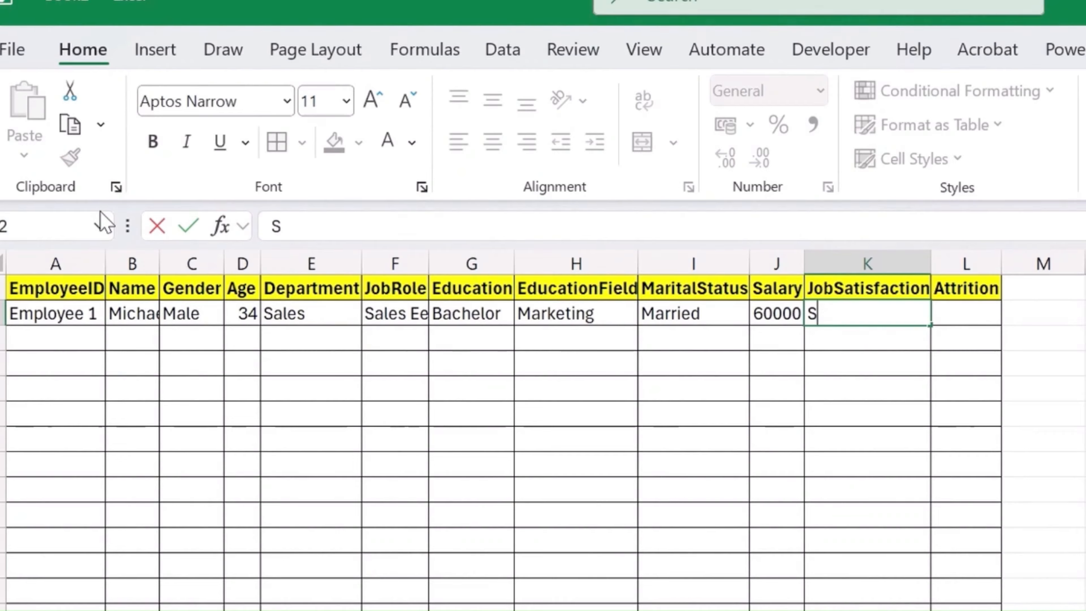
text(atistfacti)
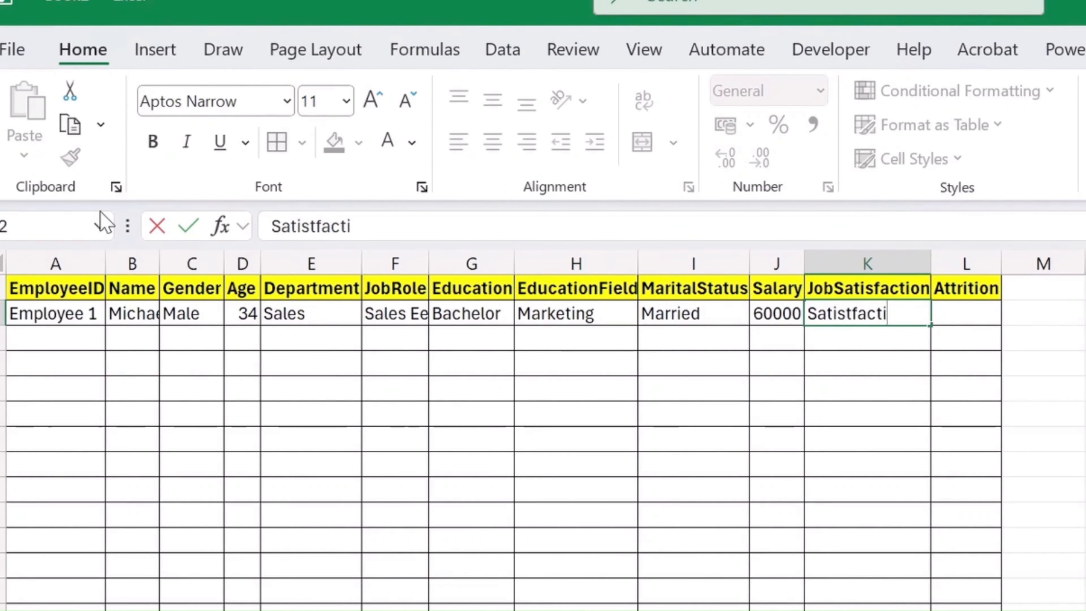
text(on 3)
key(Tab)
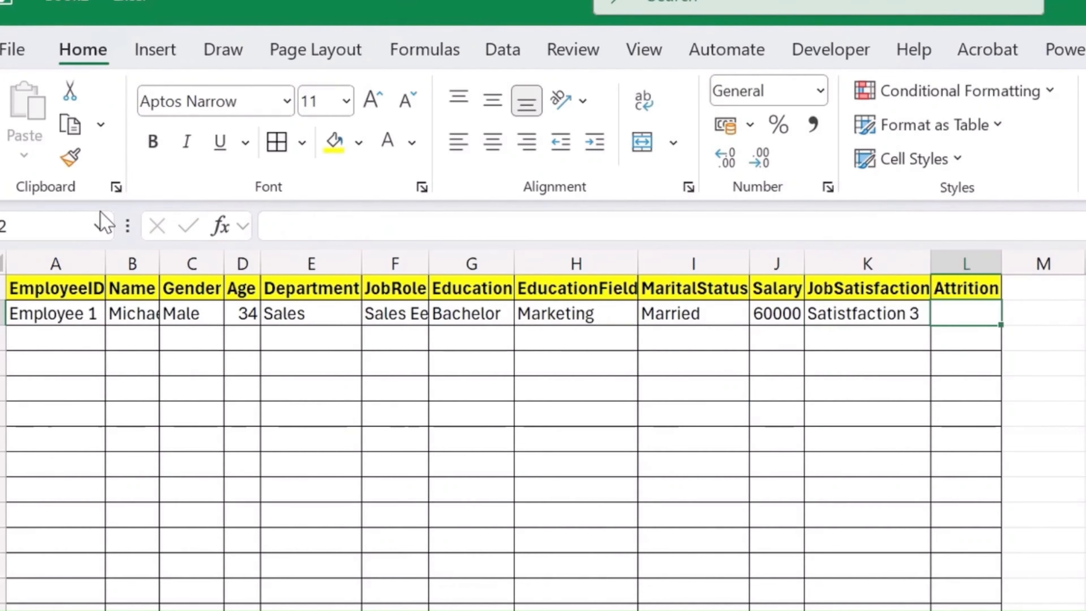
text(Yes)
key(Return)
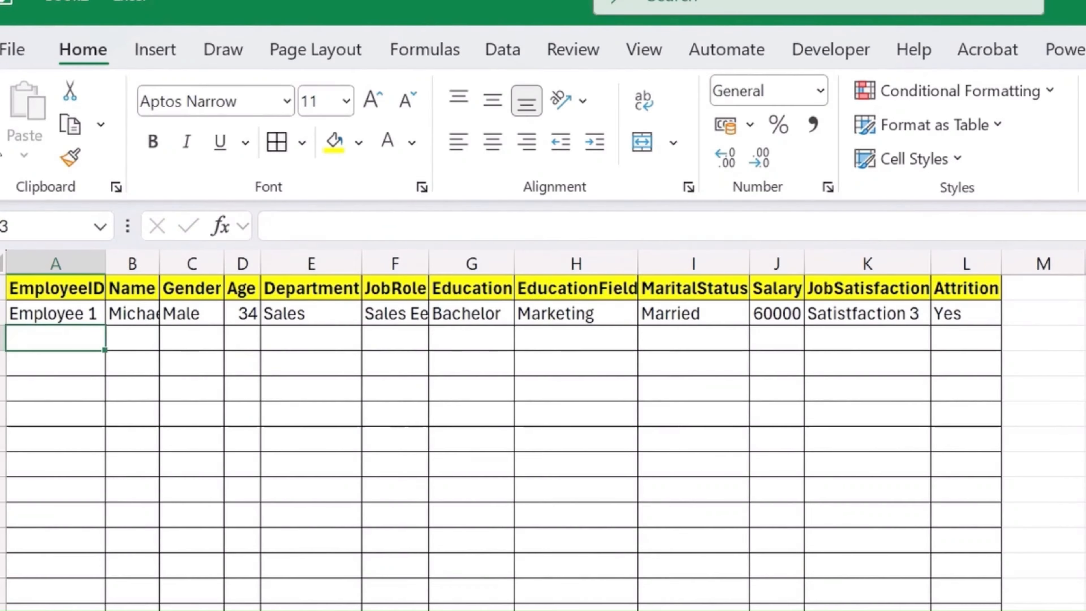
- Autofit the width of all columns in the employee table to their contents
key(ctrl+a)
double_click(104, 256)
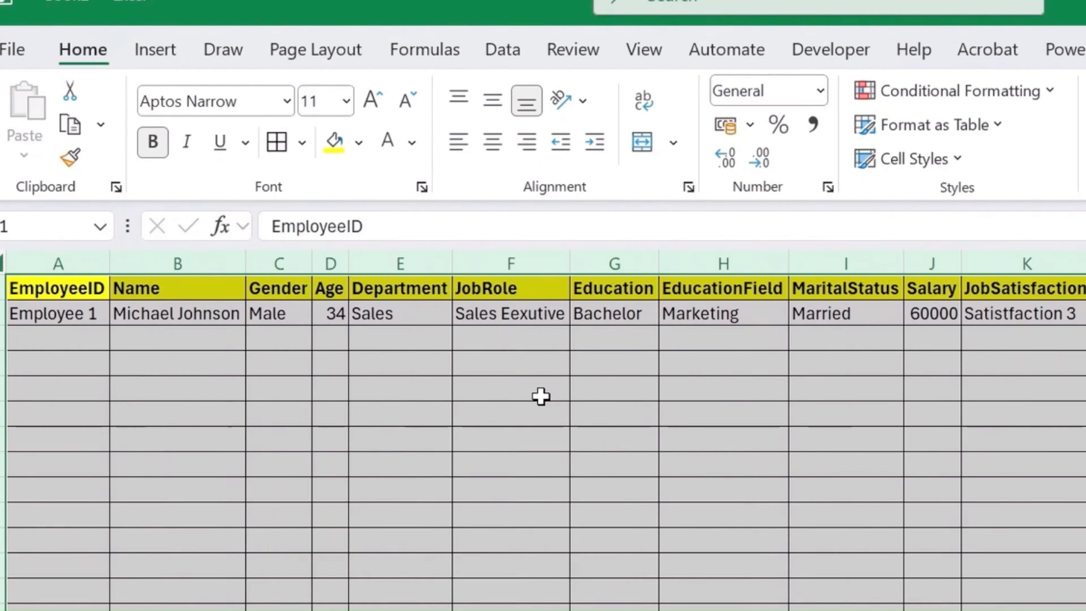
click(269, 440)
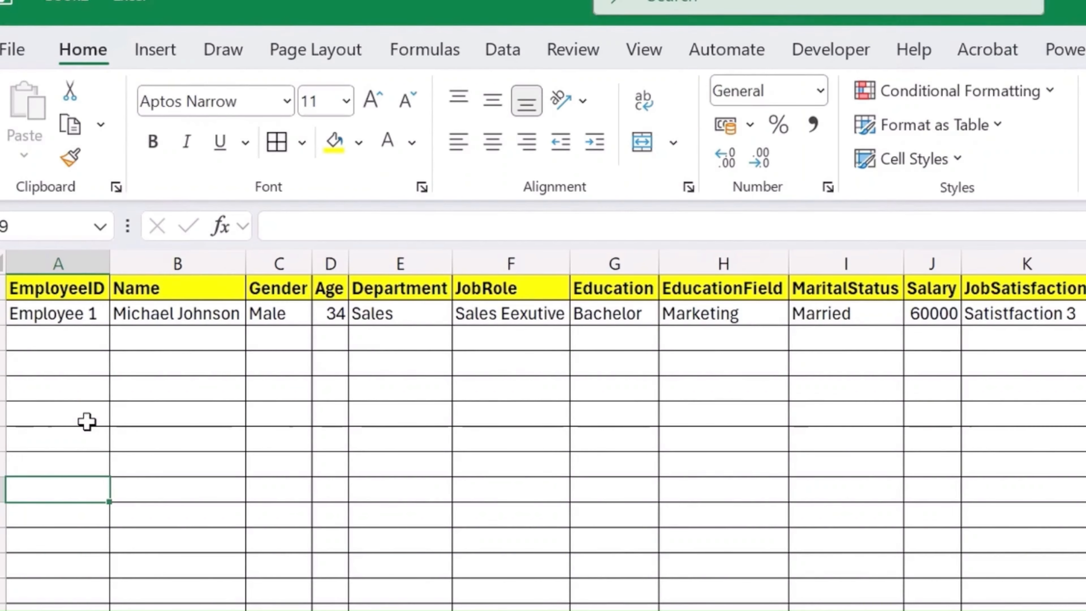
click(325, 438)
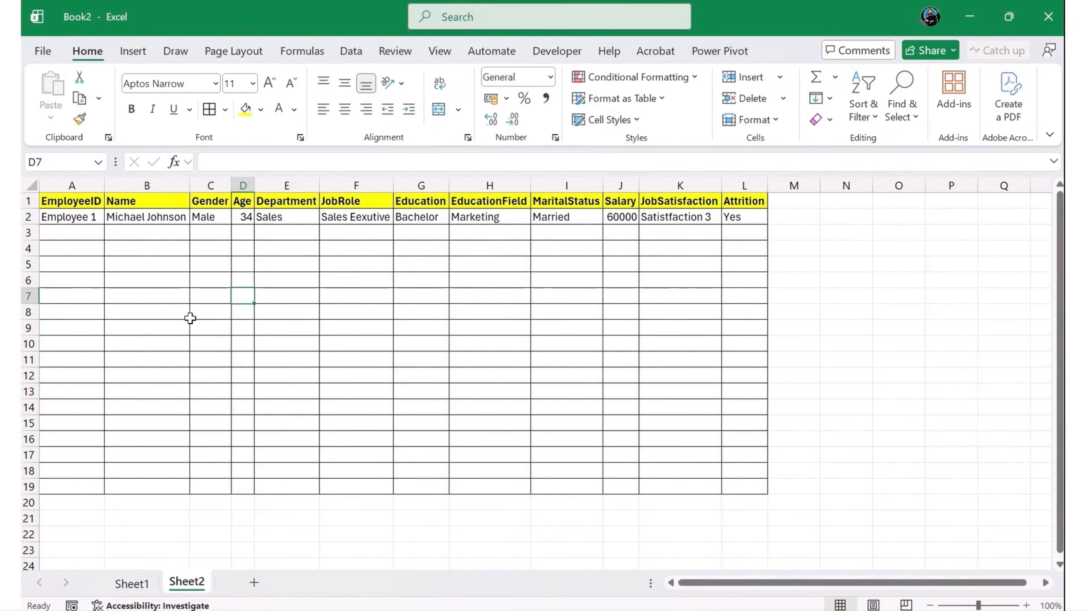
- Copy all the comma-separated employee records from A3 to A45 on Sheet1, leaving out the header line
click(132, 590)
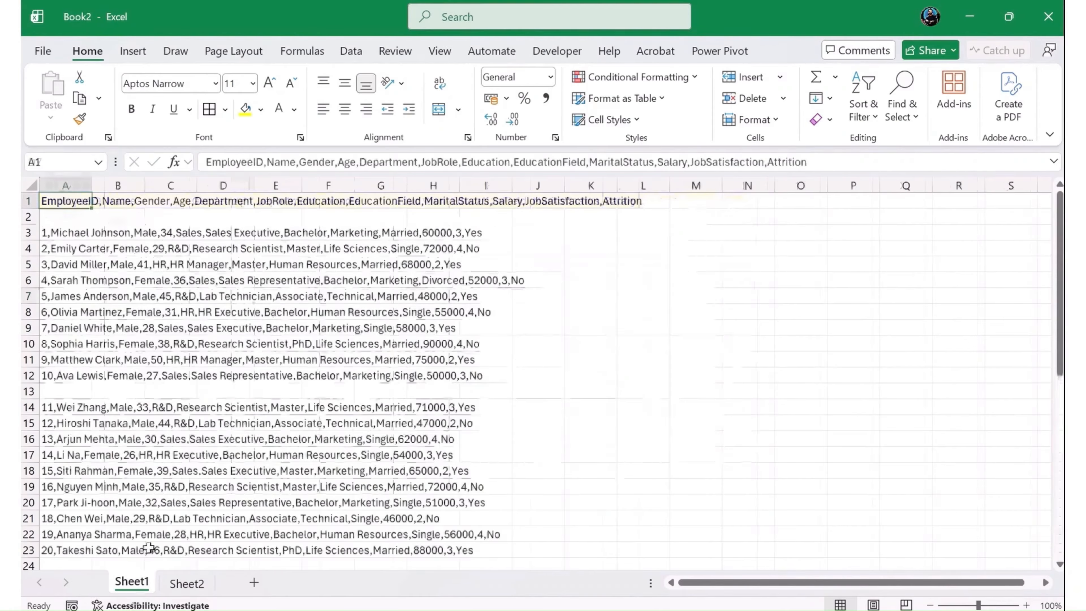
scroll(82, 321, down, 5)
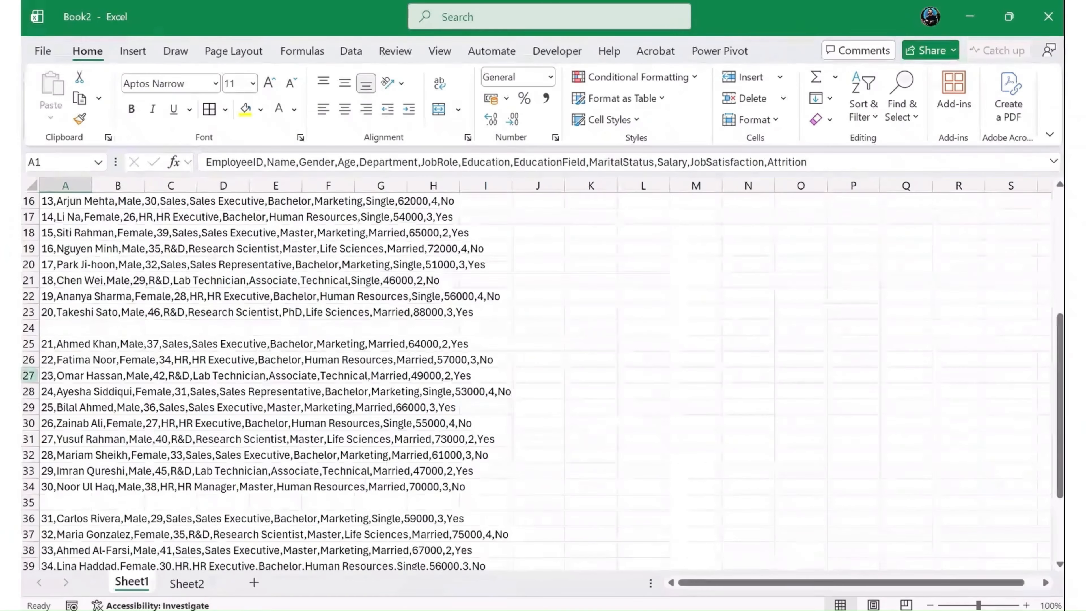
scroll(76, 295, up, 5)
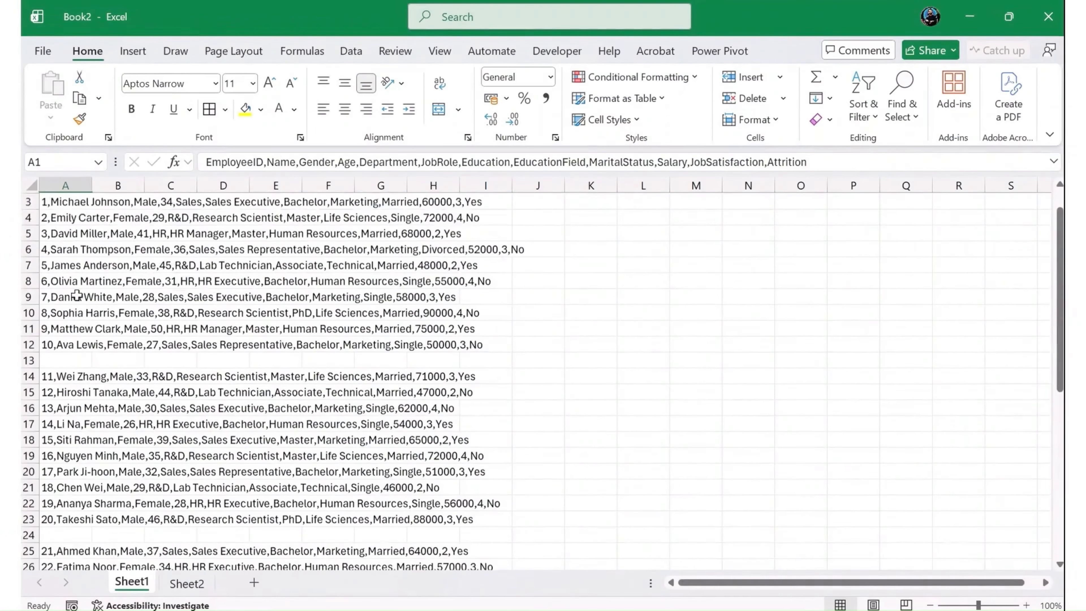
scroll(77, 295, up, 1)
click(67, 233)
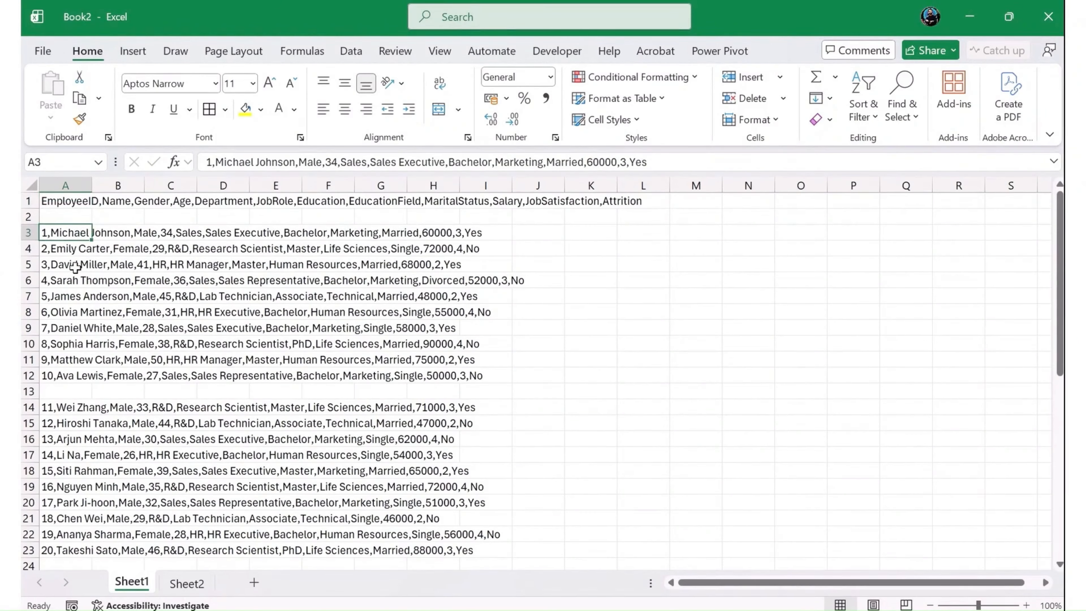
key(shift+Right)
key(shift+Right)
key(shift+Right)
key(shift+Right)
key(shift+Right)
key(Left)
key(ctrl+shift+Down)
key(ctrl+shift+Down)
key(ctrl+shift+Down)
key(ctrl+shift+Down)
key(ctrl+shift+Down)
key(ctrl+shift+Down)
key(ctrl+shift+Down)
key(ctrl+shift+Down)
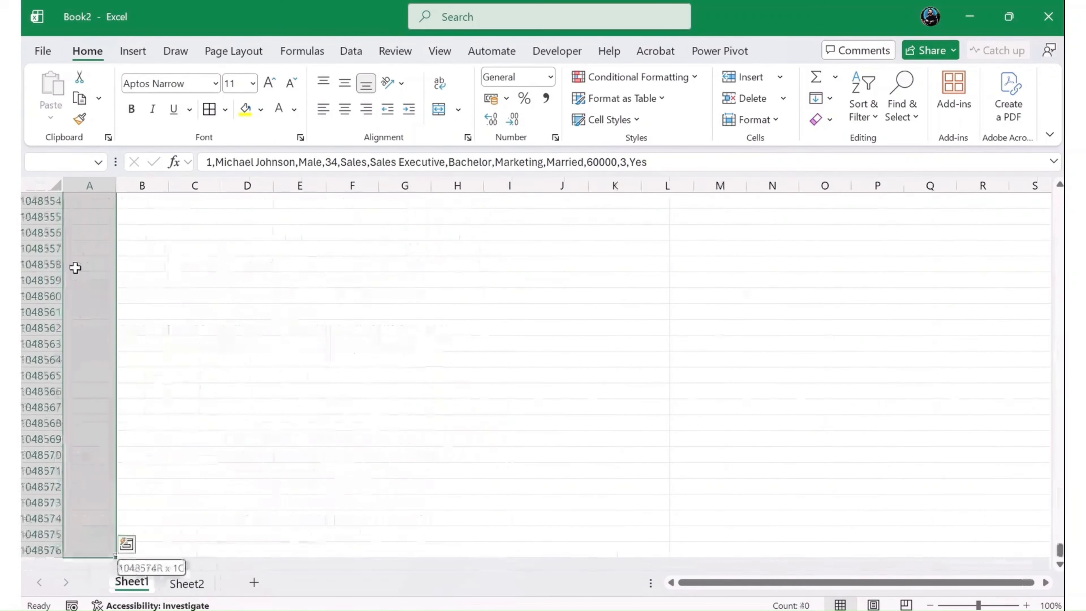
key(ctrl+shift+Up)
key(ctrl+c)
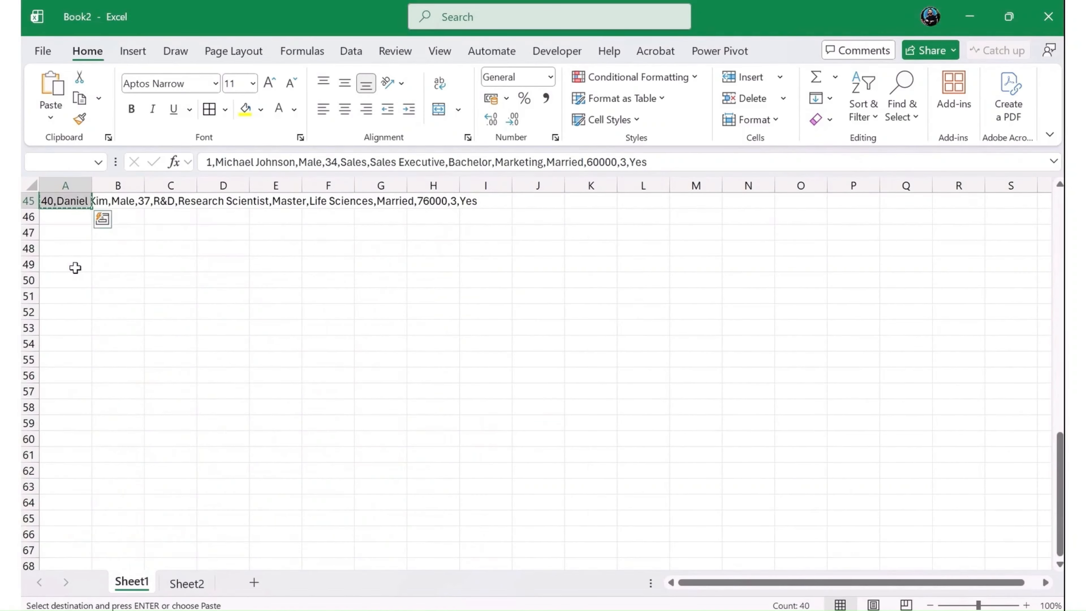
- Paste the copied employee records into Sheet2 starting at cell A3
click(186, 584)
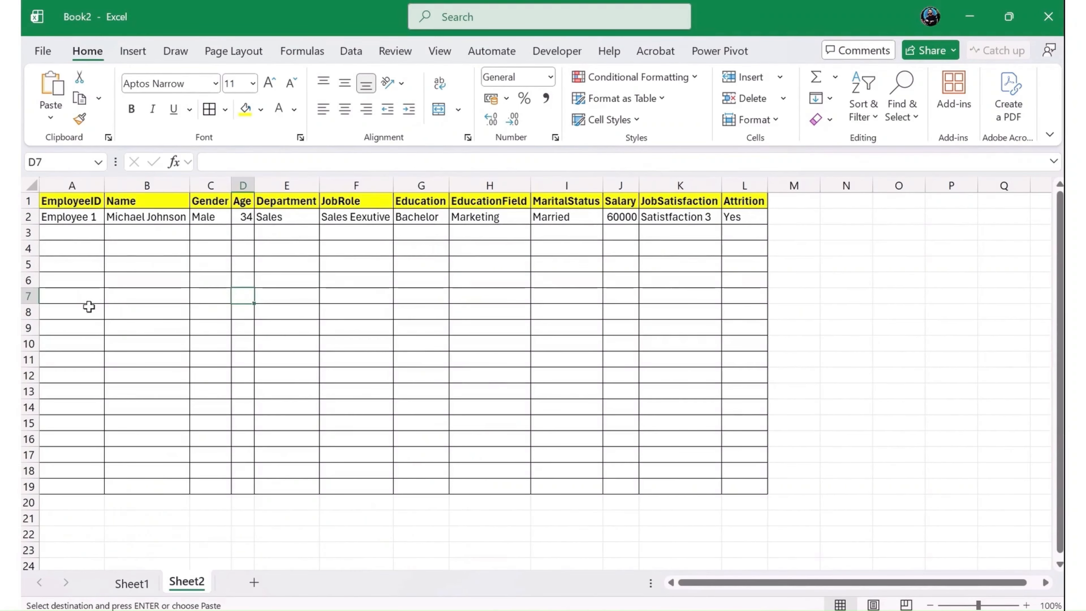
click(70, 233)
key(ctrl+v)
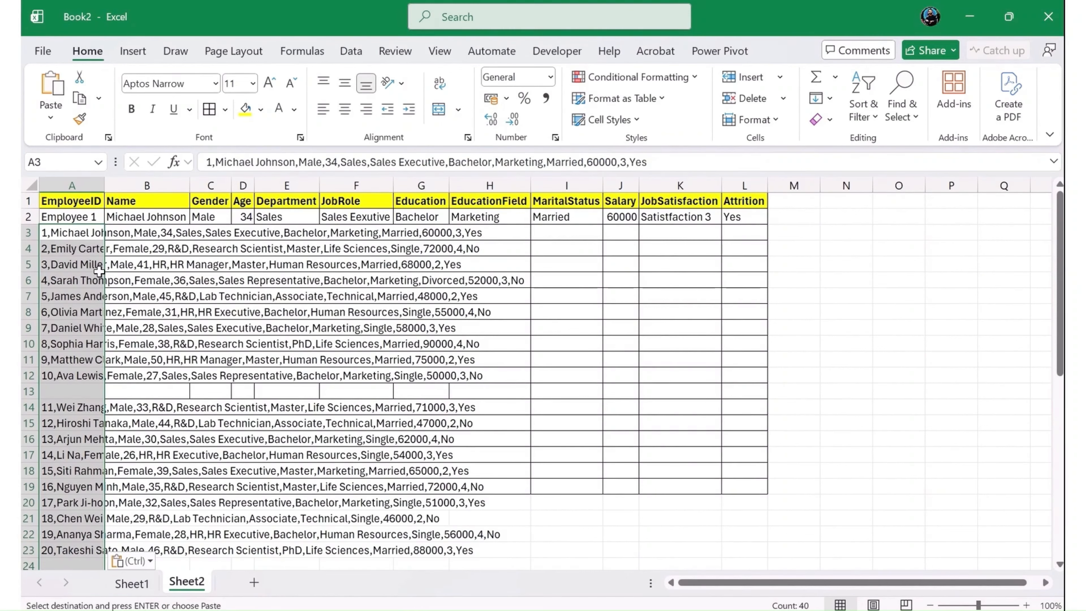
- Delete row 2 with the manually entered Employee 1 record from Sheet2
click(23, 216)
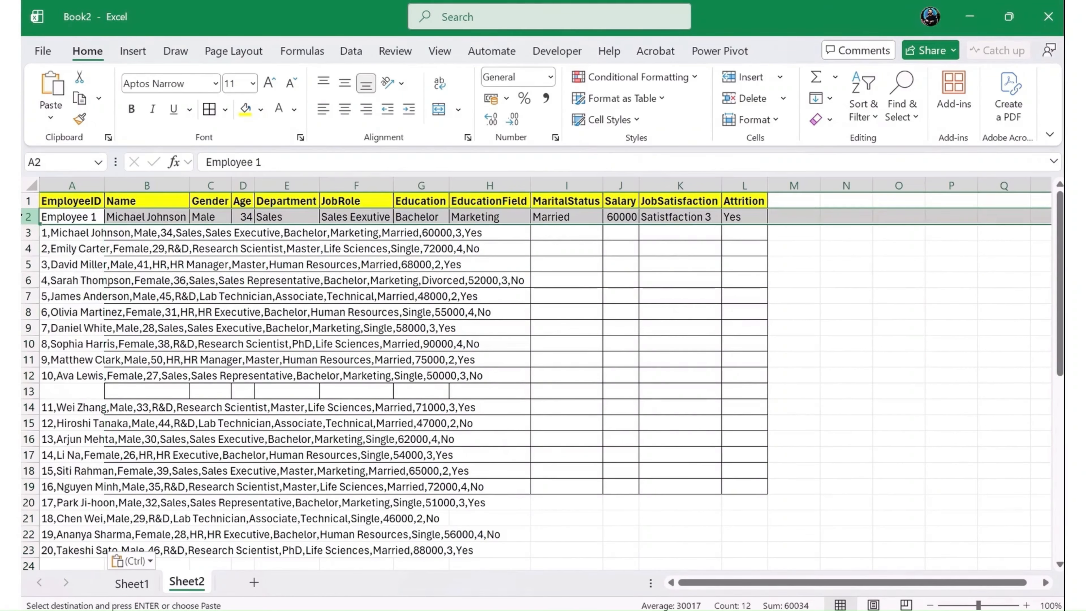
right_click(26, 218)
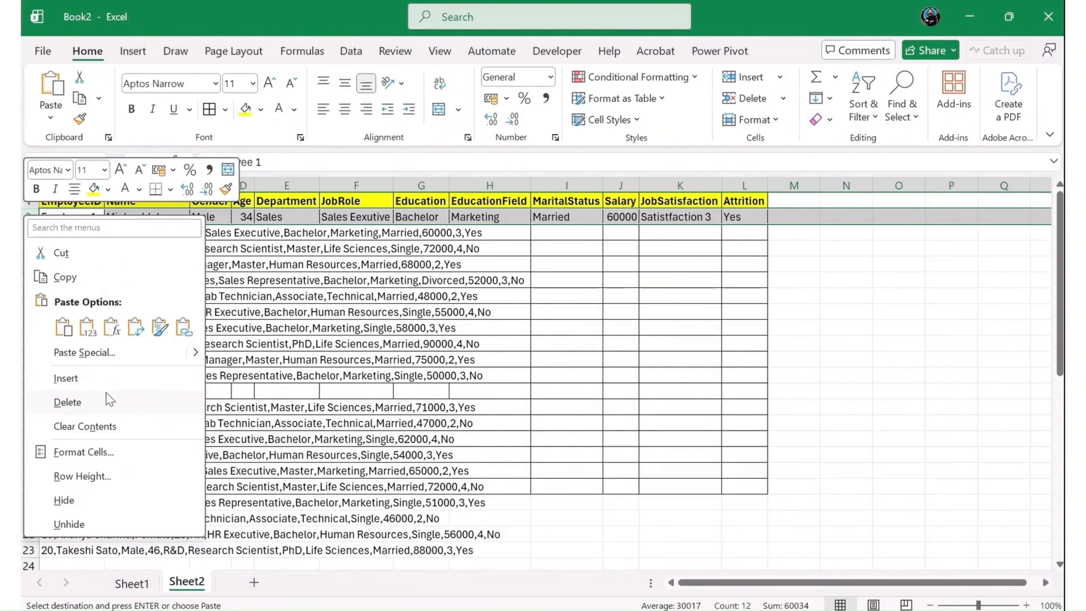
click(67, 401)
click(72, 220)
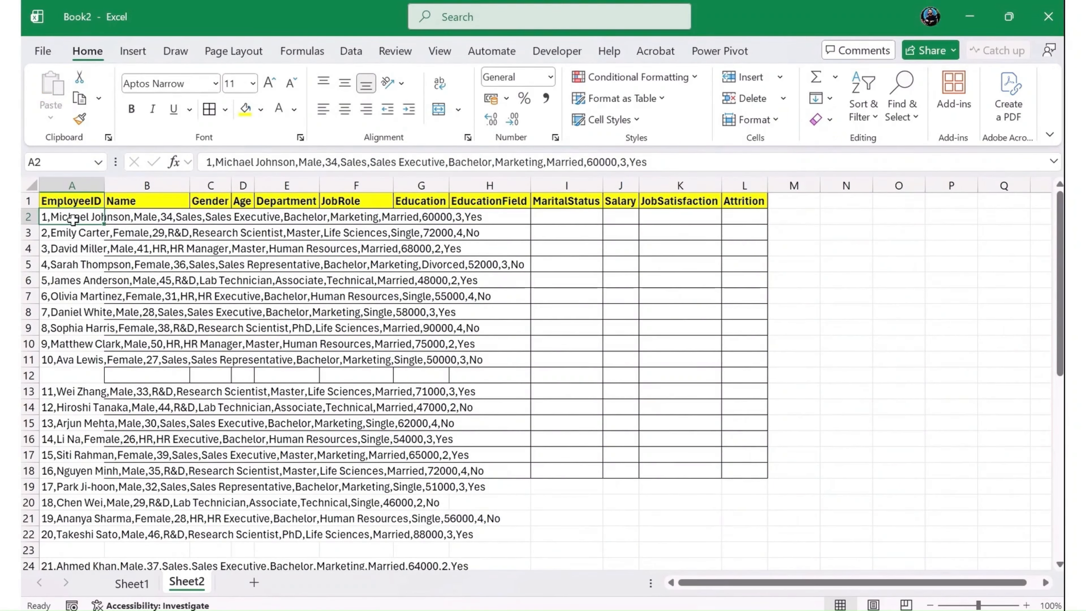
- Delete the blank rows 12, 22 and 32 between the groups of pasted employee records
click(24, 376)
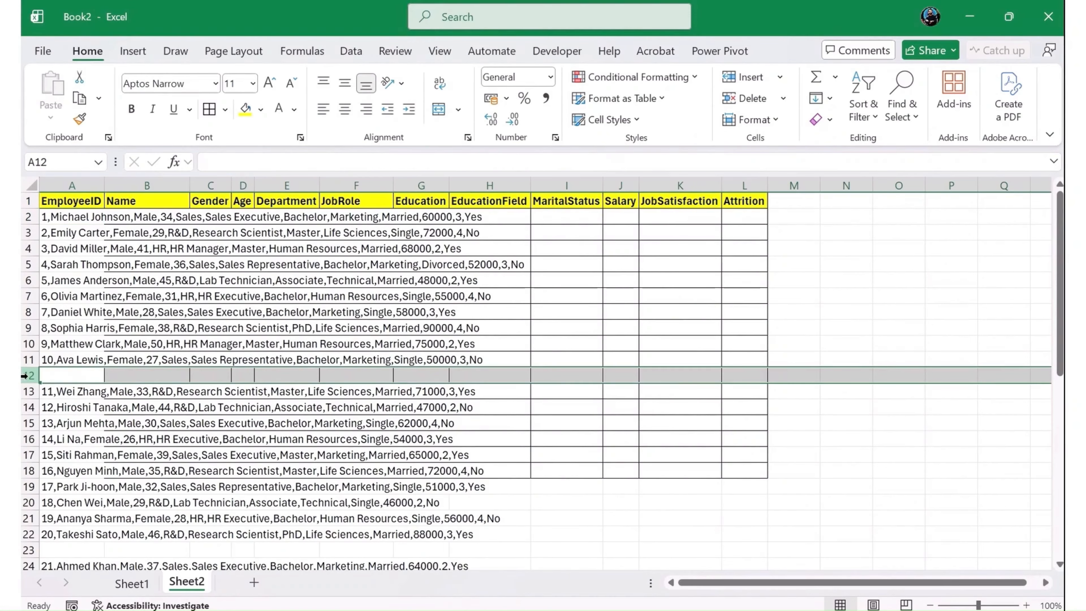
key(ctrl+minus)
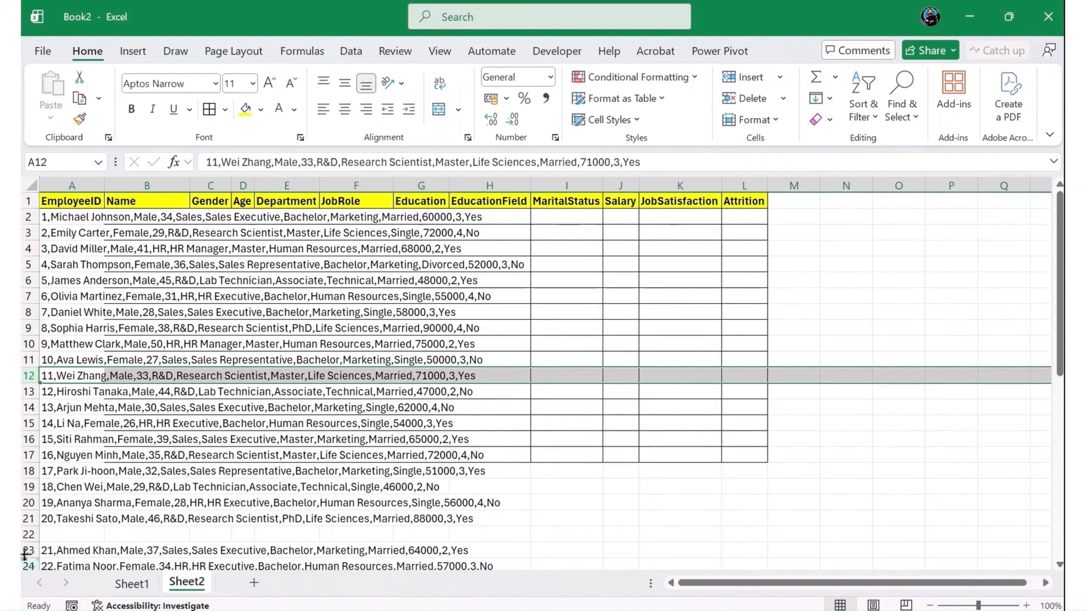
click(24, 534)
key(ctrl+minus)
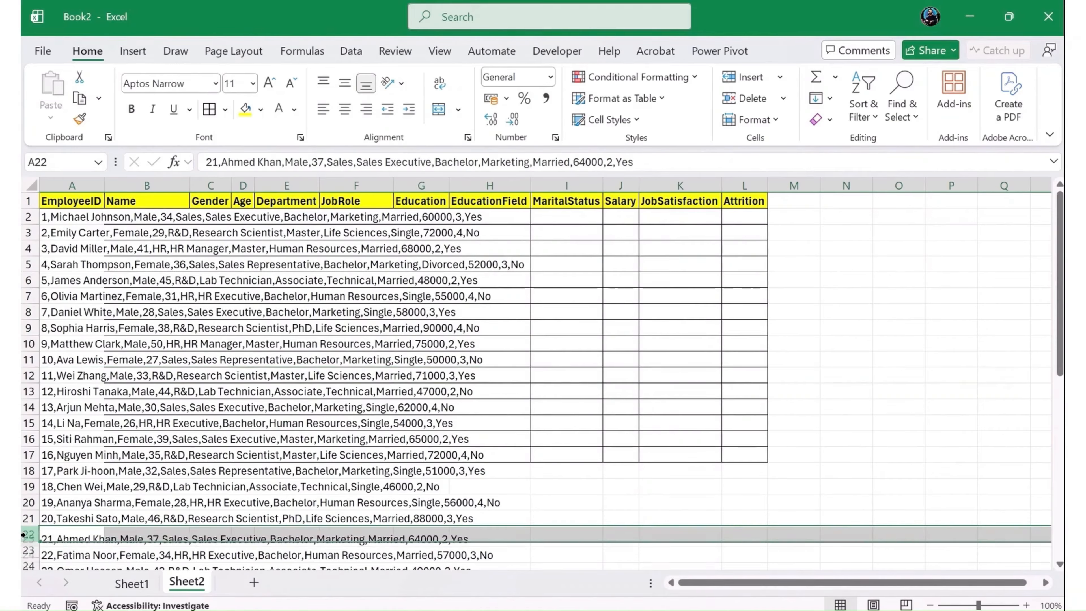
scroll(77, 466, down, 6)
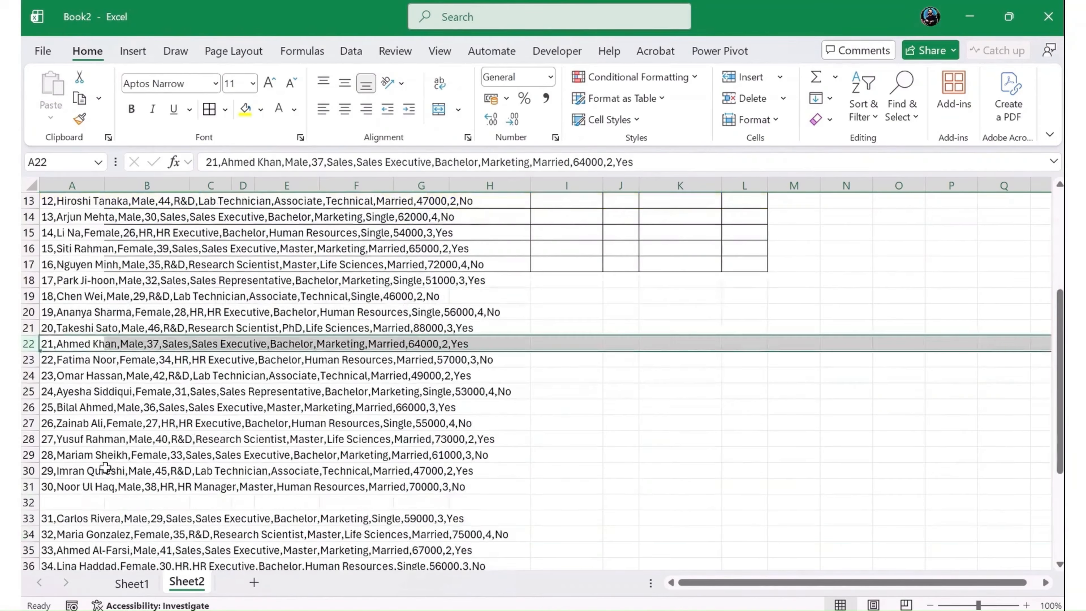
click(28, 407)
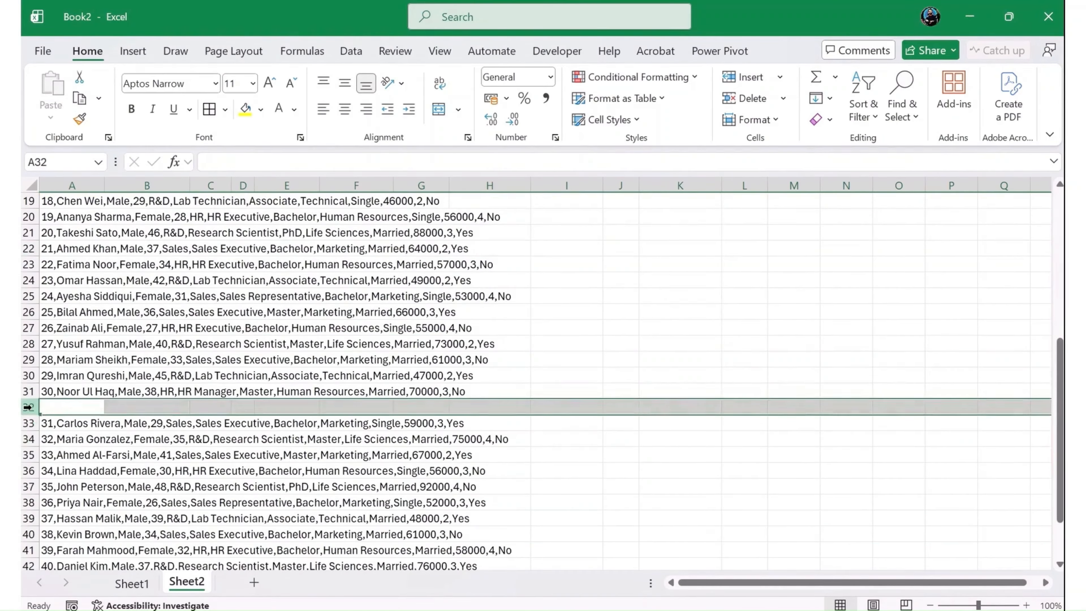
key(ctrl+minus)
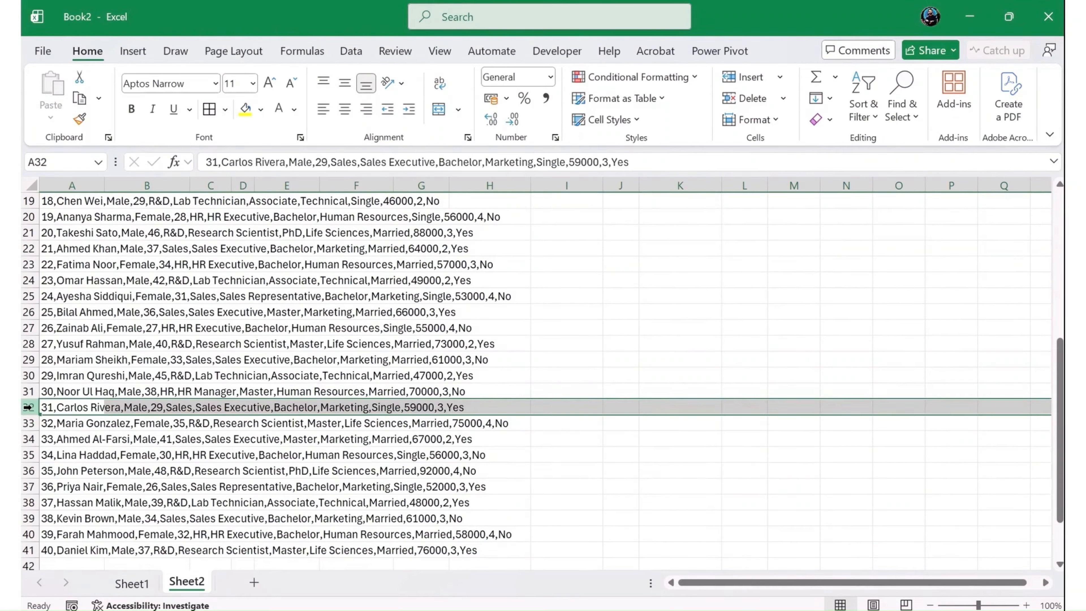
click(47, 550)
scroll(57, 287, up, 4)
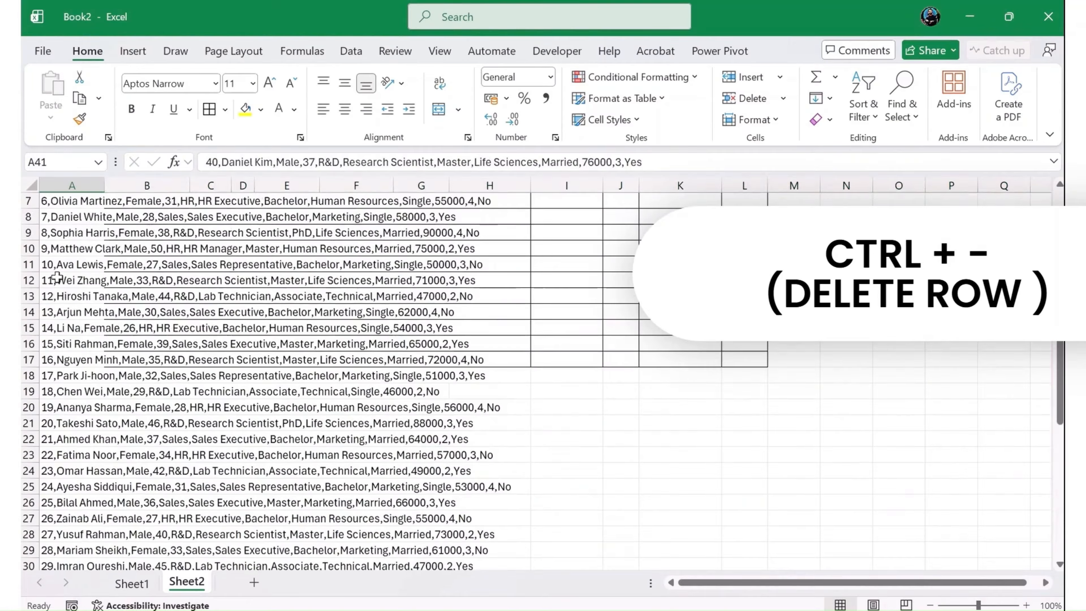
scroll(57, 278, up, 1)
scroll(60, 267, up, 1)
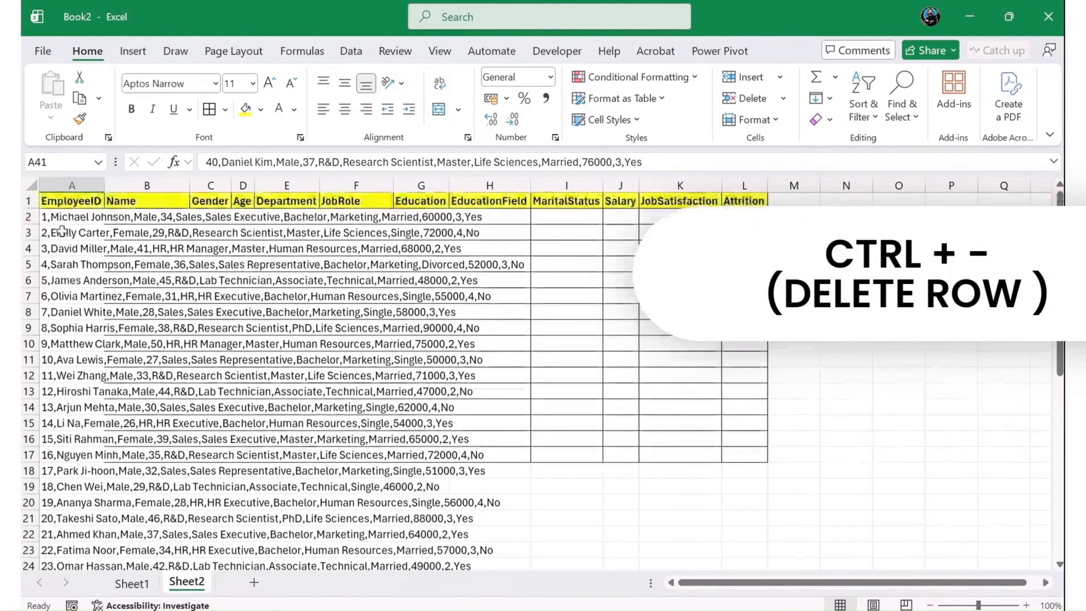
- Split the comma-separated employee records in A2:A41 with Text to Columns, delimited by comma, with destination $A$2, replacing existing data
click(63, 216)
click(76, 183)
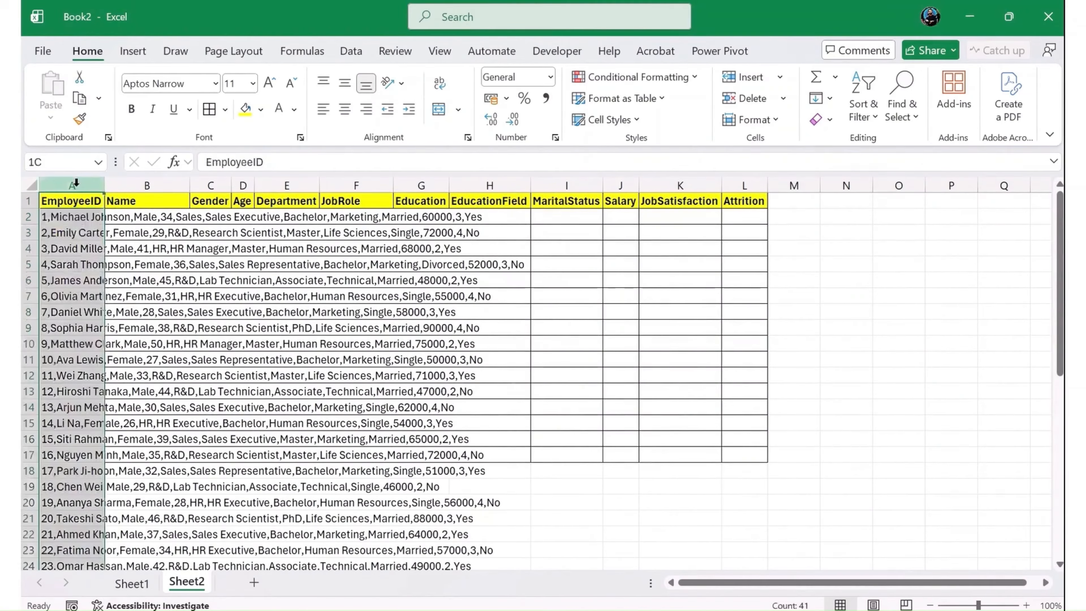
click(82, 223)
key(ctrl+shift+Down)
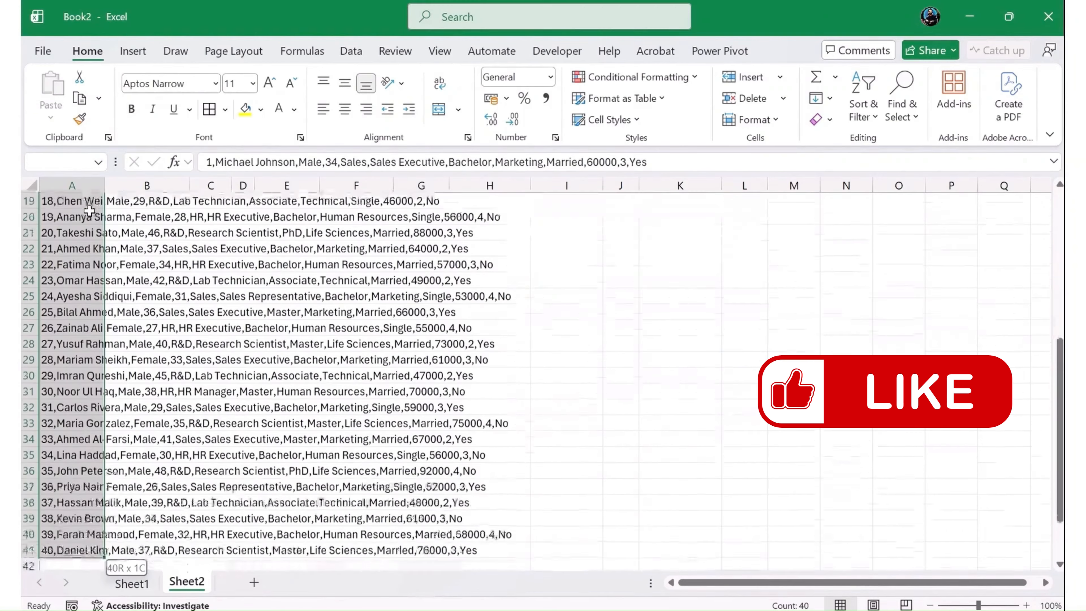
scroll(156, 248, up, 1)
scroll(156, 248, up, 1)
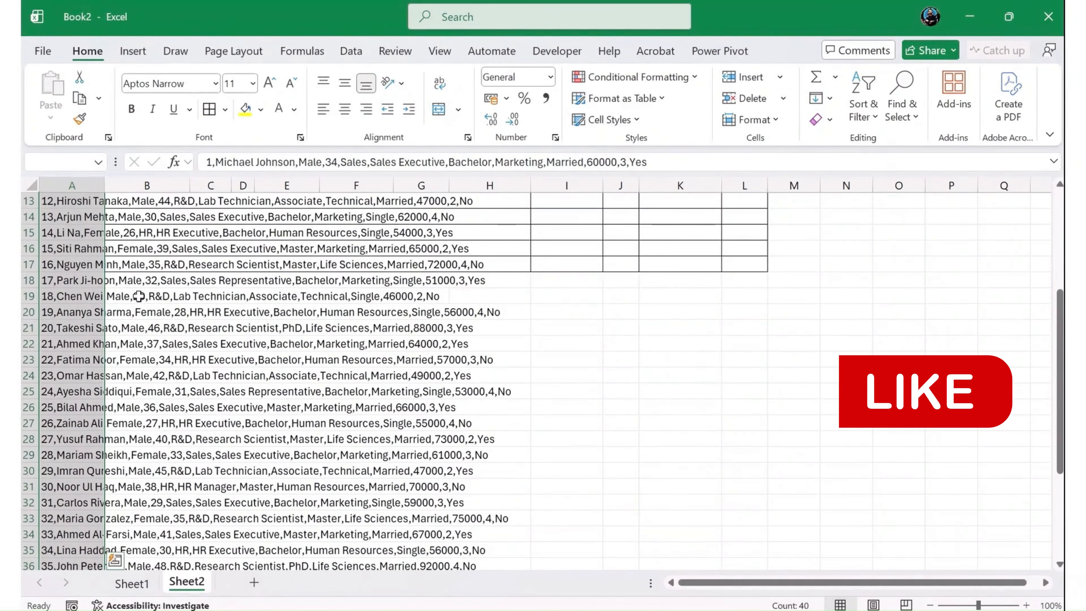
scroll(127, 331, down, 2)
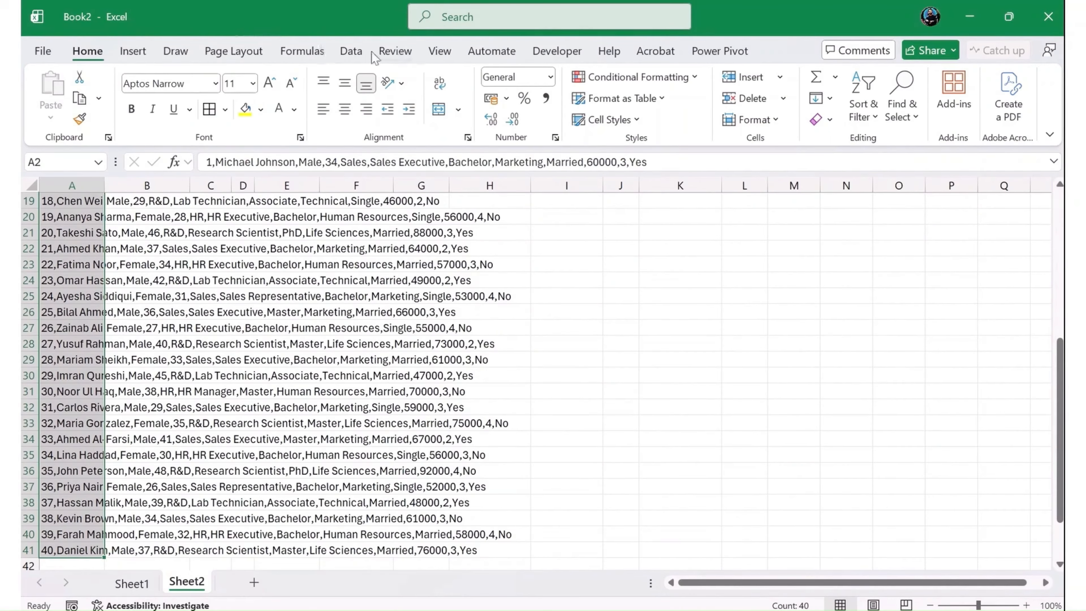
click(361, 52)
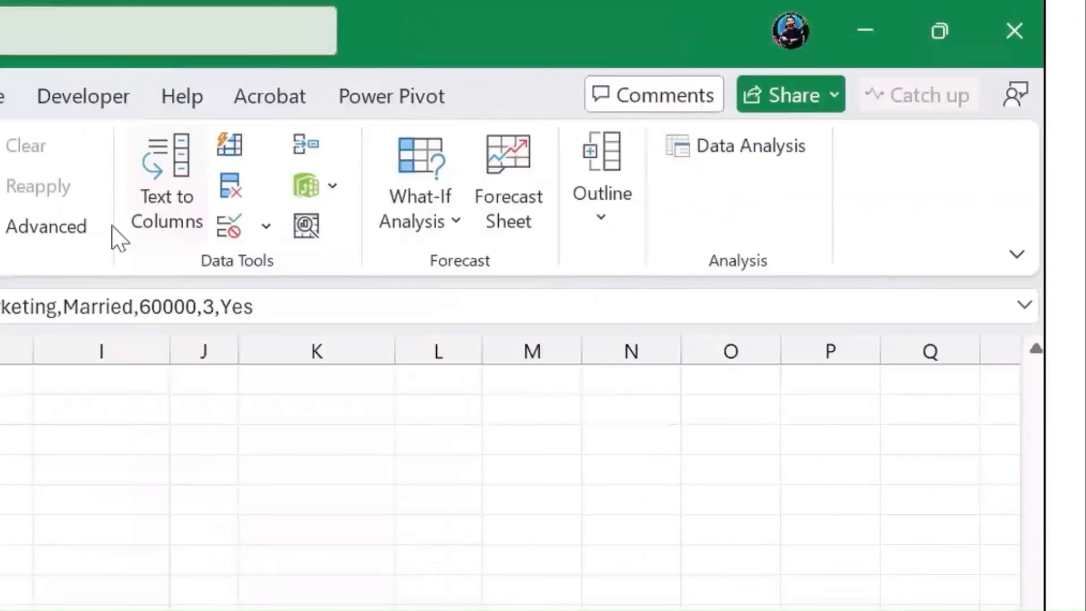
click(597, 112)
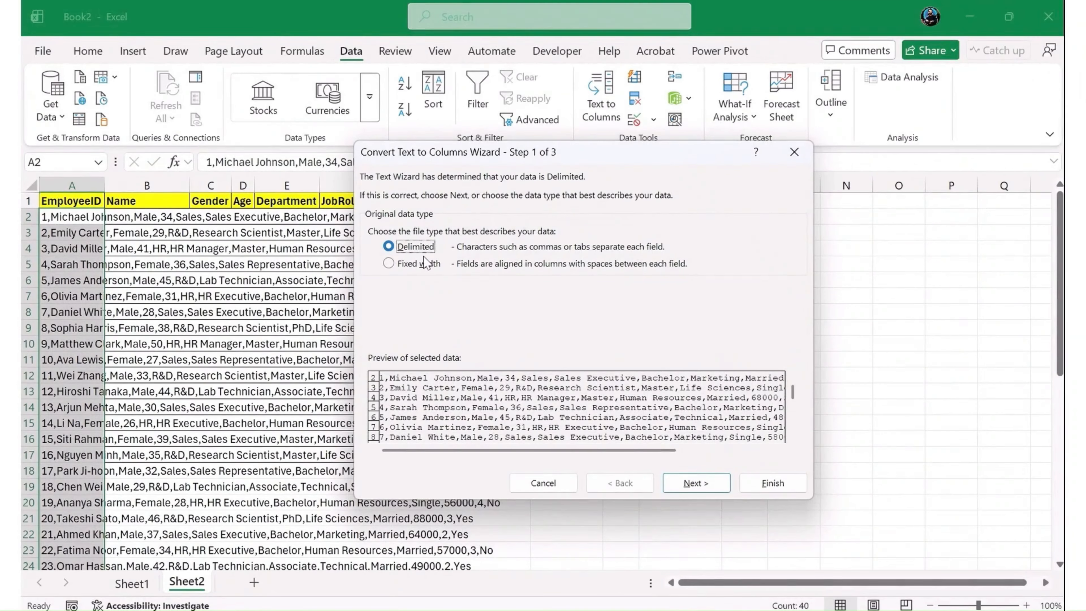
click(695, 482)
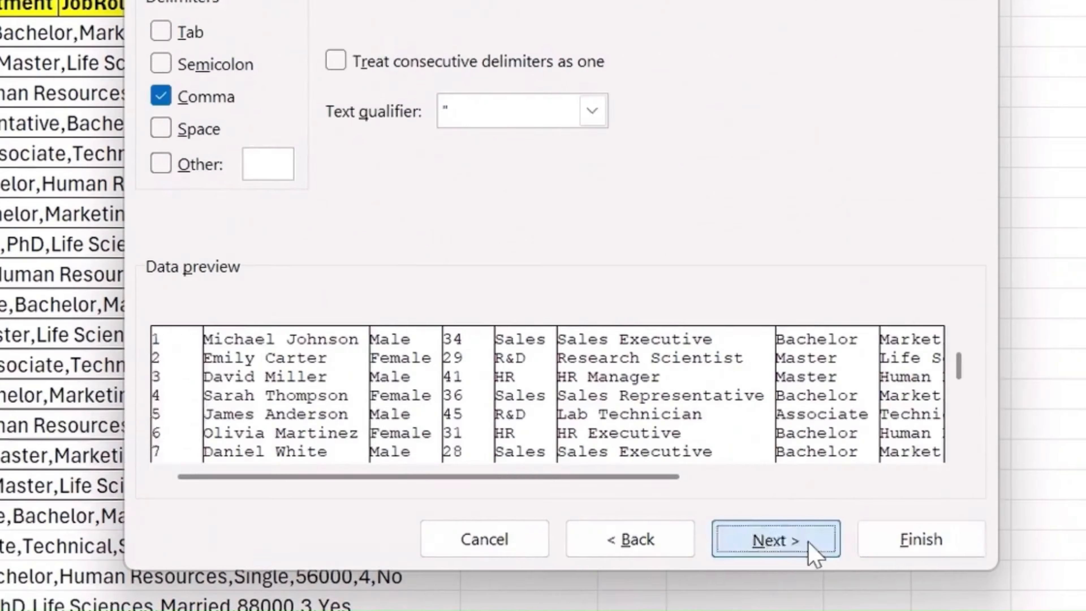
click(807, 541)
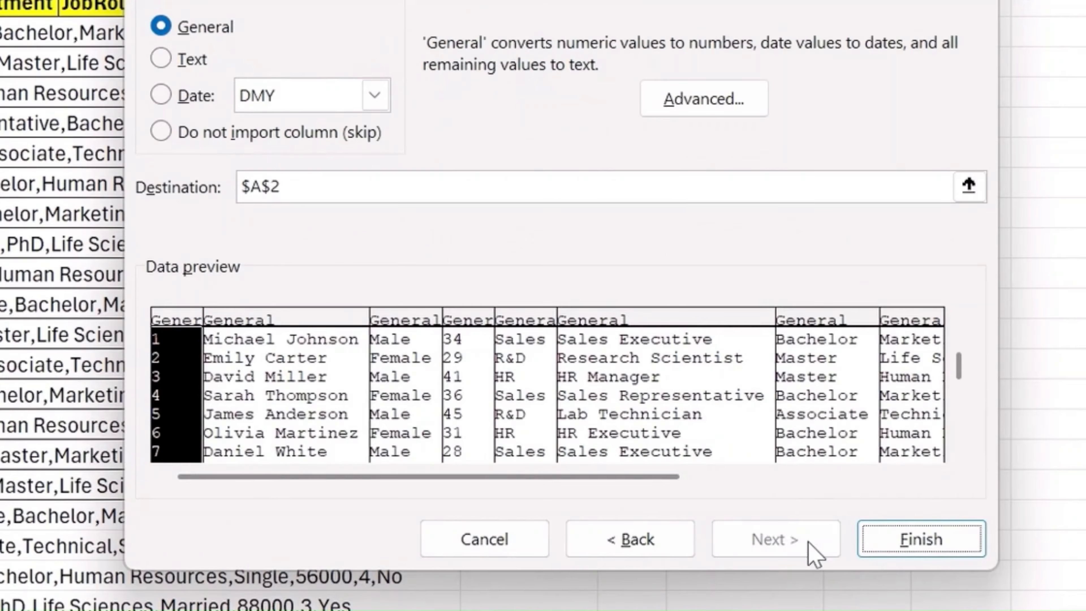
click(954, 523)
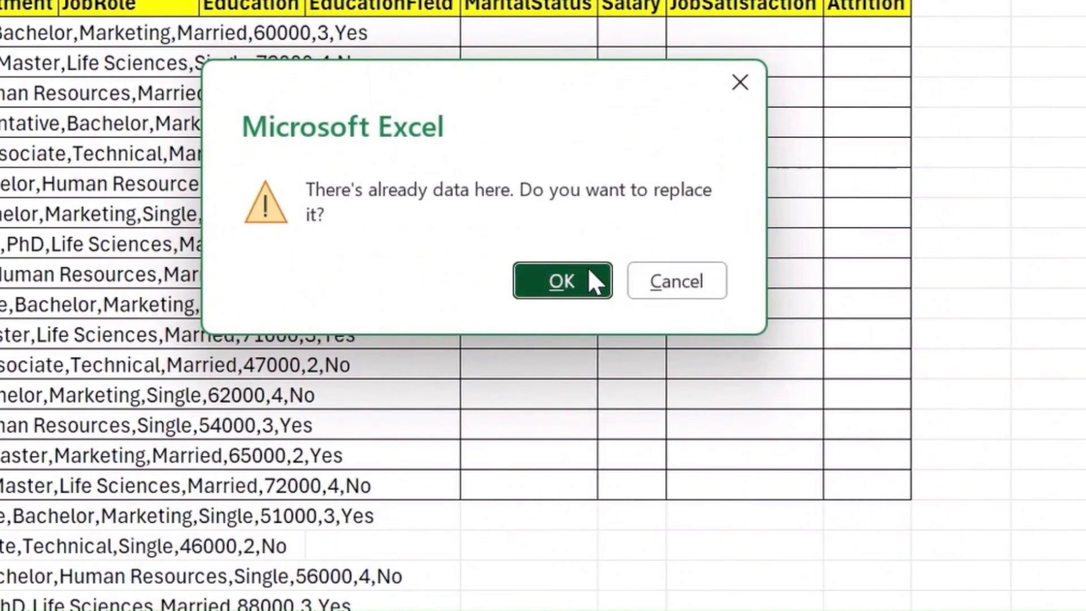
click(589, 270)
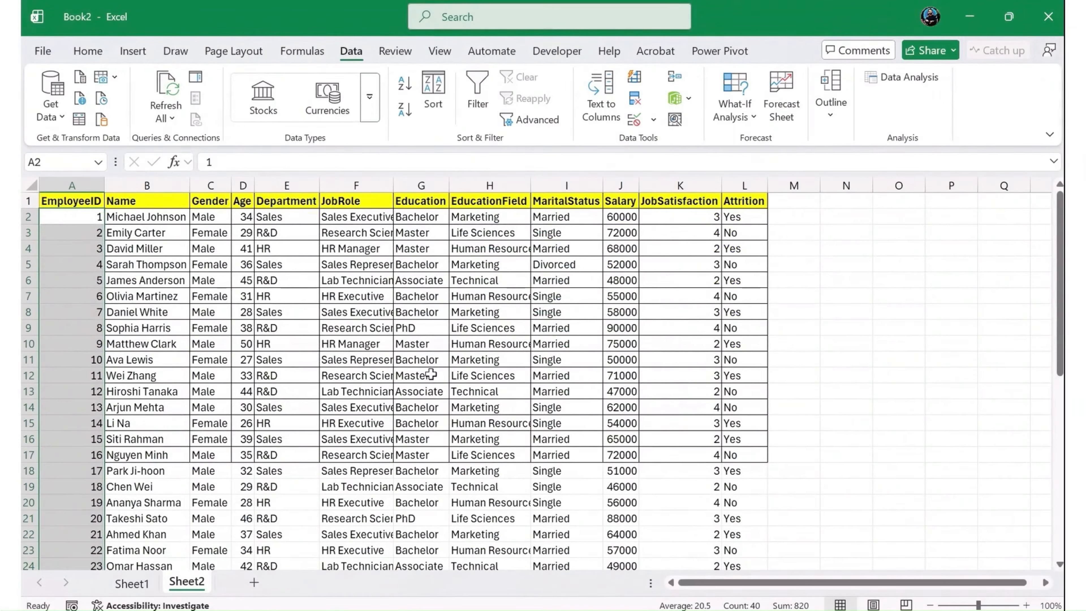
- Apply borders to all the employee record cells from A2 to L41
click(94, 217)
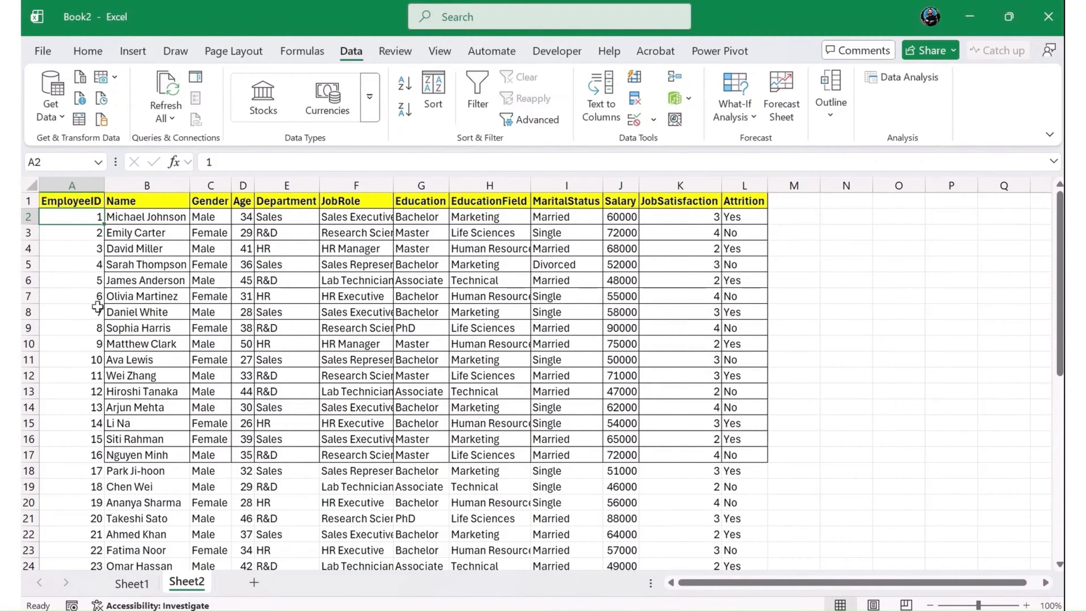
key(shift+Right)
key(shift+Right)
key(shift+Right)
key(shift+Right)
key(shift+Right)
key(shift+Right)
key(shift+Right)
key(shift+Right)
key(shift+Right)
key(shift+Right)
key(shift+Right)
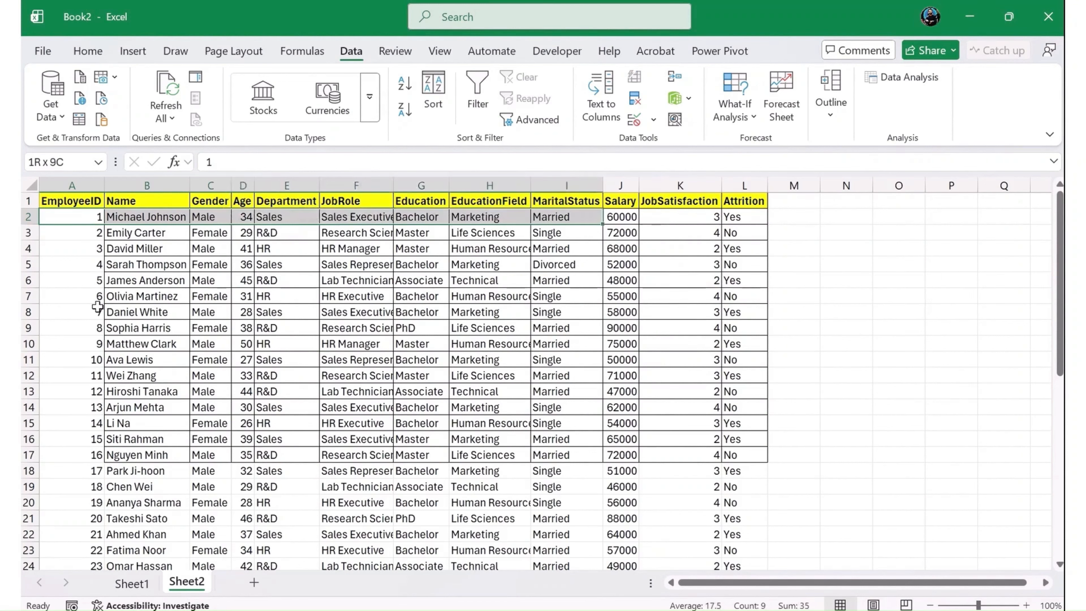
key(ctrl+shift+Down)
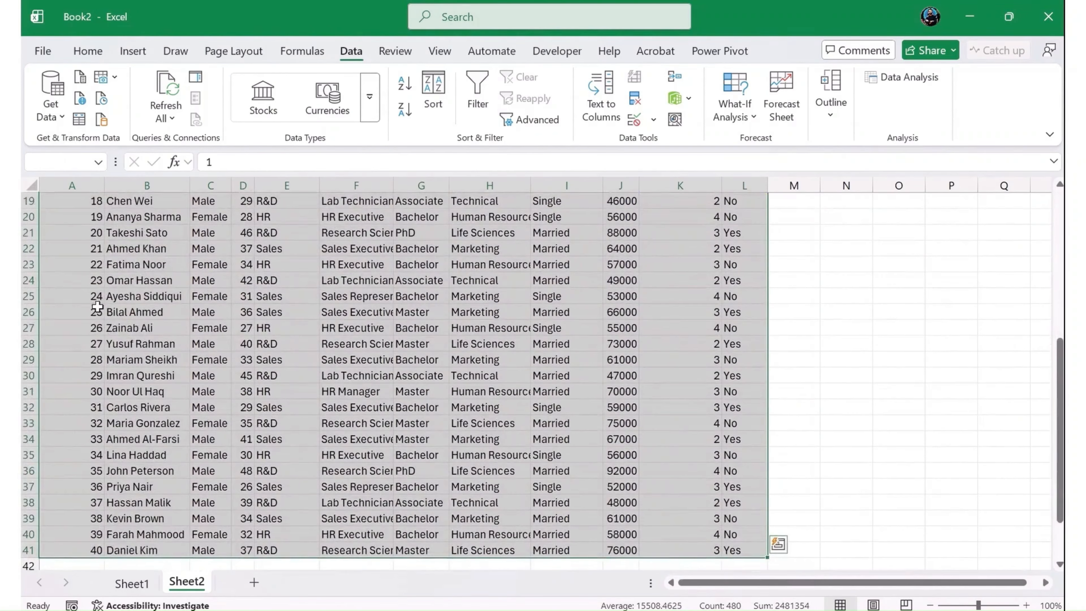
click(76, 53)
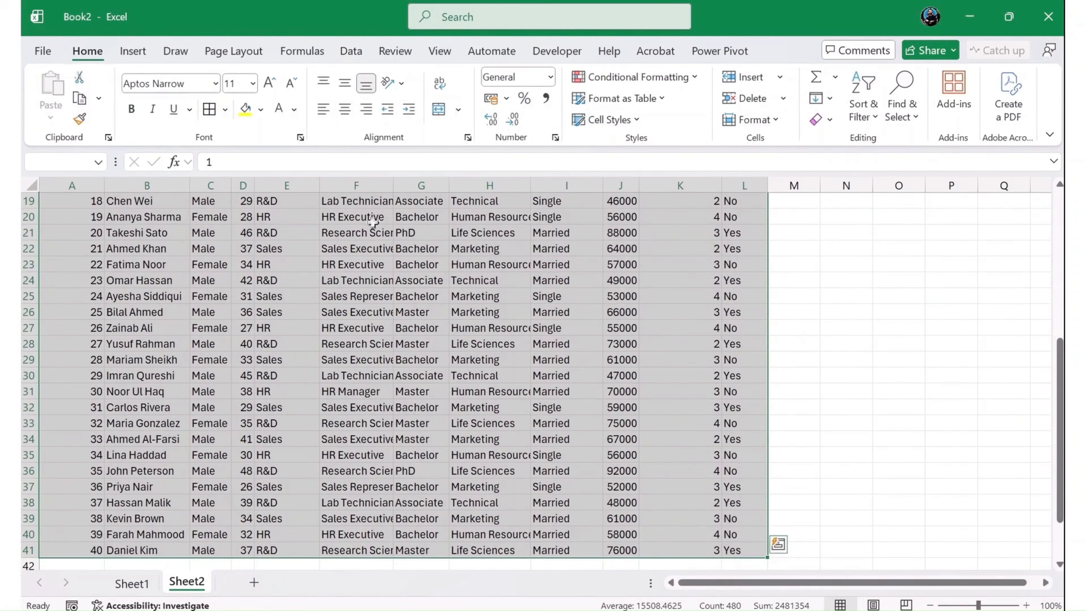
click(208, 108)
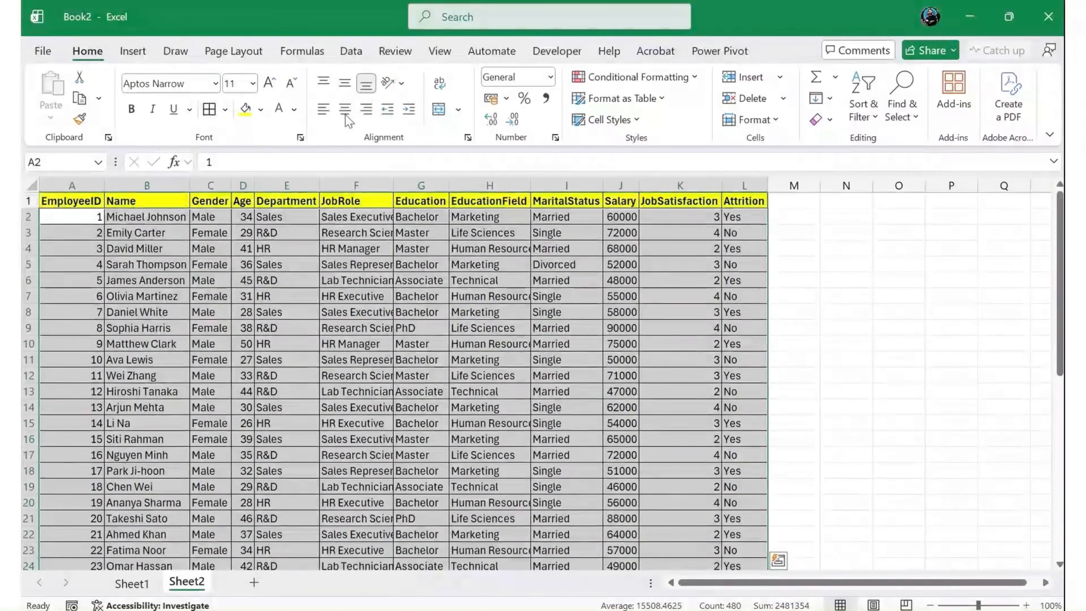
- Center the employee records in A2:L41 horizontally and align them to the middle vertically
click(347, 107)
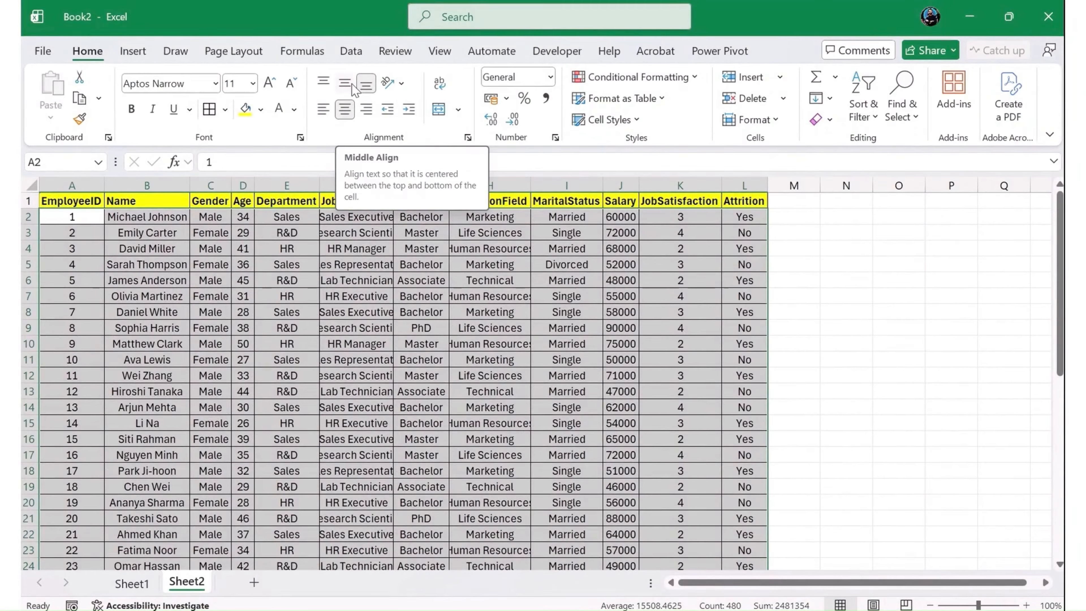
click(353, 86)
click(526, 232)
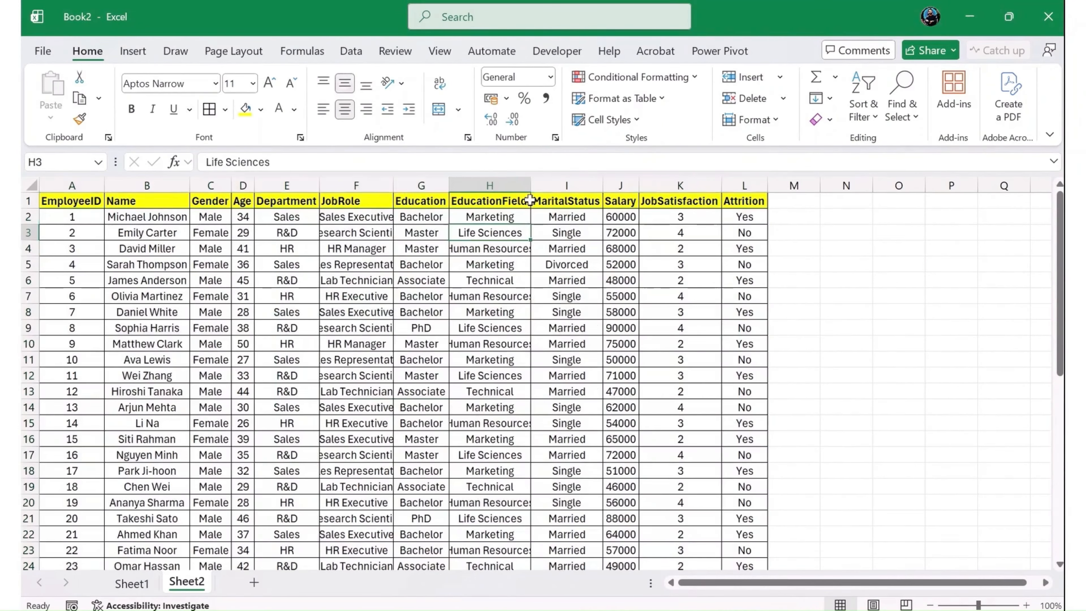
- Autofit the column widths of the whole sheet to their contents
click(33, 188)
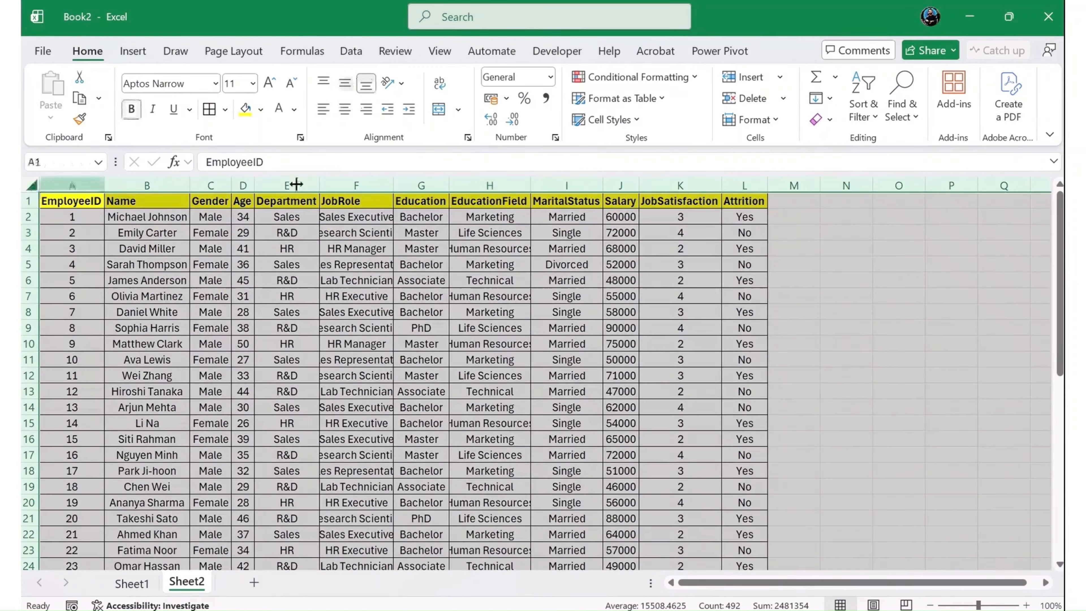
double_click(393, 185)
click(552, 249)
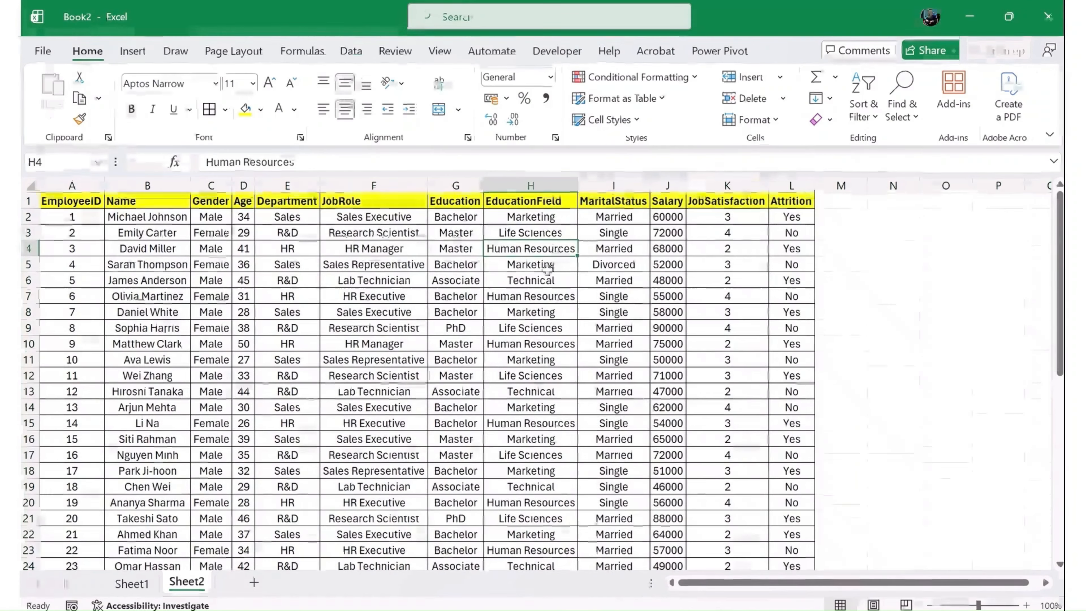
- Look over the split employee records from the header row down to the last employee
scroll(565, 434, down, 4)
scroll(565, 435, down, 3)
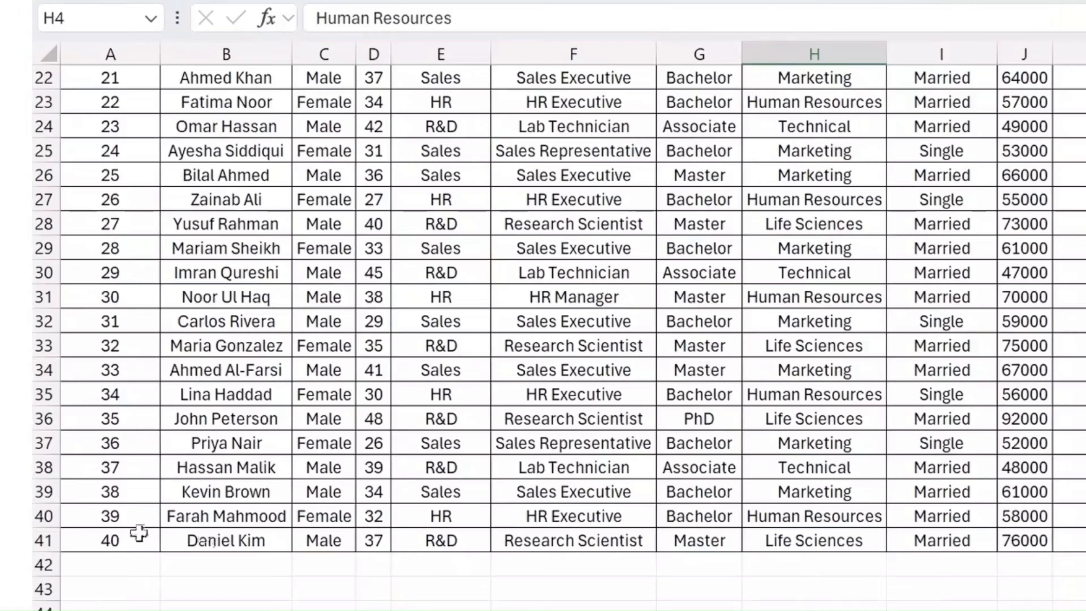
click(86, 489)
scroll(274, 557, up, 7)
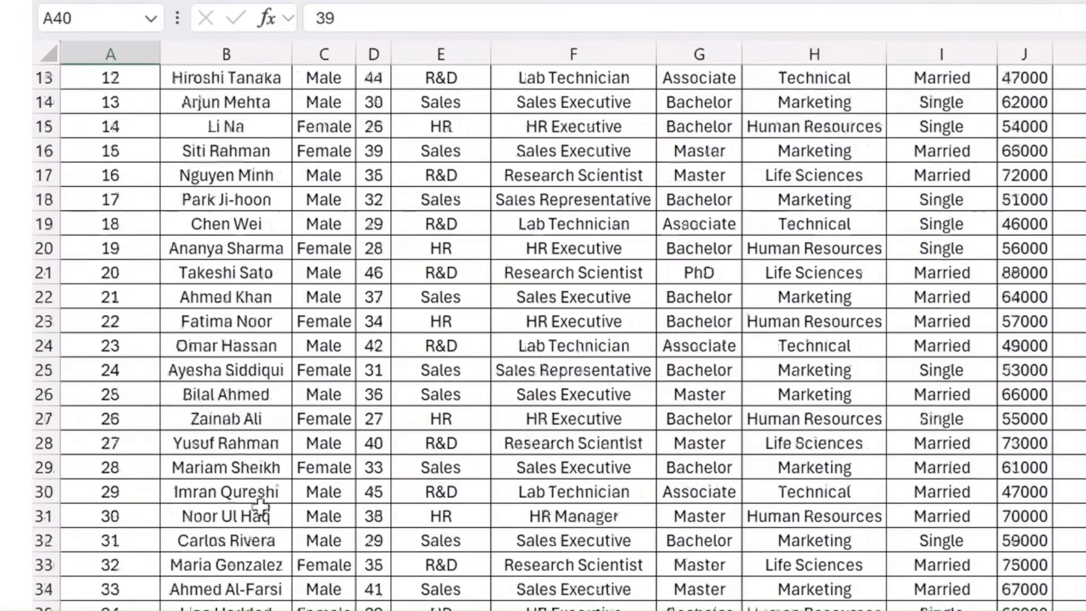
scroll(556, 300, down, 1)
click(765, 223)
scroll(812, 321, up, 1)
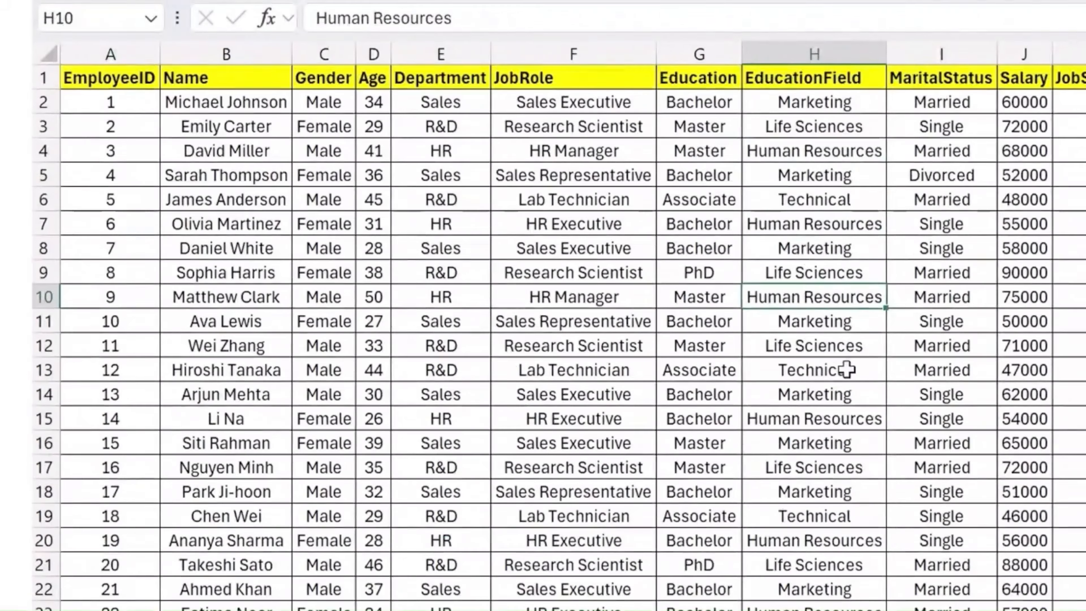
click(838, 154)
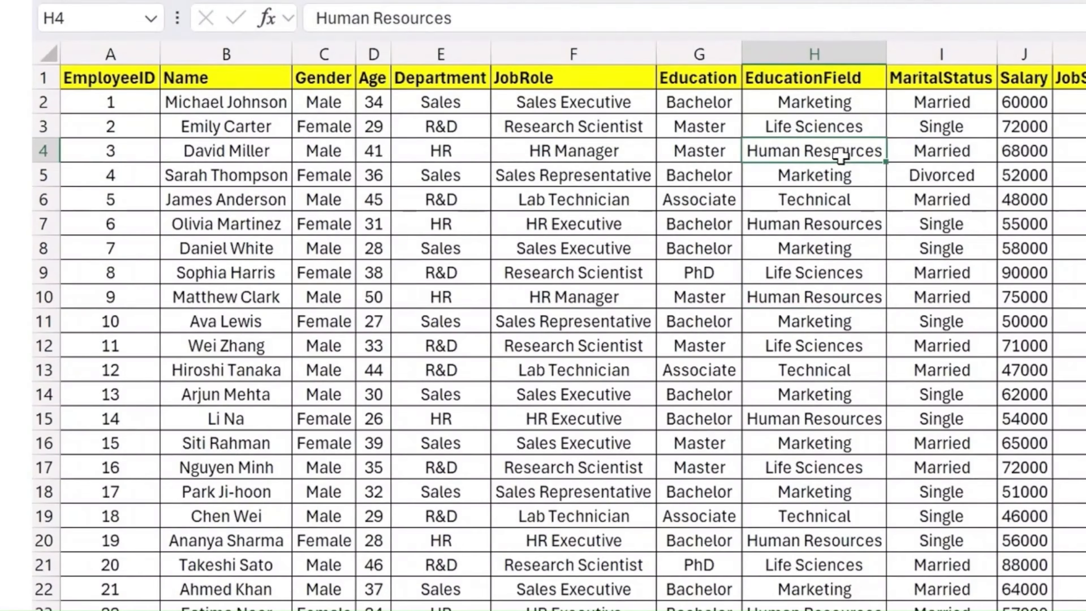
- Format the Salary column with the $ English (United States) accounting format
click(1024, 54)
click(593, 117)
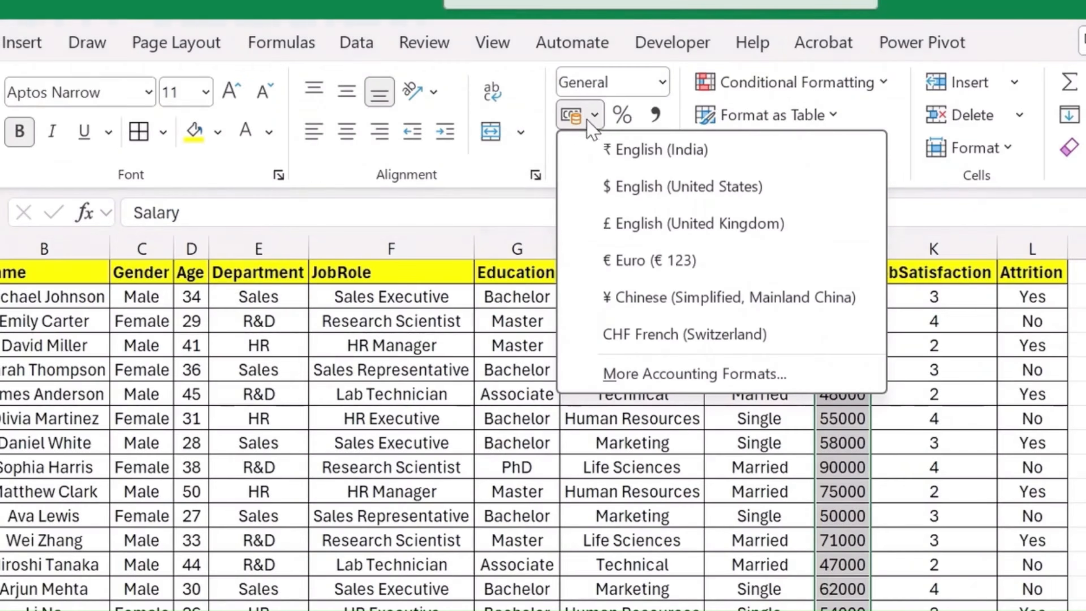
click(648, 188)
click(851, 490)
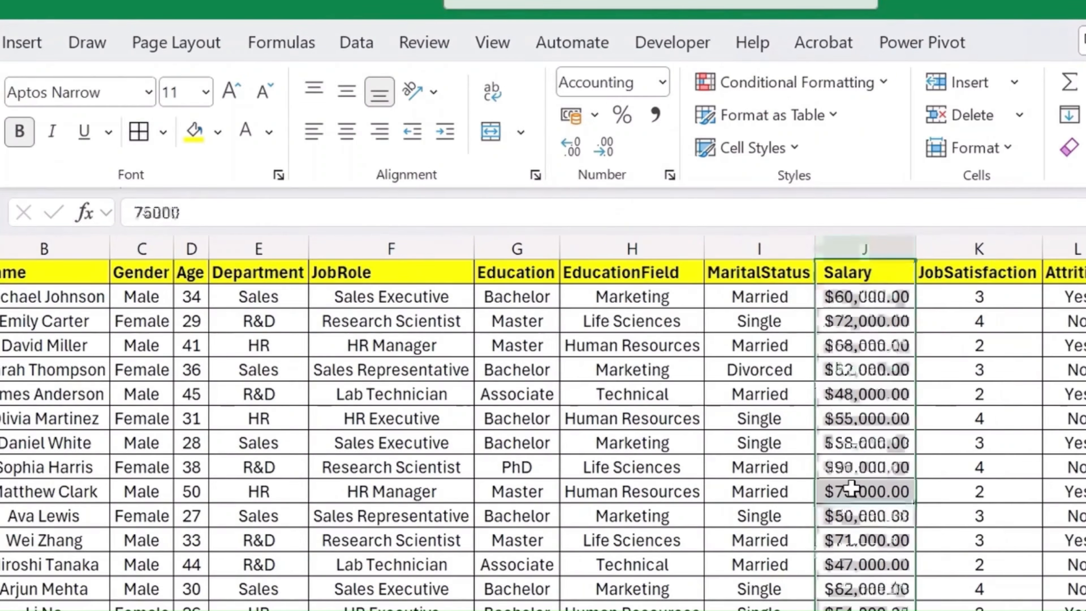
click(890, 300)
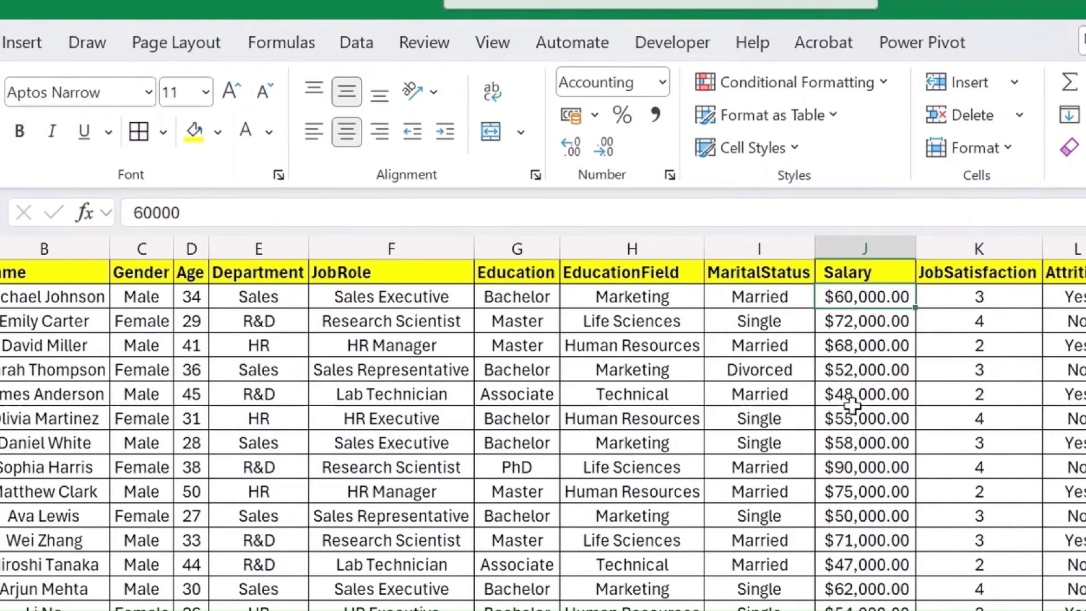
- Review the finished employee table, checking the headers, job roles and formatted salaries through all the records
scroll(853, 471, down, 7)
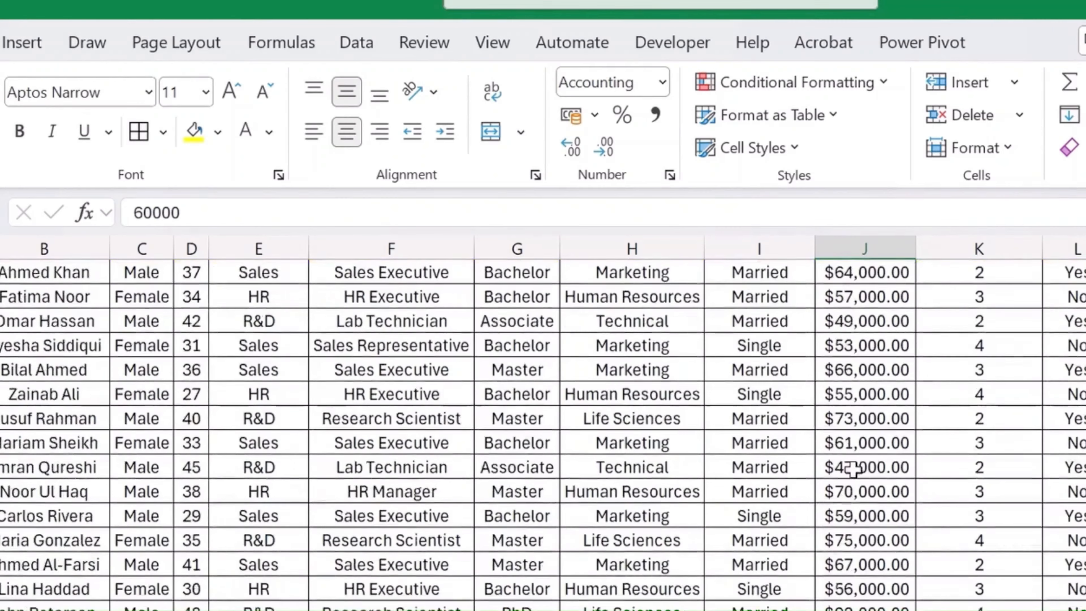
scroll(853, 470, down, 1)
scroll(892, 563, up, 8)
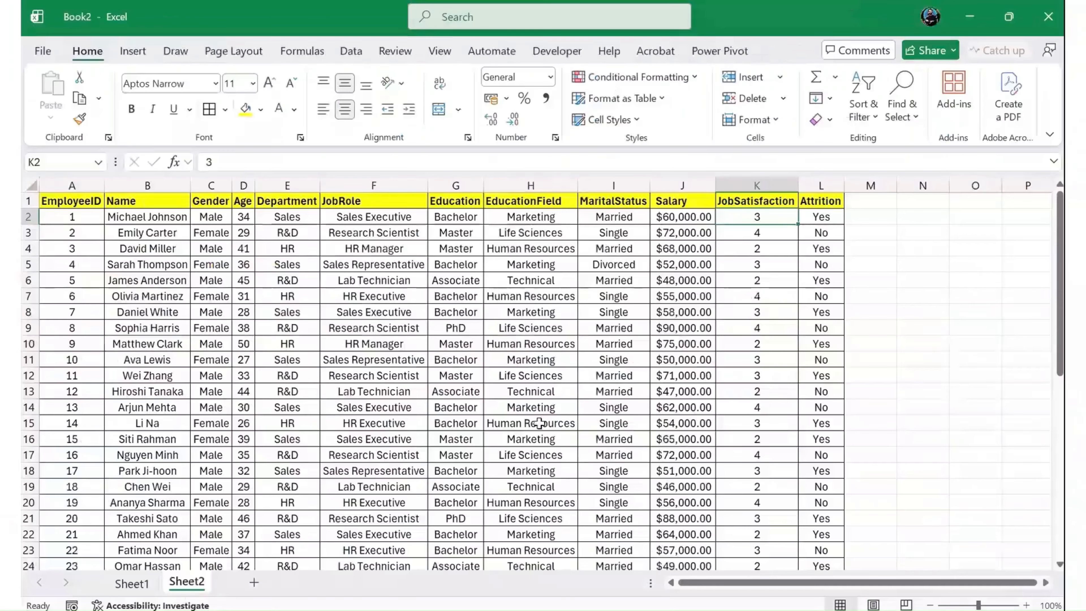
scroll(539, 423, down, 2)
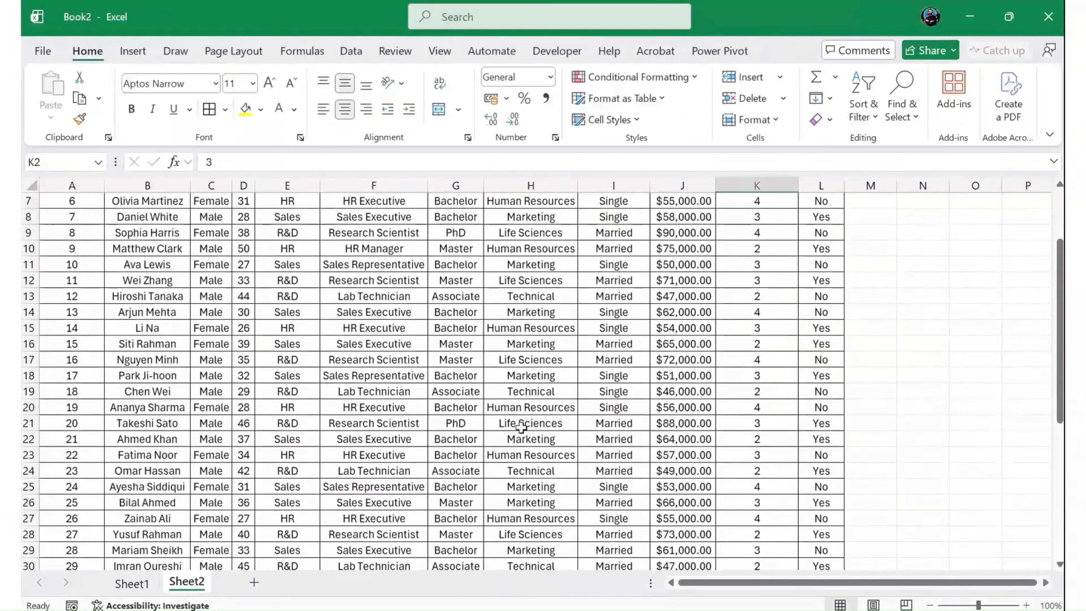
scroll(491, 404, up, 1)
scroll(490, 398, down, 2)
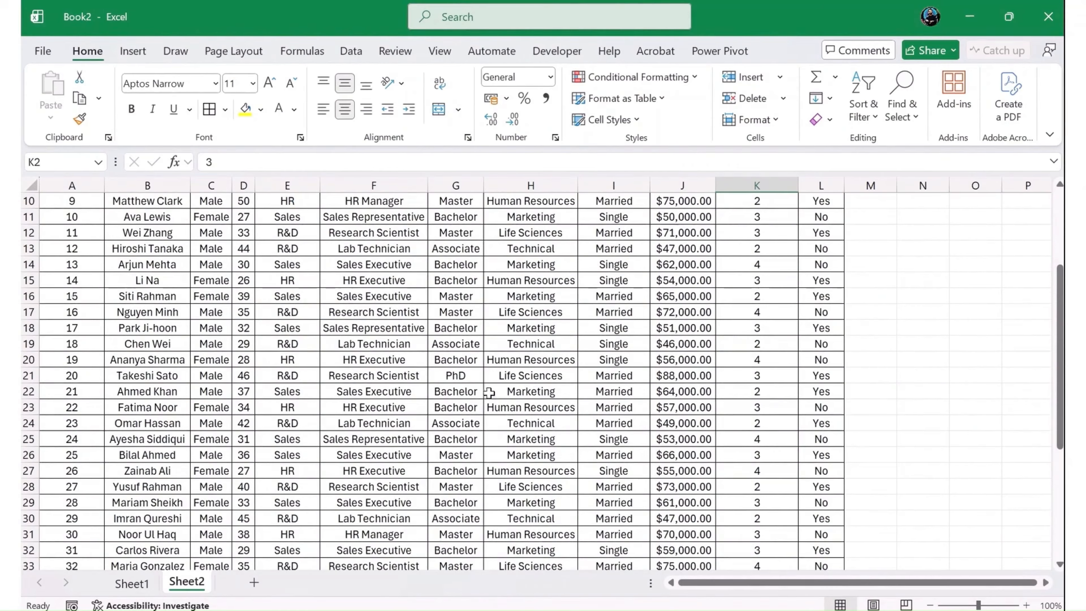
scroll(489, 393, up, 3)
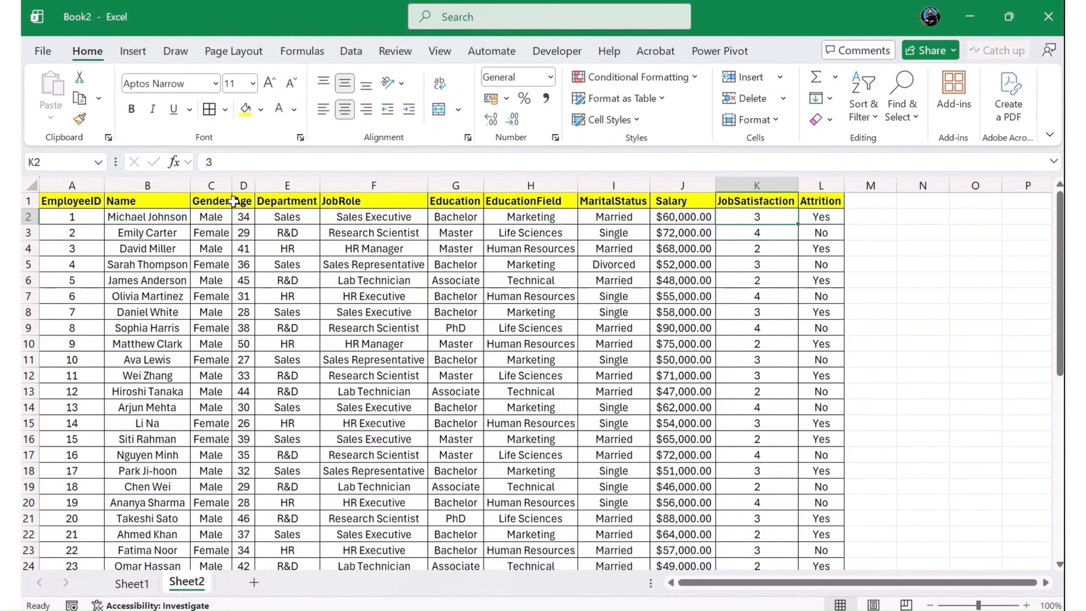
click(140, 202)
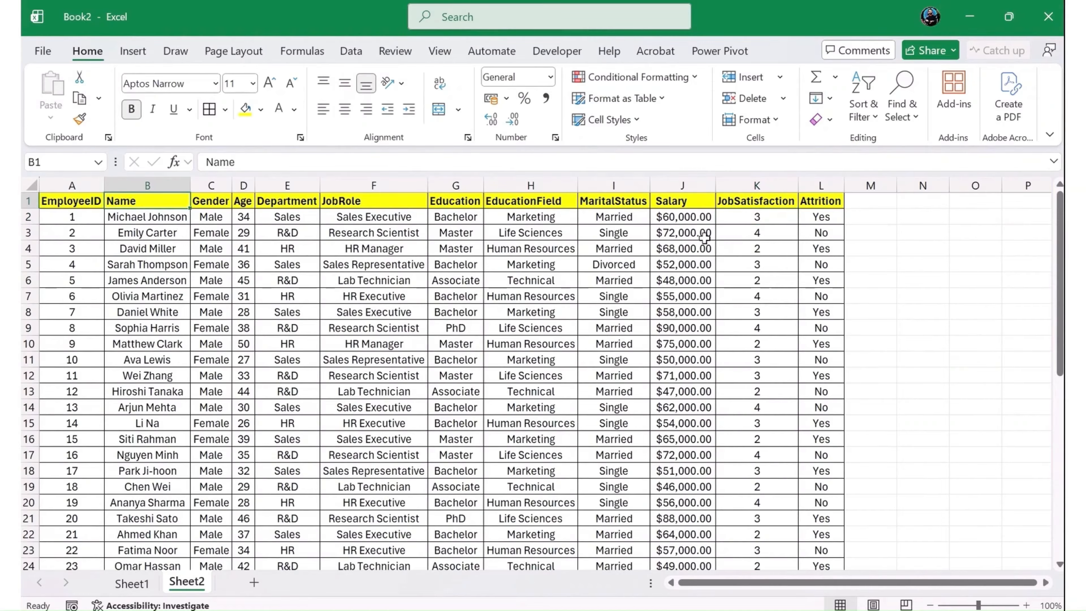
click(372, 214)
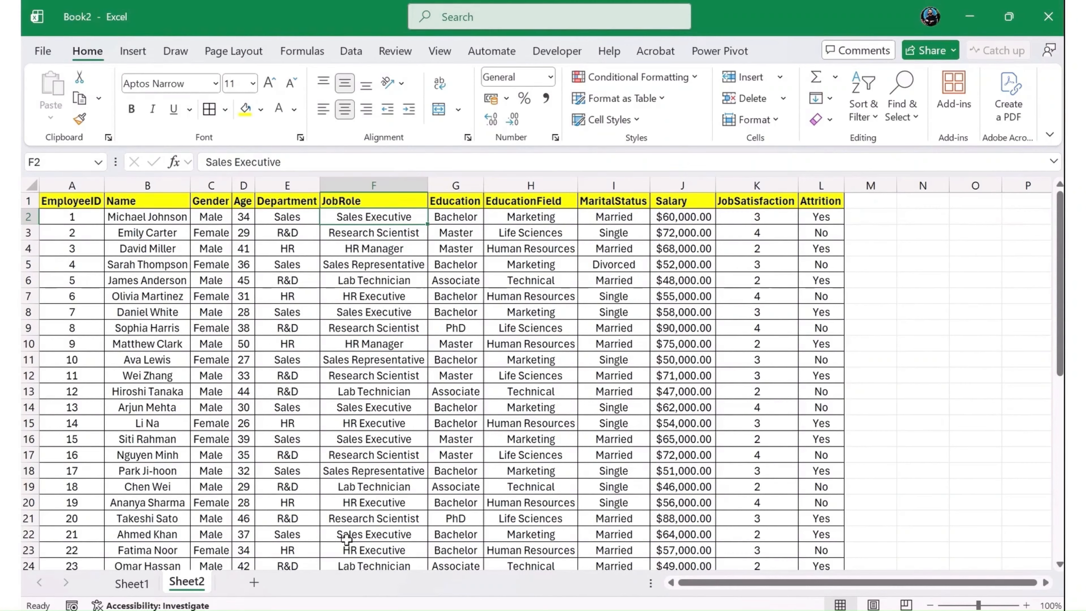
scroll(346, 540, down, 2)
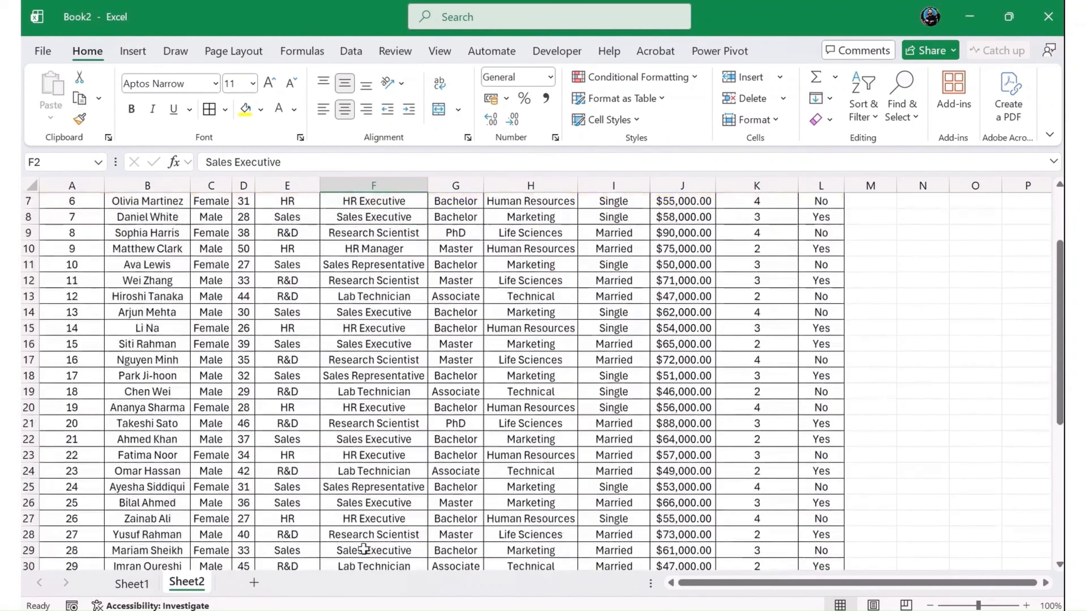
scroll(357, 548, down, 2)
scroll(398, 561, up, 4)
scroll(413, 559, down, 5)
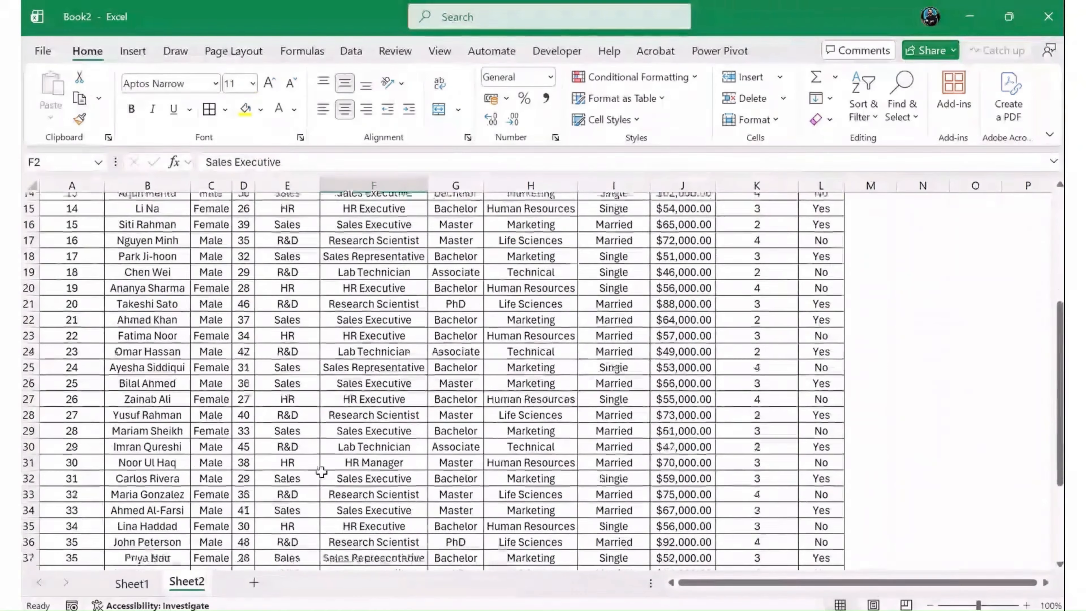
- Clear the EducationField entries in H32:H36 and restore the removed values
drag(531, 456, 531, 516)
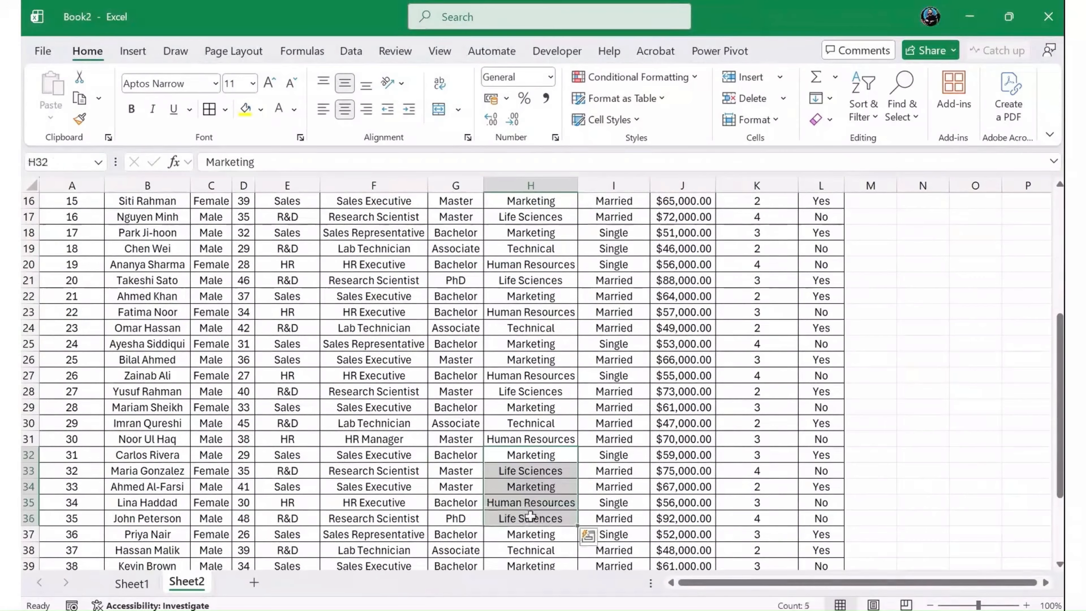
key(Delete)
scroll(530, 516, down, 4)
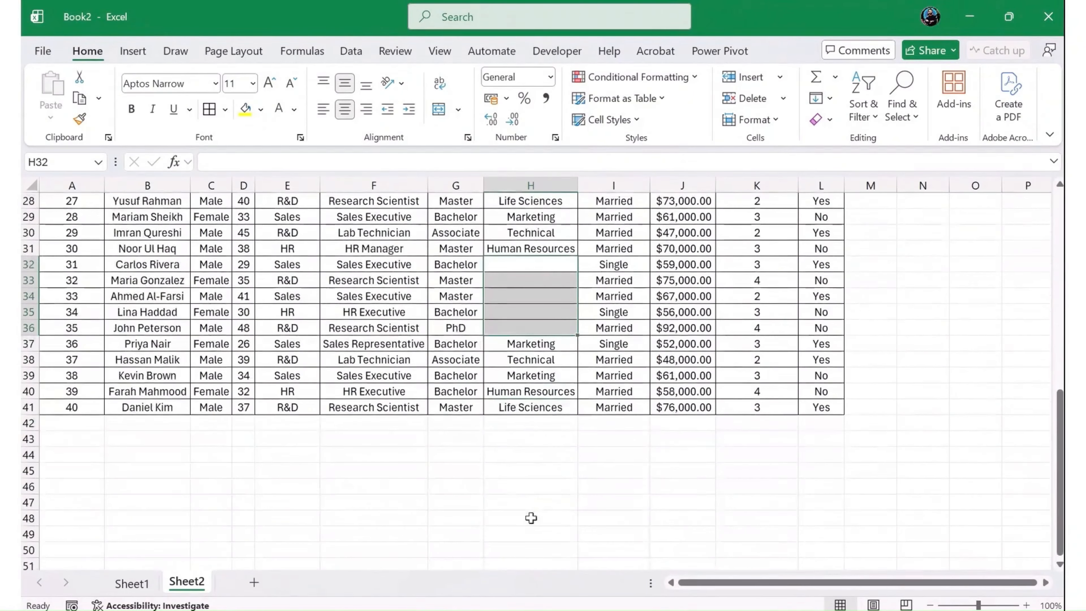
scroll(532, 518, up, 2)
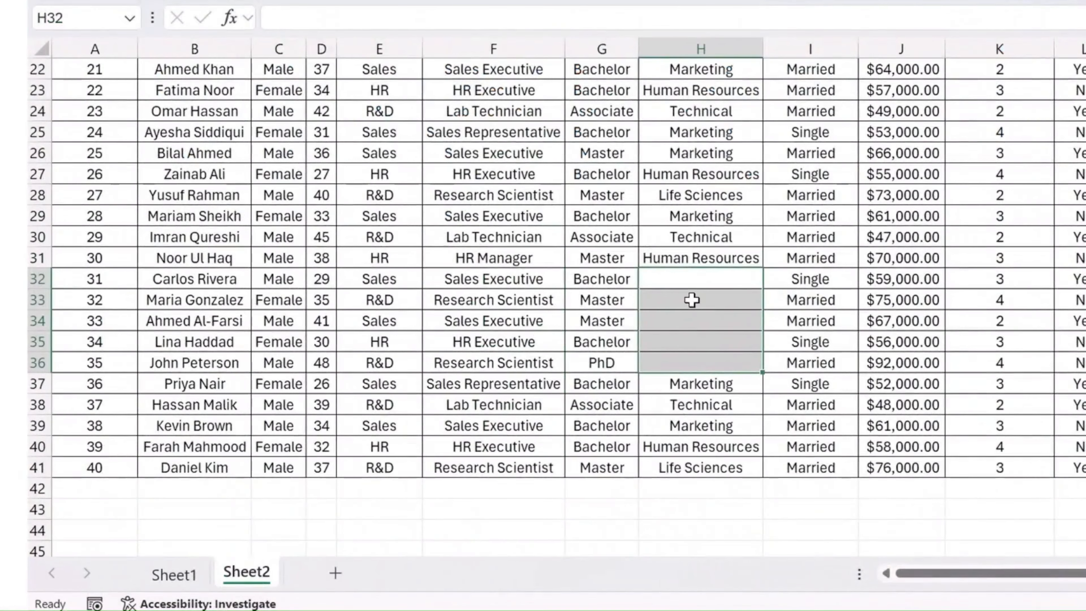
key(ctrl+e)
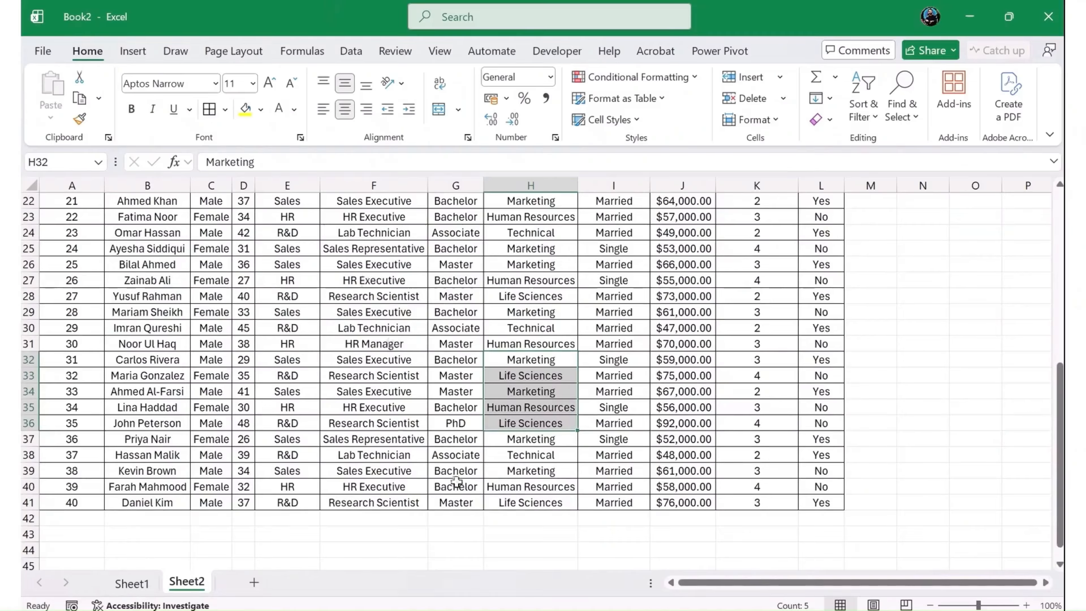
- Format the Age column as Number with no decimal places
scroll(466, 256, up, 2)
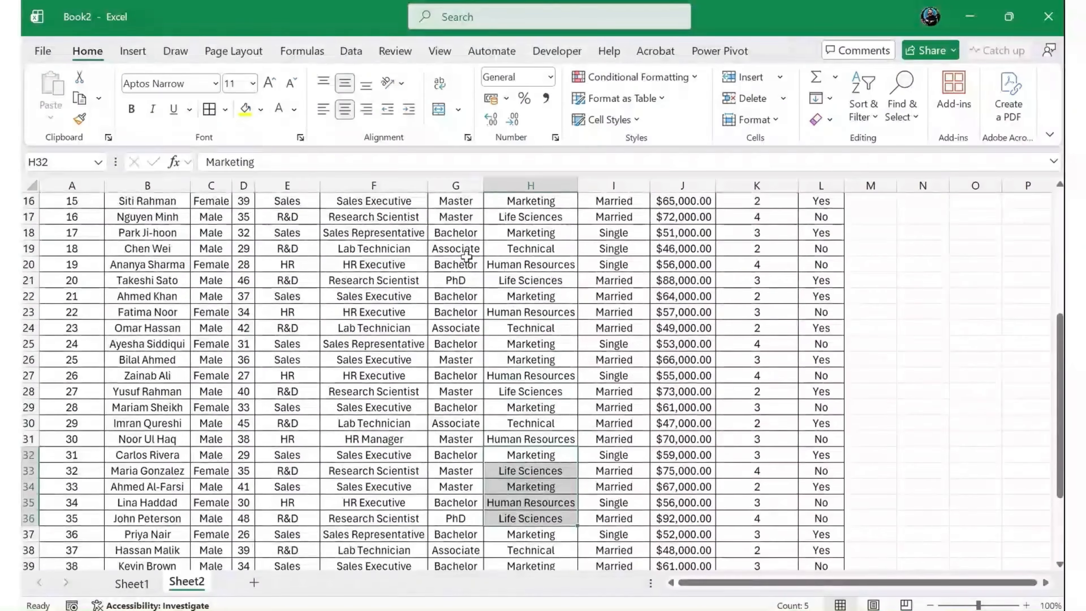
scroll(466, 256, up, 5)
click(330, 266)
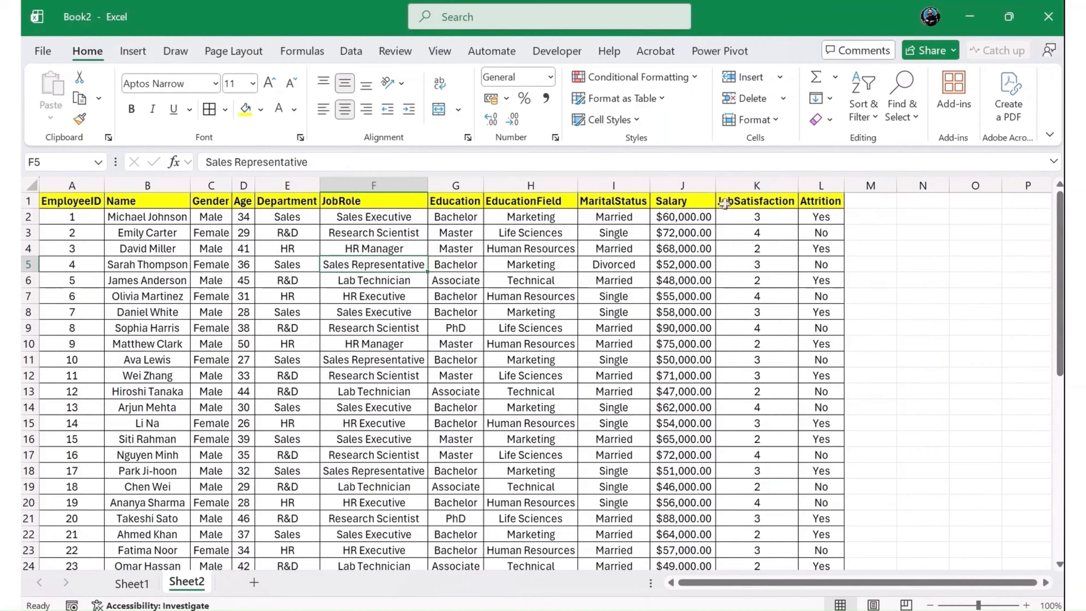
click(696, 176)
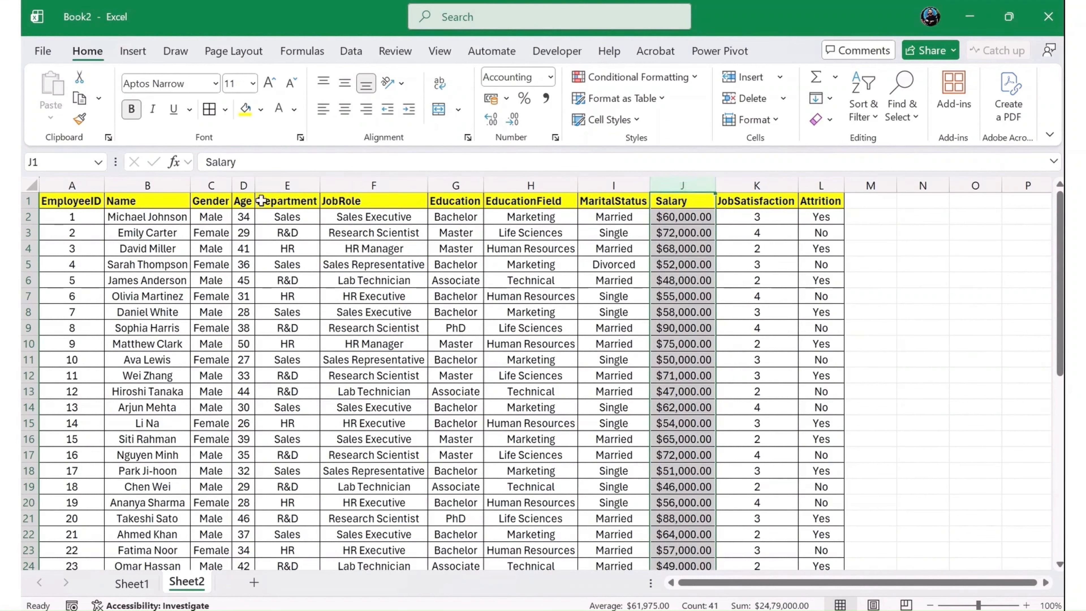
click(249, 180)
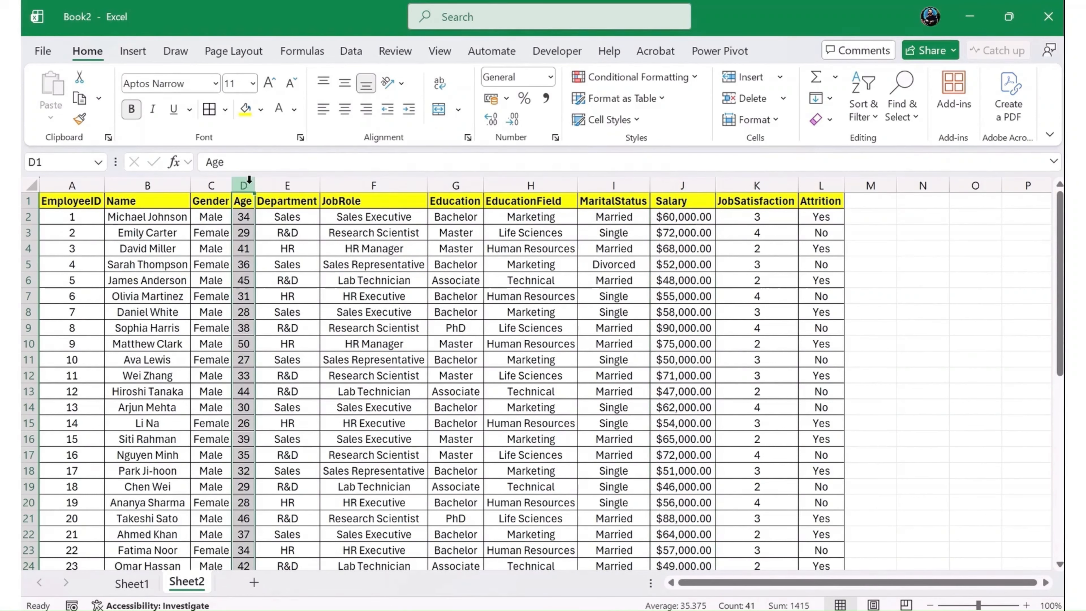
click(551, 77)
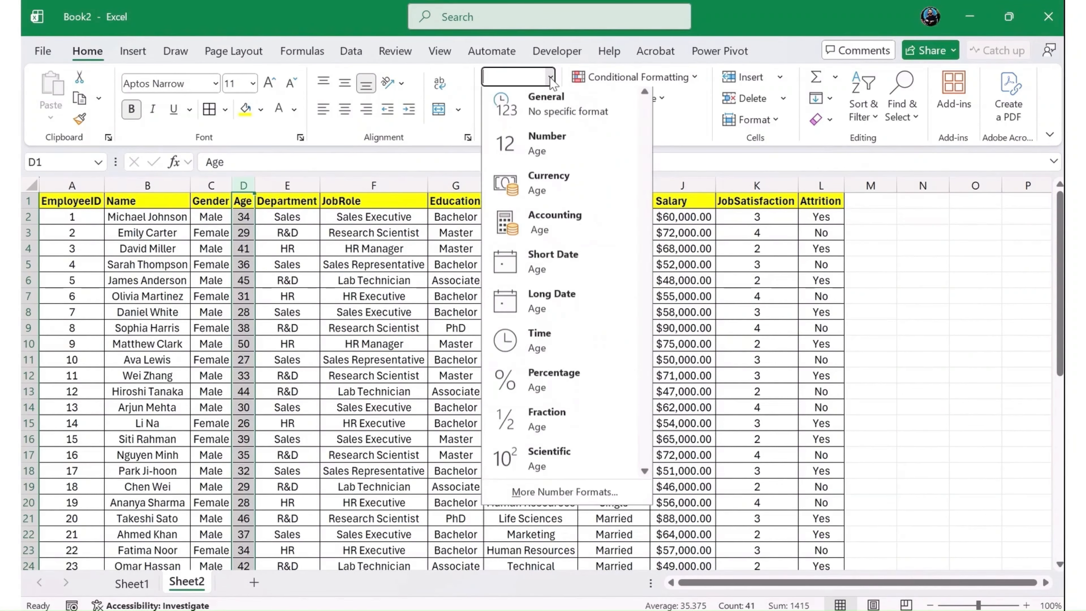
click(551, 156)
click(512, 119)
click(512, 119)
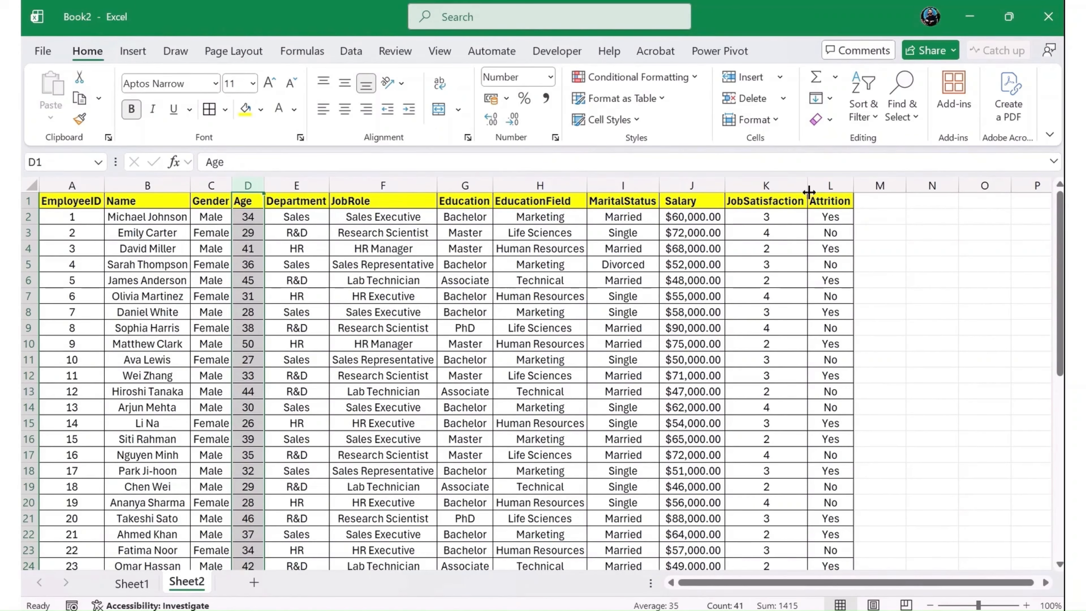
- Format the JobSatisfaction column as Number with no decimal places
click(770, 188)
click(550, 77)
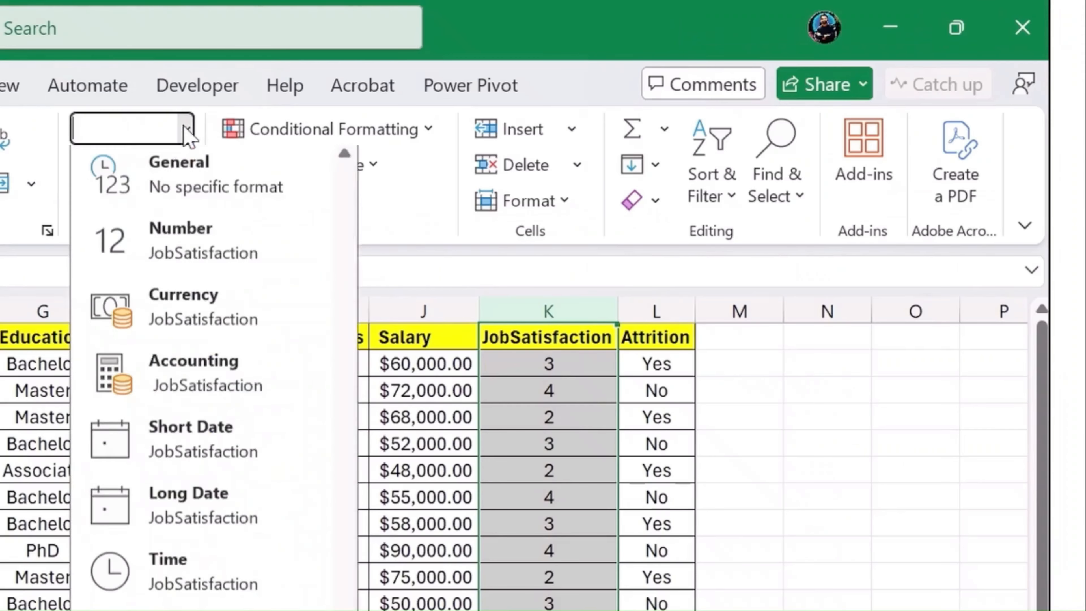
click(189, 257)
click(128, 202)
click(127, 201)
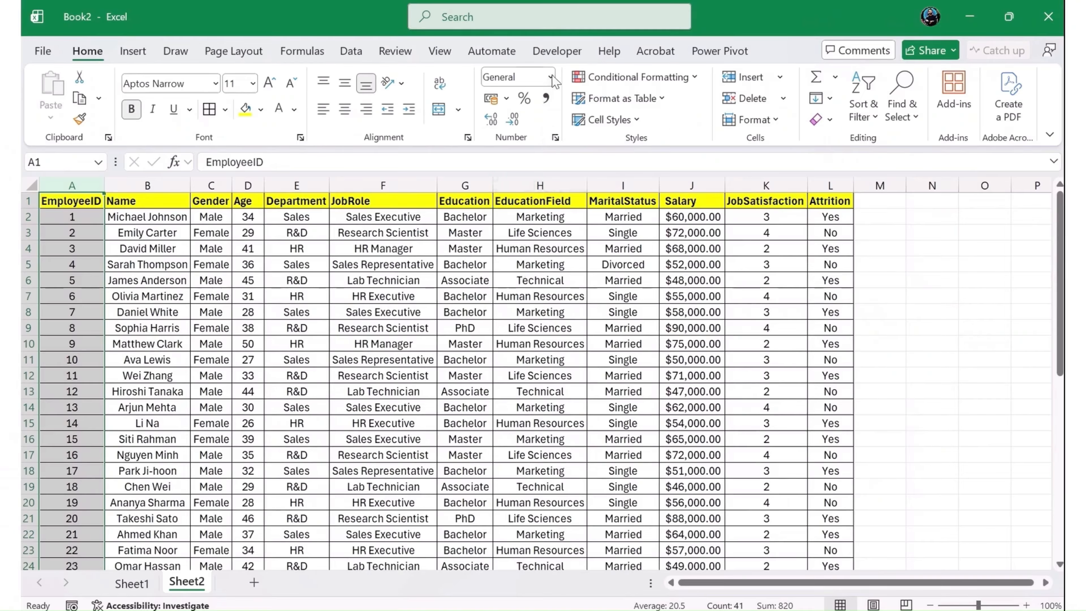
- Format the EmployeeID column as Number with no decimal places
click(187, 128)
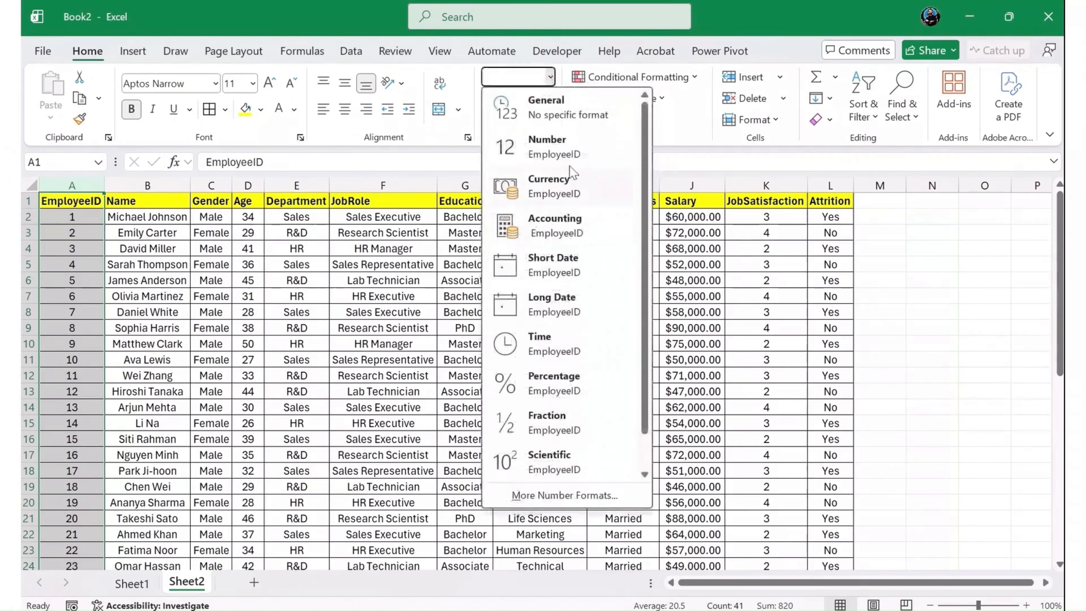
click(575, 151)
click(512, 119)
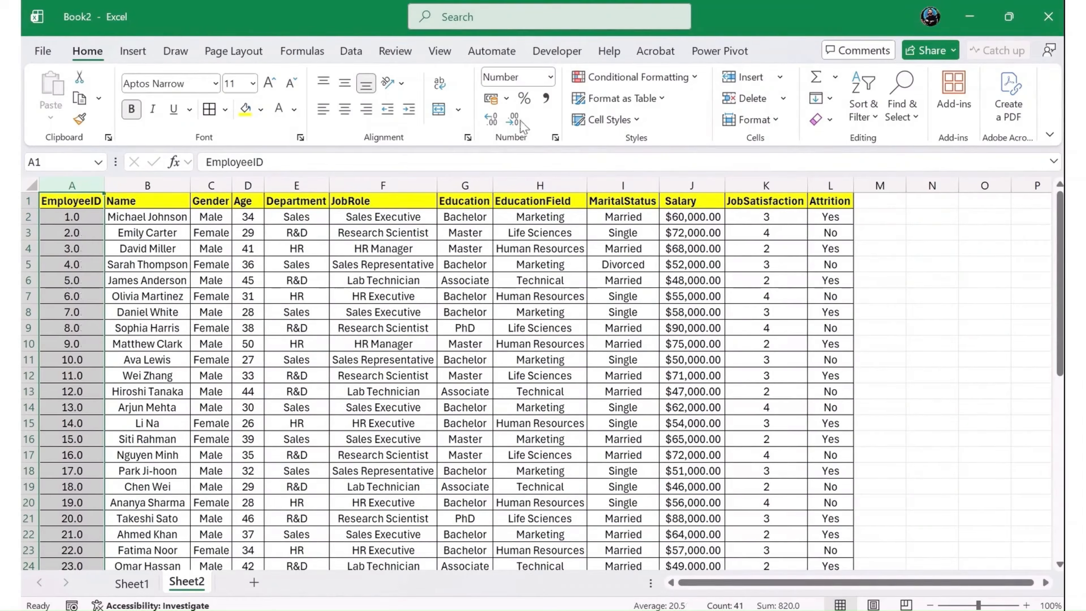
click(512, 119)
- Look through the employee records to check the number formatting from the first rows to the last
click(248, 378)
scroll(268, 409, down, 2)
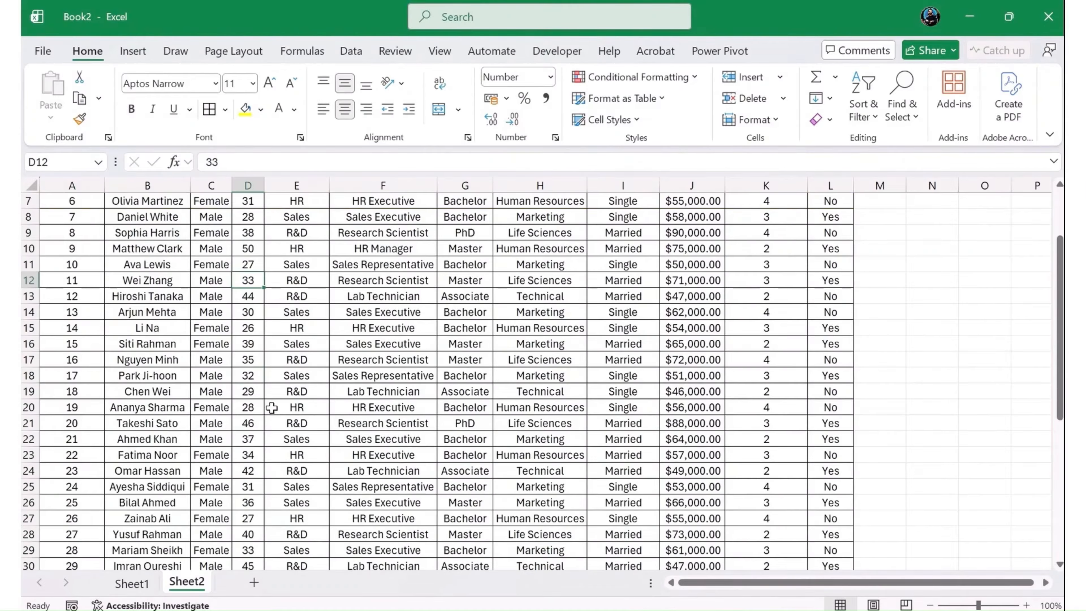
scroll(276, 406, down, 6)
click(470, 404)
scroll(473, 378, up, 3)
scroll(473, 378, up, 5)
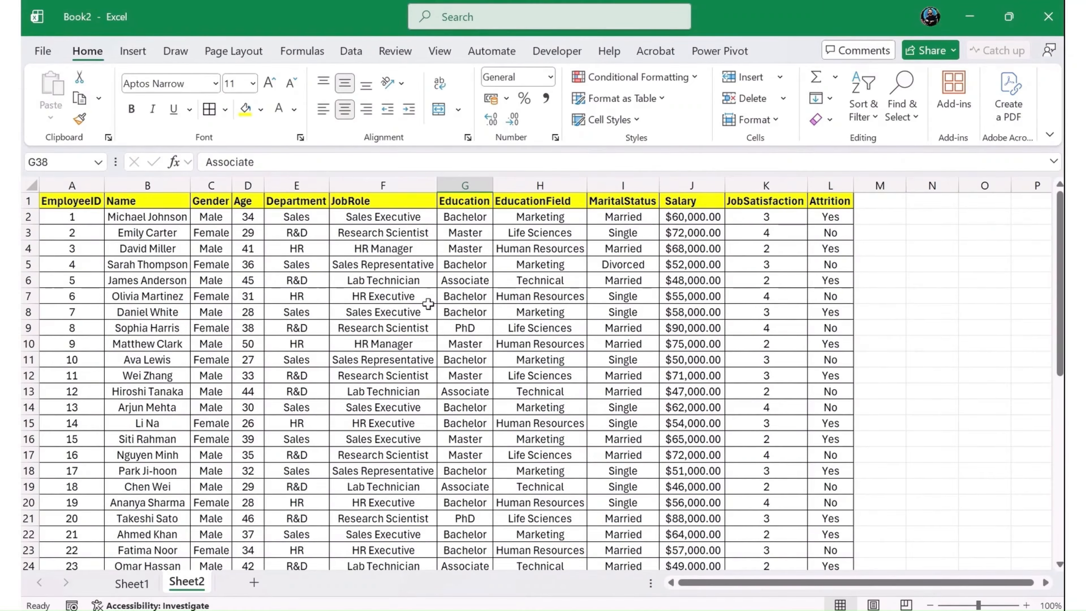
key(ctrl+t)
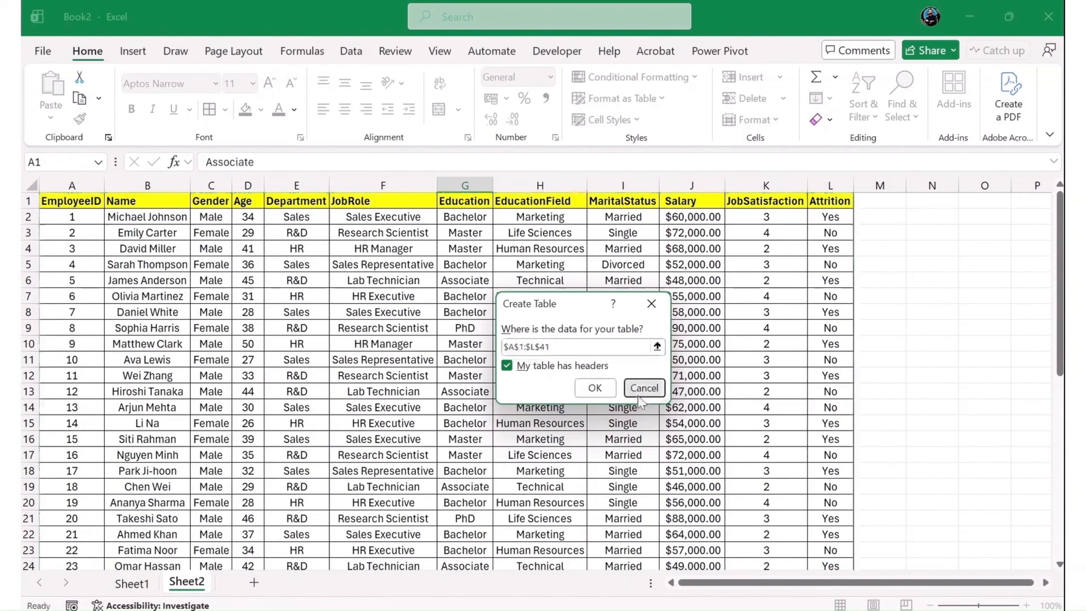
click(644, 388)
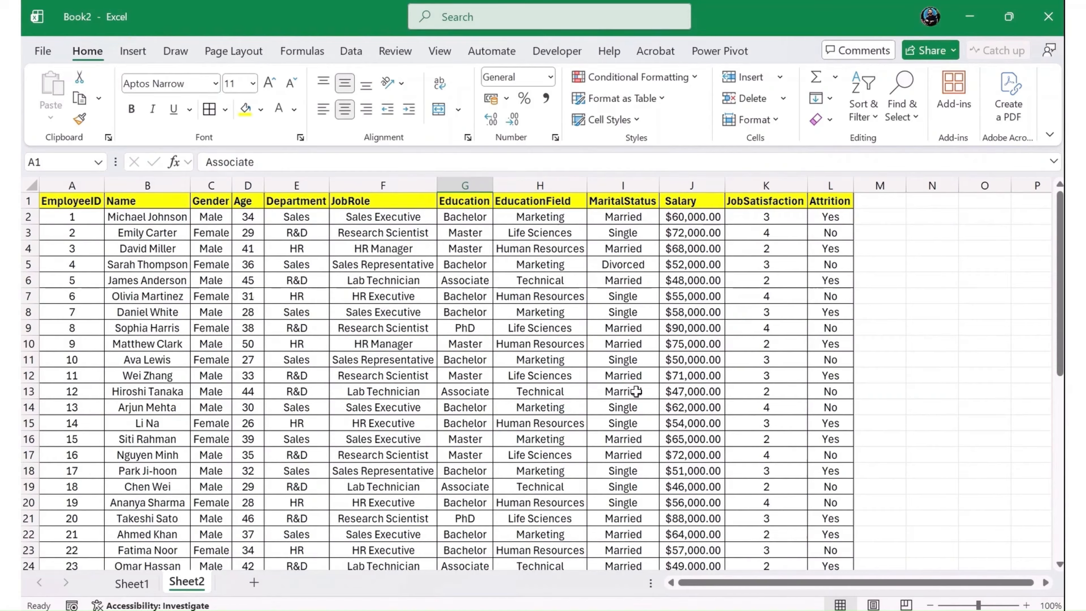
click(386, 296)
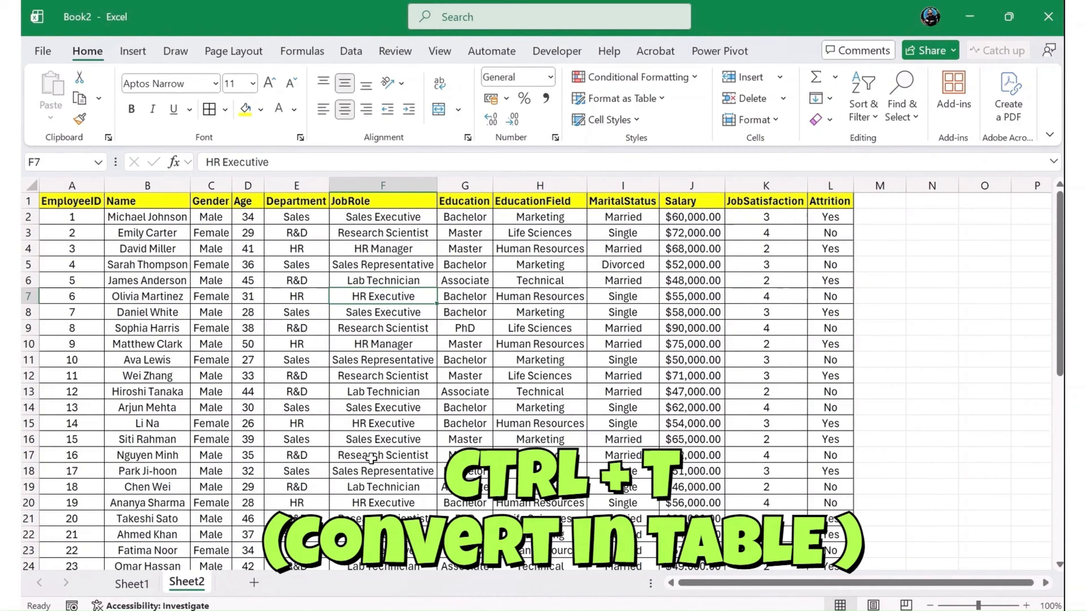
key(ctrl+t)
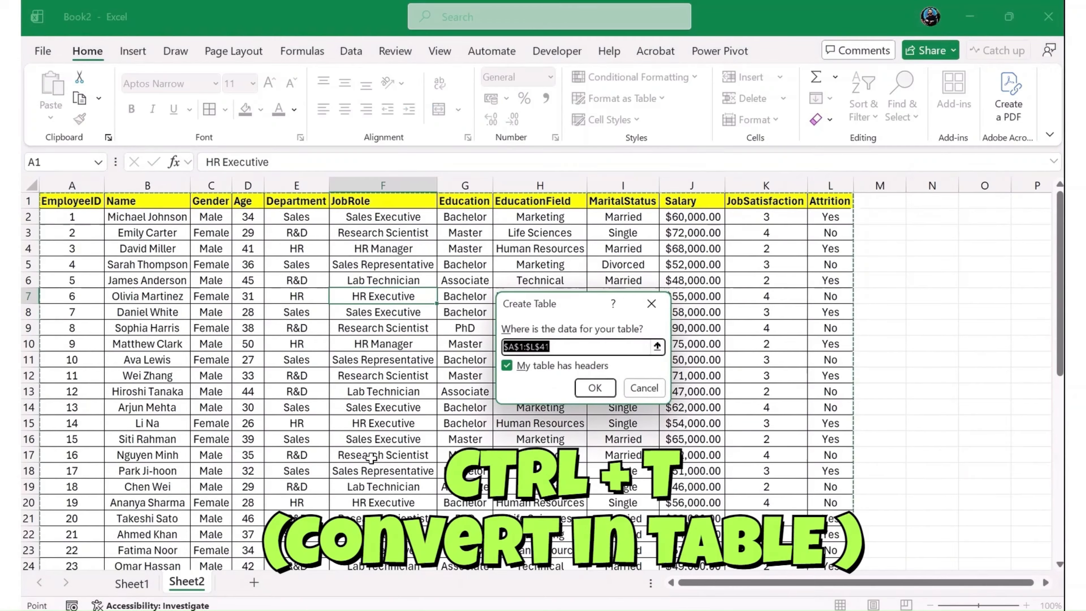
click(641, 389)
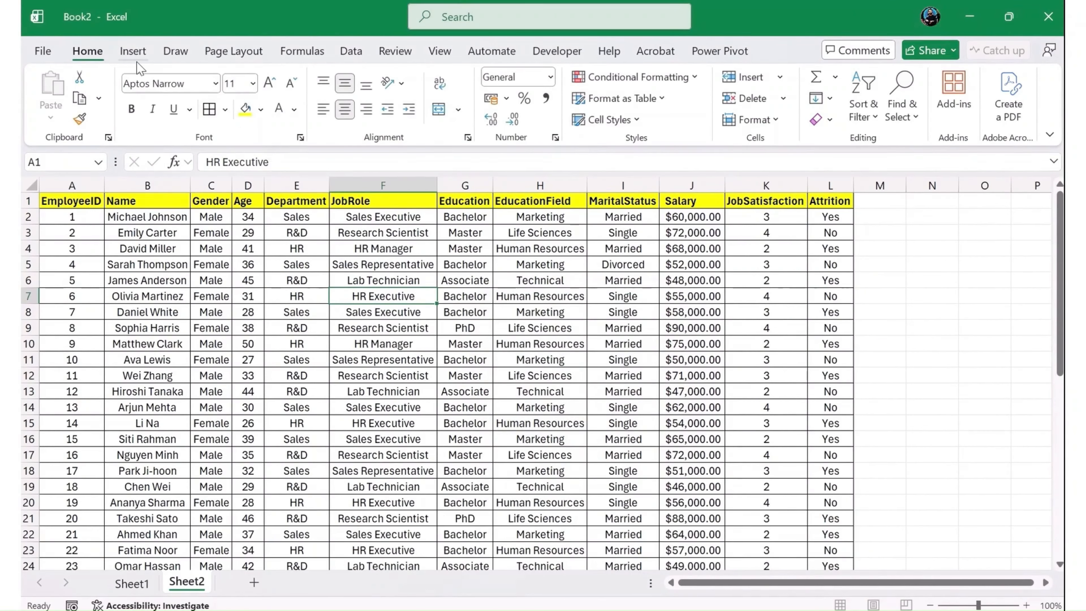
- Convert the employee range A1:L41 into an Excel table with its first row as headers
click(133, 53)
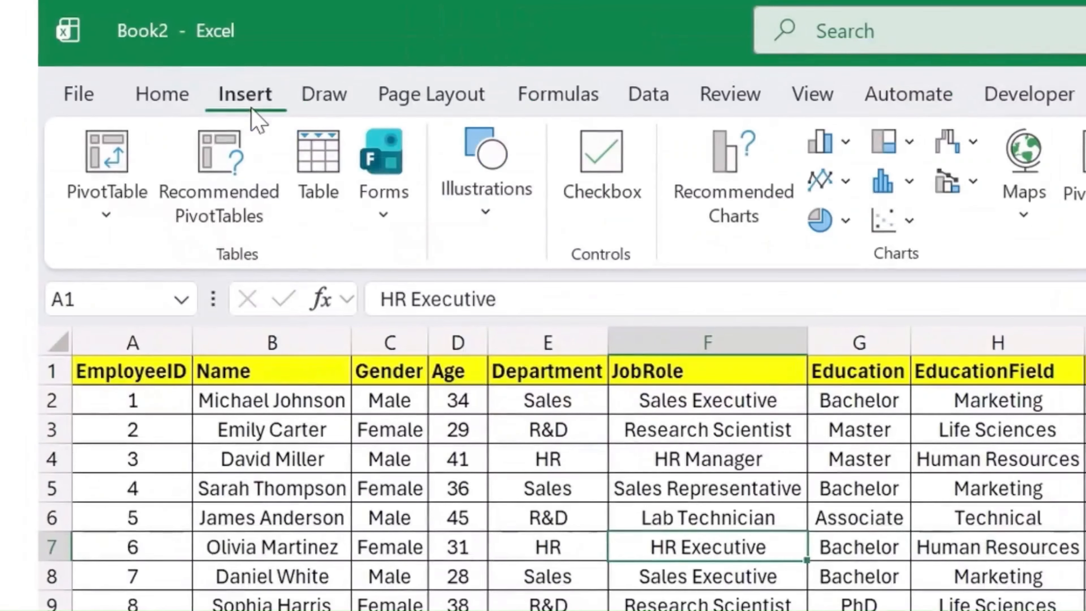
click(322, 195)
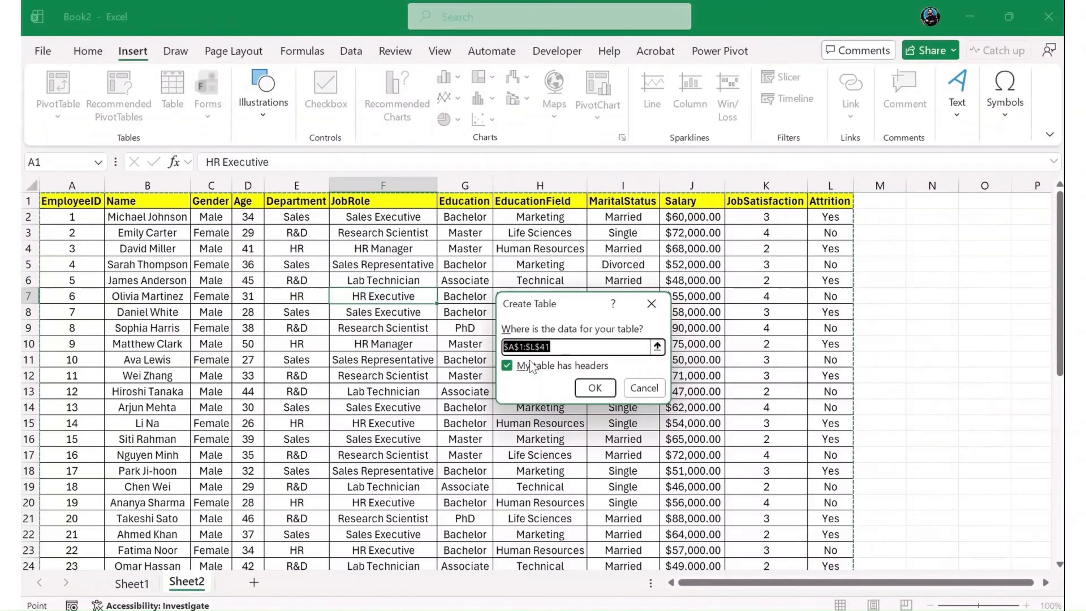
click(594, 388)
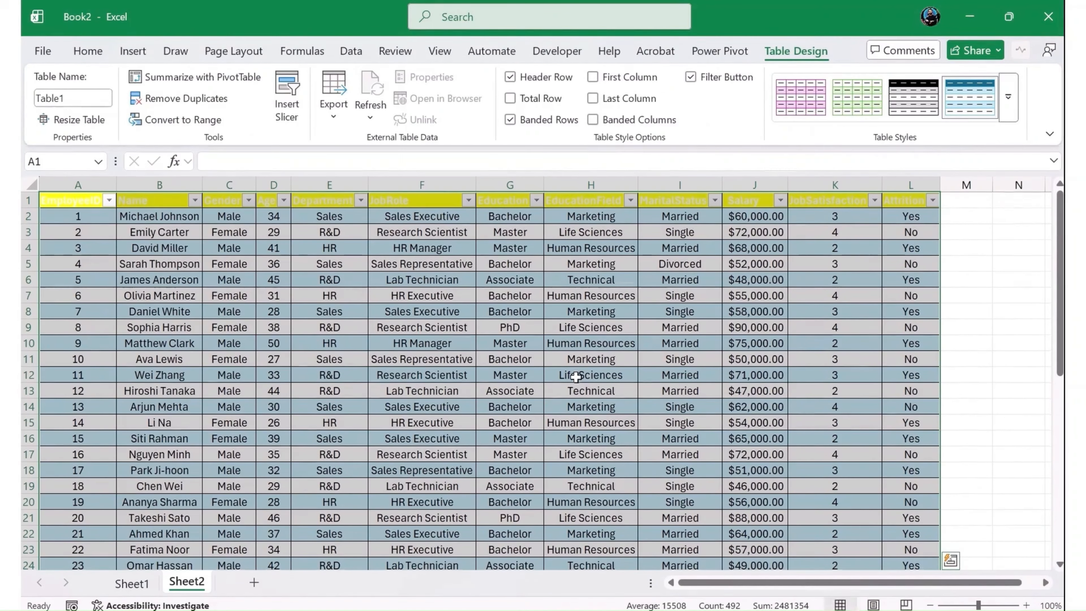
- Apply the bright blue Dark table style to the employee table
click(1009, 97)
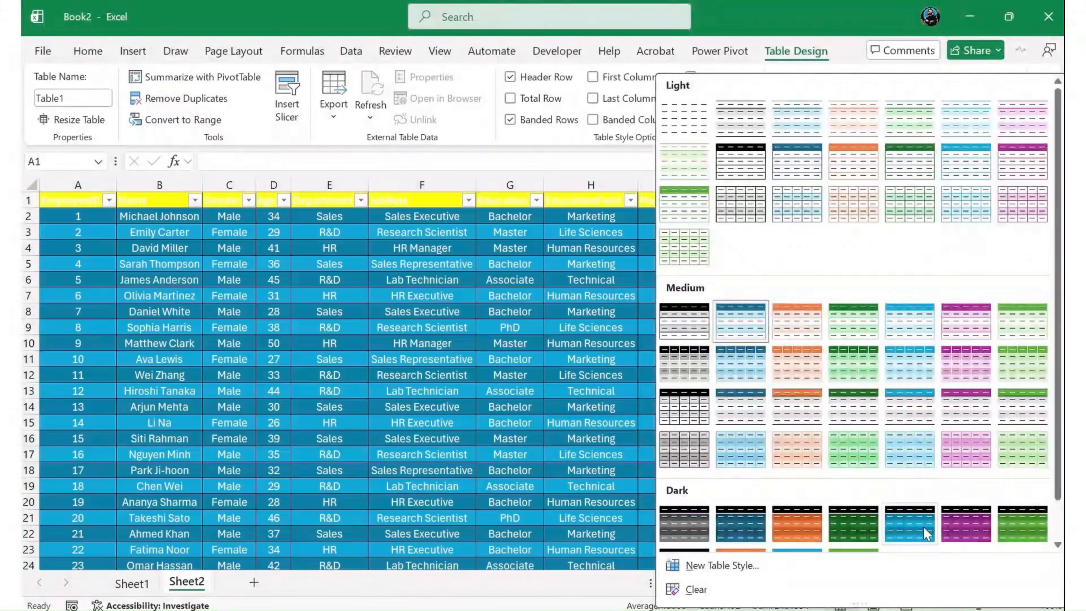
click(911, 531)
click(911, 533)
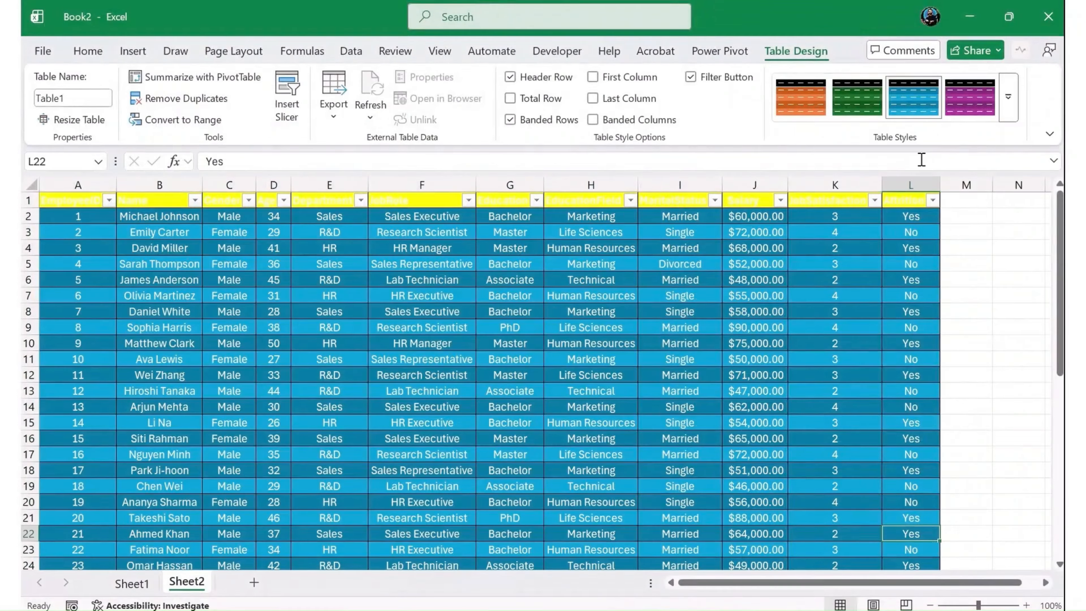
- Apply the light blue gridded Medium table style and check it through the last employee record
click(1009, 97)
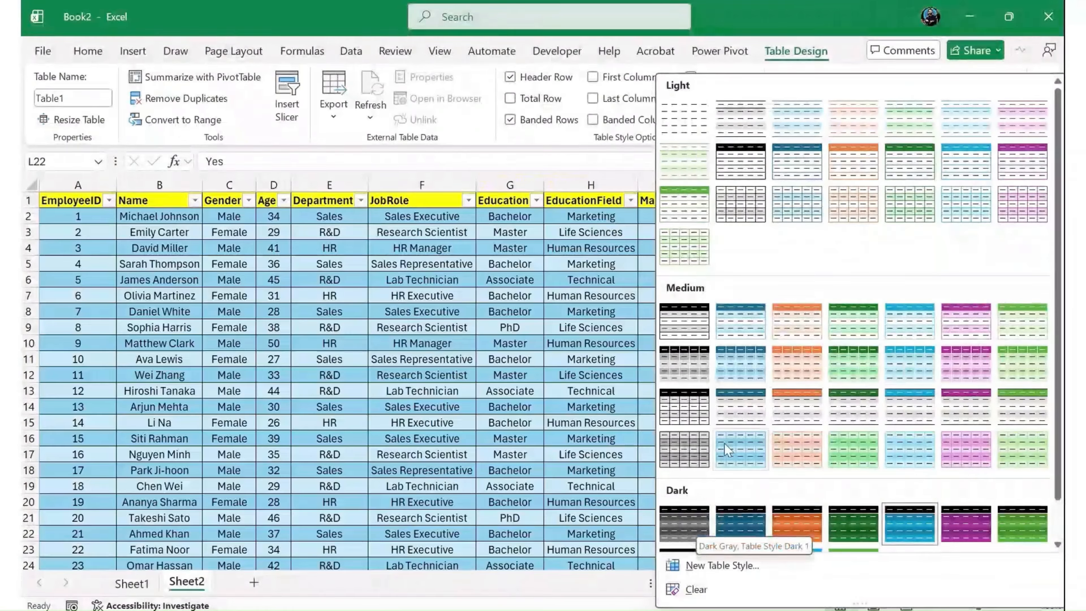
click(723, 443)
click(777, 341)
scroll(768, 390, down, 3)
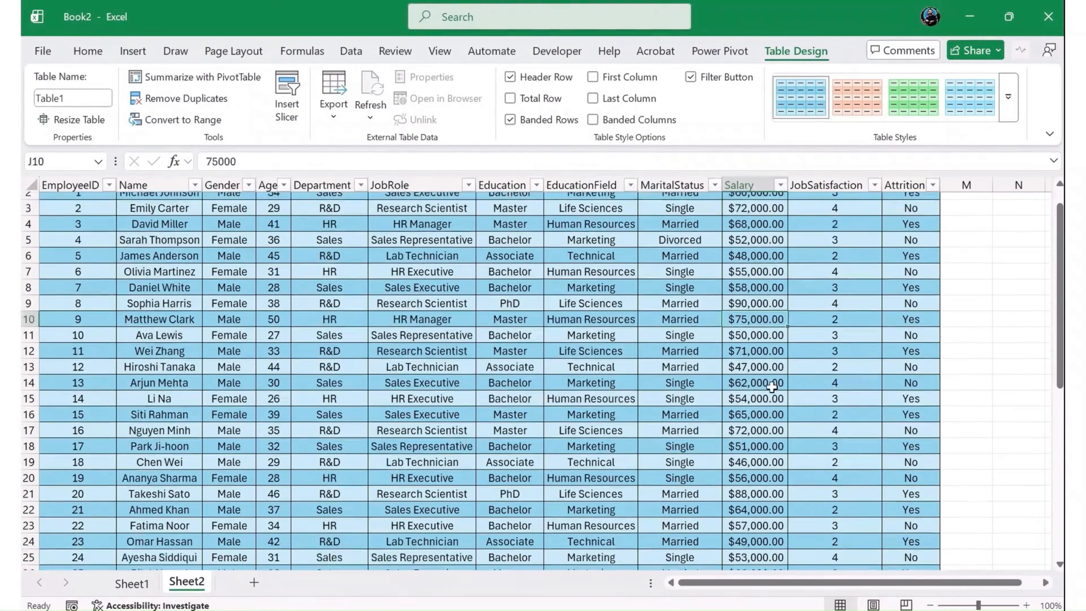
scroll(768, 391, down, 4)
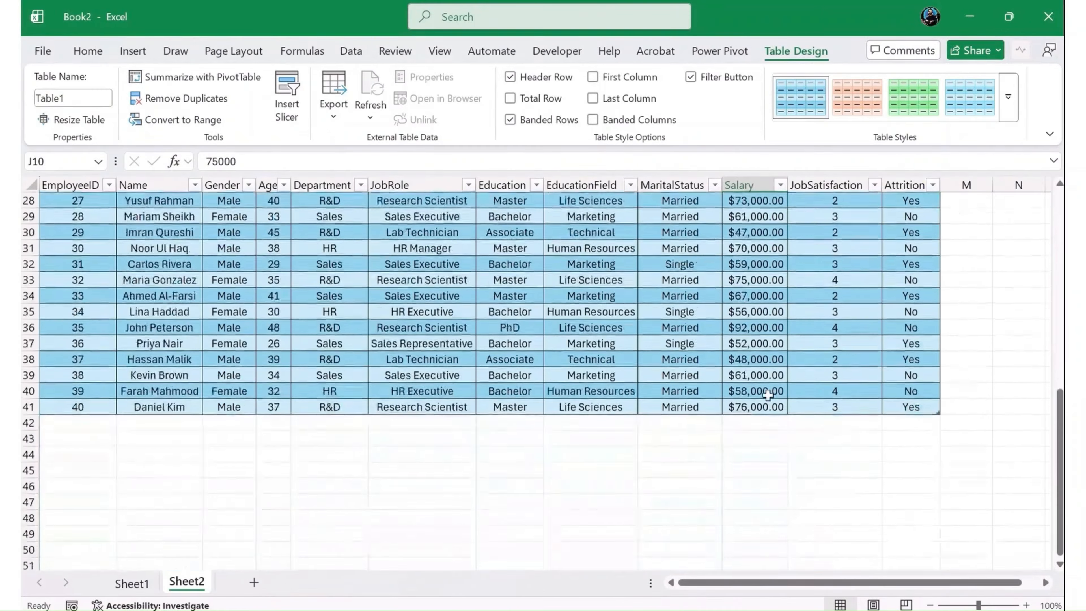
scroll(593, 320, up, 7)
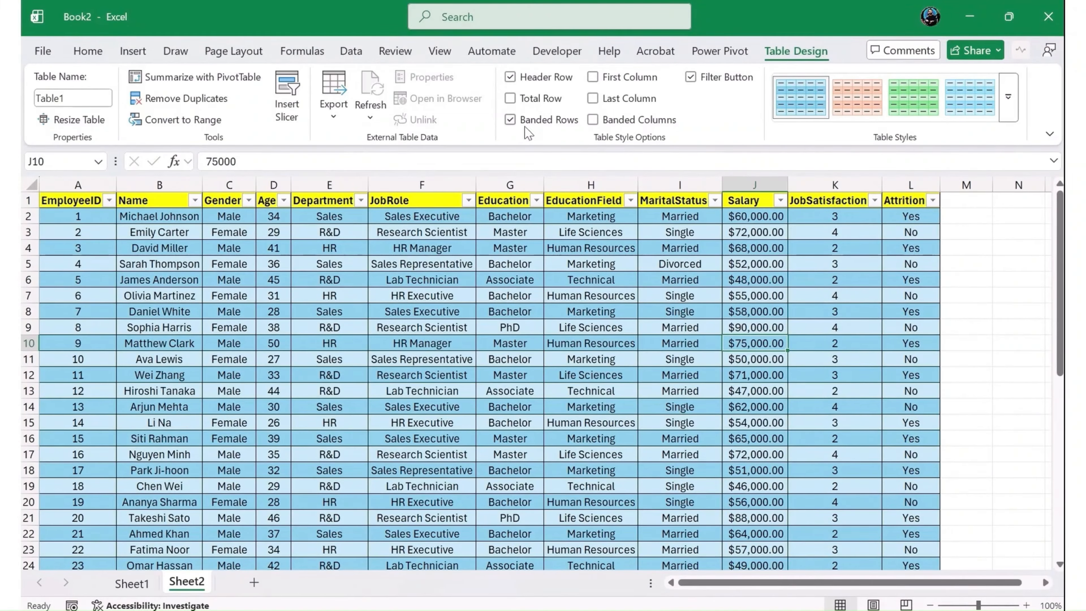
- Turn off Banded Rows for the employee table and check the shading through the records
click(512, 121)
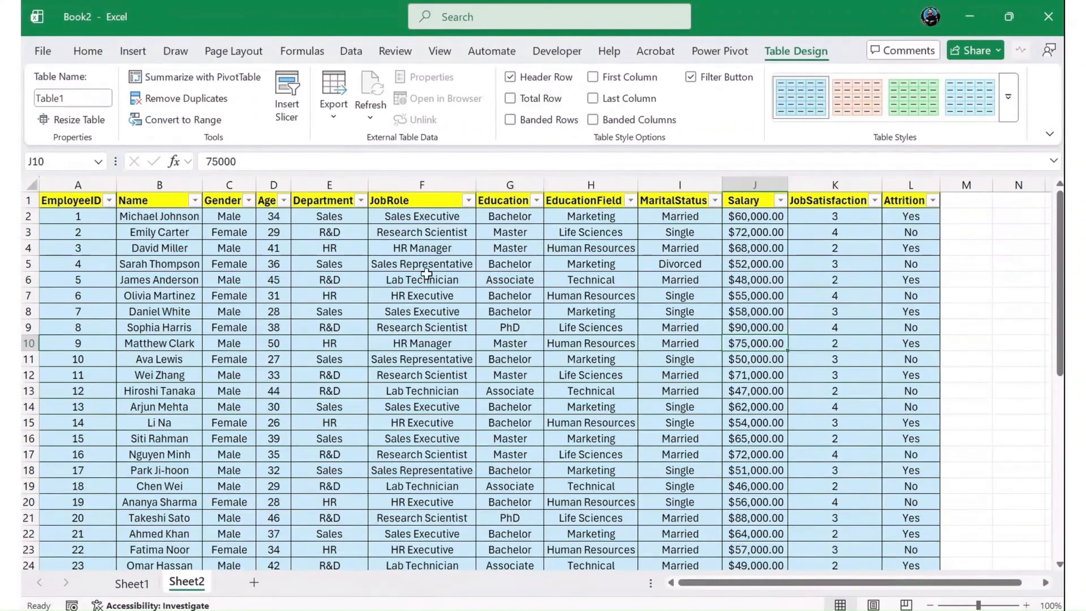
scroll(445, 370, down, 4)
scroll(444, 370, down, 5)
scroll(428, 383, up, 7)
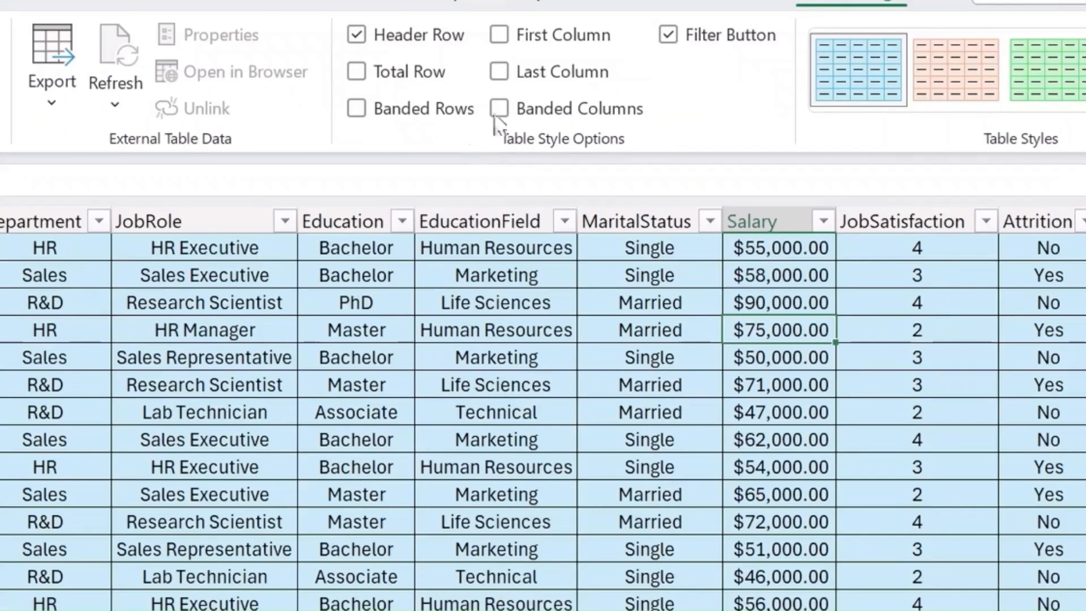
- Switch the Last Column emphasis on and back off, and turn on Banded Columns for the table
click(499, 71)
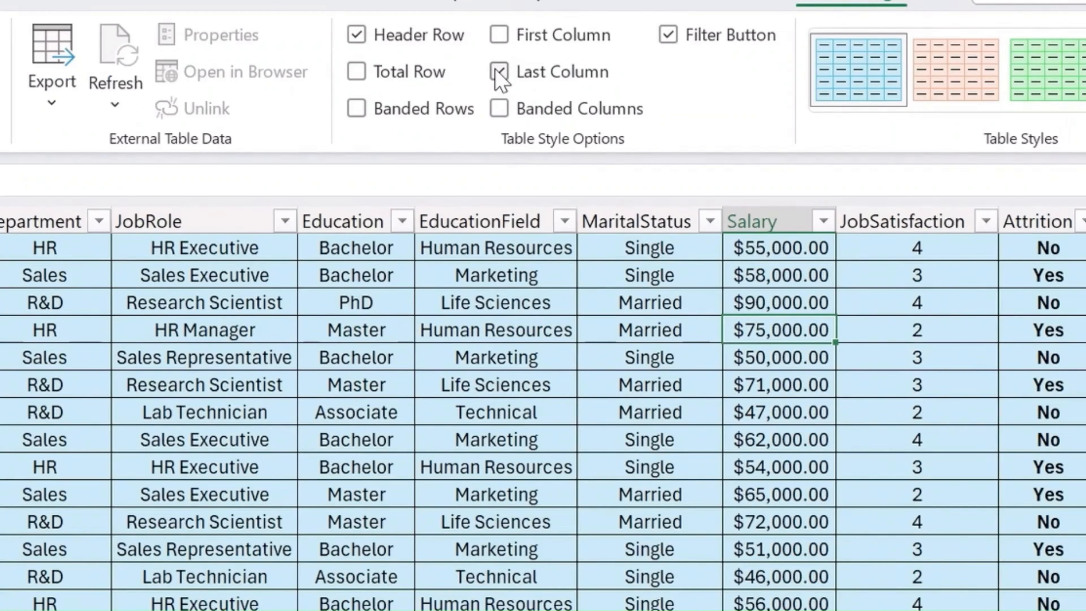
click(500, 73)
click(500, 111)
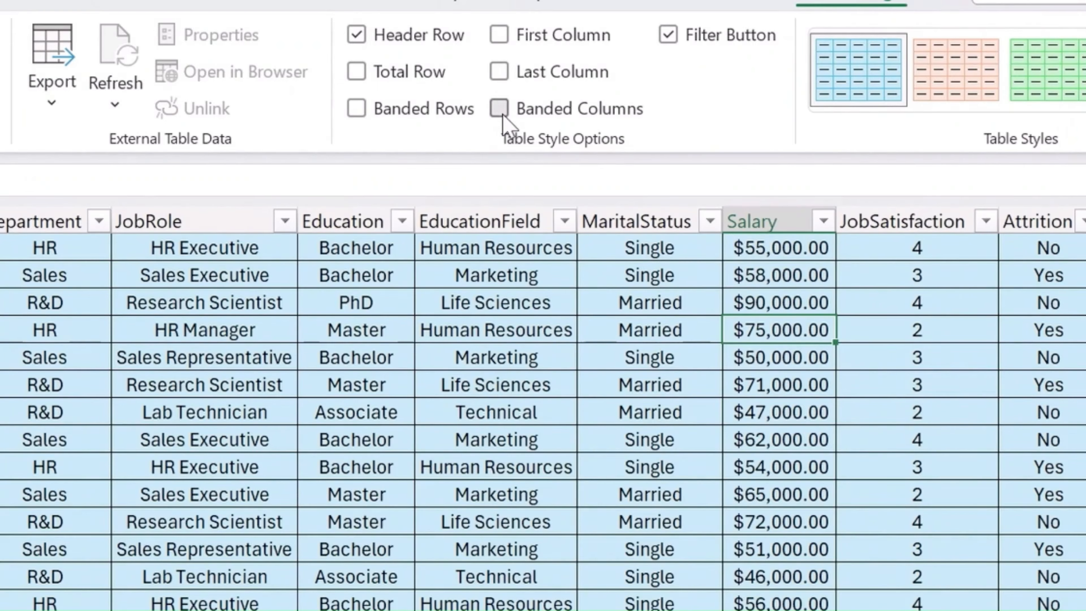
scroll(516, 486, up, 2)
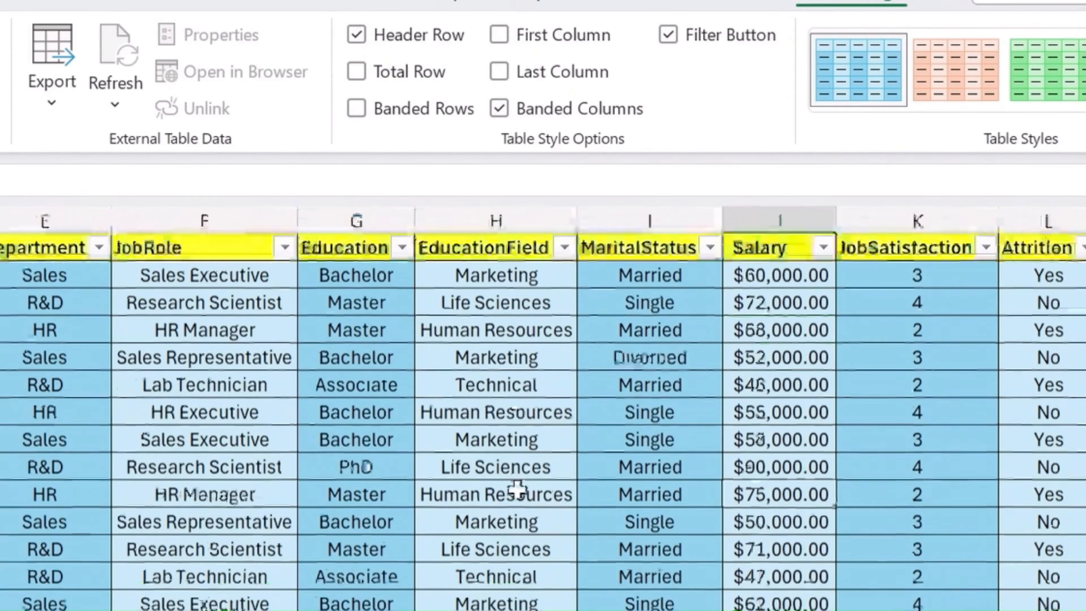
- Check the banded-column shading through the employee records and go back to the start of the table
scroll(518, 520, down, 6)
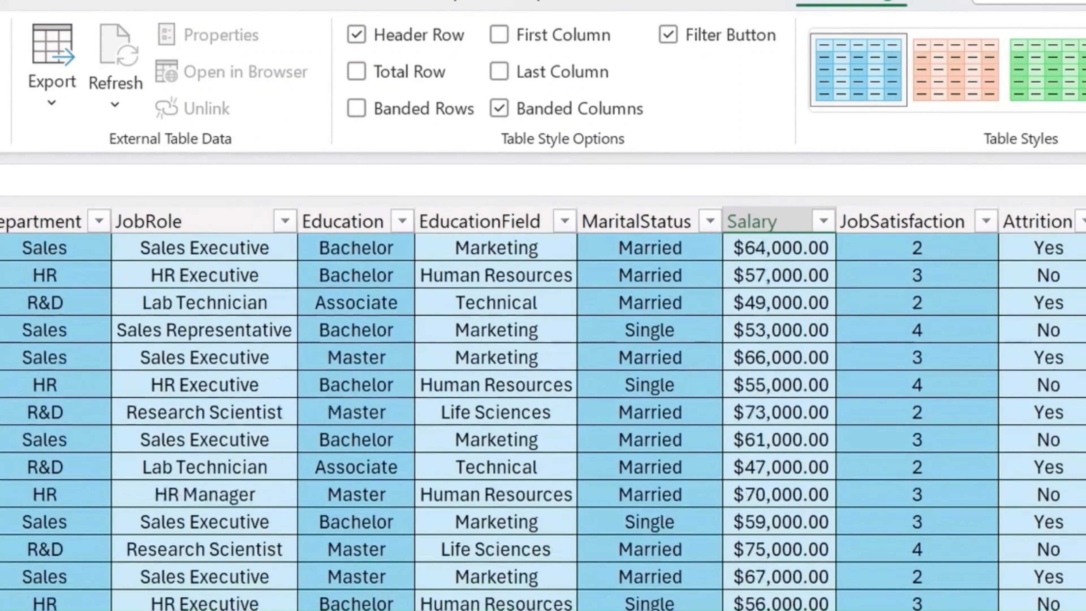
scroll(511, 519, up, 2)
scroll(512, 519, up, 4)
click(600, 360)
scroll(602, 367, up, 1)
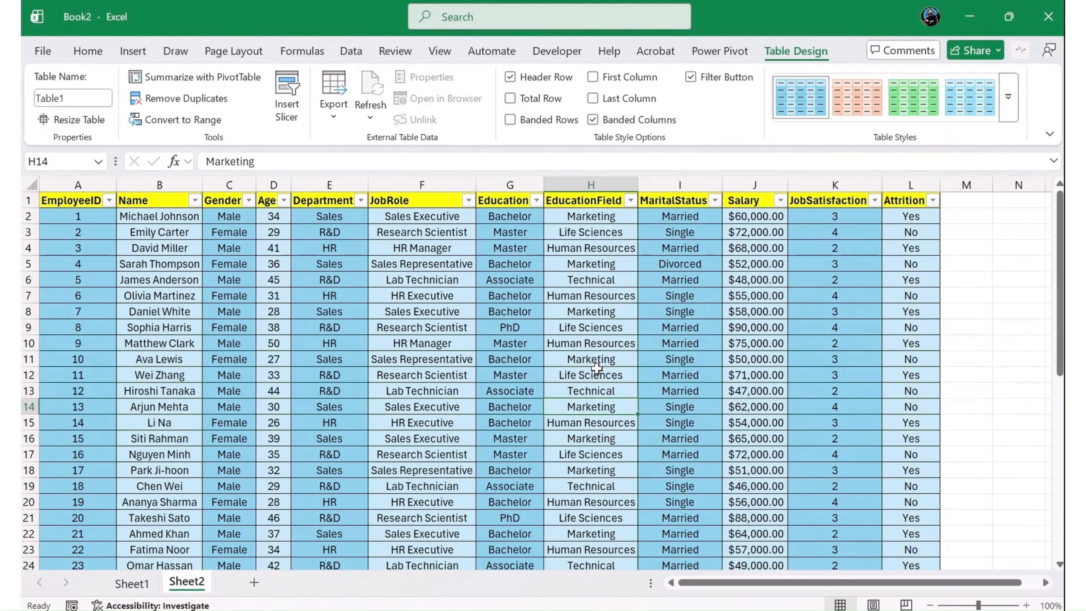
- Rename the employee table as Attrition_VVW
click(72, 99)
text(Attrition)
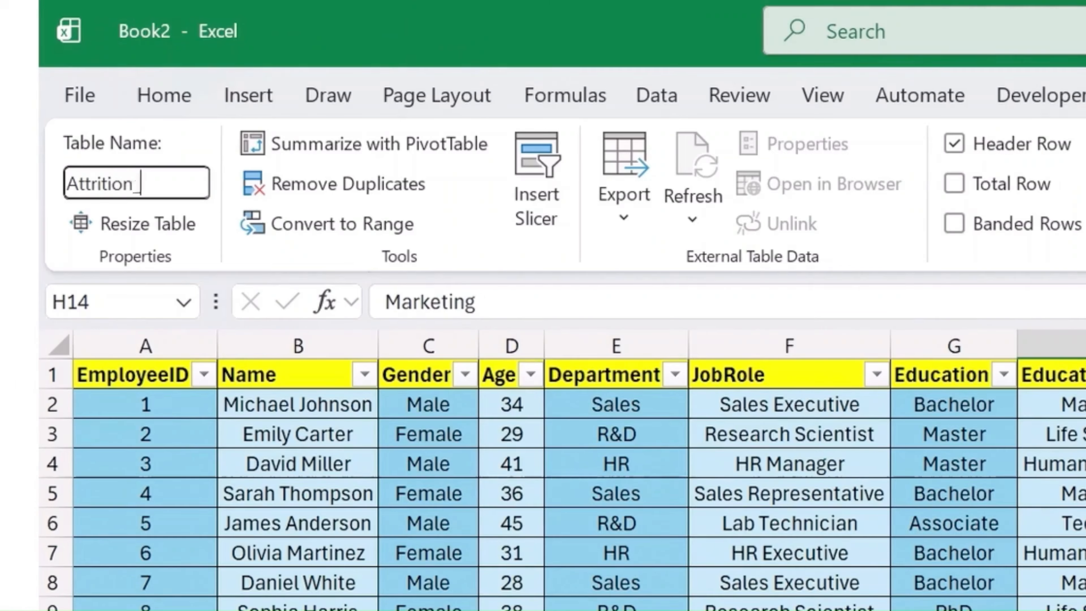
text(_VVW)
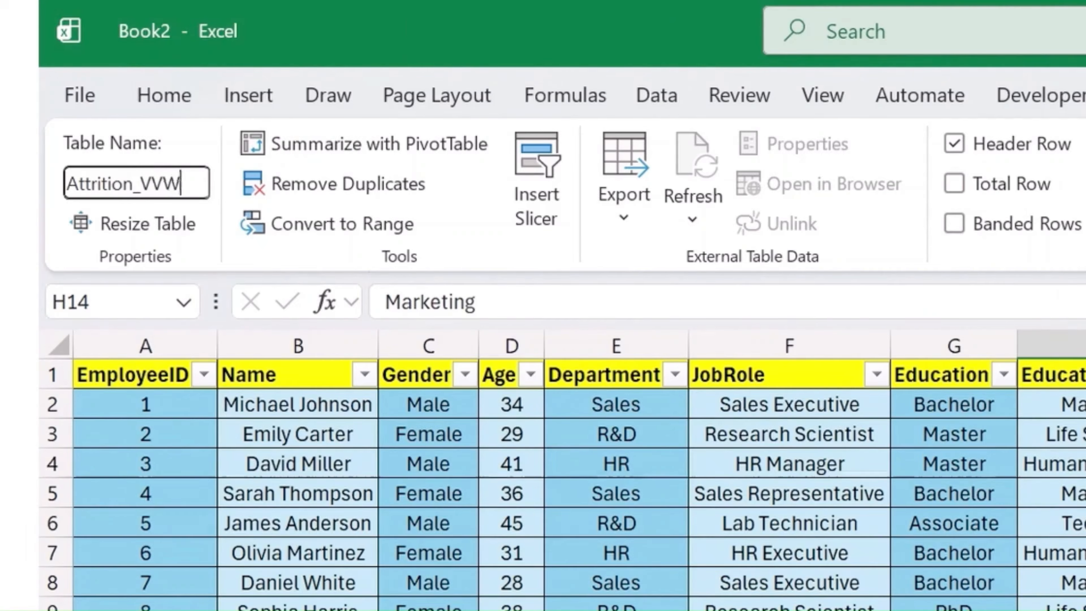
click(318, 344)
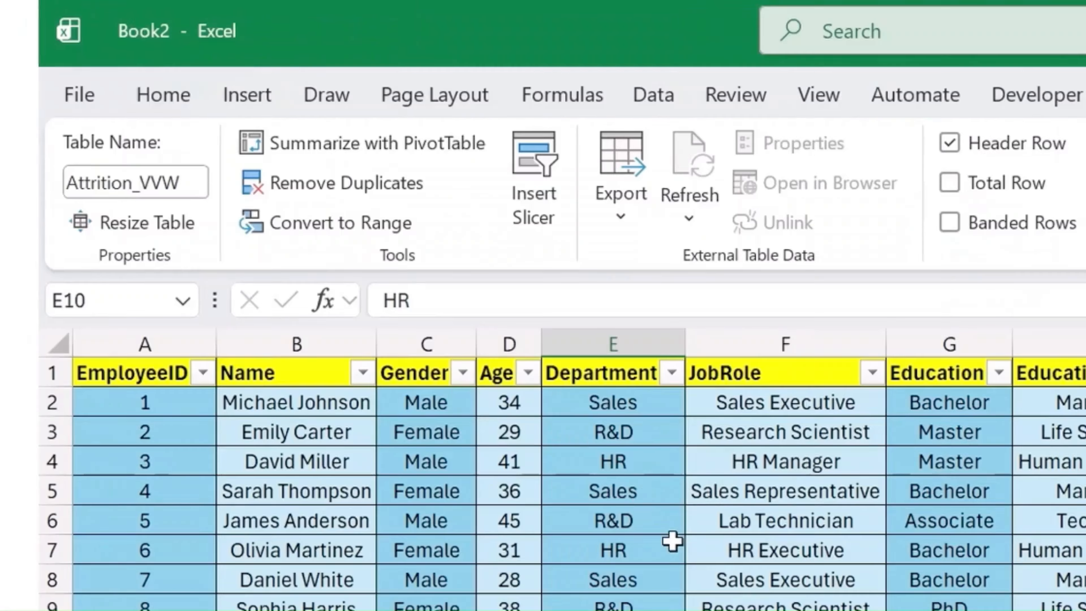
click(359, 296)
- Review the raw comma-separated employee records on Sheet1 from the header line
click(131, 584)
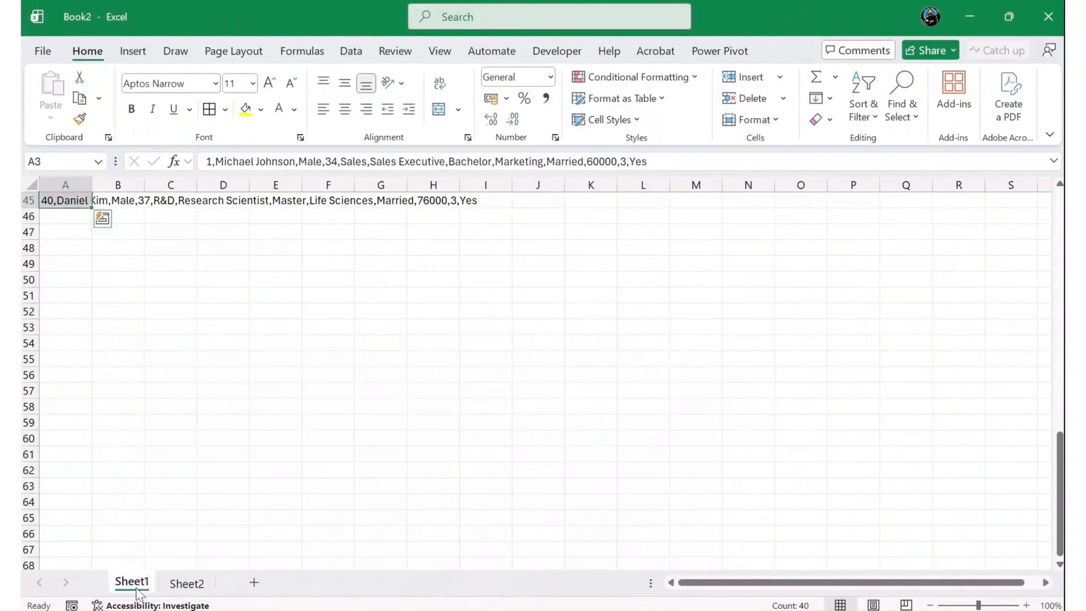
scroll(143, 346, up, 7)
scroll(144, 351, up, 7)
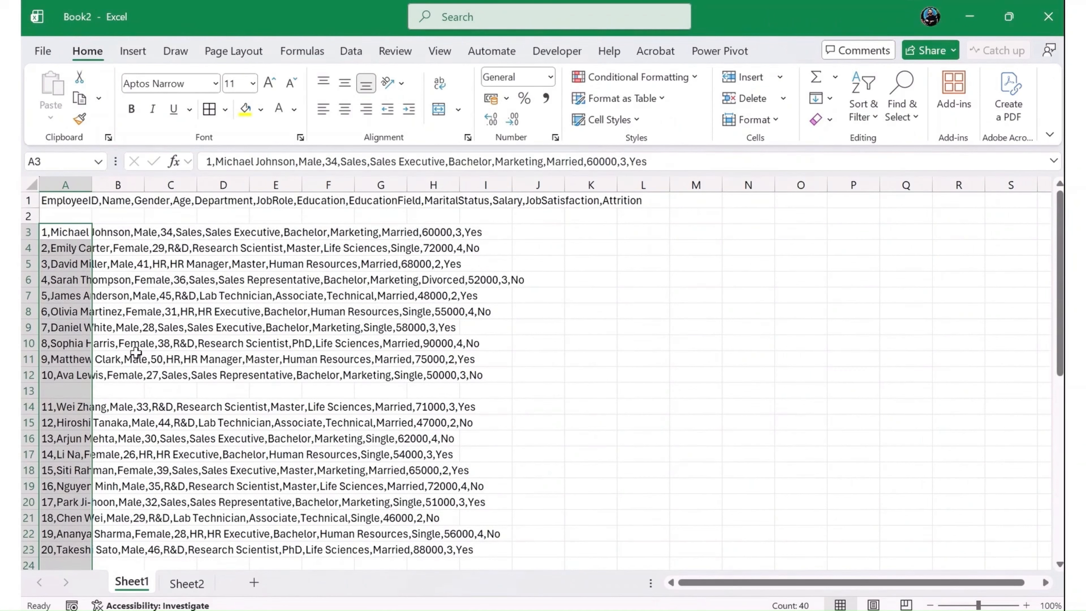
click(159, 328)
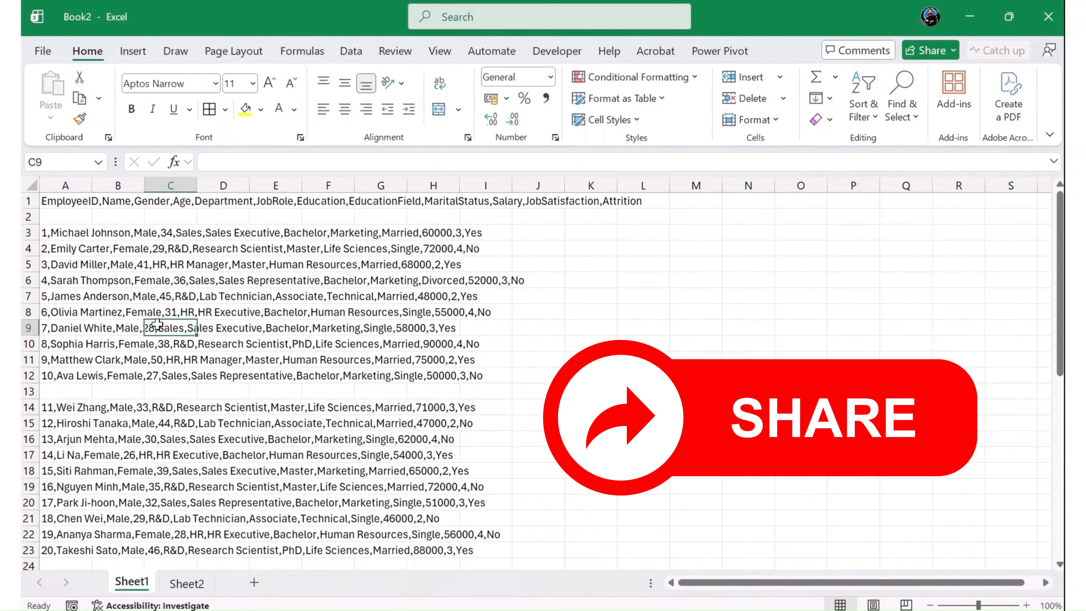
- Rename the employee table on Sheet2 as HR_Data
click(188, 583)
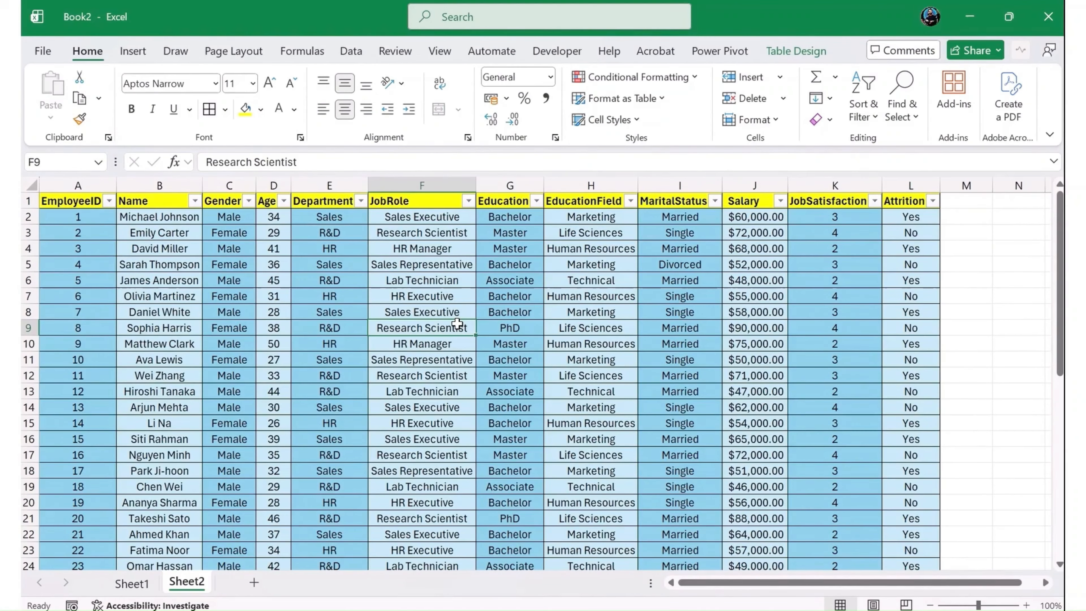
click(796, 51)
click(98, 95)
text(HR)
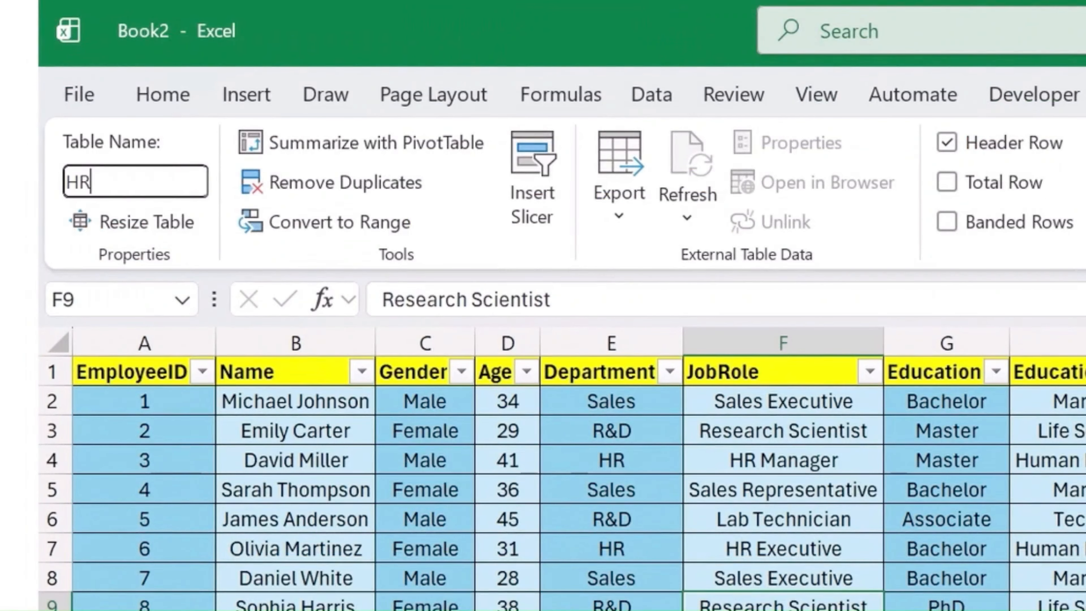
text(_Data)
click(768, 547)
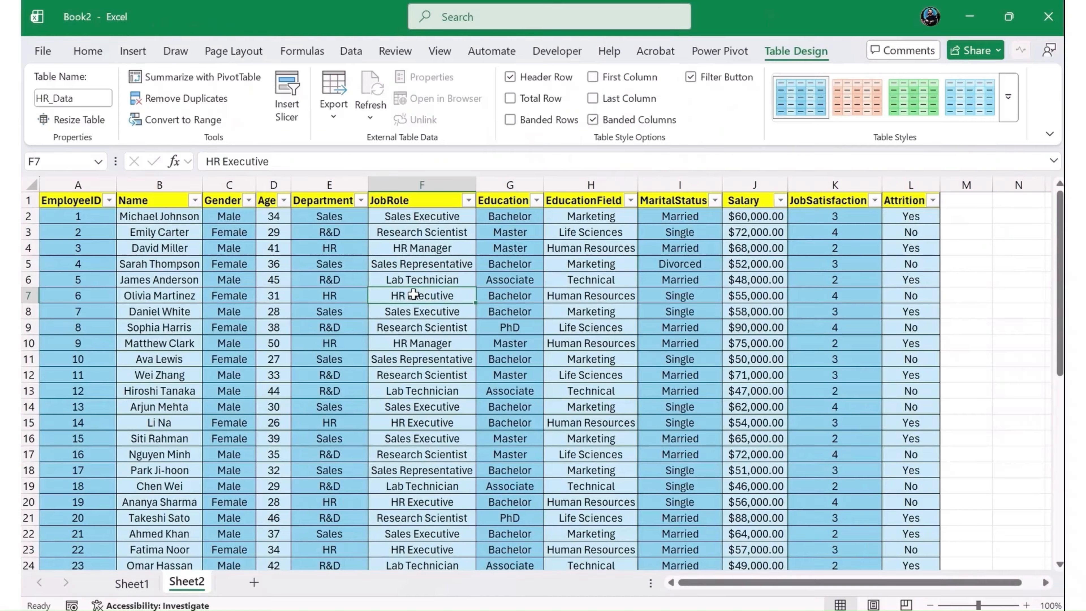
- Run Remove Duplicates on the whole employee table, comparing all columns and treating the first row as headers
key(Left)
key(Left)
key(Left)
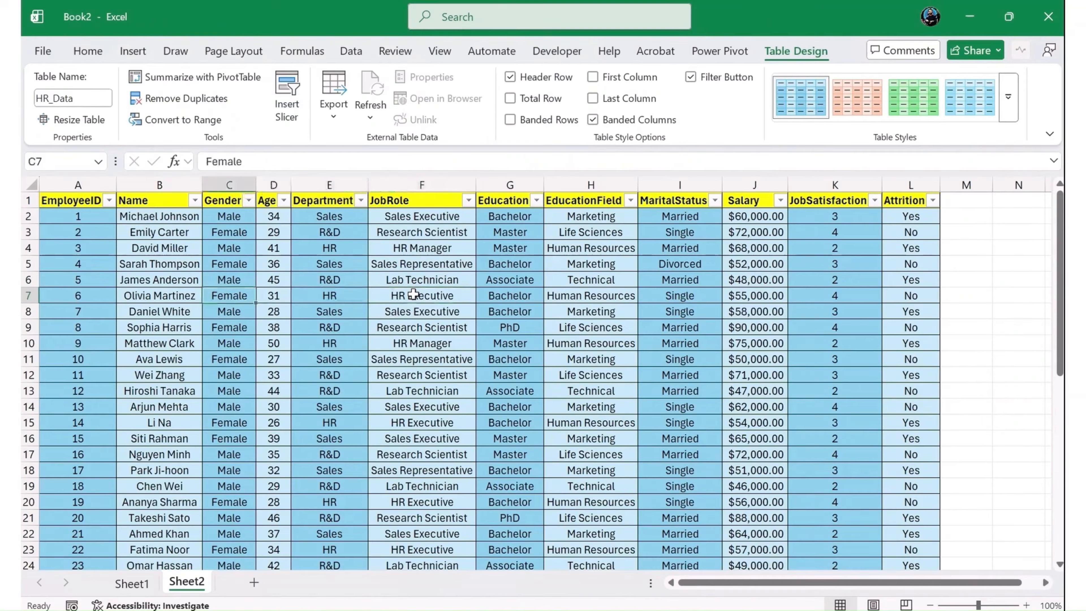
key(ctrl+Down)
key(Left)
key(Left)
key(Down)
key(Right)
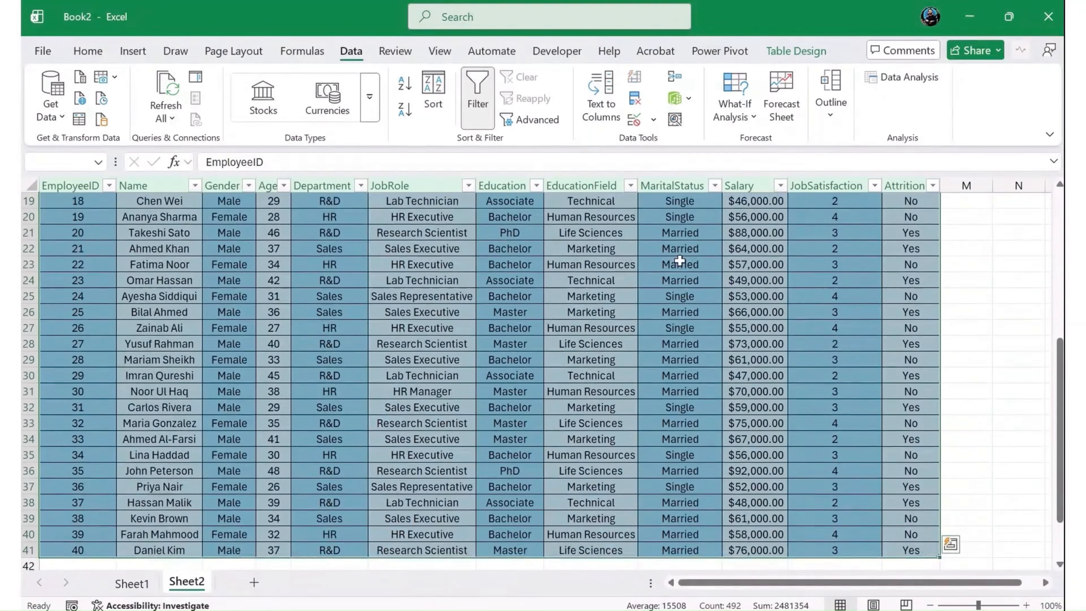
click(634, 104)
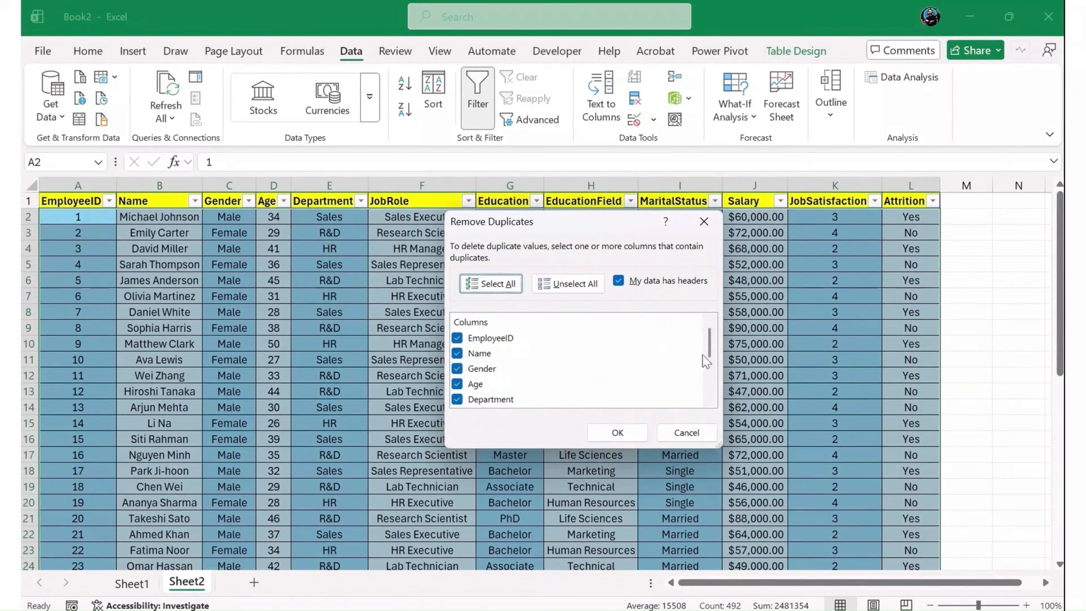
drag(721, 449, 722, 605)
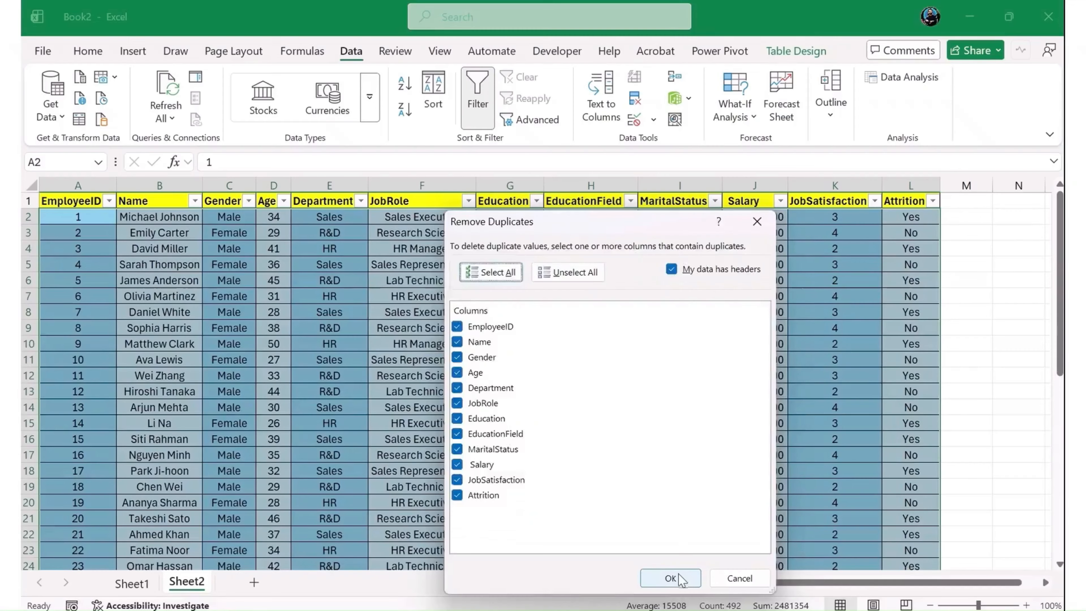
click(674, 573)
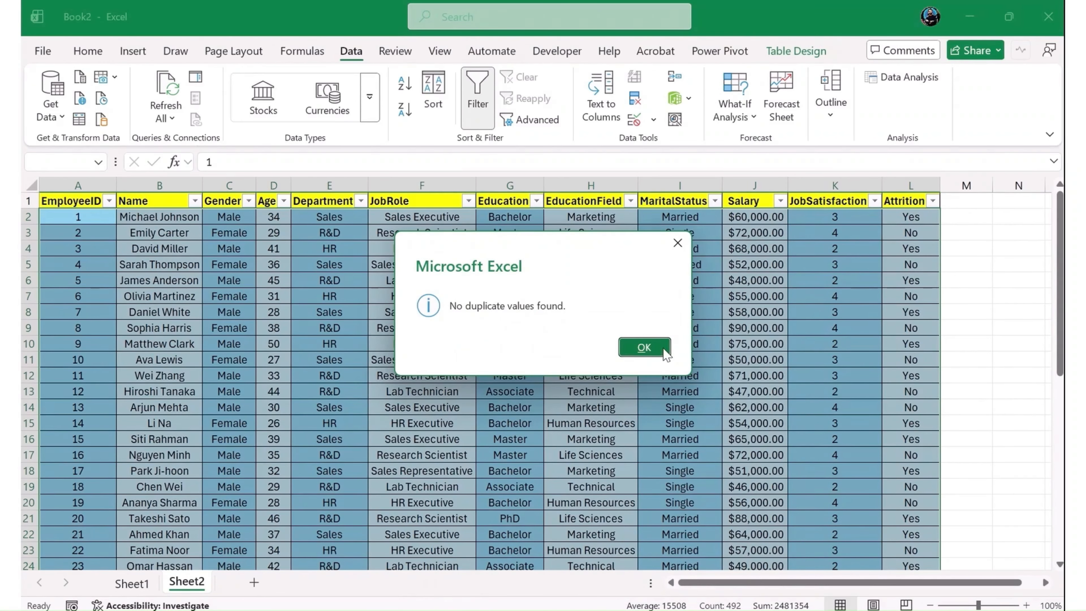
click(645, 348)
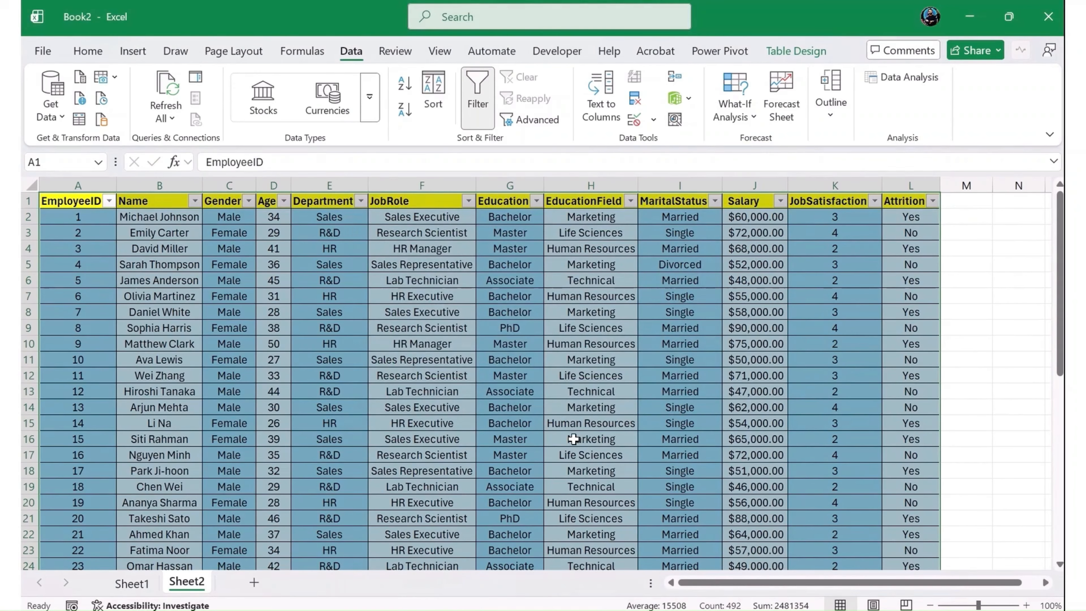
- Add list data validation with the source Yes,No to all records in the Attrition column
click(932, 217)
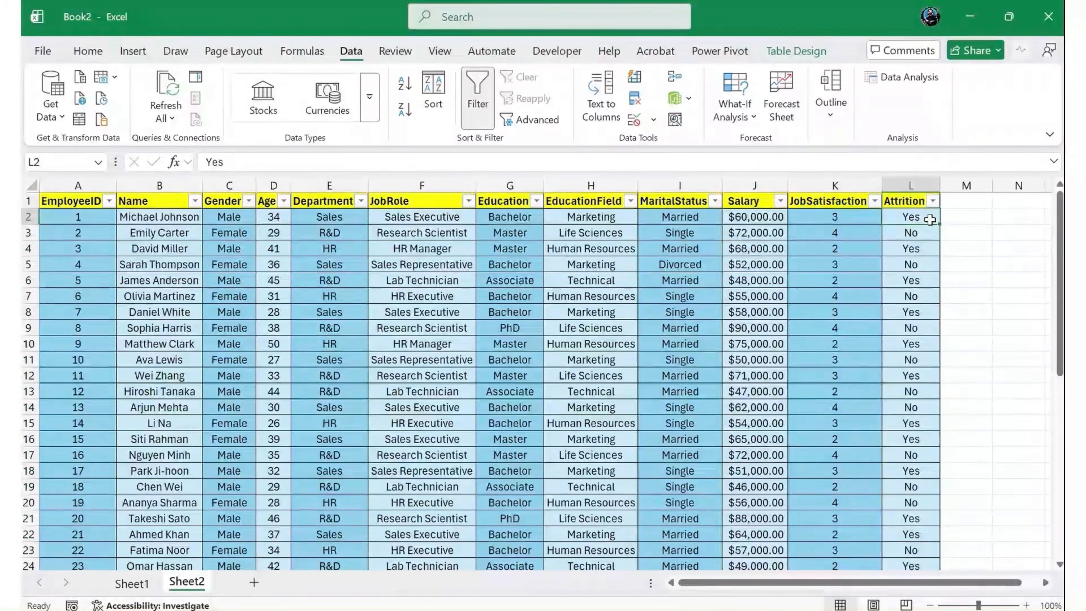
key(ctrl+shift+Down)
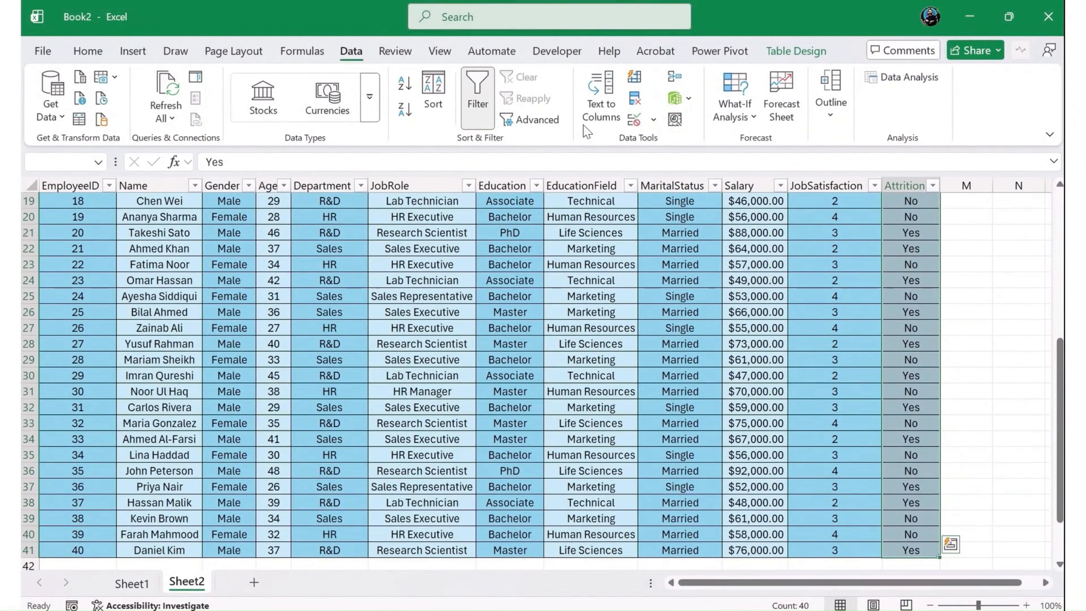
click(653, 121)
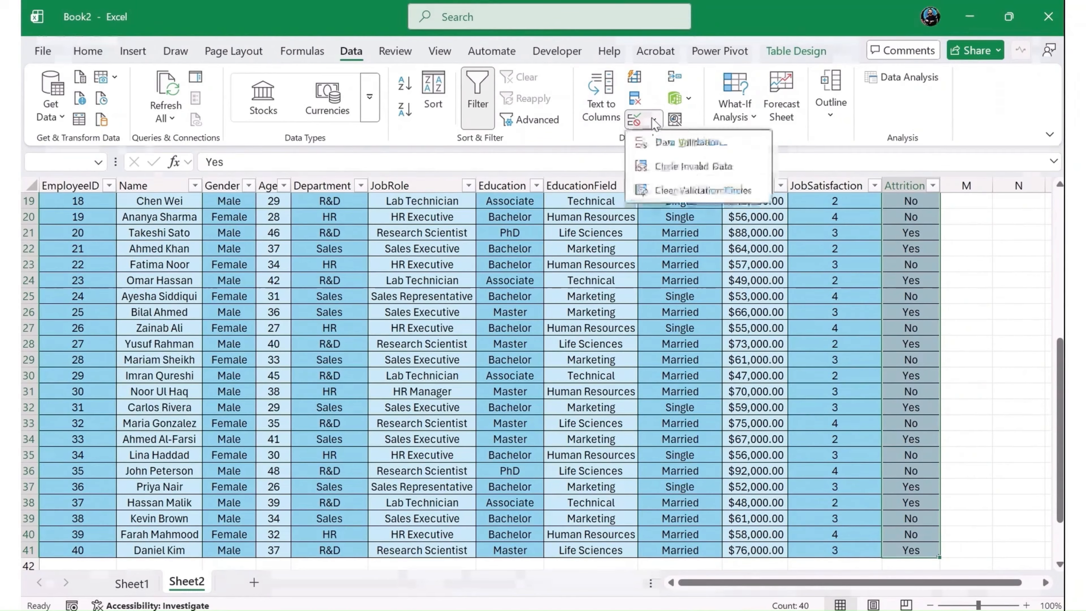
click(692, 144)
click(516, 388)
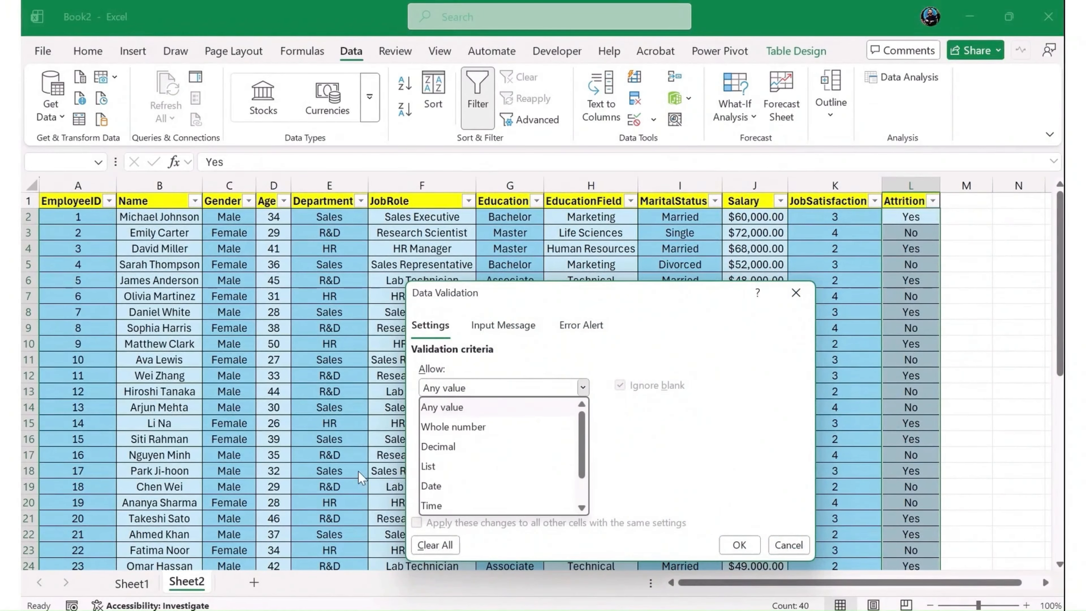
click(430, 467)
click(467, 462)
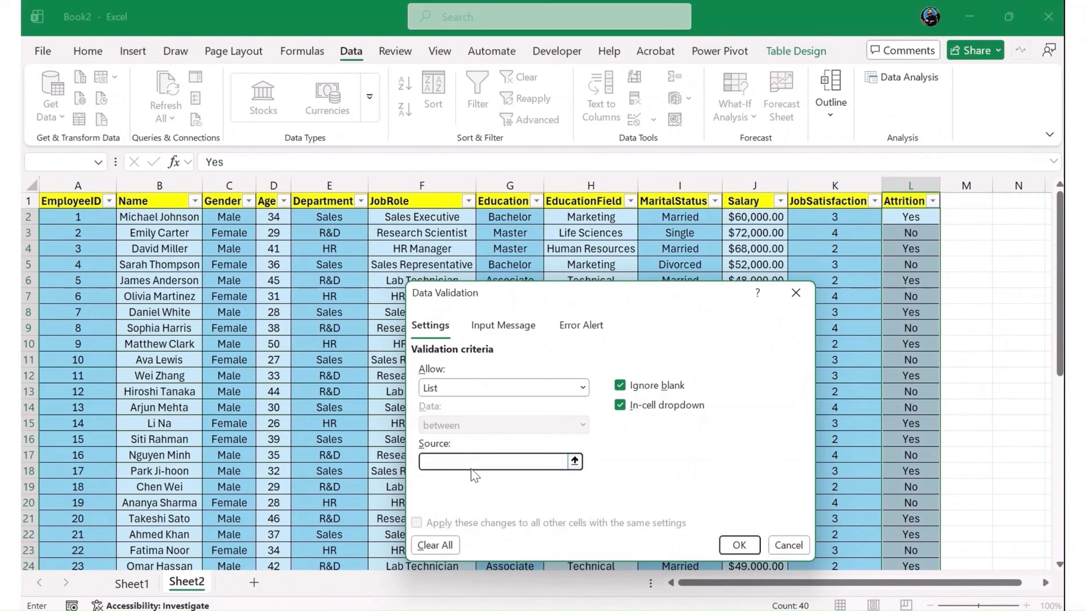
text(Yes,No)
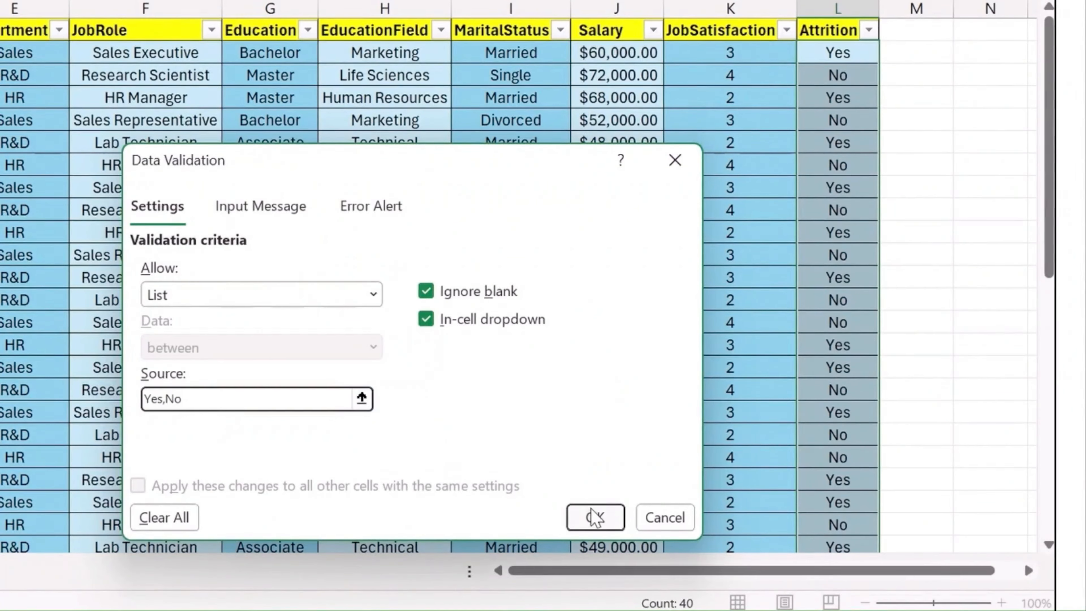
click(593, 517)
- Check the in-cell Yes/No choices in cells L2 and L5 of the Attrition column
click(889, 53)
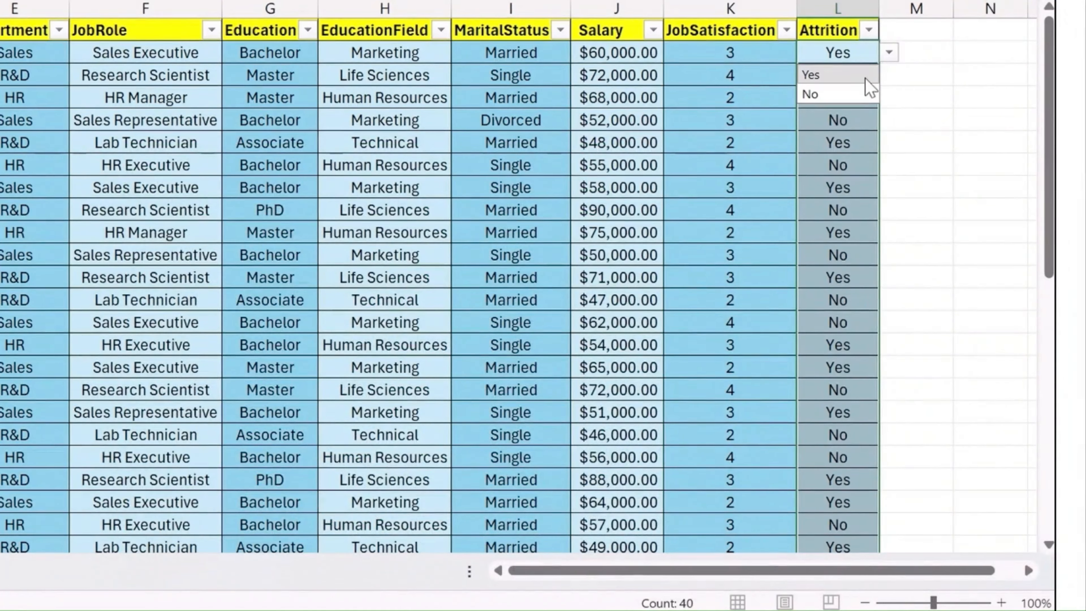
click(849, 111)
click(889, 120)
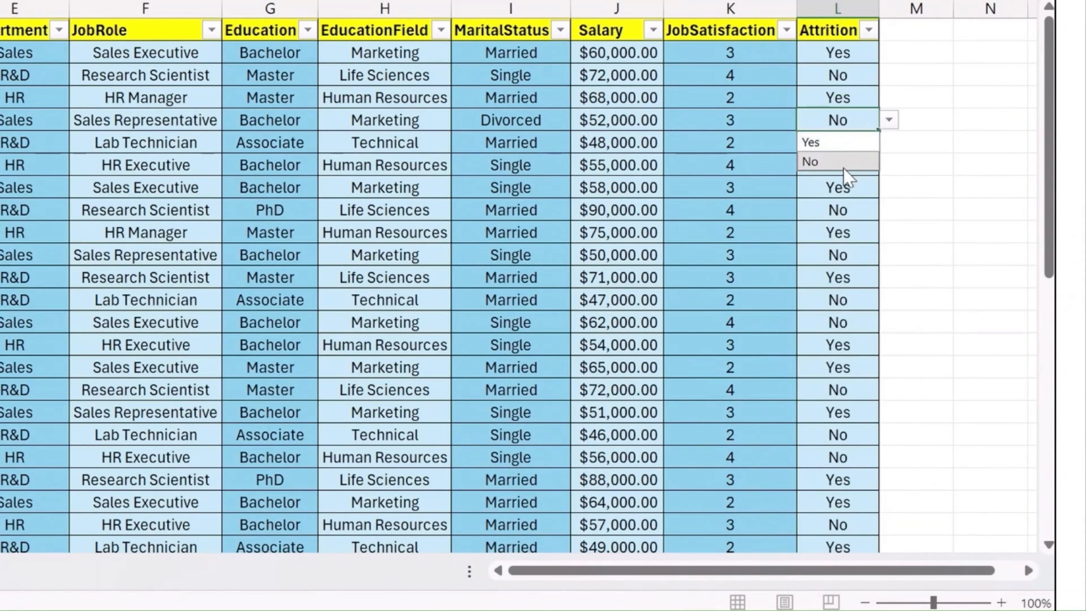
click(838, 236)
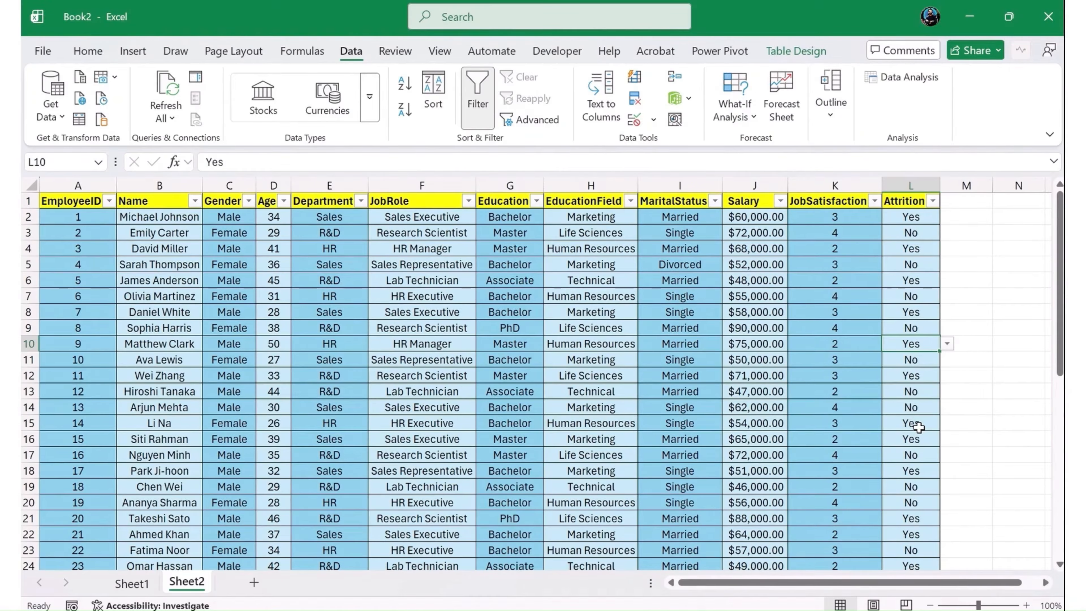
- Enter the sample text married in cells N2 and N3, beside the employee table
click(1017, 216)
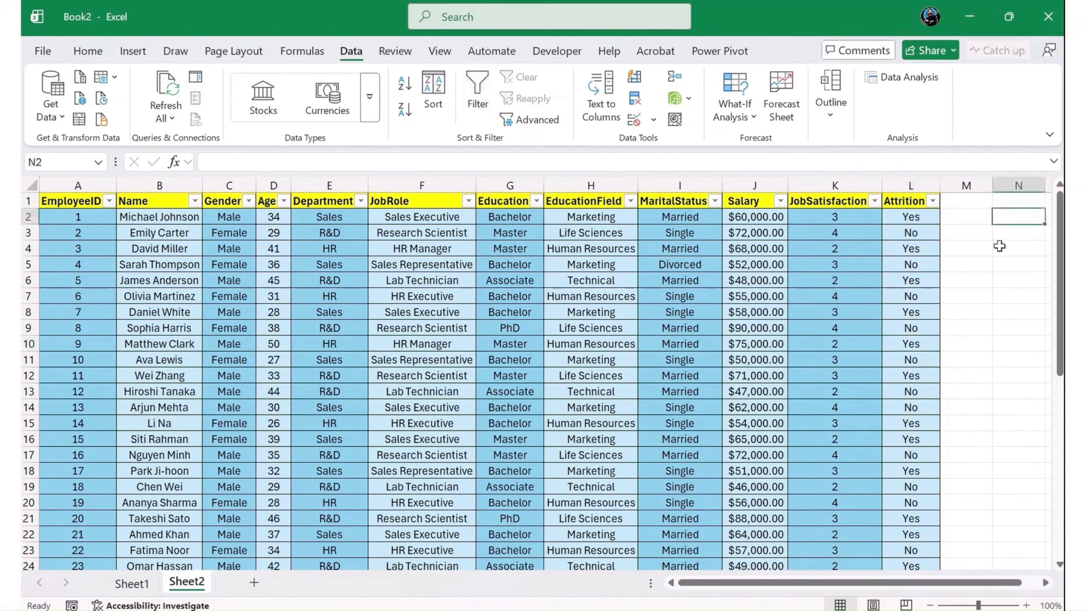
text(married)
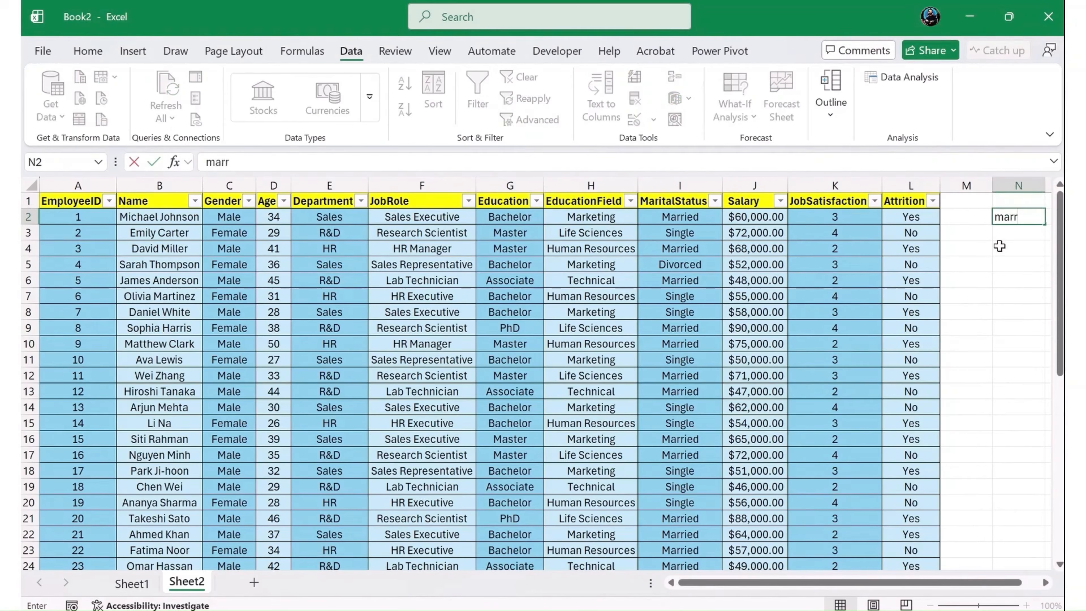
key(Return)
text(married)
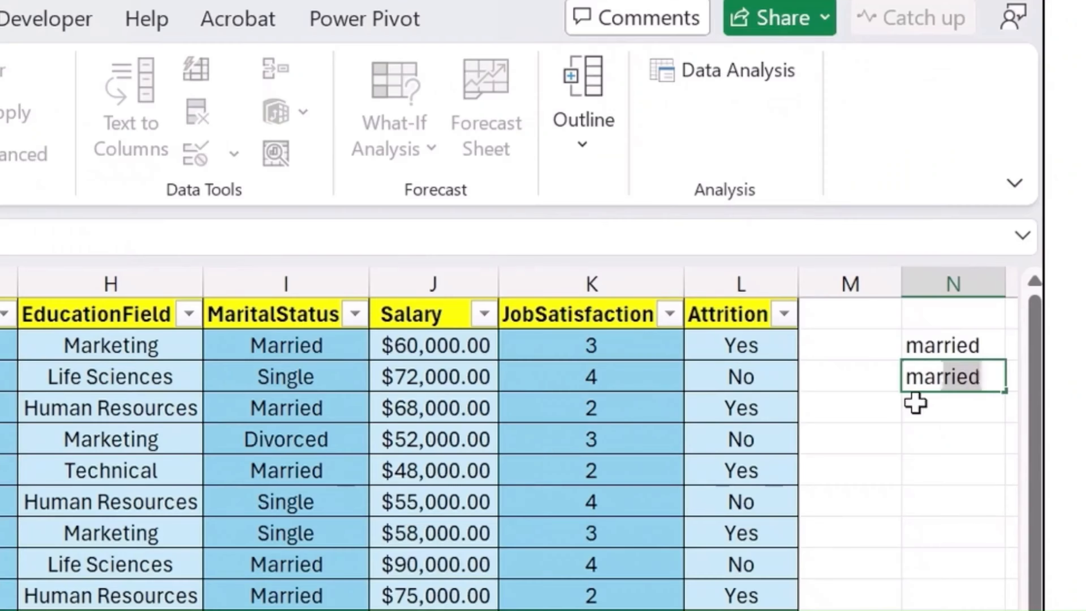
key(Tab)
- Convert the text in N2 to capitals with an UPPER formula in cell O2
key(Up)
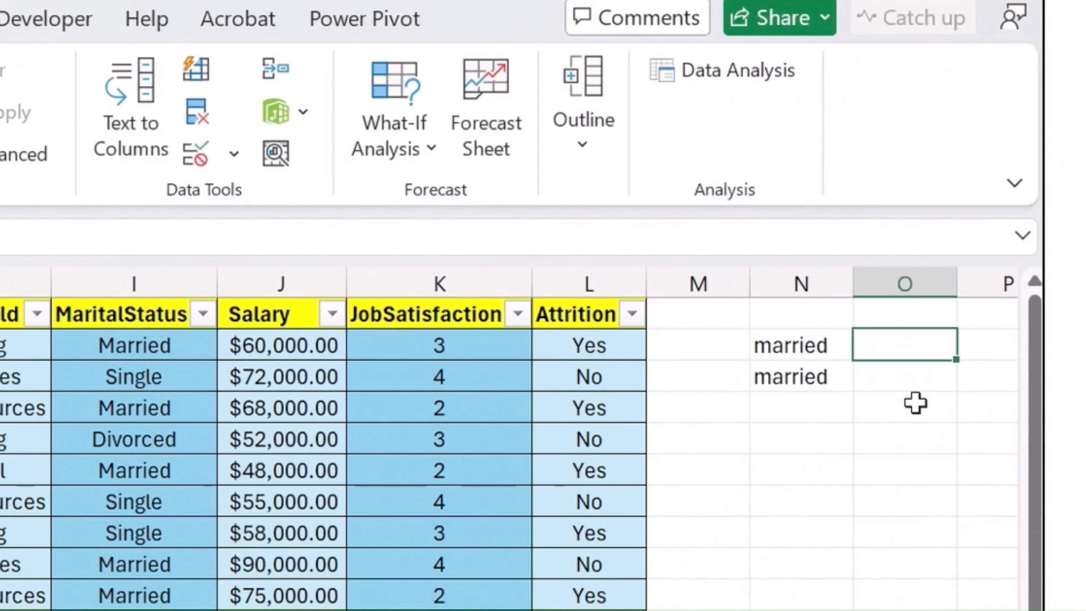
text(=upp)
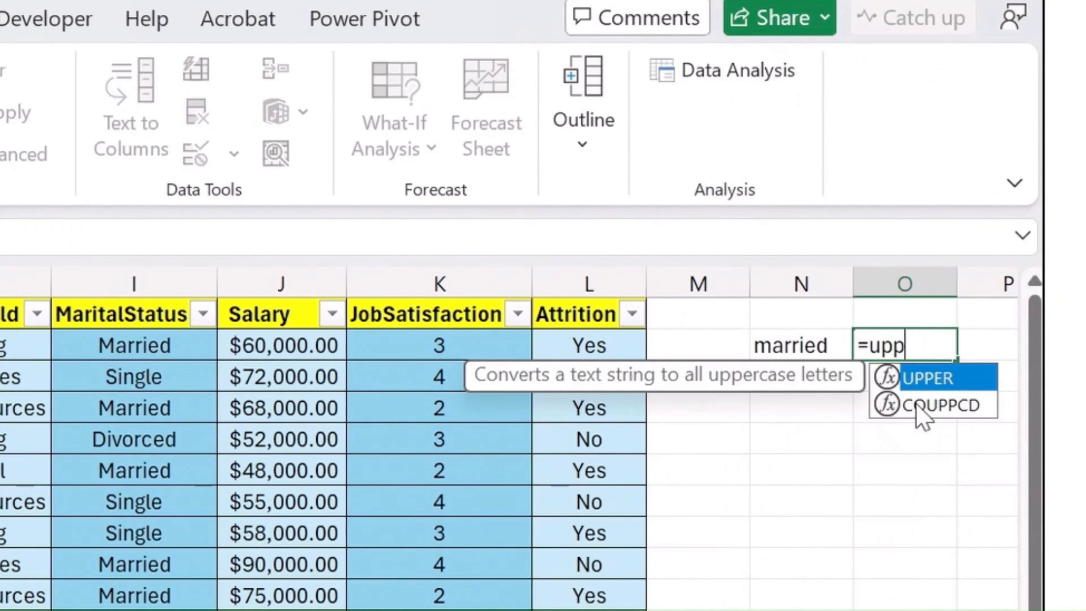
key(Tab)
key(Left)
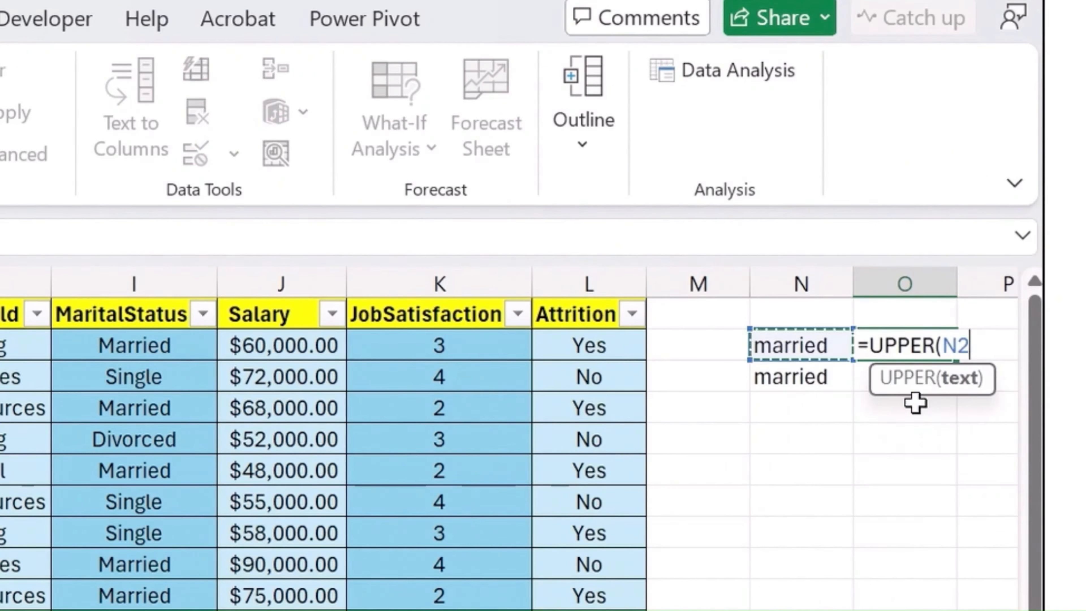
key(Return)
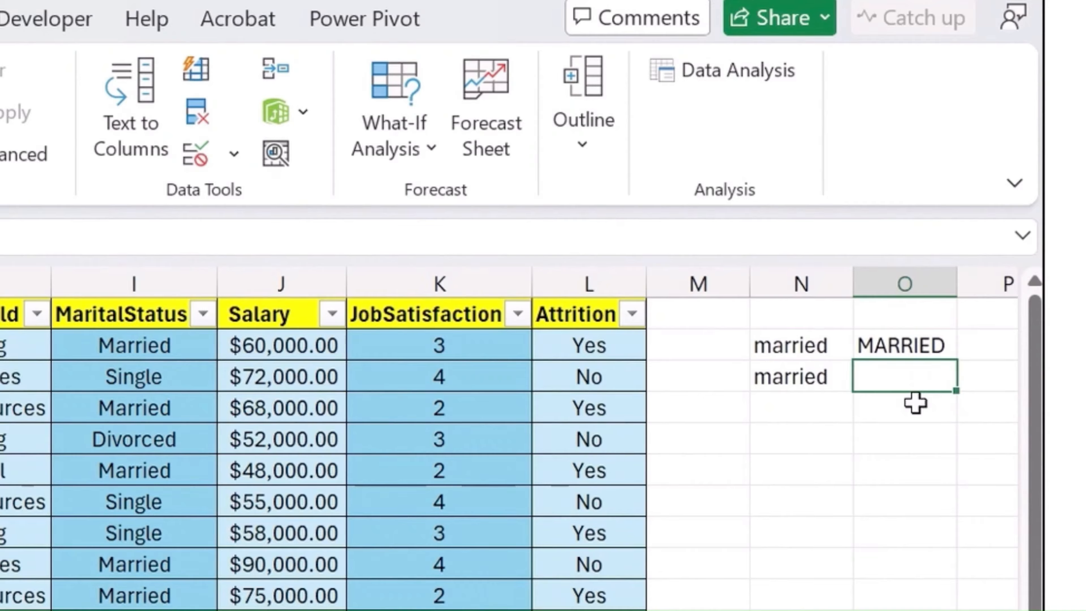
- Capitalise only the first letter of the text in N3 with a PROPER formula in cell O3
text(=pro)
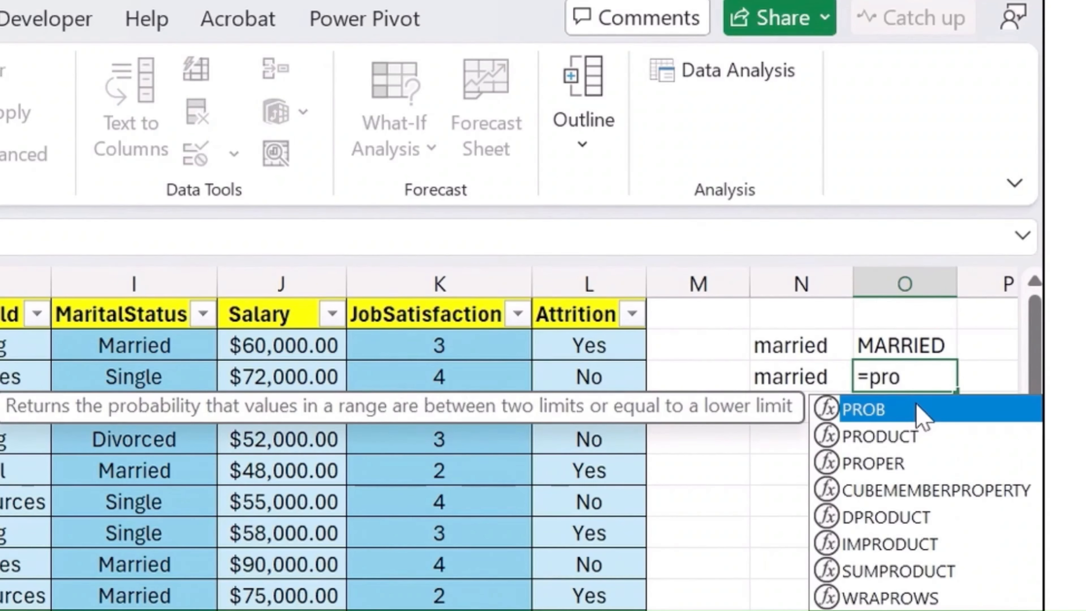
key(Down)
key(Down)
key(Tab)
key(Left)
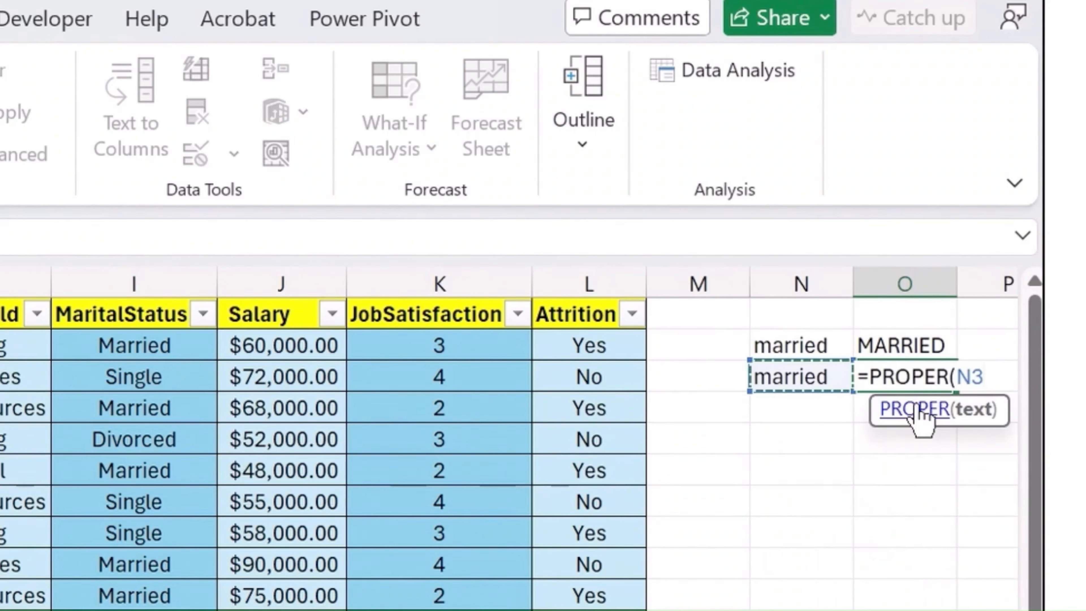
text())
key(Return)
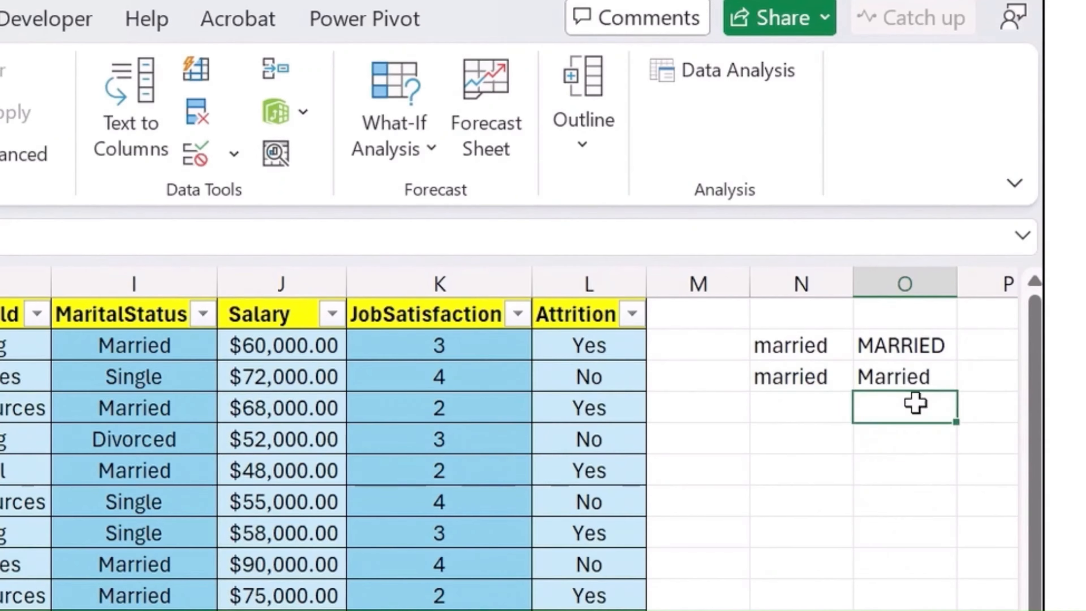
key(Up)
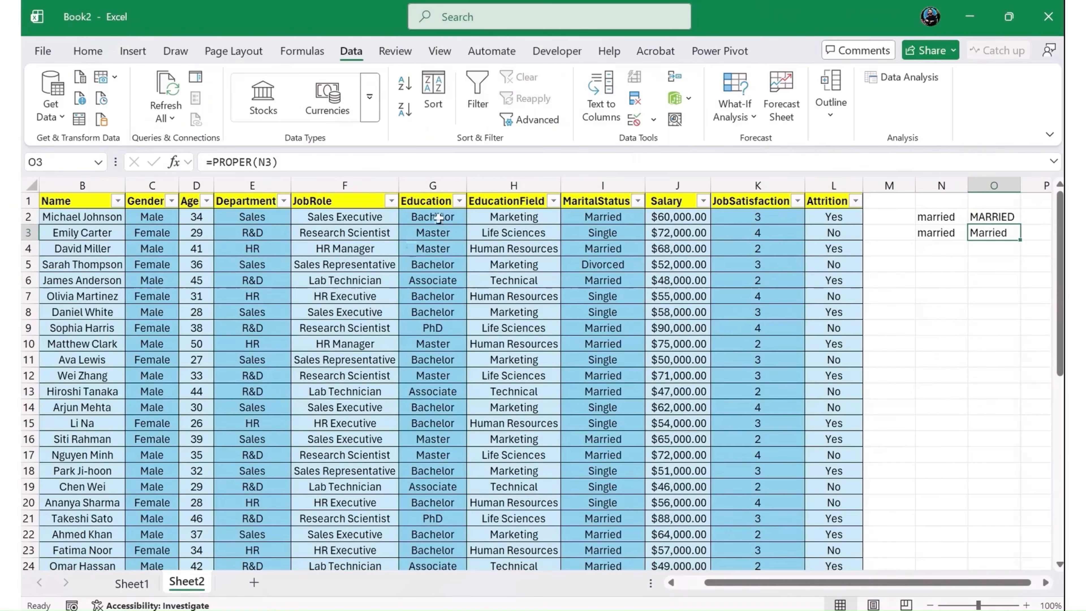
- Check the UPPER and PROPER formulas in O2 and O3, and clear the sample text and formulas from N2:O3
click(432, 218)
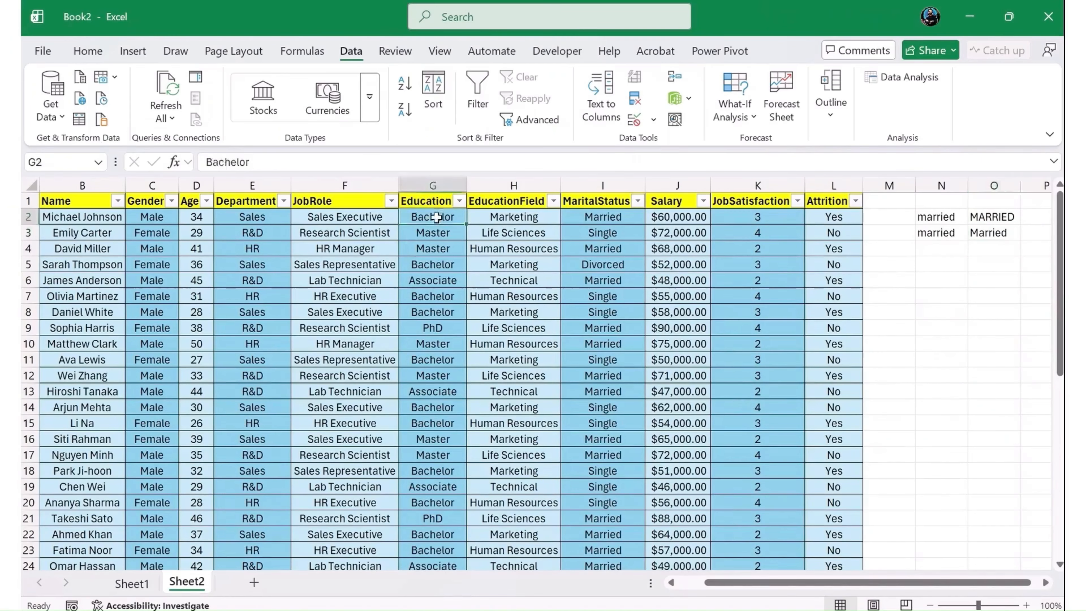
click(329, 231)
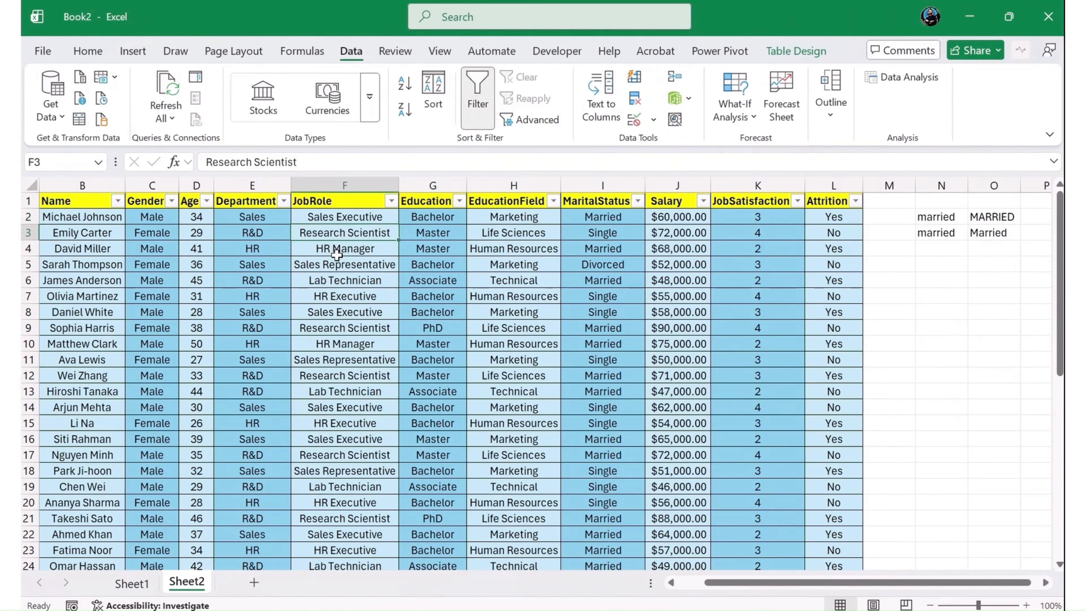
click(941, 218)
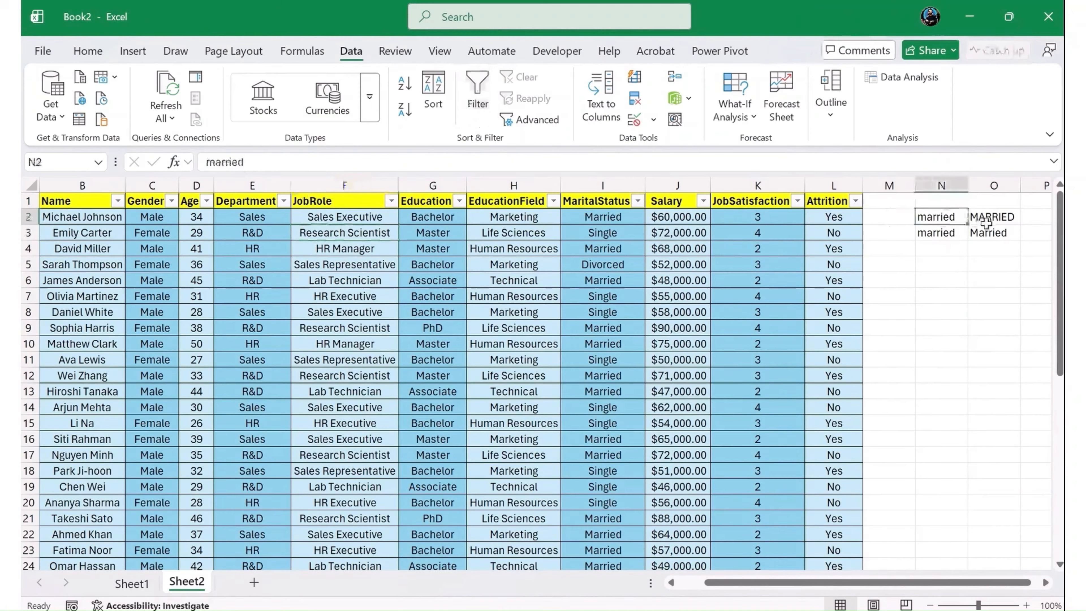
click(987, 220)
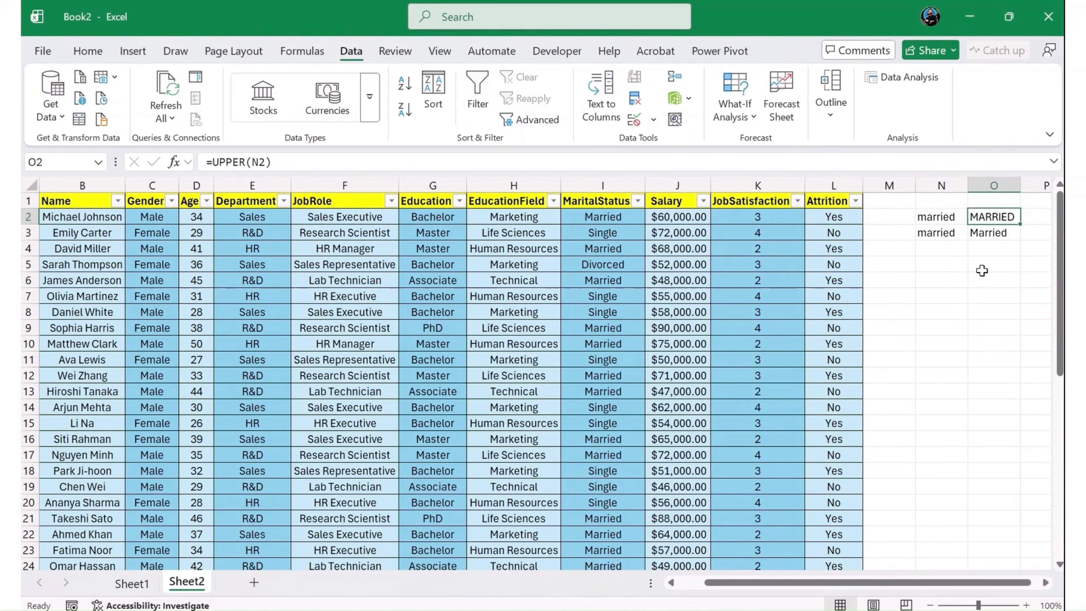
click(1010, 231)
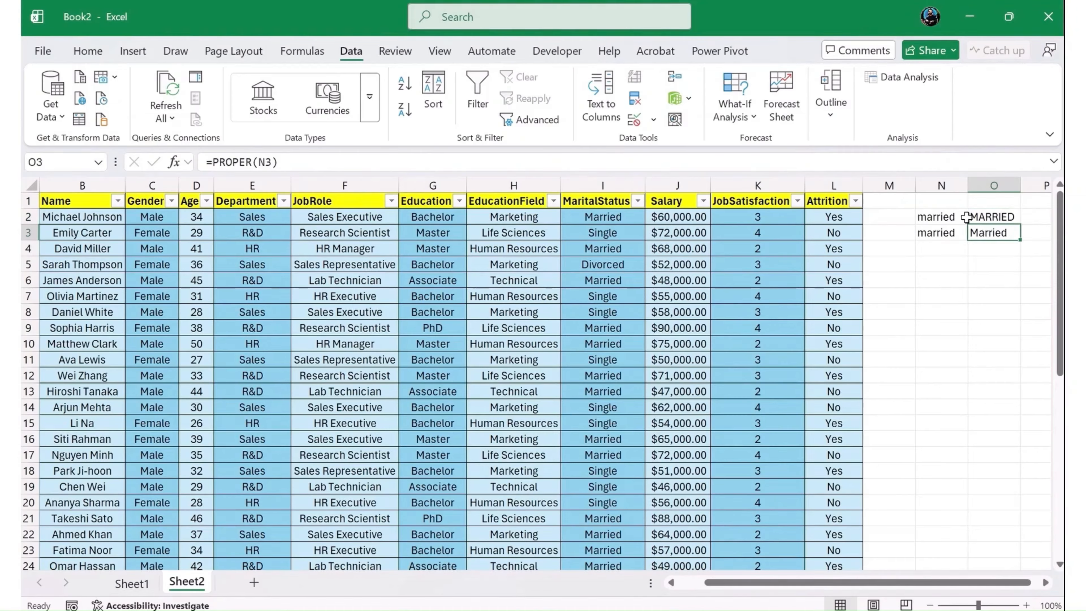
drag(951, 206, 985, 244)
key(Delete)
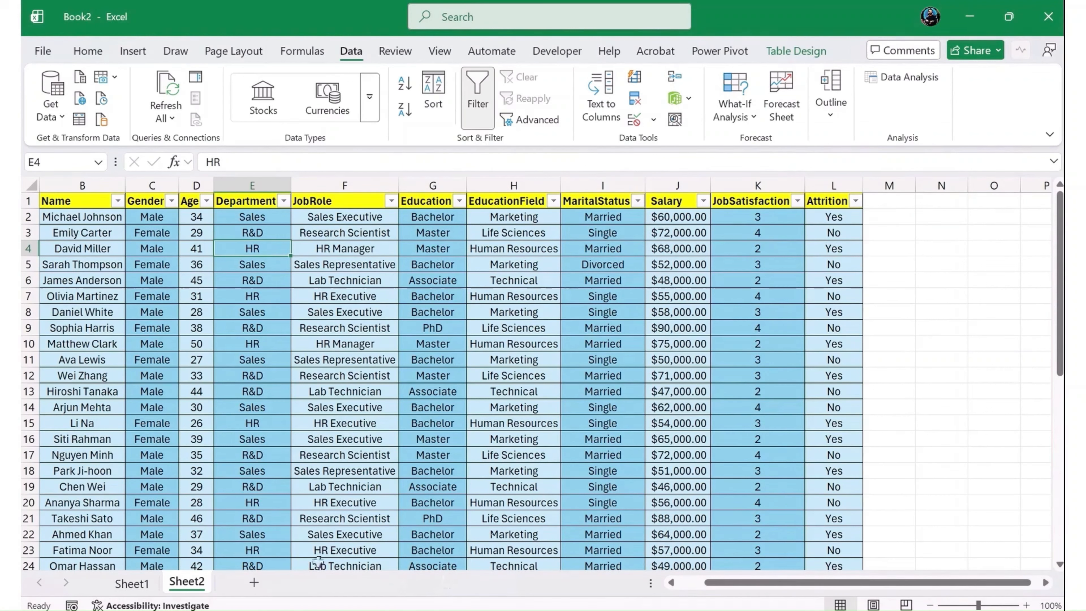
- Add a new table column with the header AttritionFlag in cell M1, beside the Attrition column
click(891, 199)
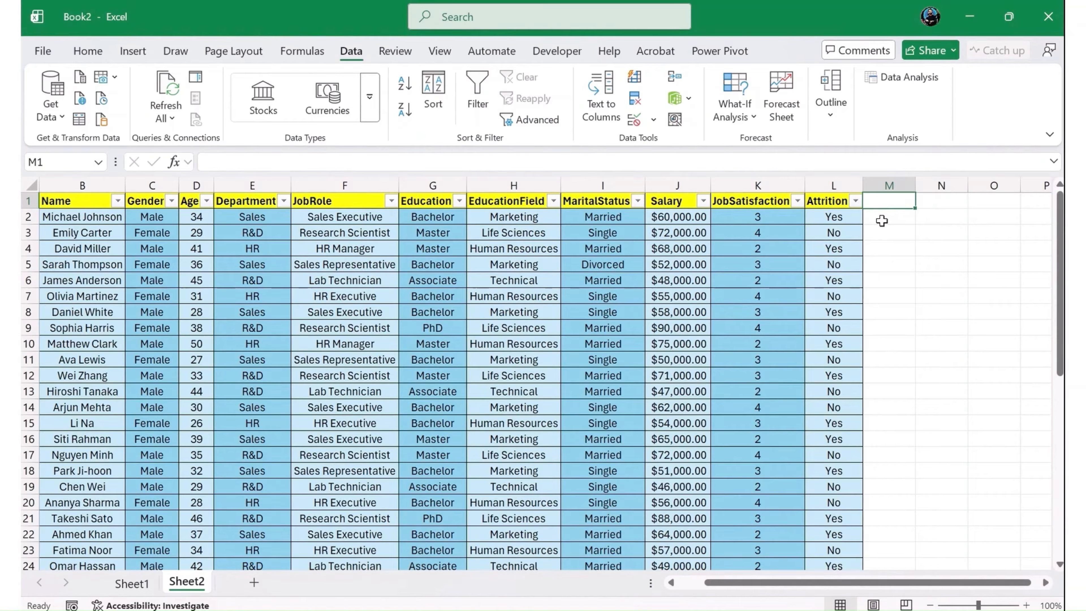
text(Attrition)
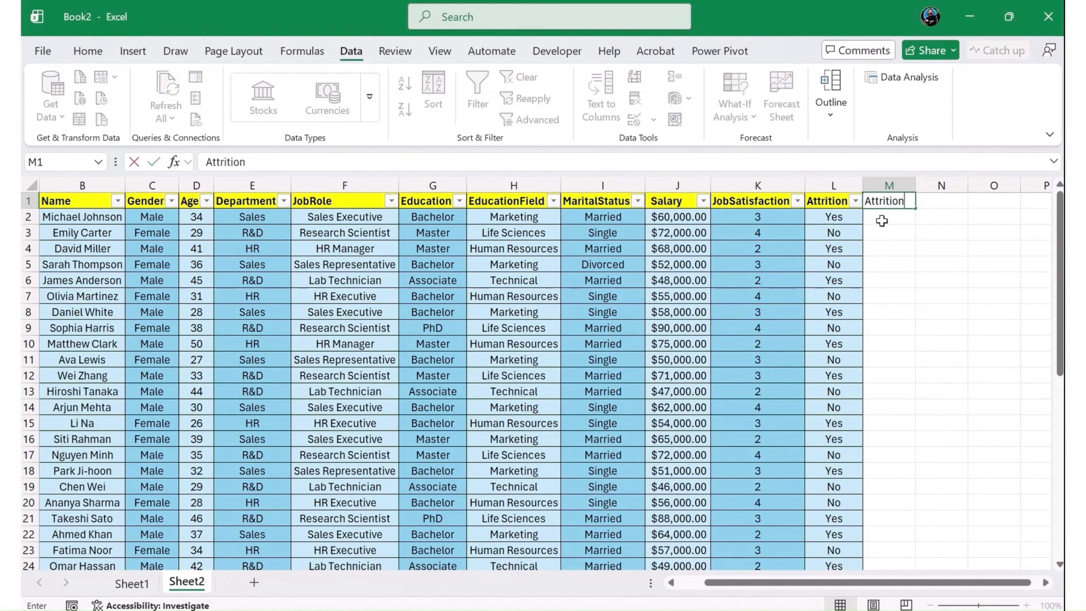
text(Flag)
key(Return)
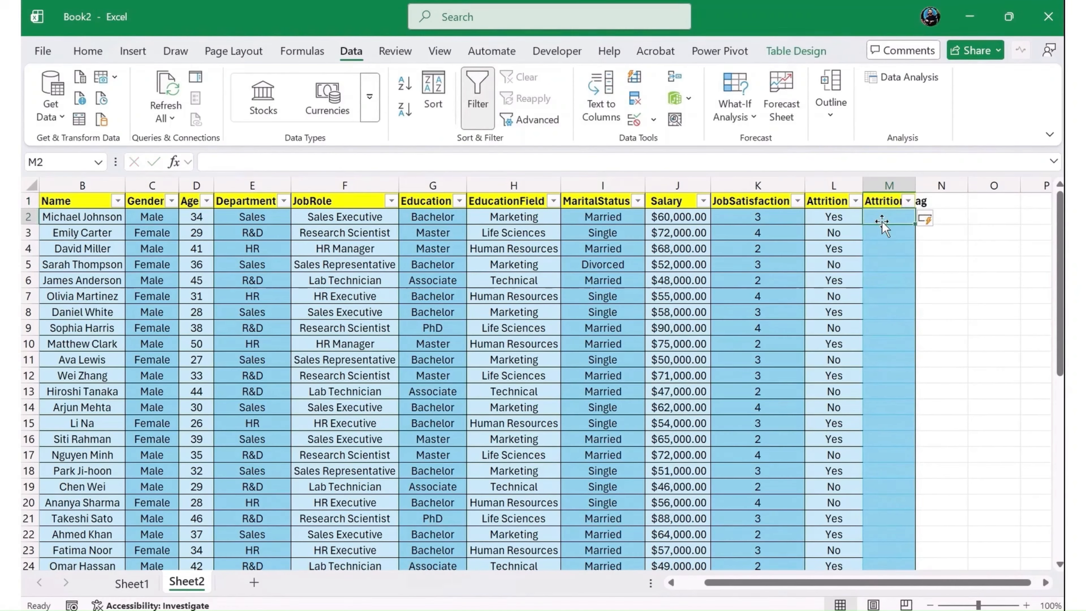
text(=if)
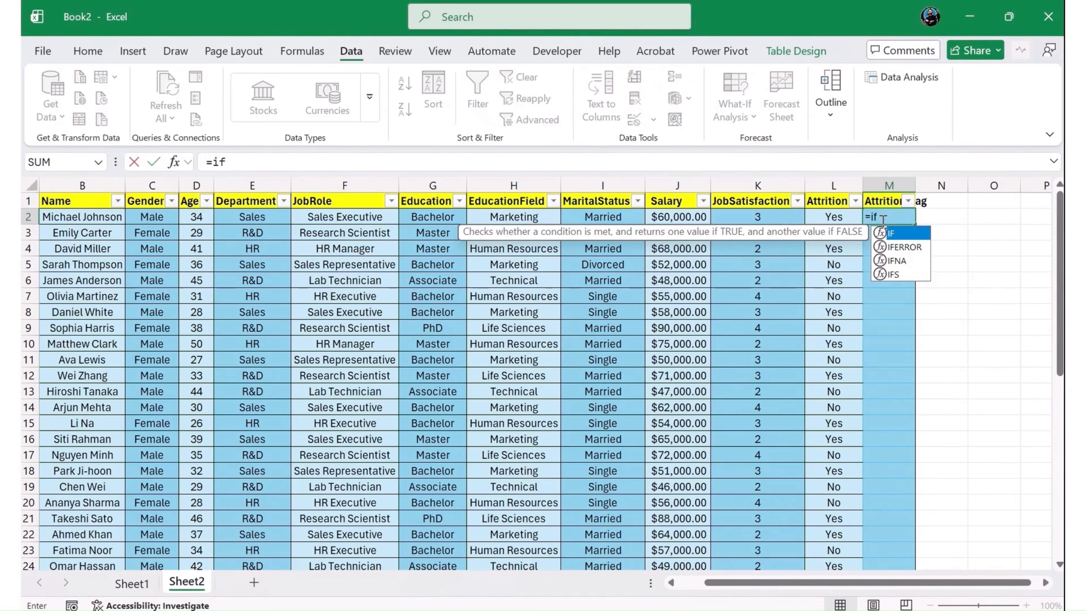
key(Tab)
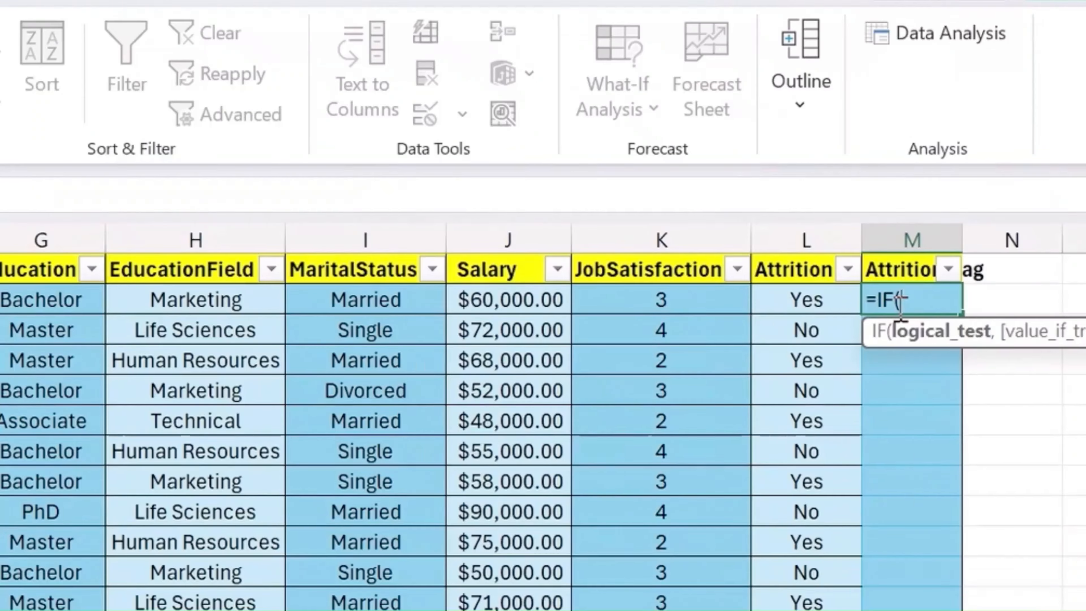
key(Left)
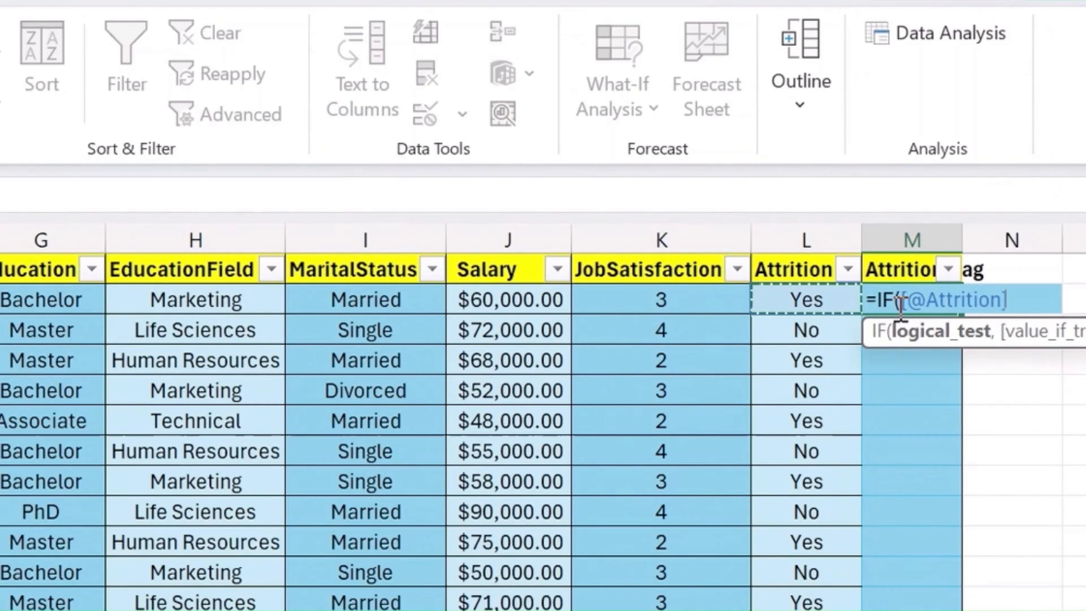
text(=)
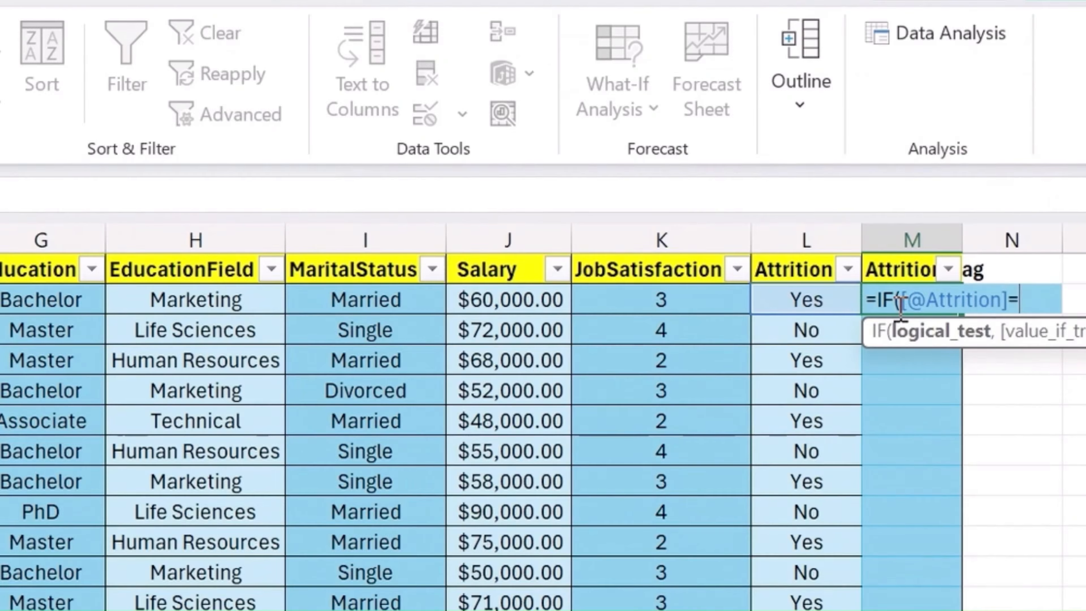
text("Yes")
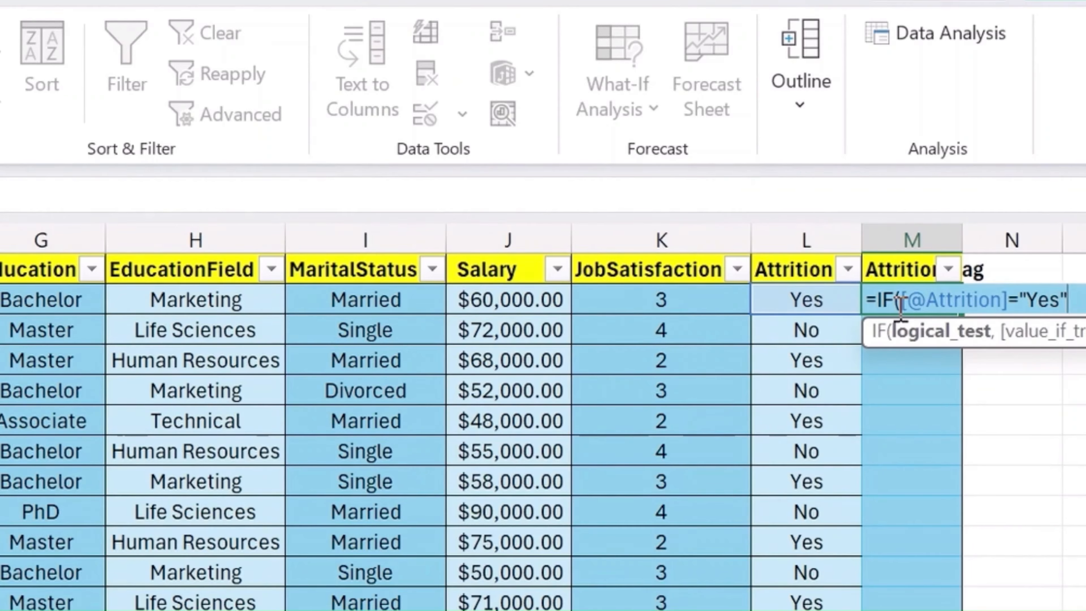
text(,1,0))
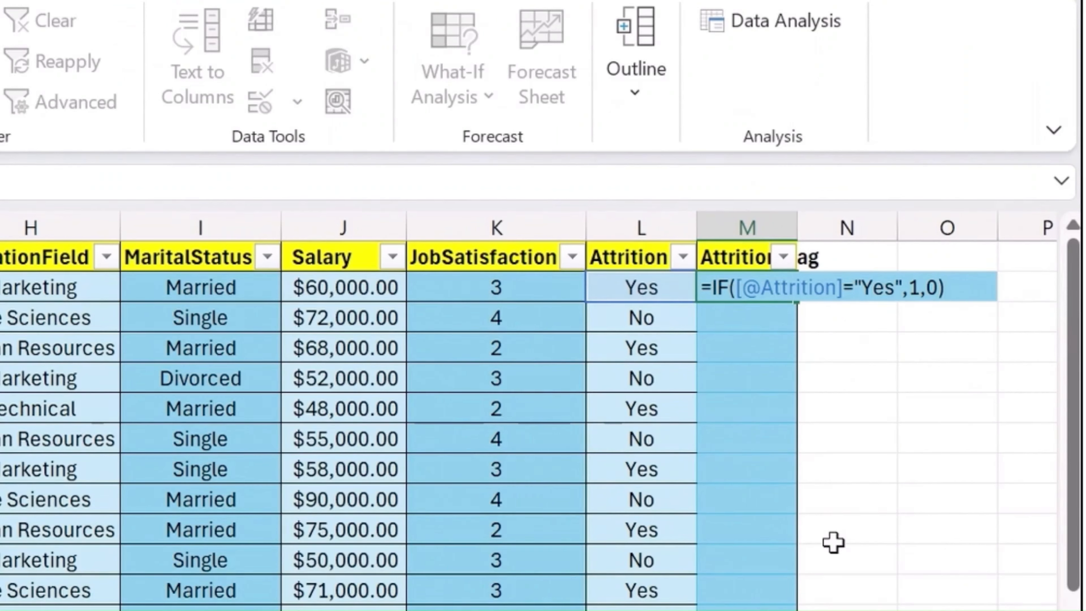
key(Return)
key(Up)
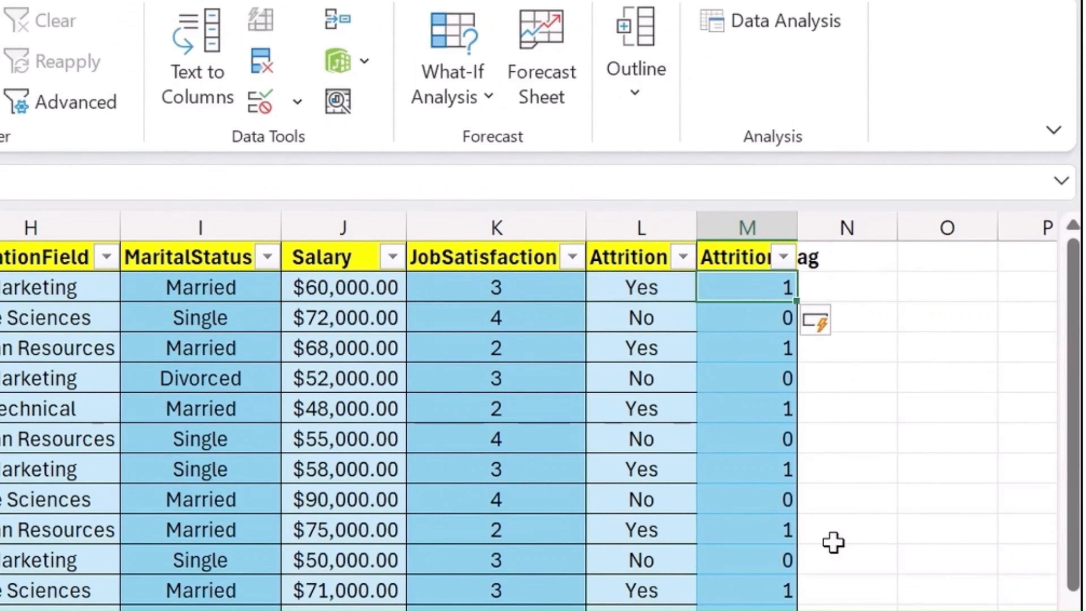
- Fit the AttritionFlag column's width to its contents and centre its cells horizontally
double_click(796, 225)
click(794, 217)
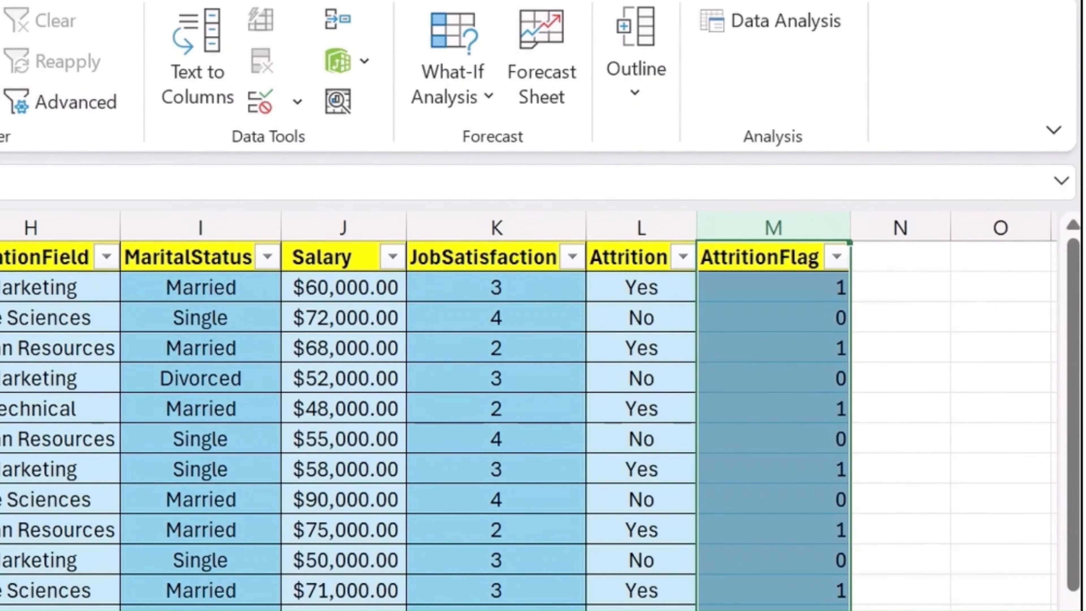
key(alt+h)
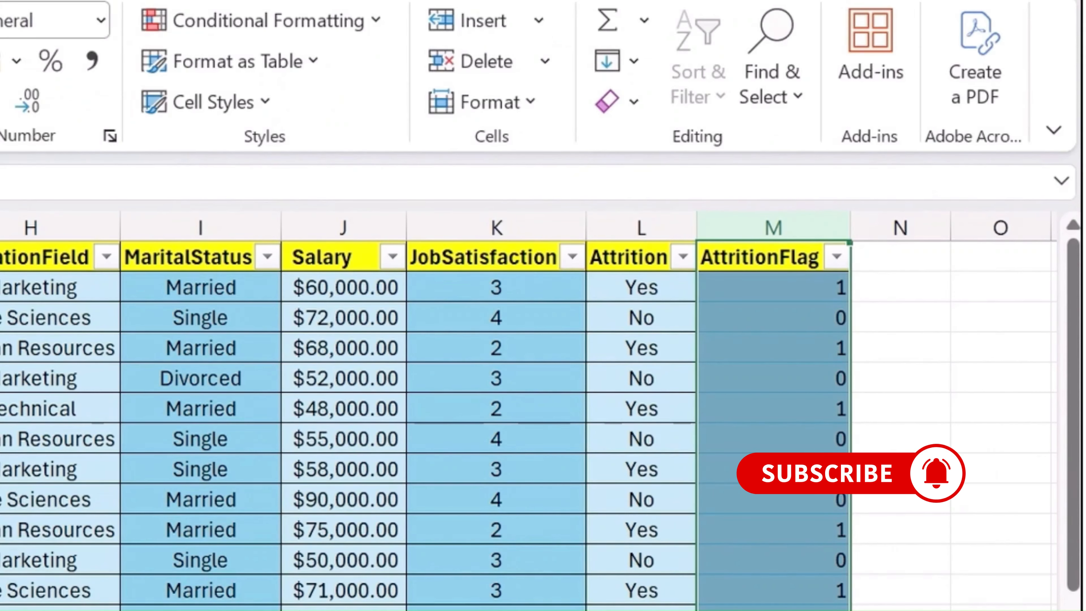
key(a)
key(c)
click(775, 348)
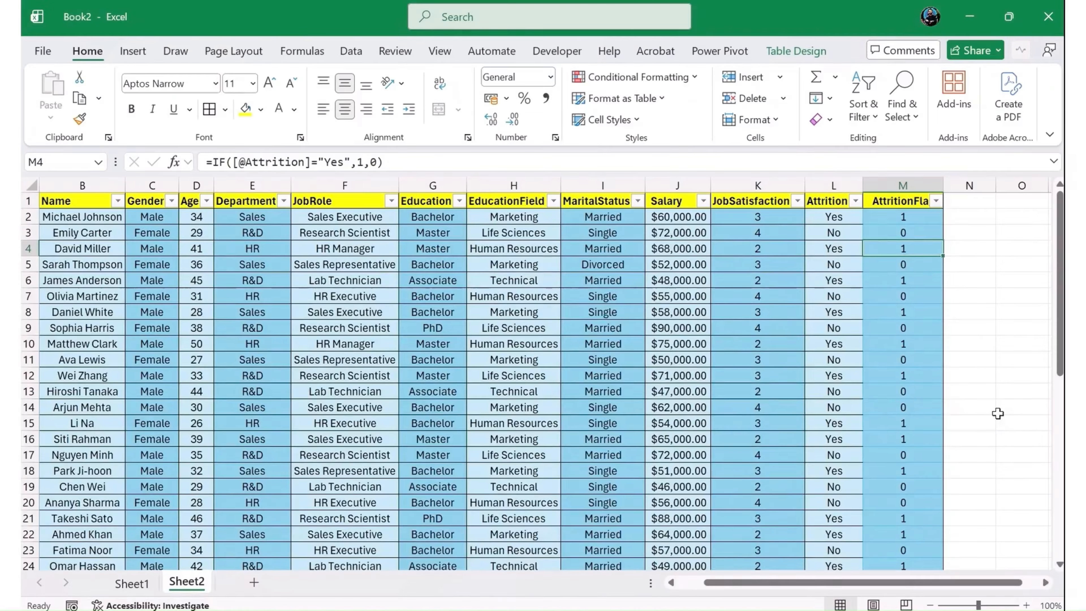
- Add another table column with the header AgeGroup in cell N1, beside the AttritionFlag column
key(Right)
key(Up)
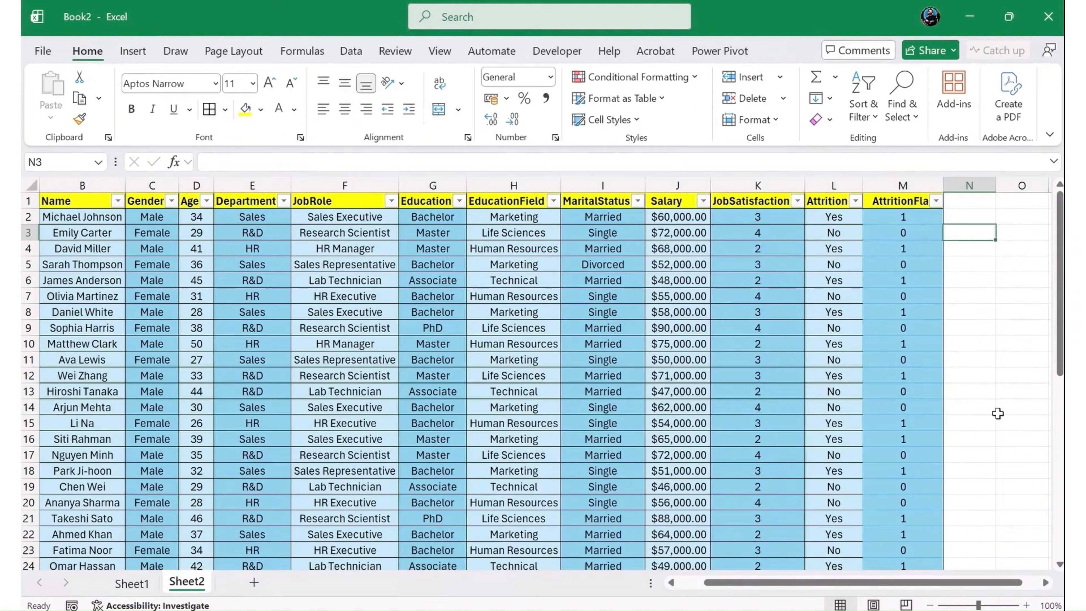
key(Up)
key(Up)
text(Age Gr)
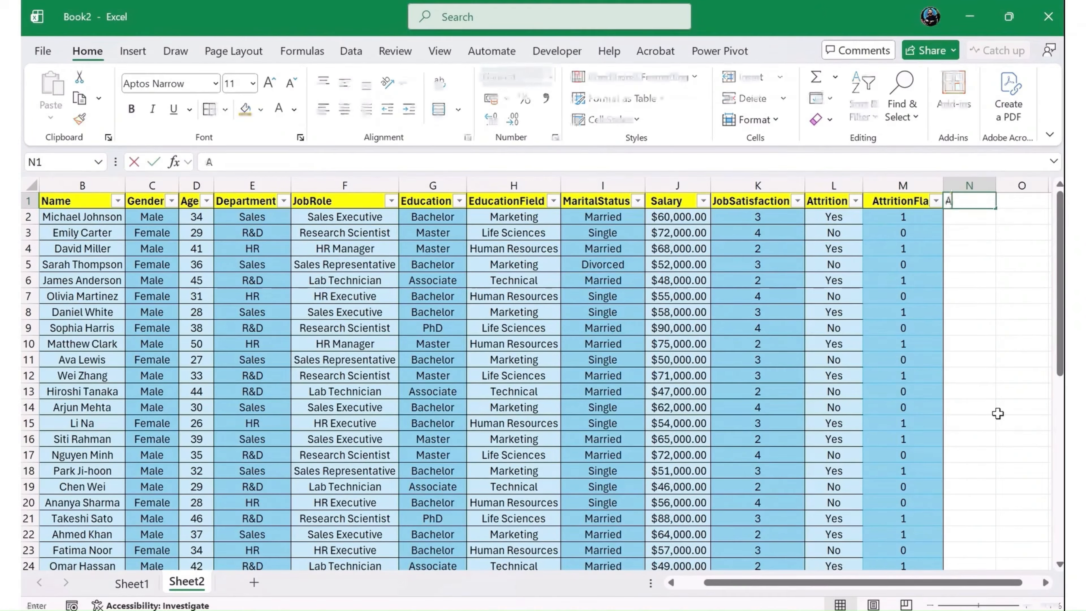
key(BackSpace)
key(BackSpace)
key(BackSpace)
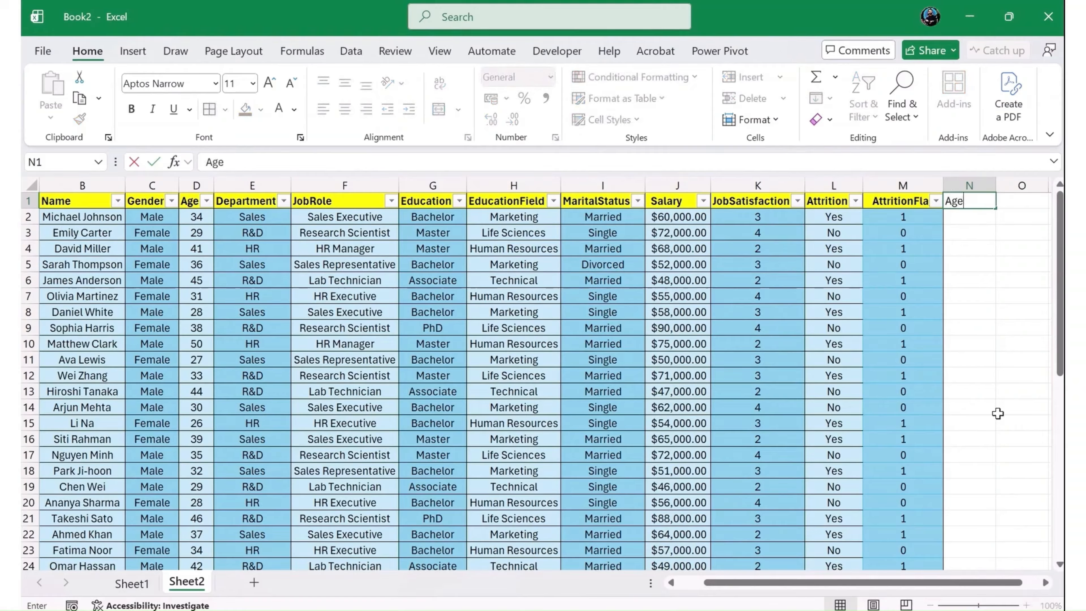
text(gROUP)
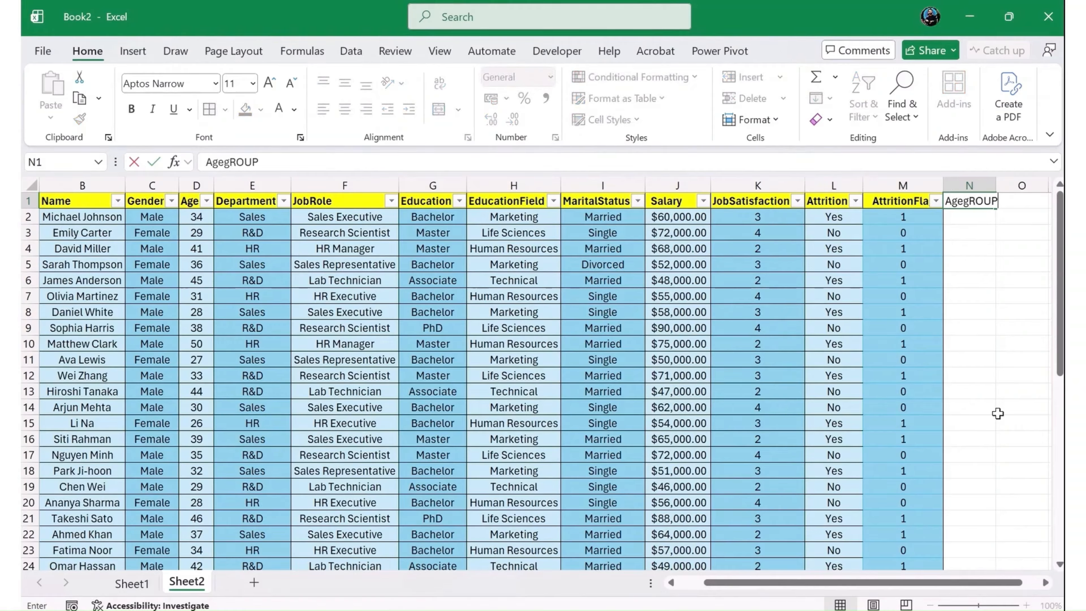
key(BackSpace)
key(BackSpace)
key(BackSpace)
key(BackSpace)
key(BackSpace)
text(Group)
key(Return)
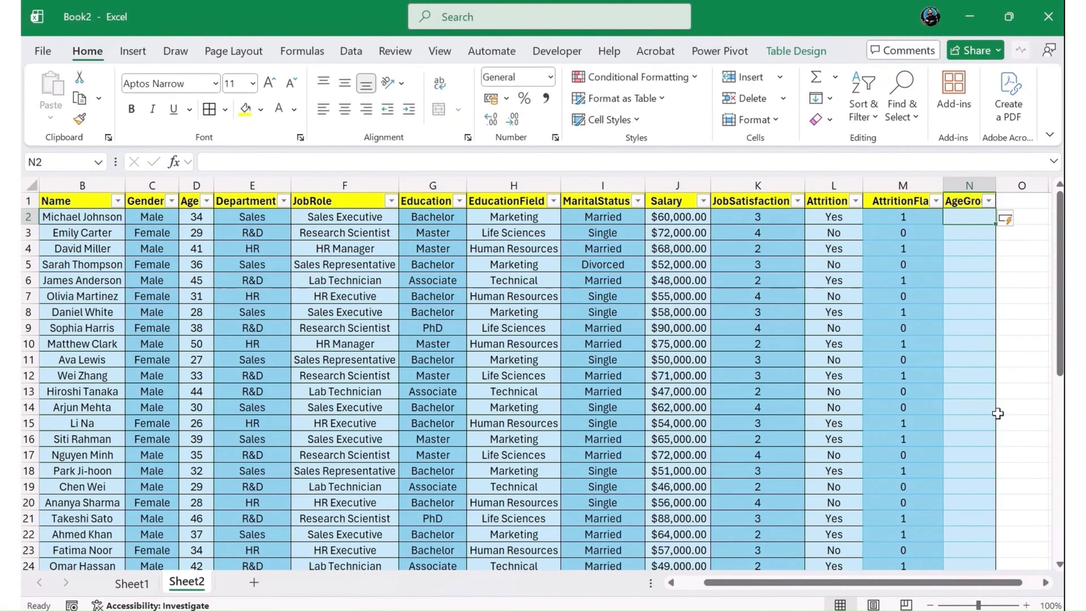
- Start an IF formula in cell N2 that returns "Under 25" when the row's Age is below 25
text(=IF()
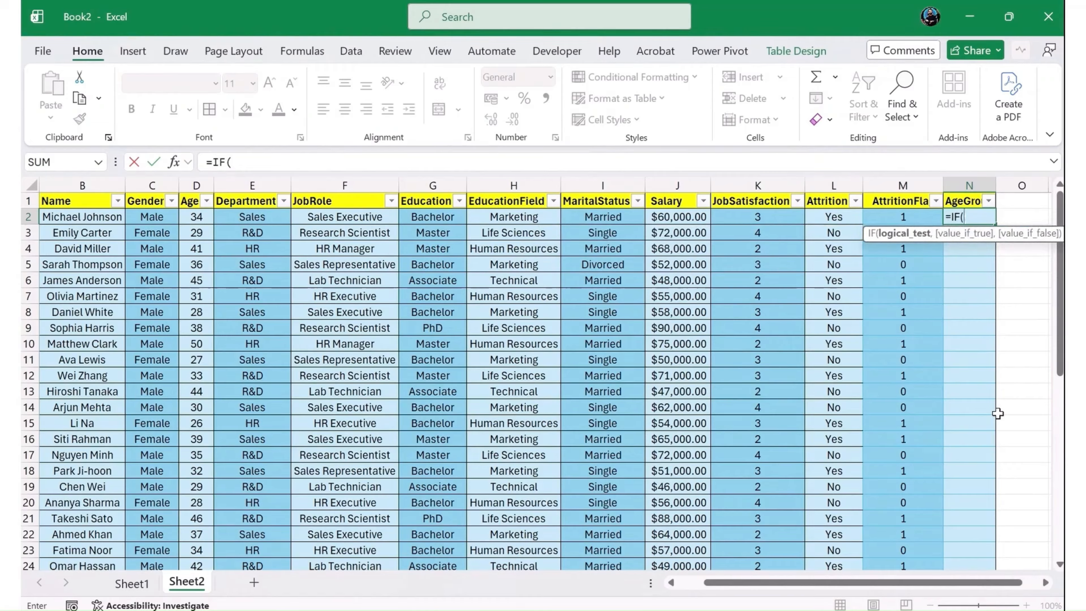
key(Left)
key(Left)
key(Left)
key(Left)
key(Left)
key(Left)
key(Left)
key(Left)
key(Left)
key(Left)
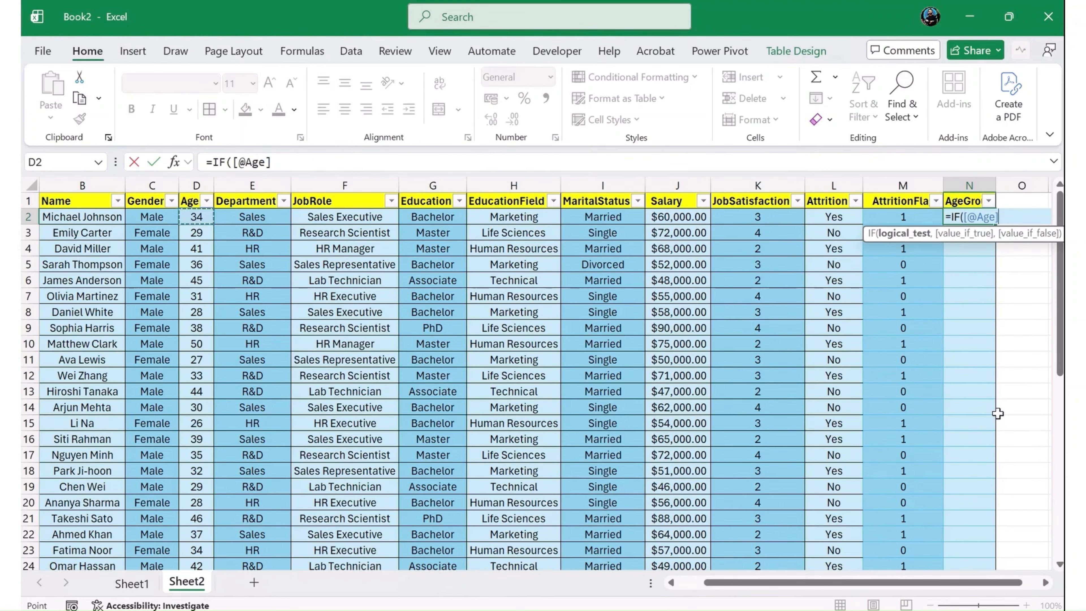
text(<25,)
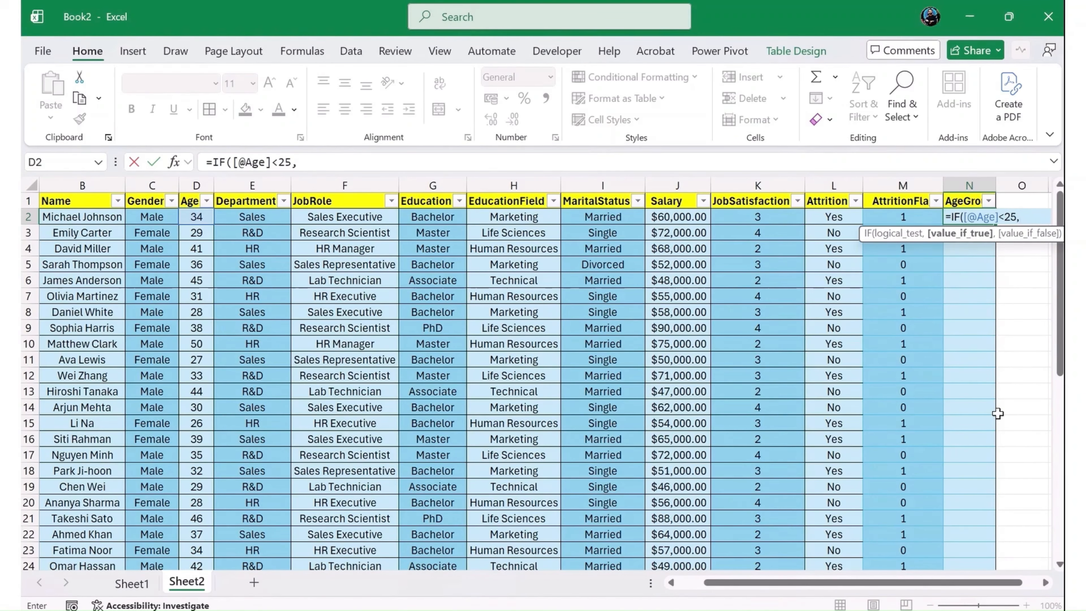
text("Under)
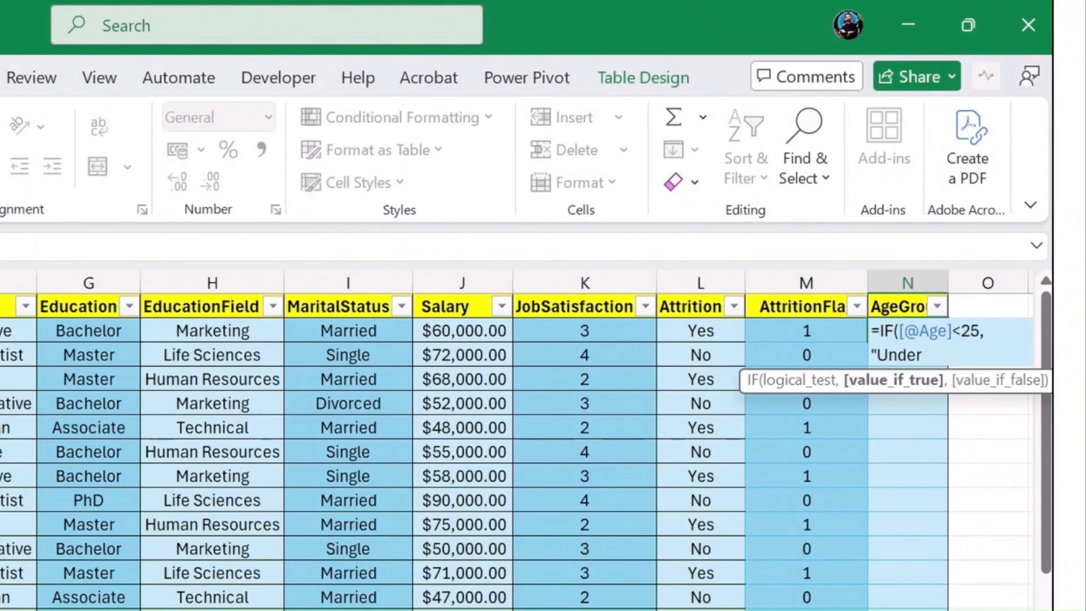
text( 25",)
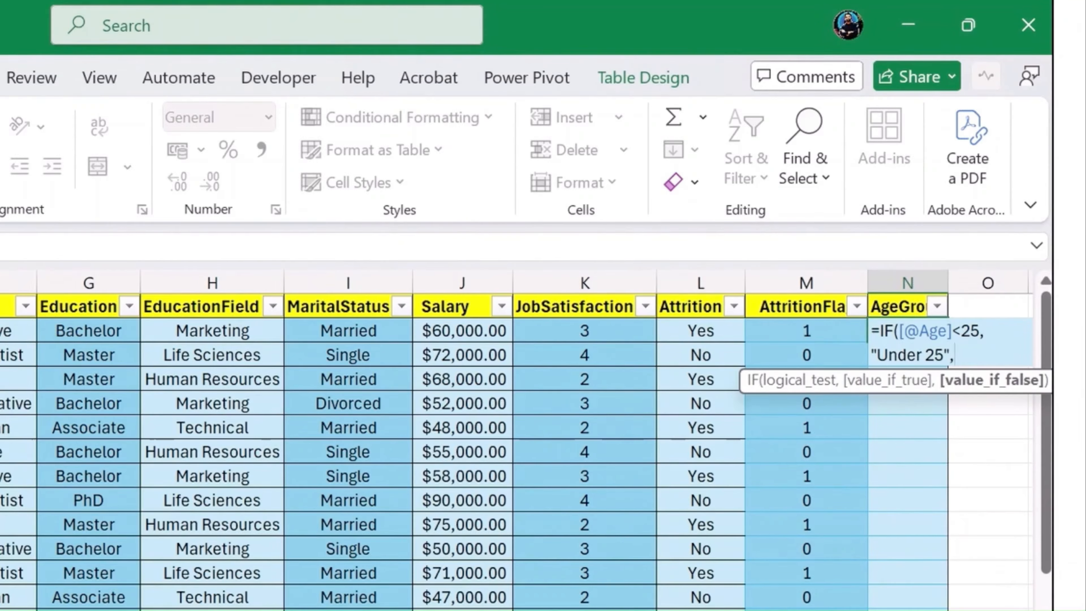
text(if()
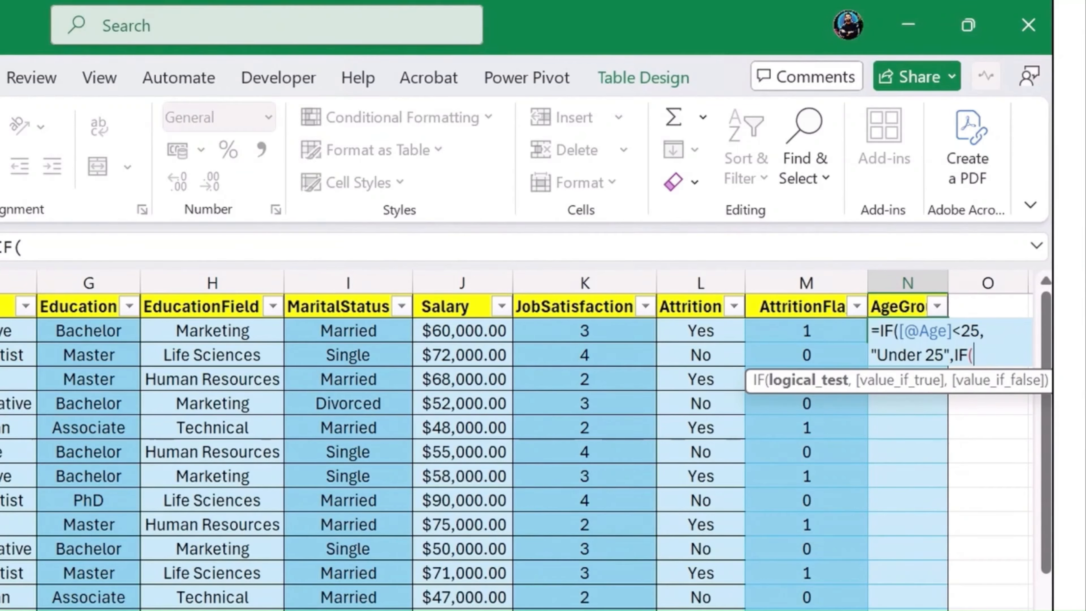
text([@Age])
click(110, 242)
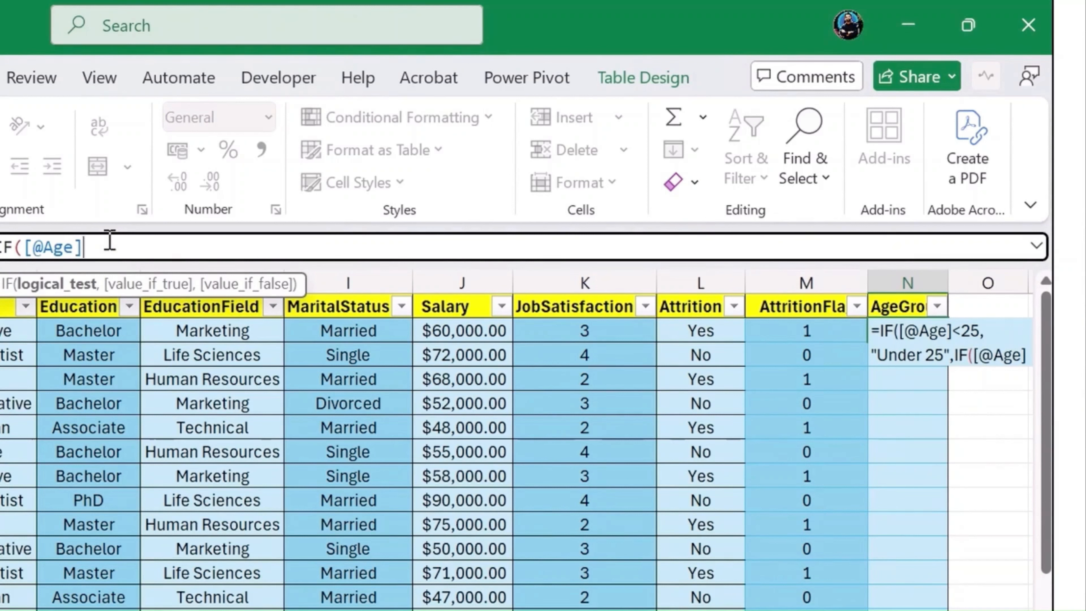
text(<)
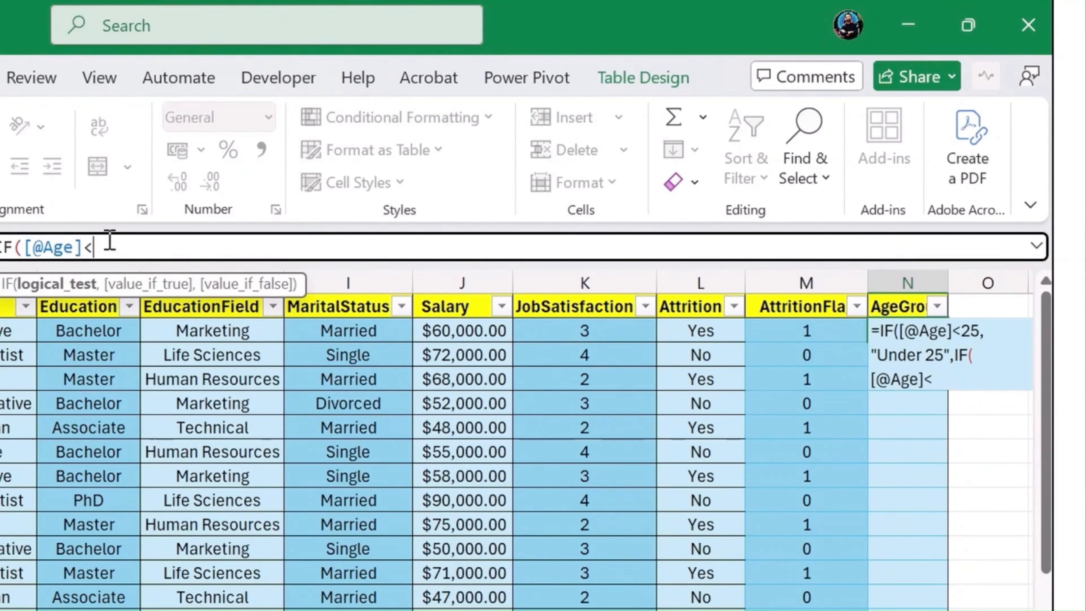
text(34)
key(Left)
key(Left)
text(=)
key(Right)
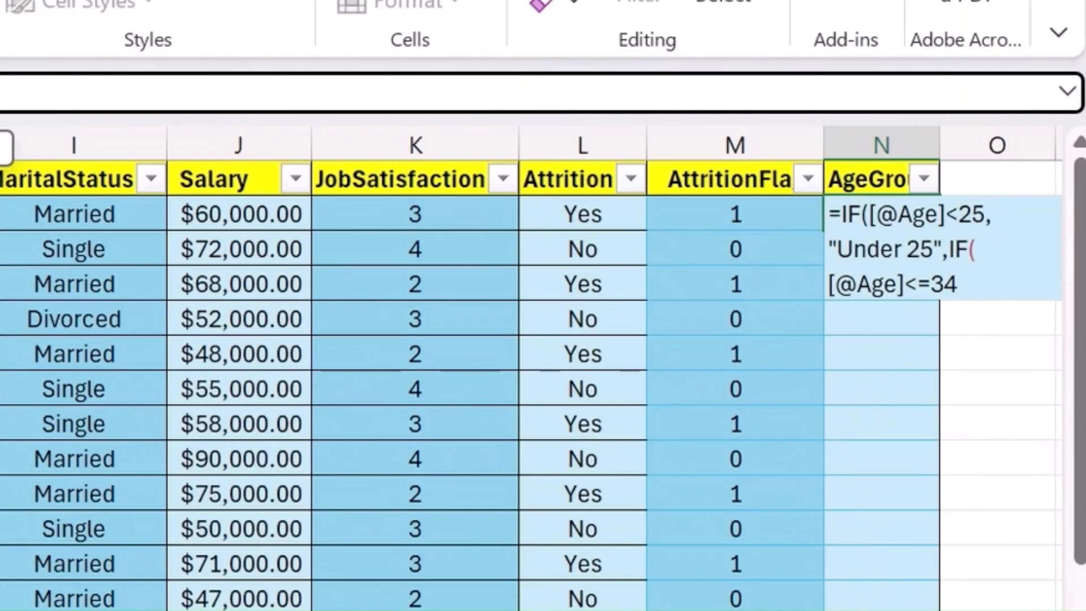
text(,)
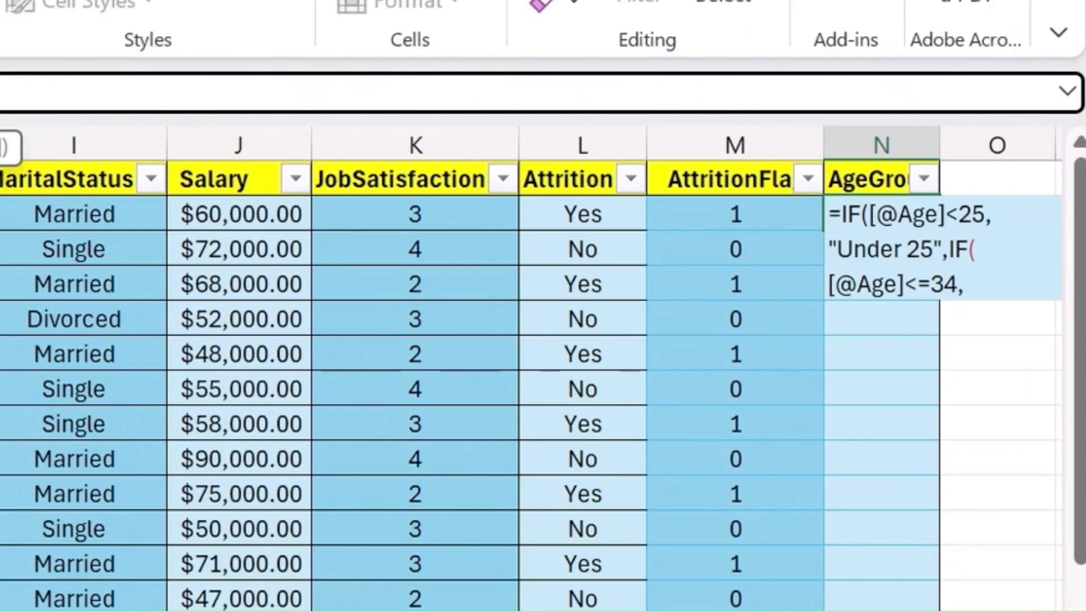
text("25-)
- Make the second IF in the N2 formula return the text "25-34" when its test is true
key(BackSpace)
text(34)
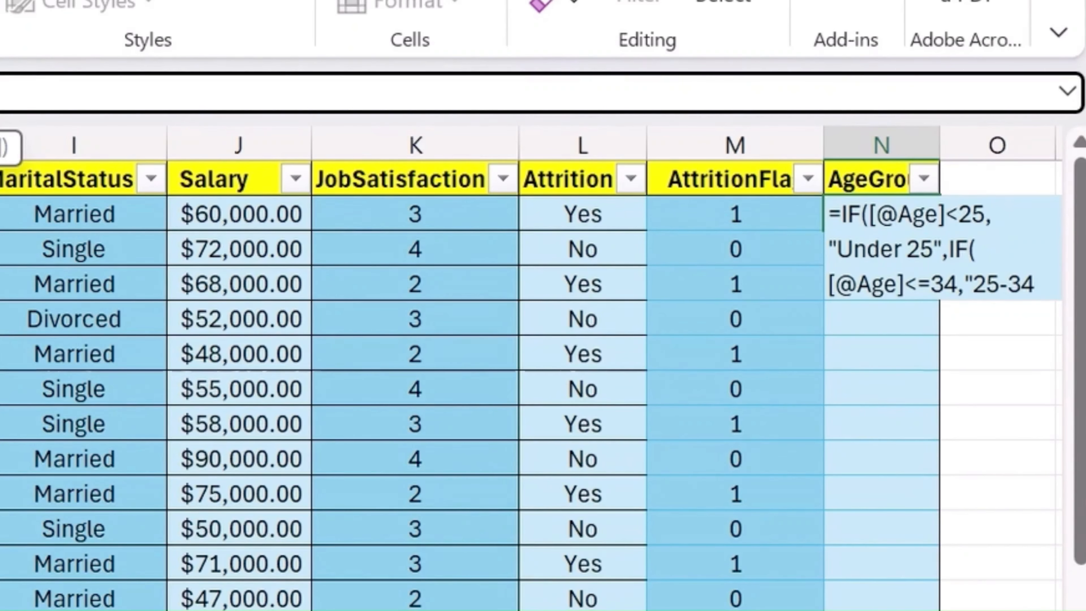
text(")
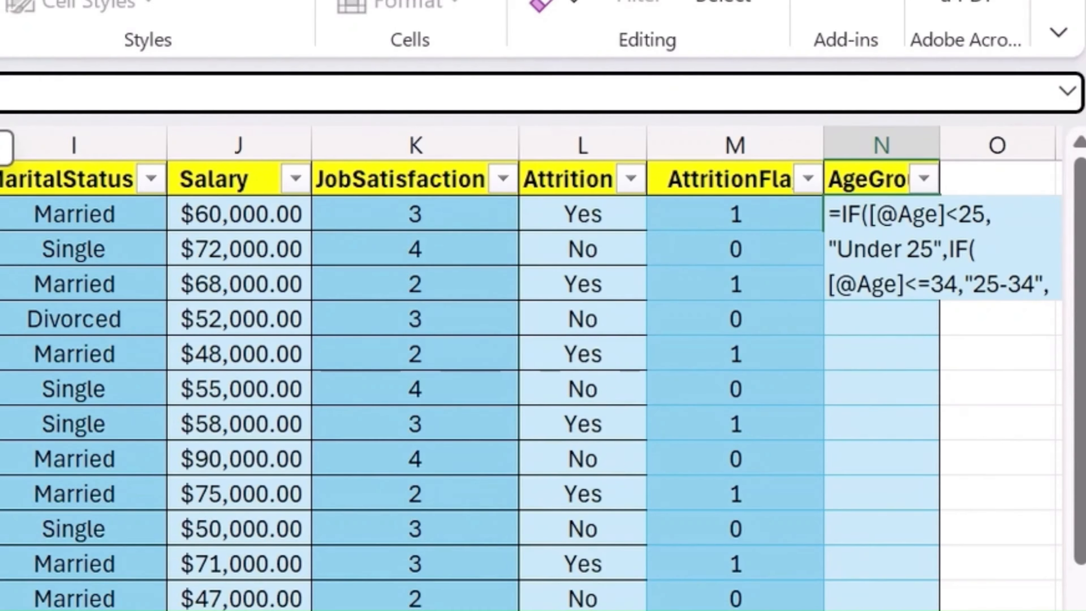
text(,)
text(IF([@Age]<=34,"25-34")
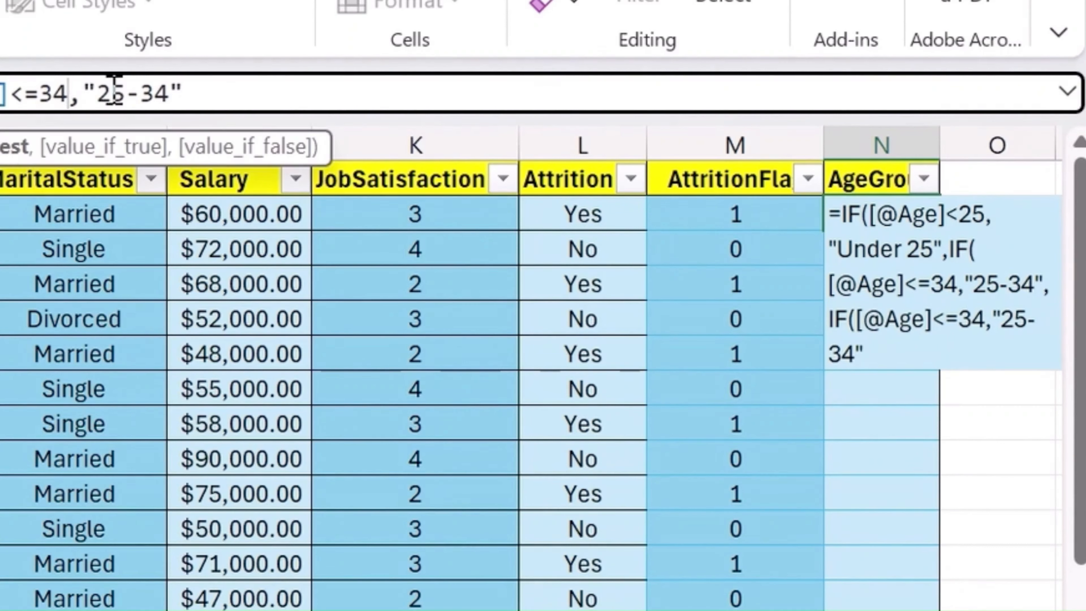
key(BackSpace)
key(BackSpace)
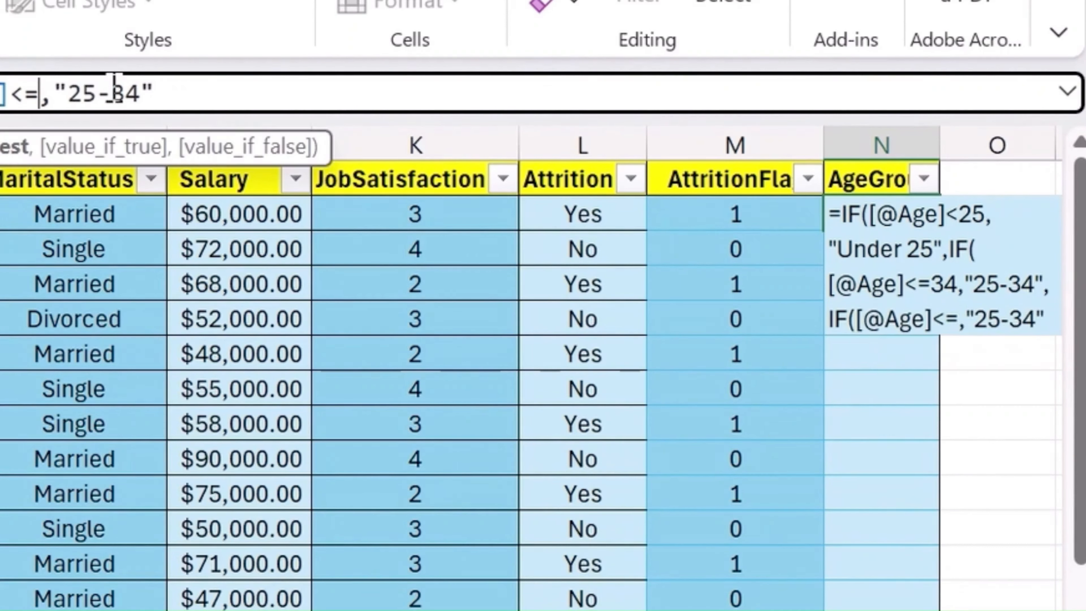
text(33)
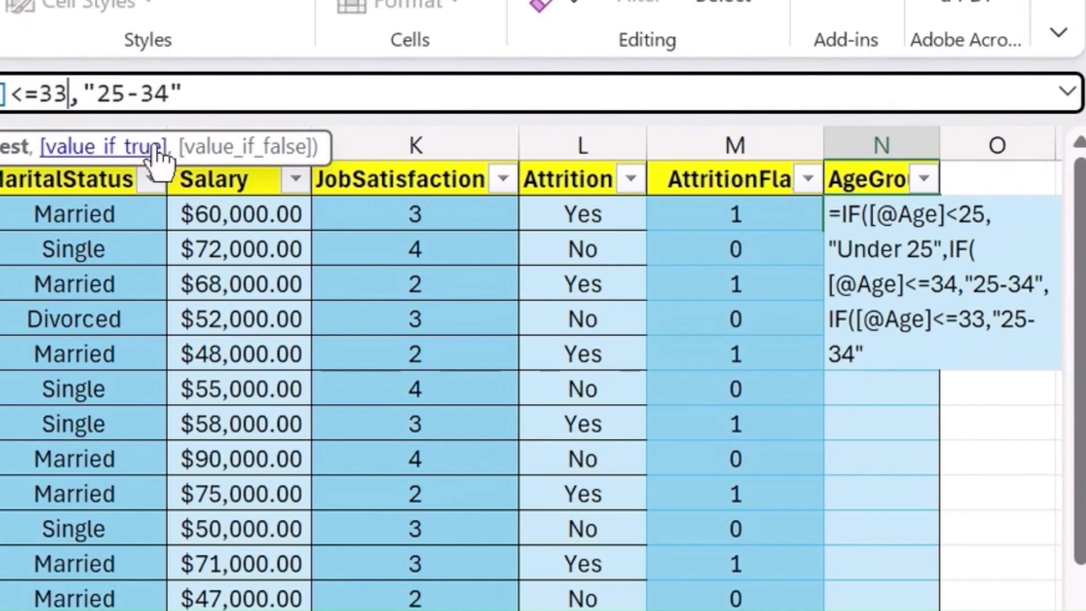
- Change the text returned by the third IF in the N2 formula to "35-44"
drag(84, 92, 125, 92)
click(111, 93)
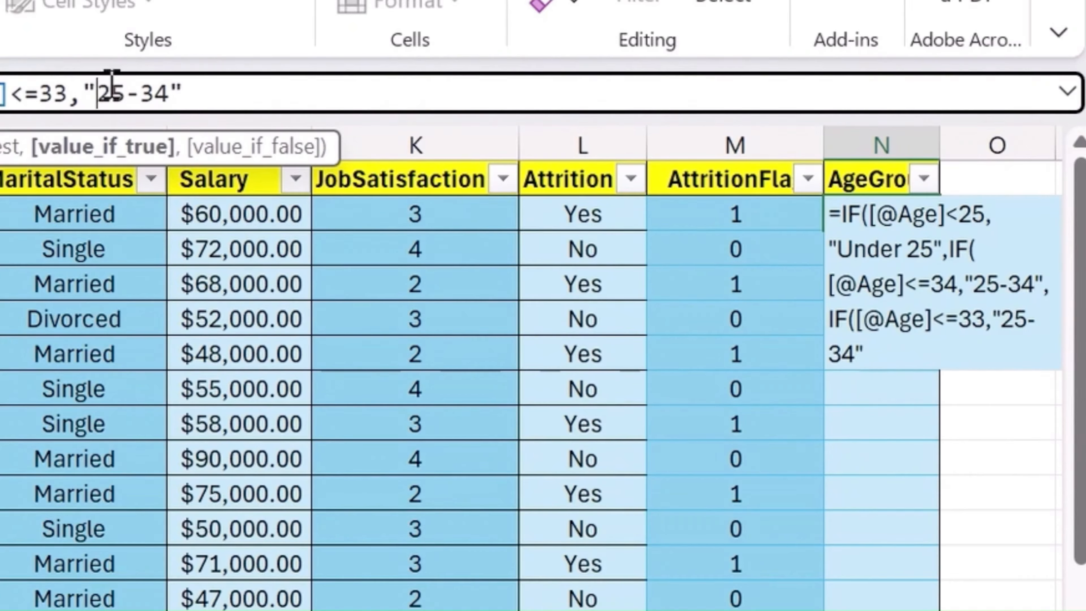
key(BackSpace)
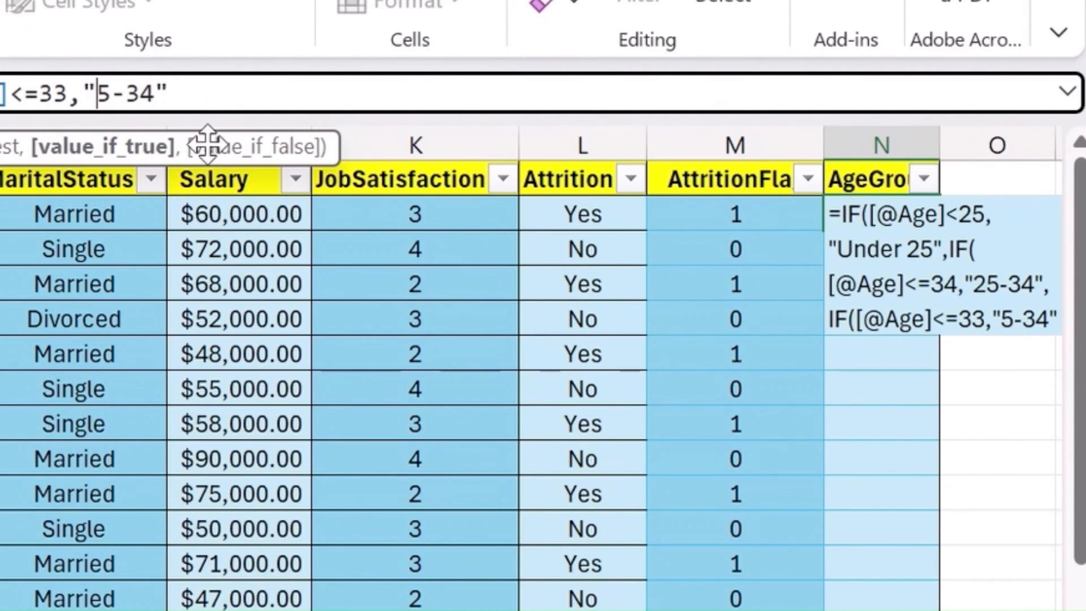
text(3)
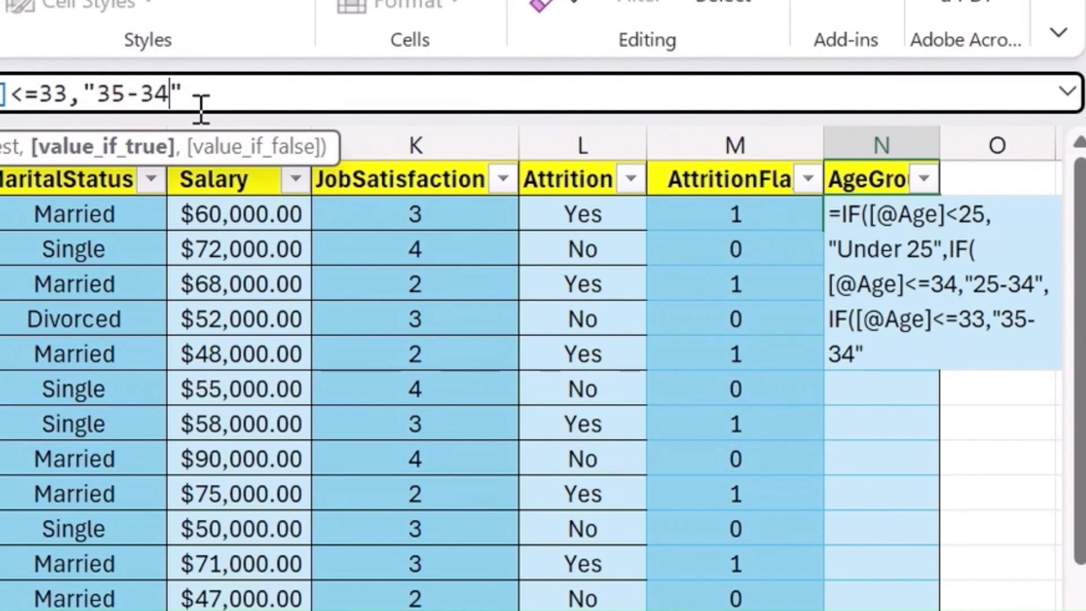
click(141, 92)
click(169, 94)
key(BackSpace)
key(BackSpace)
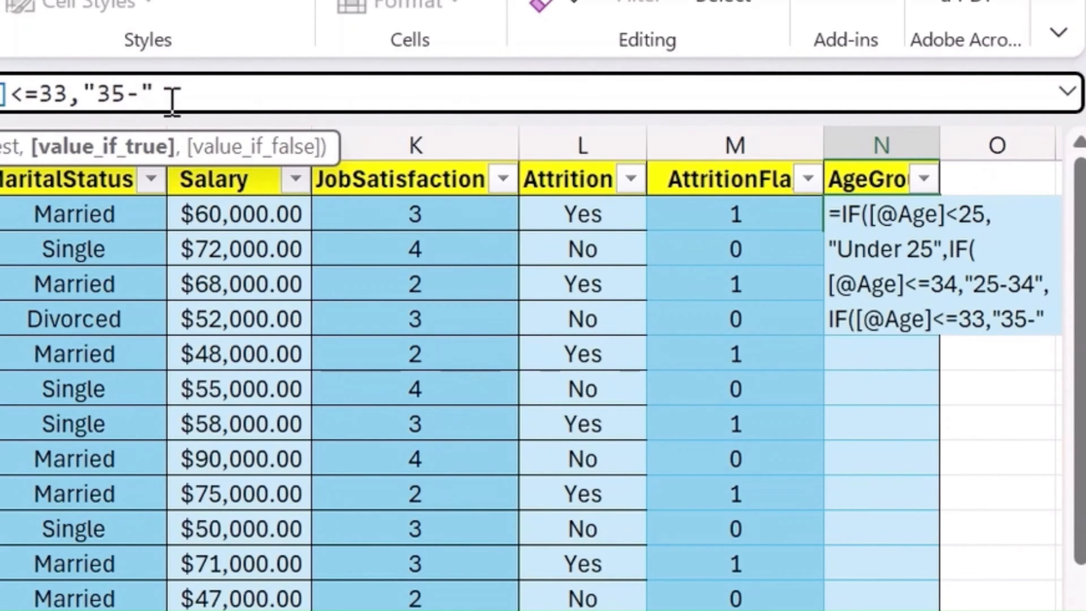
text(44)
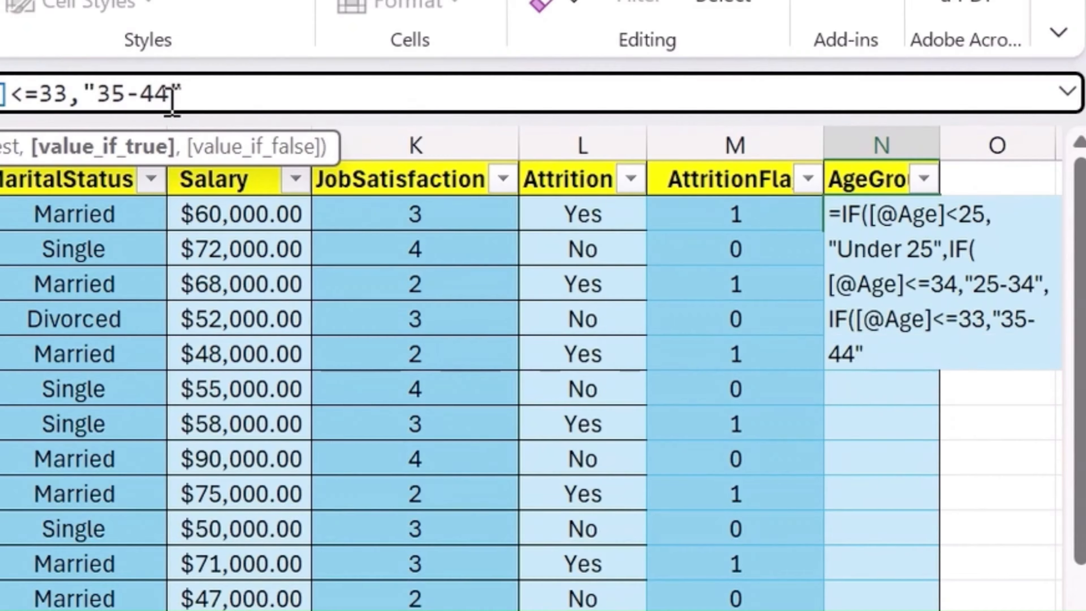
key(Right)
text(,)
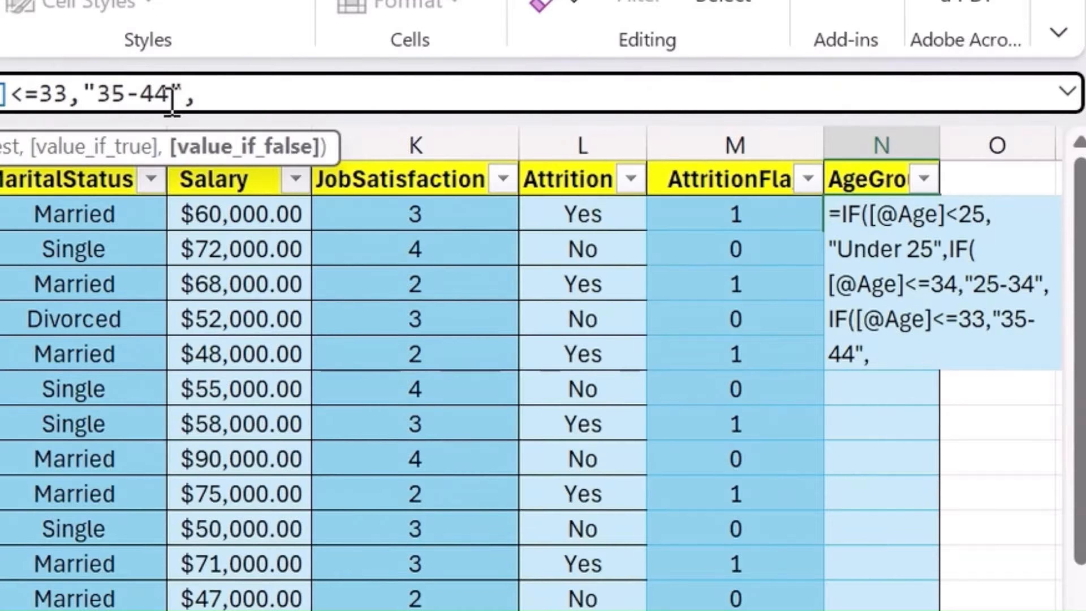
text(IF([@Age]<=34,"25-34")
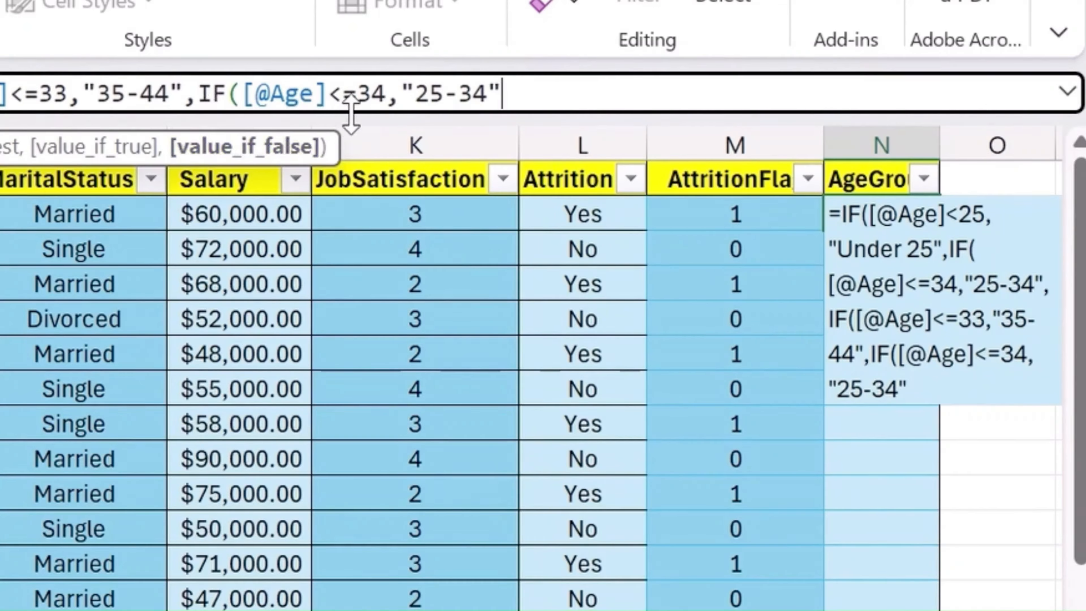
click(373, 99)
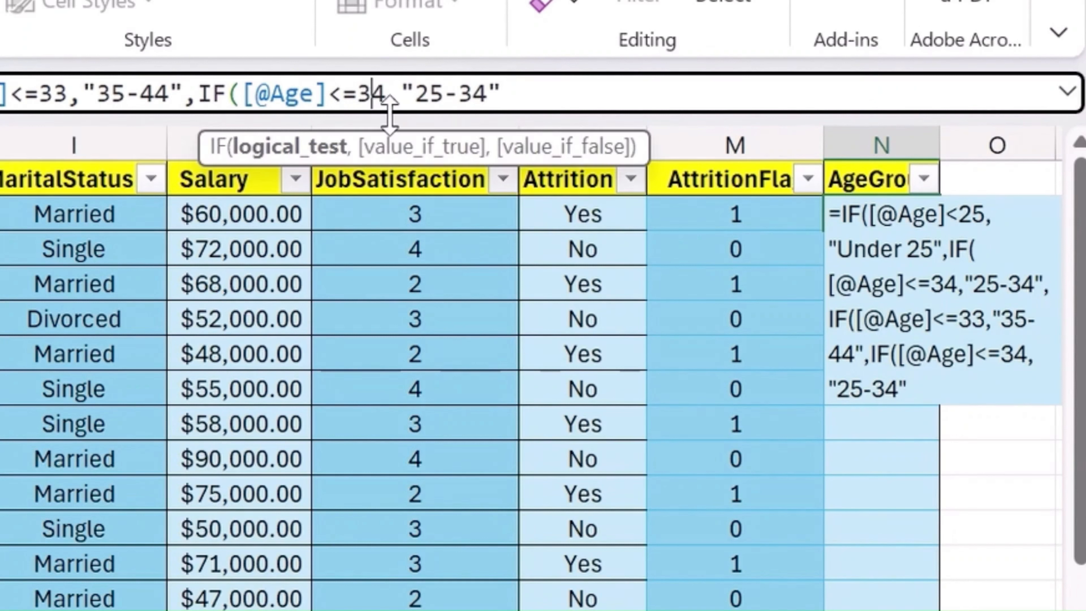
key(BackSpace)
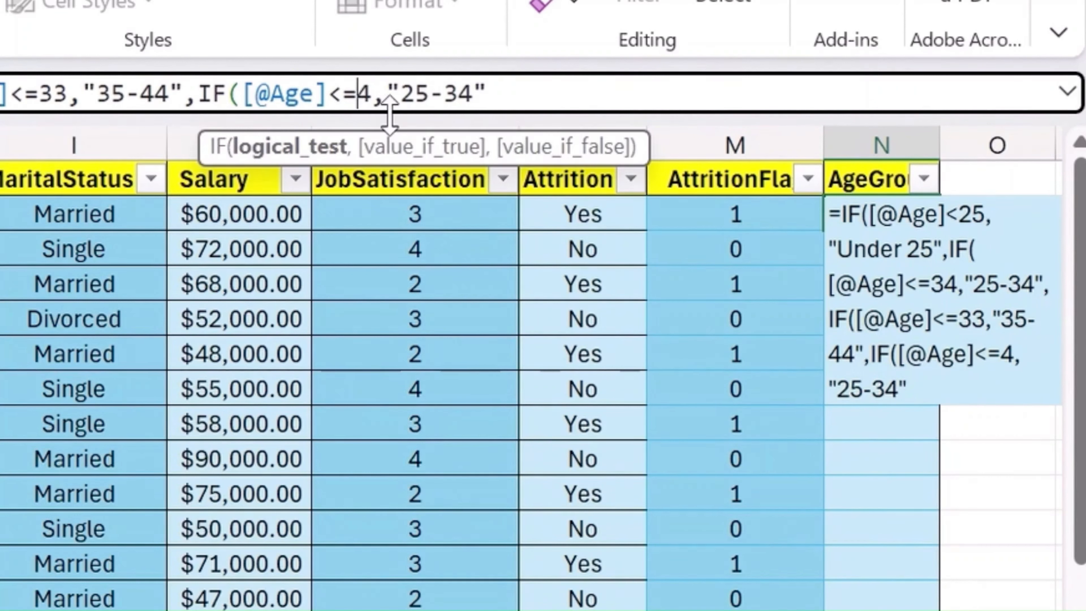
text(5)
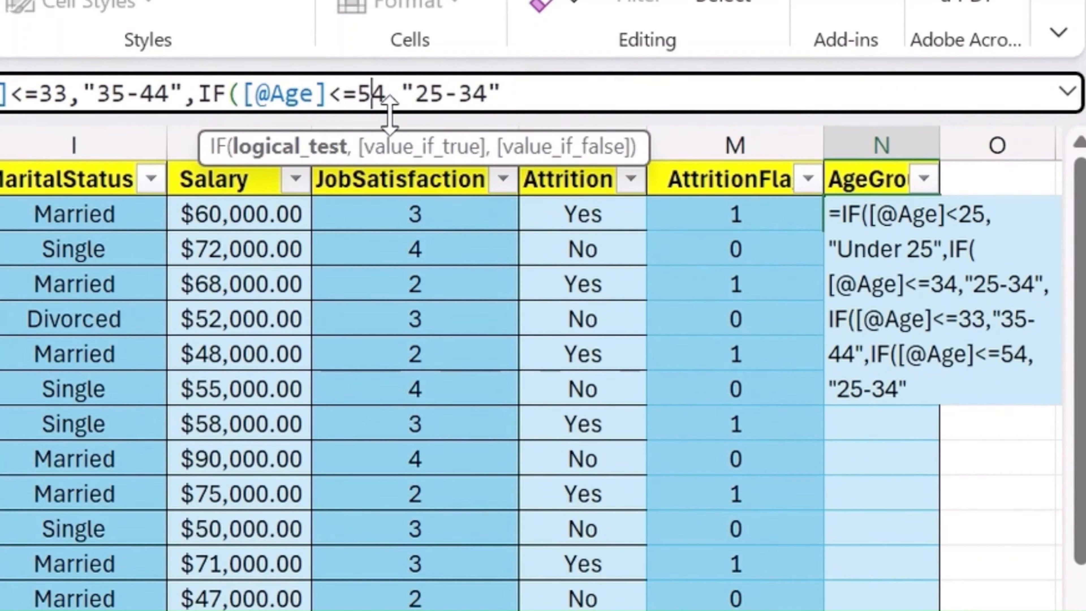
- Change the text returned by the fourth IF in the N2 formula to "45-54"
double_click(434, 91)
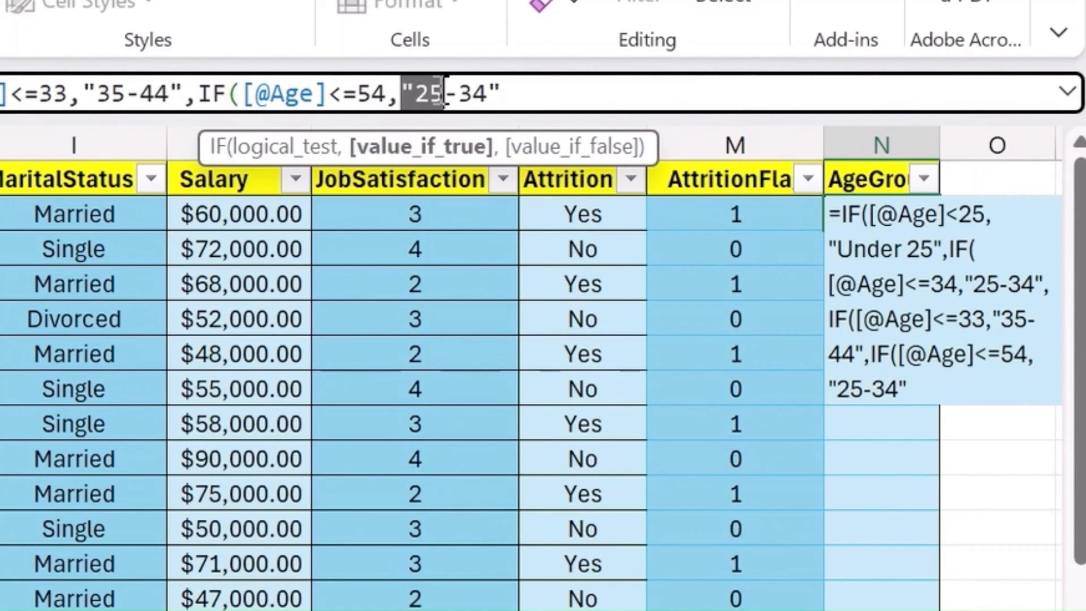
double_click(434, 91)
text("45)
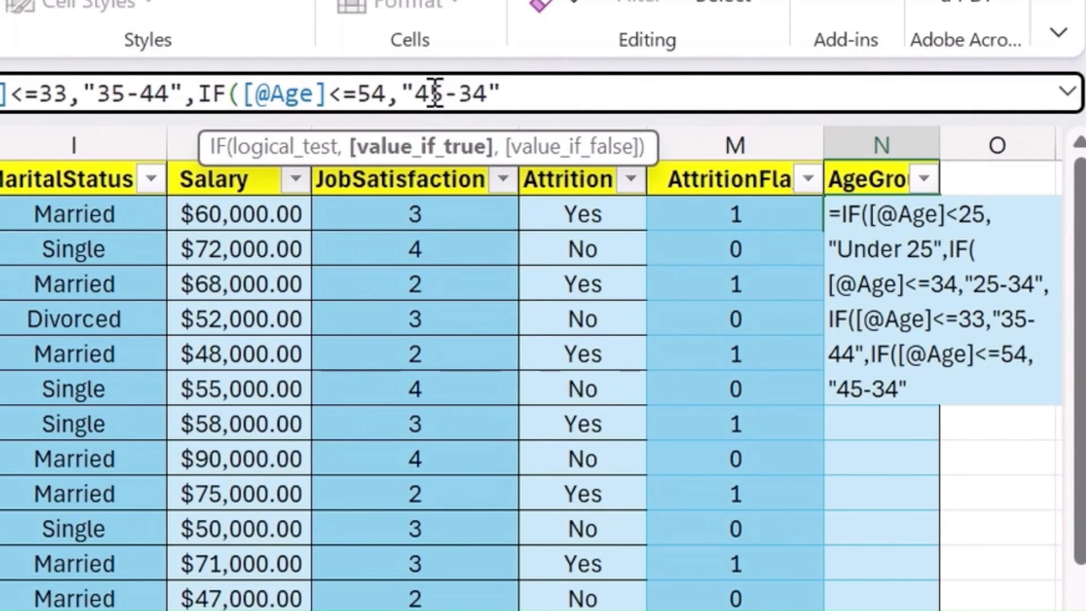
key(Right)
key(Right)
key(BackSpace)
key(Delete)
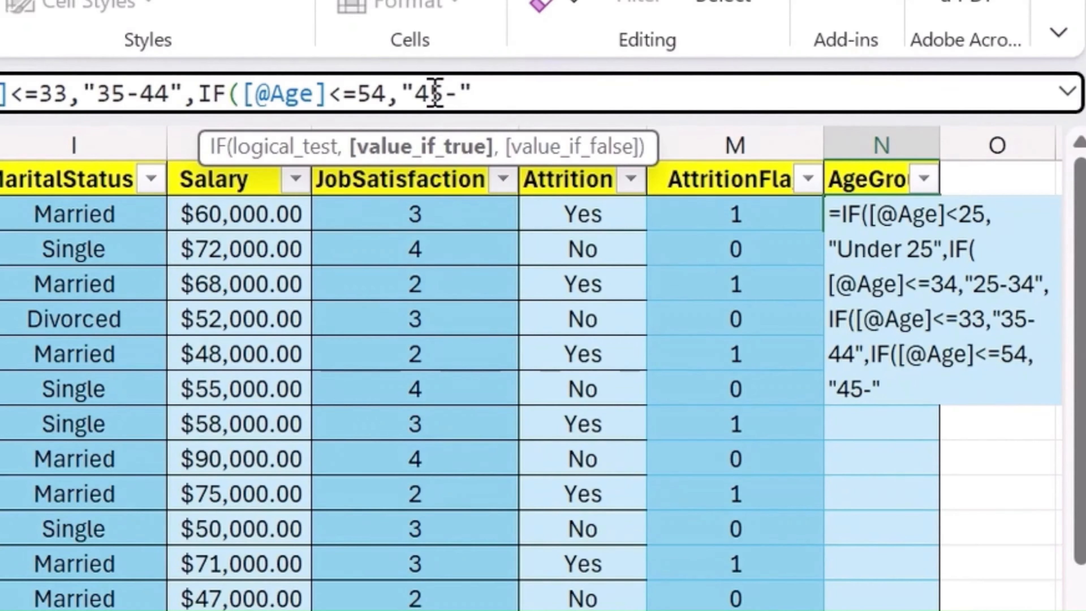
text(54)
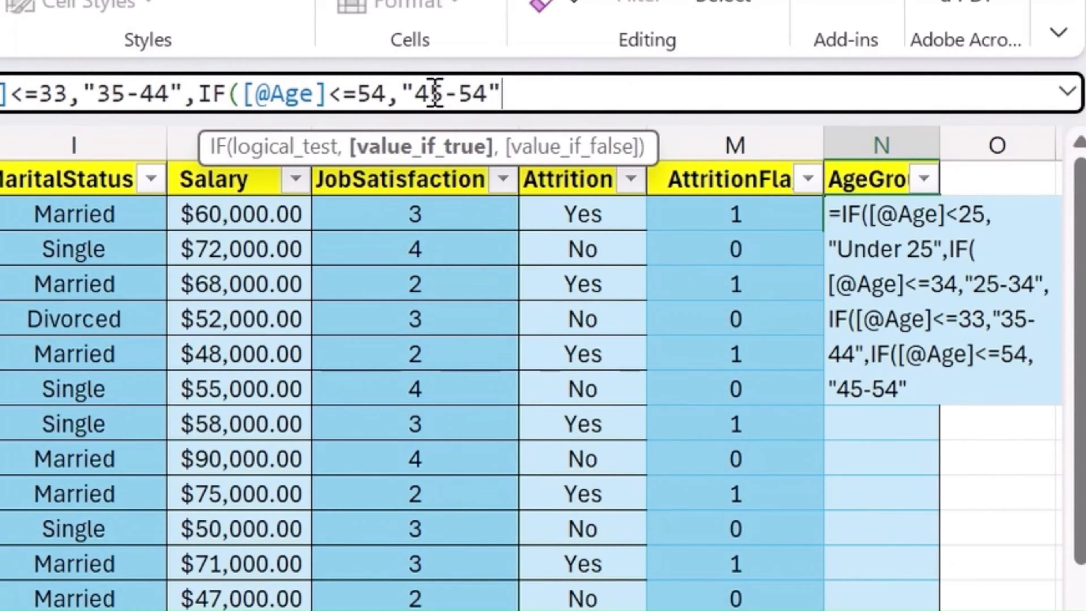
click(436, 93)
click(534, 90)
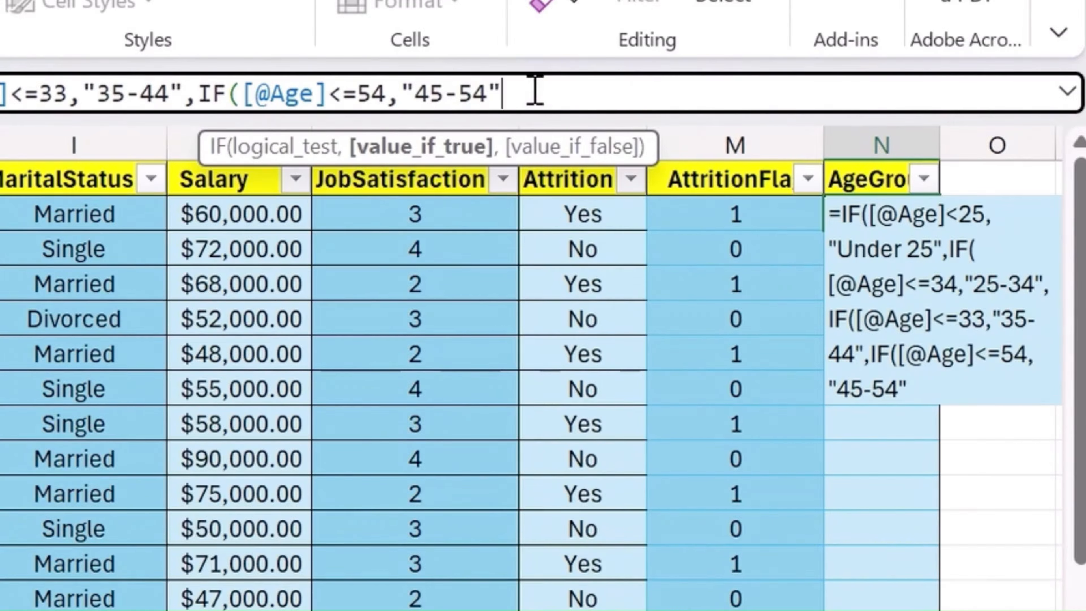
- Add "55+" as the final false result, close all four IF functions, and enter the formula to fill the AgeGroup column
text(,)
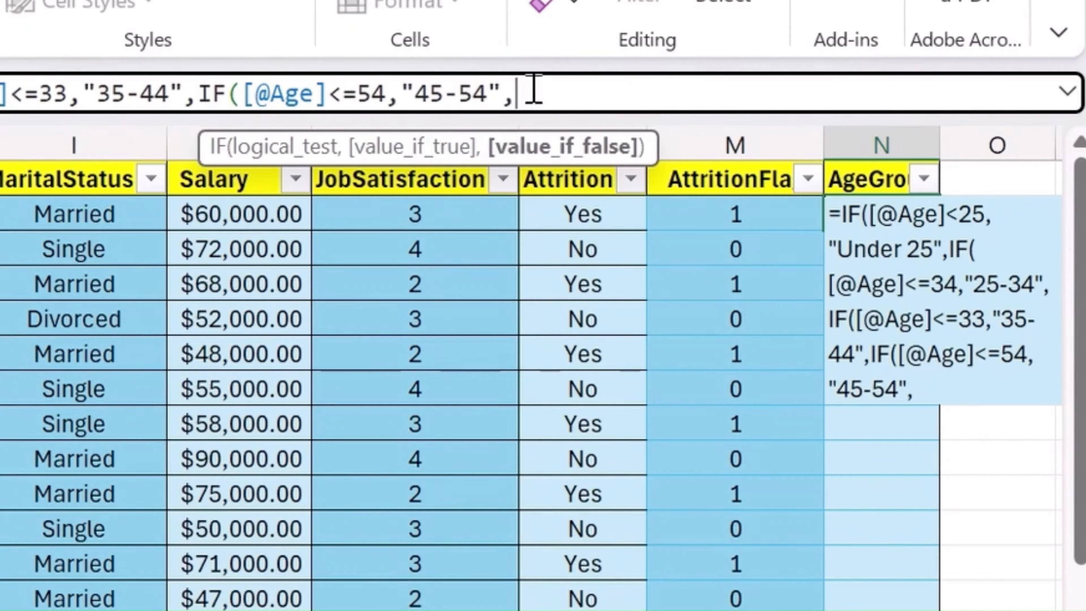
text(")
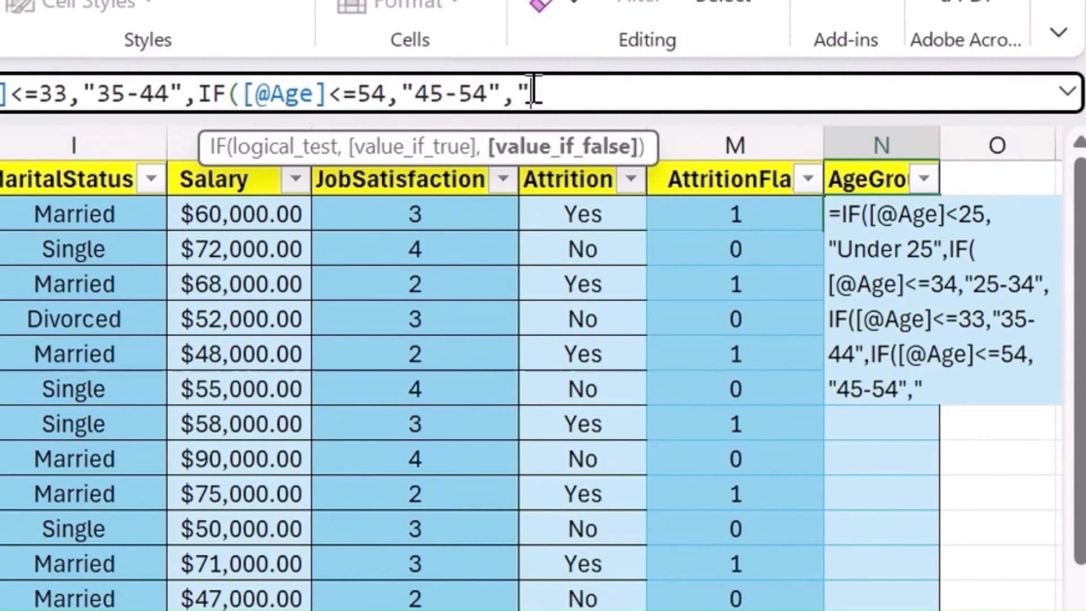
text(55+)
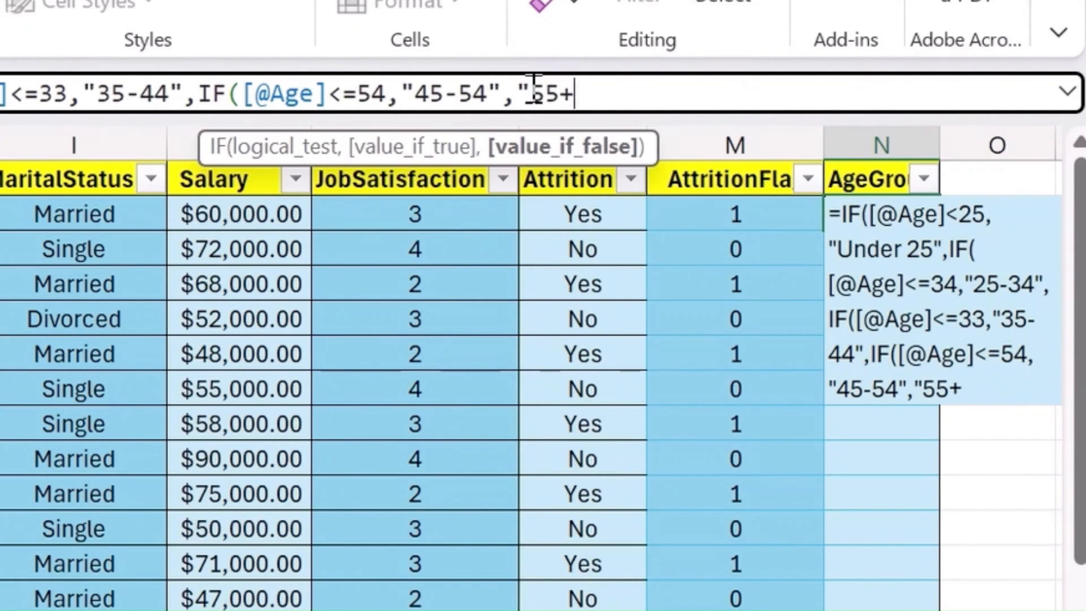
text("))))
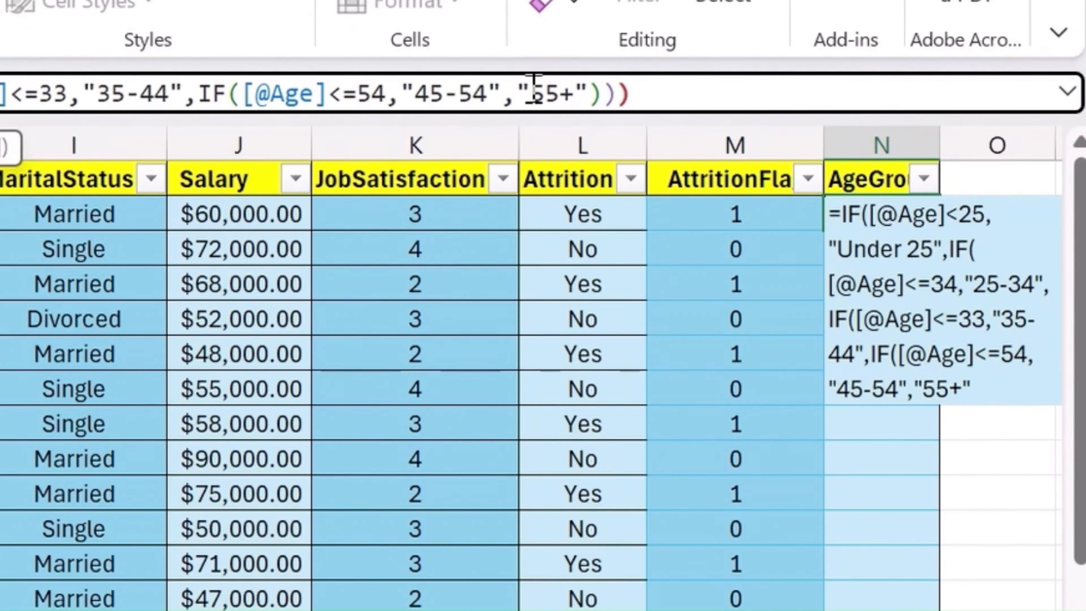
text())
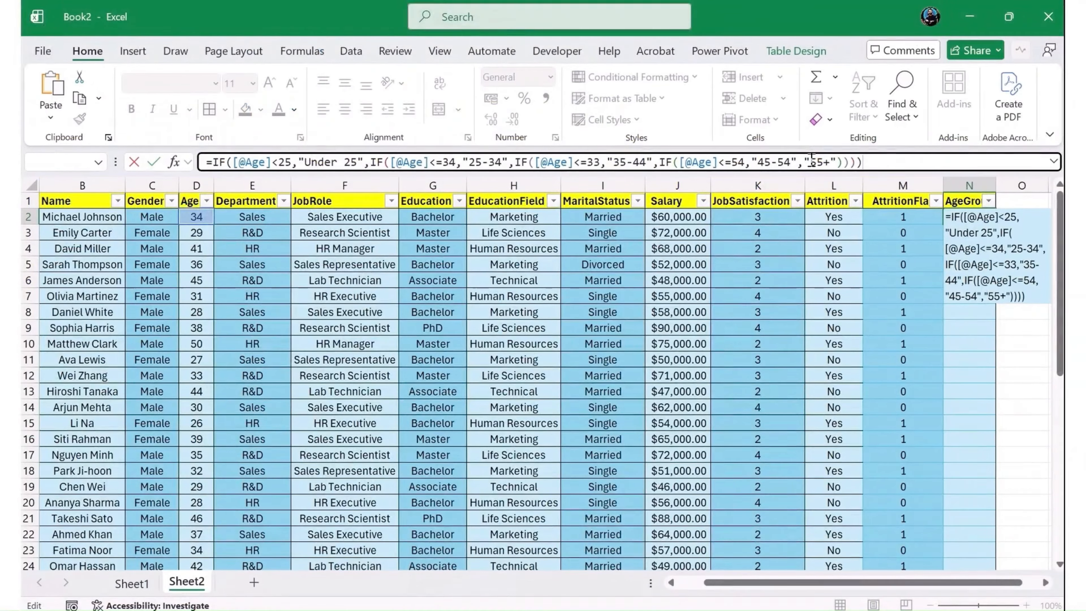
key(Return)
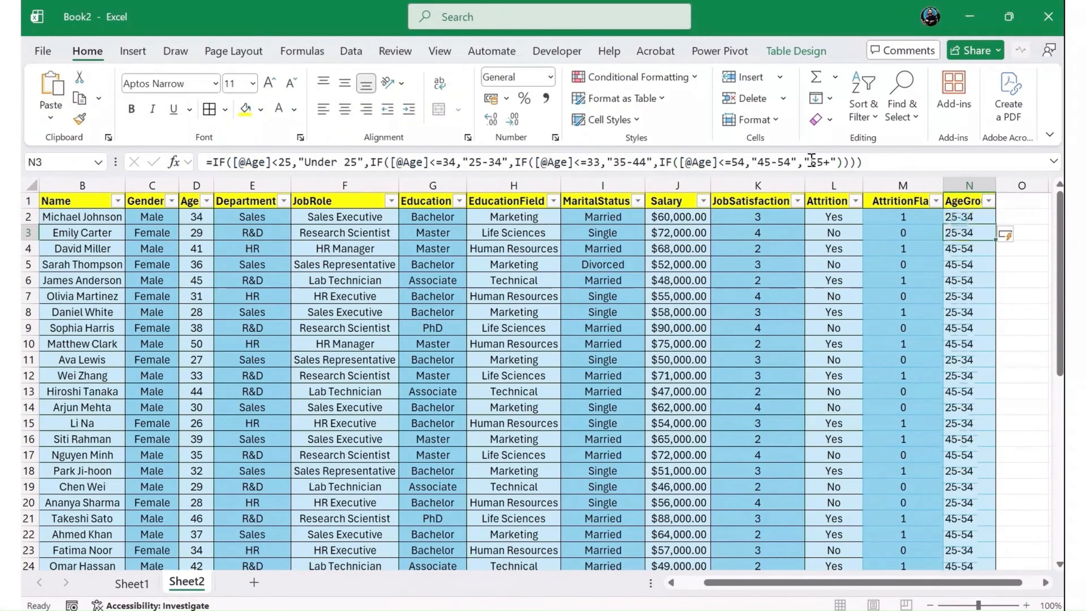
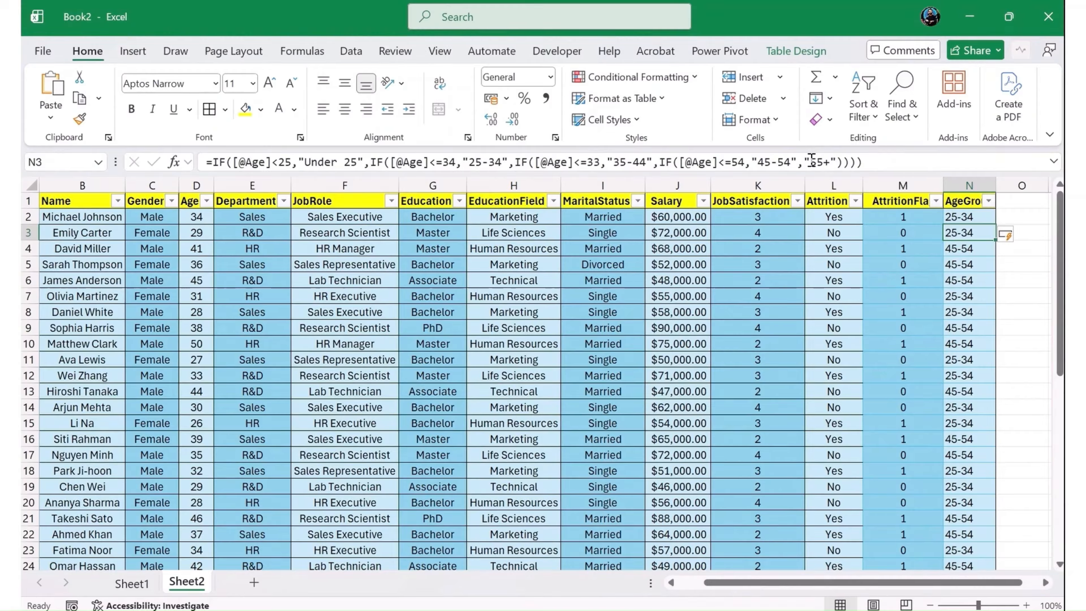
- Add a new table column with the header SalaryBand in O1, beside AgeGroup
key(Right)
key(Up)
key(Up)
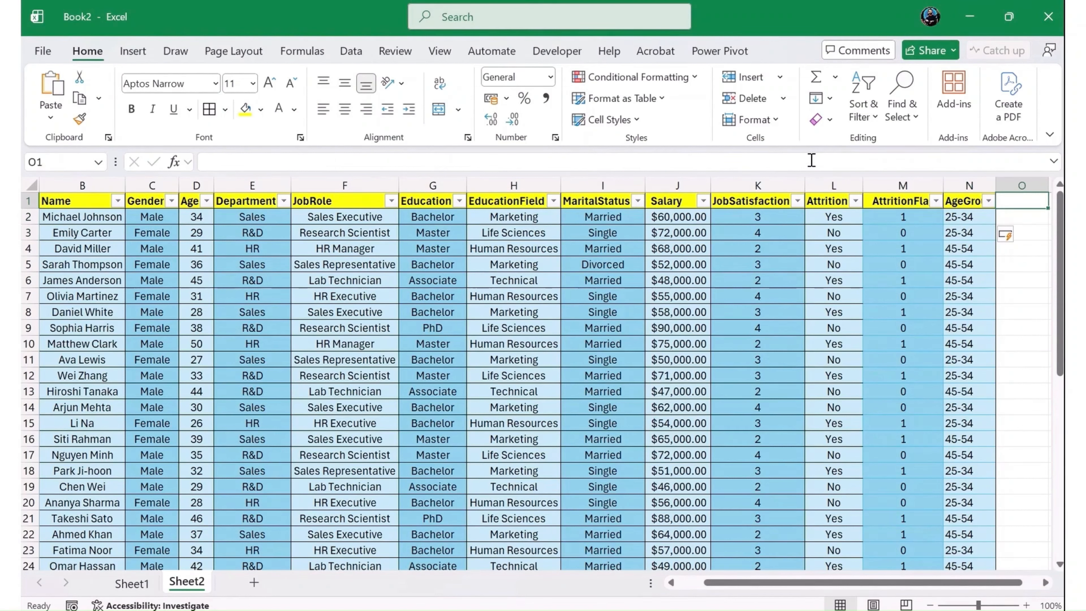
text(Salary B)
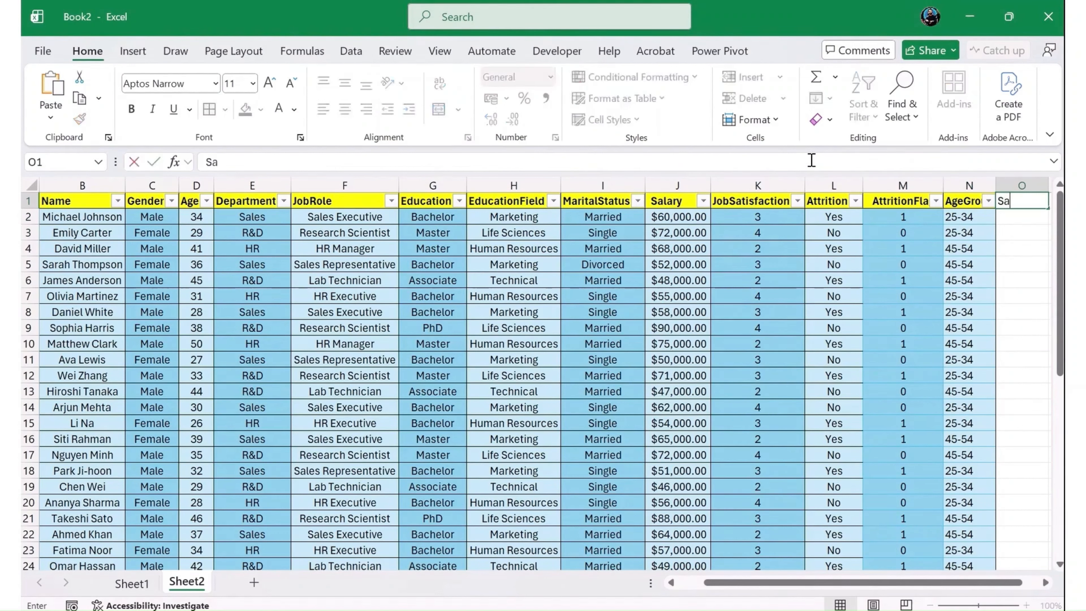
key(BackSpace)
key(BackSpace)
text(Band)
key(Return)
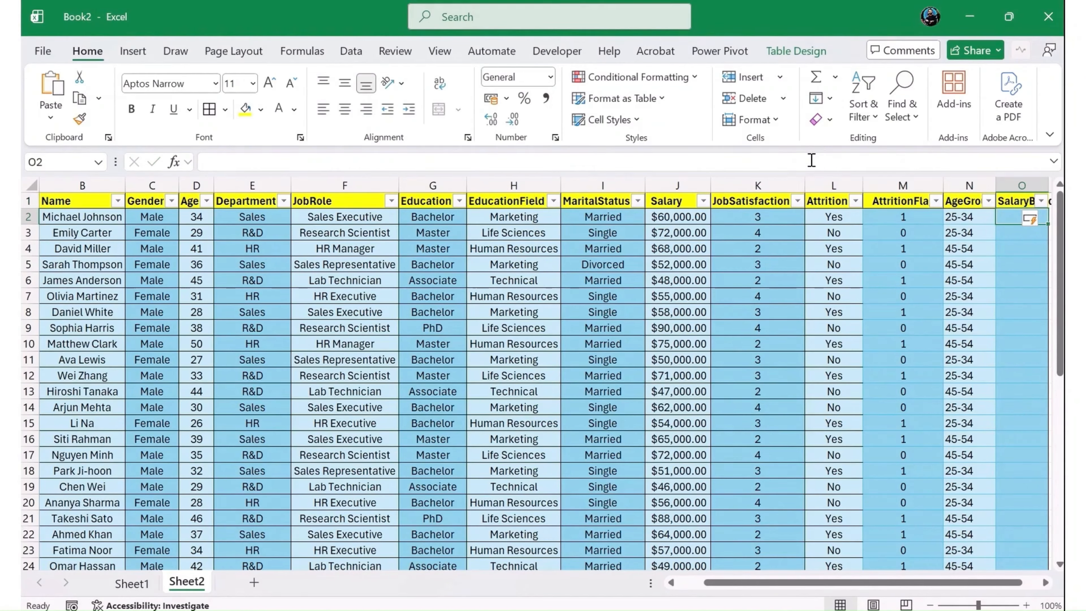
text(=IF()
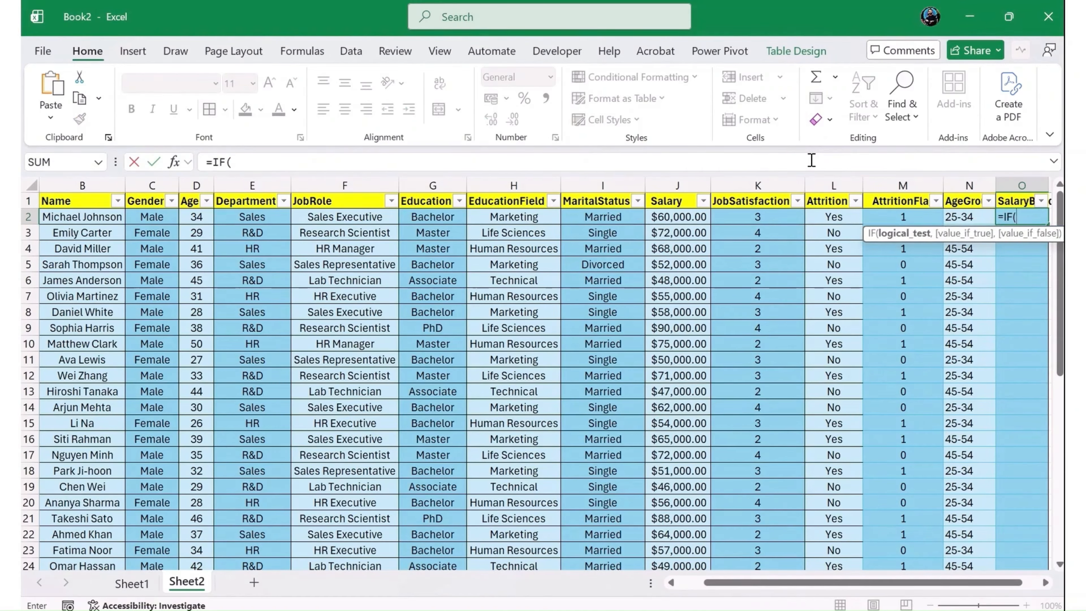
key(Left)
key(Left)
key(Left)
key(Left)
key(Left)
key(Left)
key(Left)
key(Left)
key(Left)
key(Left)
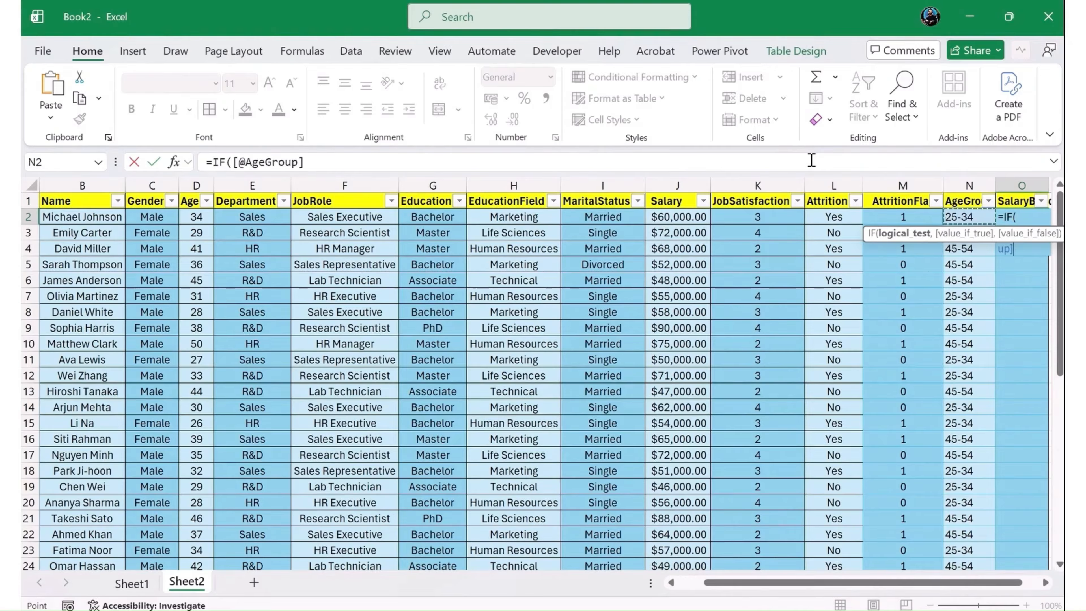
key(Left)
key(Left)
key(Right)
key(Right)
key(Right)
key(Right)
key(Right)
key(Right)
key(Right)
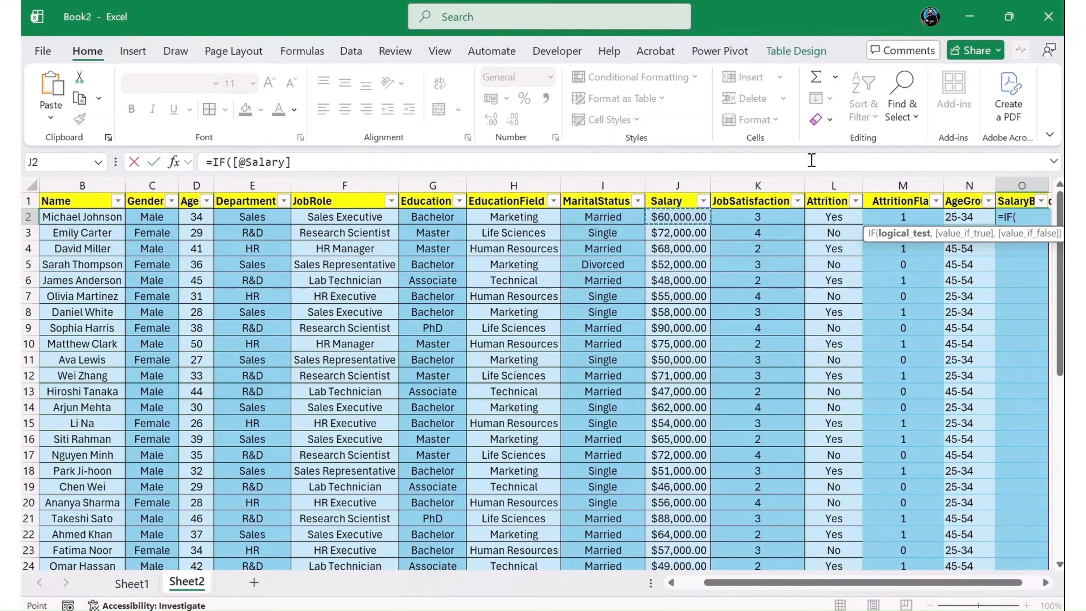
text(<)
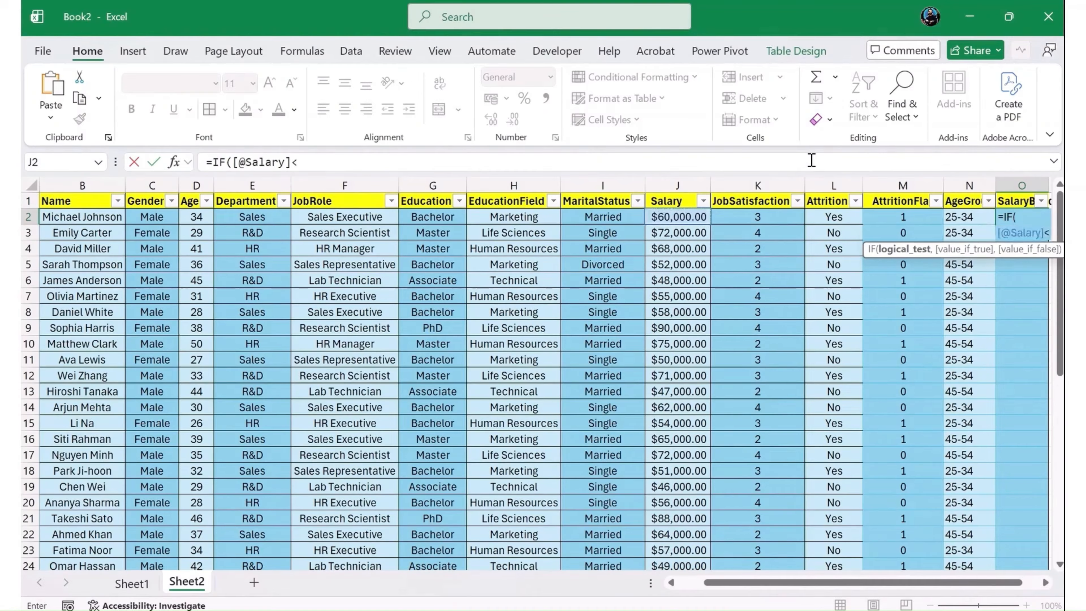
text(50000)
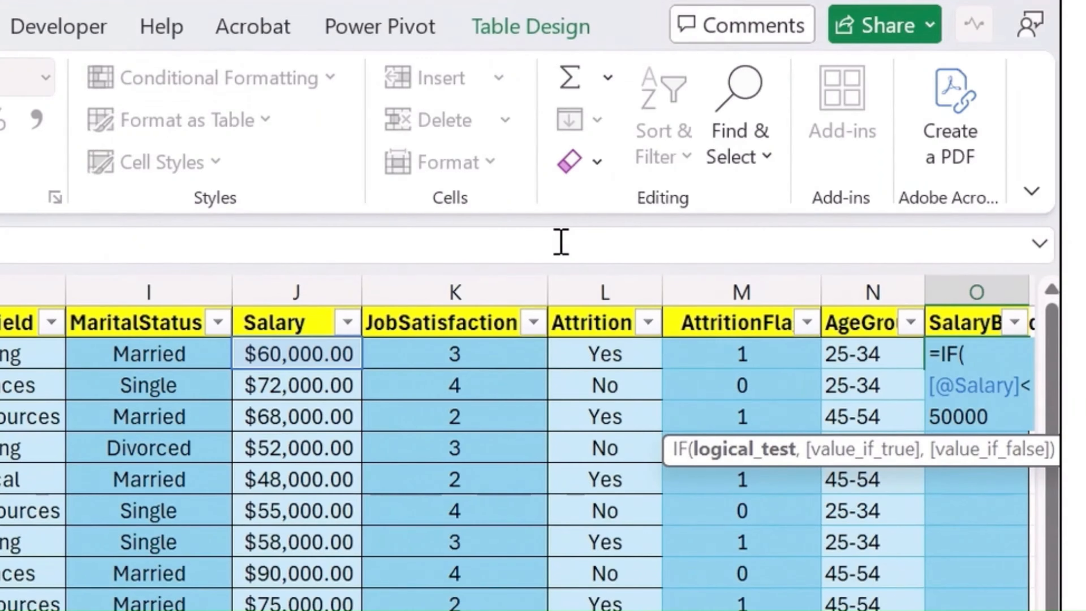
text(,)
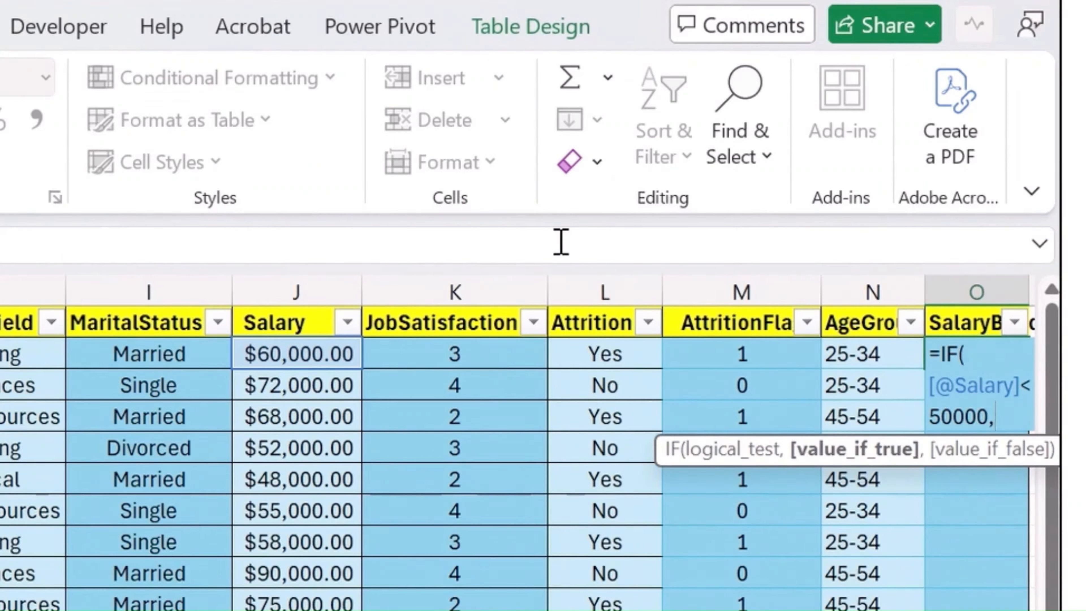
text("Low,)
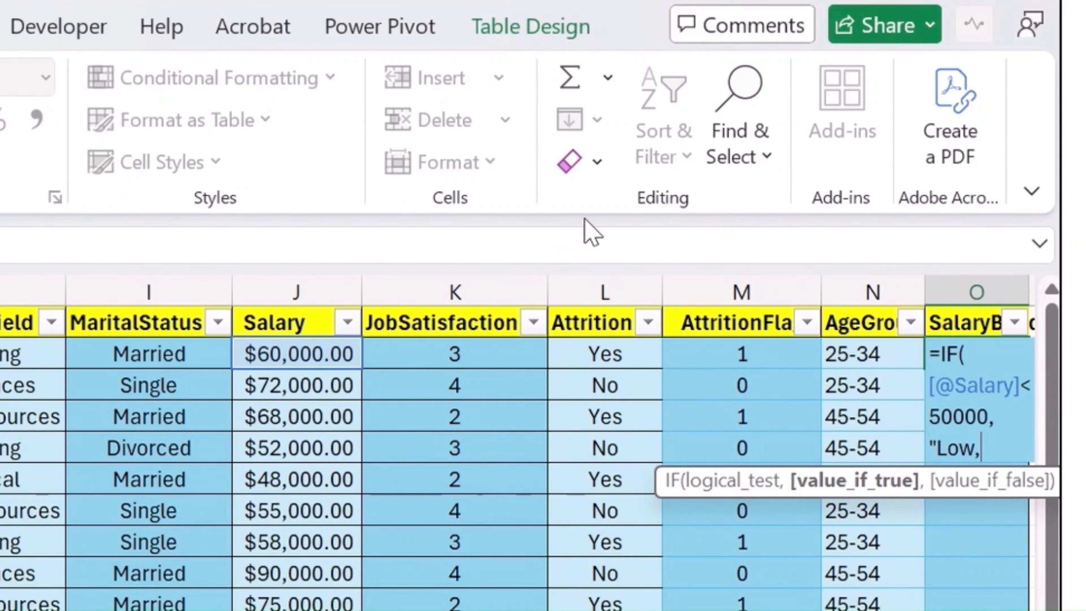
text(if)
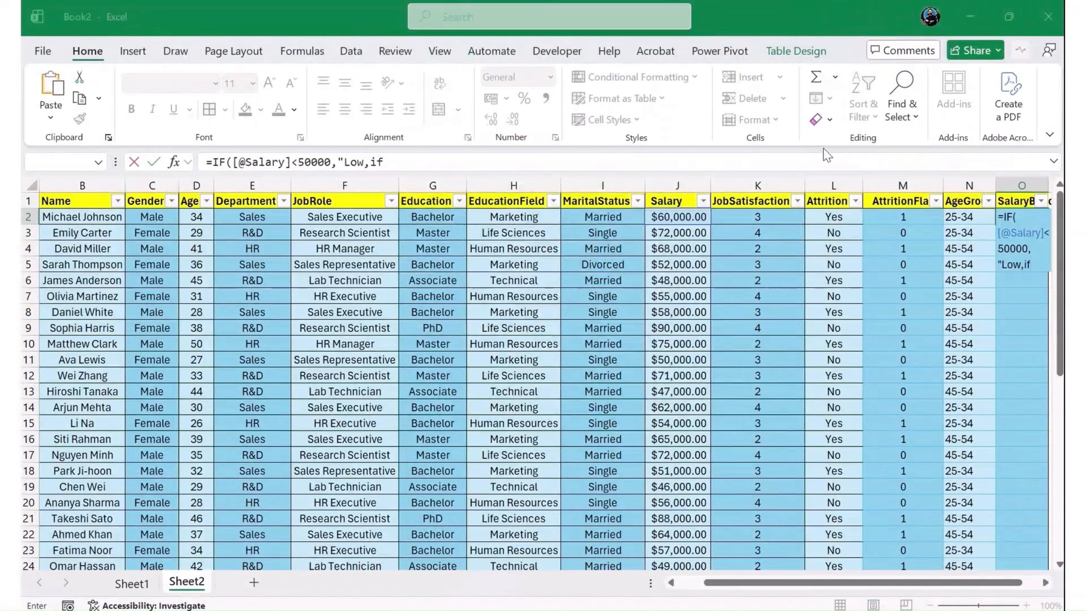
key(Return)
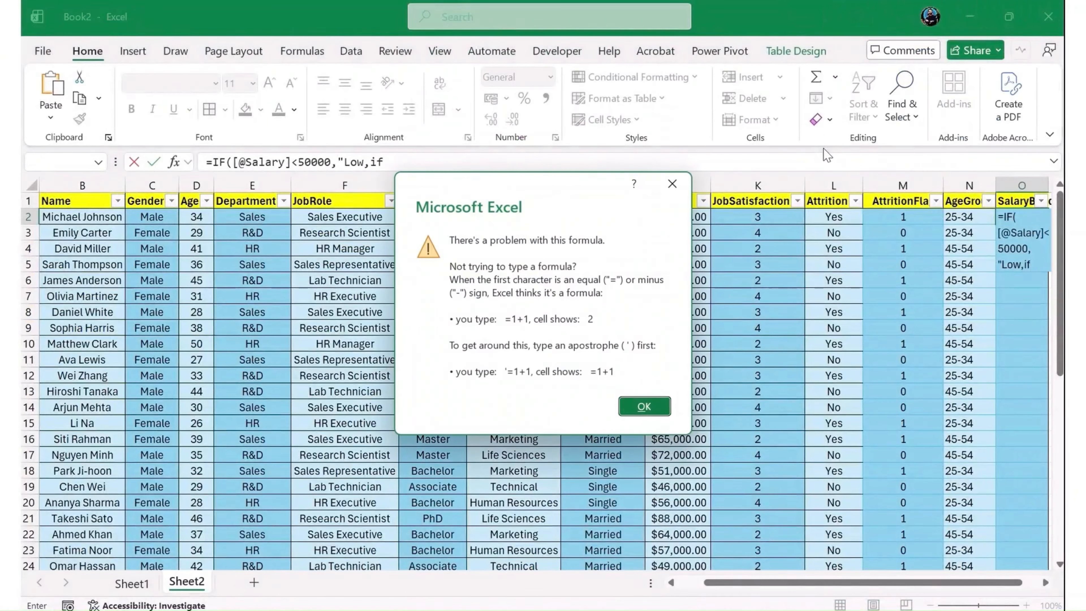
click(643, 406)
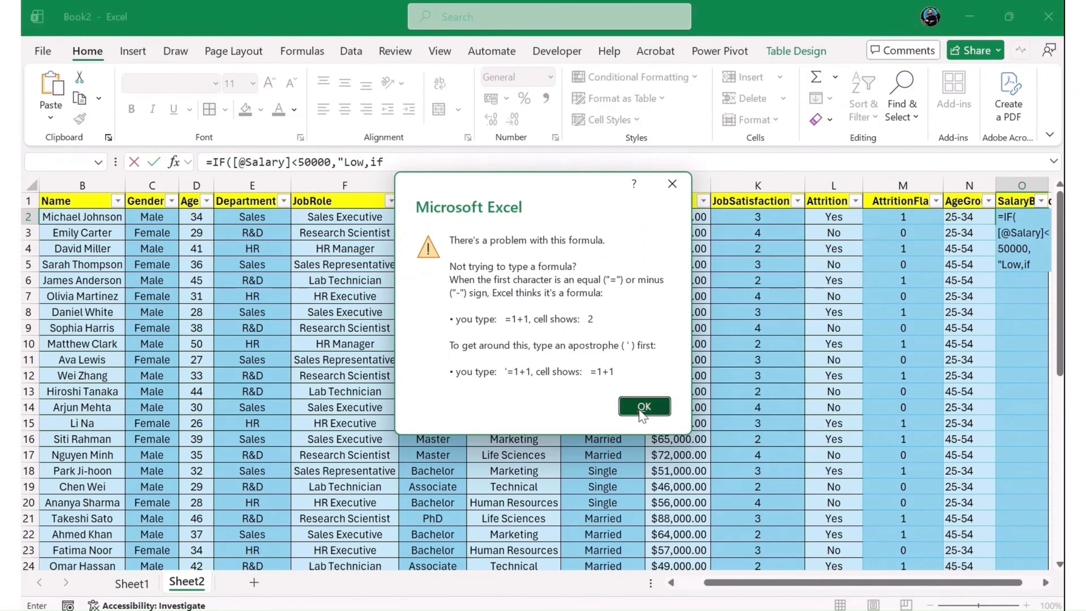
double_click(378, 162)
key(BackSpace)
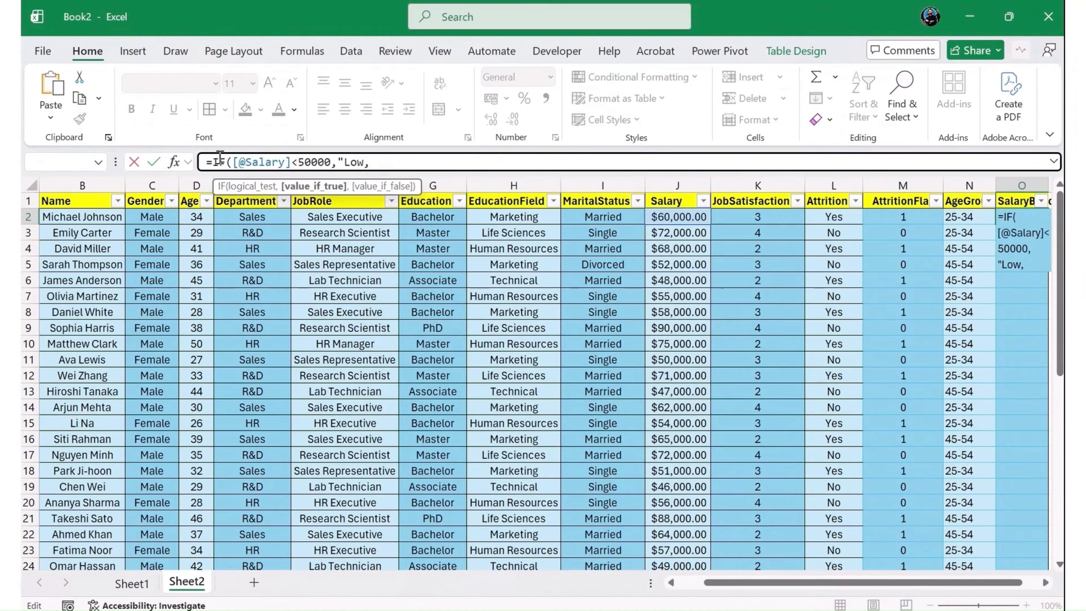
drag(212, 162, 331, 163)
key(ctrl+c)
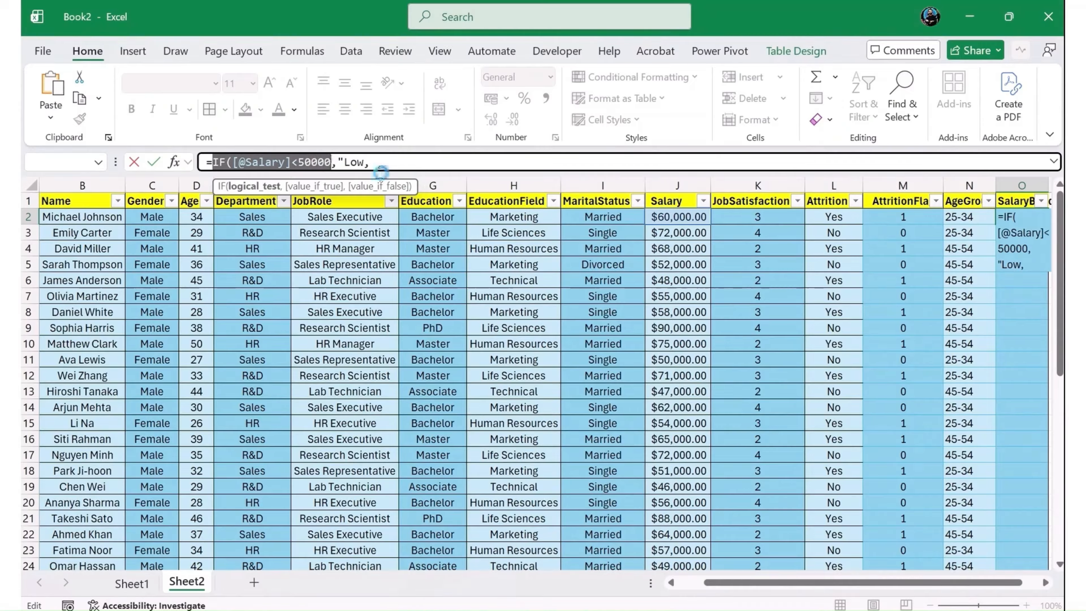
click(396, 163)
key(ctrl+v)
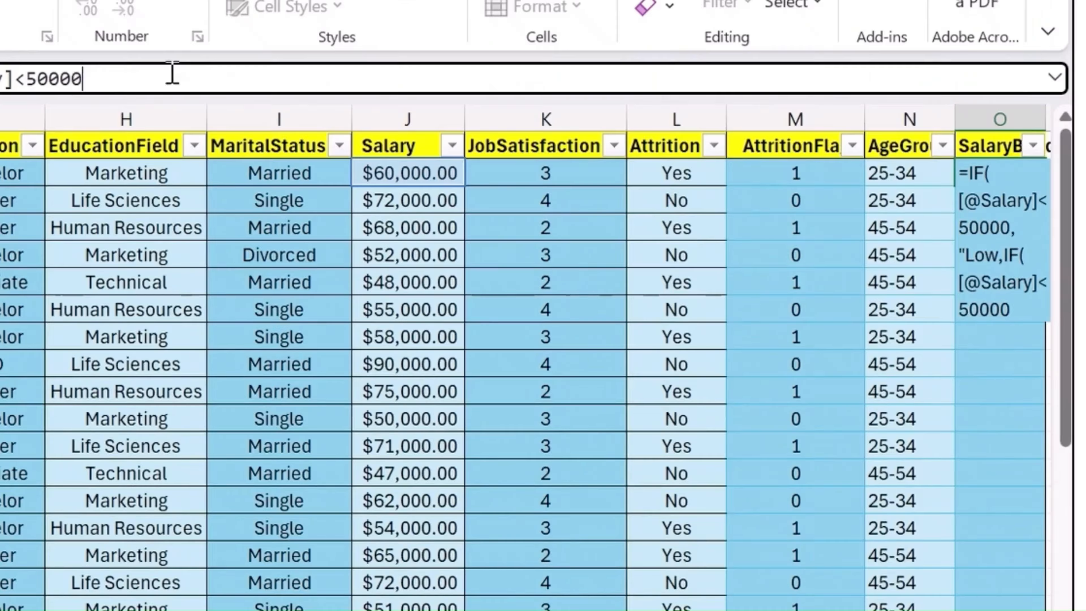
key(Left)
key(Left)
key(Left)
key(Left)
key(BackSpace)
text(7)
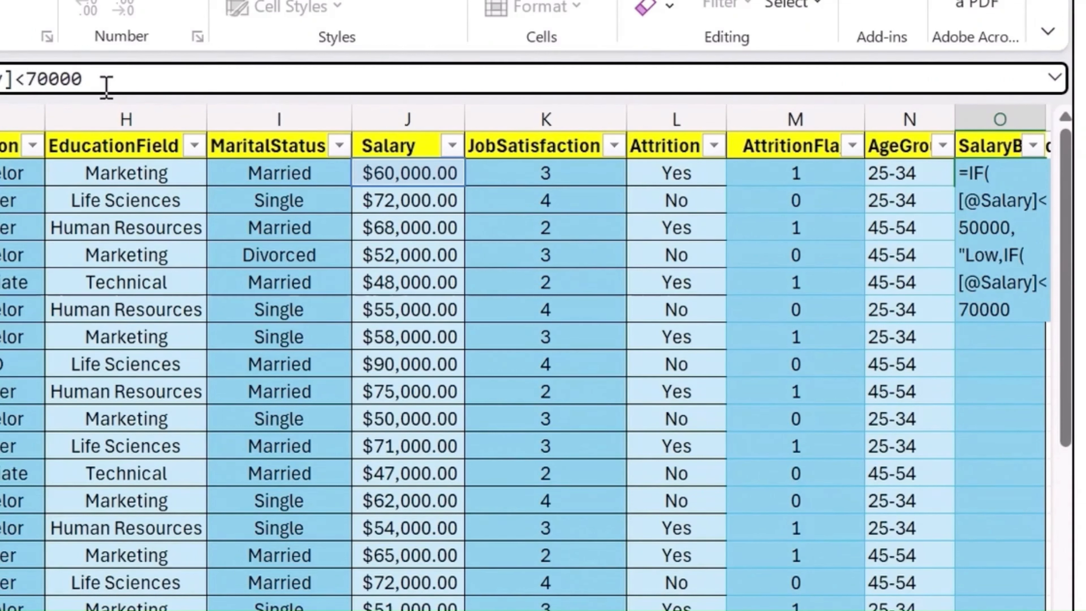
text(=)
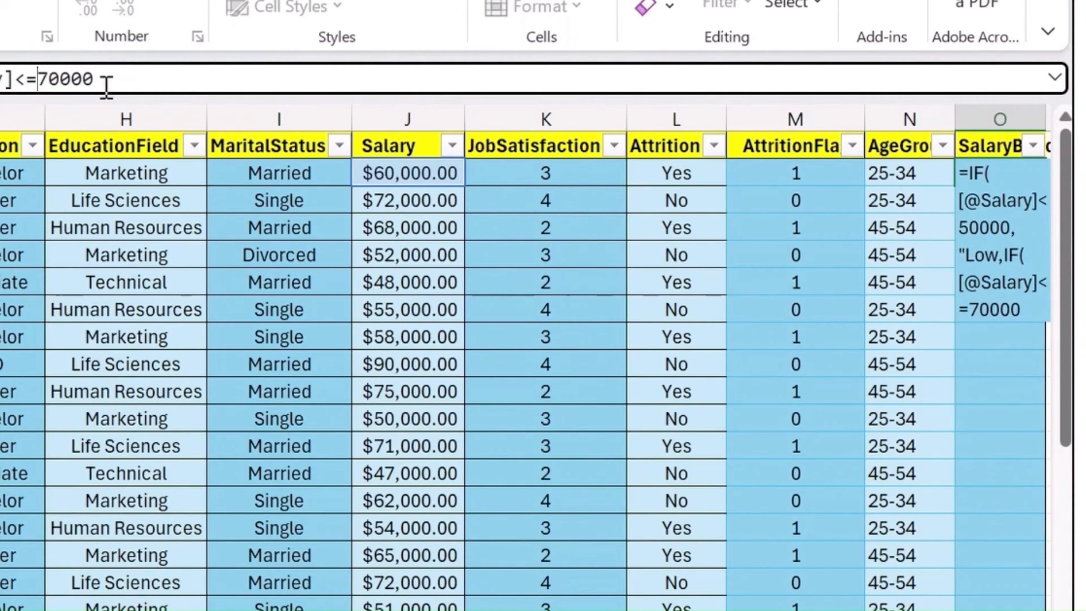
- Add "medium" as the text returned when the nested IF is true
key(Right)
key(Right)
key(Right)
text("medi)
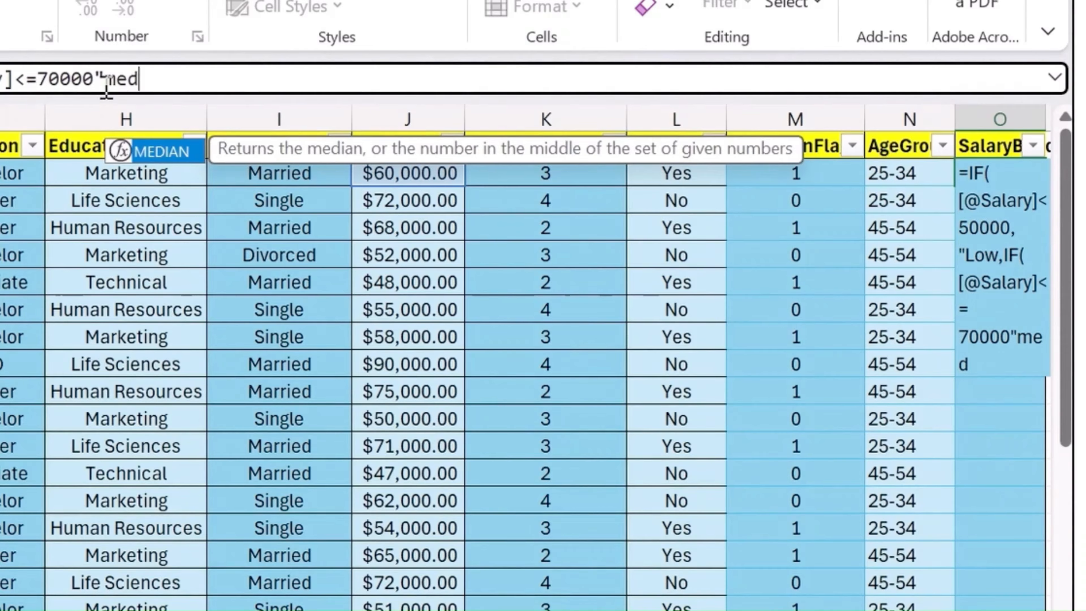
key(BackSpace)
key(BackSpace)
key(BackSpace)
key(BackSpace)
key(BackSpace)
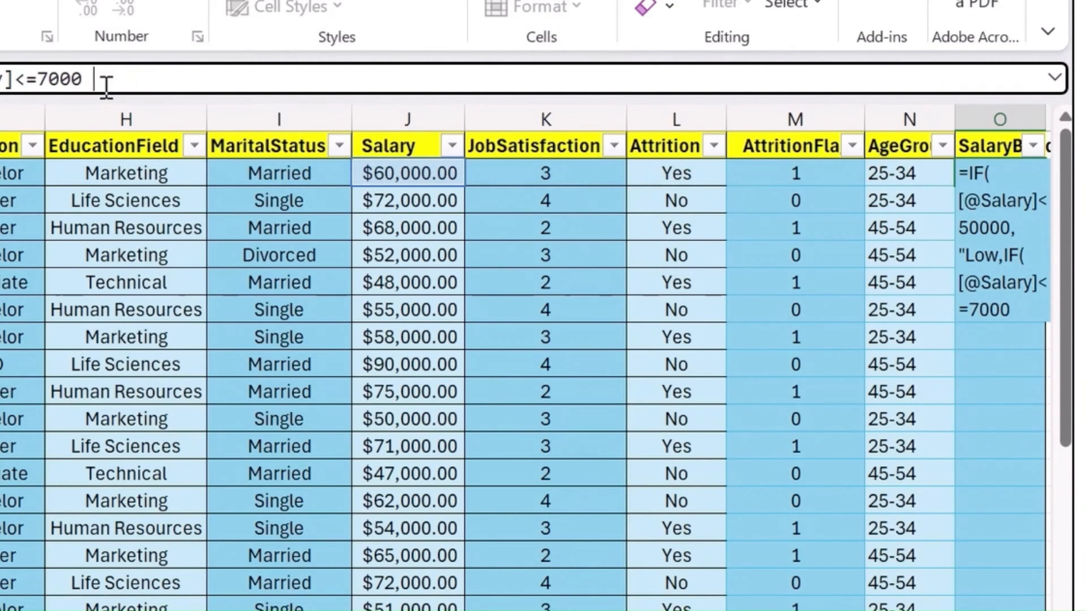
text(0,"medium)
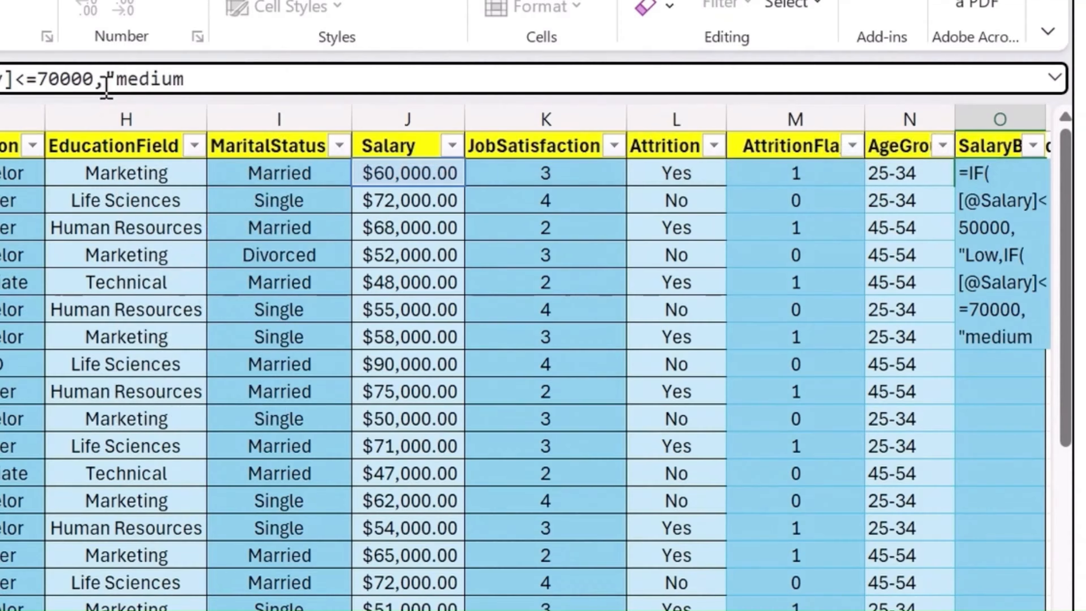
text(","High)
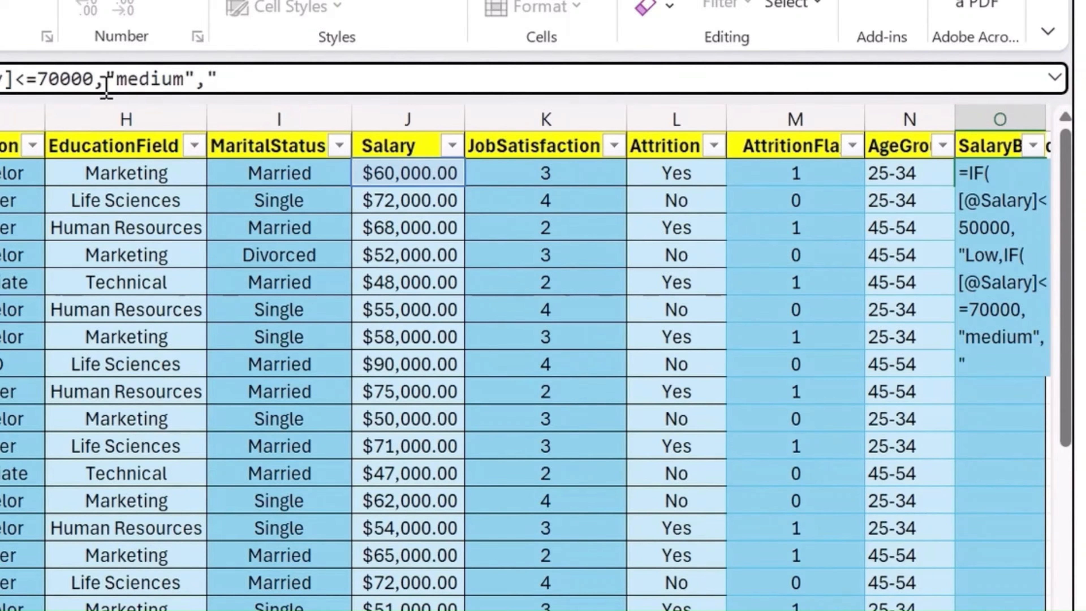
text(")))
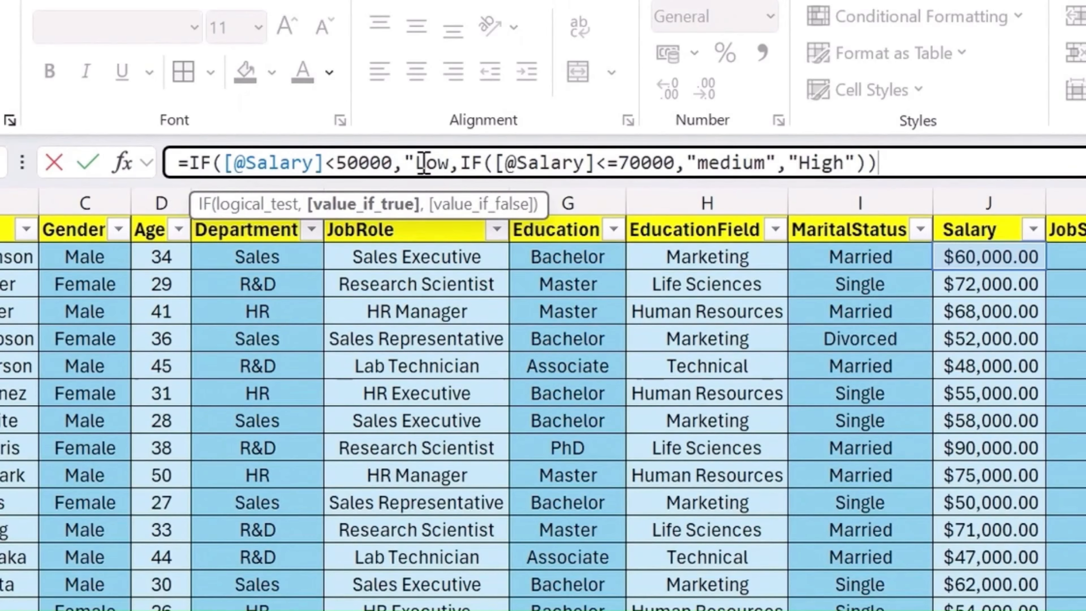
- Insert the missing closing quote after Low and enter the formula to fill the SalaryBand column
click(449, 165)
text(")
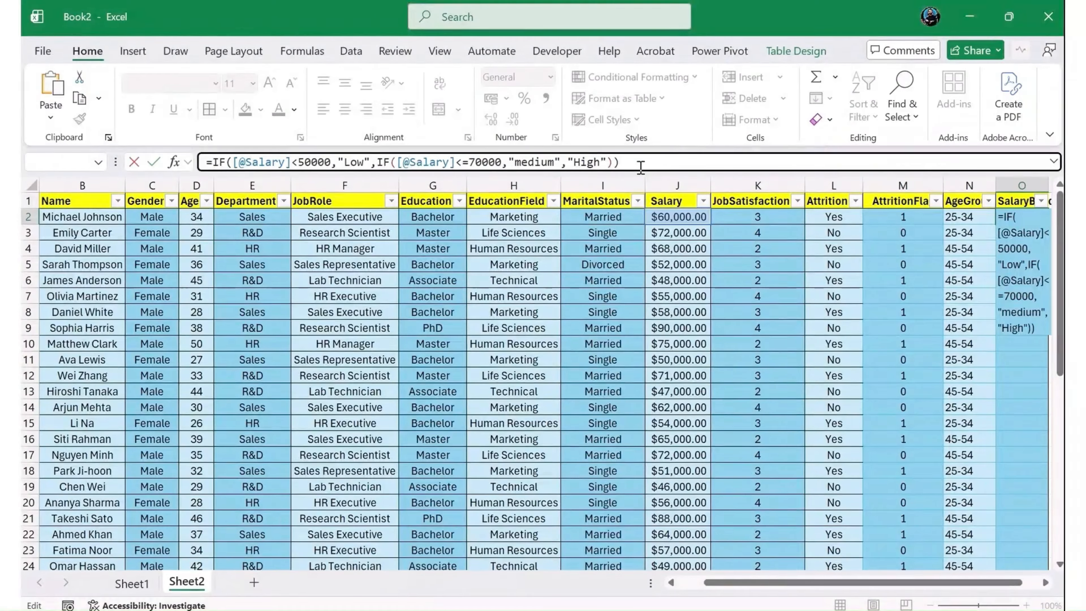
key(Return)
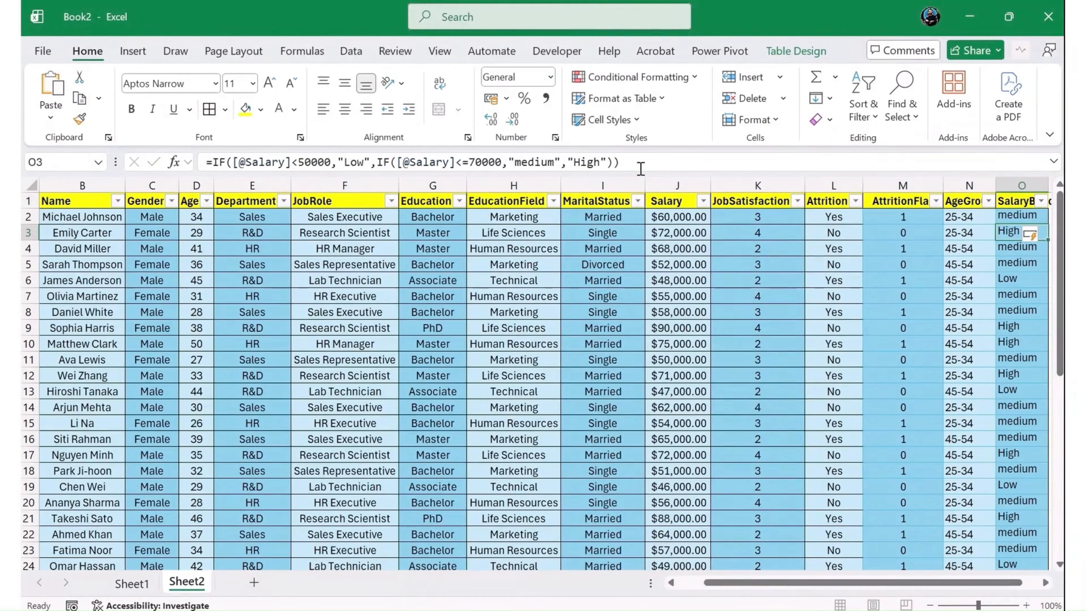
- Capitalize the nested IF's result to "Medium" in the O2 formula and re-enter it for the whole column
key(Left)
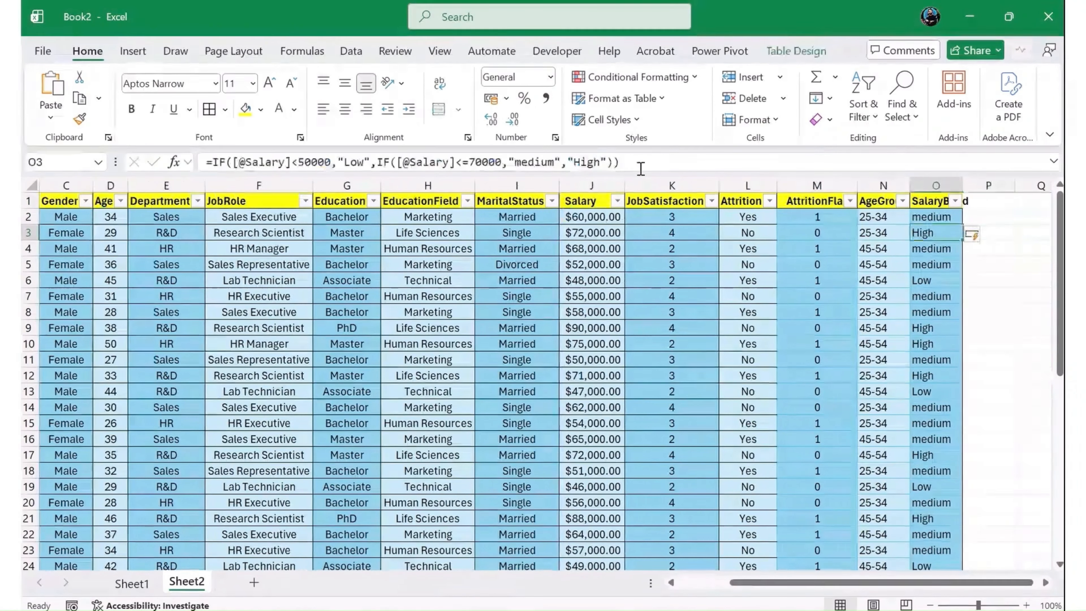
key(Up)
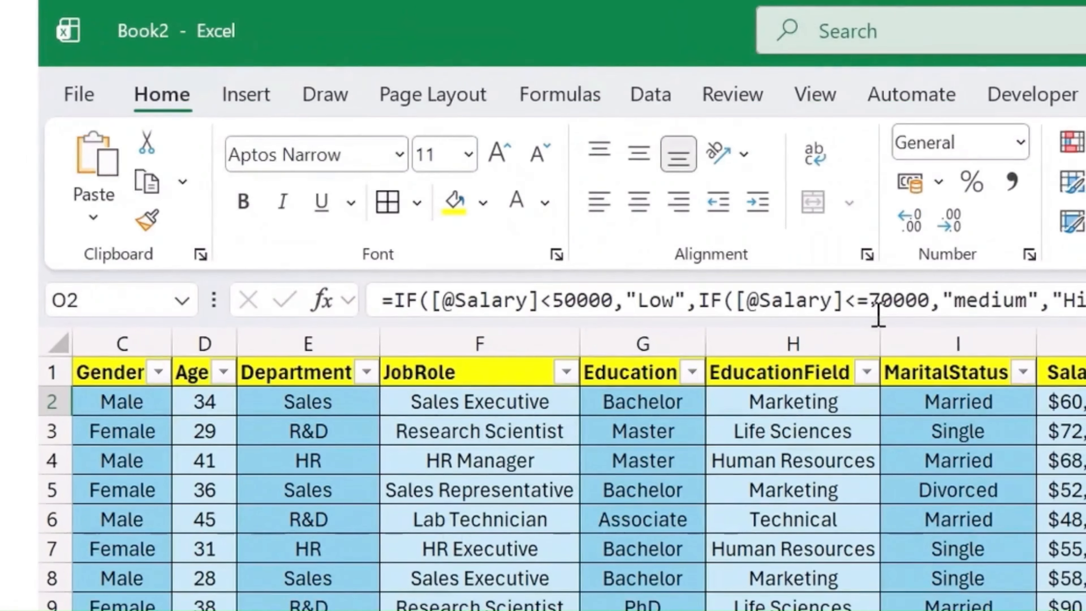
double_click(956, 301)
click(967, 301)
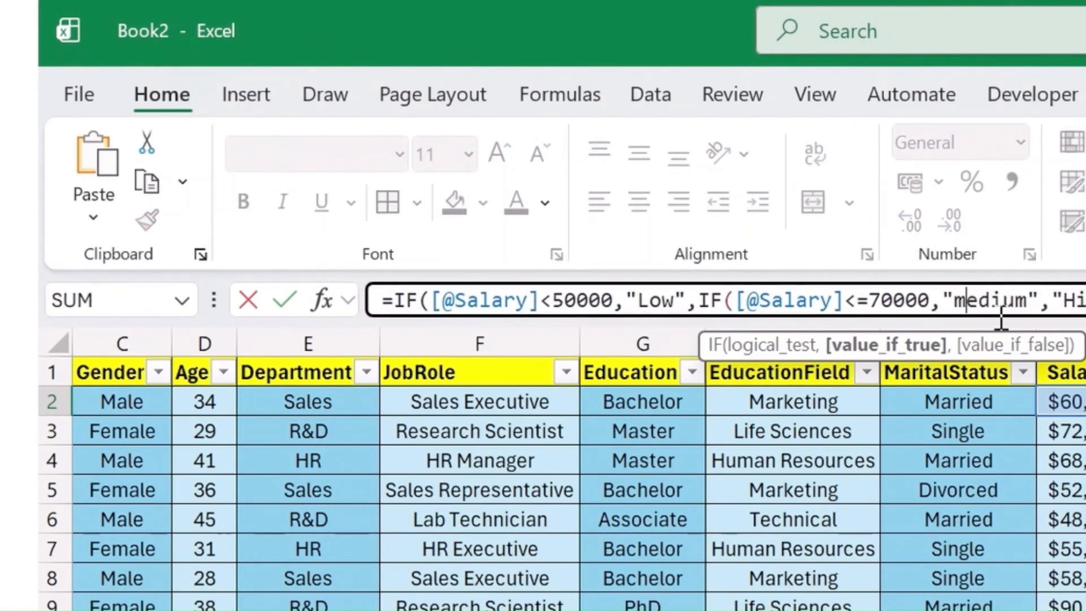
key(BackSpace)
text(M)
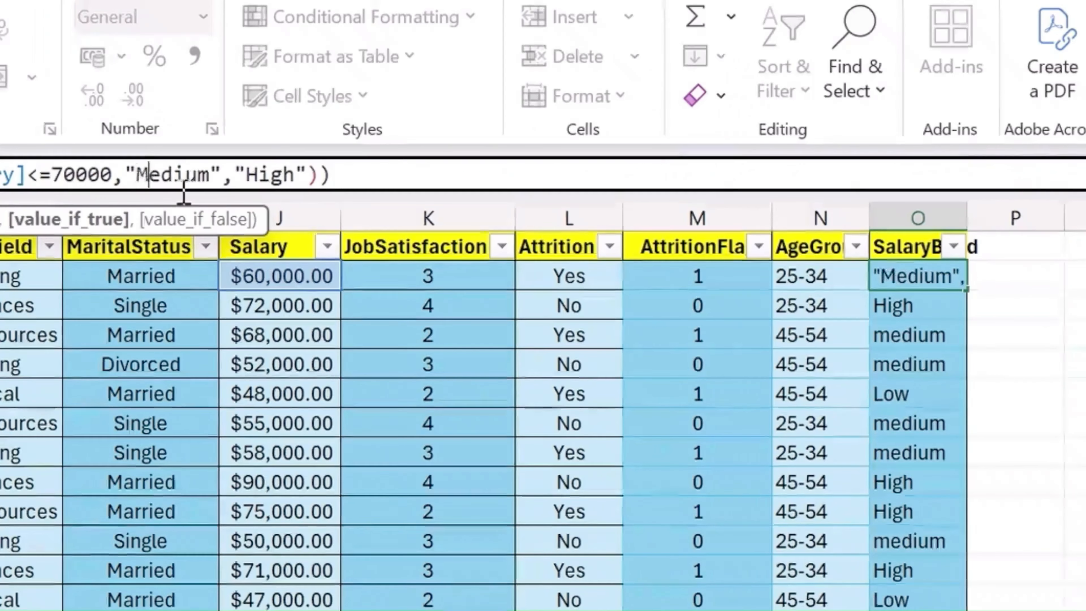
key(Return)
key(Down)
key(Down)
key(Down)
key(Down)
key(Down)
key(Down)
key(Down)
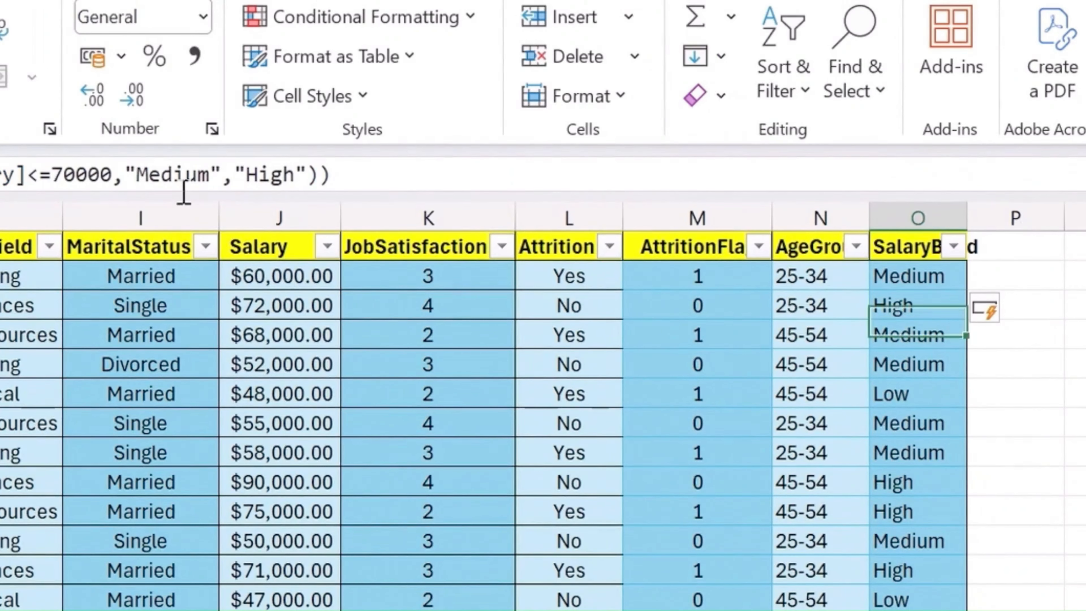
key(Down)
key(Down)
key(Down)
key(Down)
key(Down)
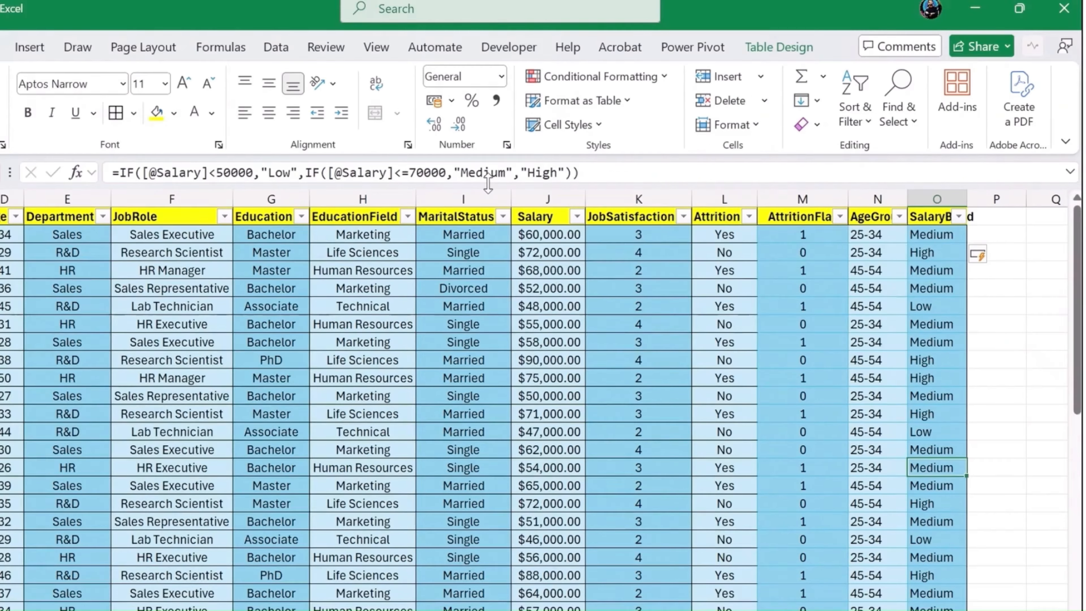
- Add a new table column headed "SatisfactionLvl" in cell P1, next to SalaryBand
key(Right)
key(Up)
key(Up)
key(Up)
key(Up)
key(Up)
key(Up)
key(Up)
key(Up)
key(Up)
key(Up)
key(Up)
key(Up)
key(Up)
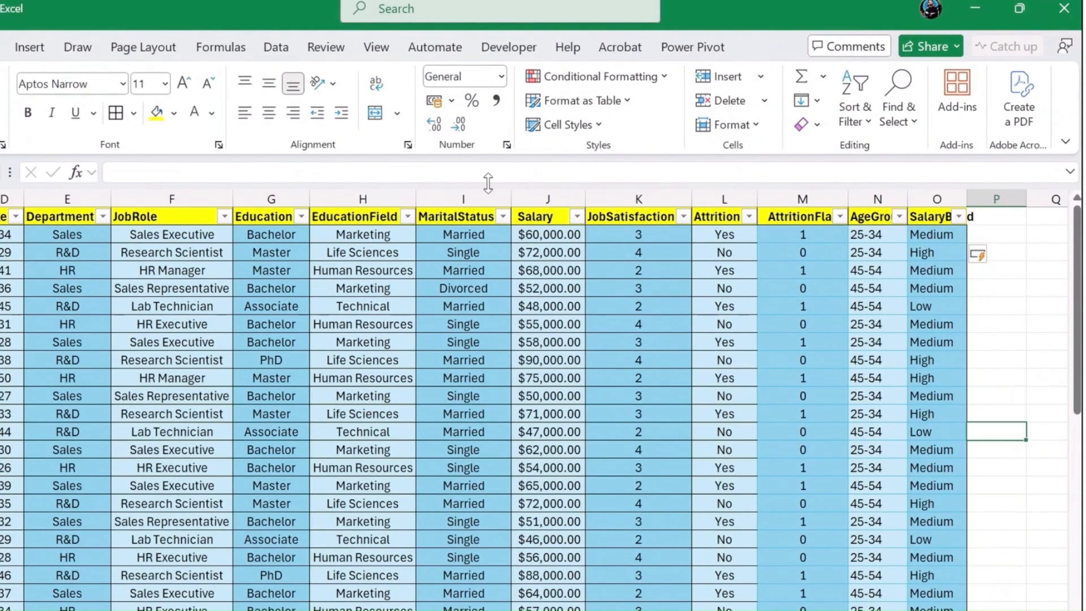
text(Sa)
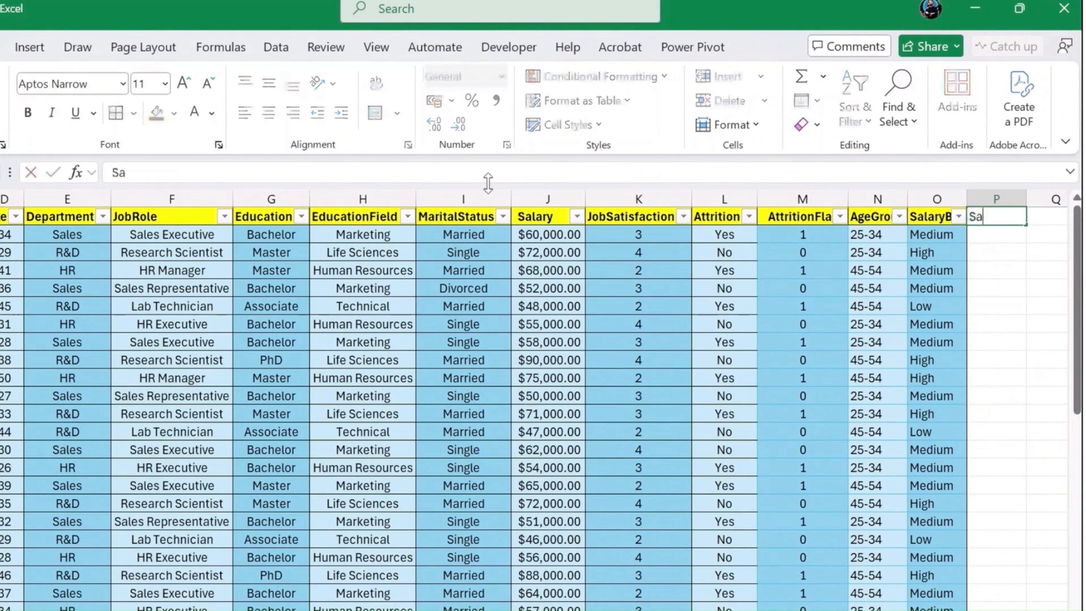
text(tisf)
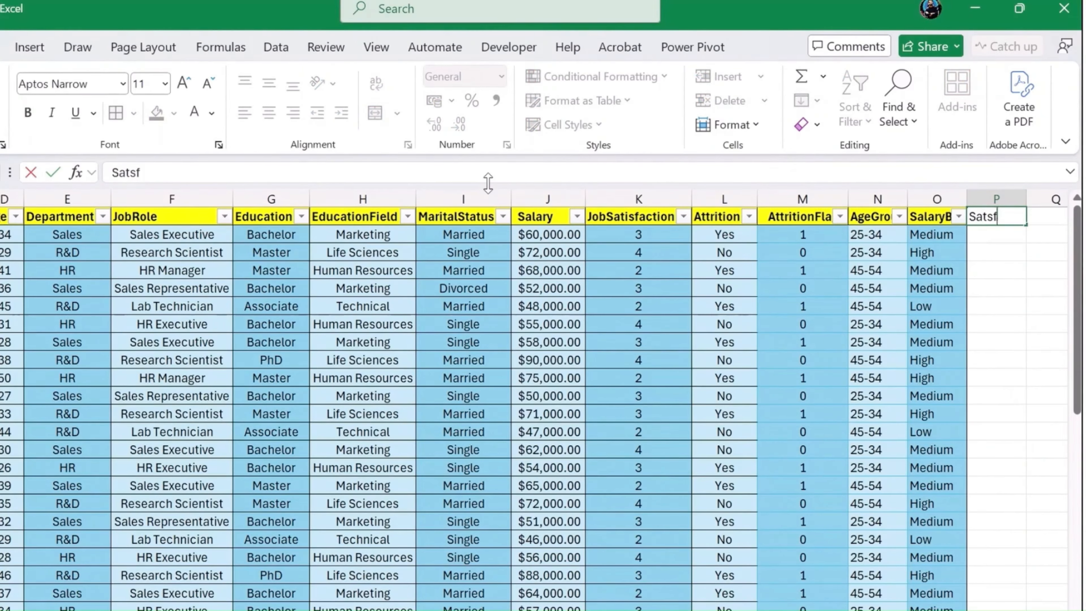
key(BackSpace)
key(BackSpace)
text(isfacti)
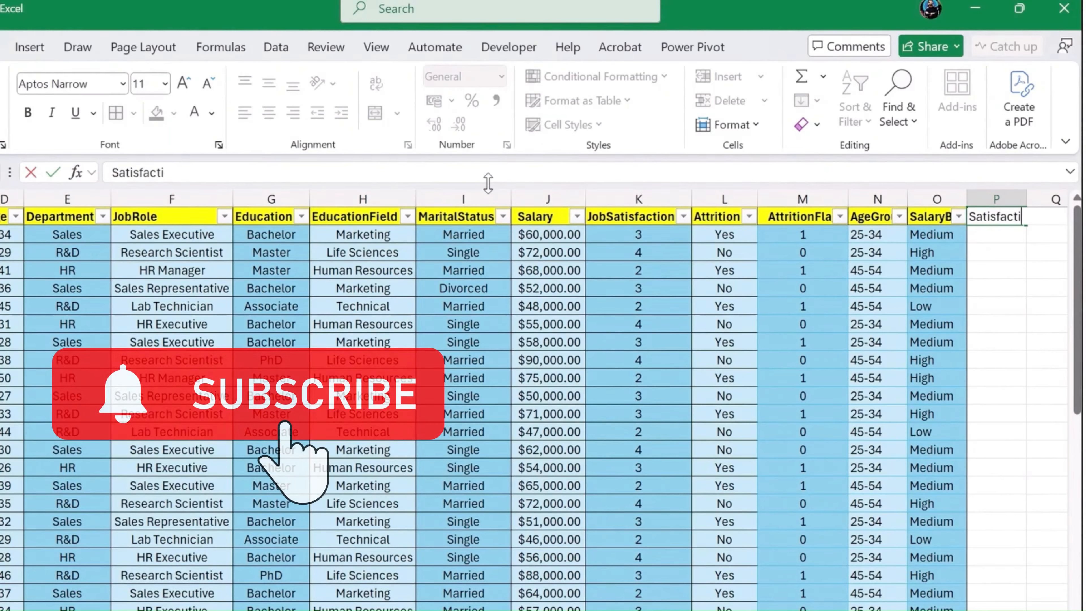
text(on L)
key(BackSpace)
key(BackSpace)
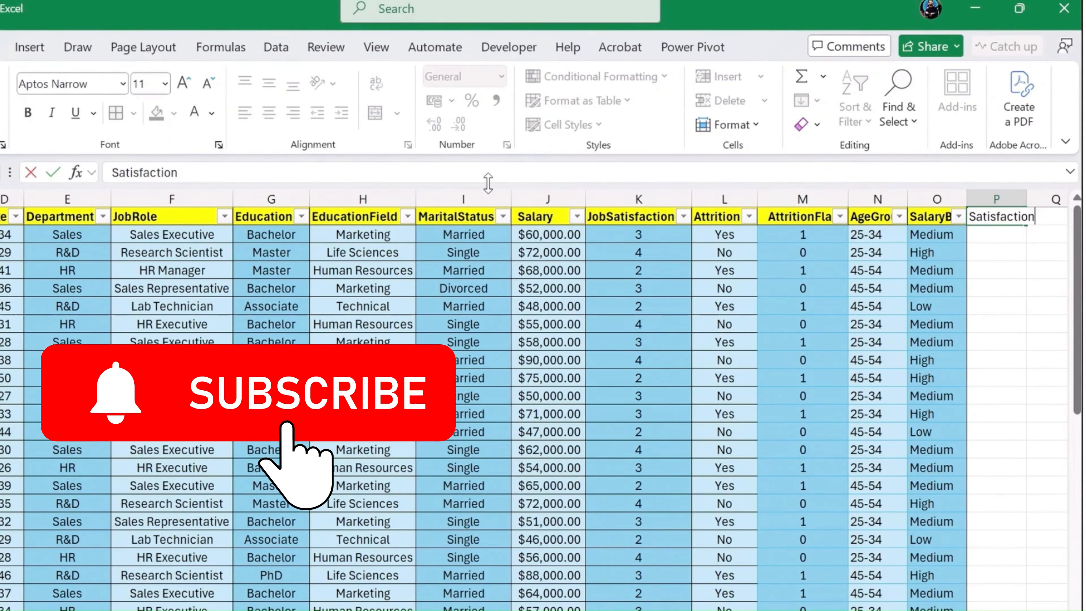
text(Lvl)
key(Return)
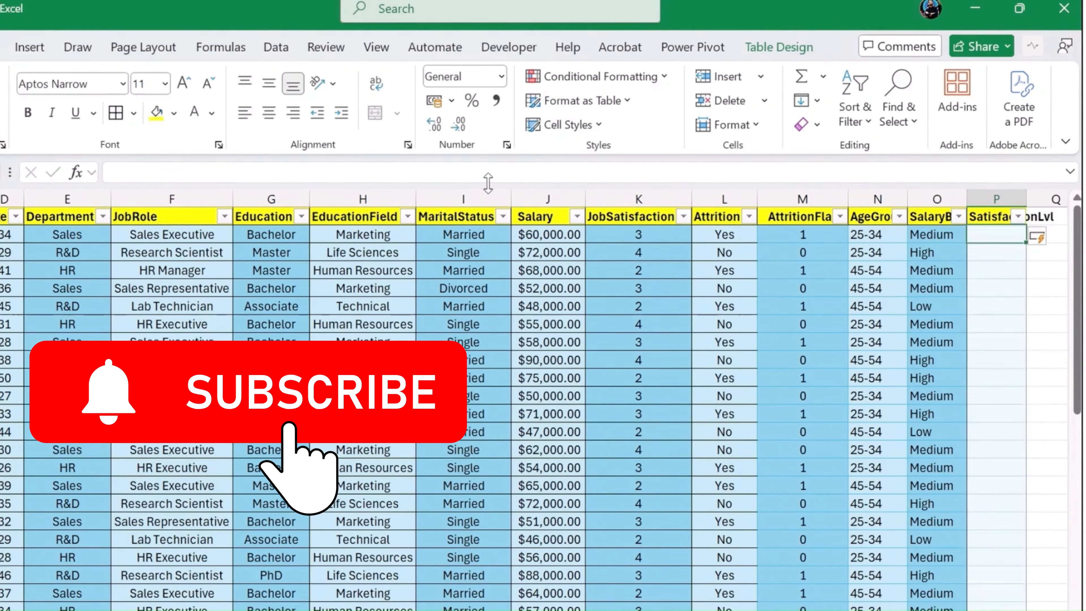
- Rename the column header in P1 as "SatisfactionLevel"
key(Up)
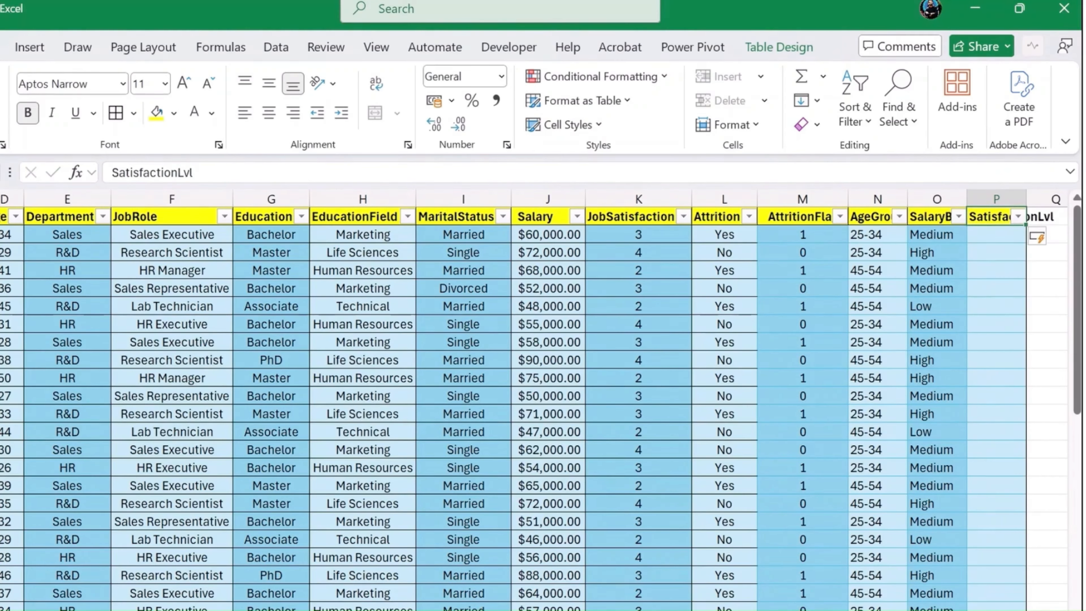
click(223, 173)
key(BackSpace)
key(BackSpace)
key(BackSpace)
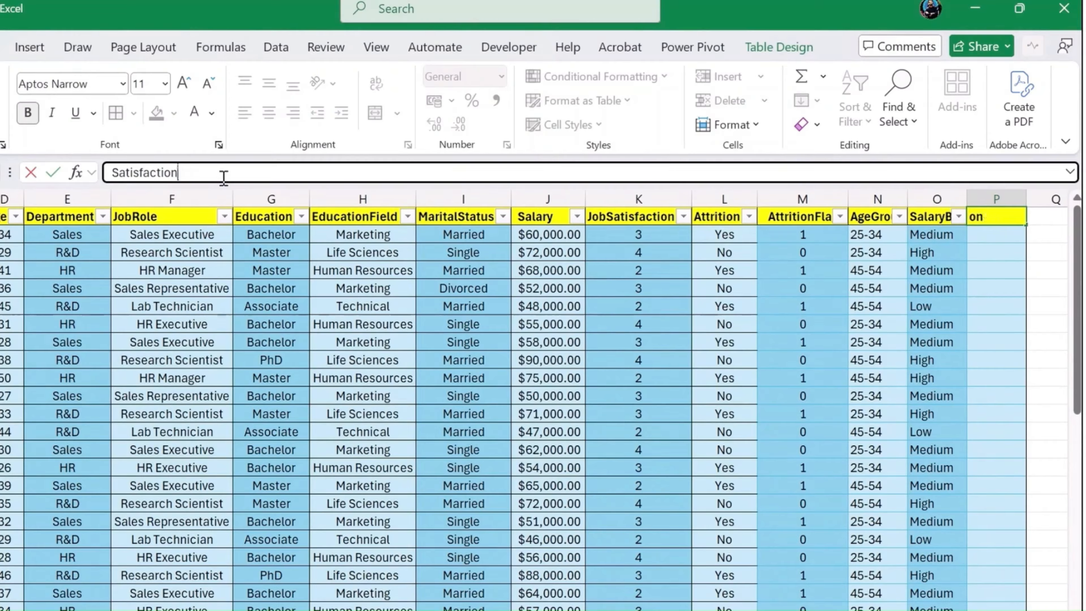
text(lEVE)
key(BackSpace)
key(BackSpace)
key(BackSpace)
key(BackSpace)
text(Level)
key(Return)
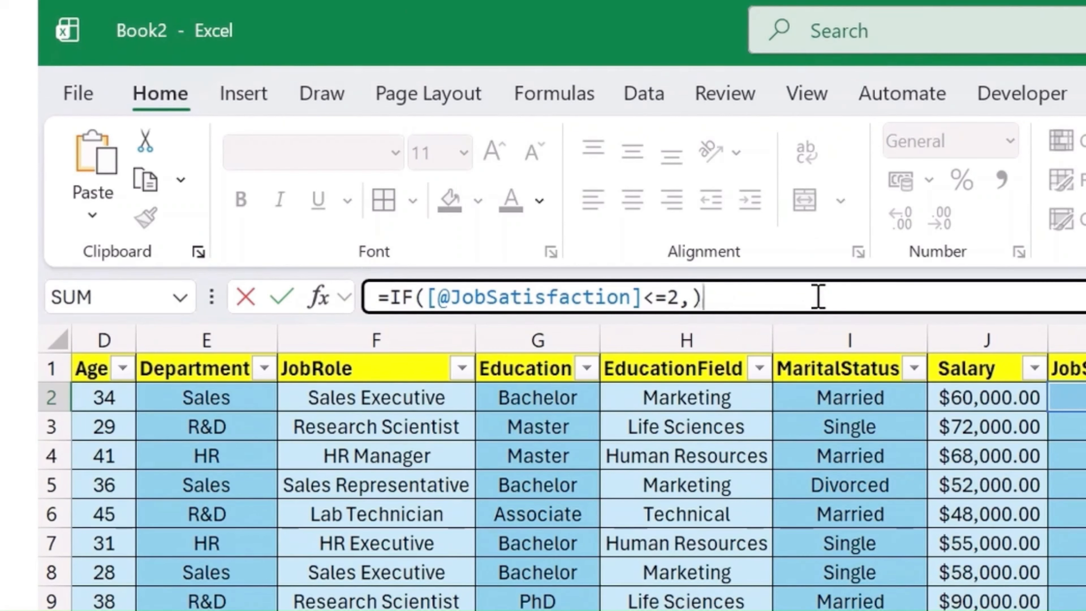
- Add "Low" as the text the IF formula returns when JobSatisfaction is at most 2
key(Left)
key(Left)
key(Right)
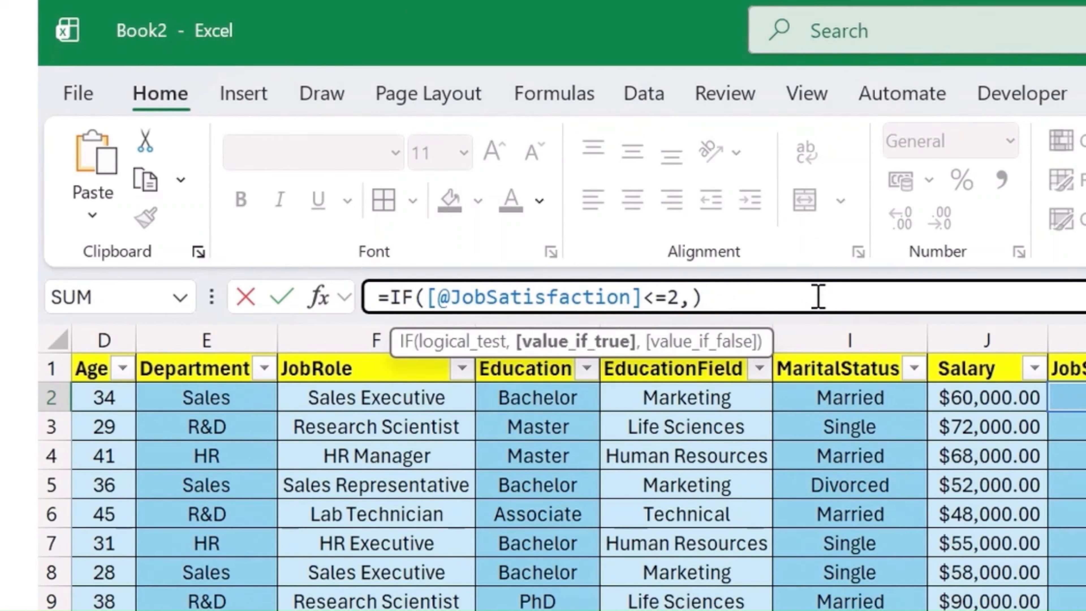
text("lOB)
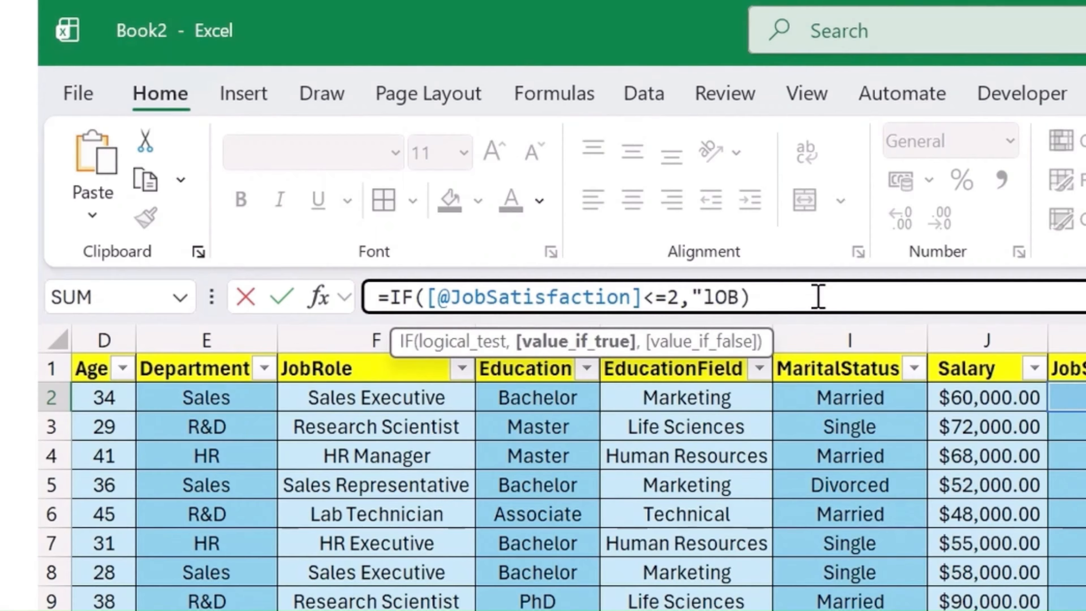
key(BackSpace)
key(BackSpace)
text(L)
key(BackSpace)
key(BackSpace)
text(Low",)
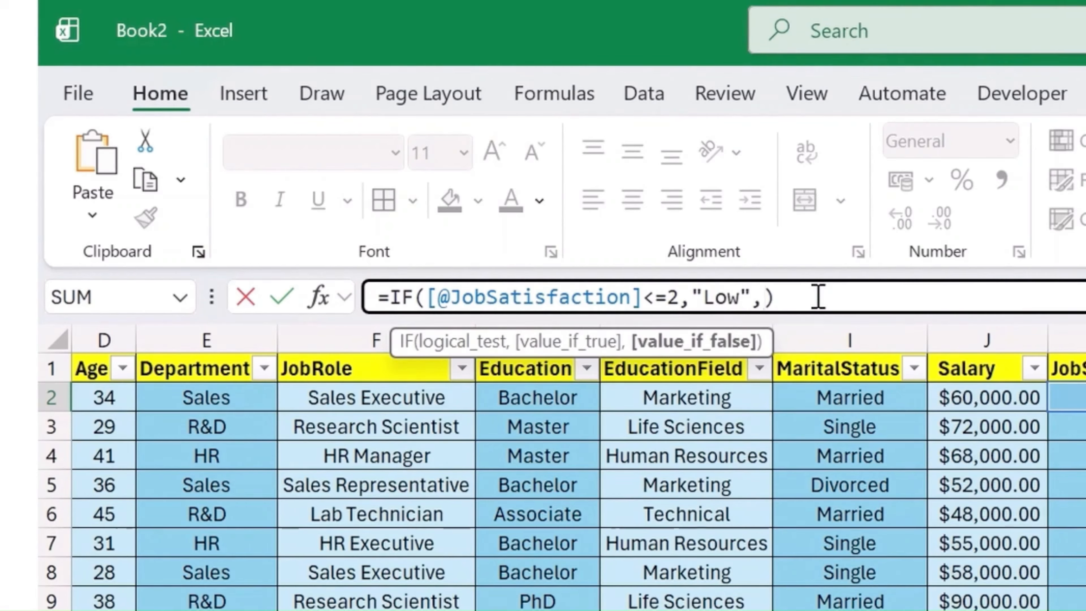
drag(681, 298, 390, 298)
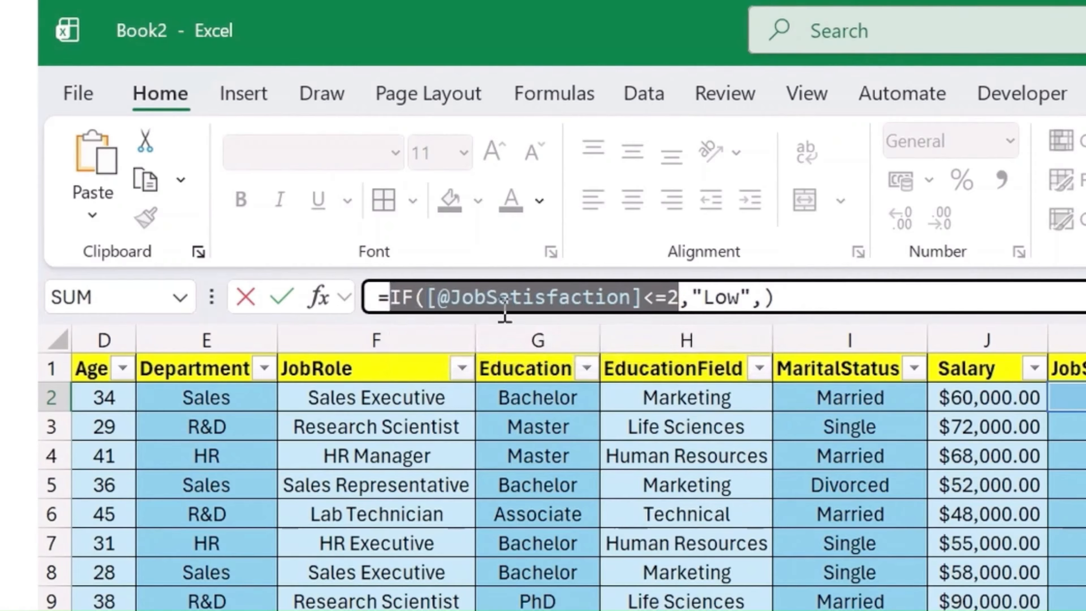
key(ctrl+c)
click(764, 300)
key(ctrl+v)
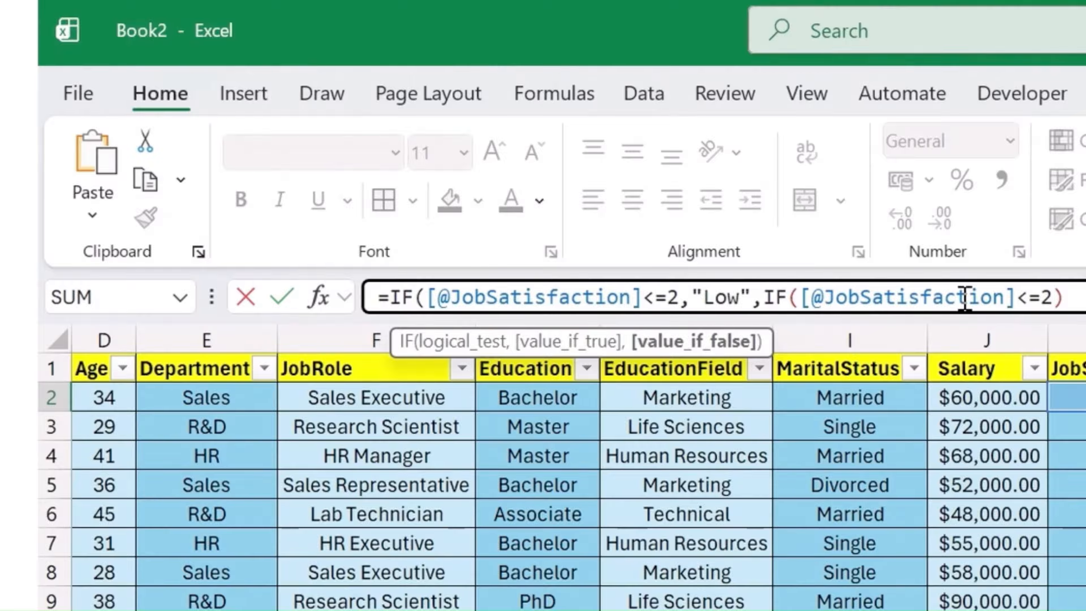
key(BackSpace)
key(BackSpace)
key(BackSpace)
text(=)
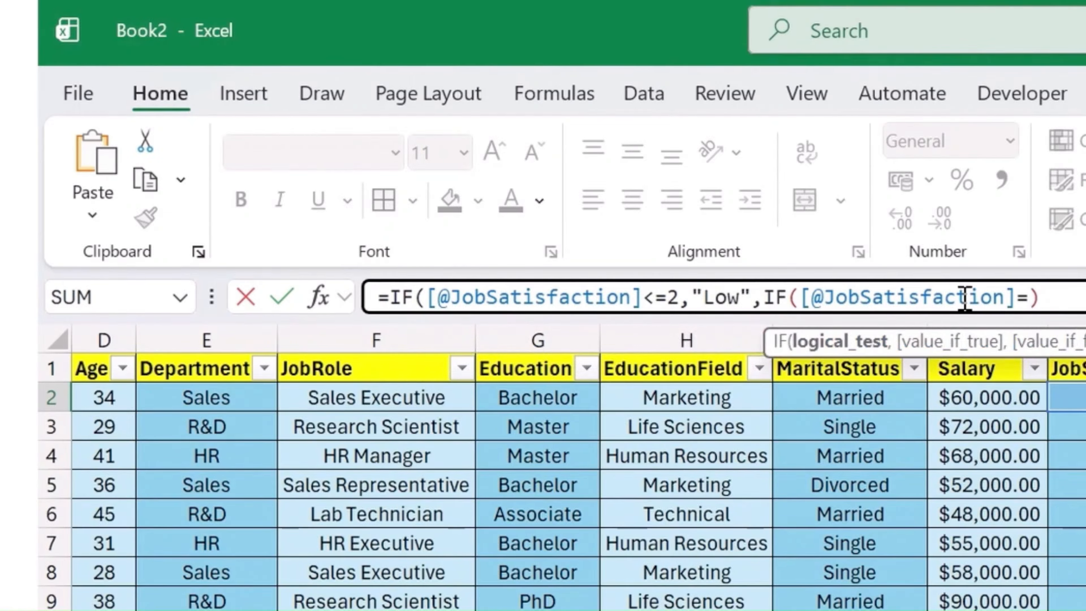
text(3,)
text("Medium)
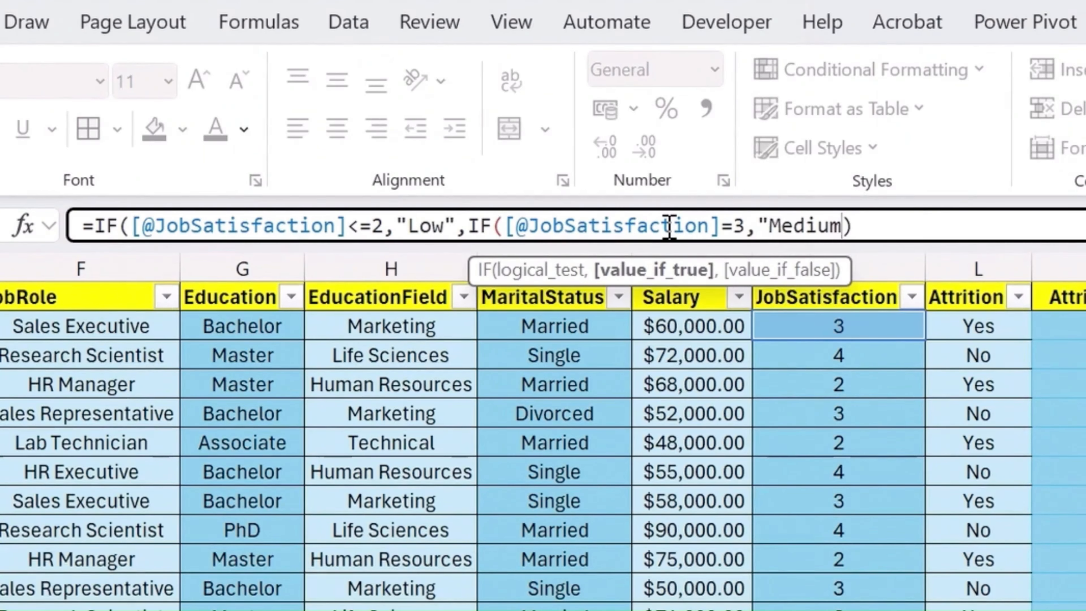
text(",)
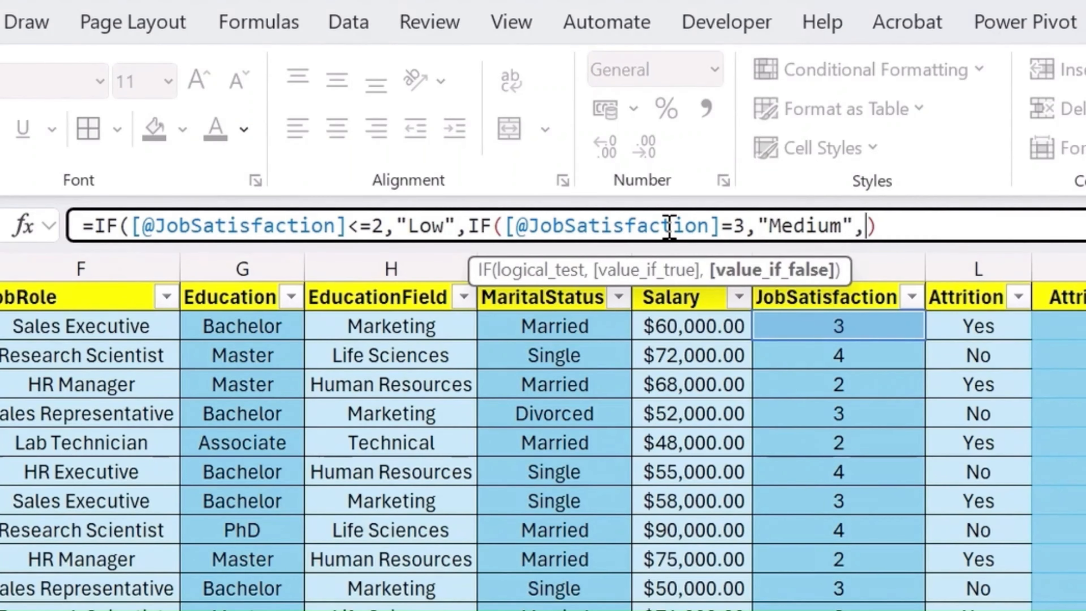
- Make the nested IF return "Medium" when true and "High" otherwise, and enter the completed formula for the SatisfactionLevel column
text("High)
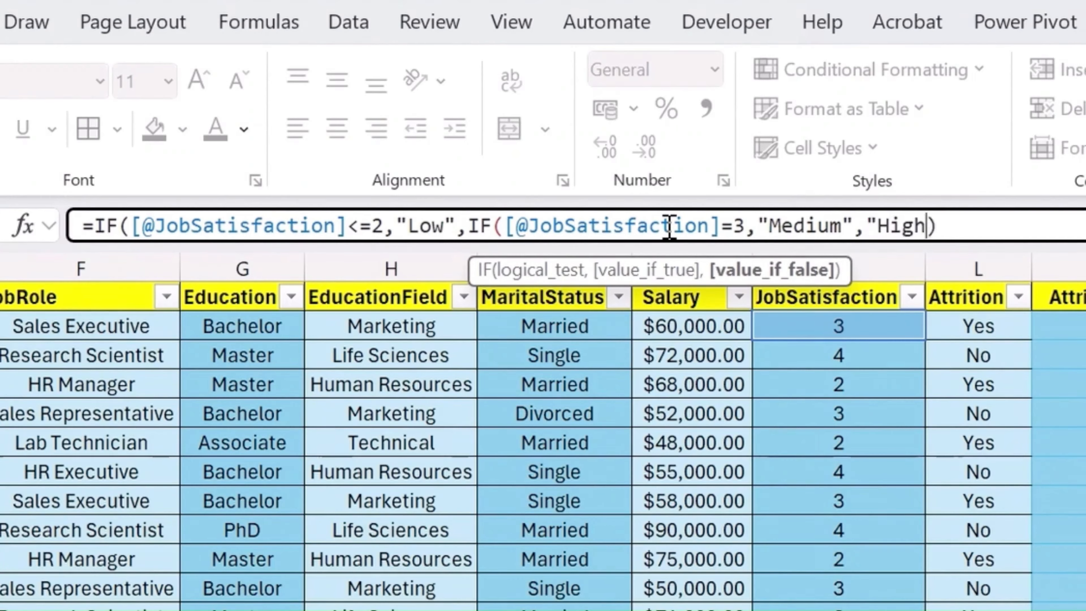
text("))
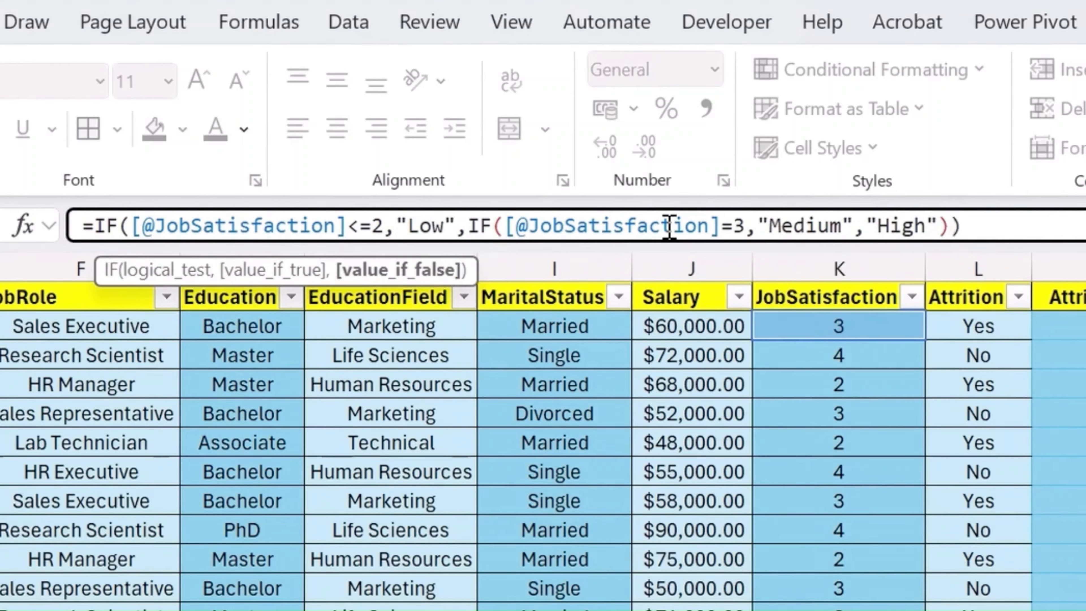
key(Return)
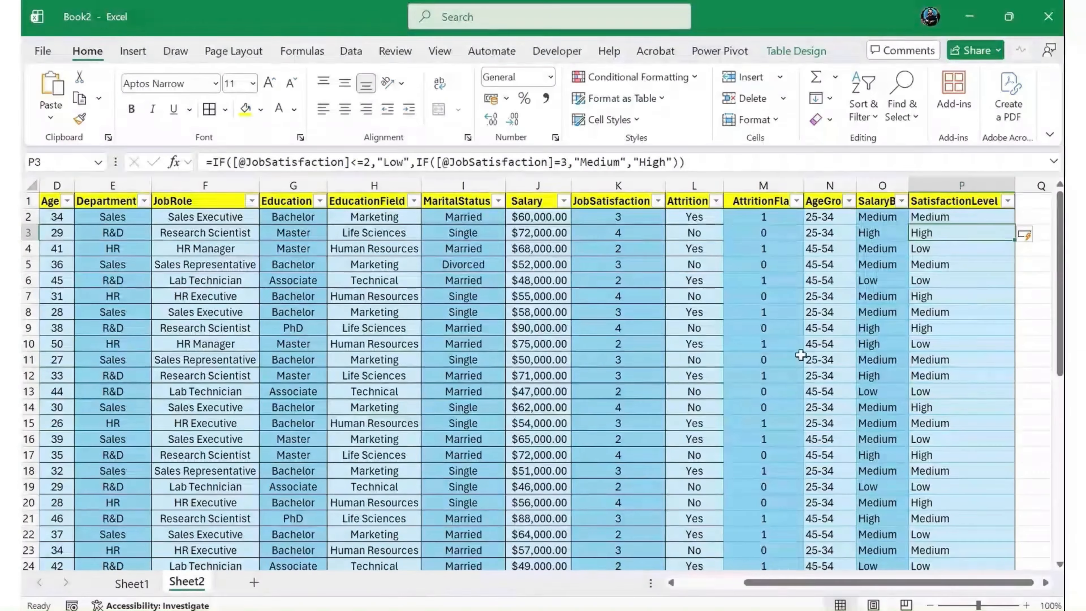
- Review the calculated AttritionFlag, AgeGroup, SalaryBand and SatisfactionLevel columns of the employee table
click(746, 232)
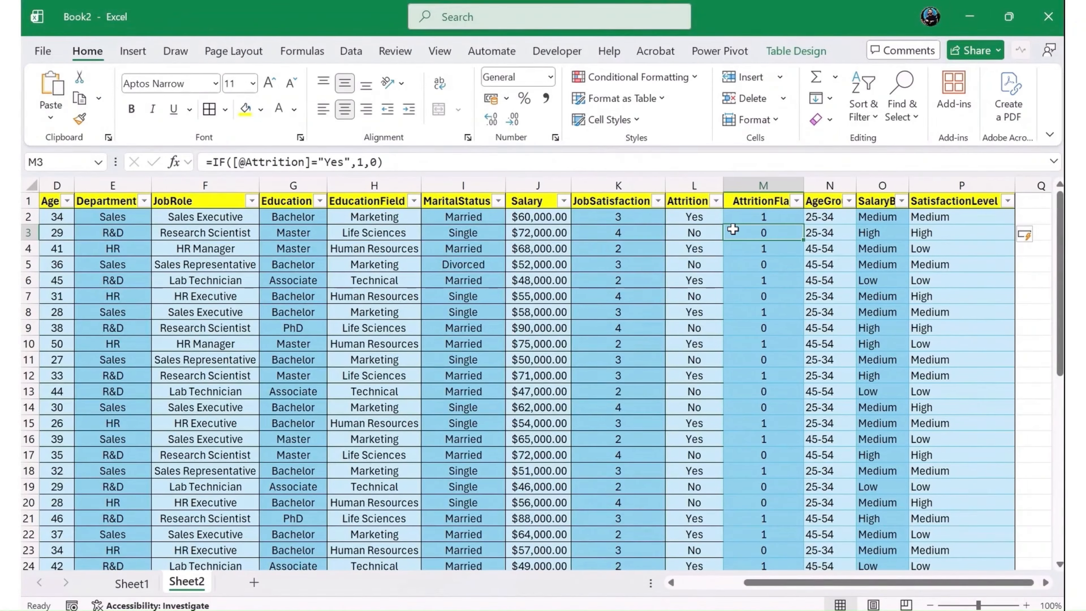
click(763, 185)
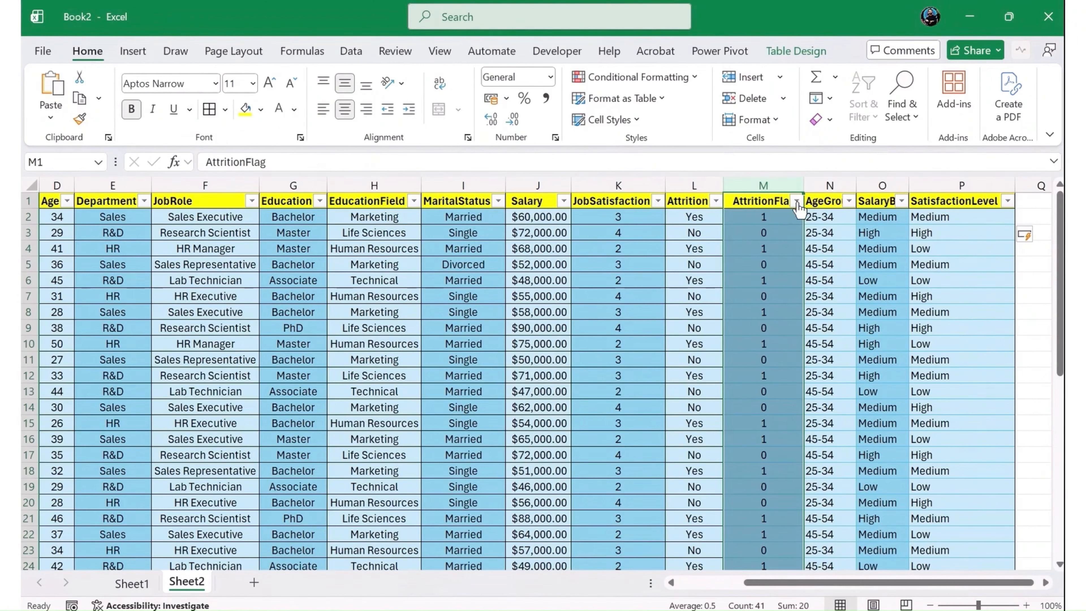
click(816, 193)
click(875, 205)
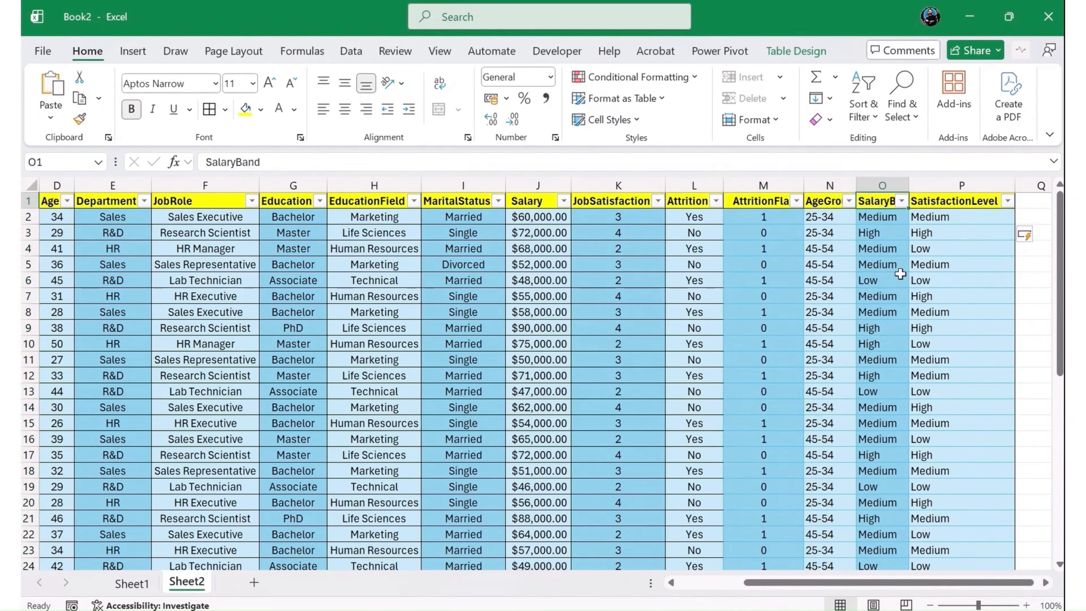
click(960, 203)
click(960, 217)
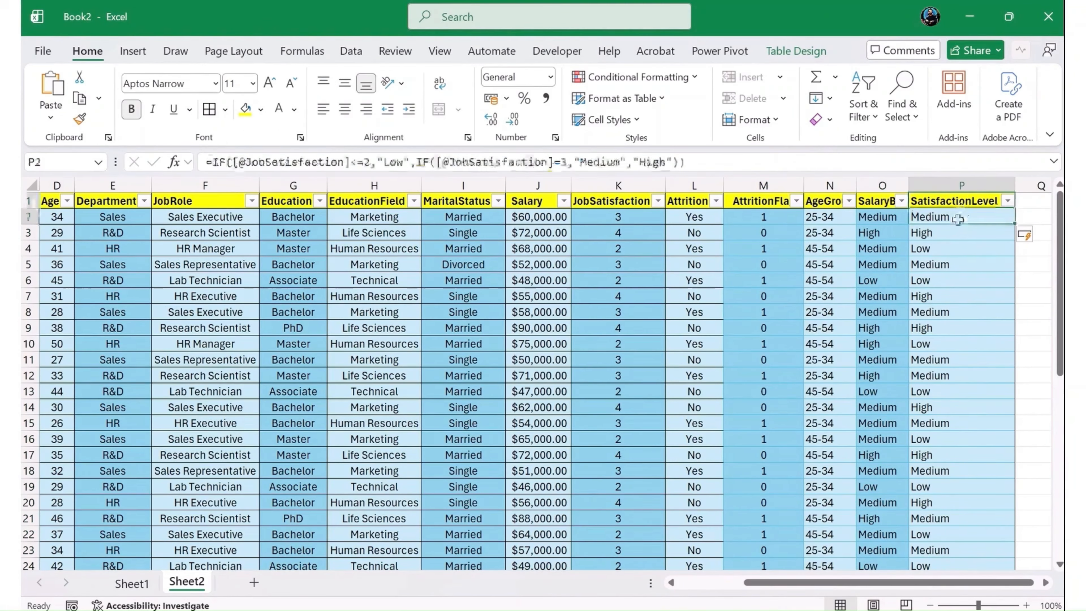
click(538, 344)
scroll(314, 413, down, 5)
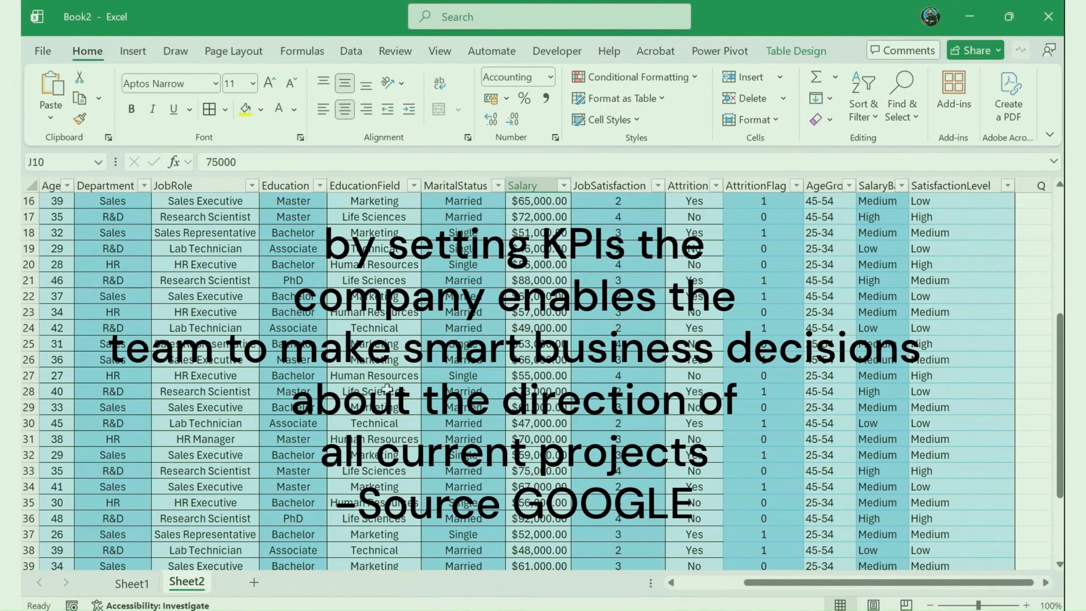
- Add a new worksheet after Sheet2 and name it "Dashboard"
click(254, 582)
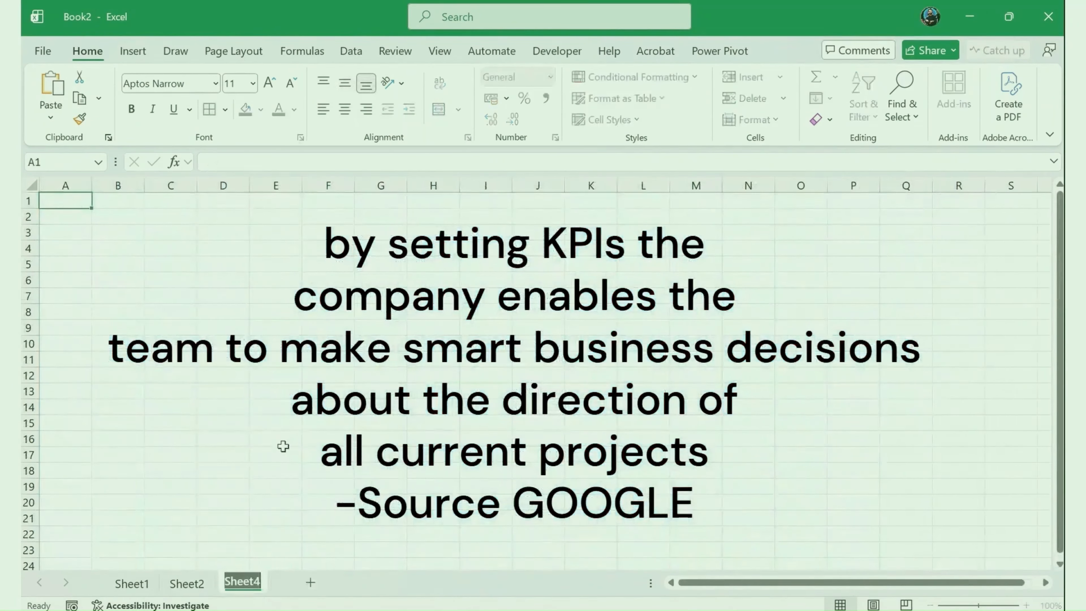
text(Dashb)
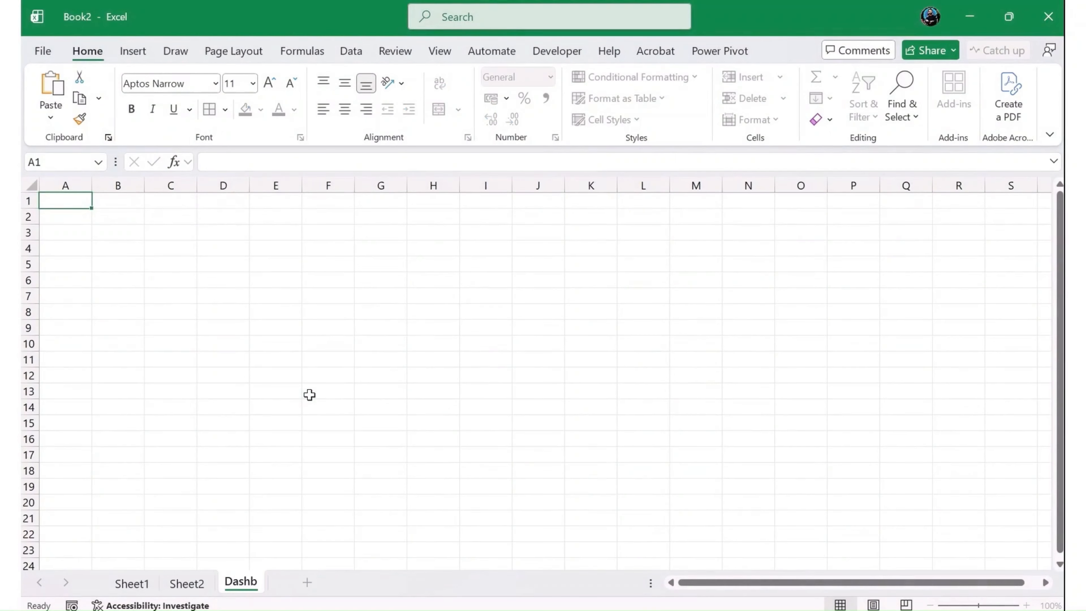
key(Return)
key(Return)
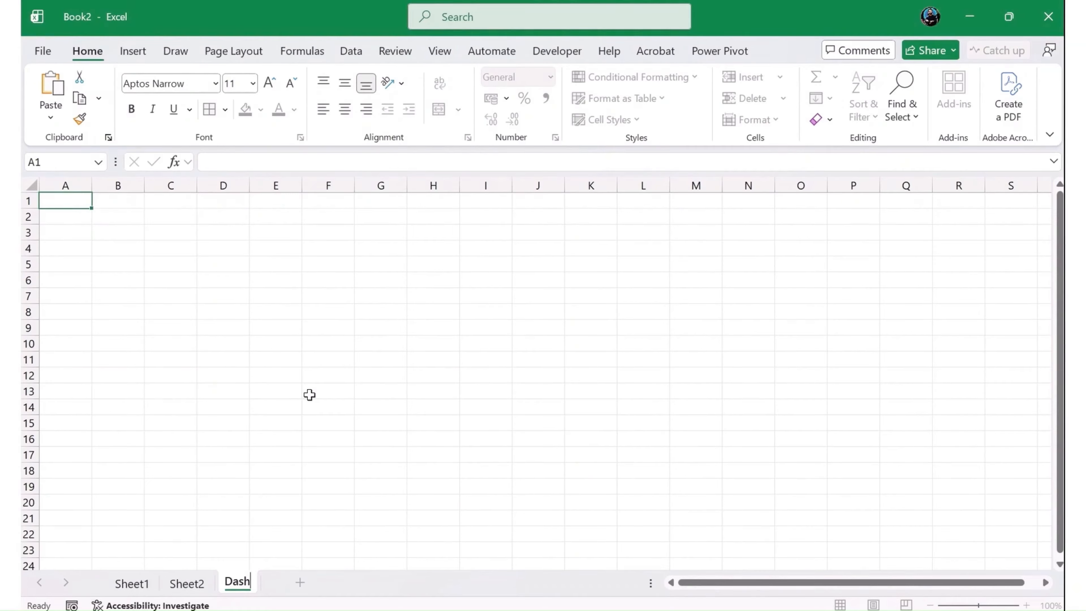
text(board)
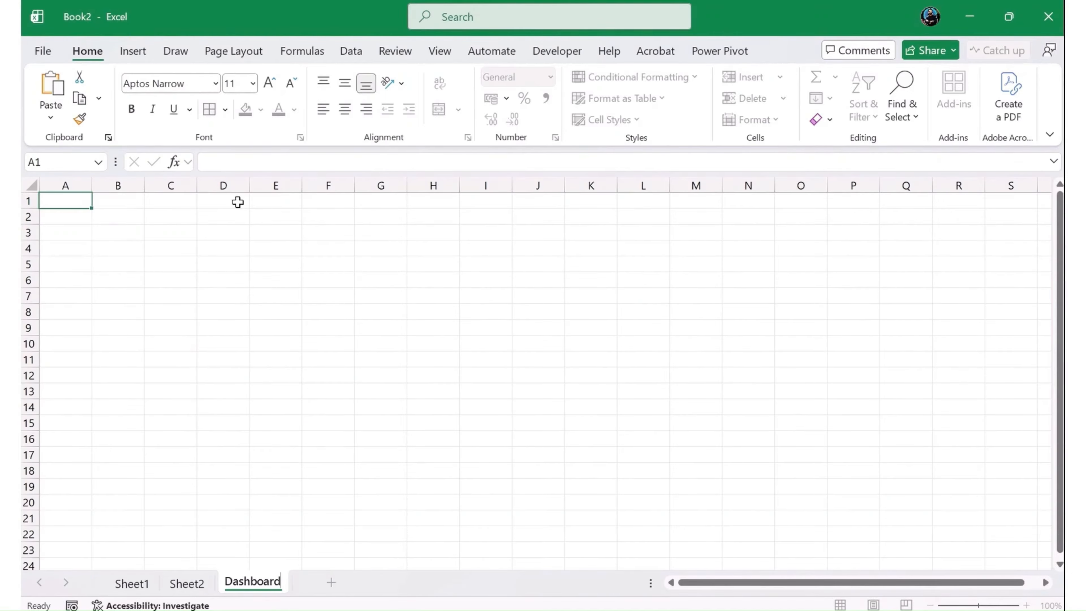
- Enter =ROWS(HR_Data) in cell B2 of the Dashboard sheet to count the employees
click(112, 218)
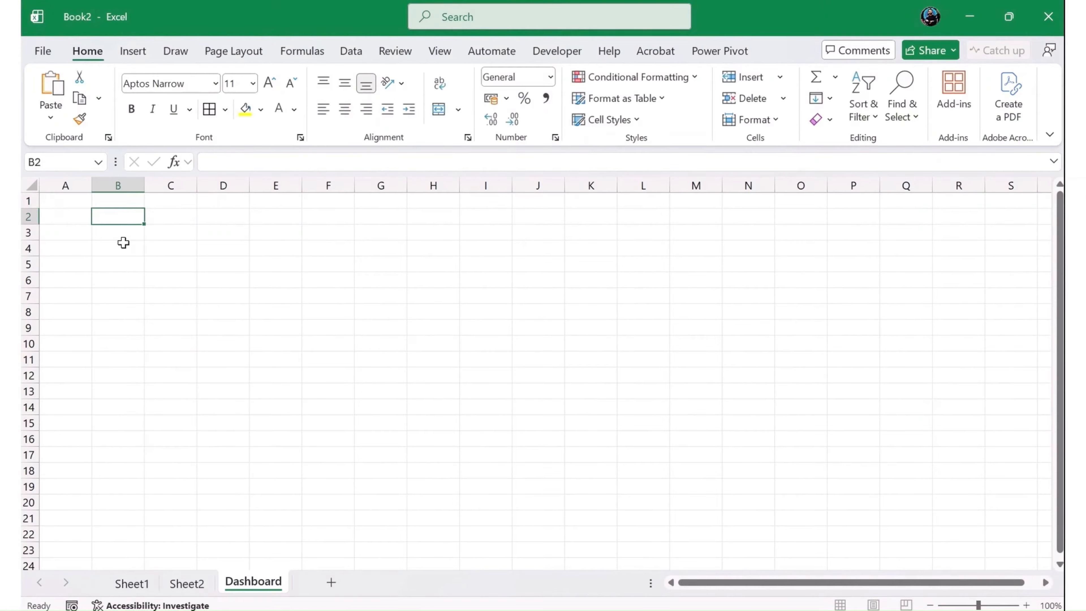
text(=Rows)
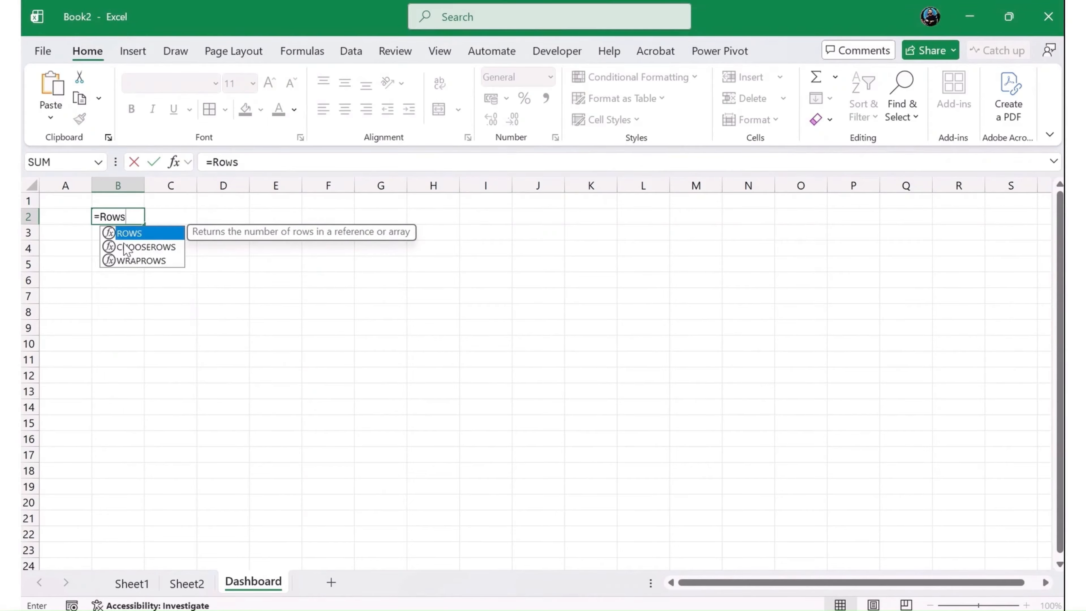
key(Tab)
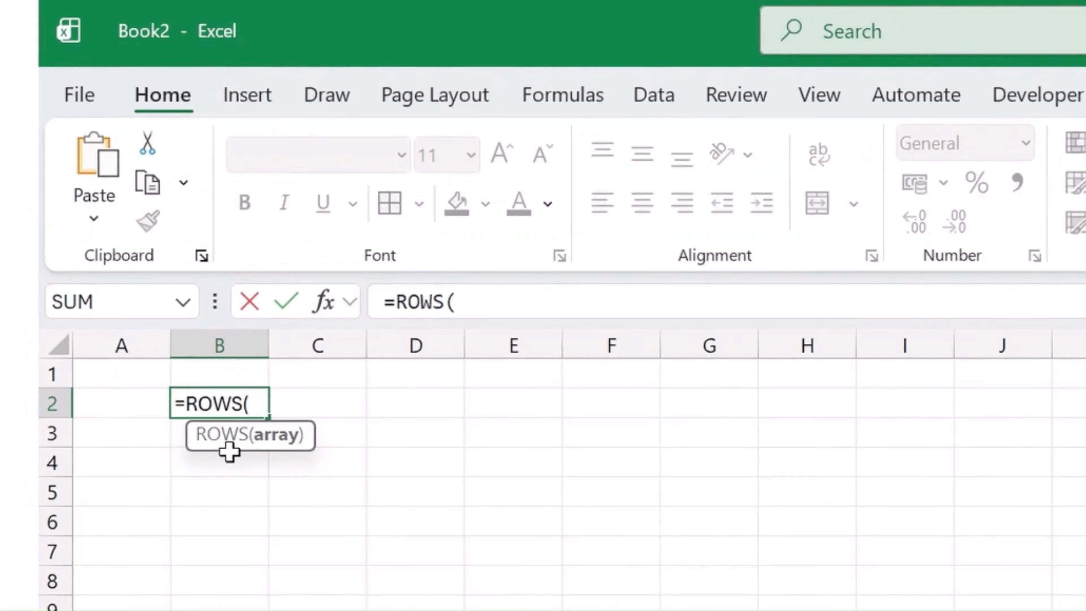
text(hr)
key(Tab)
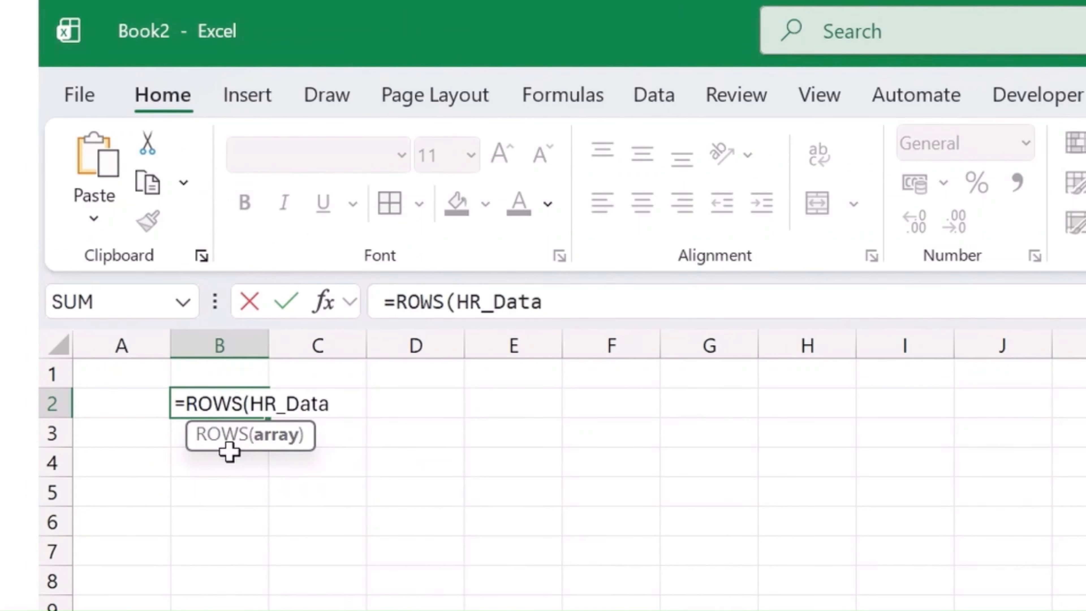
text())
key(Return)
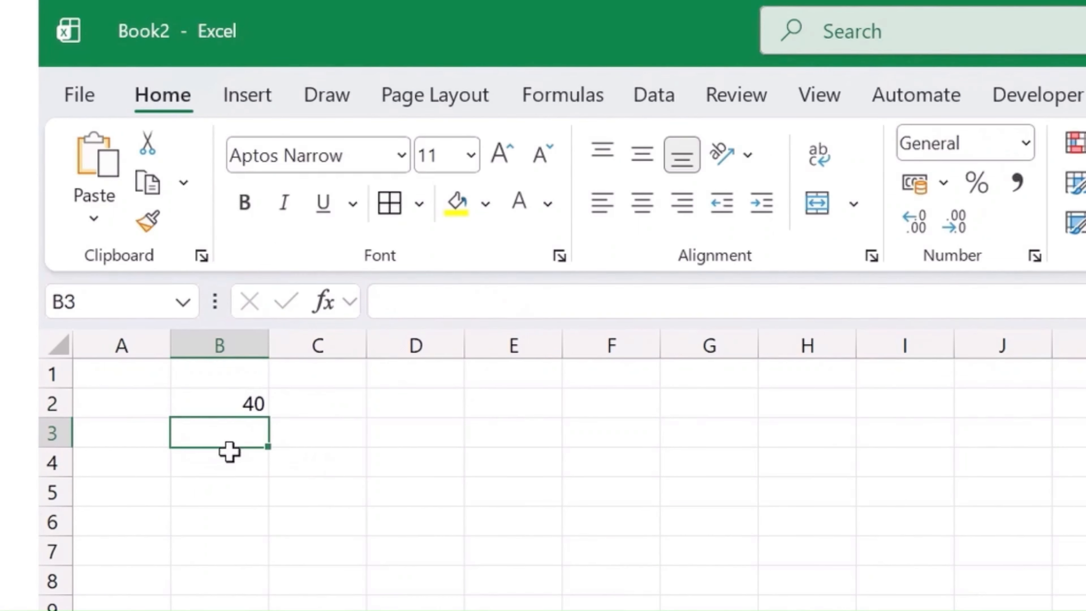
key(Up)
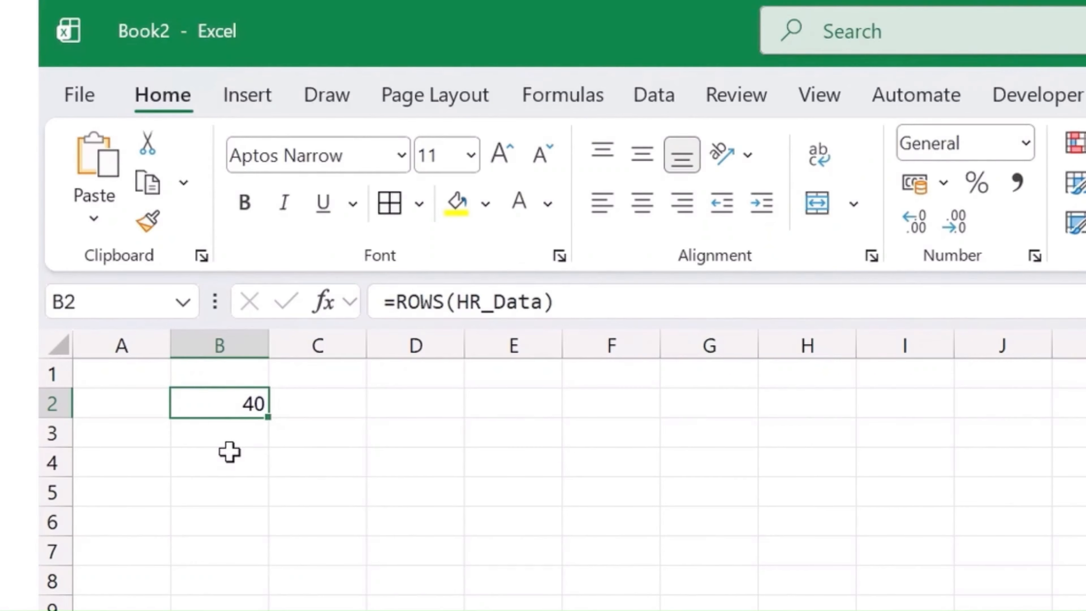
- Label the employee count by entering the heading "Total Employees" in cell B1, above the ROWS formula
key(Up)
text(Total Em)
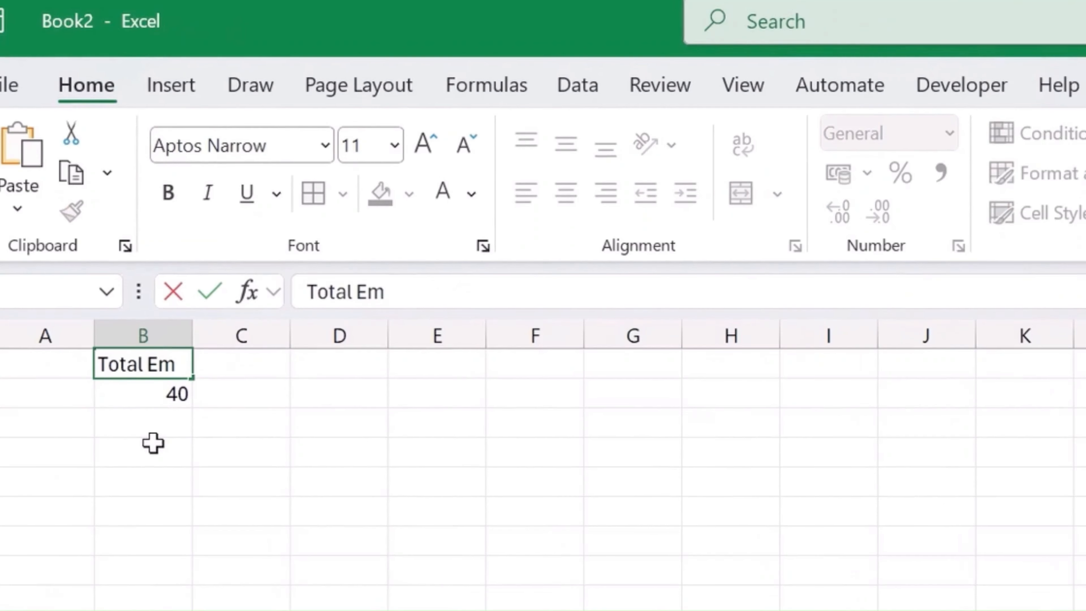
text(plo)
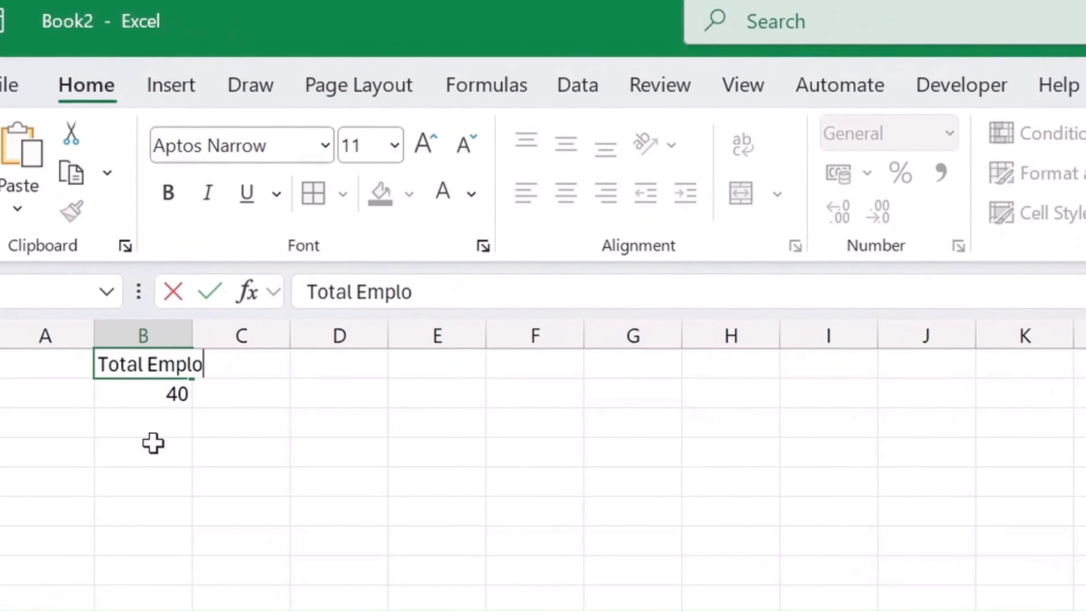
text(yees)
key(Tab)
key(Tab)
key(Tab)
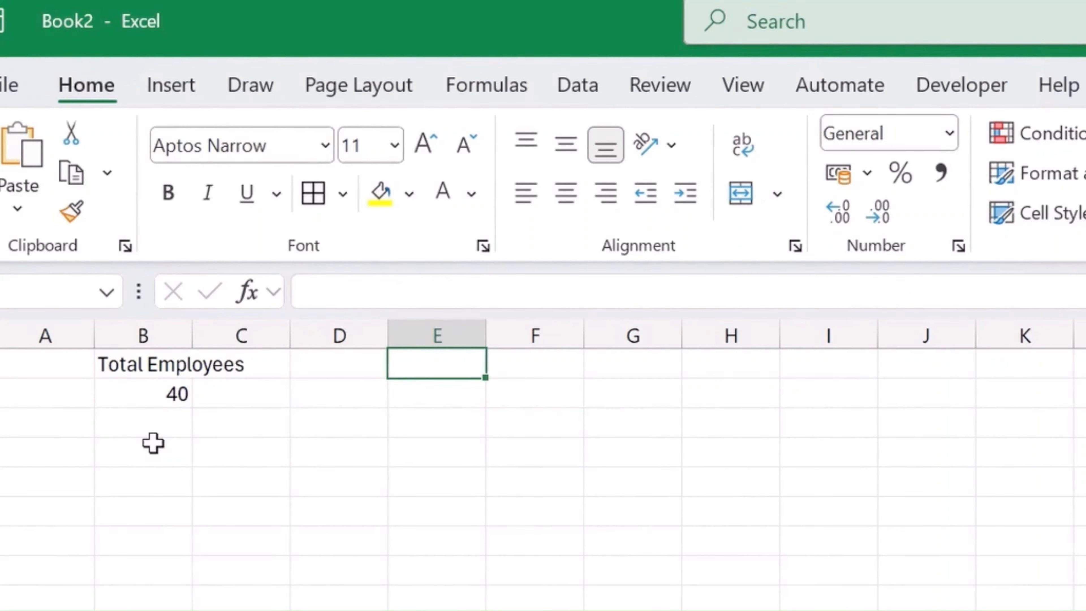
- Enter the heading "Total Attrition" in cell D1 of the Dashboard sheet
key(shift+Tab)
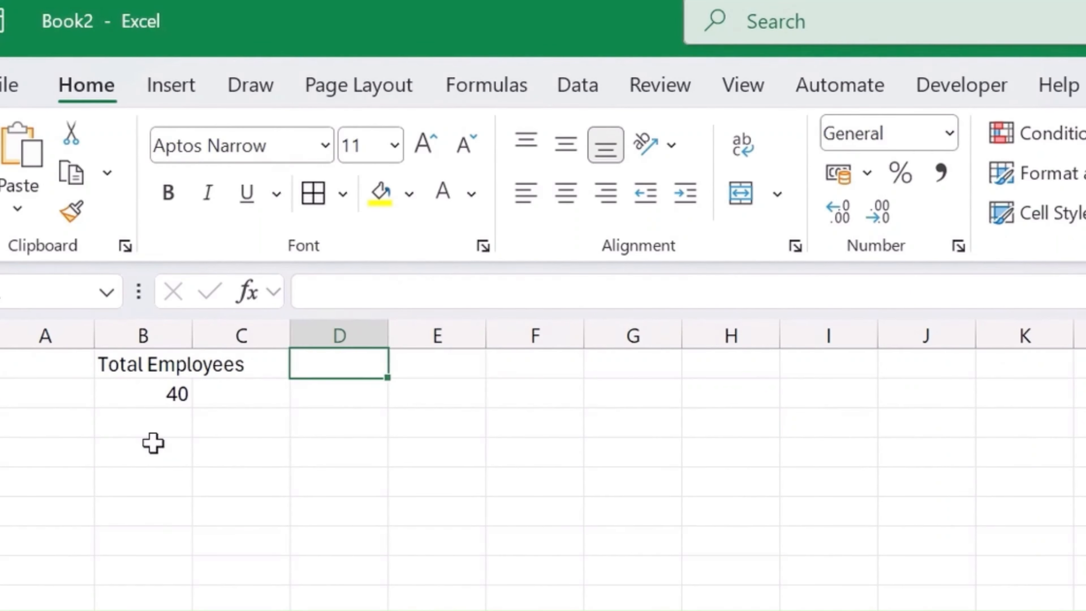
text(Tota)
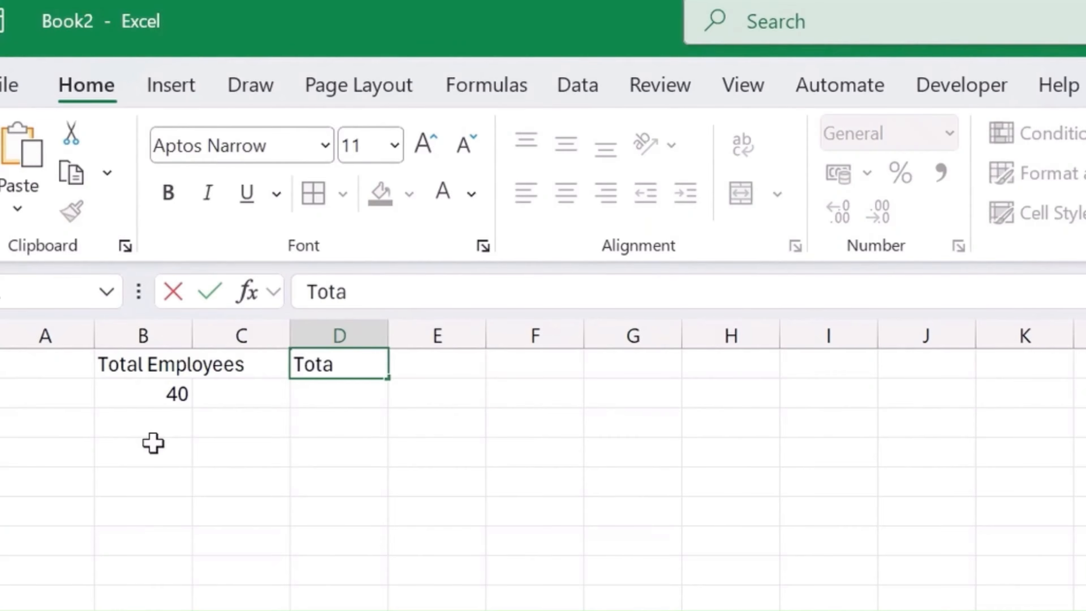
text(l Attrition)
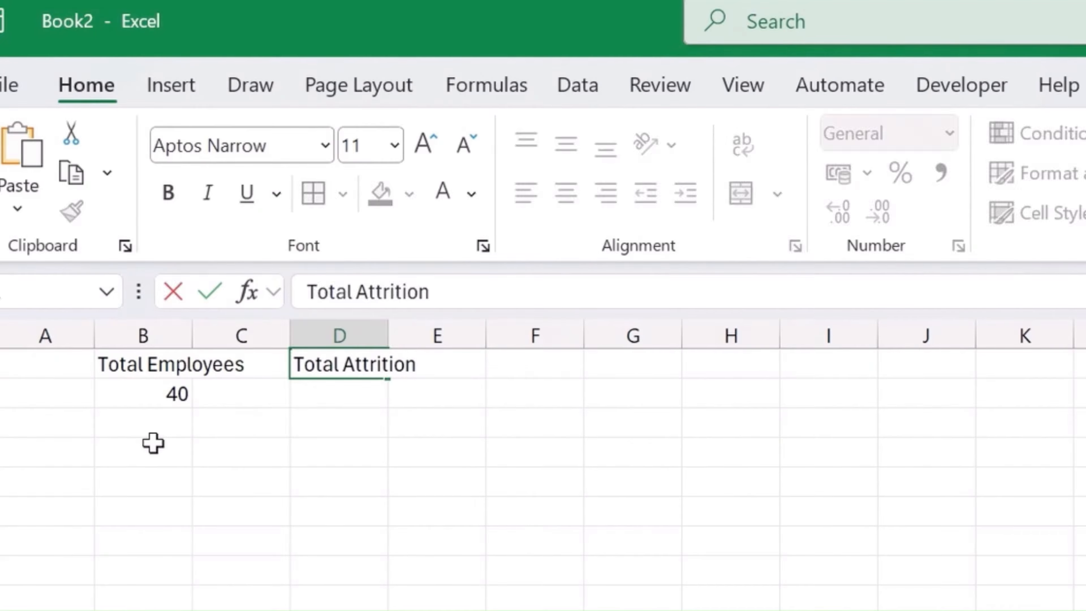
key(Return)
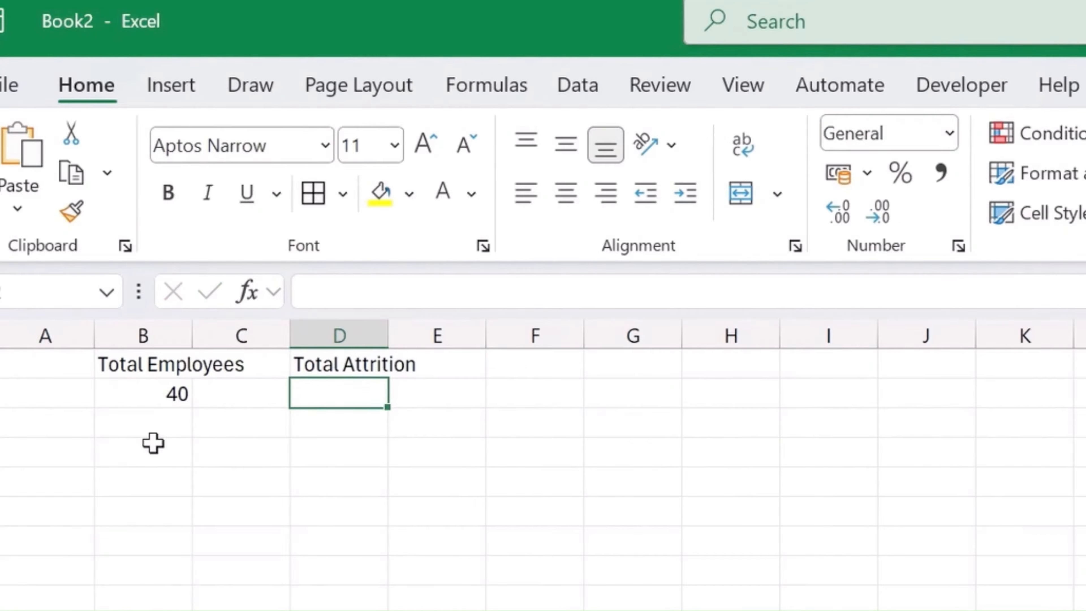
- Begin a SUM formula in cell D2 under the Total Attrition heading, with an opened column reference to the HR_Data table: =SUM(HR_Data[
text(=sum)
key(Tab)
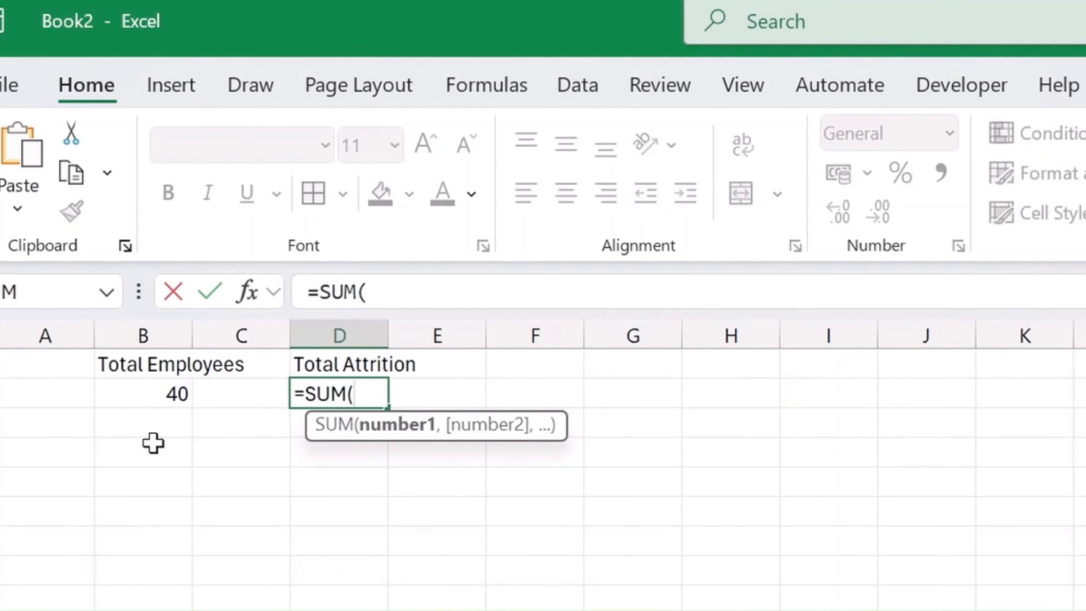
text(hr)
key(Tab)
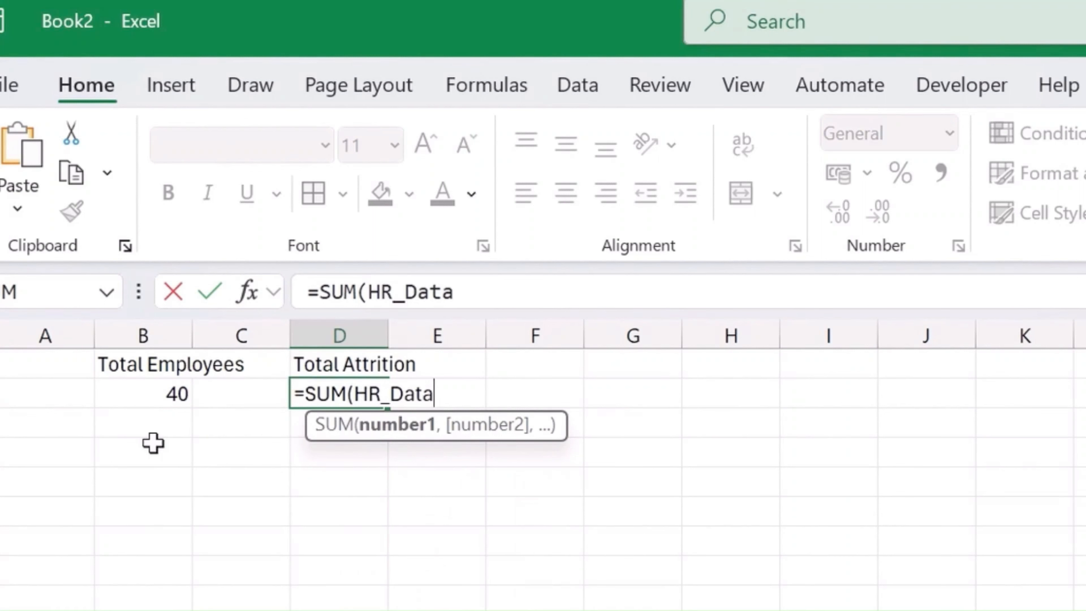
text(9)
key(BackSpace)
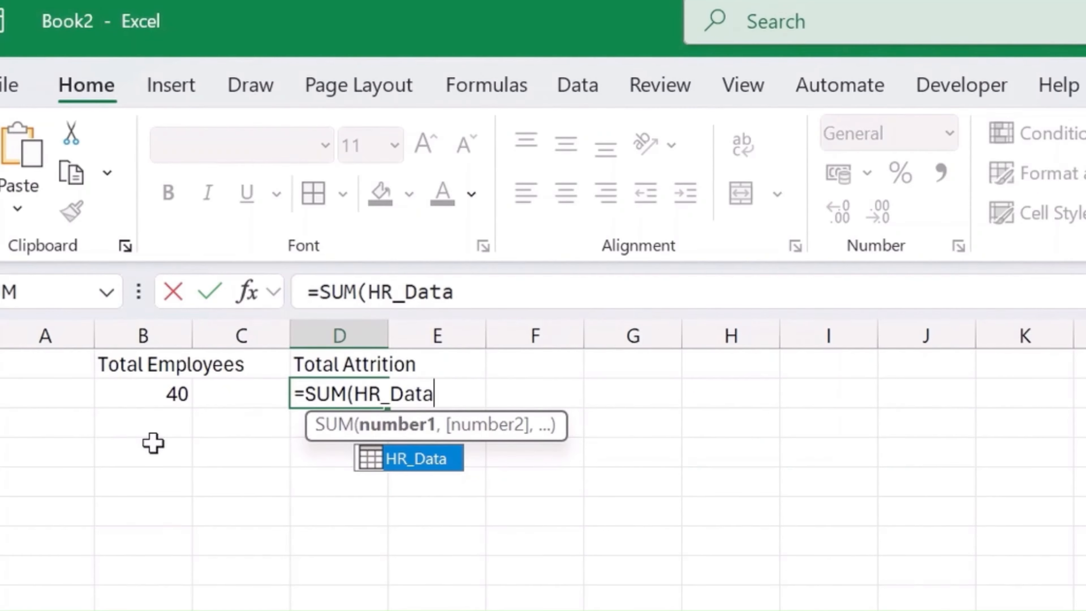
text({)
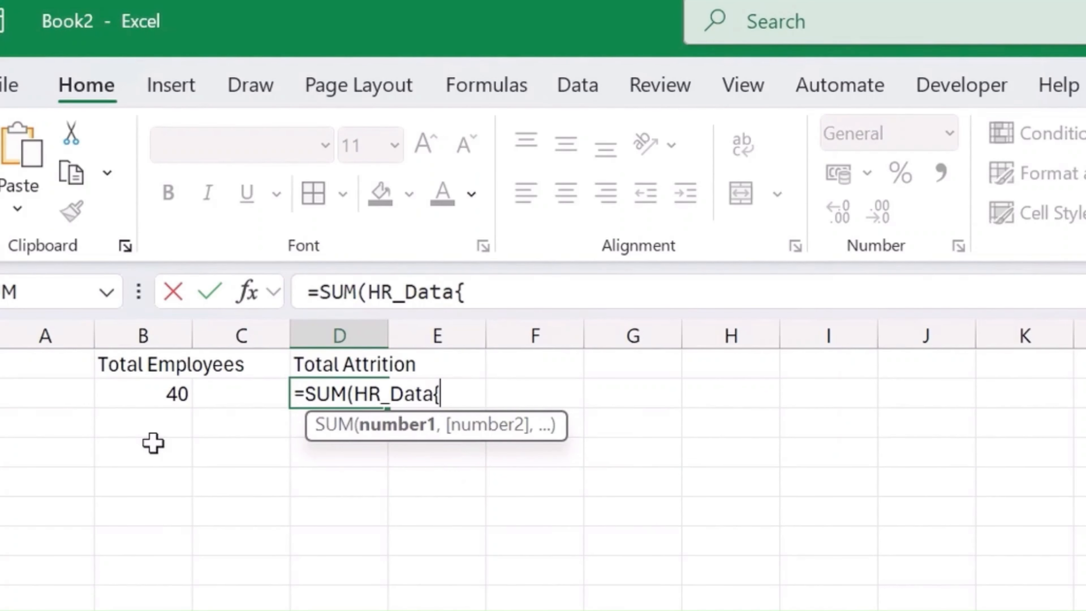
key(BackSpace)
text([)
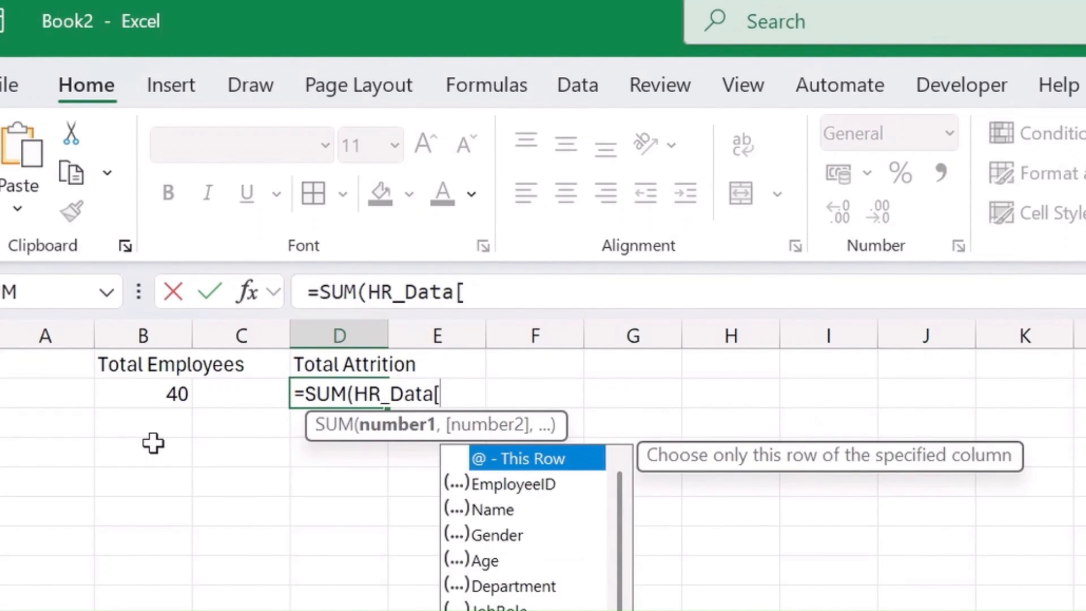
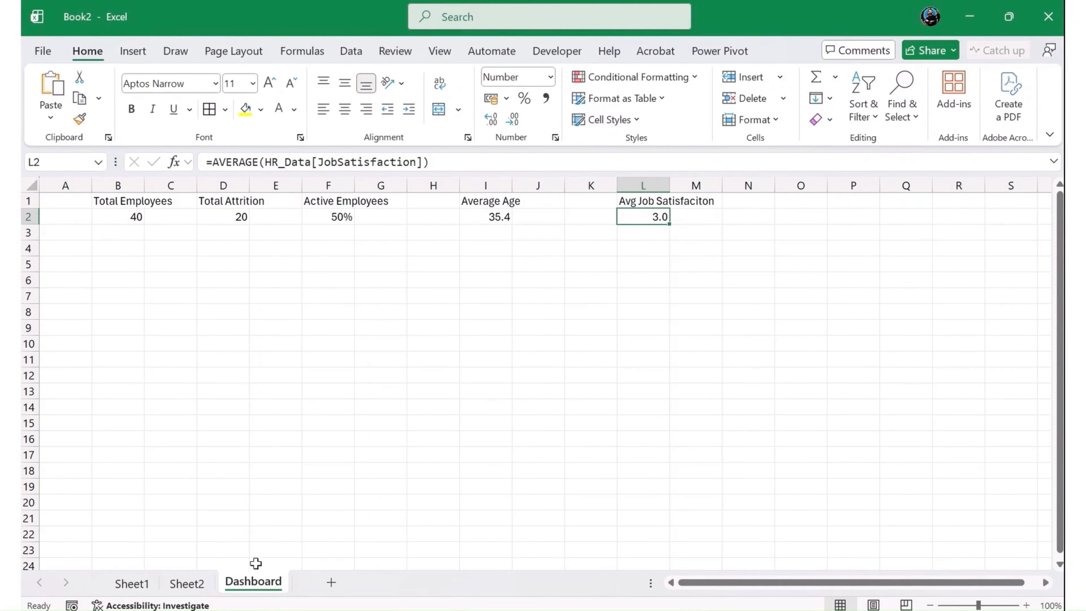
click(187, 583)
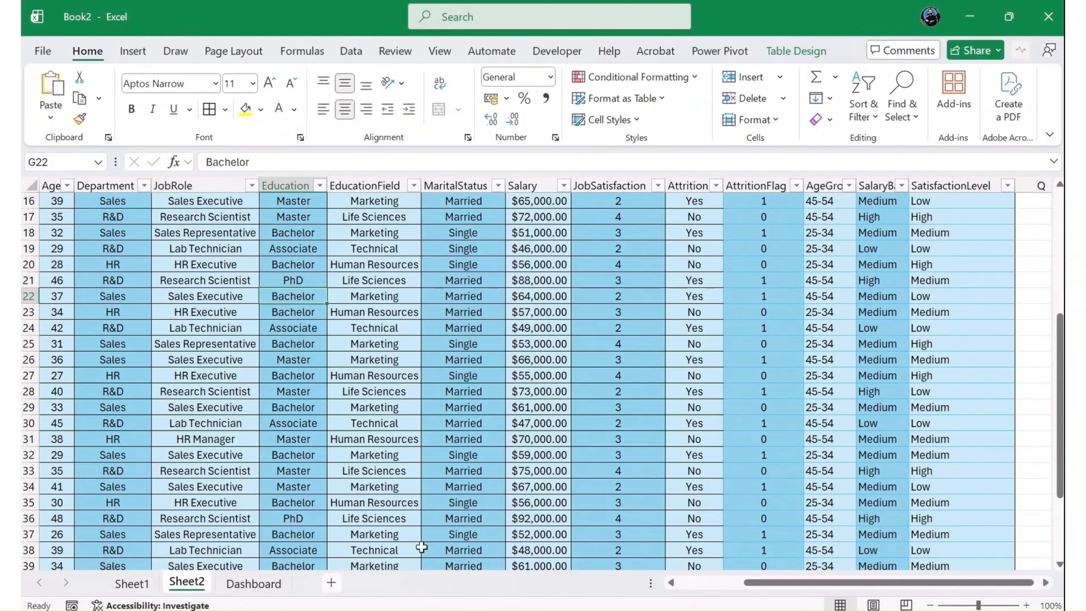
click(240, 586)
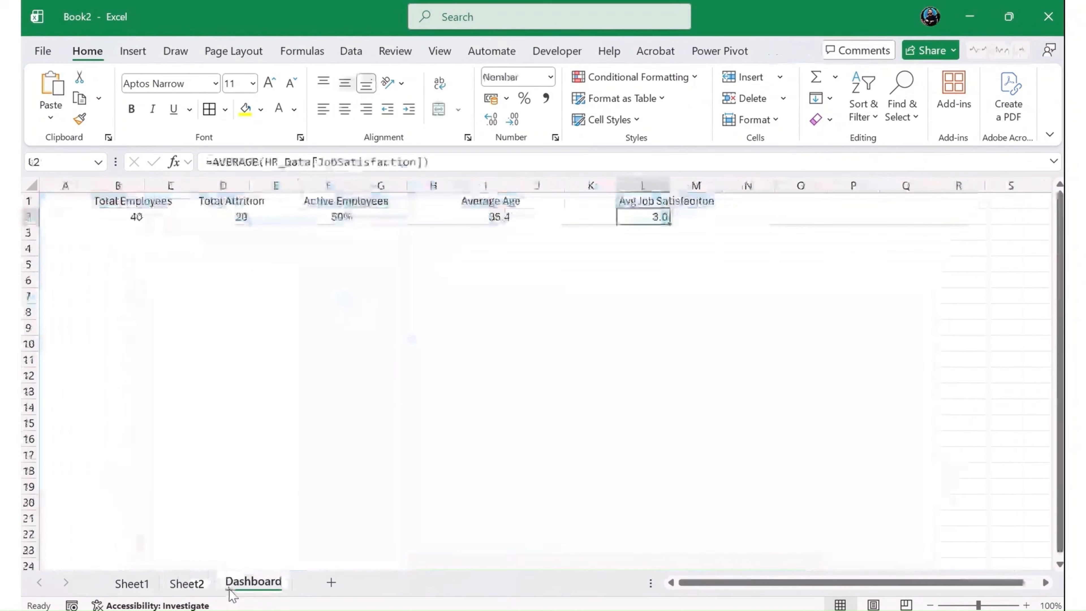
click(85, 283)
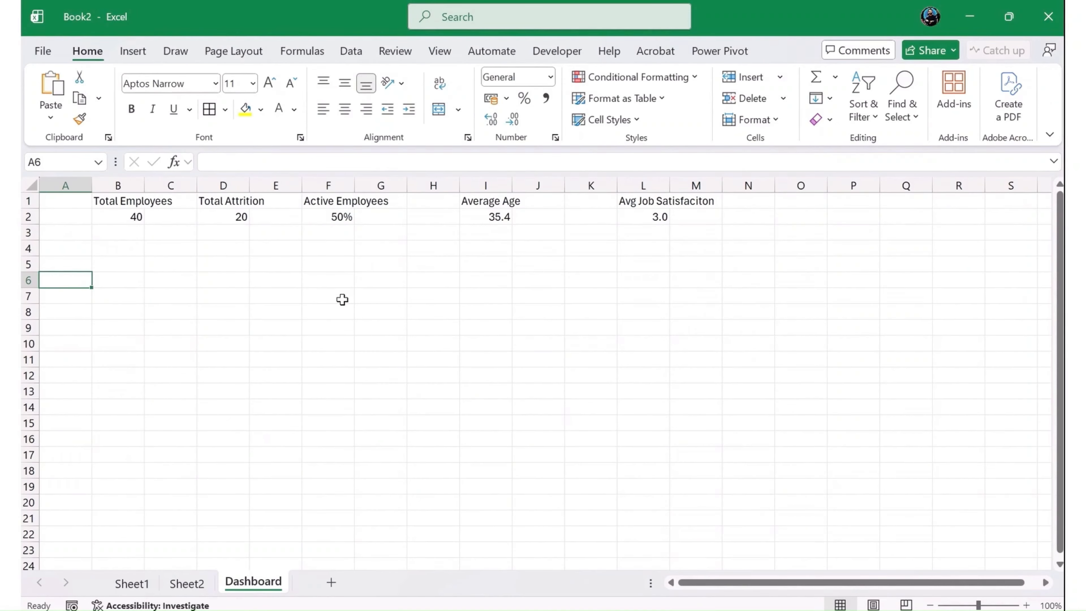
- Rename the Dashboard sheet holding the KPI formulas as "Calculation"
double_click(270, 581)
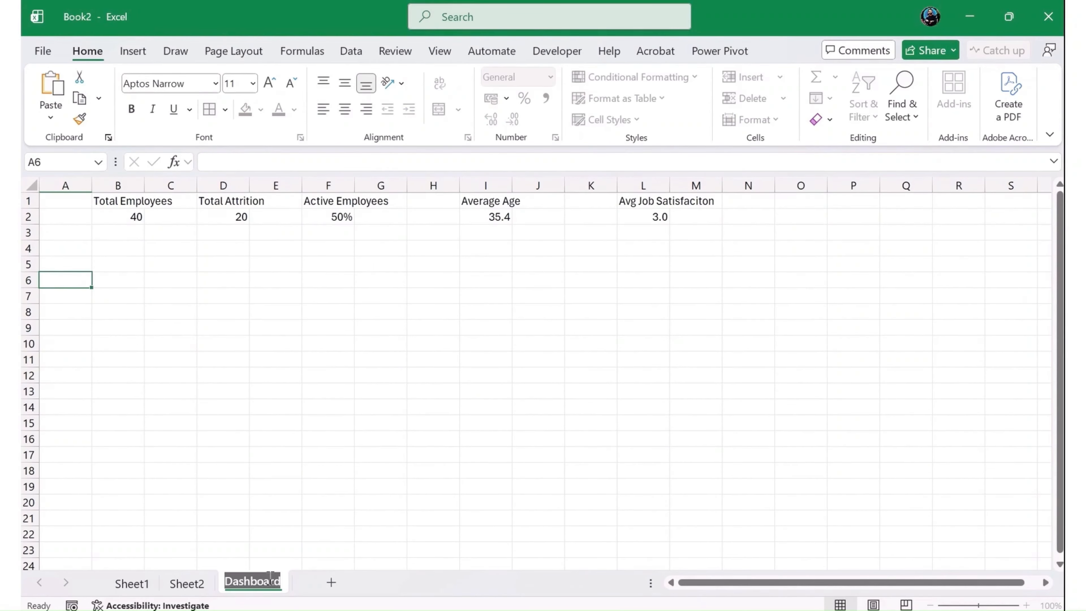
text(Cal)
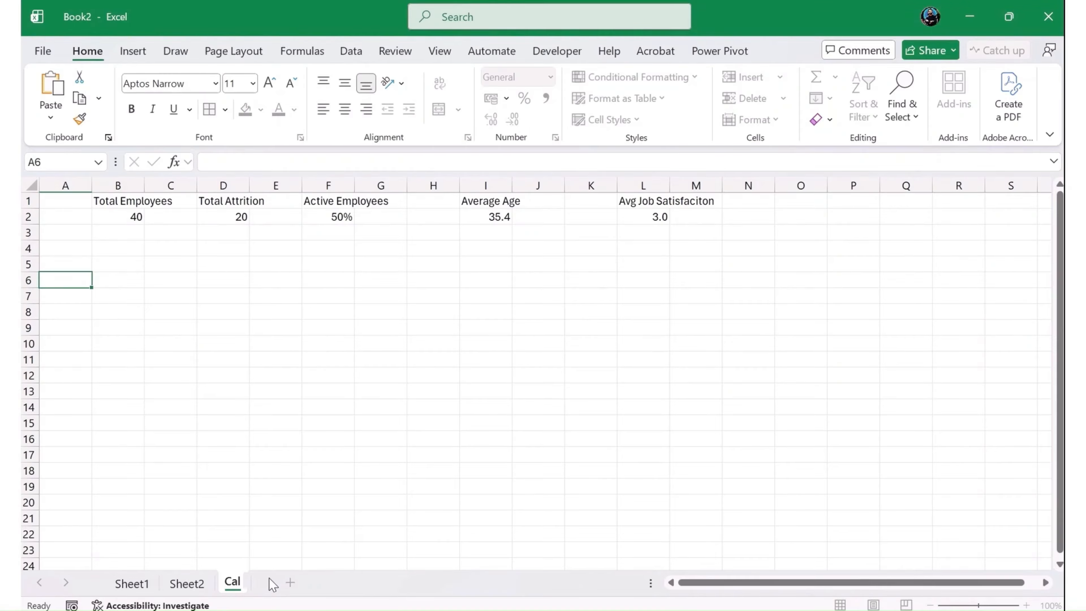
text(culation)
key(Return)
- Add a new worksheet after Calculation and name it "Dashboard"
click(332, 580)
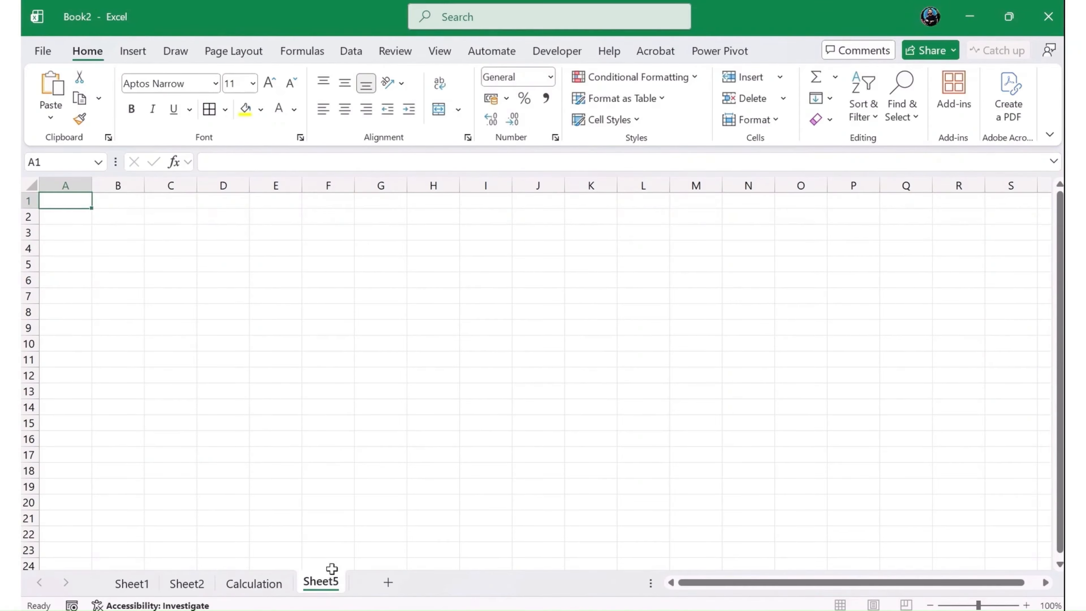
double_click(333, 570)
text(Dashboard)
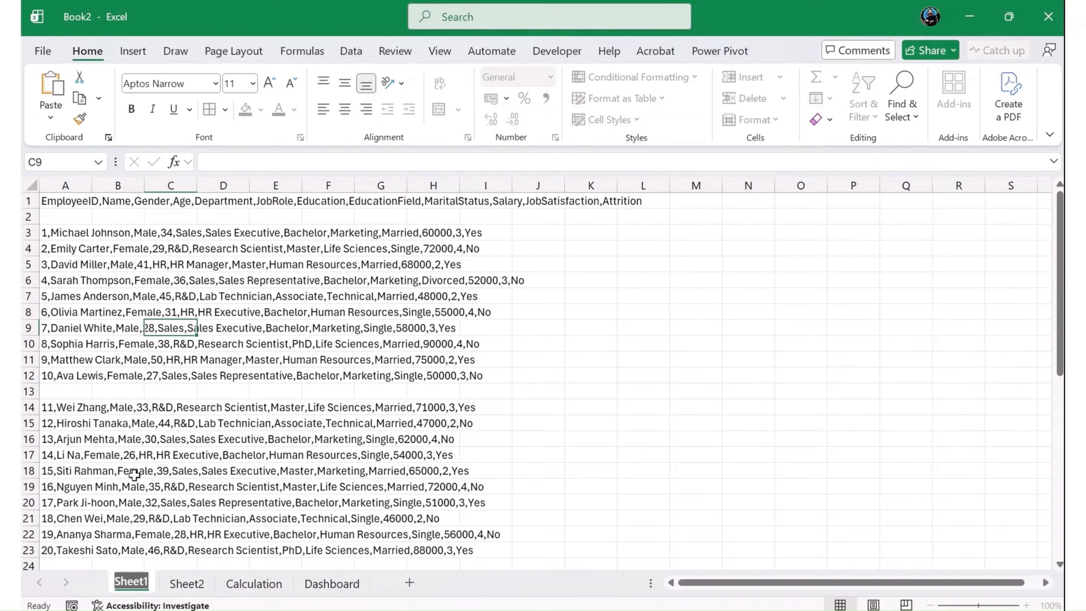
- Rename Sheet1, which holds the unprocessed comma-separated employee records, as "Raw"
double_click(131, 583)
text(Raw)
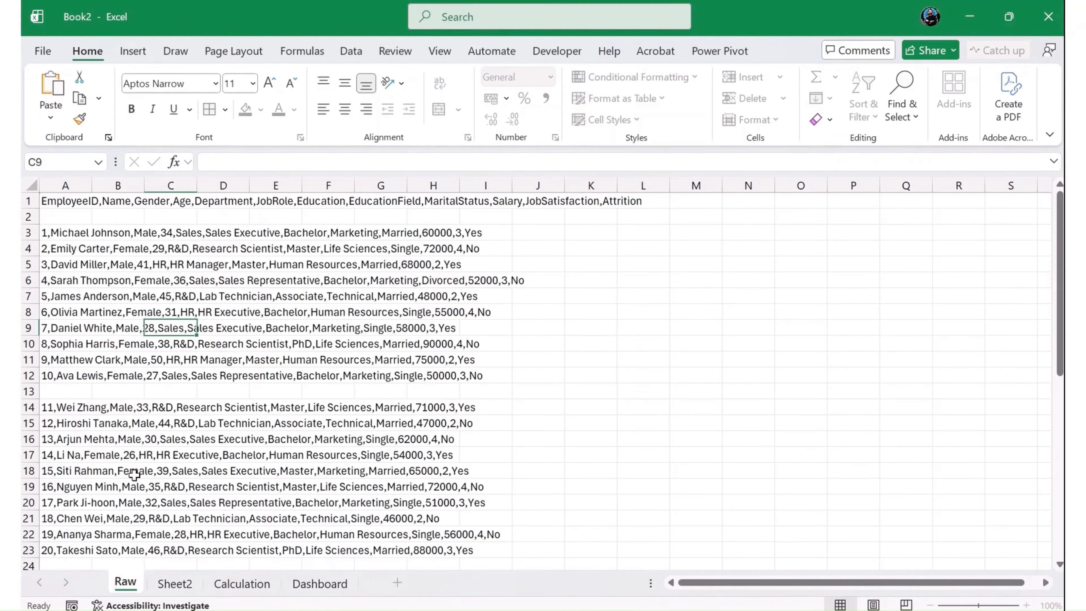
key(Return)
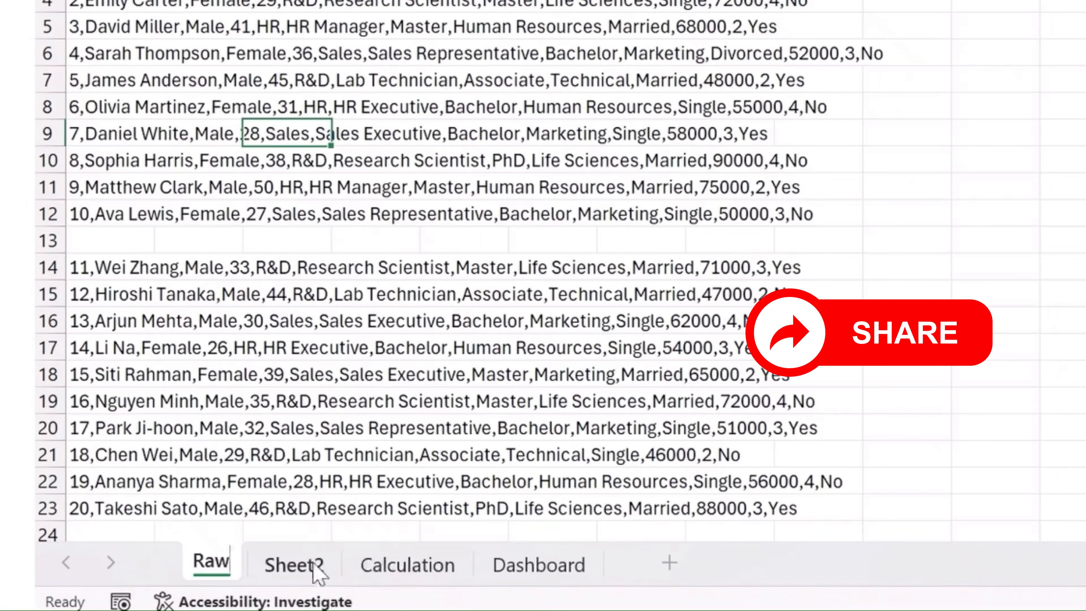
- Rename Sheet2, which holds the formatted employee table, as "CleanData"
double_click(174, 583)
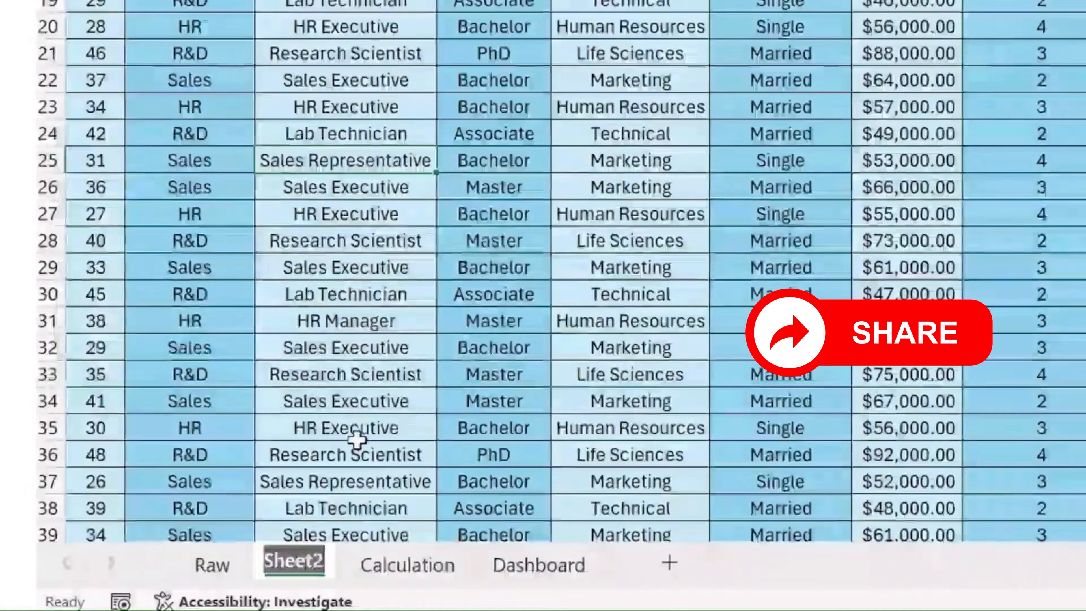
text(d)
key(BackSpace)
text(cL)
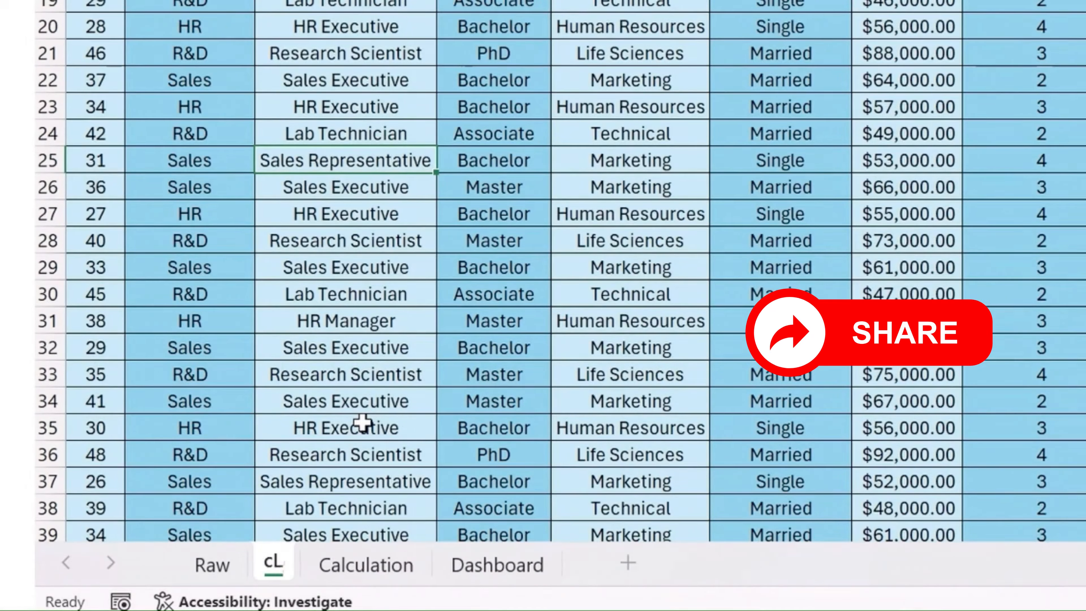
key(BackSpace)
key(BackSpace)
text(ClearnData)
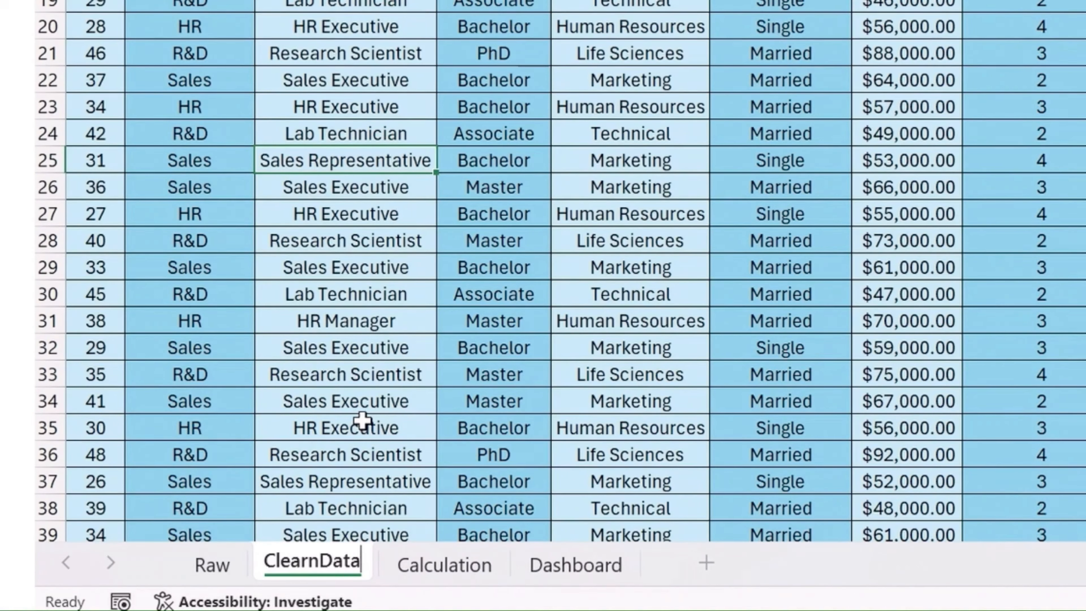
click(561, 194)
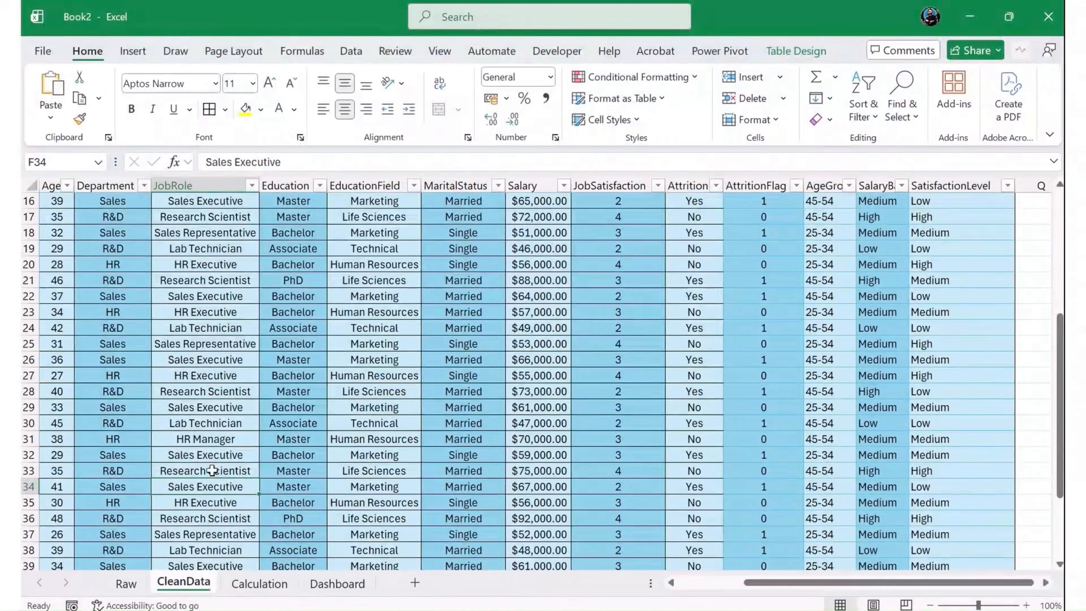
- Insert a PivotTable based on HR_Data into the existing Calculation worksheet at cell A5
click(133, 52)
click(58, 86)
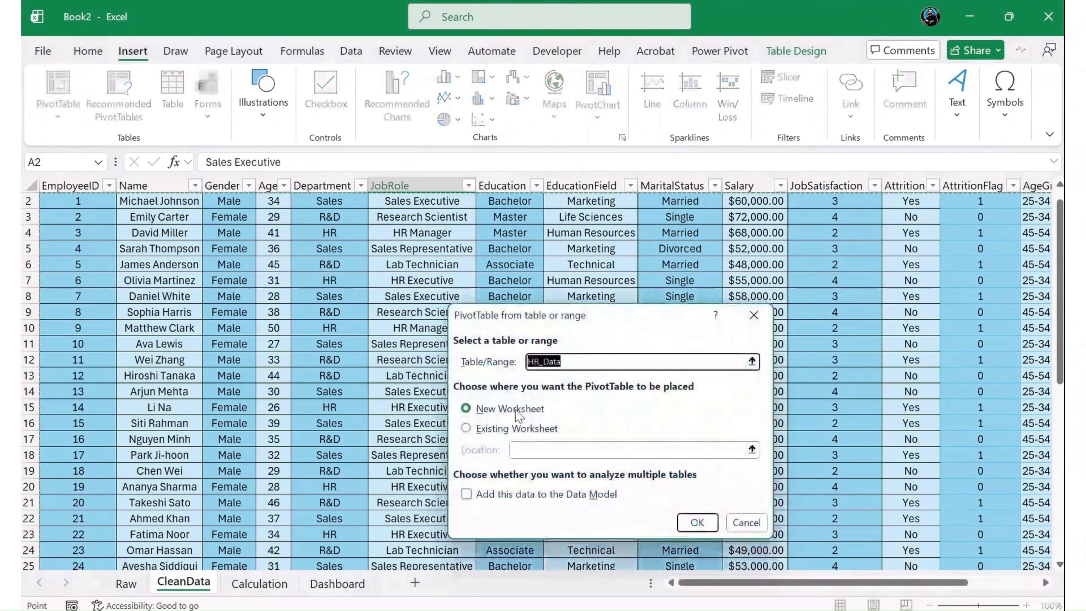
click(496, 428)
click(538, 450)
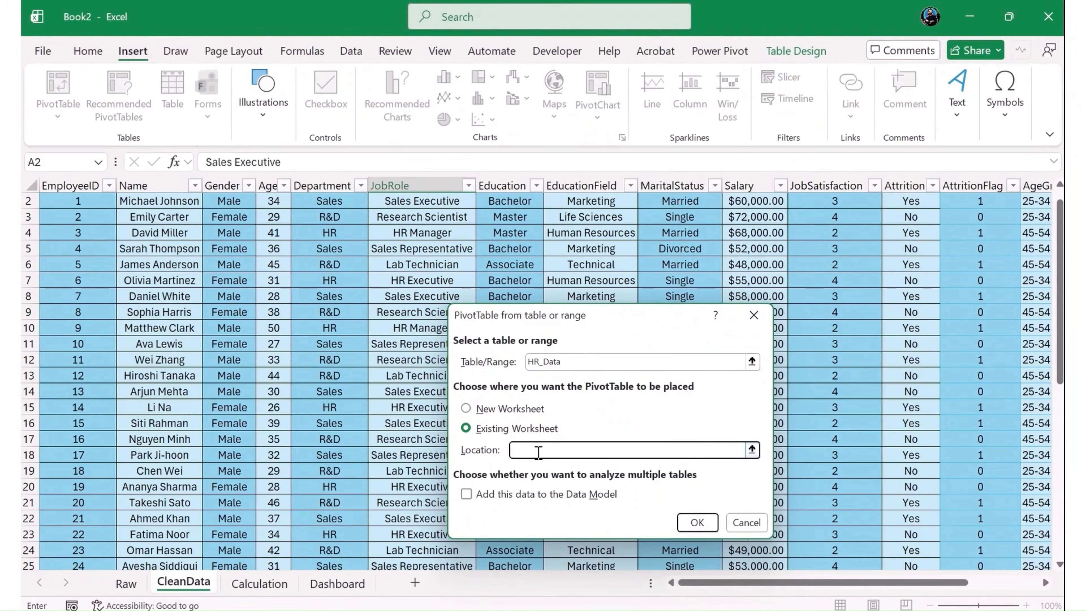
click(260, 584)
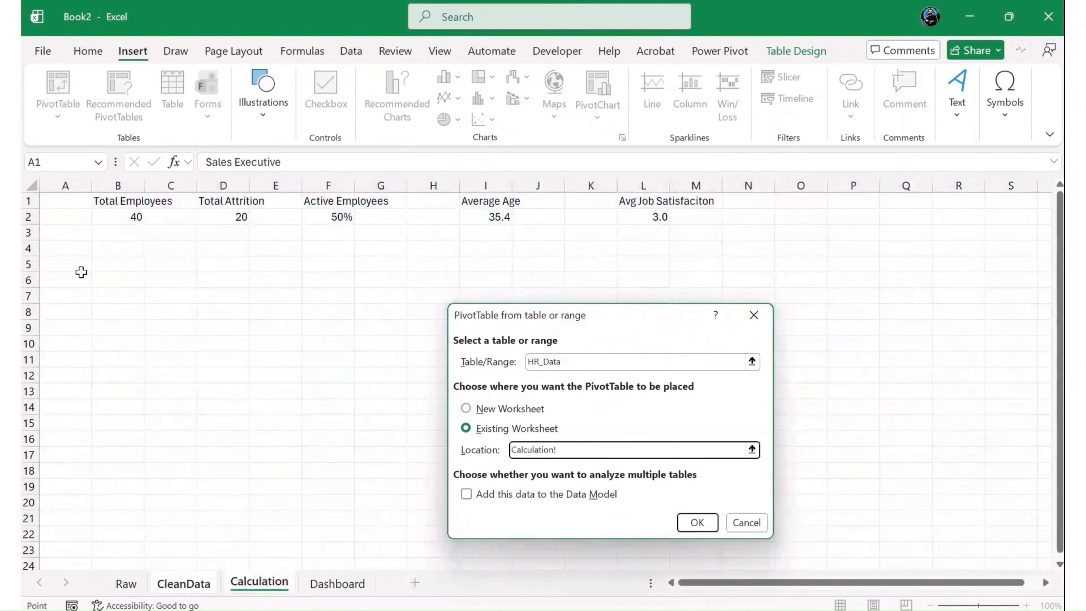
click(81, 269)
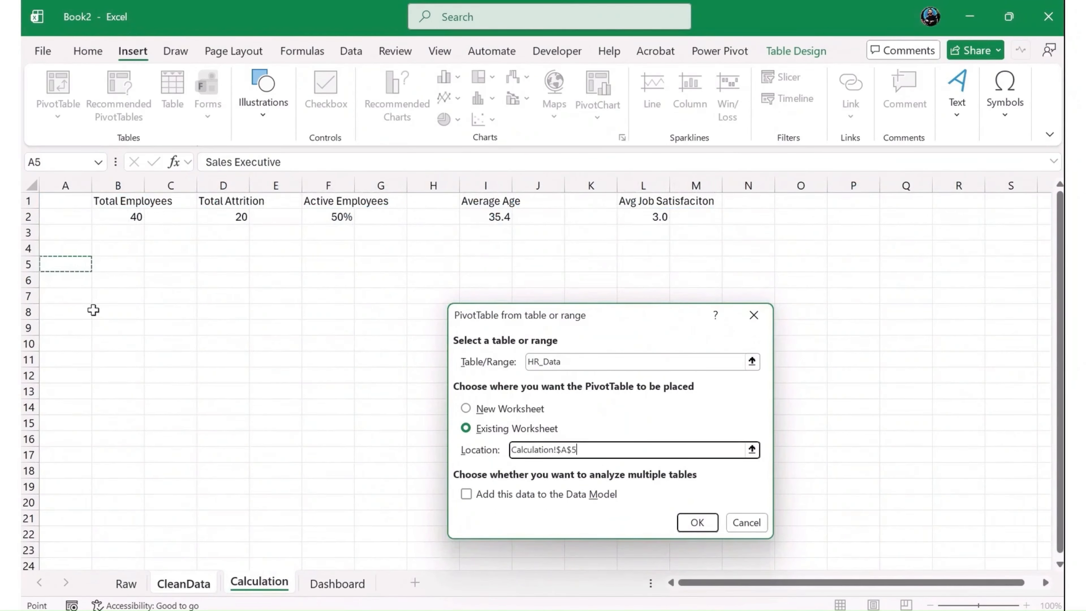
click(697, 522)
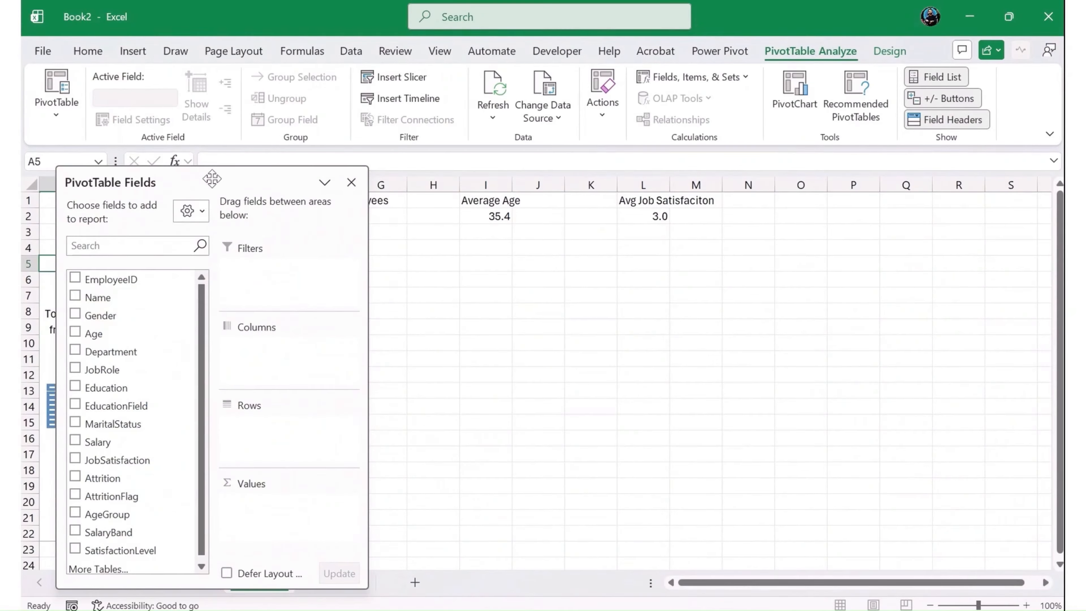
- Lay out the PivotTable with Department in the rows and the sum of AttritionFlag as values, using a docked, widened field list
drag(213, 179, 885, 199)
double_click(886, 201)
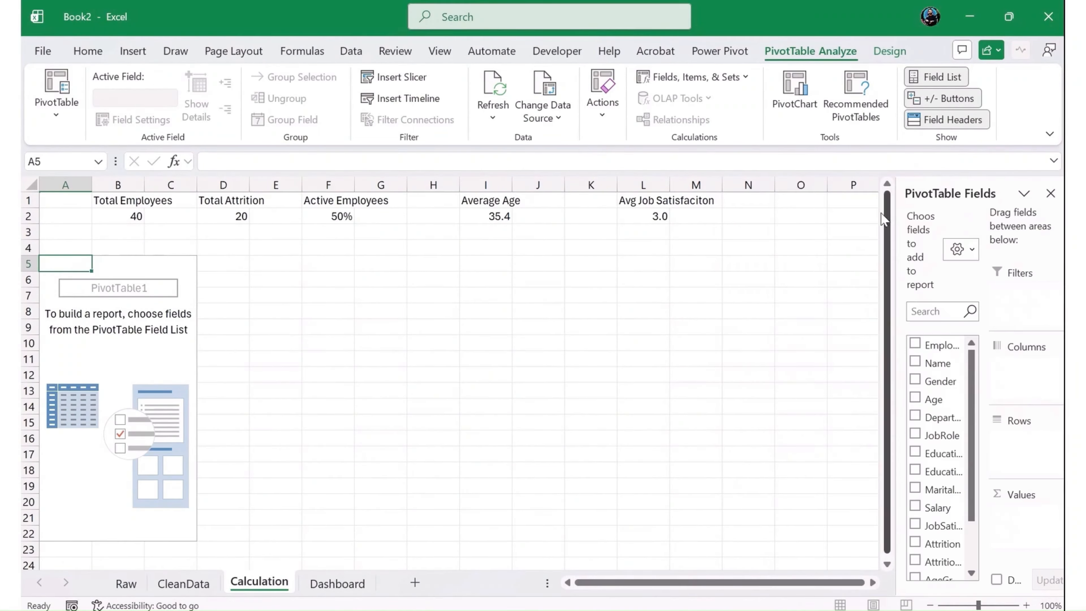
drag(902, 242, 699, 257)
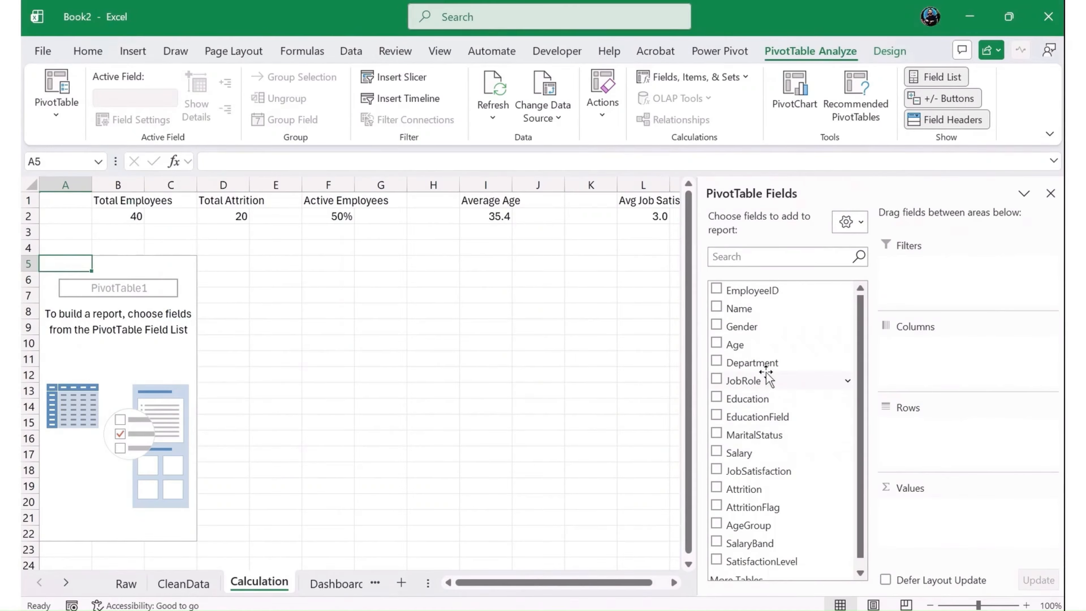
drag(764, 363, 932, 436)
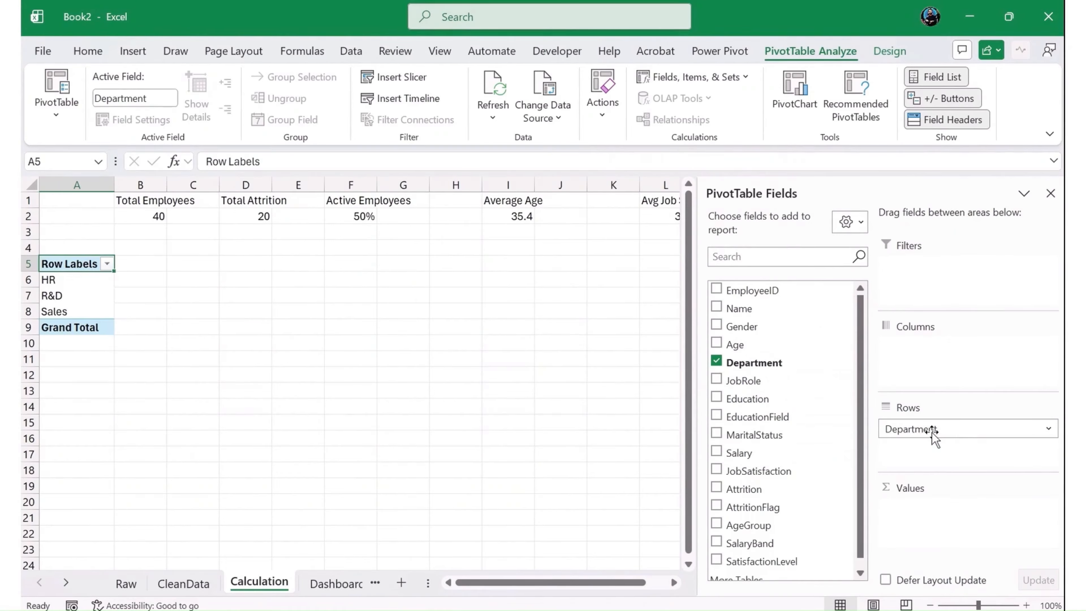
drag(775, 509, 1000, 508)
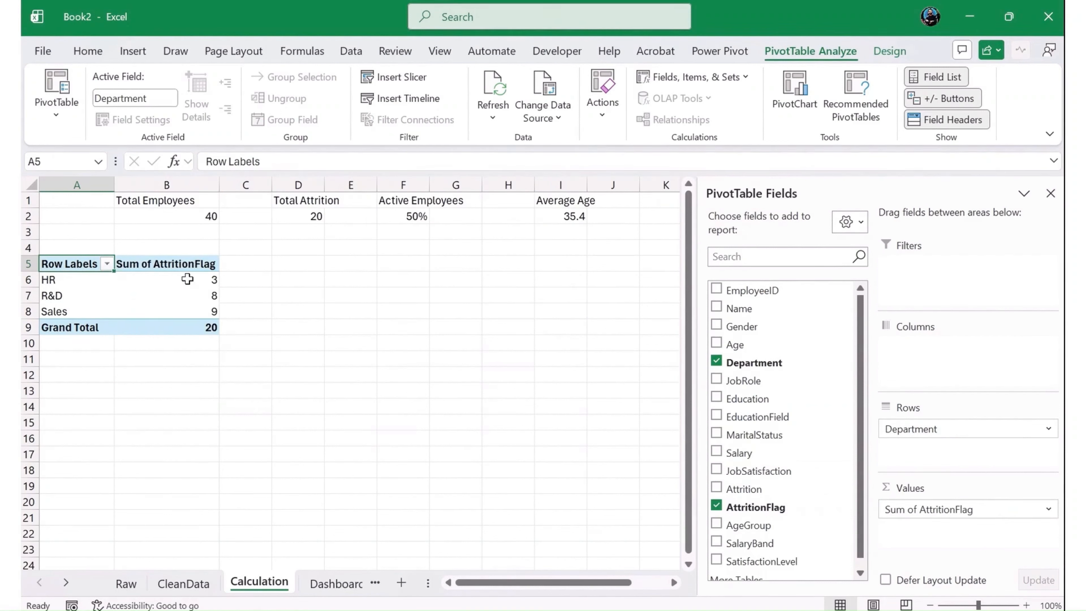
- Examine the attrition sums for the HR, R&D and Sales departments in the PivotTable
click(90, 281)
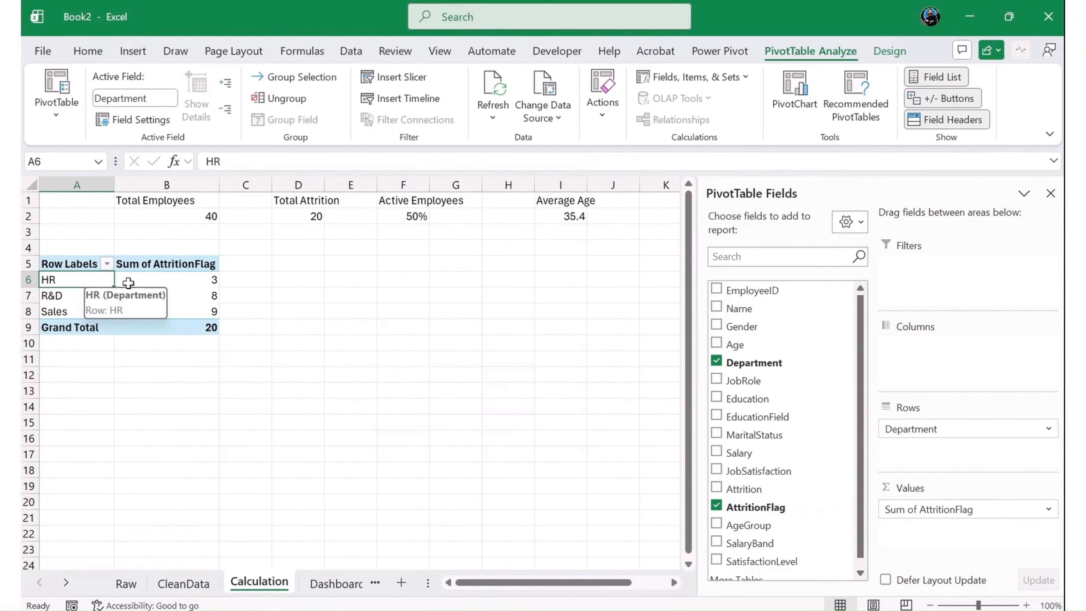
mouse_move(208, 281)
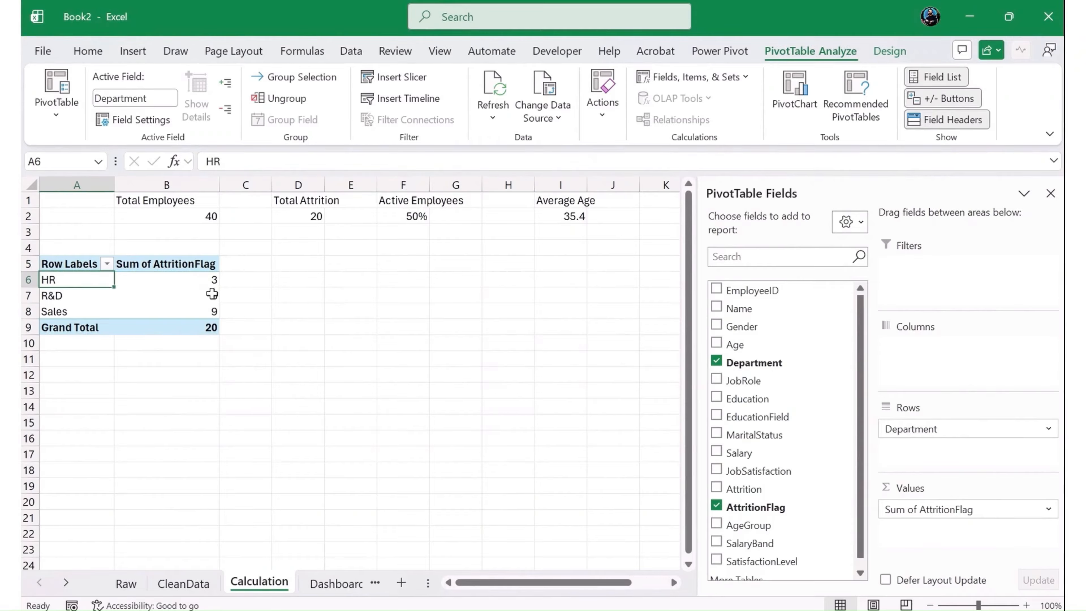
click(171, 296)
drag(73, 311, 208, 309)
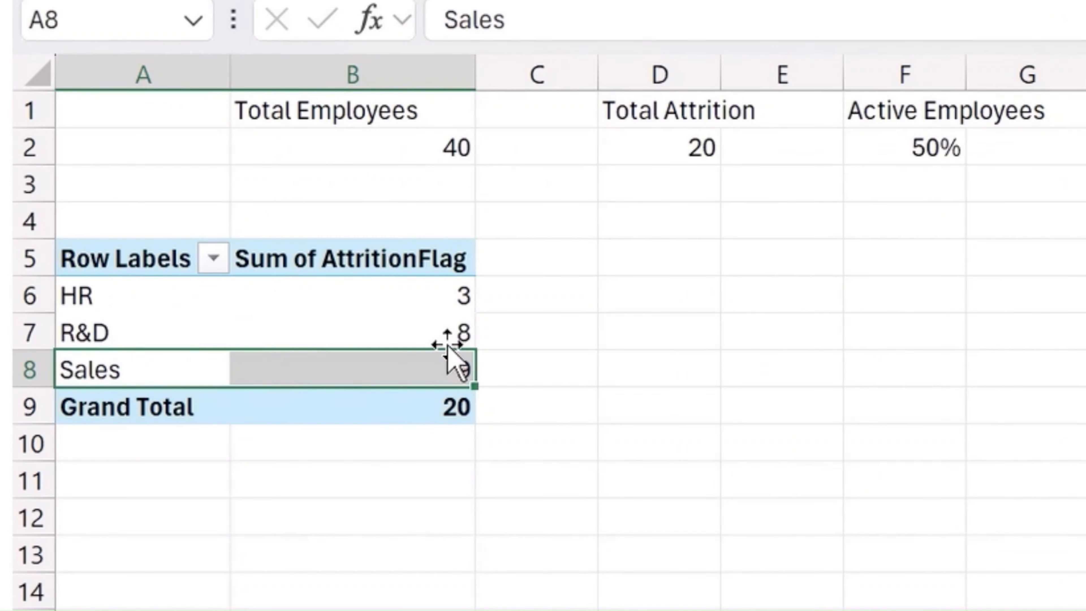
click(614, 495)
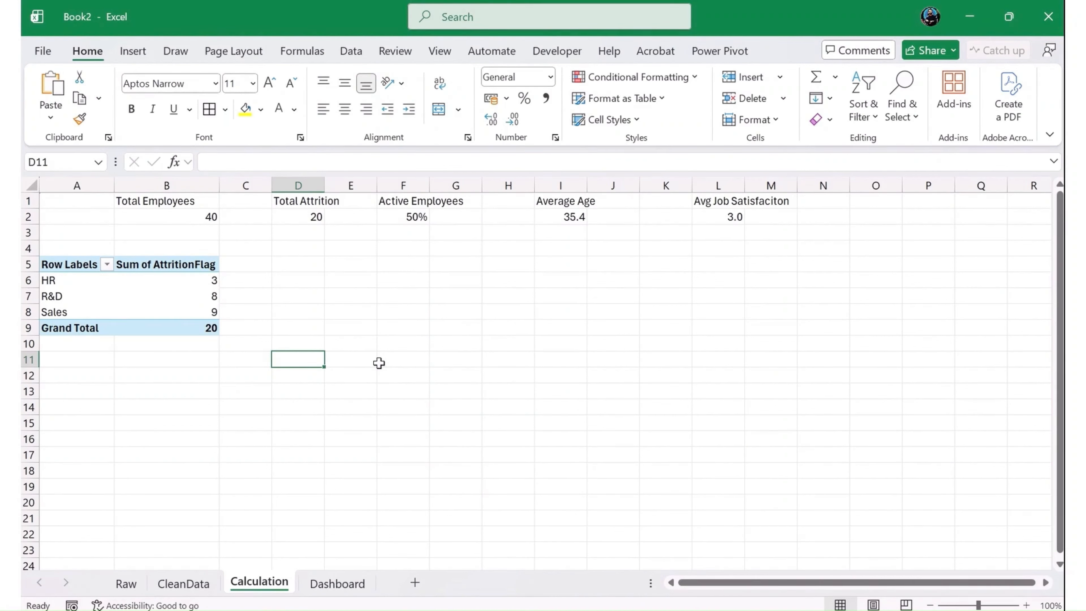
click(167, 296)
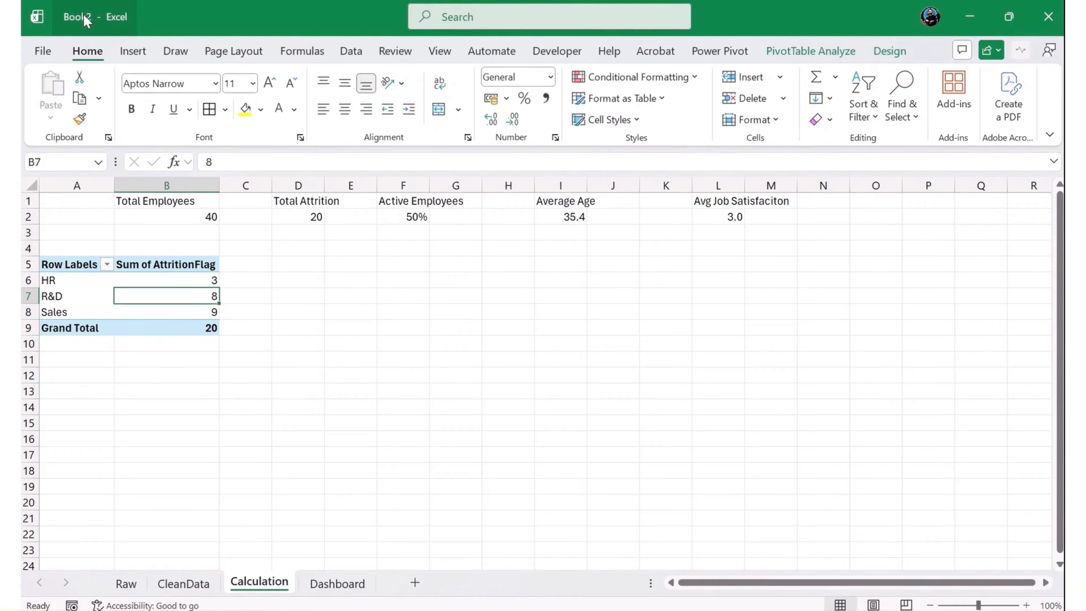
- Save the workbook in the Downloads folder as an Excel Workbook named "HR Dashboard Analytics"
click(43, 51)
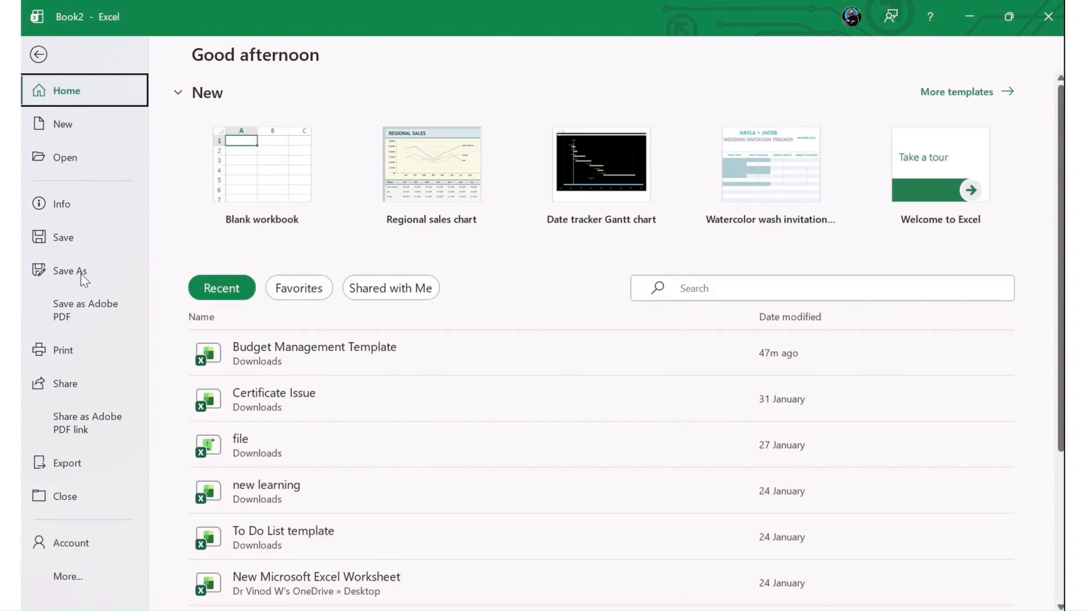
click(84, 272)
click(473, 210)
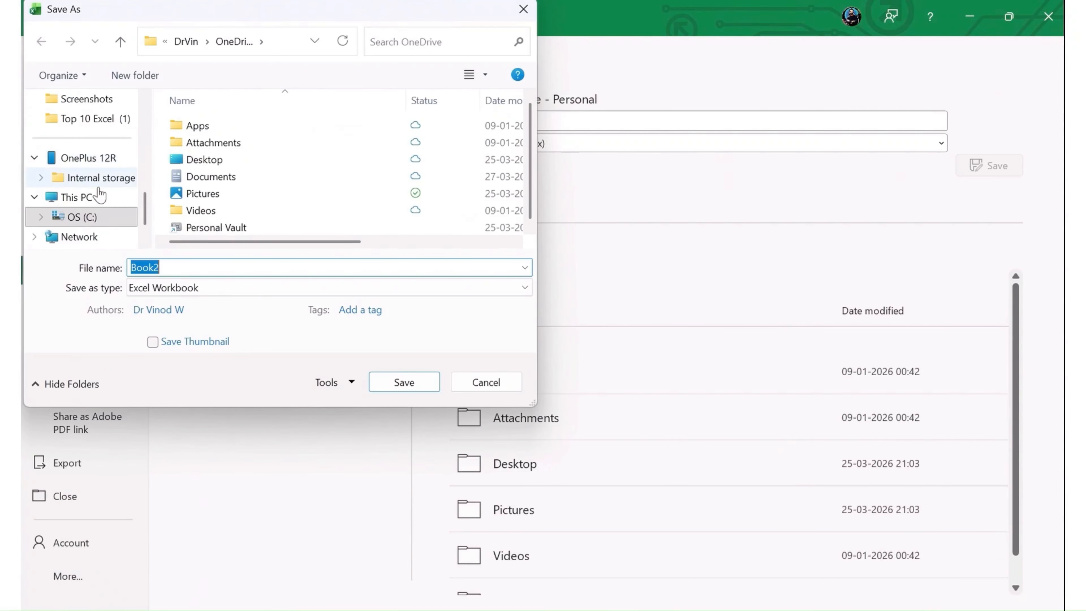
scroll(128, 205, up, 10)
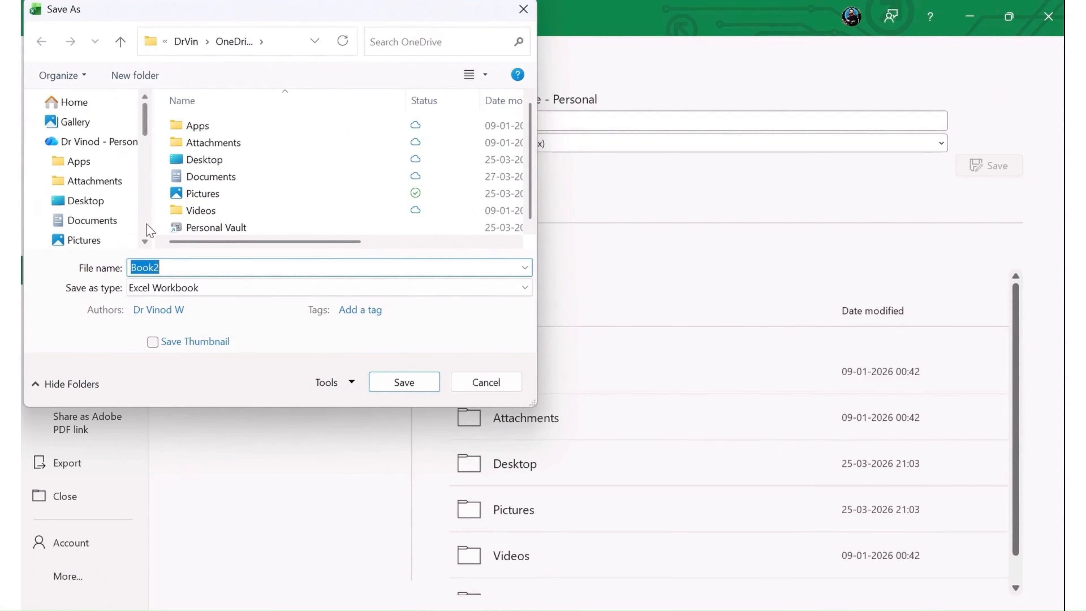
scroll(94, 221, down, 4)
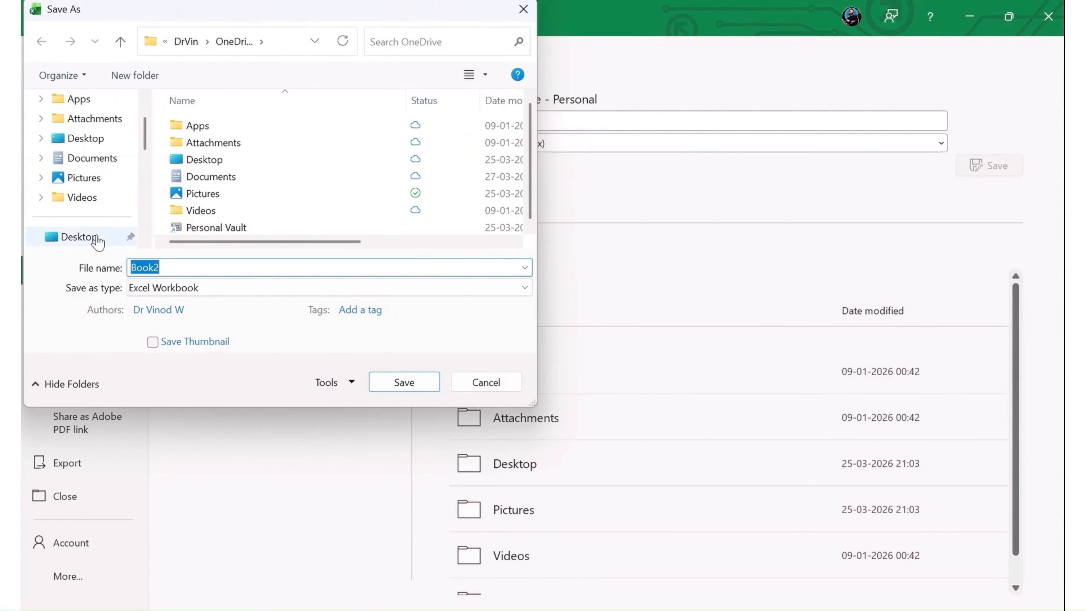
click(85, 197)
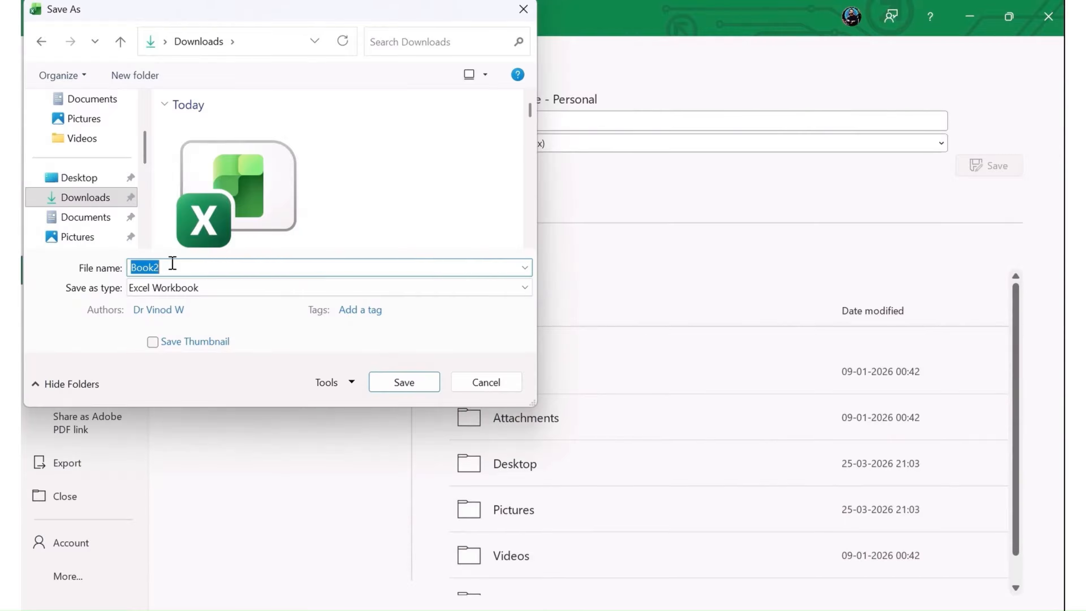
text(HR Dashboar)
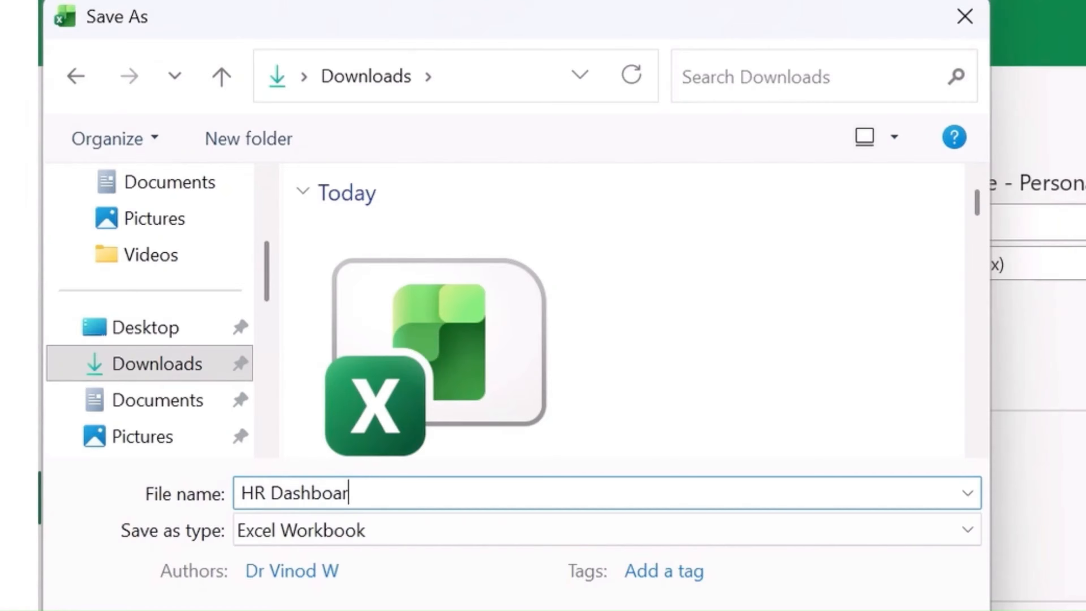
text(d Analyt)
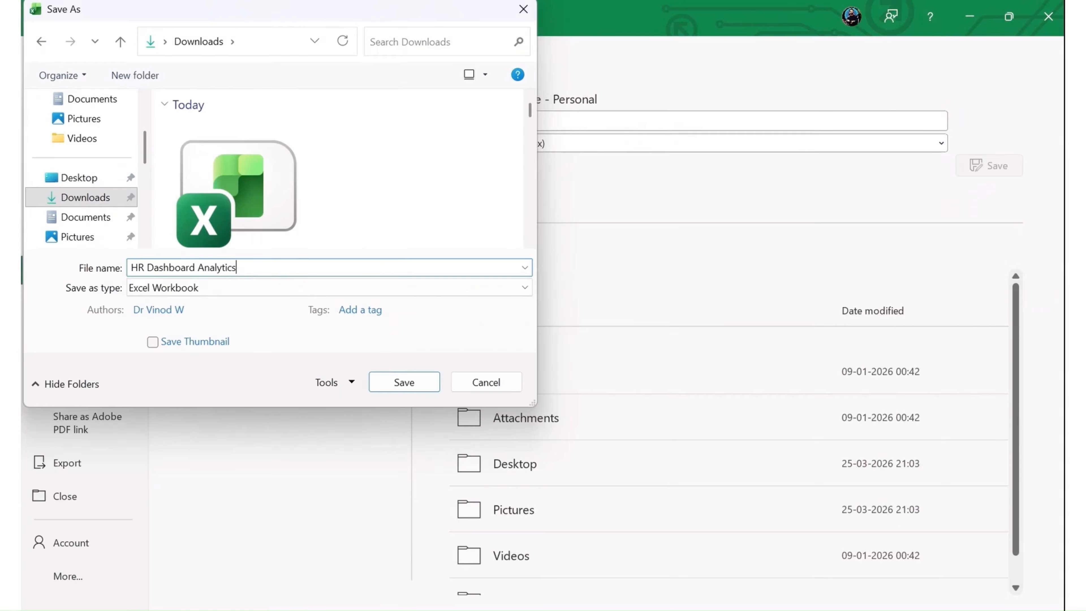
text(ics)
key(Return)
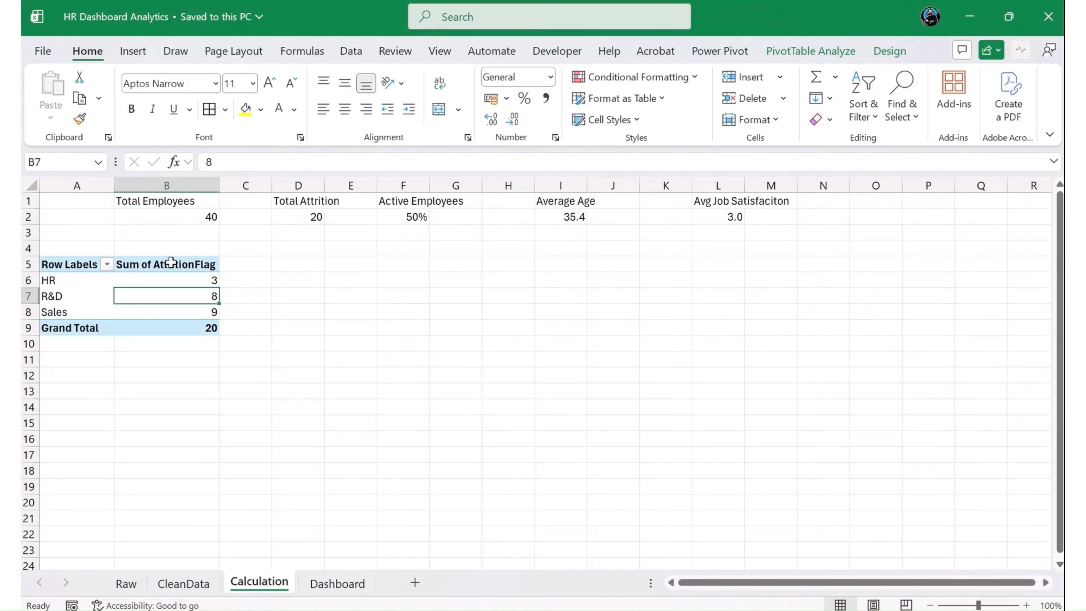
- Open the chart type chooser for the department attrition PivotTable
click(86, 280)
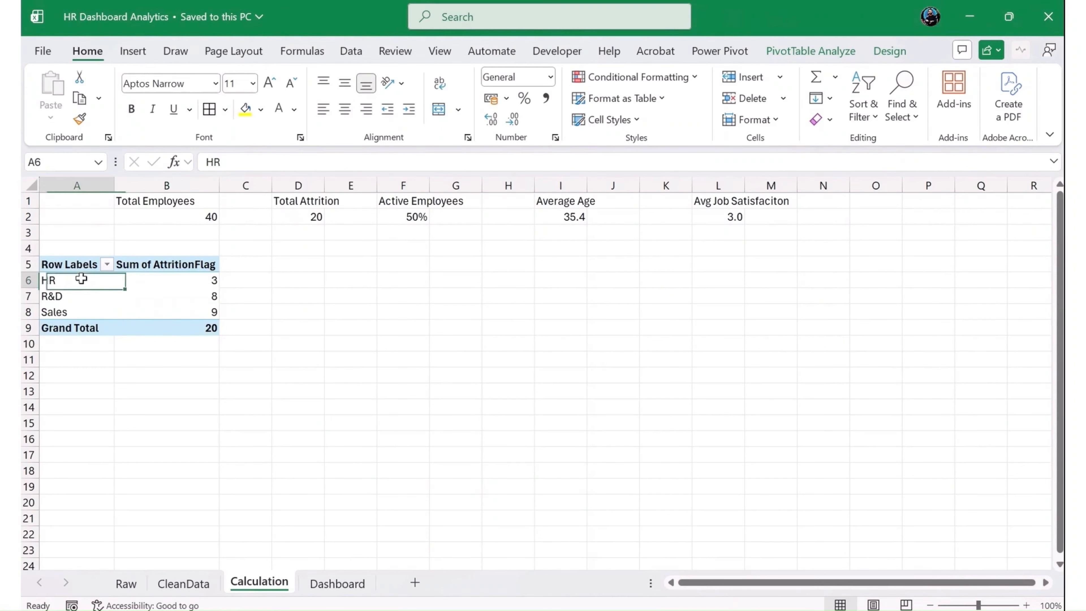
click(175, 309)
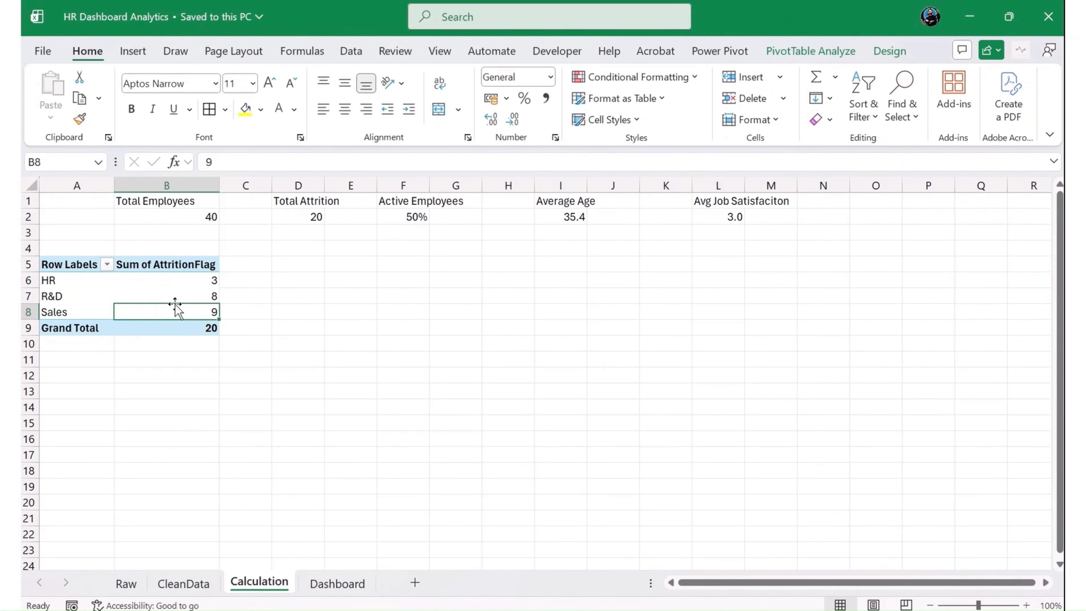
click(132, 50)
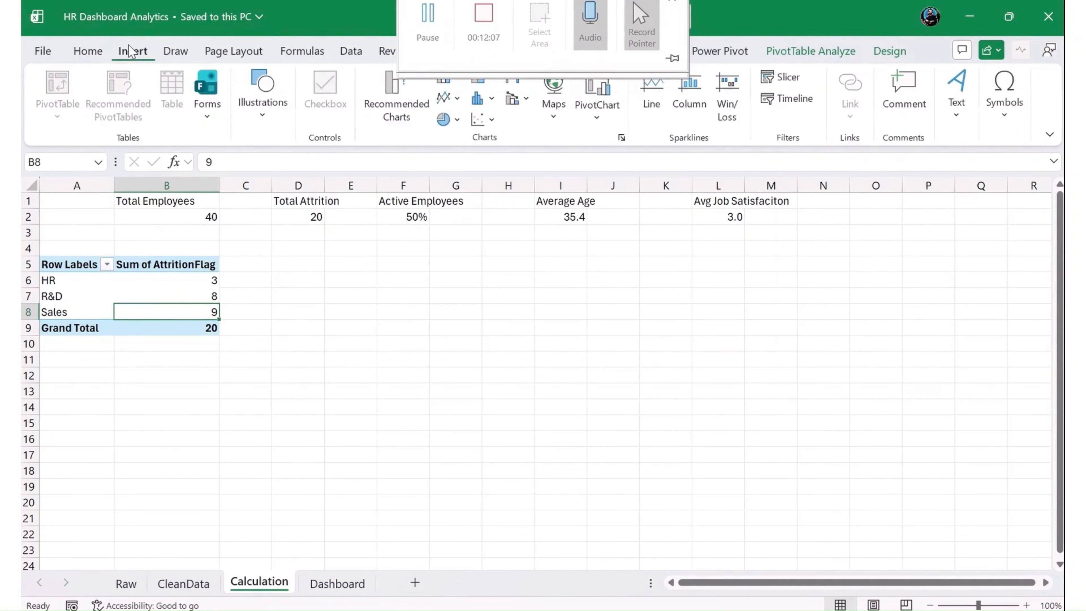
click(394, 126)
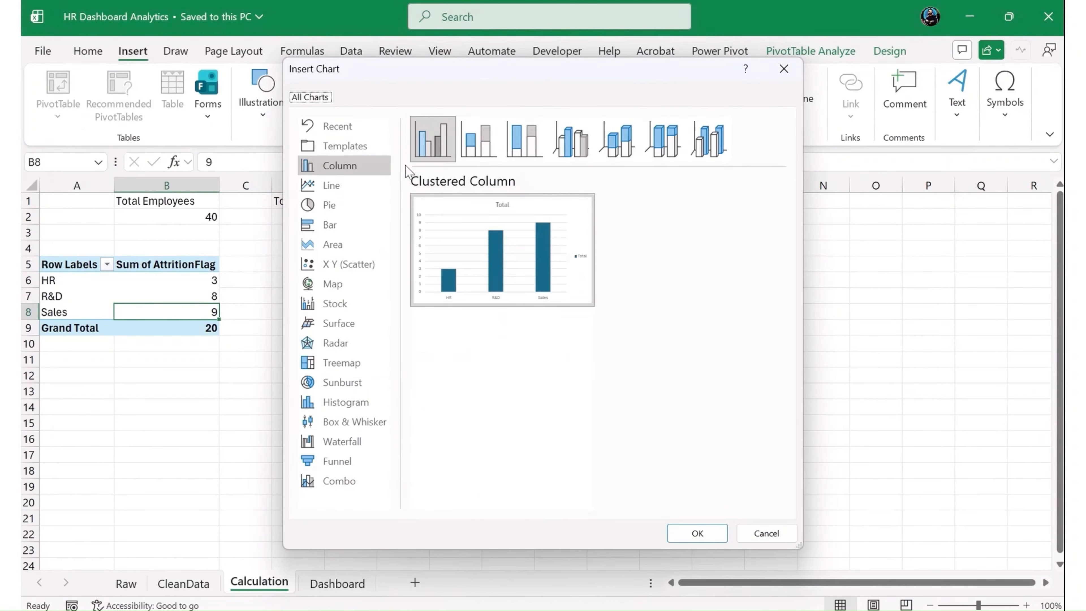
- Preview the stacked column, bar and pie chart types for the department attrition data
click(470, 149)
click(525, 141)
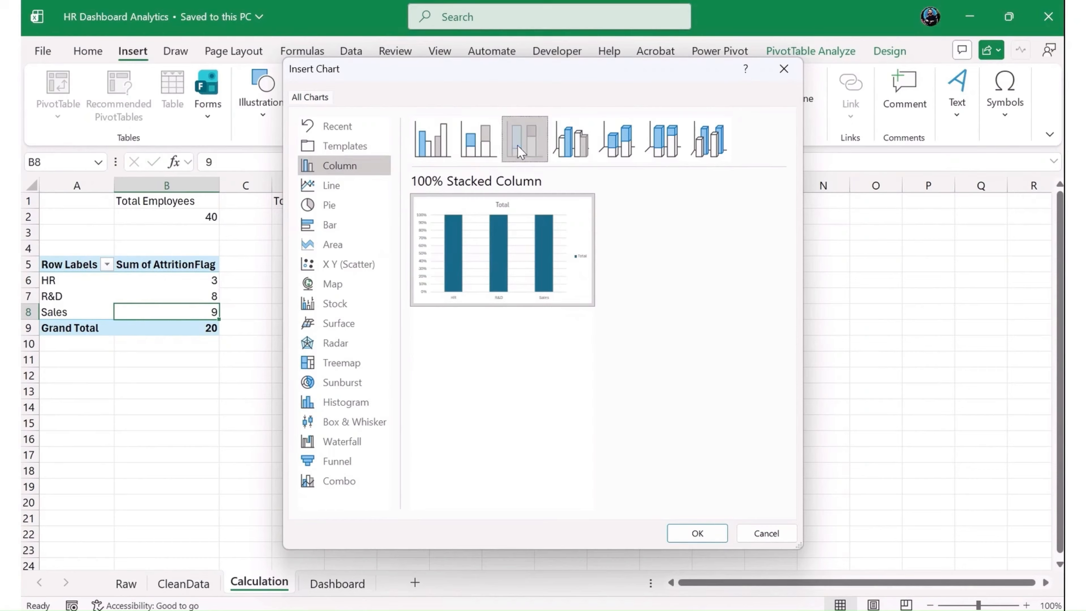
click(329, 227)
mouse_move(470, 218)
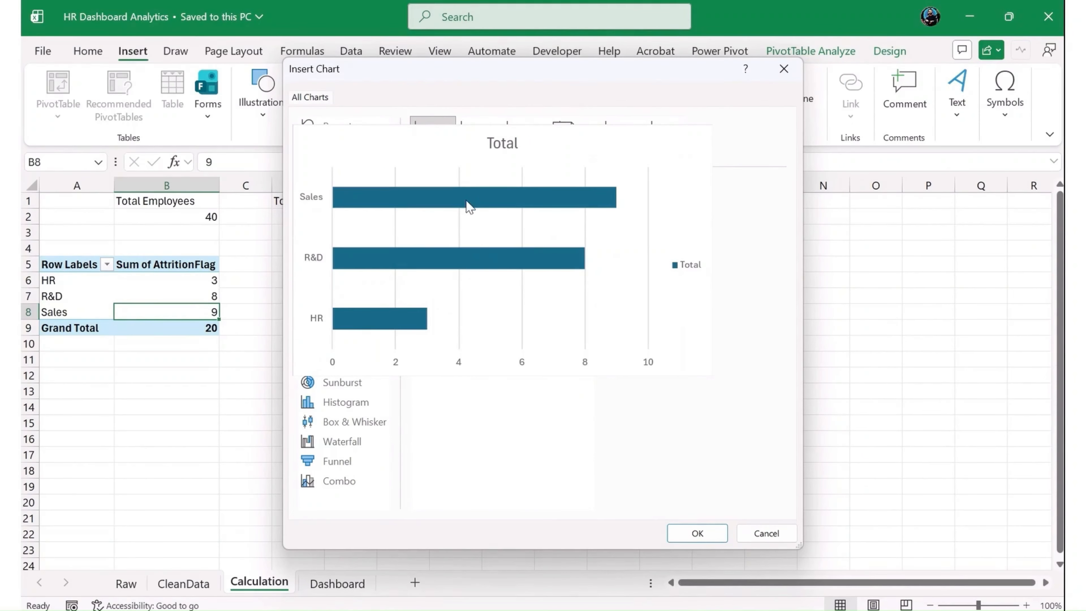
click(478, 143)
click(532, 136)
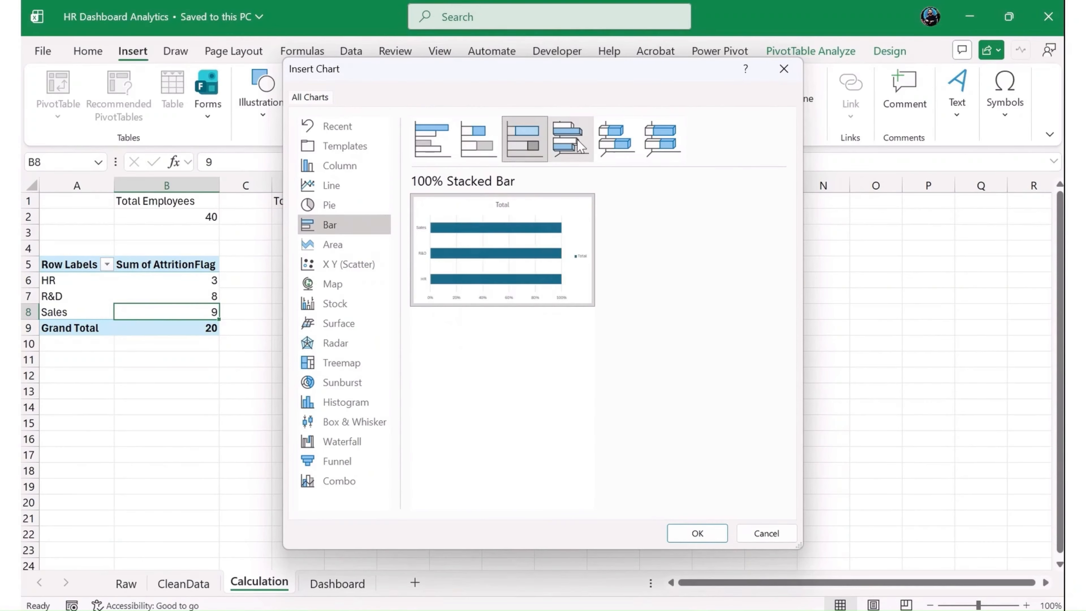
click(617, 139)
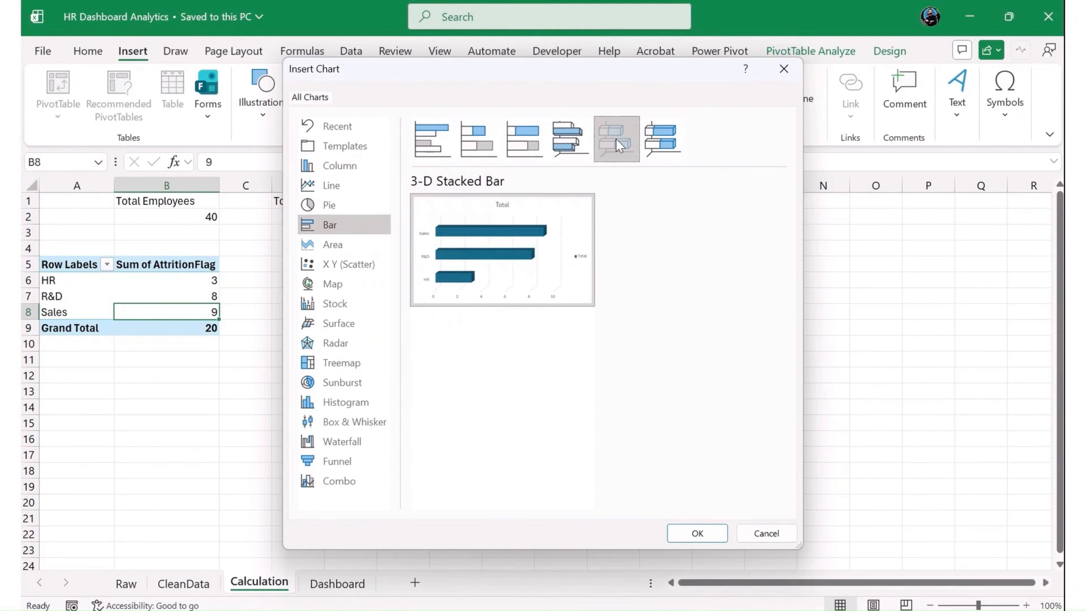
click(345, 204)
- Insert a Clustered Column PivotChart of attrition by department and move it from the Calculation sheet to the Dashboard sheet
click(345, 165)
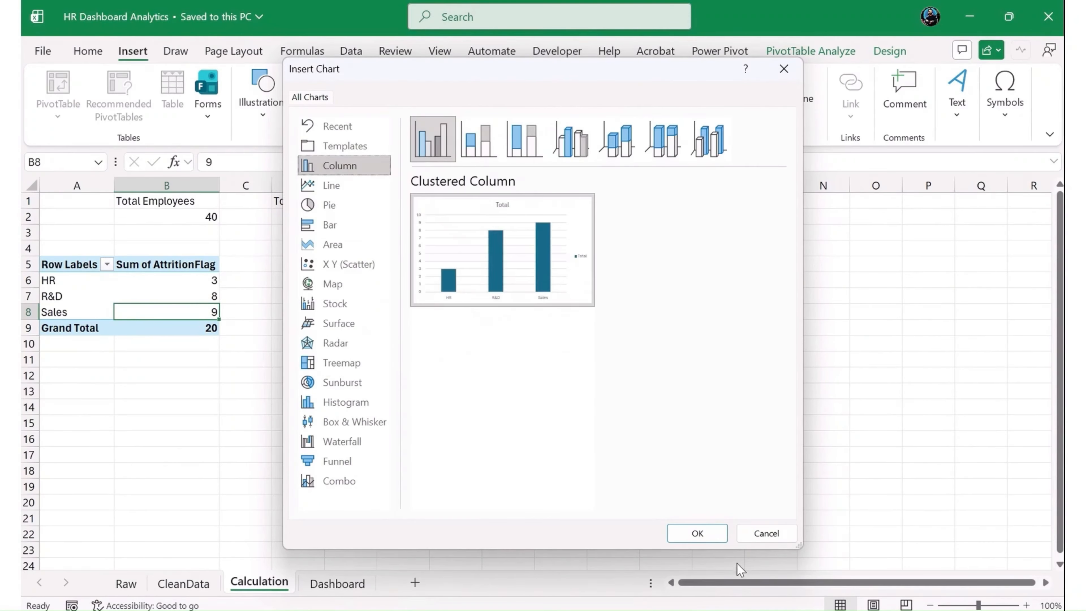
click(697, 533)
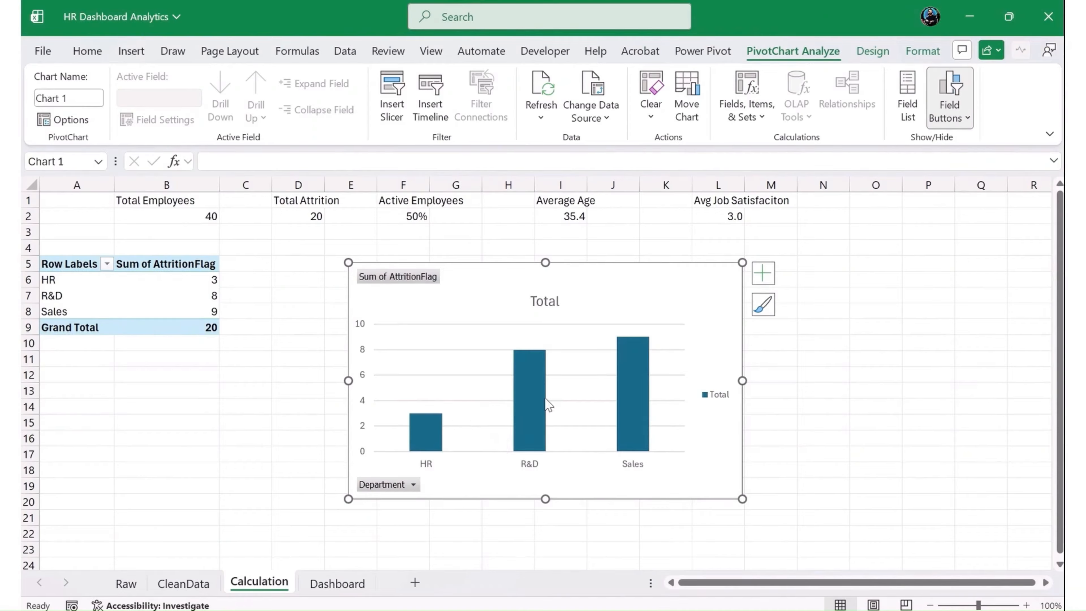
key(ctrl+x)
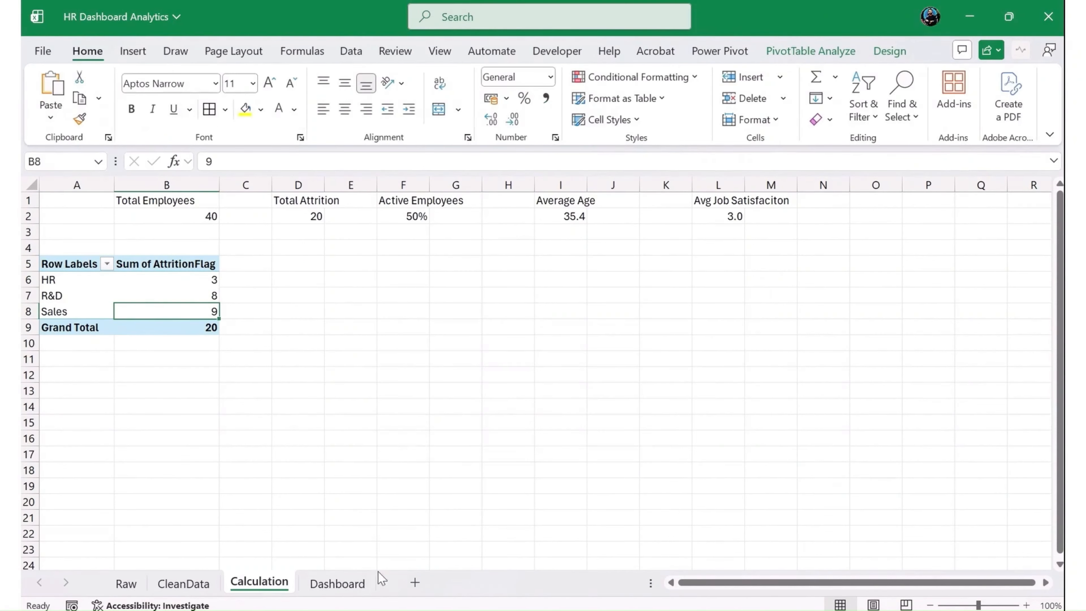
click(365, 581)
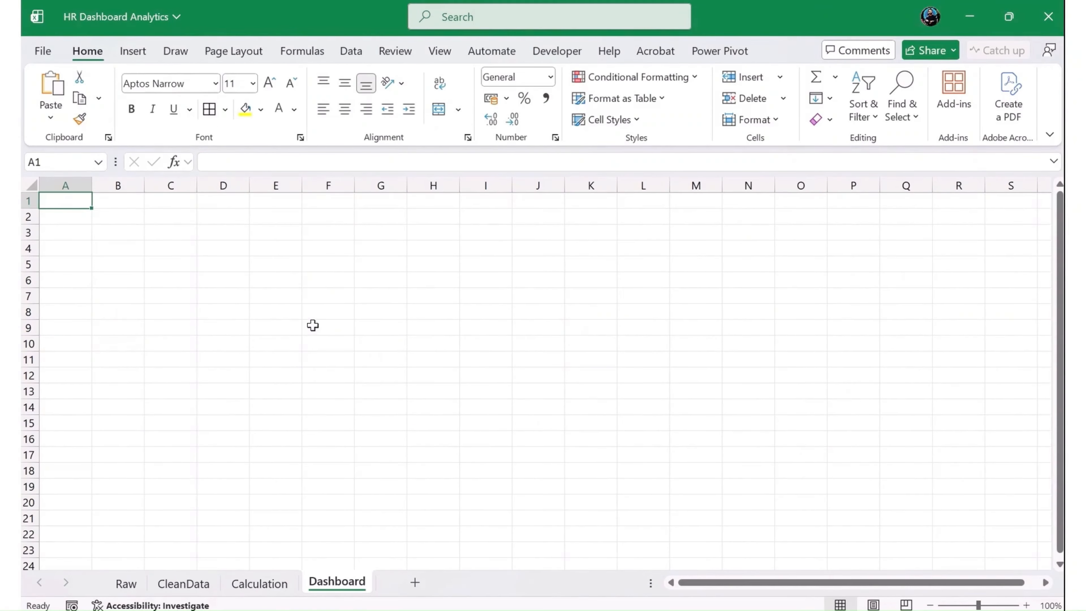
key(ctrl+v)
drag(416, 406, 497, 456)
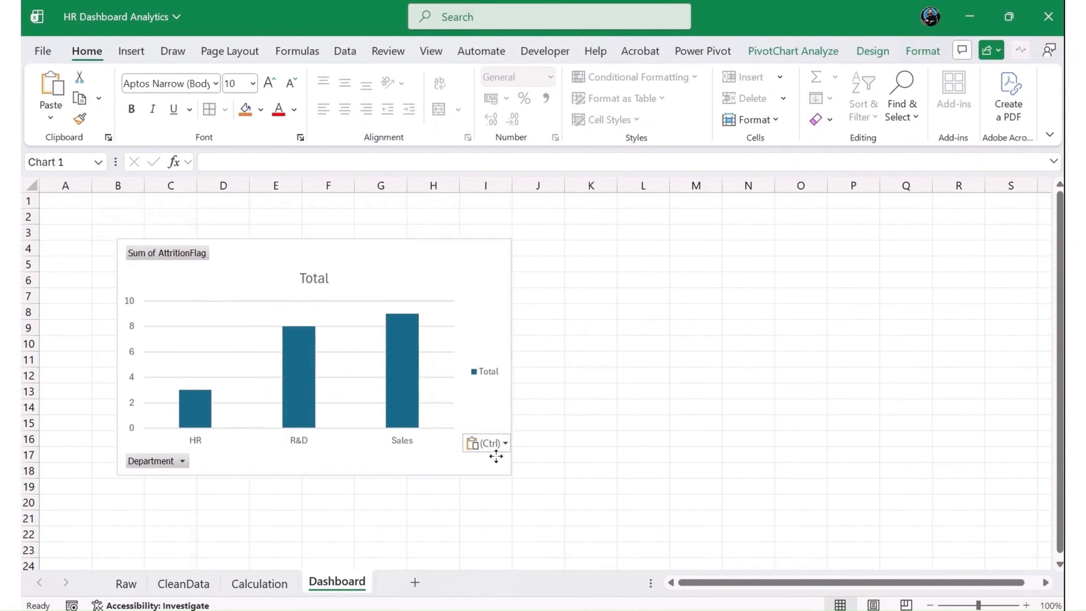
- Copy the department attrition PivotTable on the Calculation sheet to cell E5
click(274, 583)
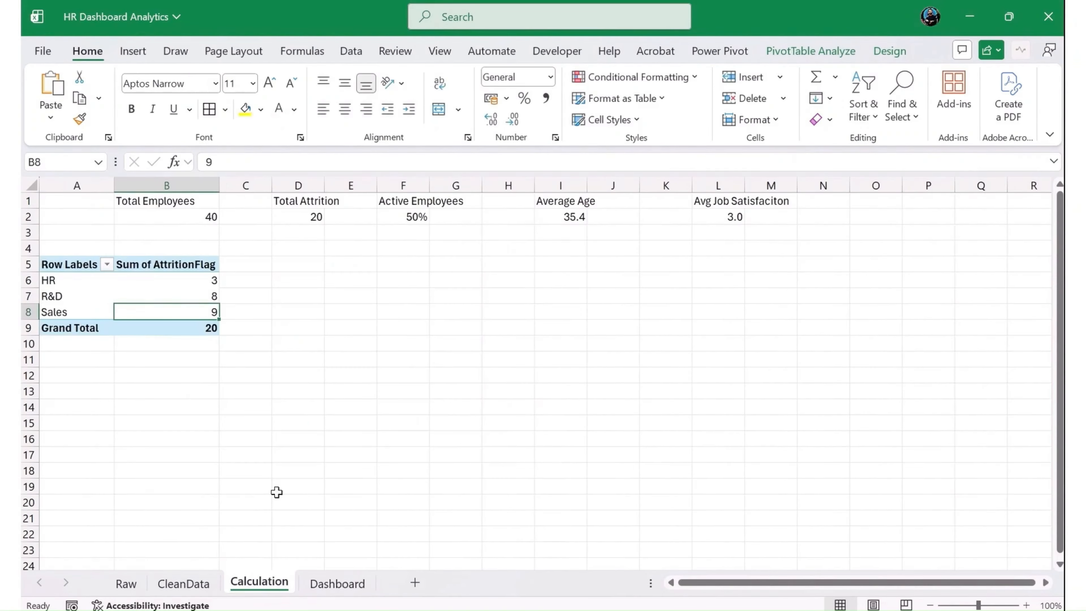
drag(86, 259, 170, 328)
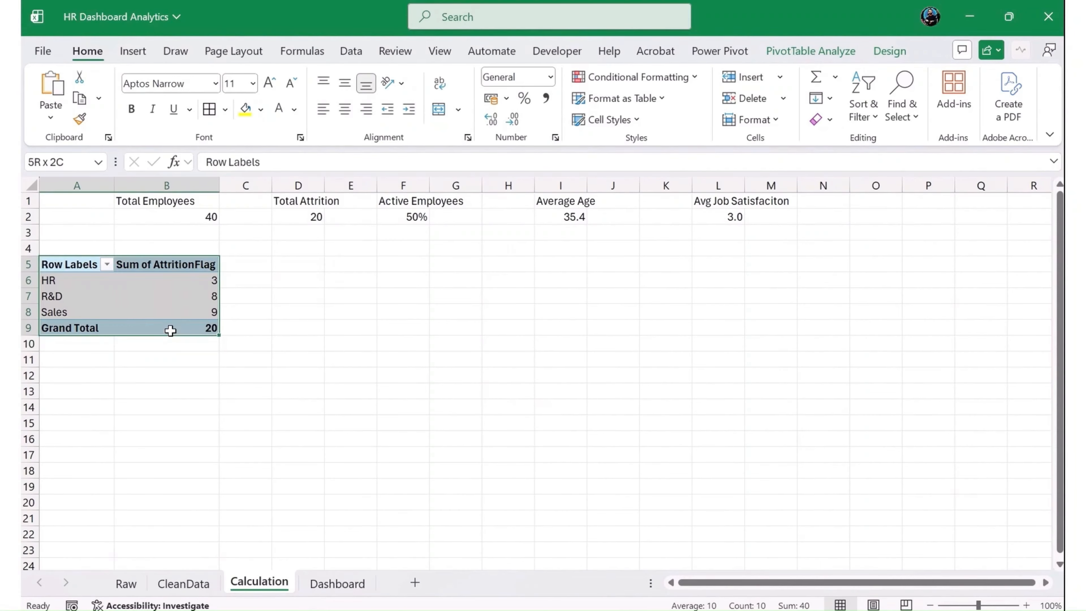
key(ctrl+c)
click(306, 269)
click(354, 262)
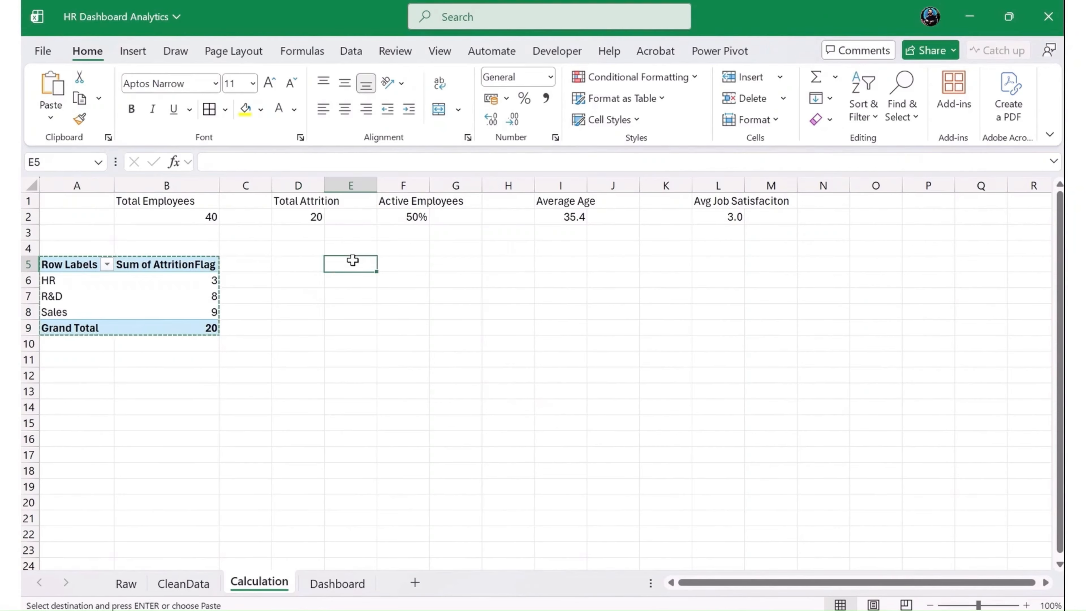
key(ctrl+v)
key(Escape)
- Replace Department with AgeGroup in the rows of the copied PivotTable at E5, using its field list
click(374, 316)
click(417, 300)
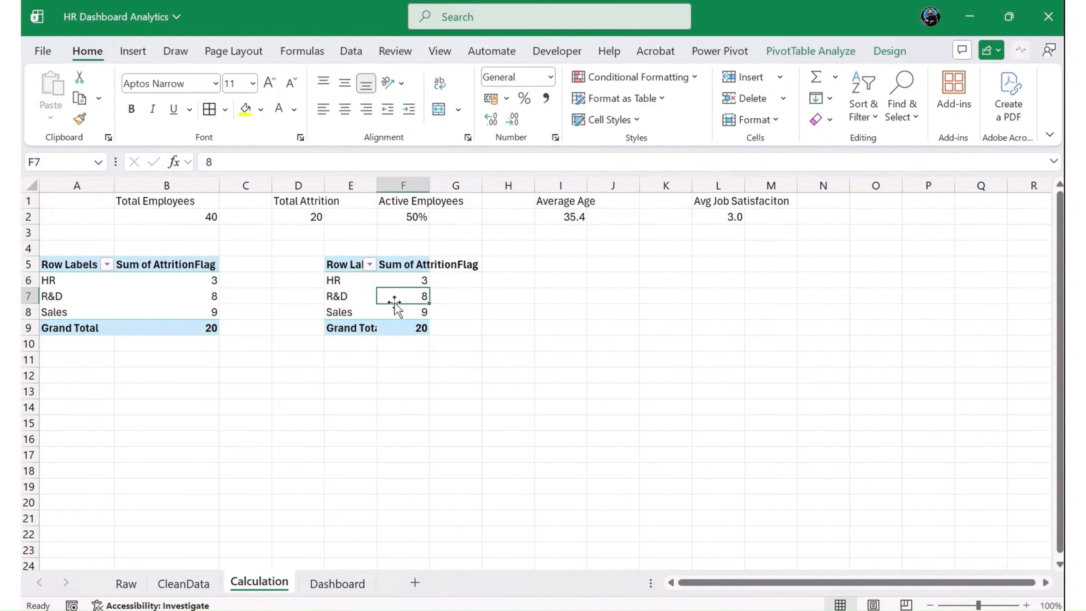
click(798, 41)
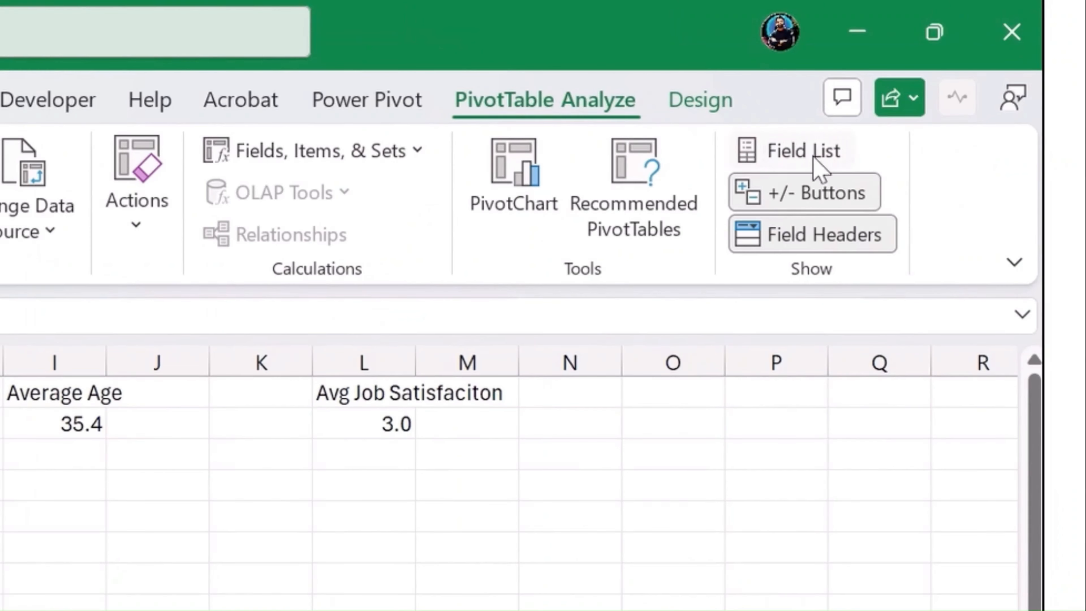
click(811, 149)
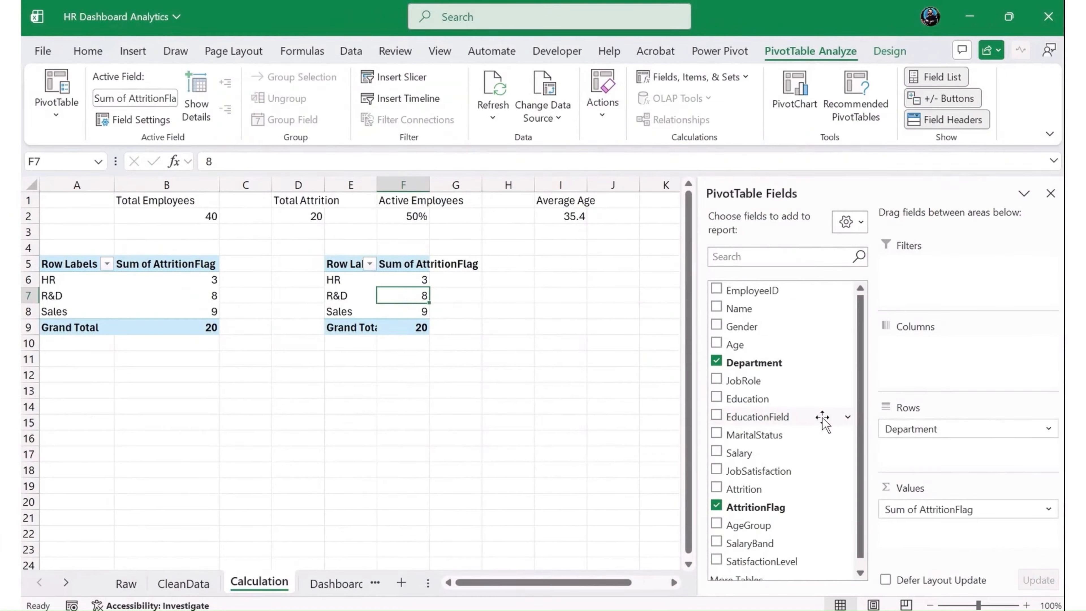
drag(930, 430, 804, 428)
drag(771, 526, 920, 444)
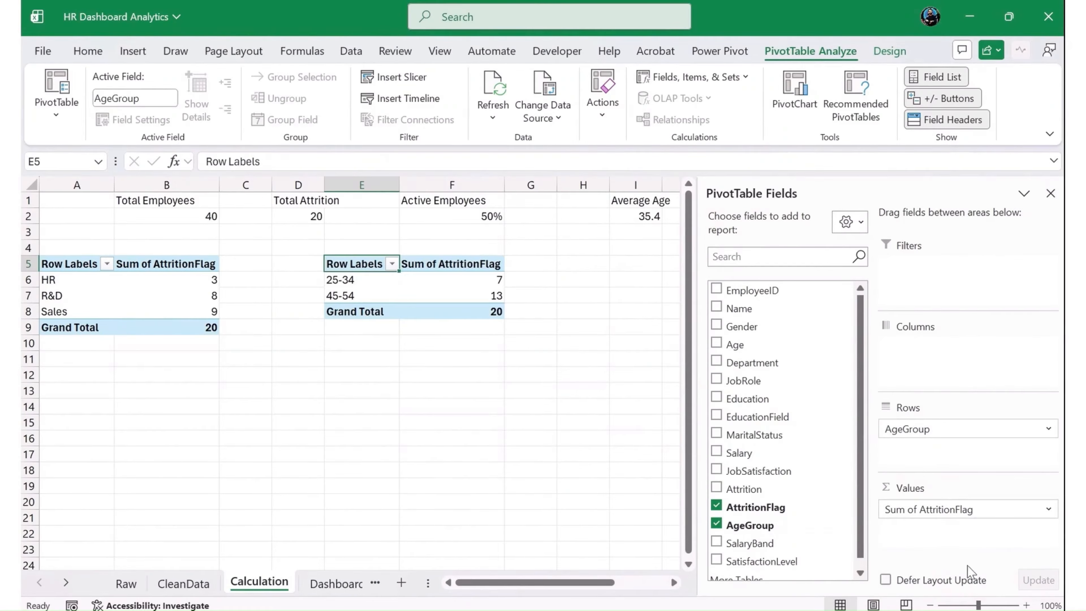
- Insert a Clustered Column PivotChart from the age-group PivotTable and cut it to the clipboard
click(391, 290)
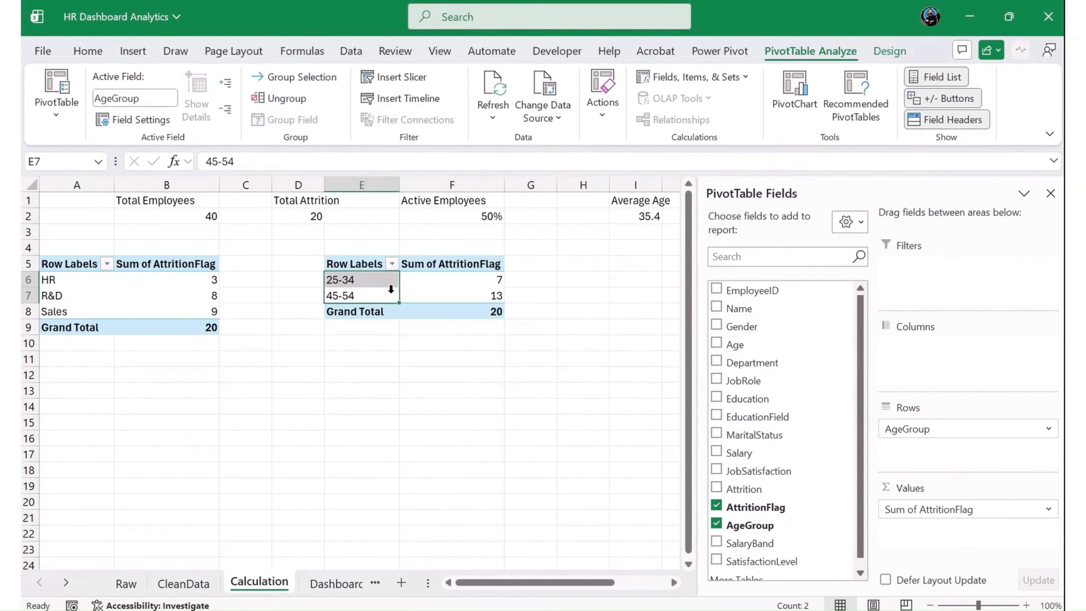
click(417, 292)
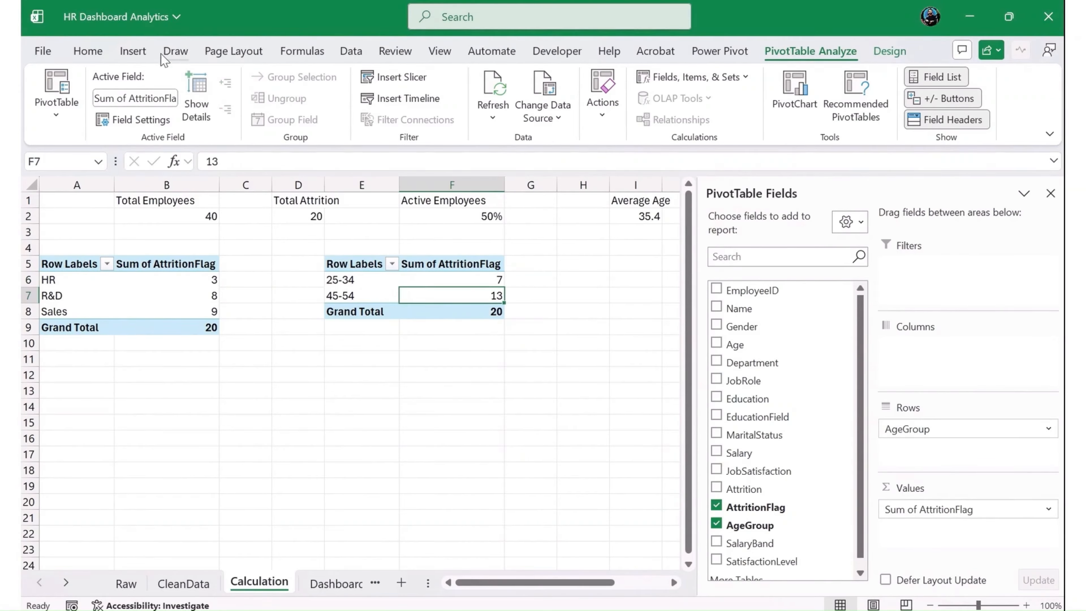
click(133, 51)
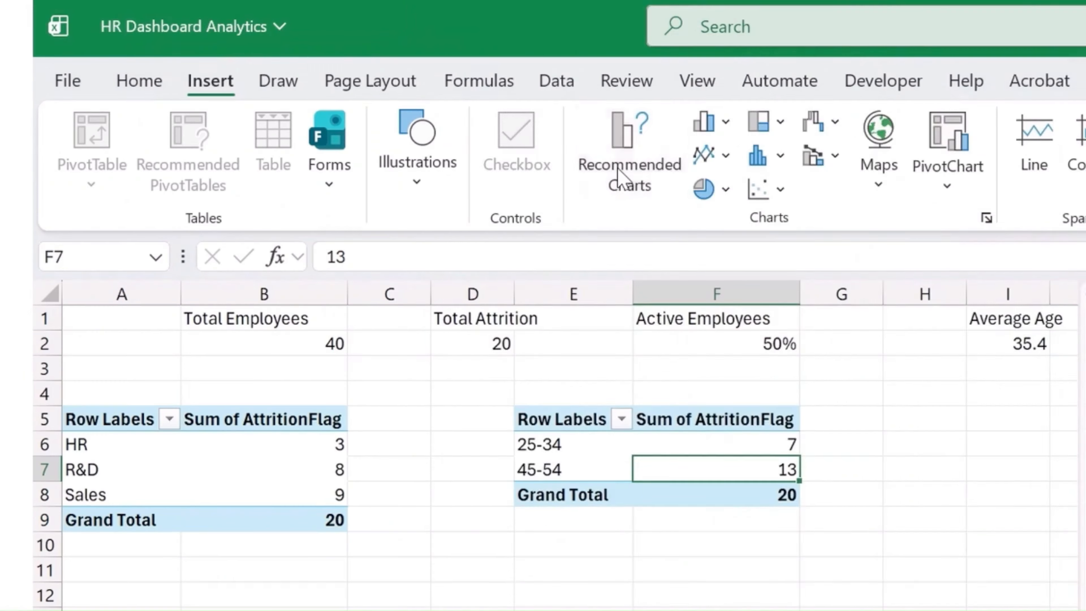
click(356, 102)
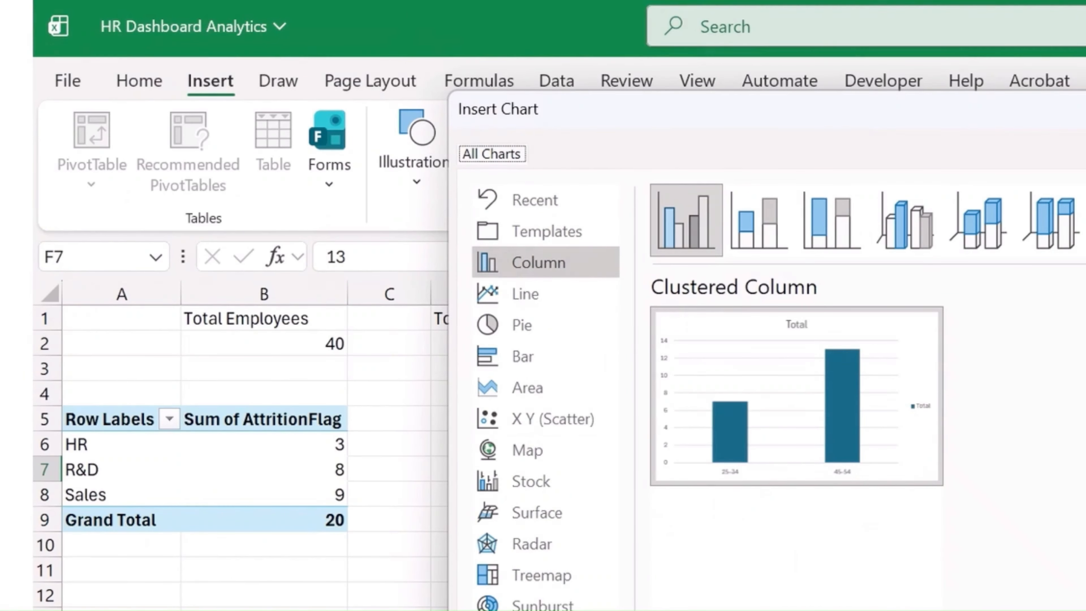
key(Return)
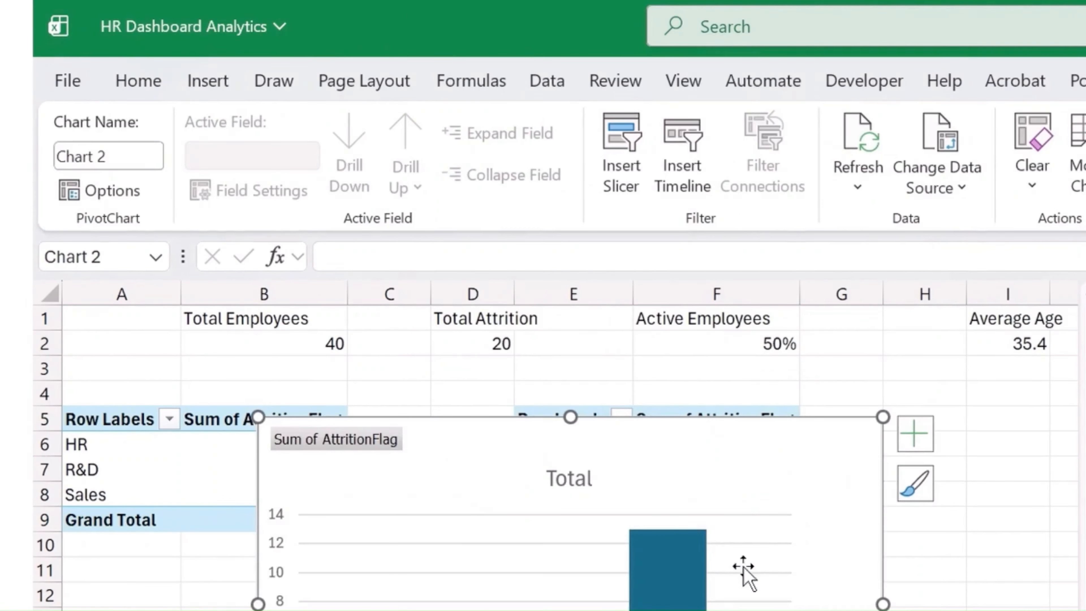
key(ctrl+x)
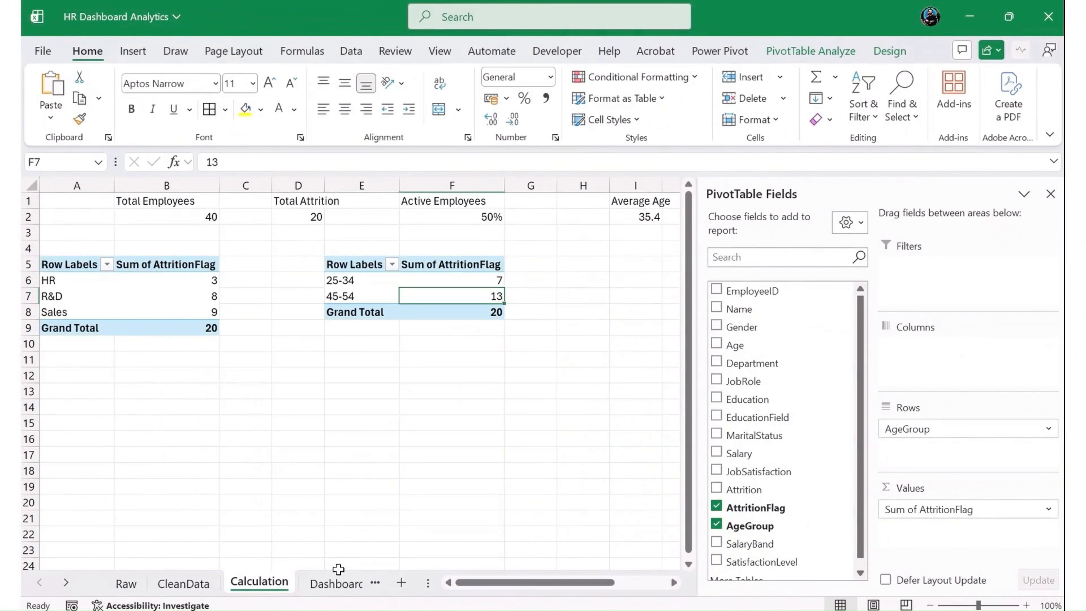
- Add error bars to the department attrition chart on the Dashboard sheet and apply a chart style with data labels and vertical gridlines
click(336, 583)
click(529, 259)
click(619, 374)
click(528, 290)
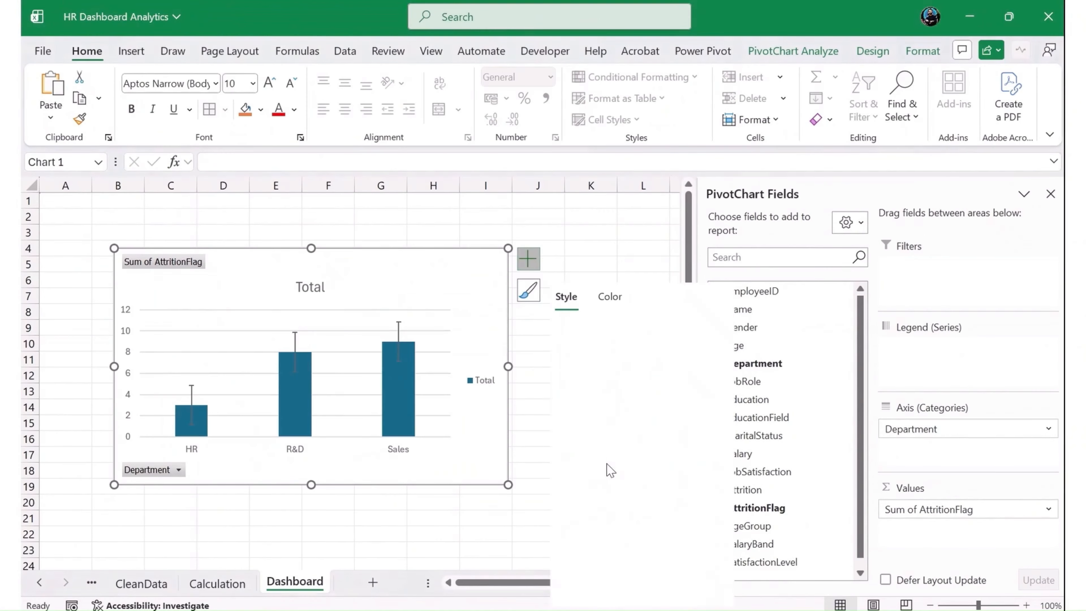
click(606, 465)
click(571, 246)
- Paste the age-group chart onto the Dashboard sheet, place it beside the department chart and close the field list
click(603, 331)
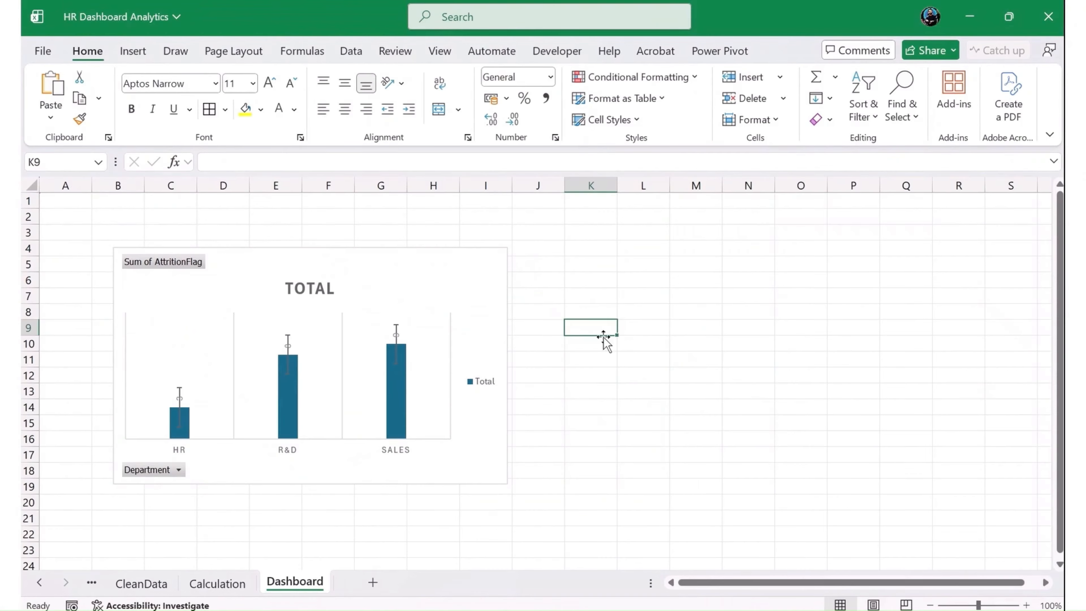
key(ctrl+v)
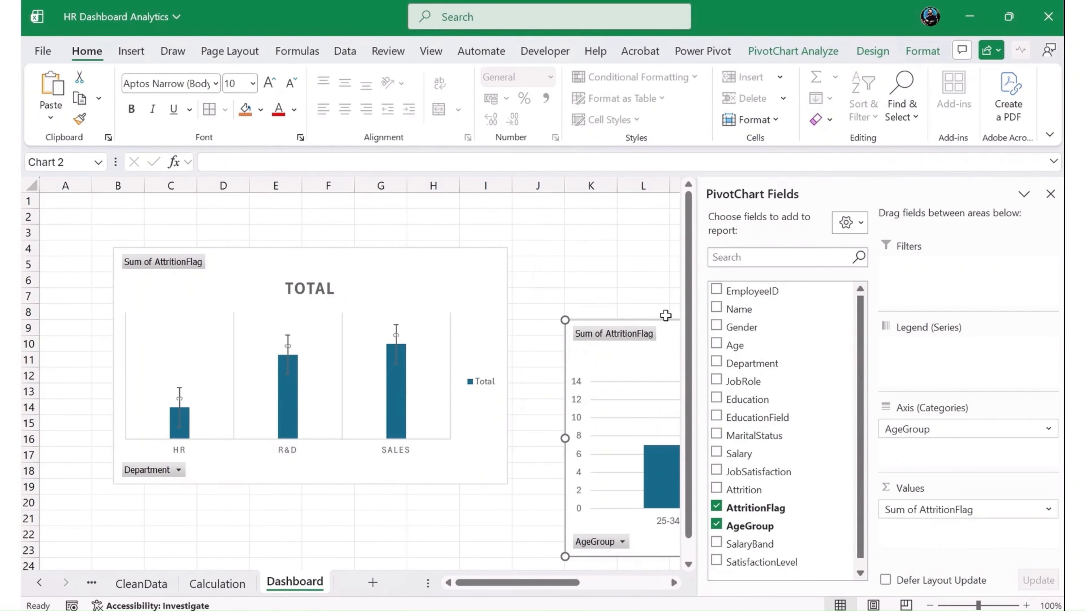
drag(657, 309, 615, 248)
click(1050, 193)
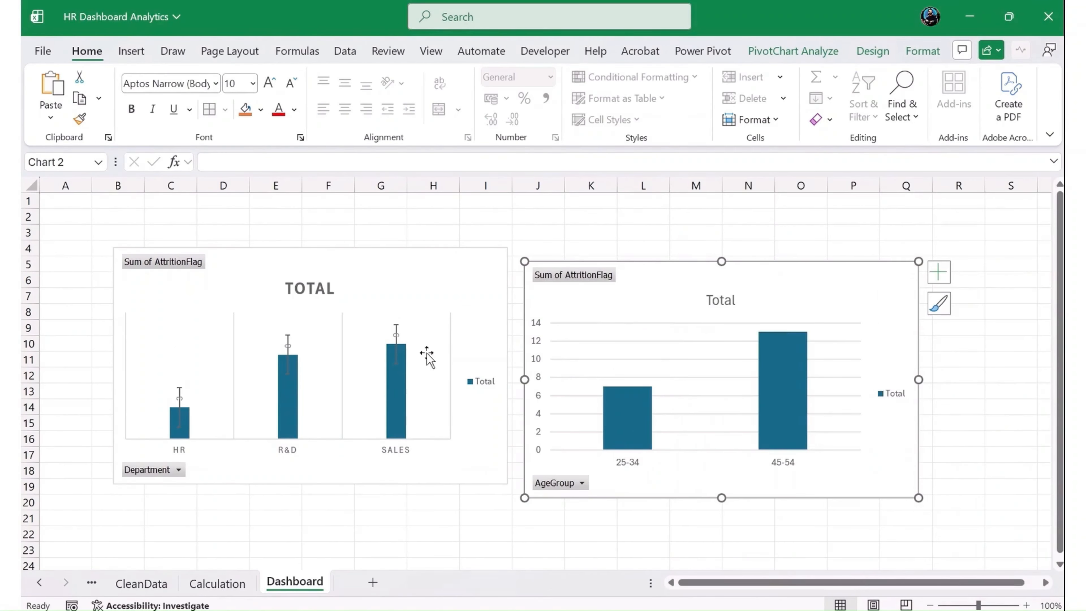
- Remove the error bars from the department attrition chart on the Dashboard sheet
click(412, 286)
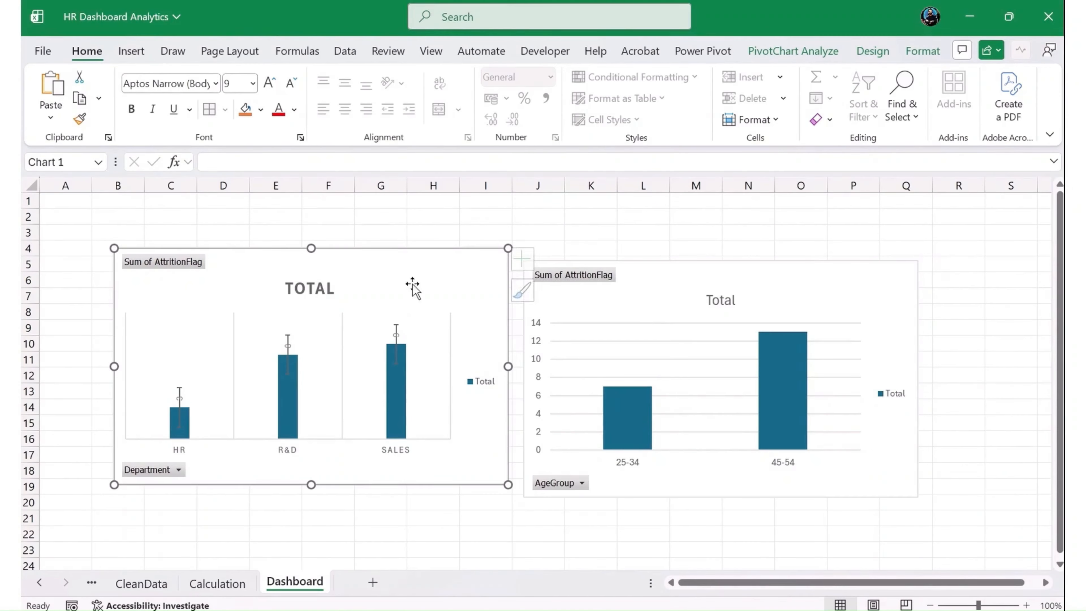
click(528, 258)
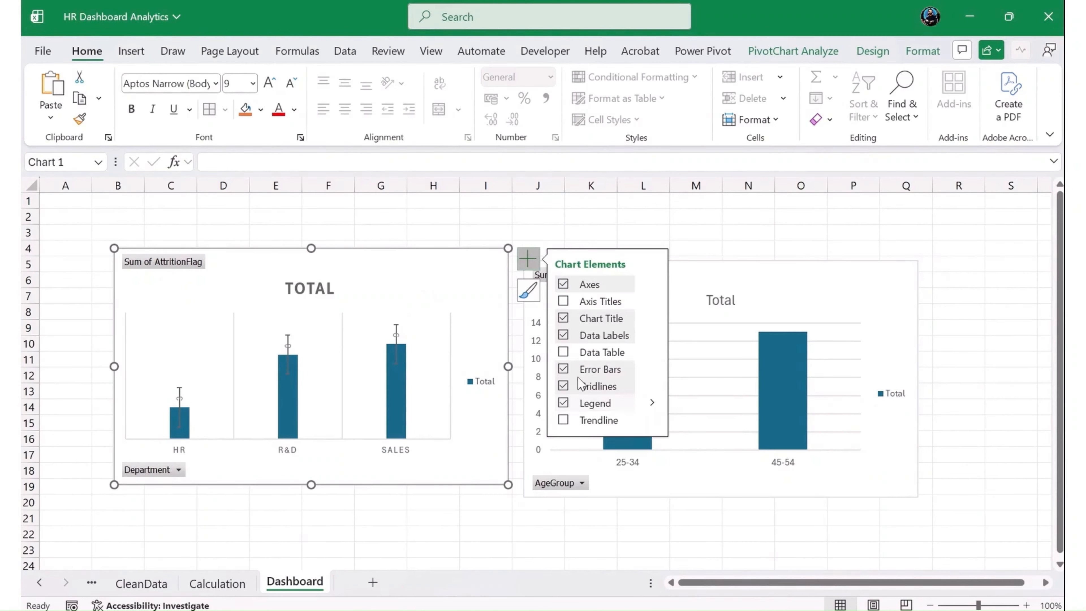
click(565, 369)
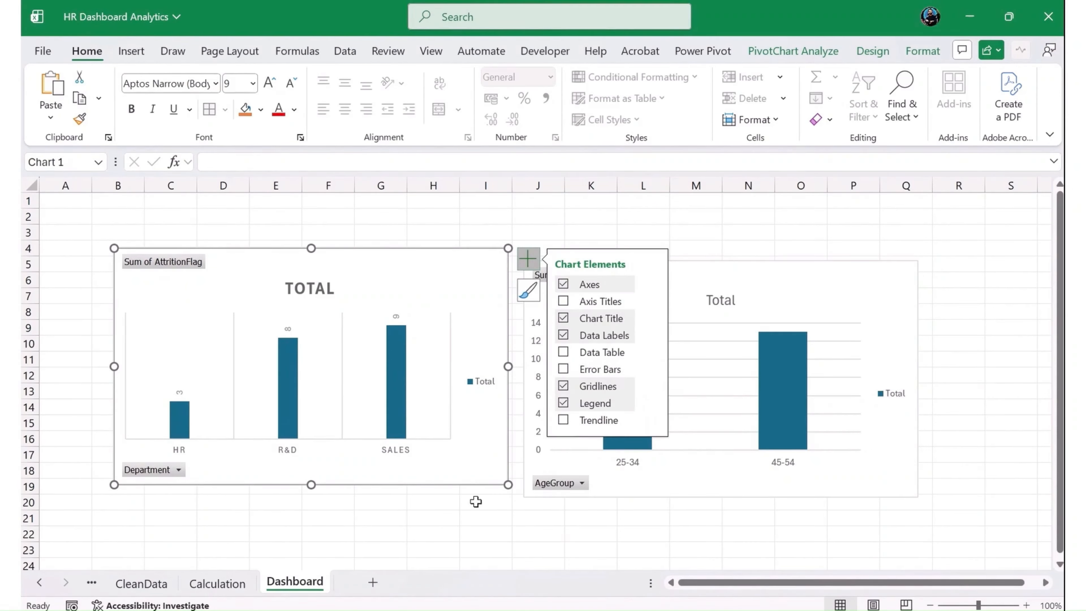
click(477, 513)
- Copy the age-group attrition PivotTable on the Calculation sheet to cell I5 and select a value cell in the copy
click(227, 582)
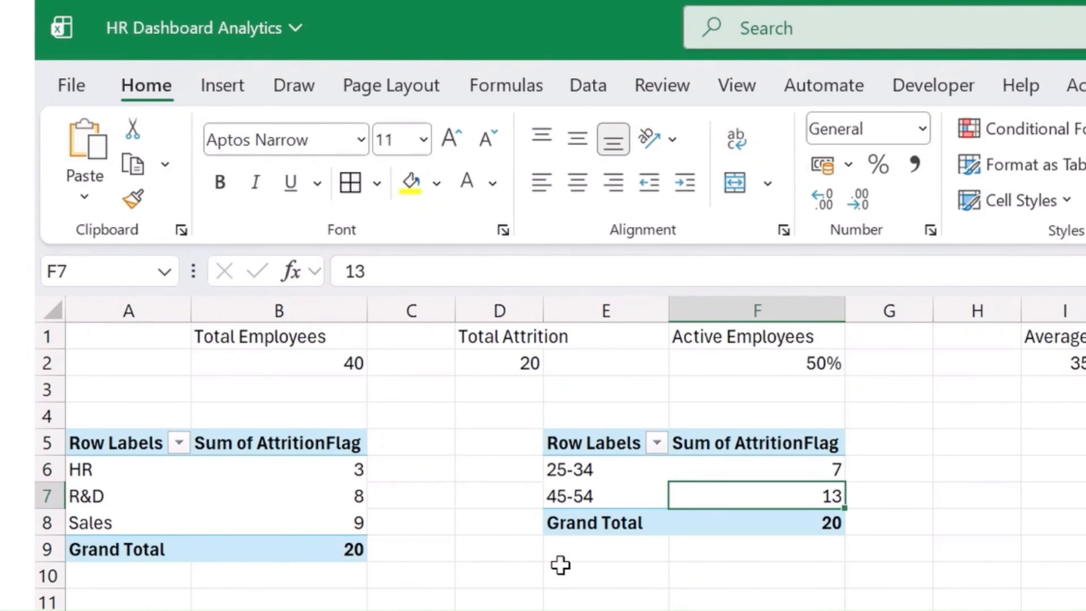
drag(575, 448, 770, 521)
key(ctrl+c)
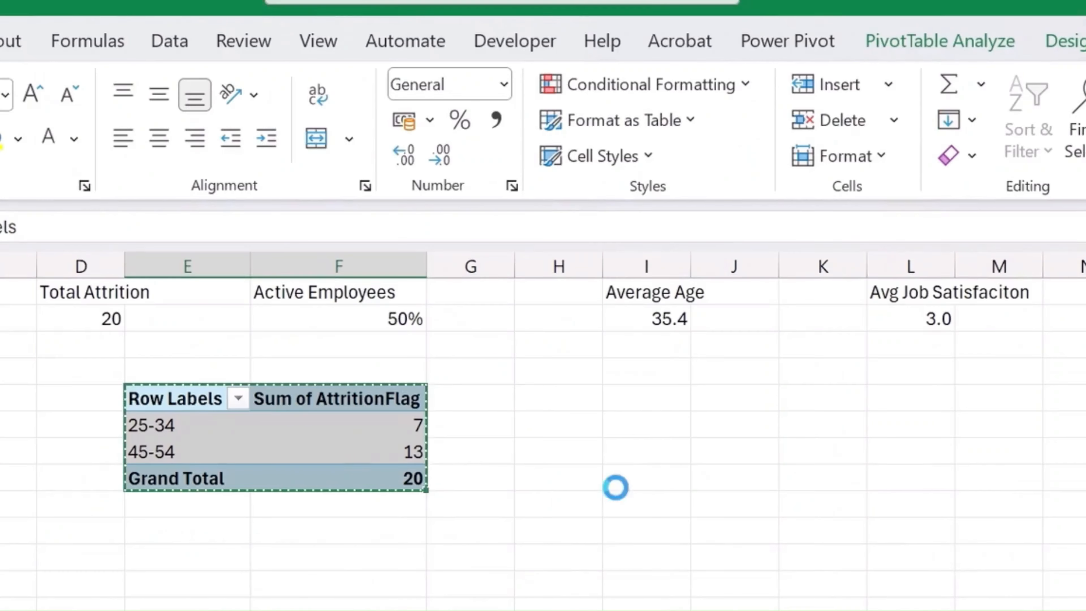
click(621, 393)
key(ctrl+v)
click(715, 447)
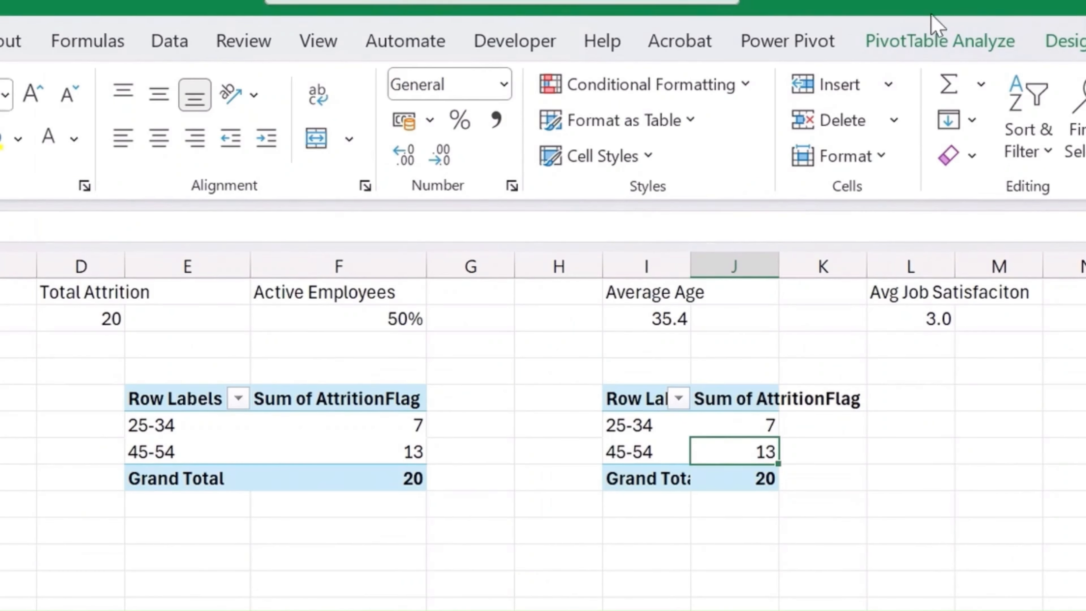
- Replace AgeGroup with JobRole in the rows of the PivotTable at I5 and close the field list
click(932, 41)
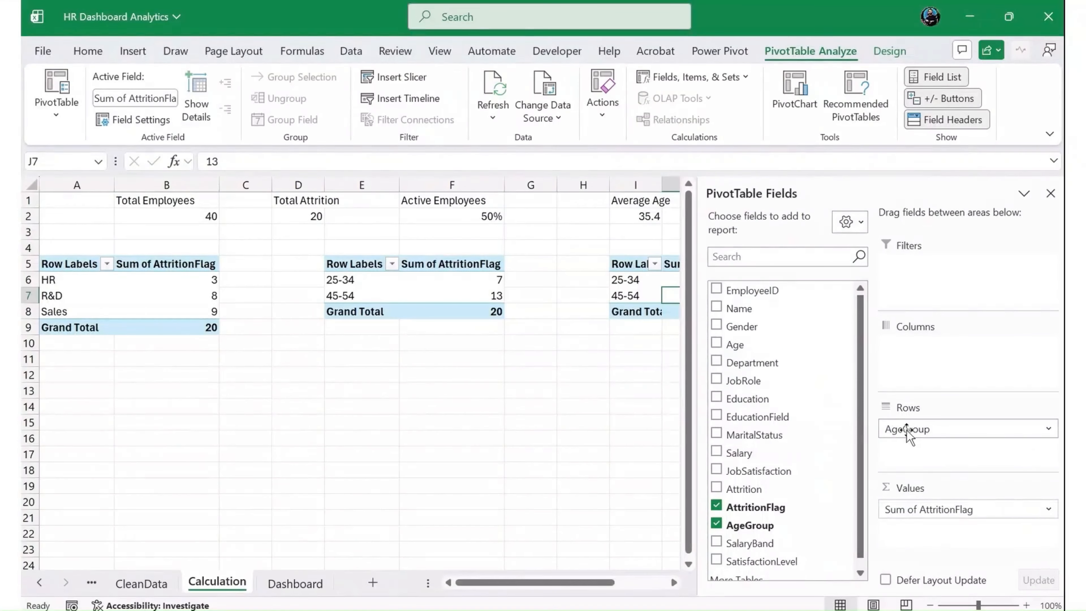
drag(898, 429, 800, 497)
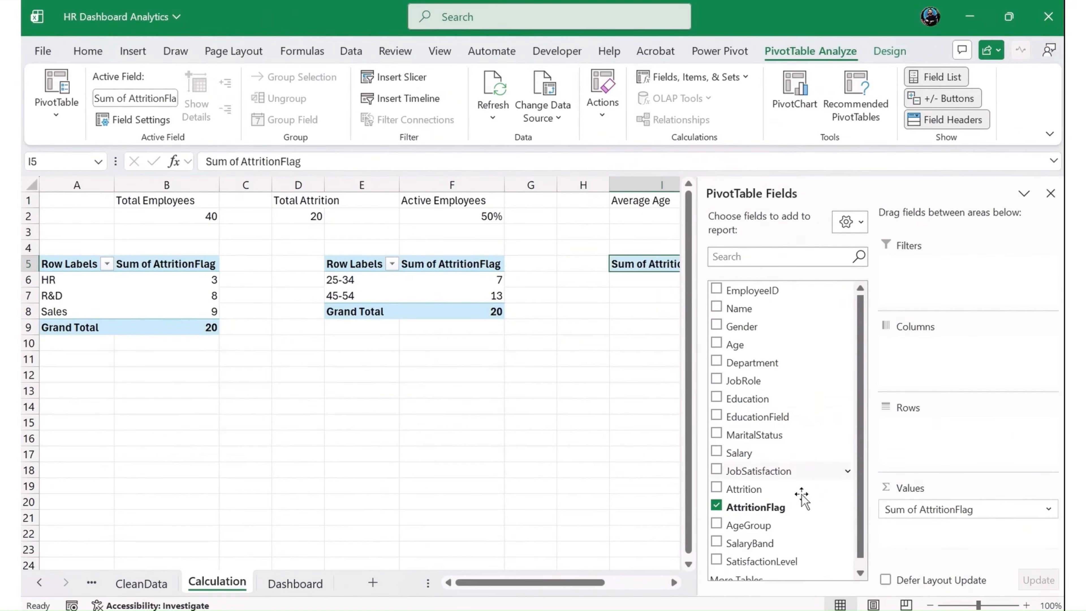
scroll(793, 540, down, 1)
scroll(784, 492, up, 1)
drag(776, 380, 923, 445)
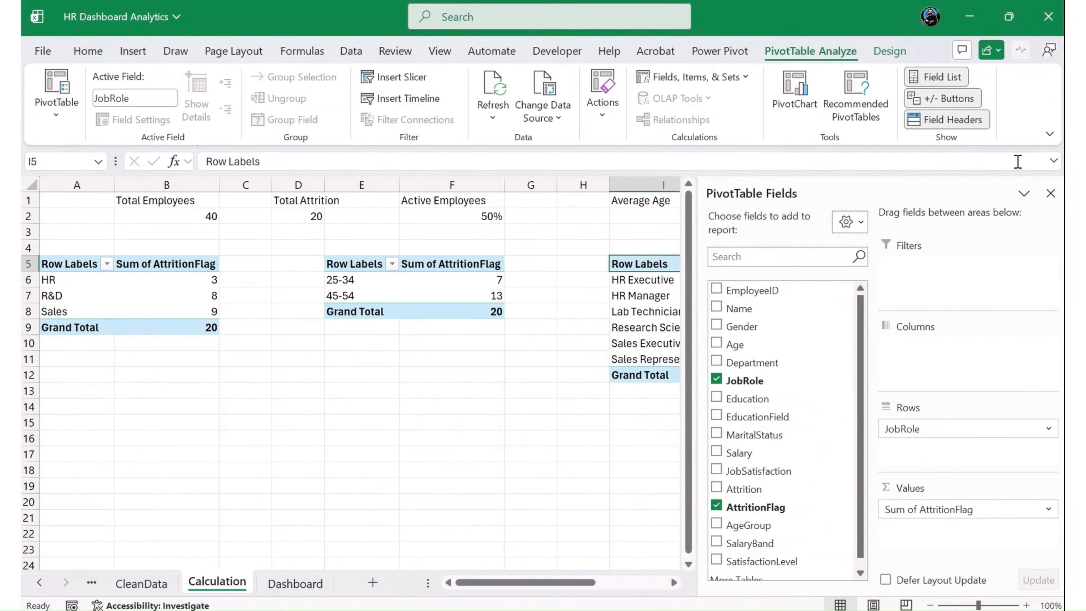
click(1050, 193)
- Insert a Clustered Bar PivotChart from the job-role attrition PivotTable on the Calculation sheet
click(744, 330)
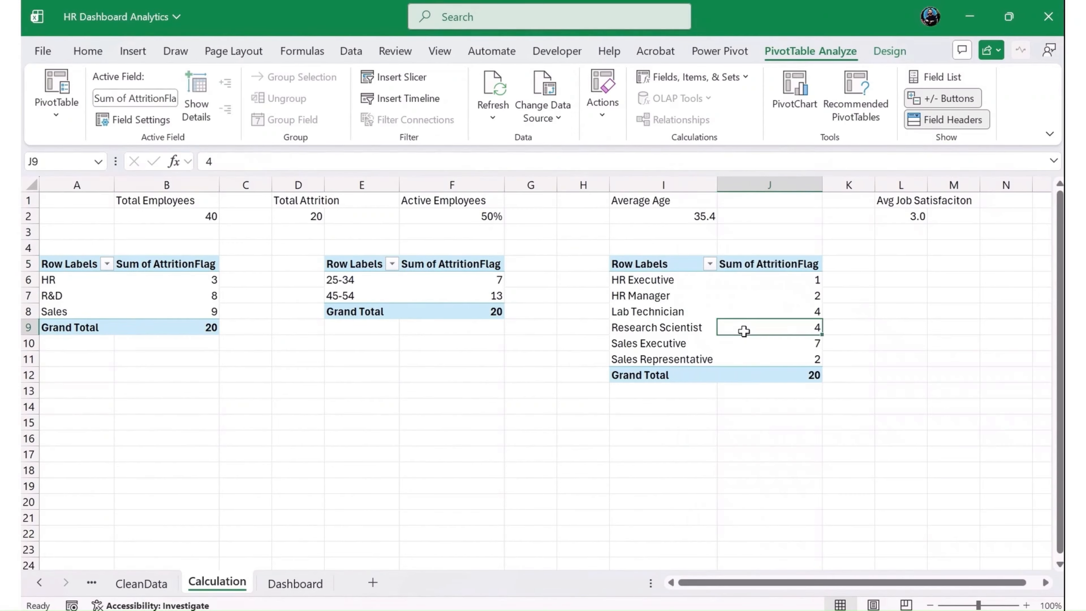
mouse_move(745, 331)
click(133, 51)
click(404, 100)
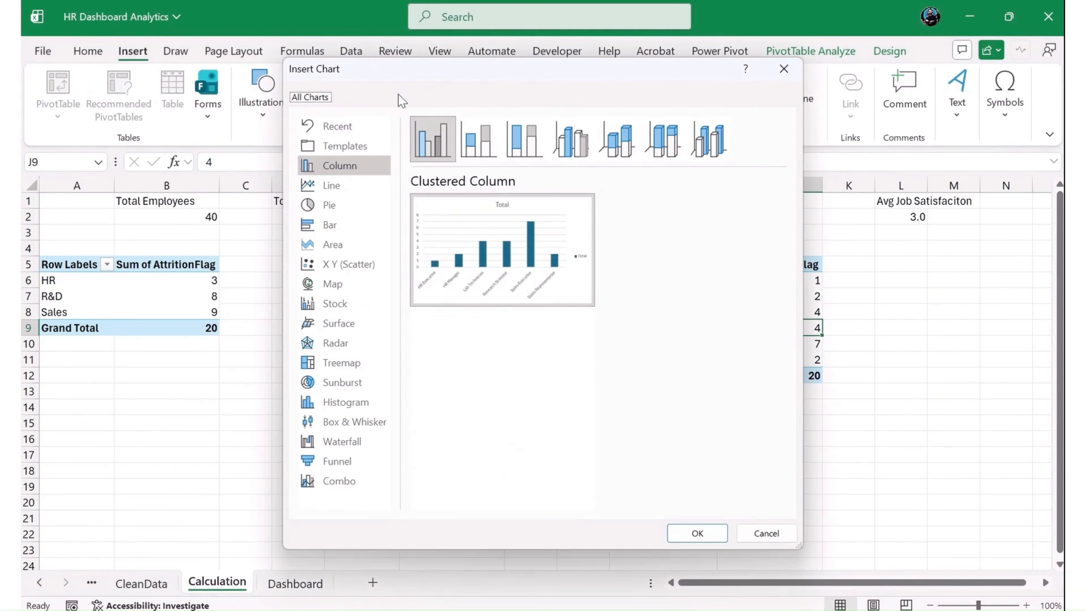
click(333, 224)
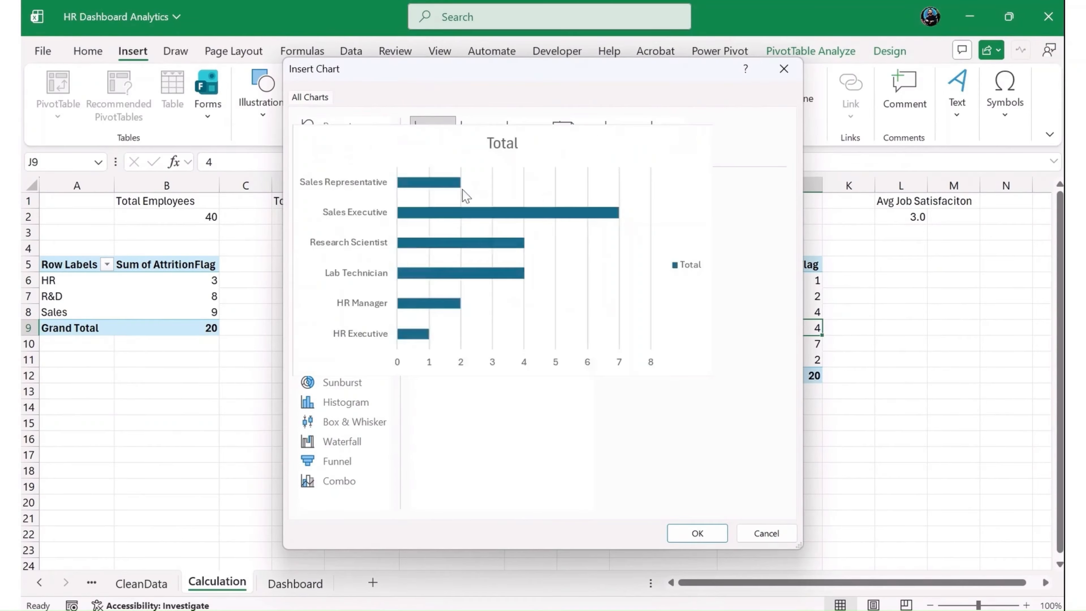
click(478, 144)
click(543, 141)
click(555, 133)
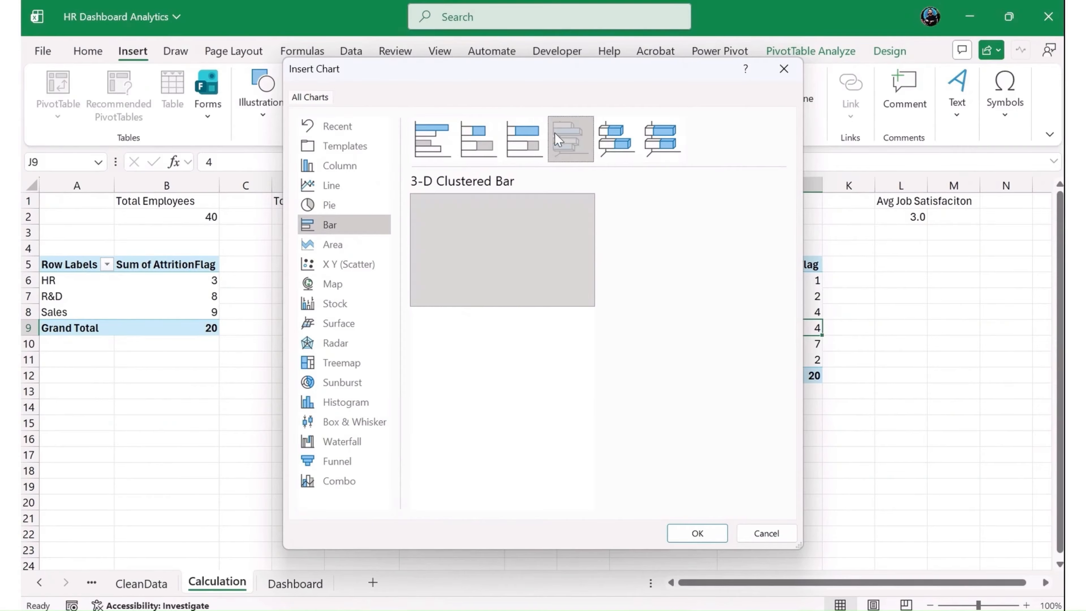
click(433, 139)
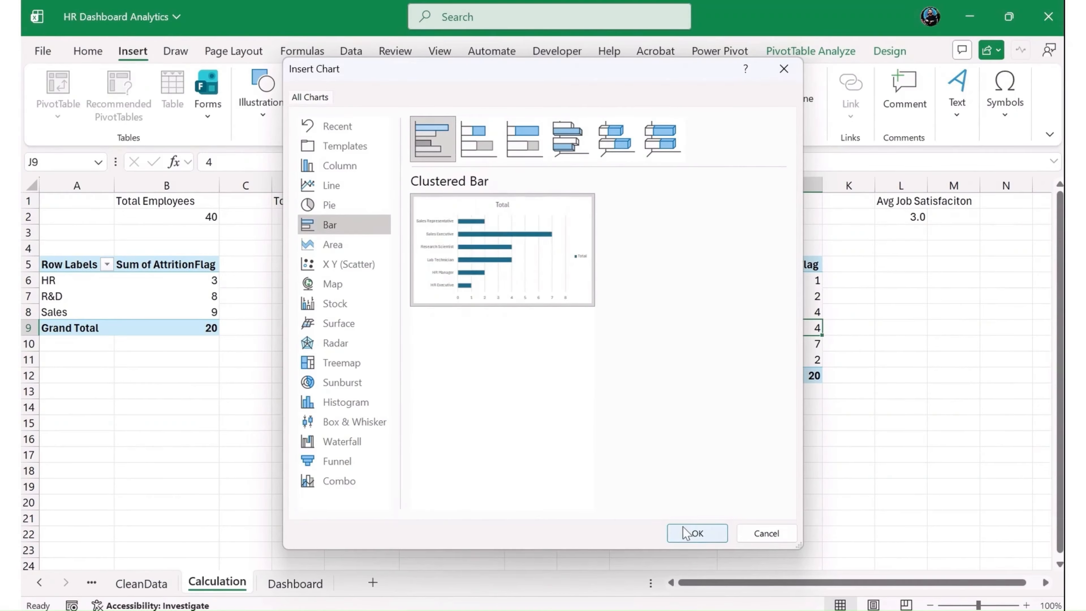
click(691, 533)
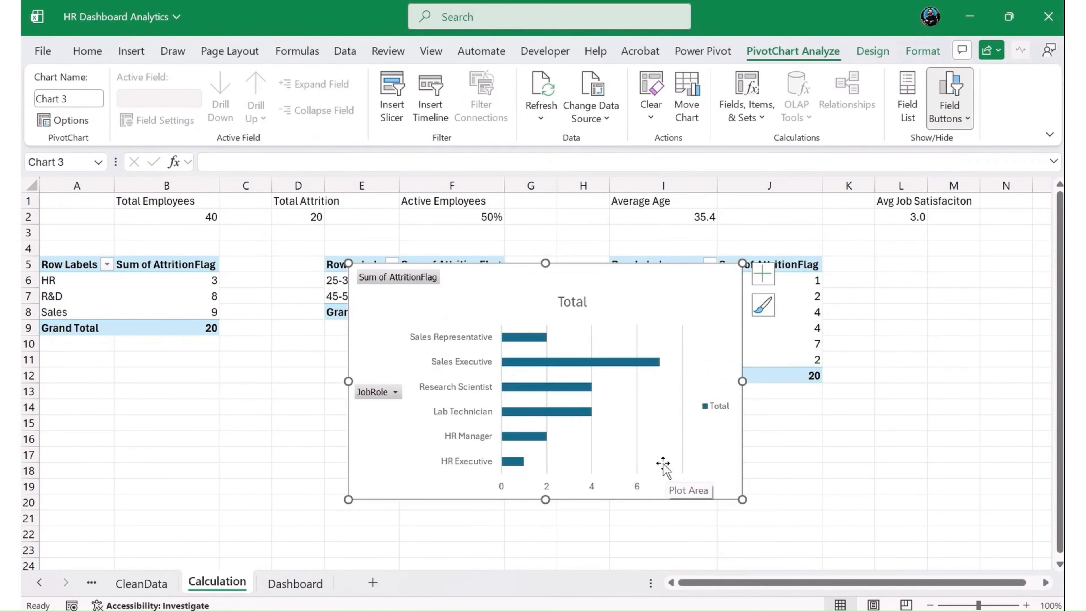
- Move the job-role chart to the Dashboard sheet, placing it at cell R9 beside the age-group chart
key(ctrl+x)
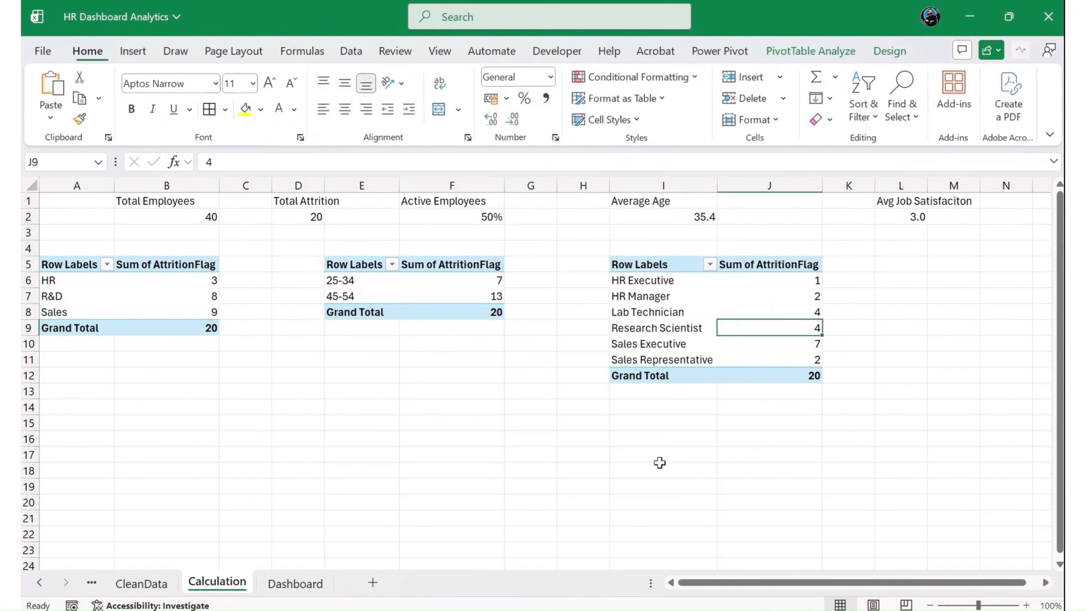
click(299, 582)
click(948, 325)
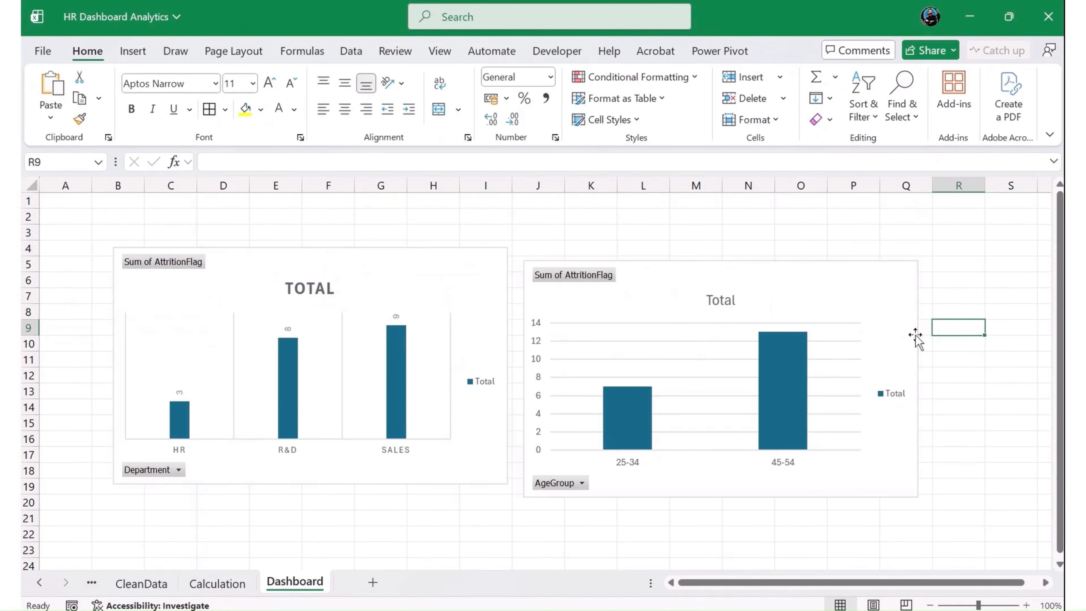
scroll(539, 434, down, 2)
key(ctrl+v)
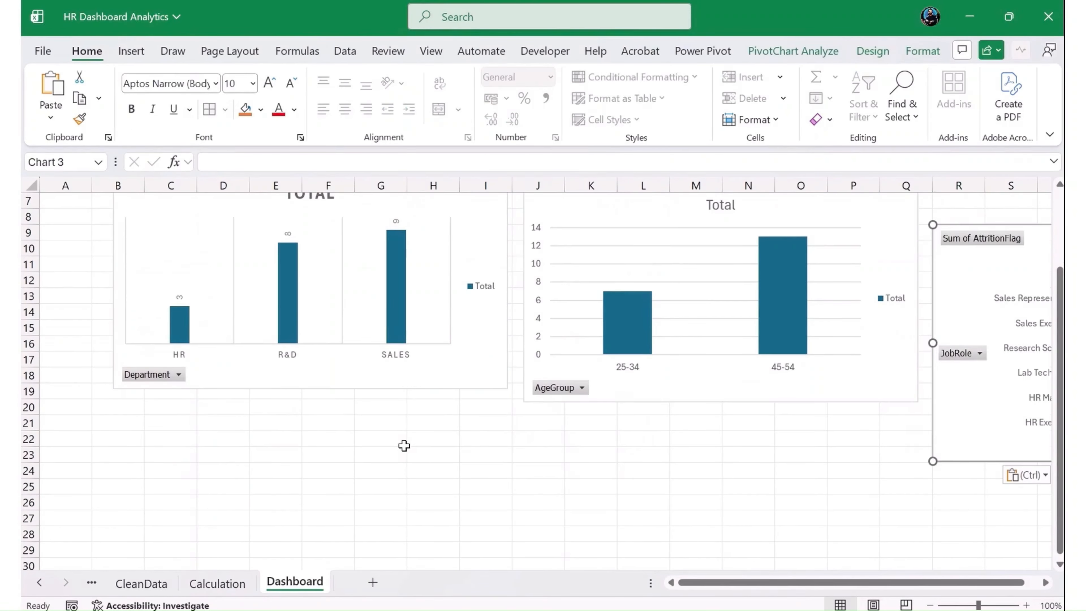
- Copy the department attrition PivotTable on the Calculation sheet to cell A14 and select a value cell in the copy
click(218, 583)
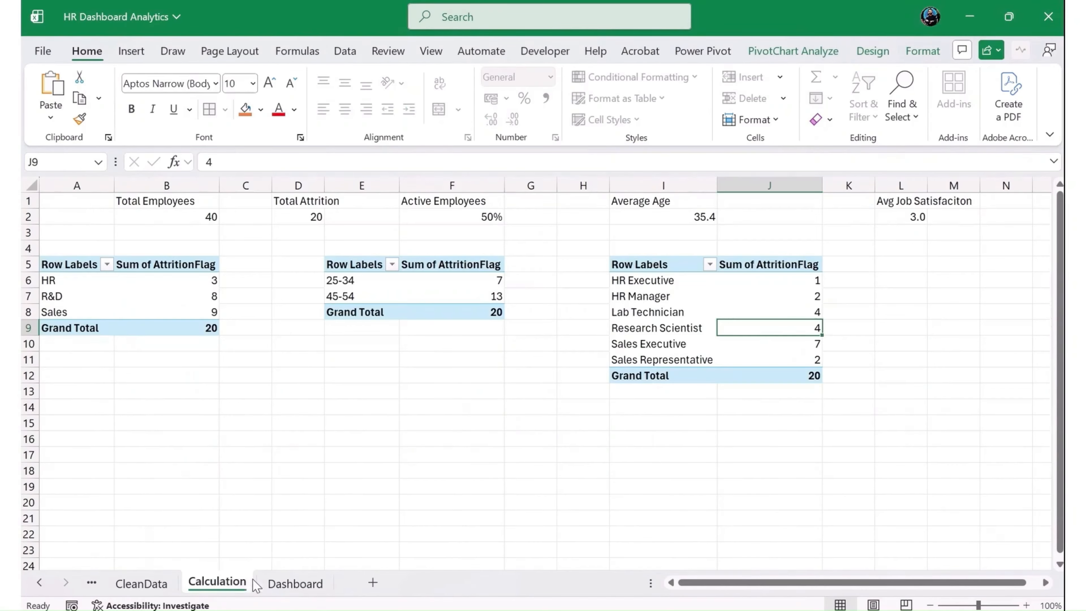
click(459, 407)
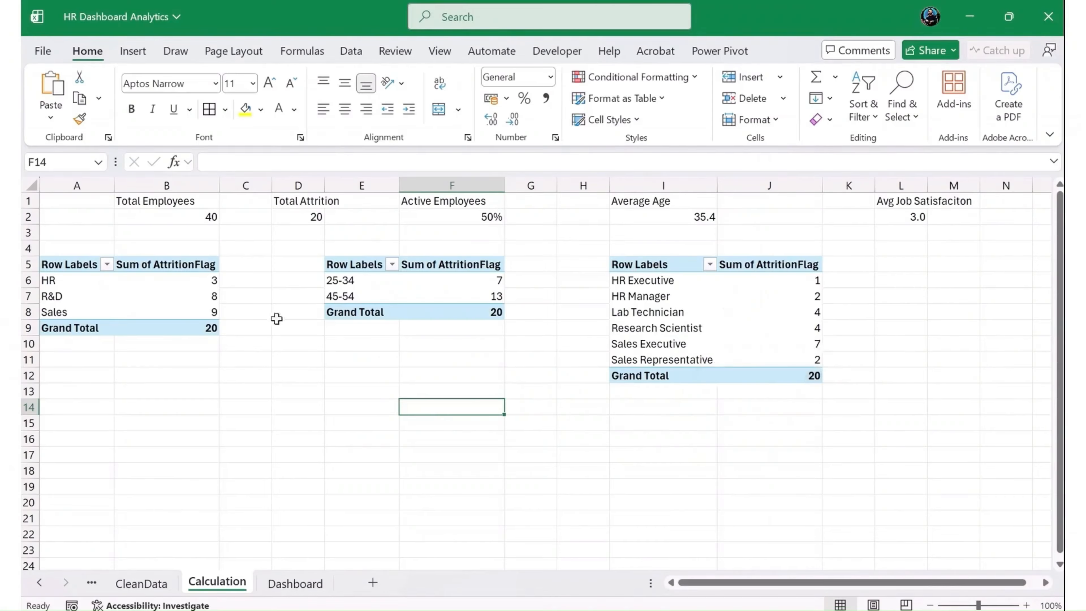
drag(77, 269, 153, 328)
key(ctrl+c)
click(102, 405)
key(ctrl+v)
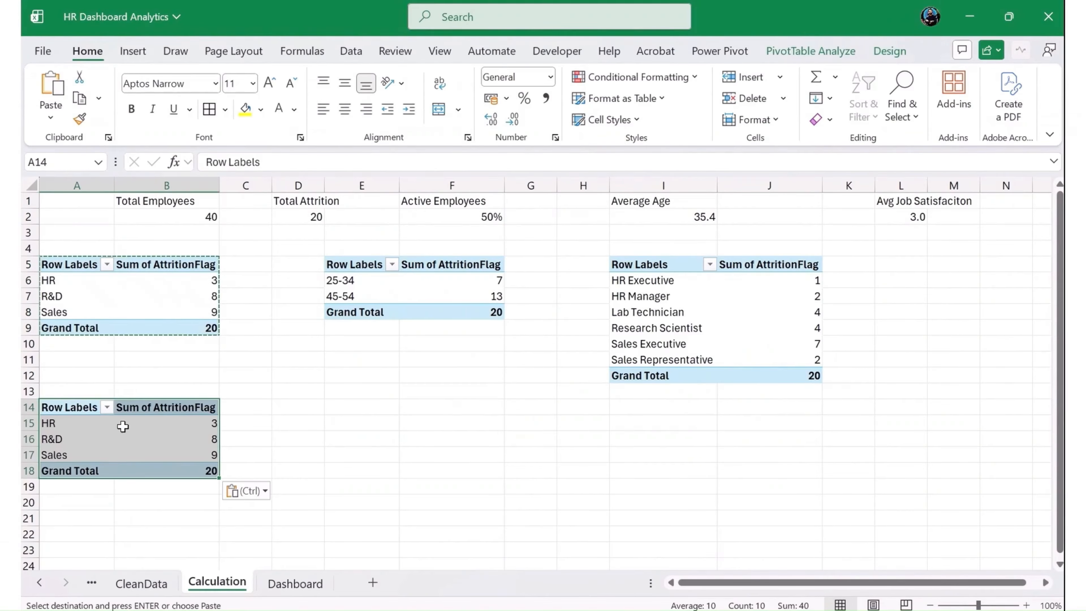
key(Escape)
click(124, 436)
click(142, 57)
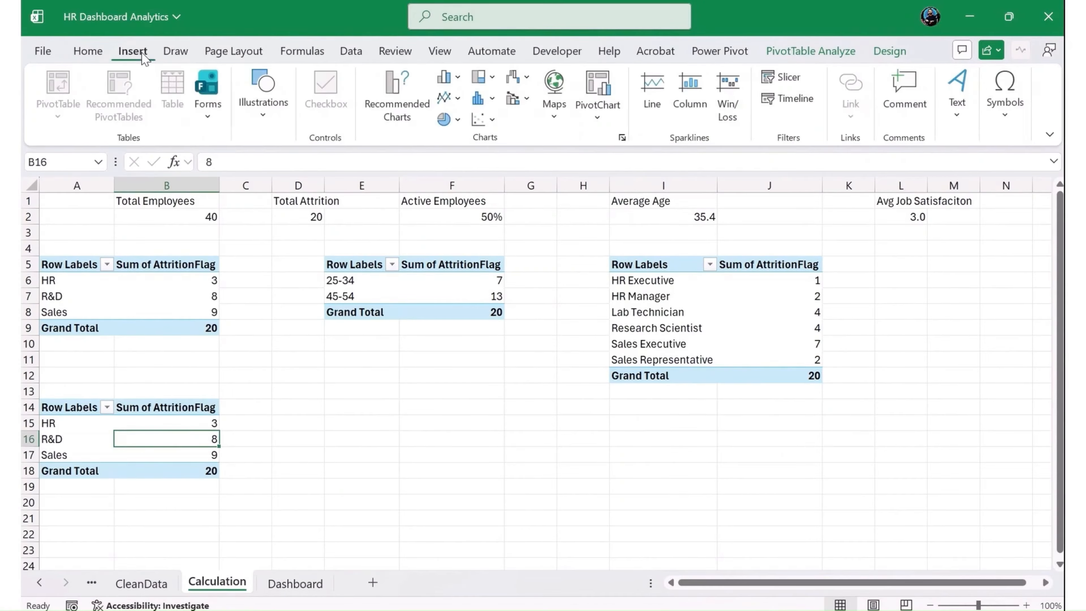
click(396, 109)
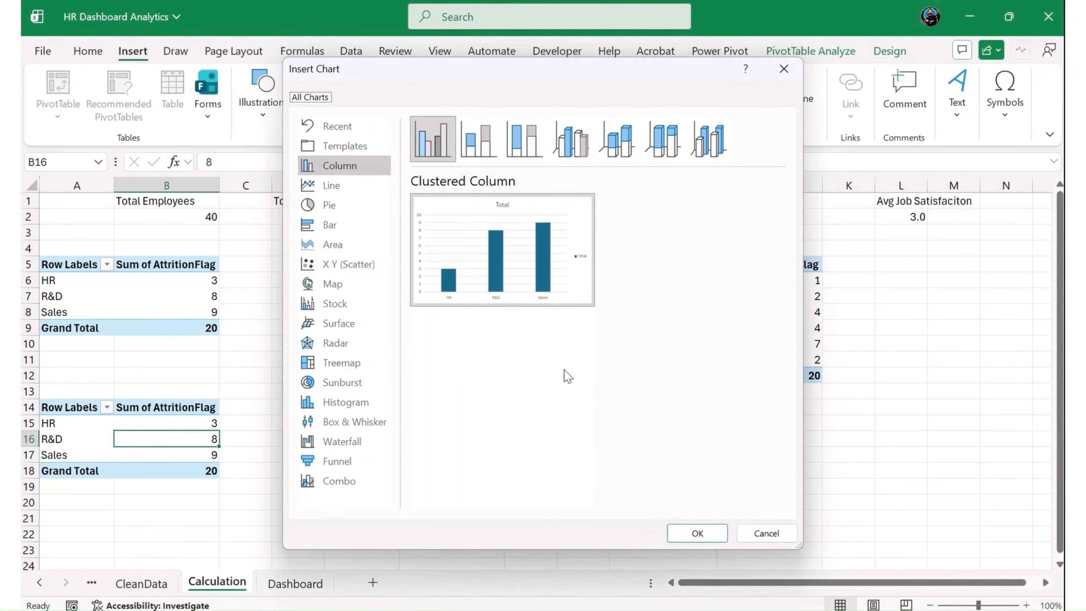
click(765, 535)
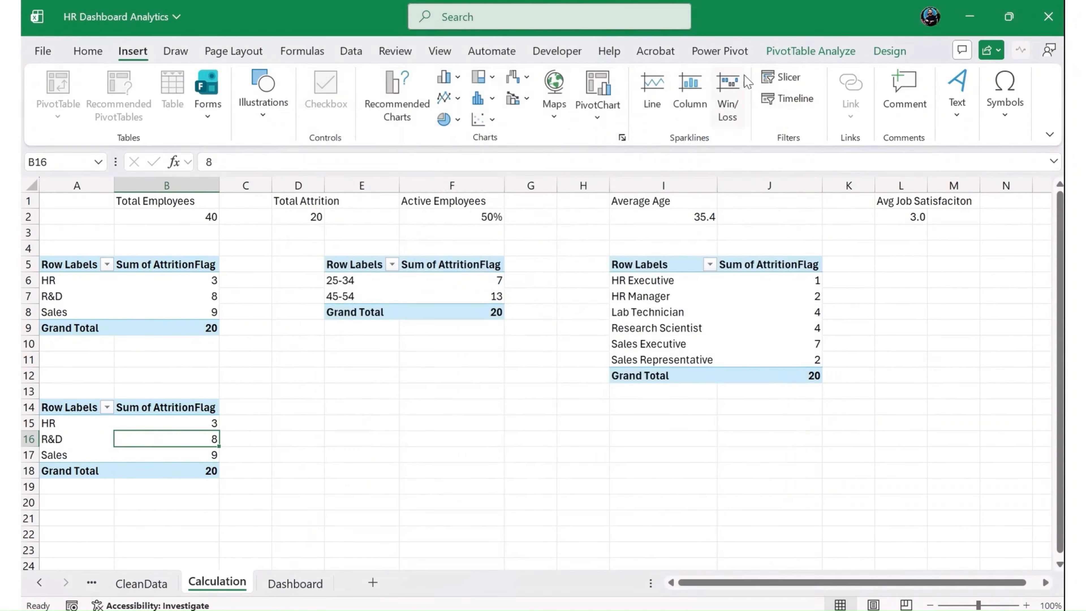
- Replace Department with EducationField in the rows of the PivotTable at A14 and close the field list
click(812, 51)
click(967, 81)
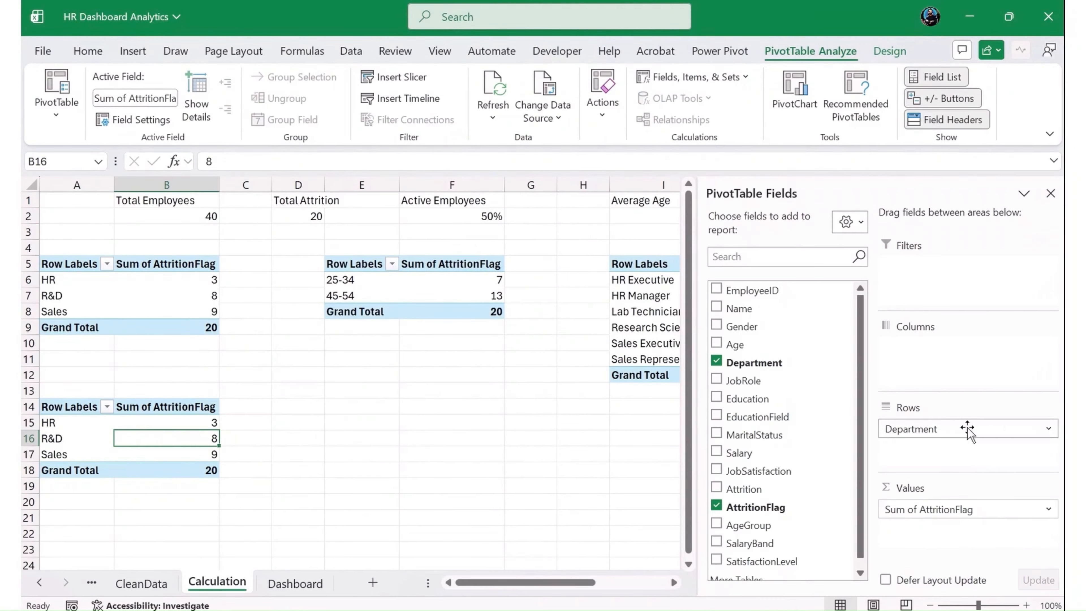
drag(970, 427, 931, 438)
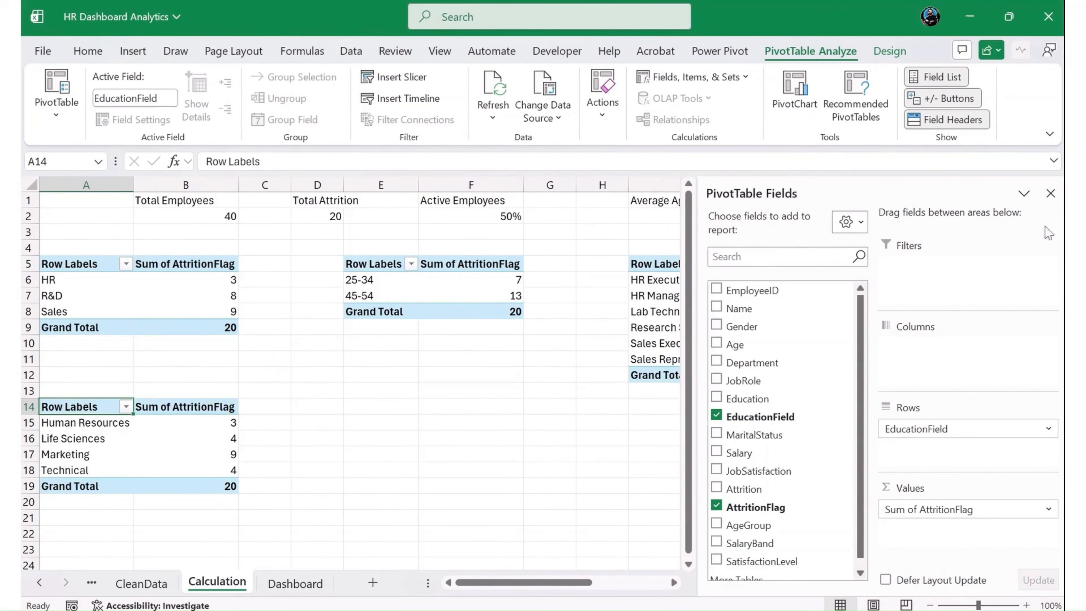
click(1052, 190)
- Insert a Clustered Column PivotChart from the education-field attrition PivotTable
click(167, 454)
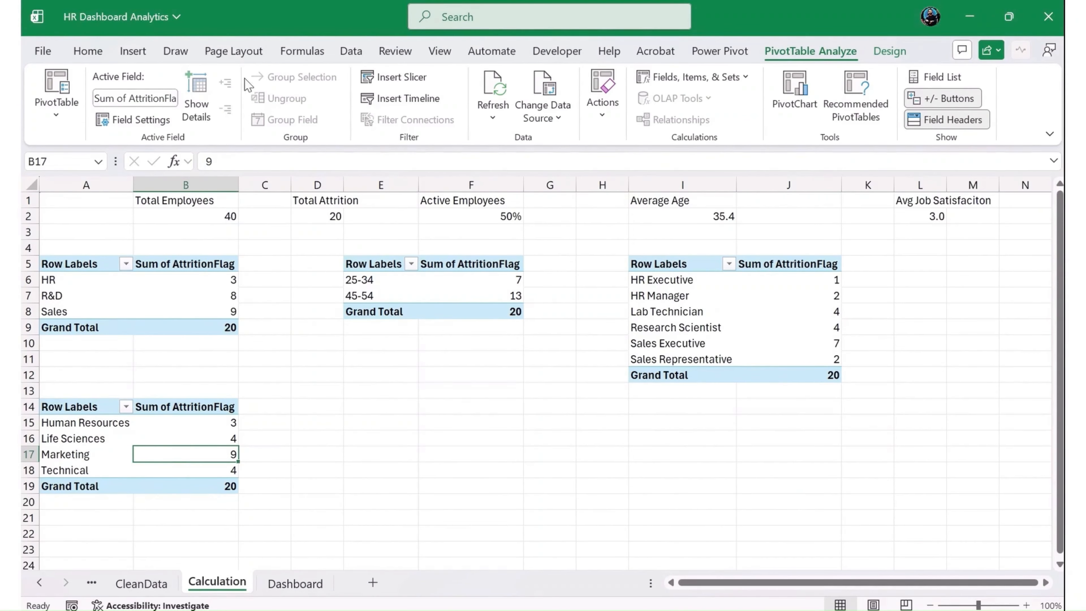
click(133, 50)
click(403, 112)
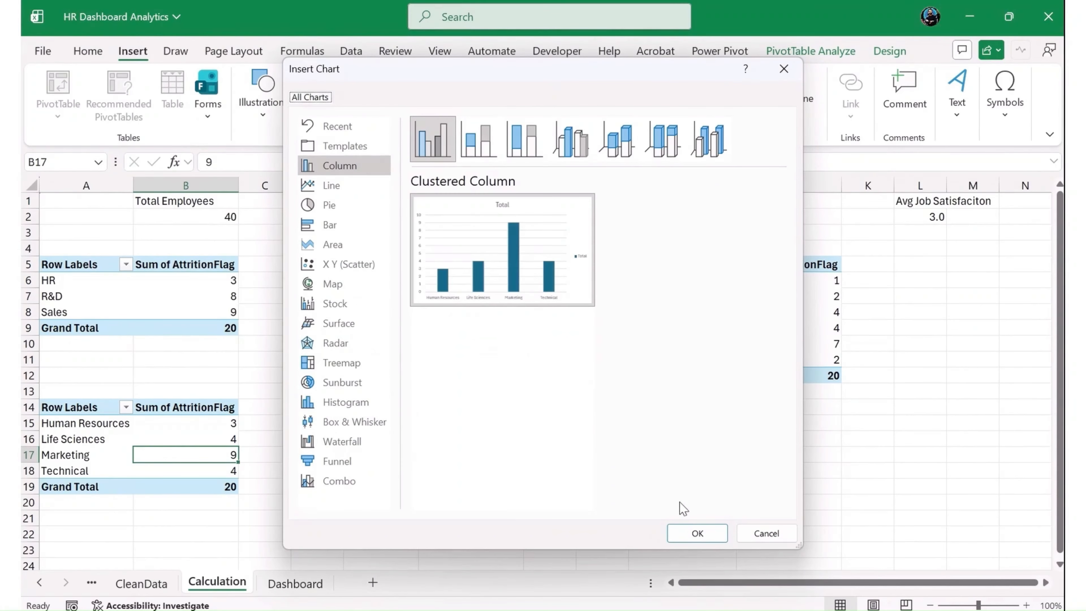
click(680, 530)
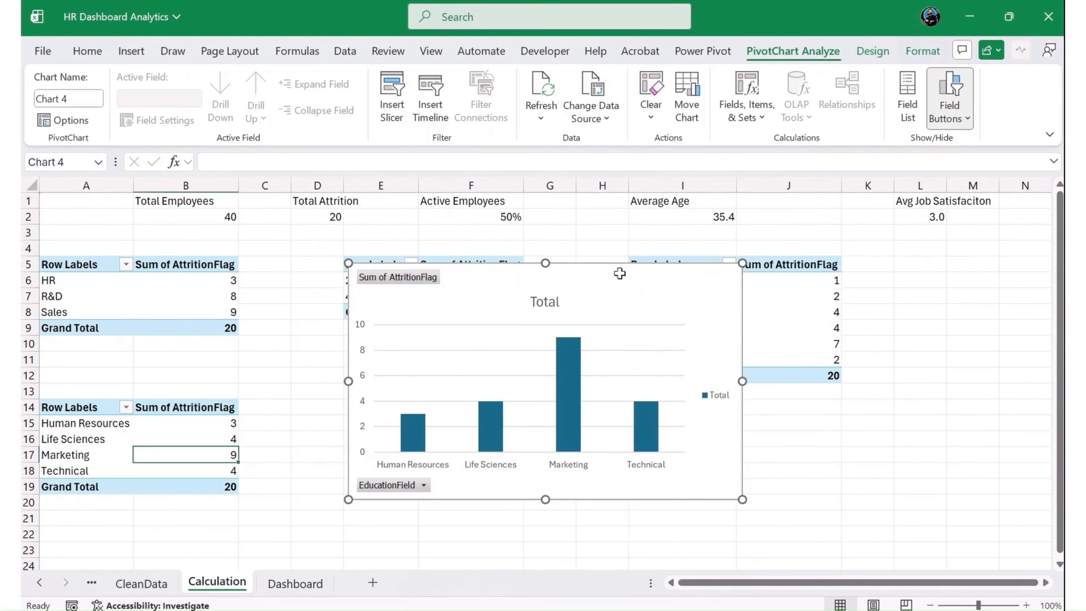
- Move the education-field chart from the Calculation sheet to the Dashboard sheet, below the department chart
key(ctrl+x)
click(286, 582)
key(ctrl+v)
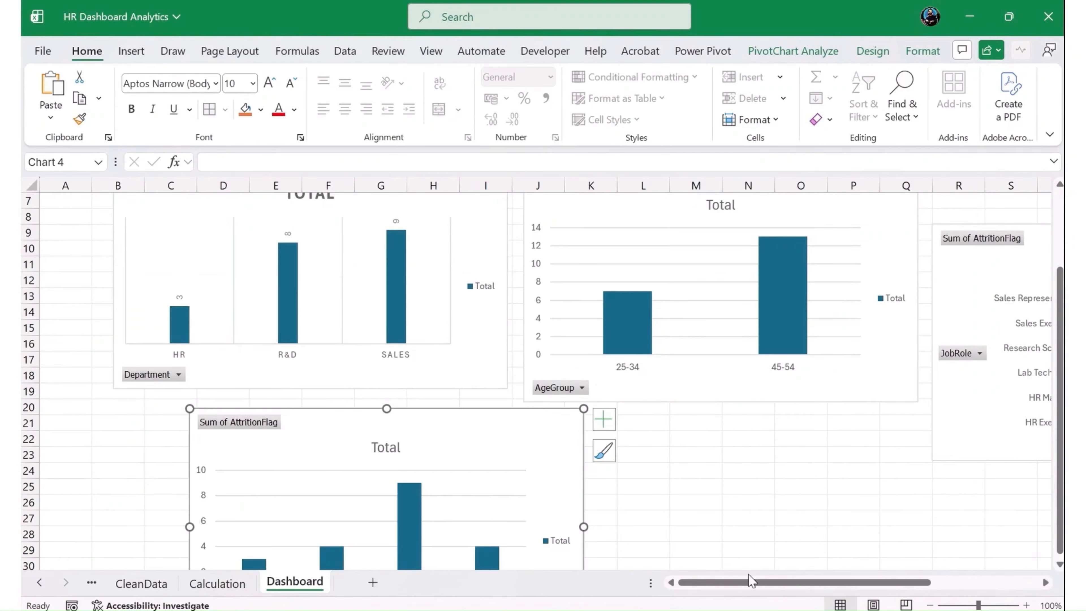
mouse_move(752, 581)
mouse_down()
mouse_move(870, 588)
mouse_move(753, 581)
mouse_up()
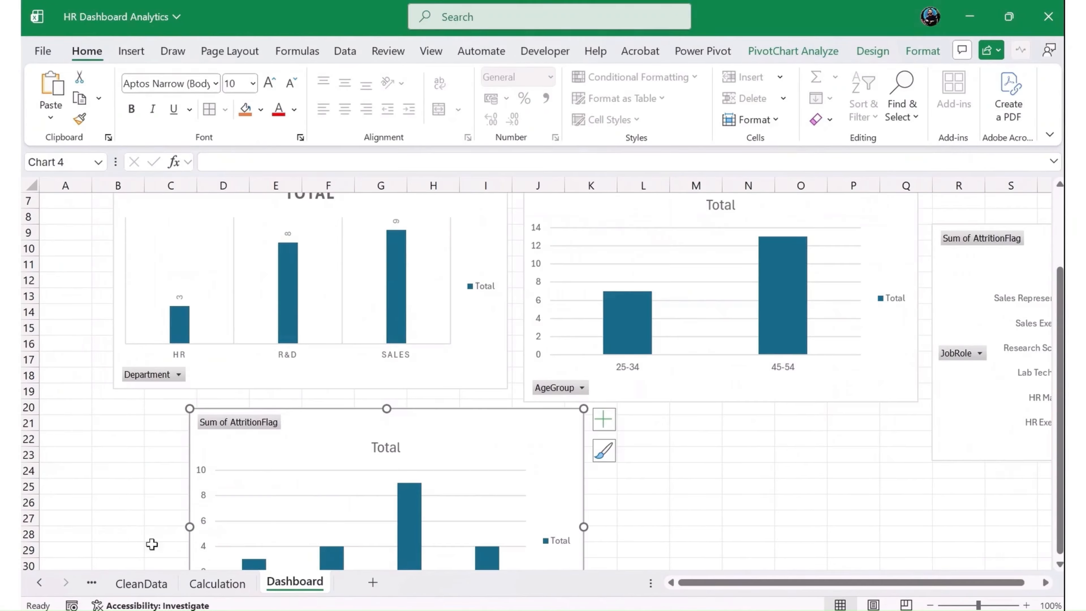
- Copy the education-field PivotTable on the Calculation sheet to cell E15 and select a cell in the copy
click(240, 584)
click(300, 441)
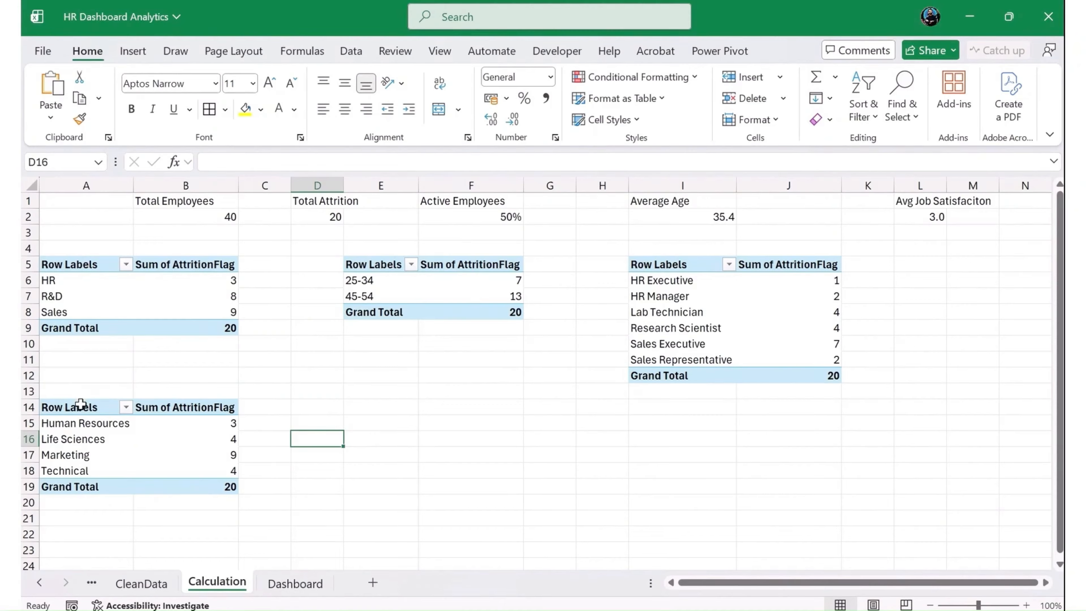
drag(80, 404, 199, 483)
key(ctrl+c)
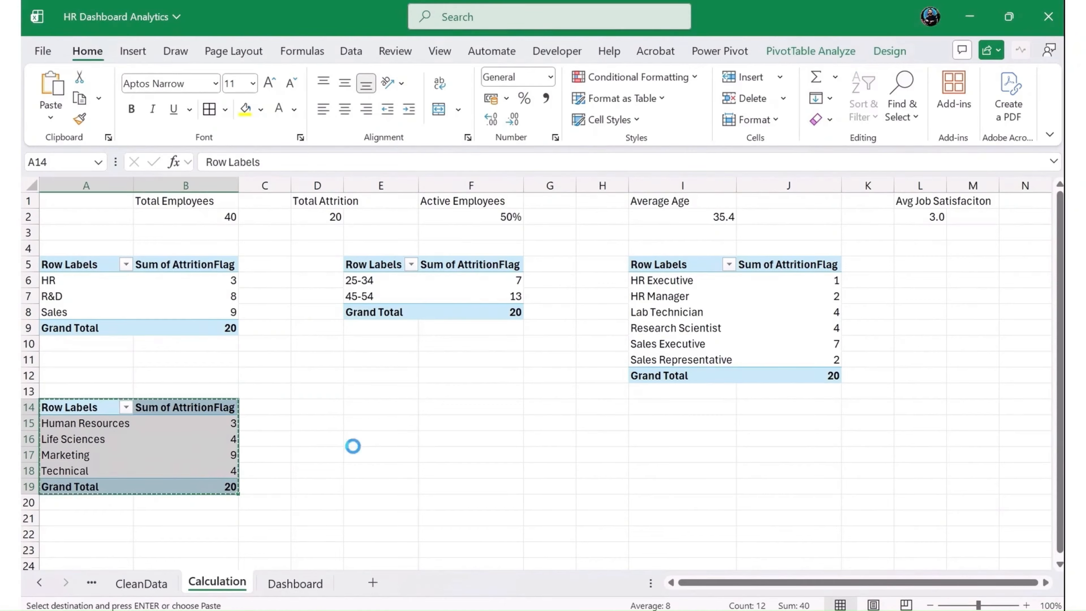
click(376, 421)
key(ctrl+v)
click(376, 454)
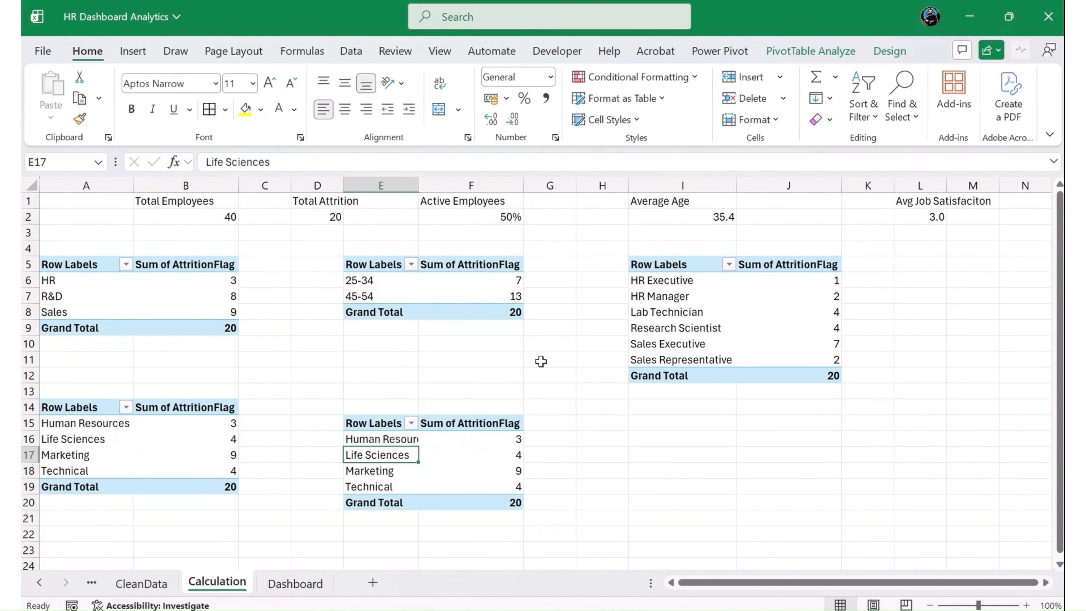
- Replace EducationField with Gender in the rows of the PivotTable at E15
click(791, 53)
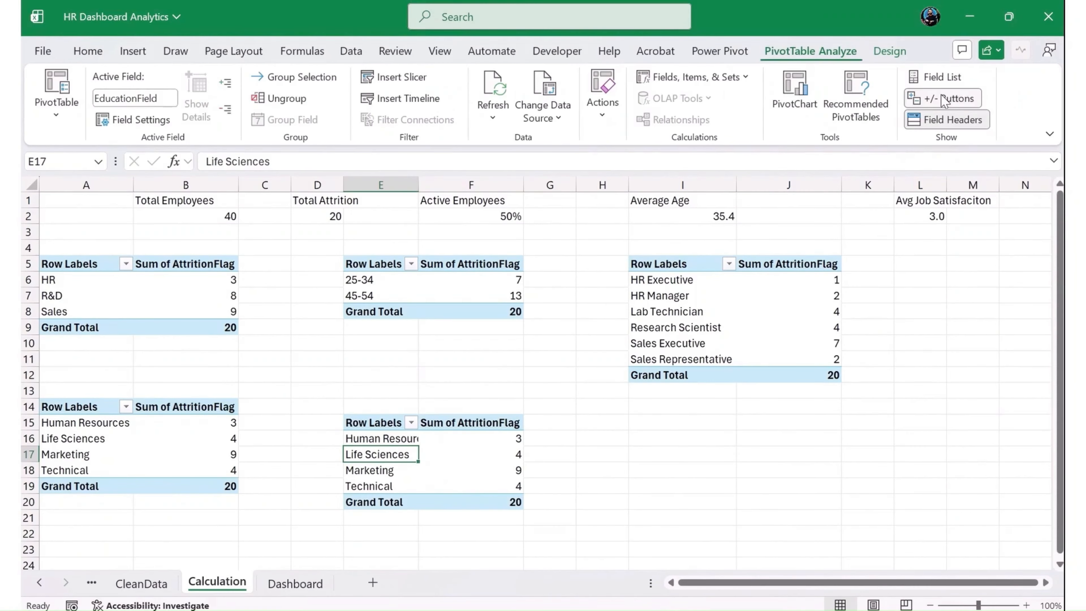
click(946, 79)
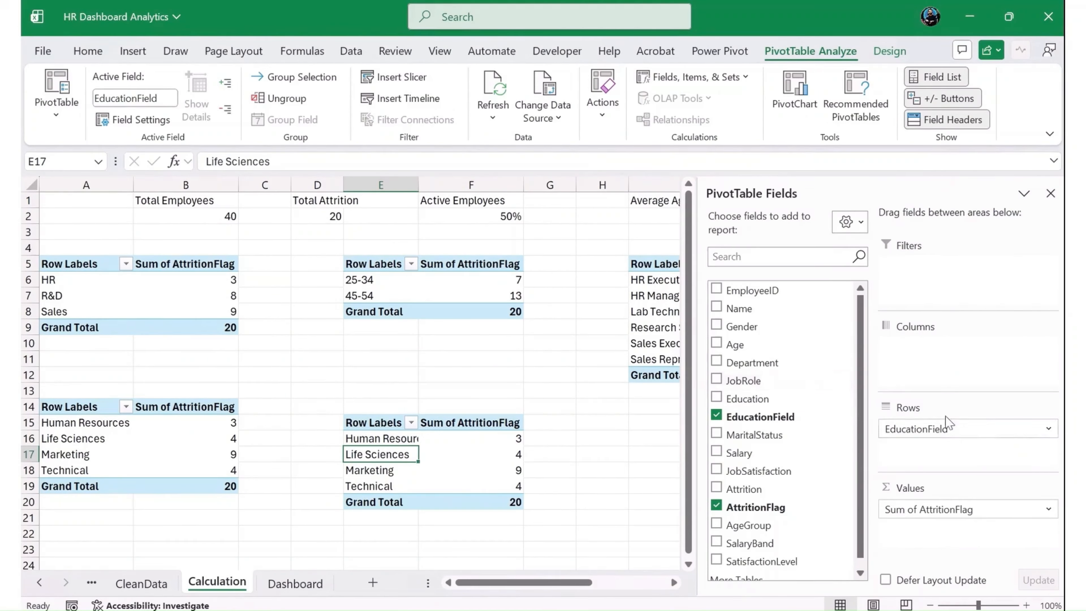
drag(945, 428, 804, 443)
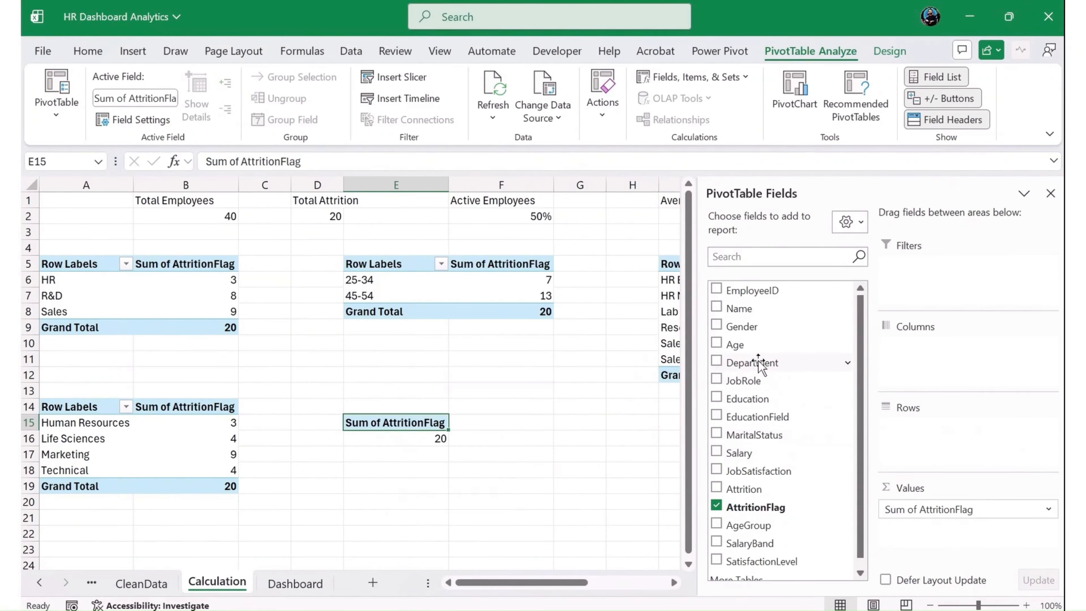
drag(742, 327, 952, 454)
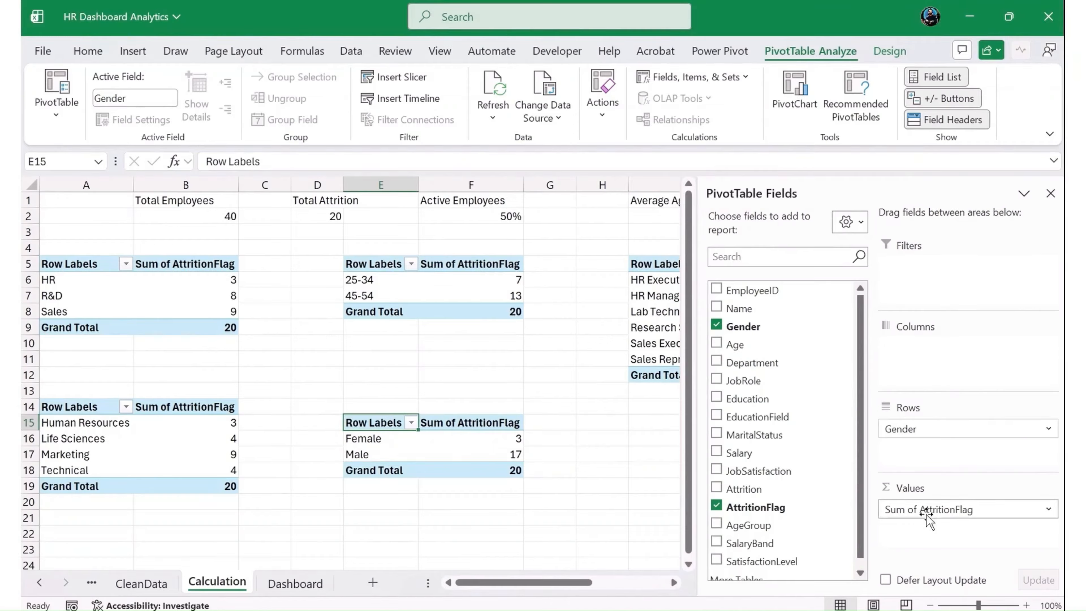
- Replace AttritionFlag with EmployeeID in the values of the gender PivotTable and summarize it by Count
drag(941, 509, 790, 315)
drag(843, 388, 958, 509)
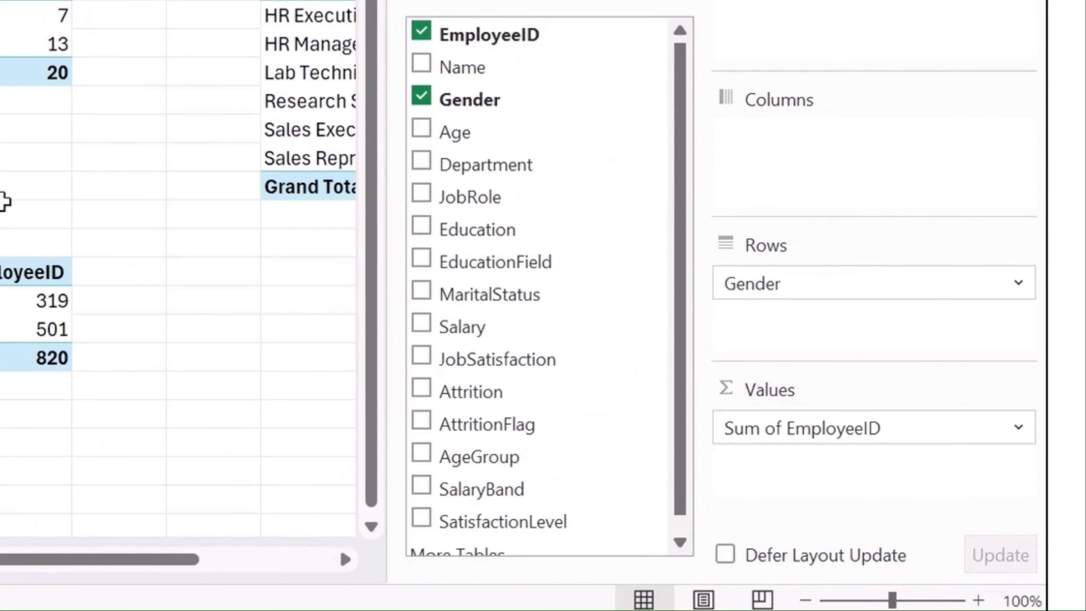
click(761, 426)
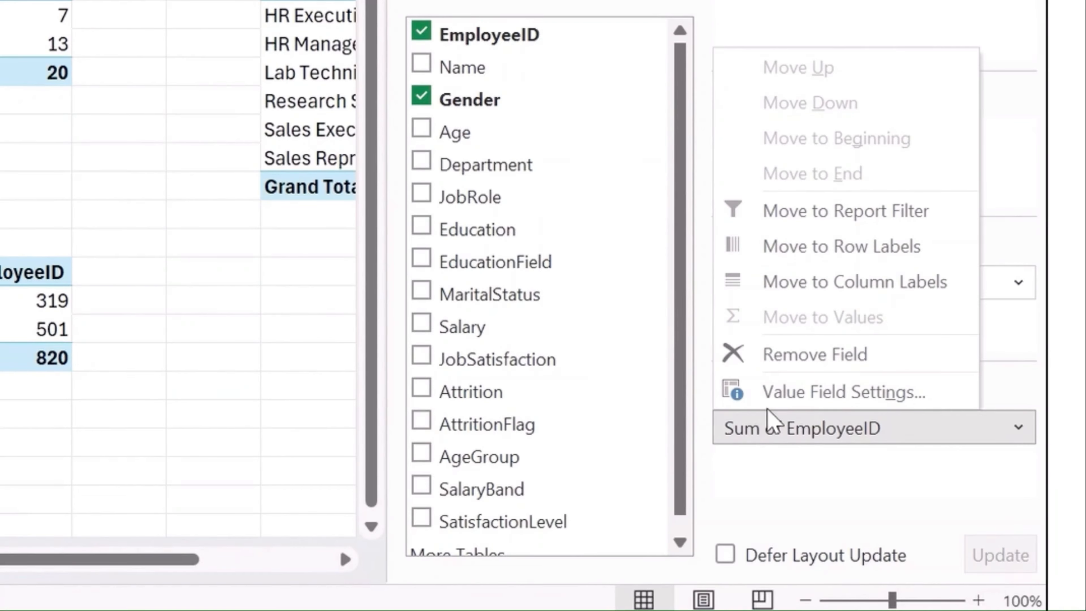
click(783, 394)
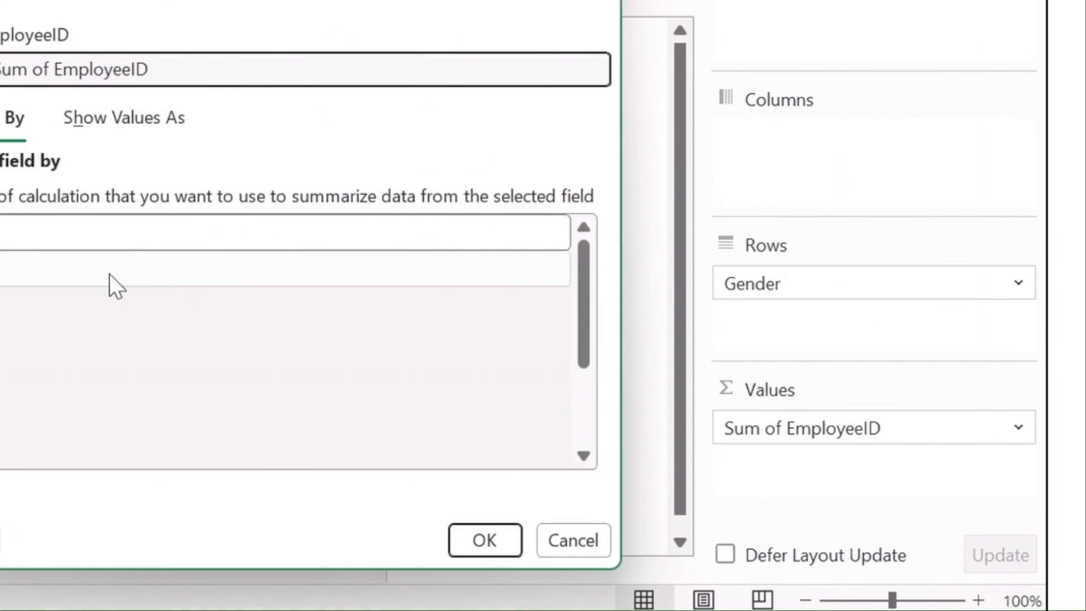
click(109, 287)
click(932, 607)
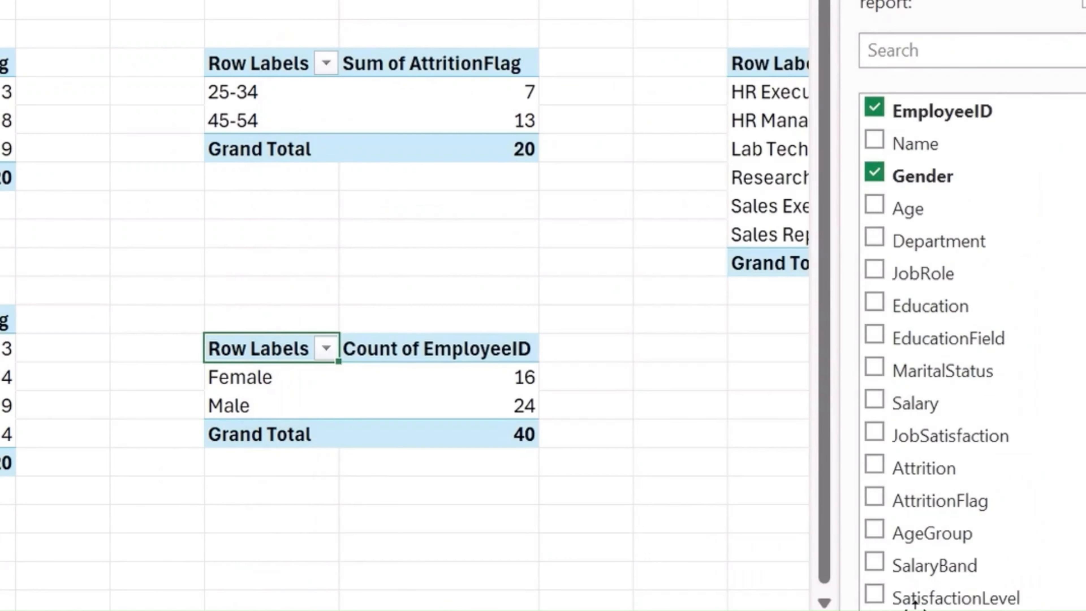
- Insert a pie PivotChart from the gender PivotTable at E15
click(579, 411)
click(476, 412)
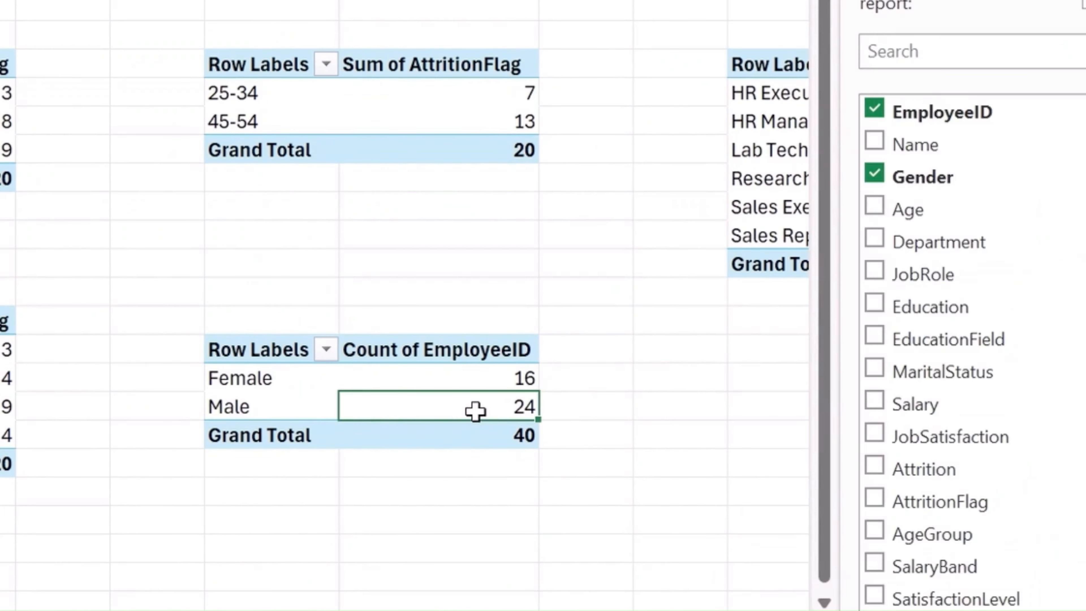
mouse_move(468, 410)
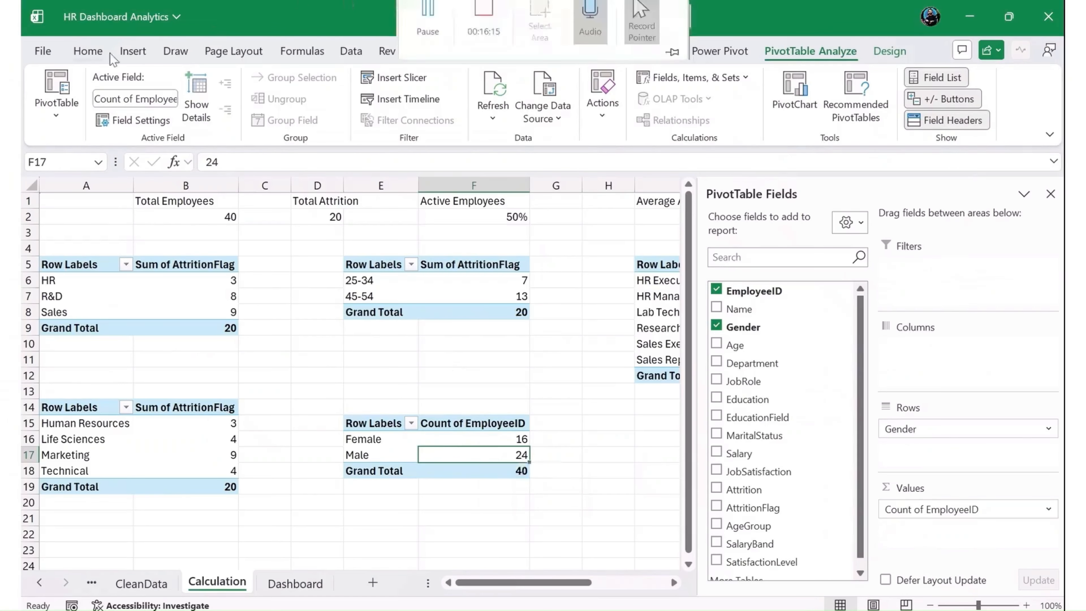
click(136, 51)
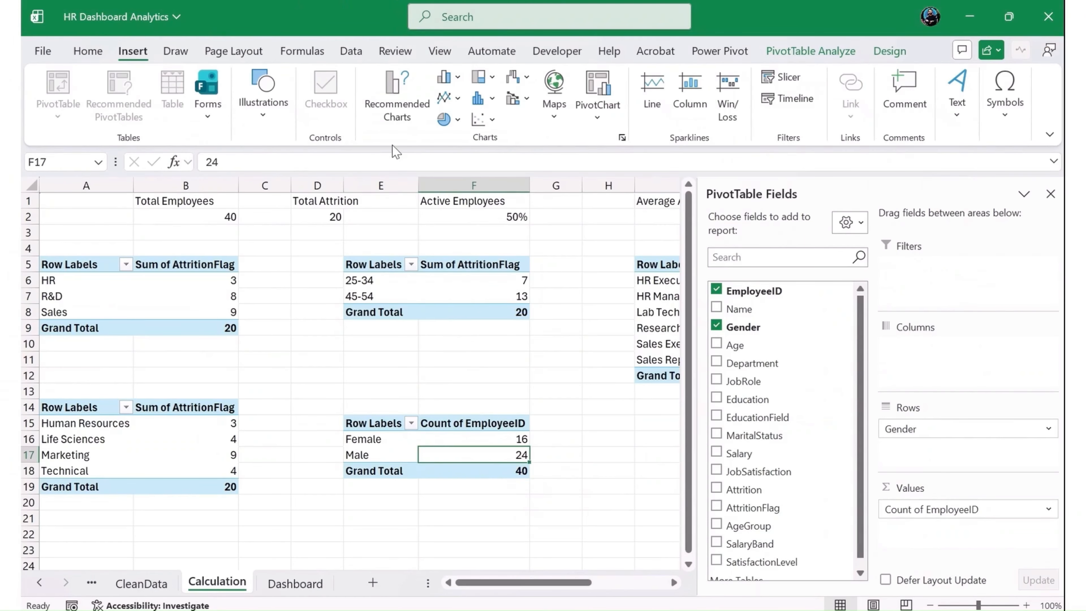
click(444, 120)
click(460, 181)
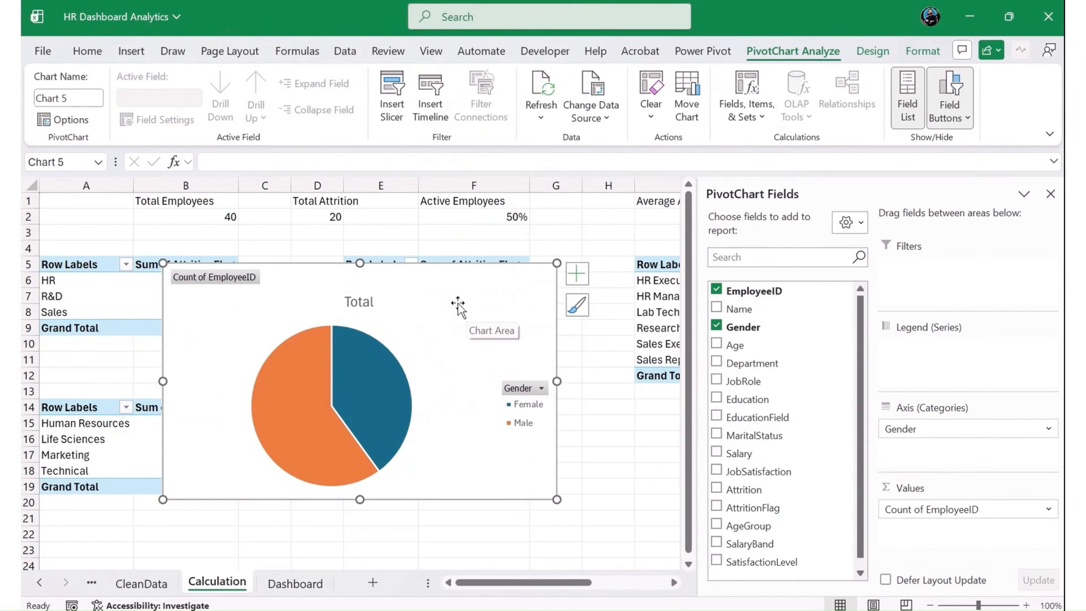
- Move the gender pie chart from the Calculation sheet to the Dashboard sheet, below the department and age-group charts
key(ctrl+x)
click(316, 588)
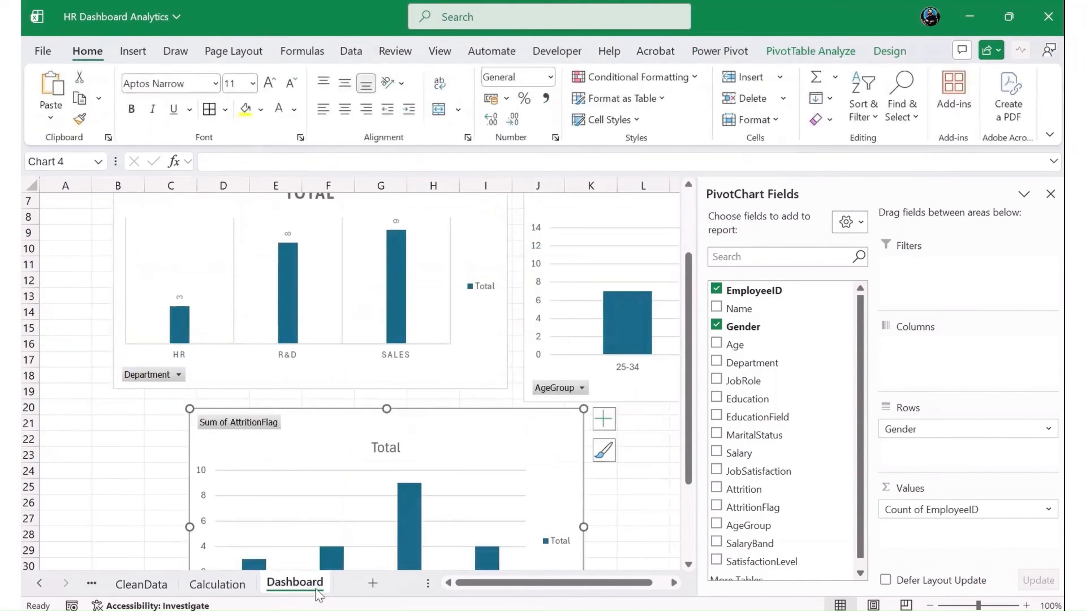
click(93, 452)
key(ctrl+v)
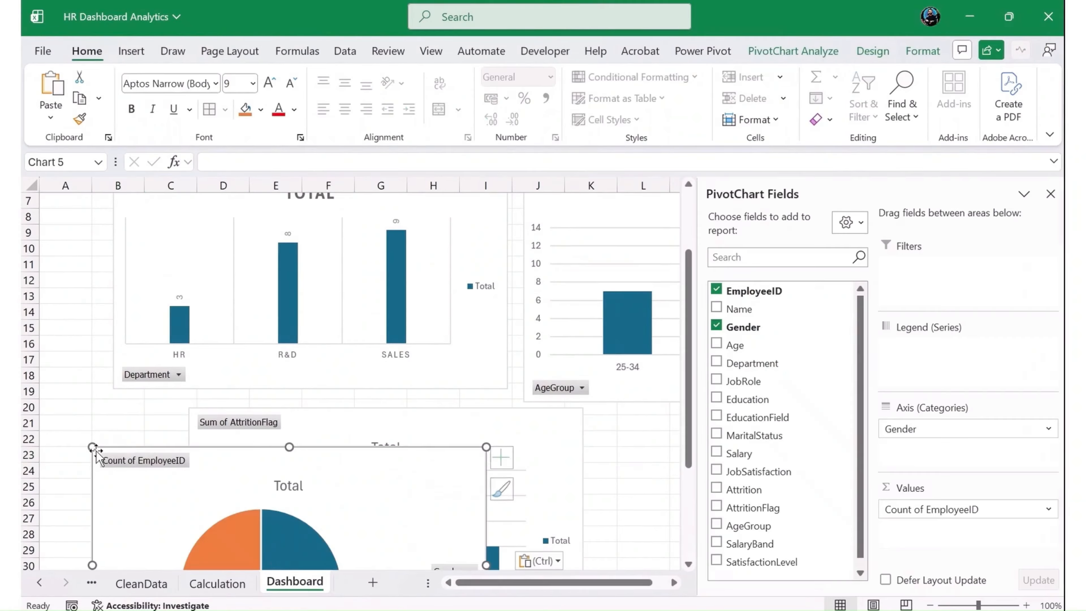
drag(273, 451, 431, 450)
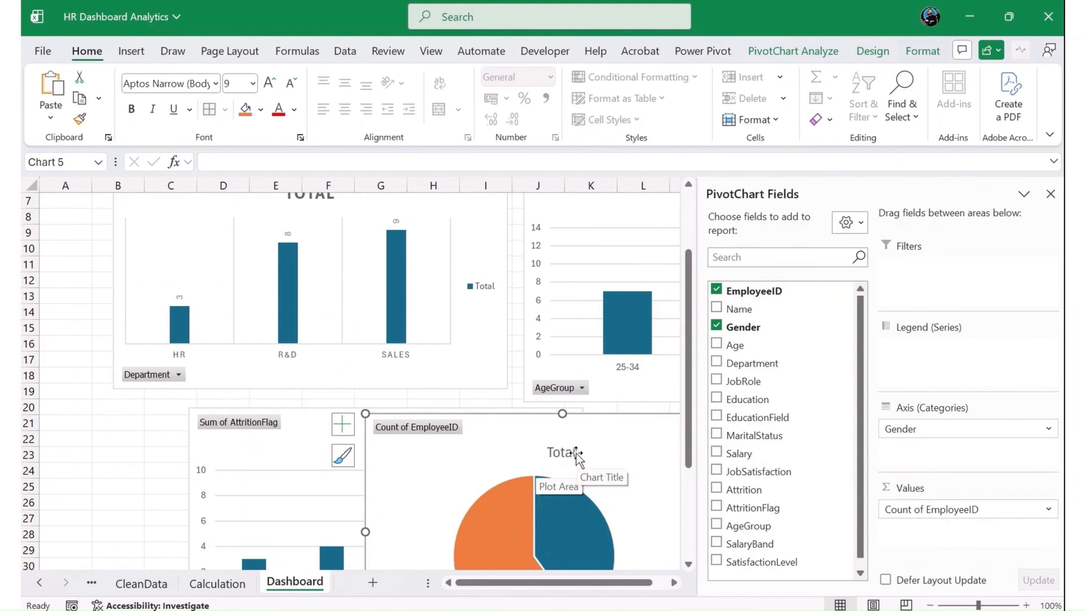
- Change the gender pie chart's title to "Gender Distribution" and close the title formatting pane
click(561, 453)
double_click(561, 453)
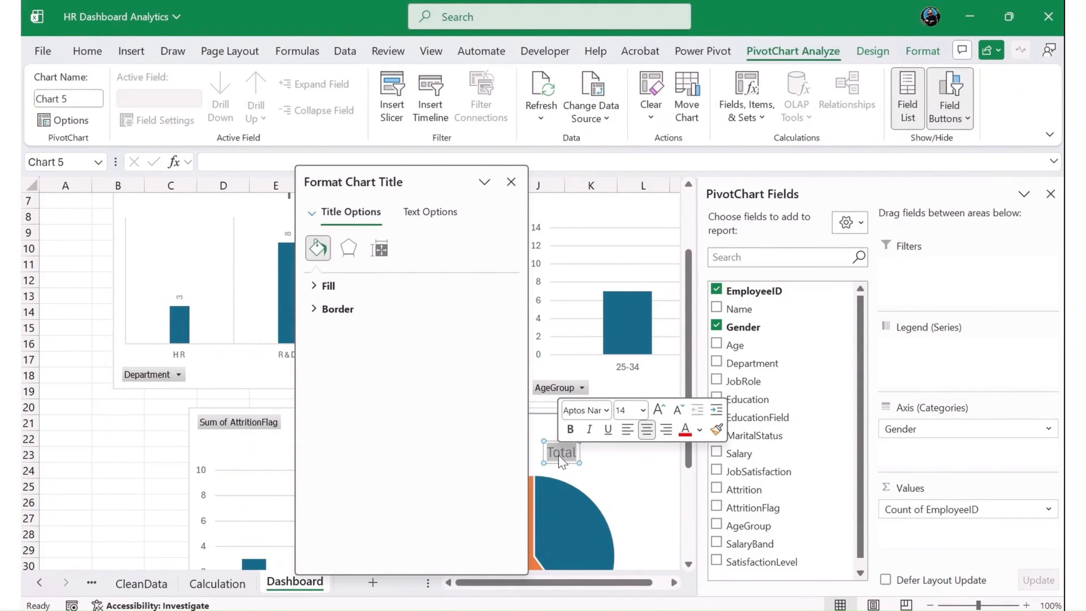
key(BackSpace)
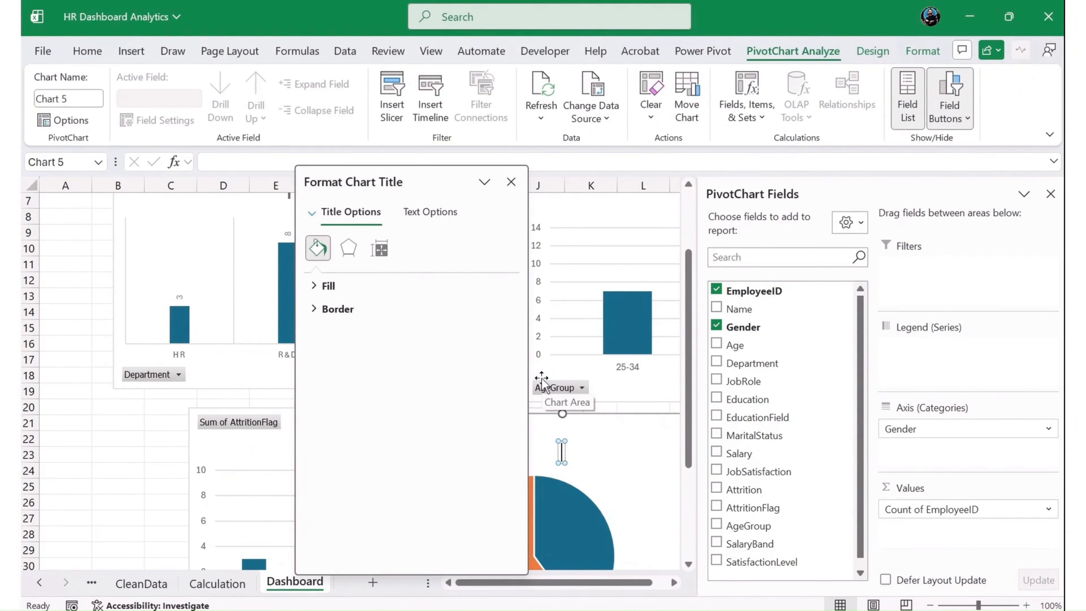
text(Gender D)
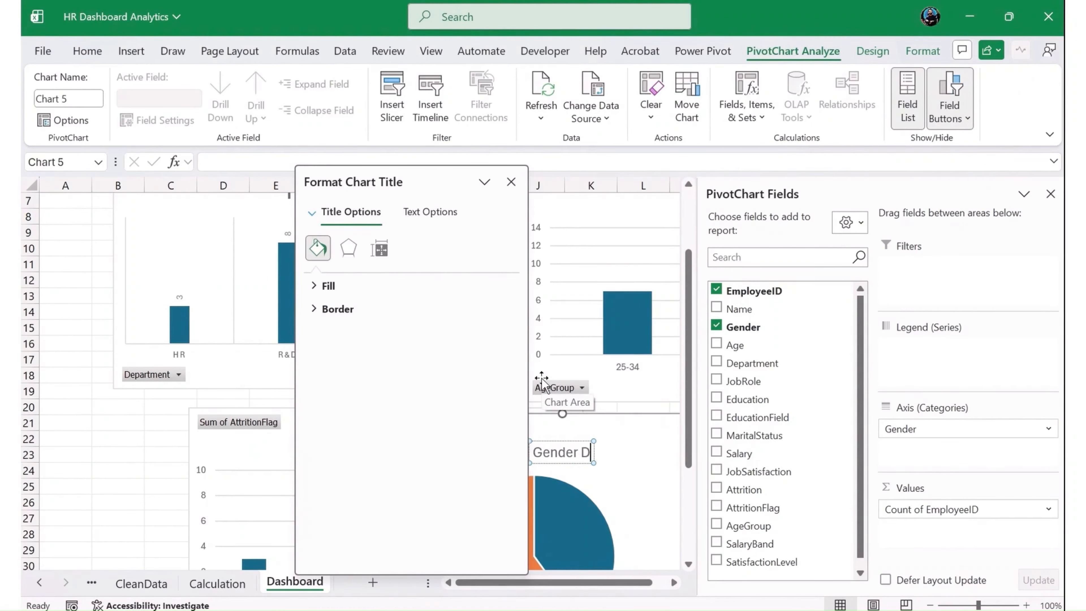
text(istribution)
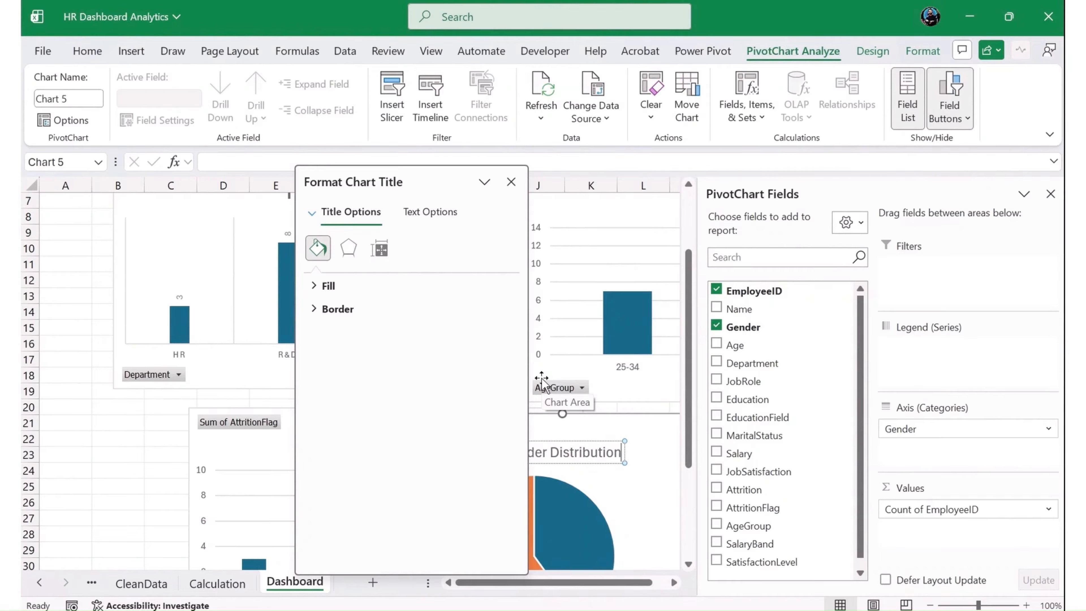
click(511, 182)
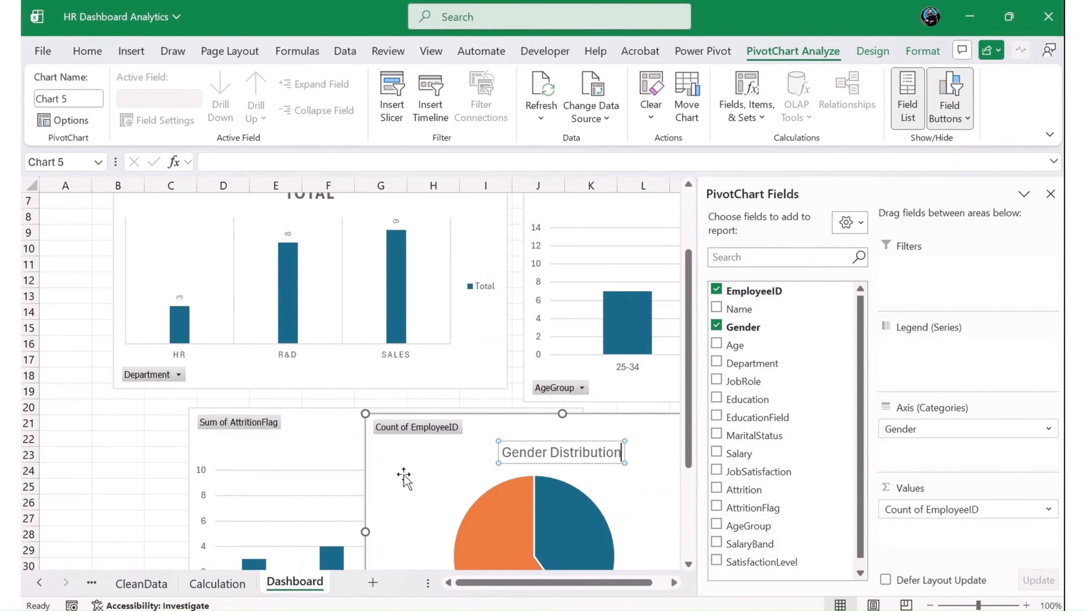
- Retitle the Dashboard's department chart "DEPARTMENT ATTRITION" and the age-group chart "AGE GROUP ATTRITION"
click(205, 583)
click(295, 583)
click(287, 283)
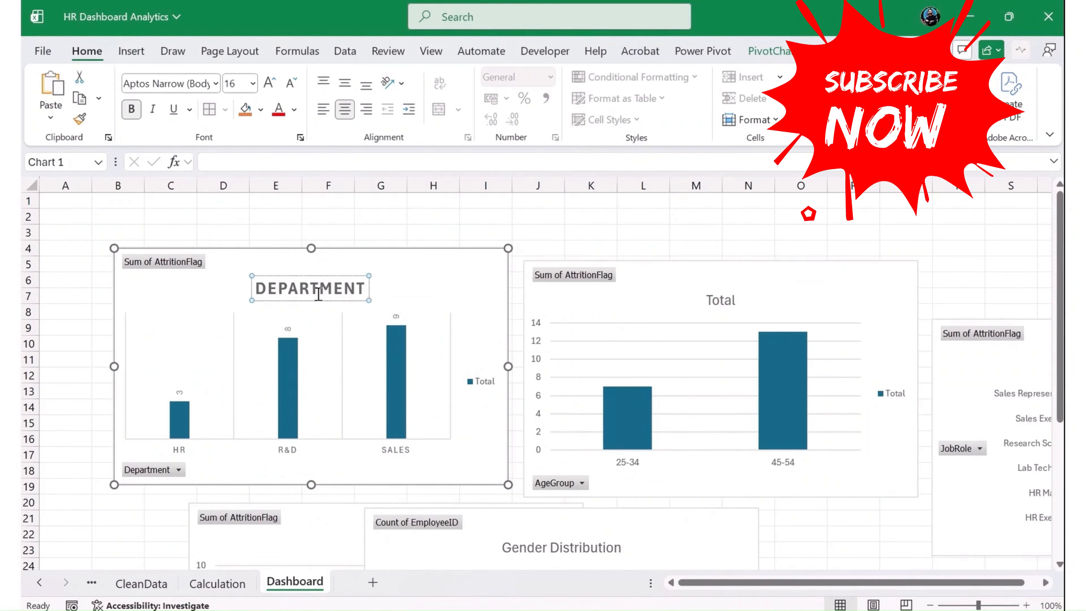
text(ATTRITION)
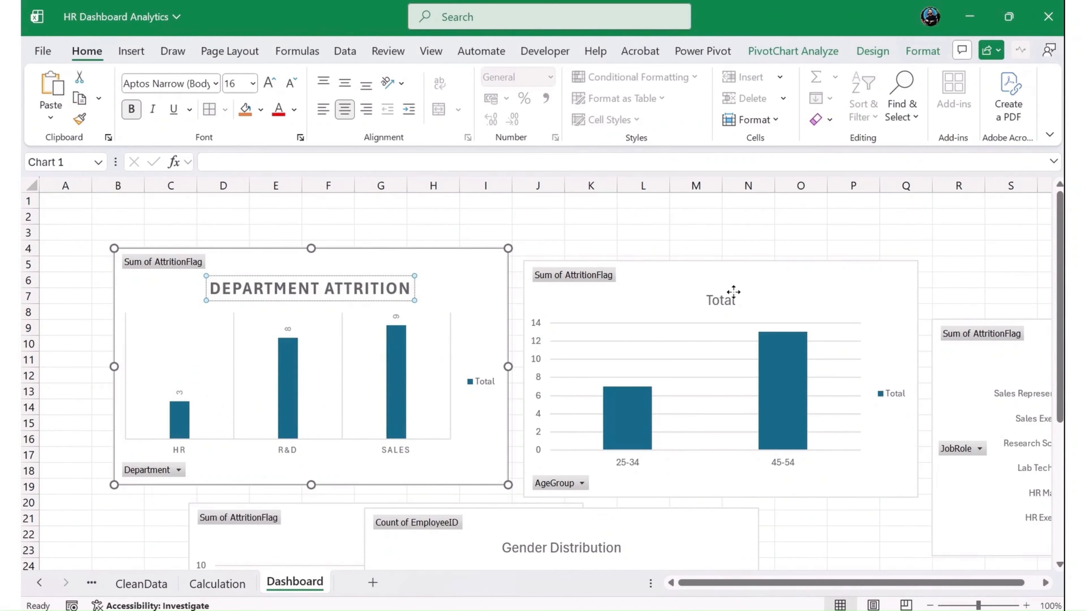
click(721, 300)
double_click(721, 300)
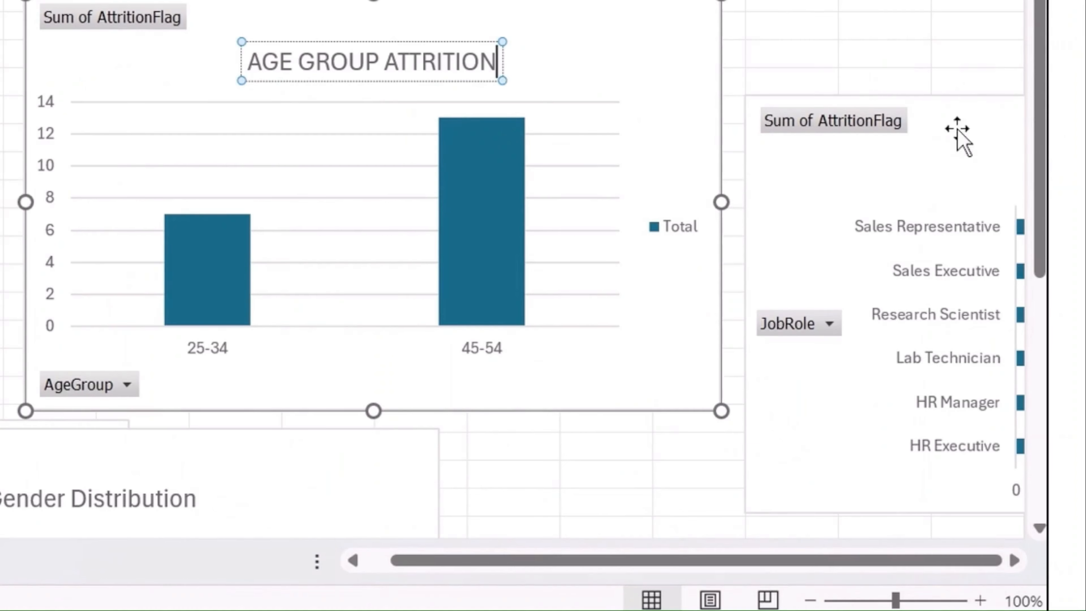
- Move the job-role bar chart over the age-group chart and change its title to "JOB FIELD ATTRITION"
click(1014, 342)
drag(1019, 332, 603, 273)
click(230, 10)
click(396, 65)
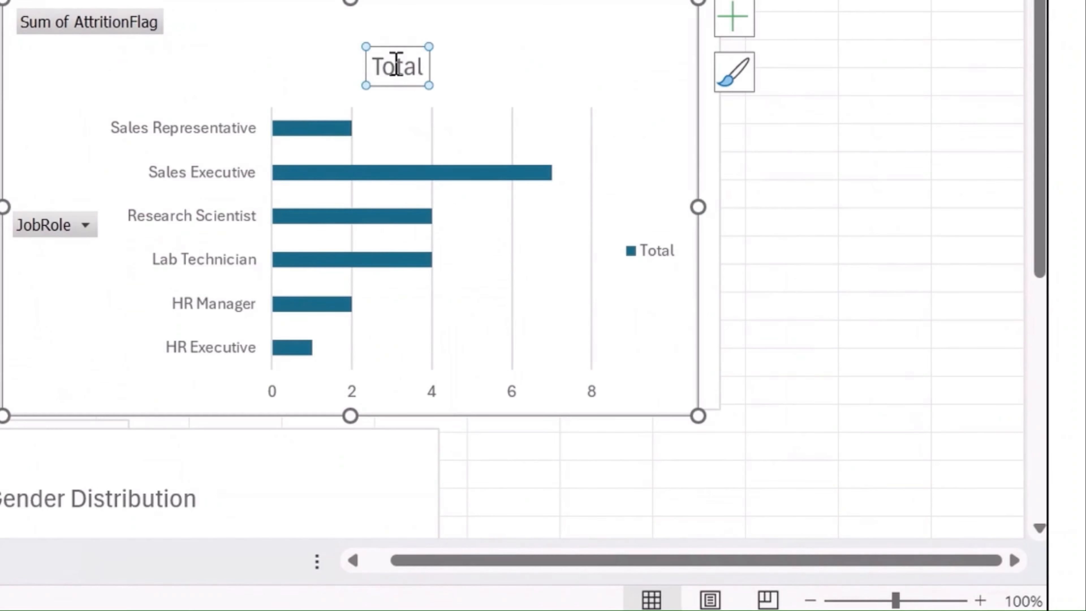
double_click(396, 66)
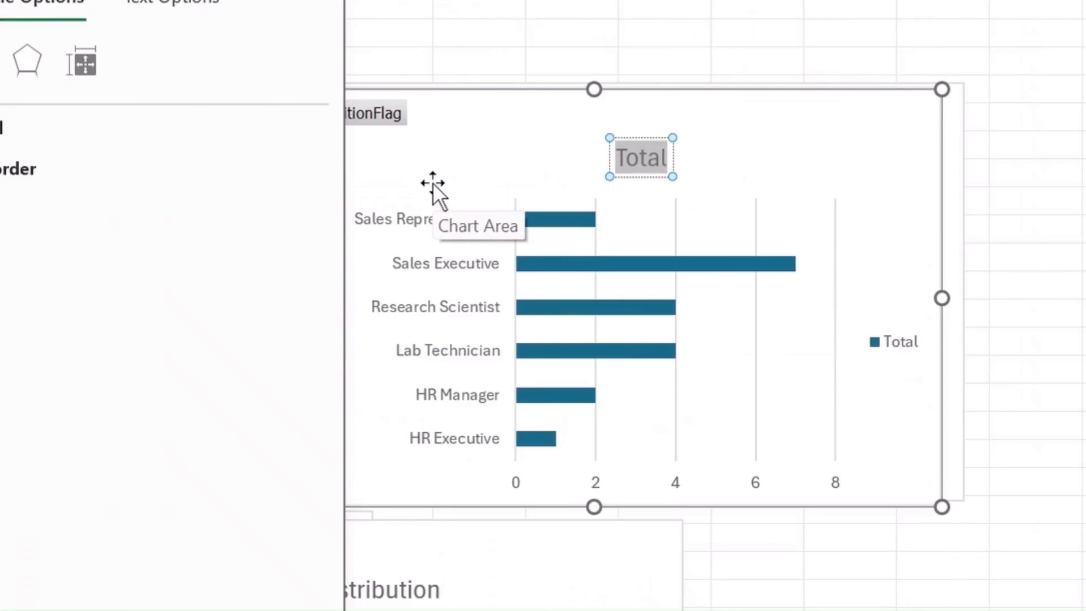
text(JOB FIELD)
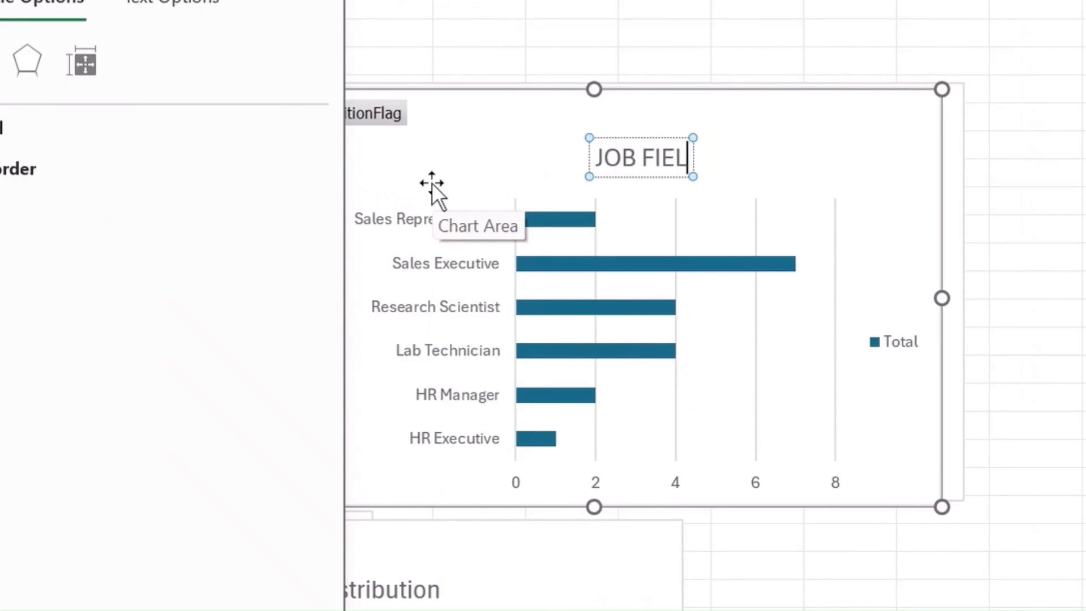
text( ATTRITION)
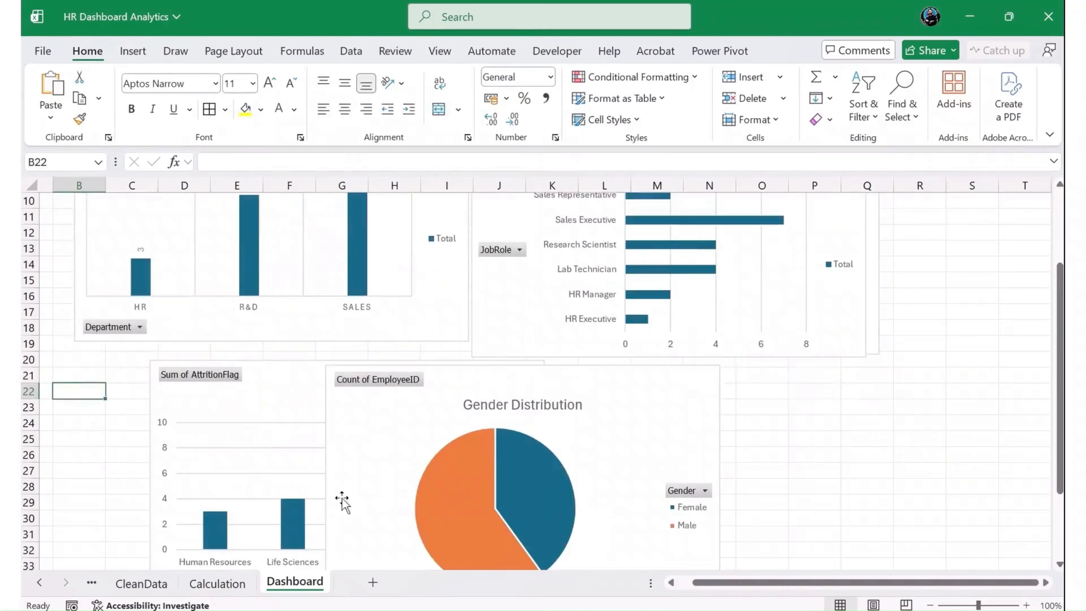
- Move the gender pie chart beside the education-field chart so it no longer covers that chart's columns
scroll(279, 483, down, 2)
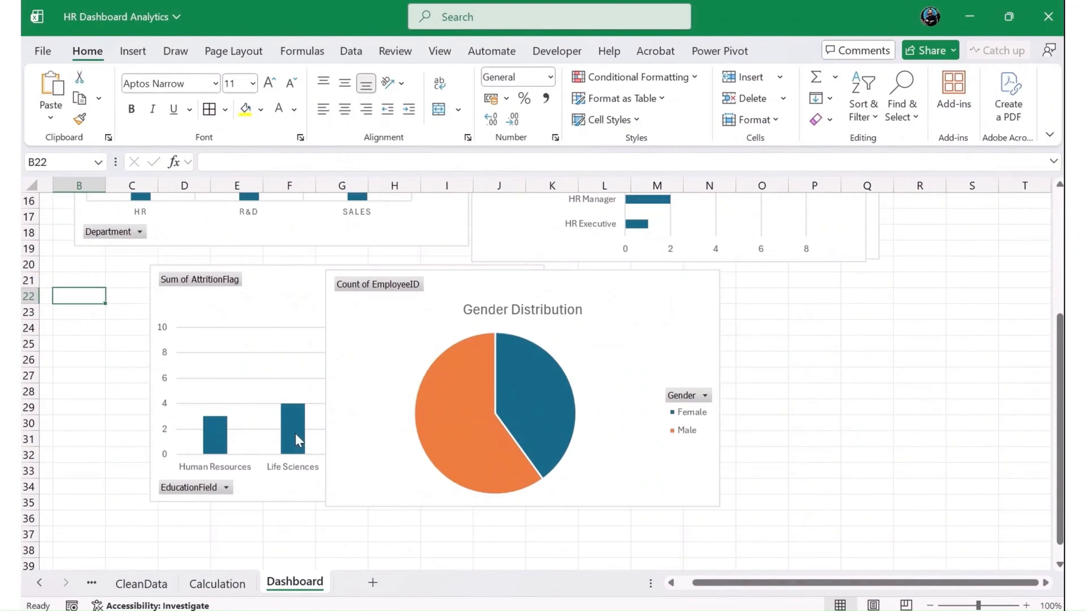
drag(400, 324, 595, 335)
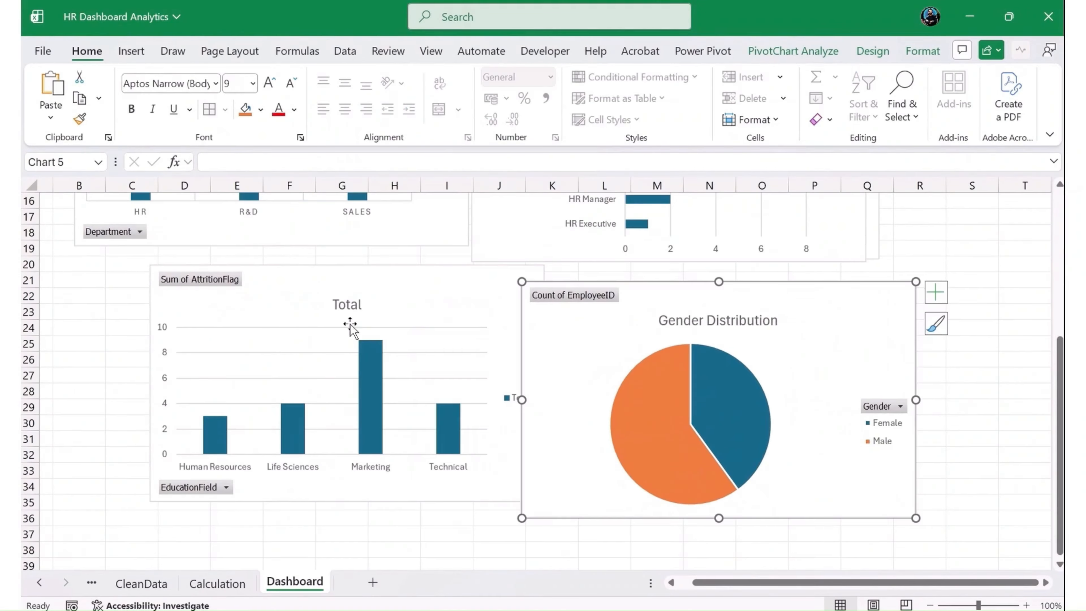
double_click(350, 301)
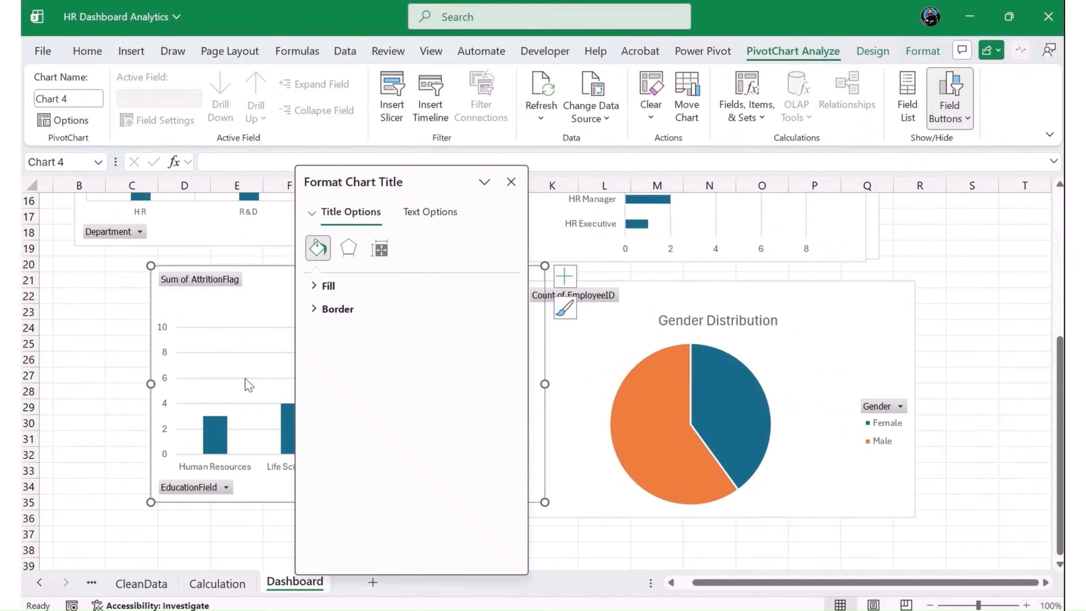
click(100, 375)
click(75, 343)
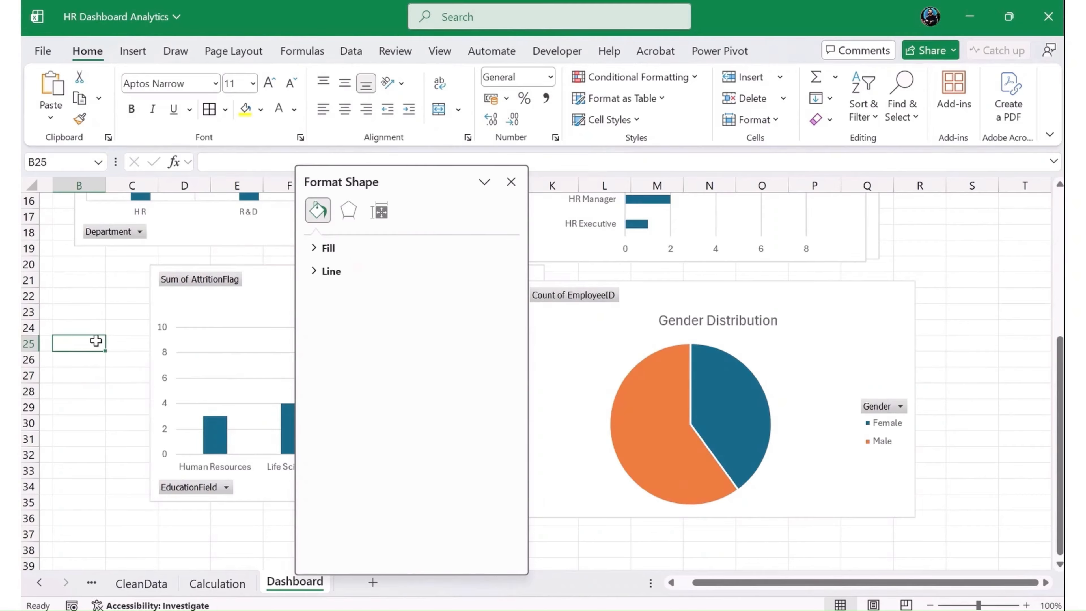
click(511, 182)
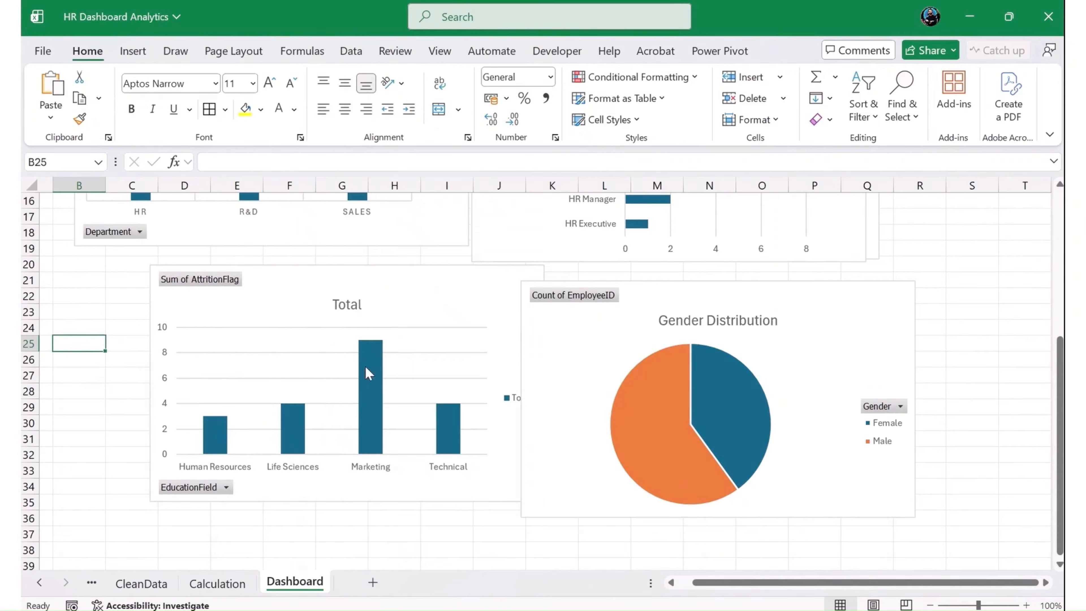
- Change the education-field chart's title to "Department Attrition" and deselect the chart
double_click(355, 305)
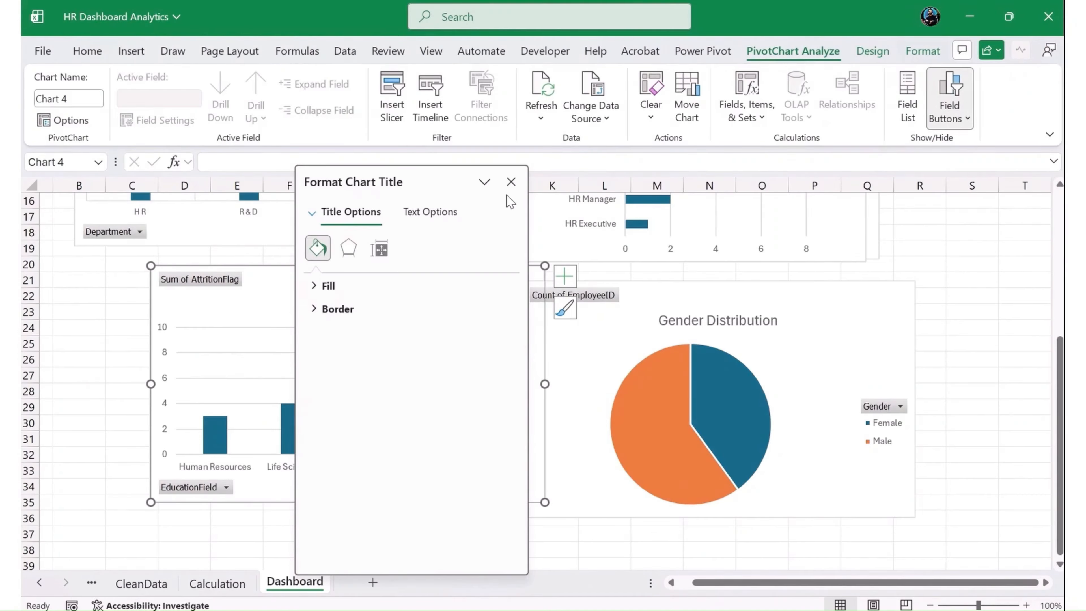
click(511, 182)
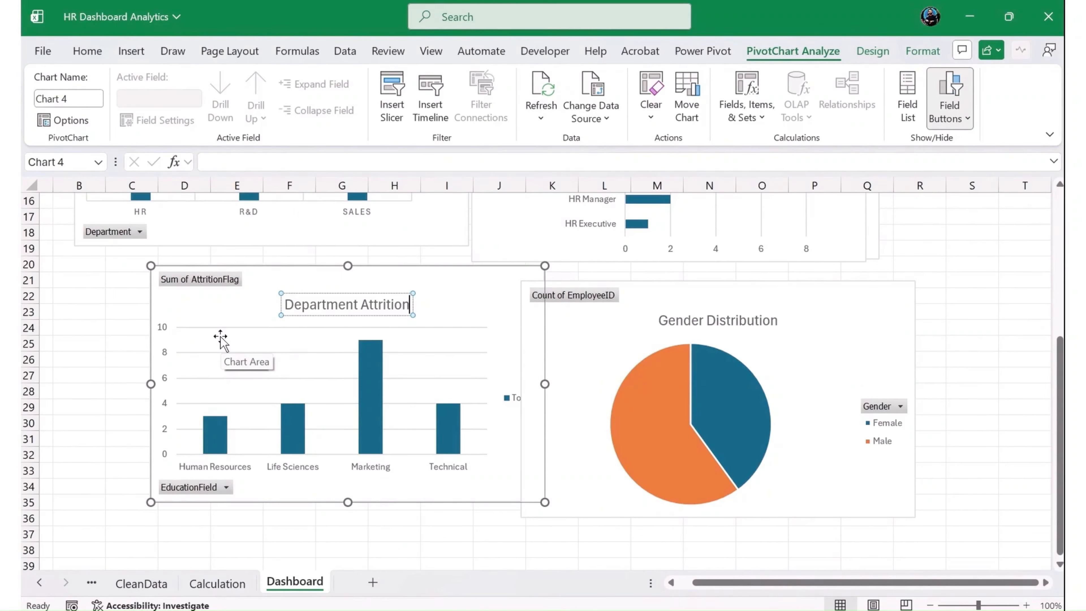
click(972, 343)
scroll(932, 326, up, 3)
scroll(507, 372, up, 2)
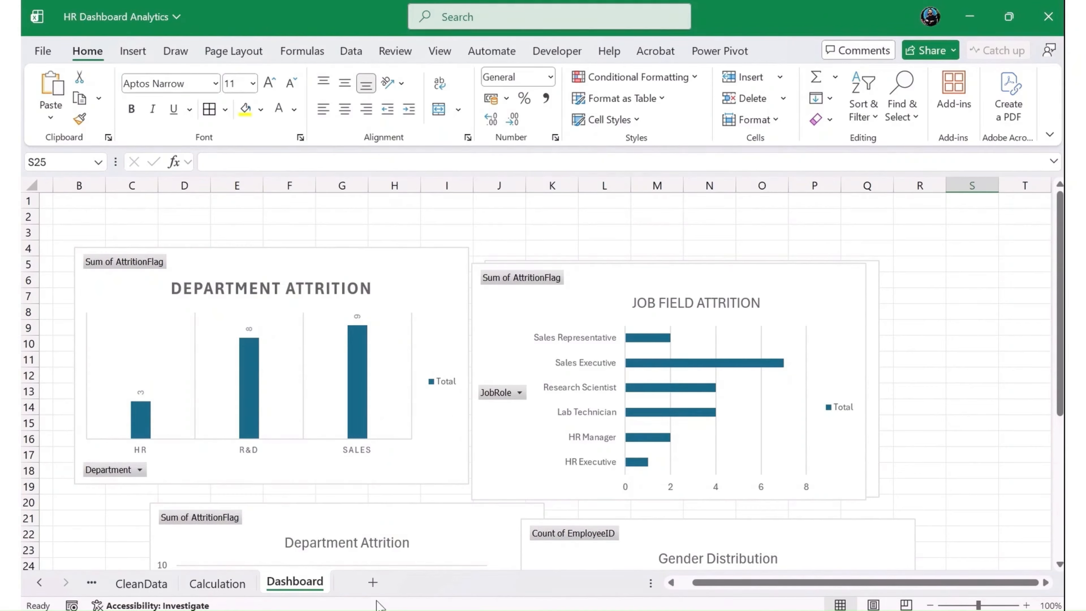
- Add a new worksheet after Dashboard and fill all of its cells with the darker blue-teal theme color
click(373, 582)
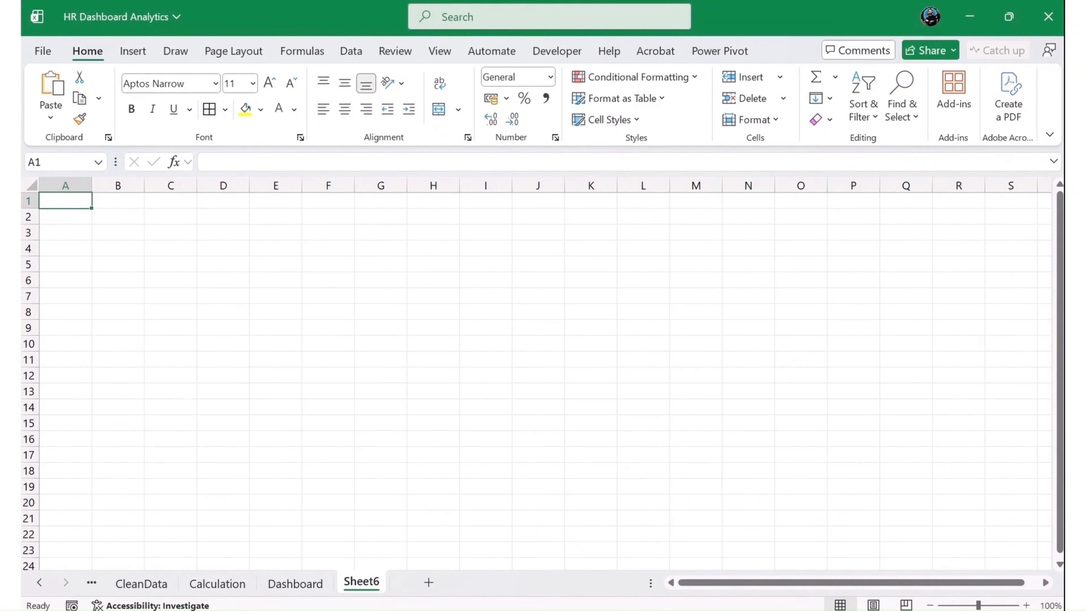
click(31, 185)
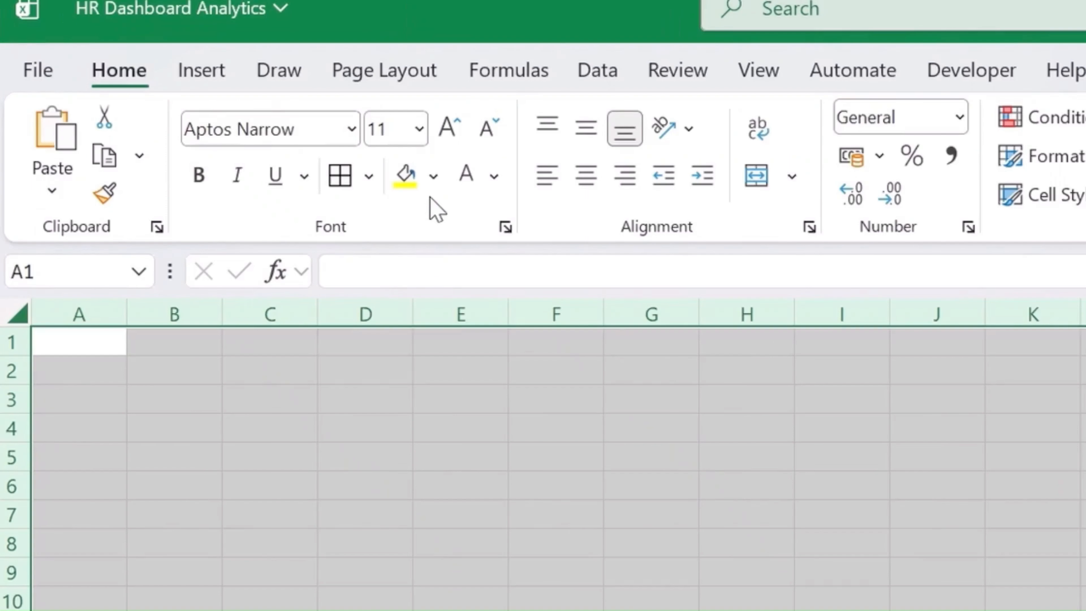
click(433, 176)
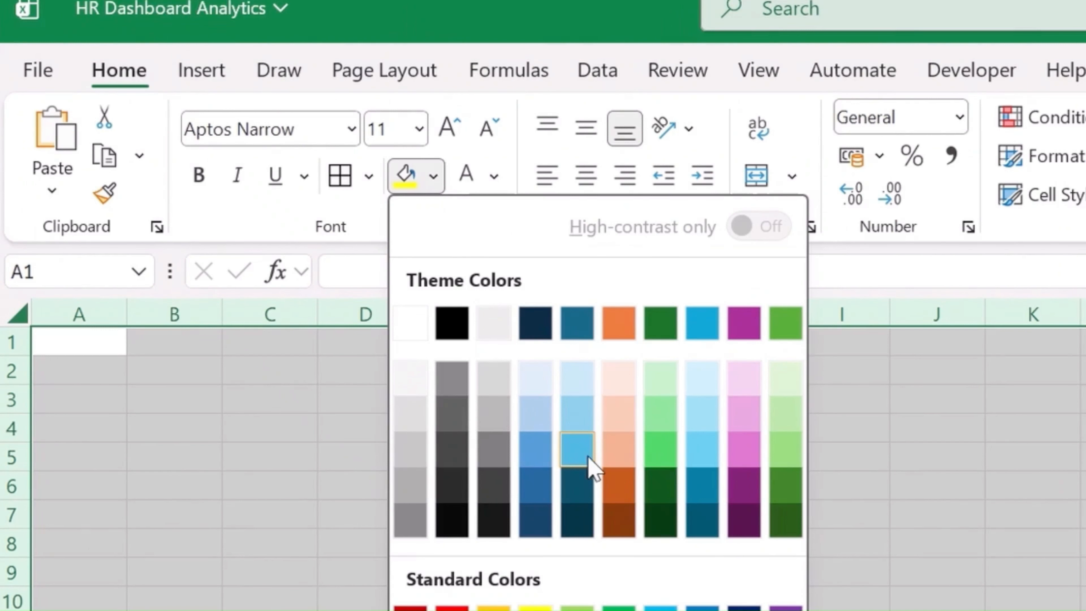
click(591, 482)
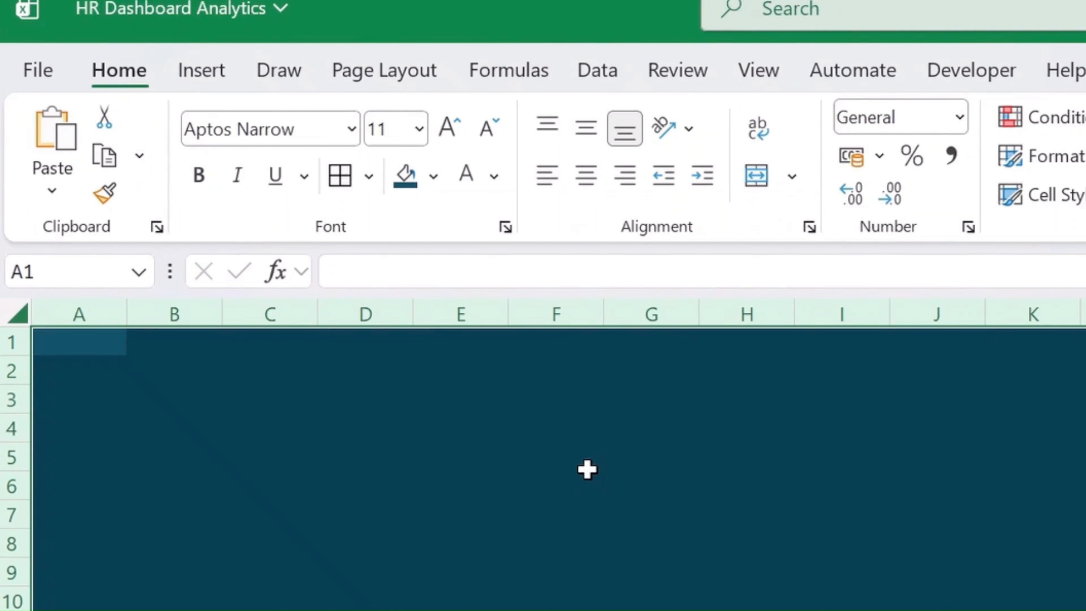
click(598, 466)
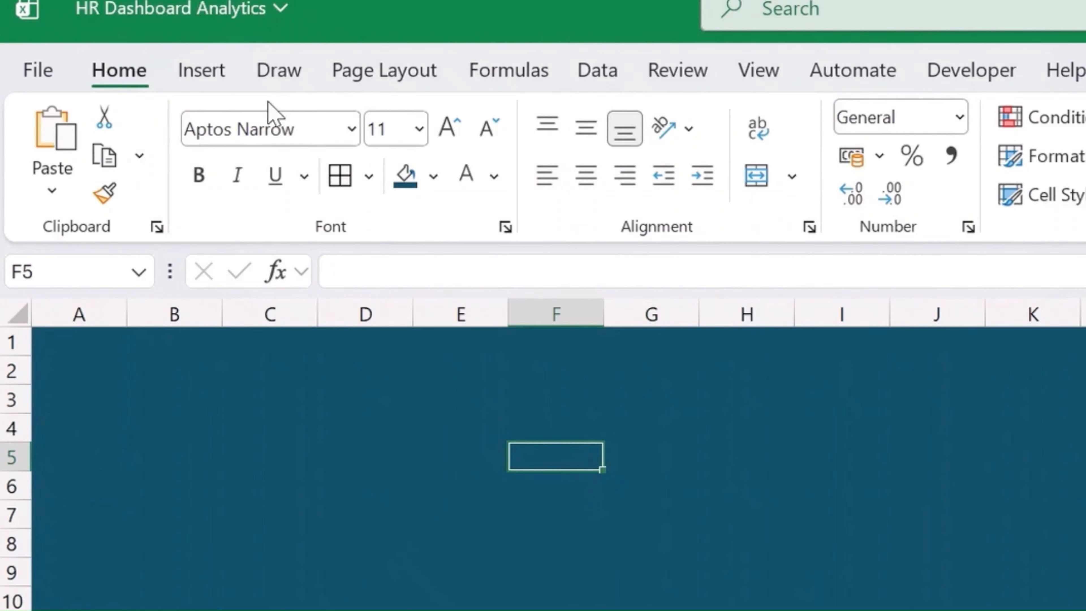
- Draw a wide rectangle banner across the top of the sheet, from column A past column K over rows 1 to 4
click(216, 72)
click(448, 193)
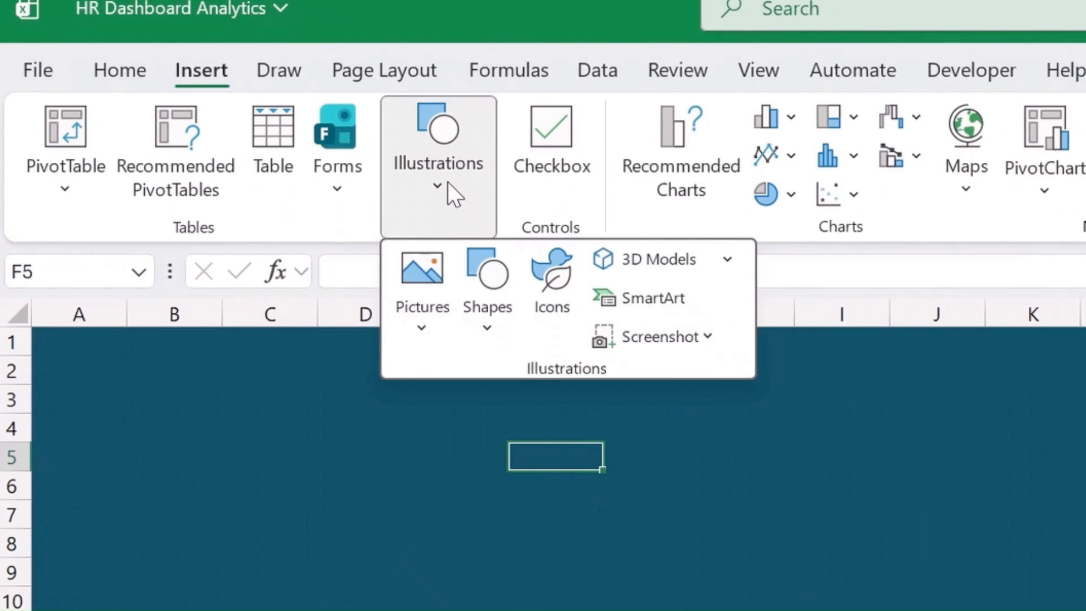
click(487, 338)
click(585, 418)
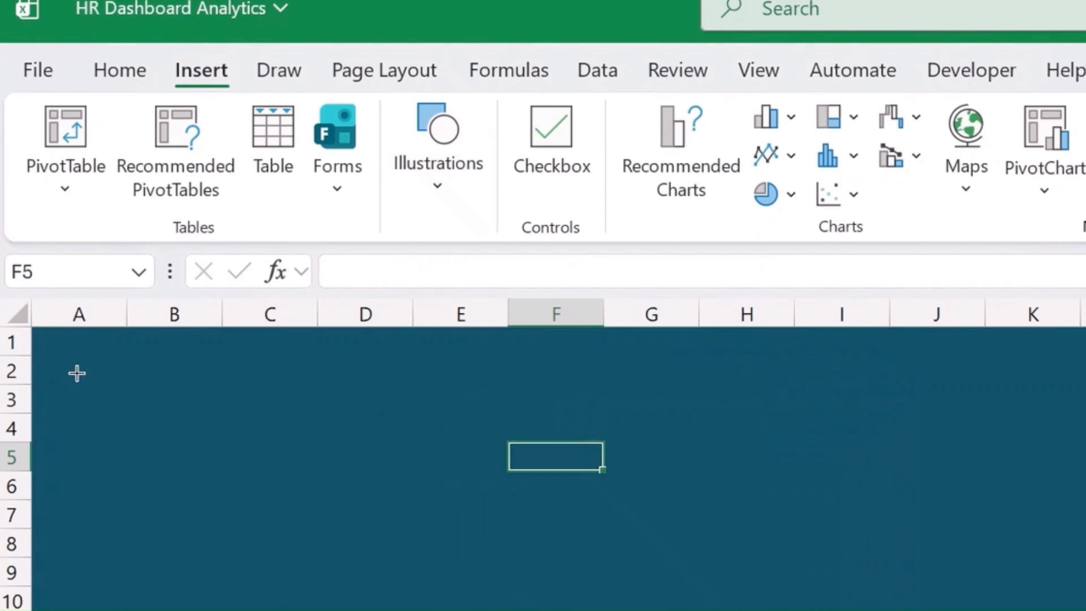
mouse_move(71, 340)
mouse_down()
mouse_move(800, 522)
mouse_move(1060, 468)
mouse_move(1085, 449)
mouse_up()
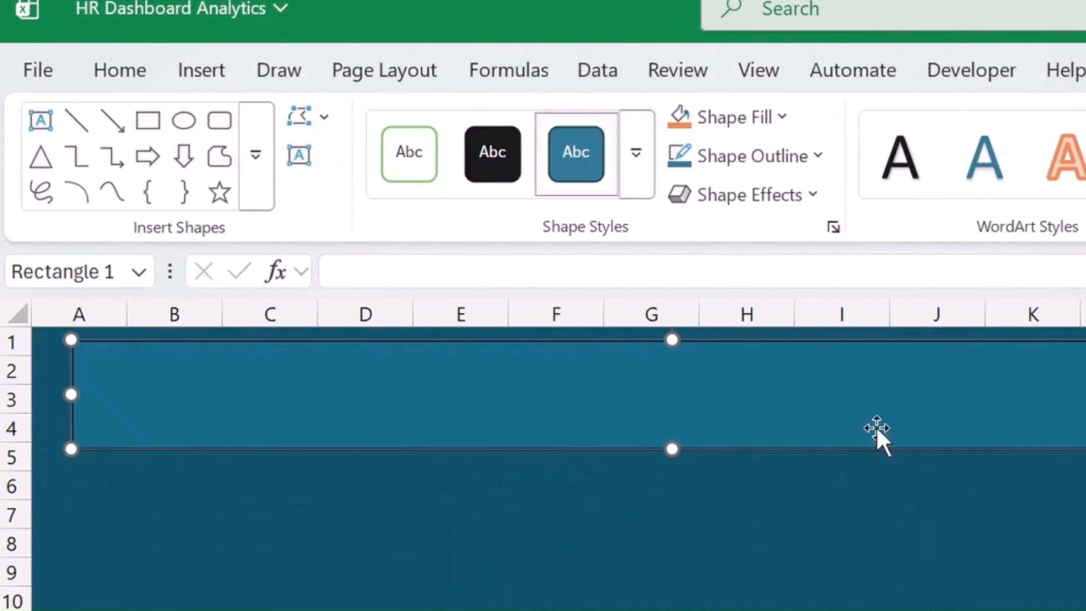
- Enter the title "HR ANALYTICS VVW MEDIA DASHBOARD" inside the banner rectangle
click(553, 394)
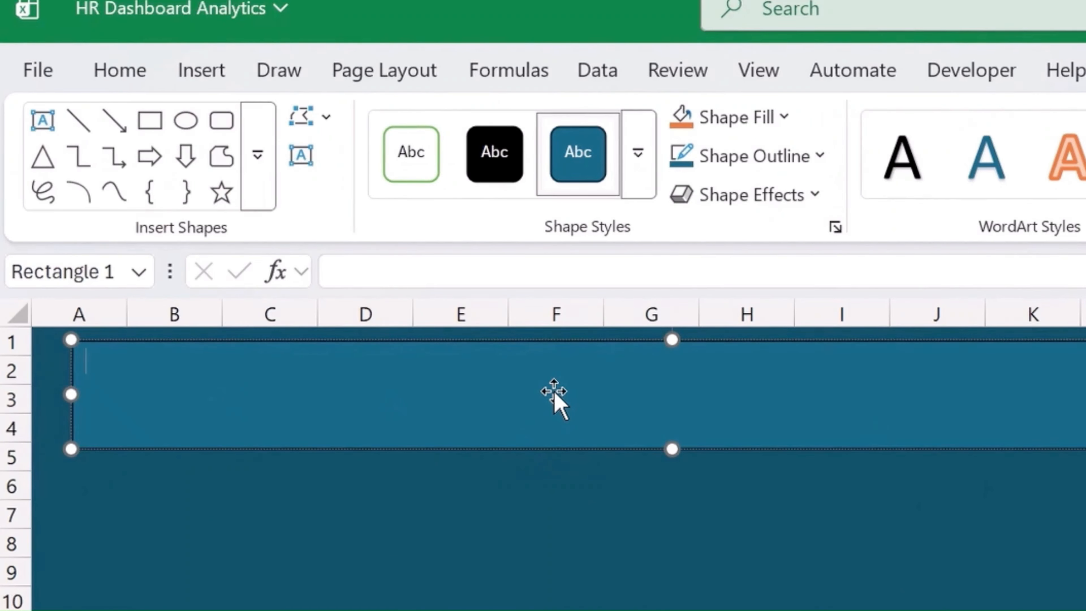
text(HA)
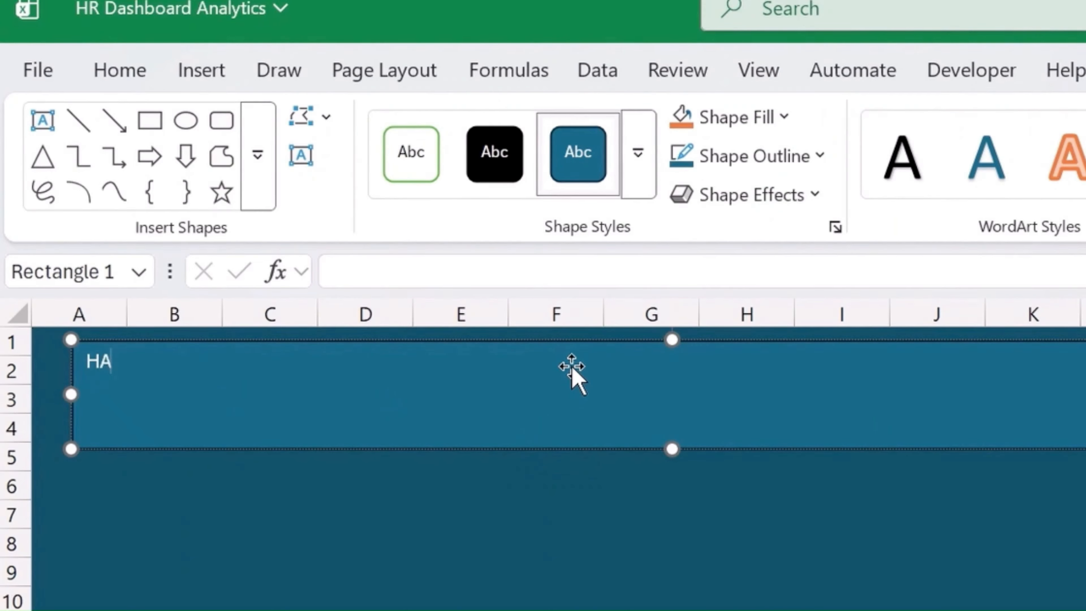
key(BackSpace)
key(BackSpace)
text(R ANALYTIC)
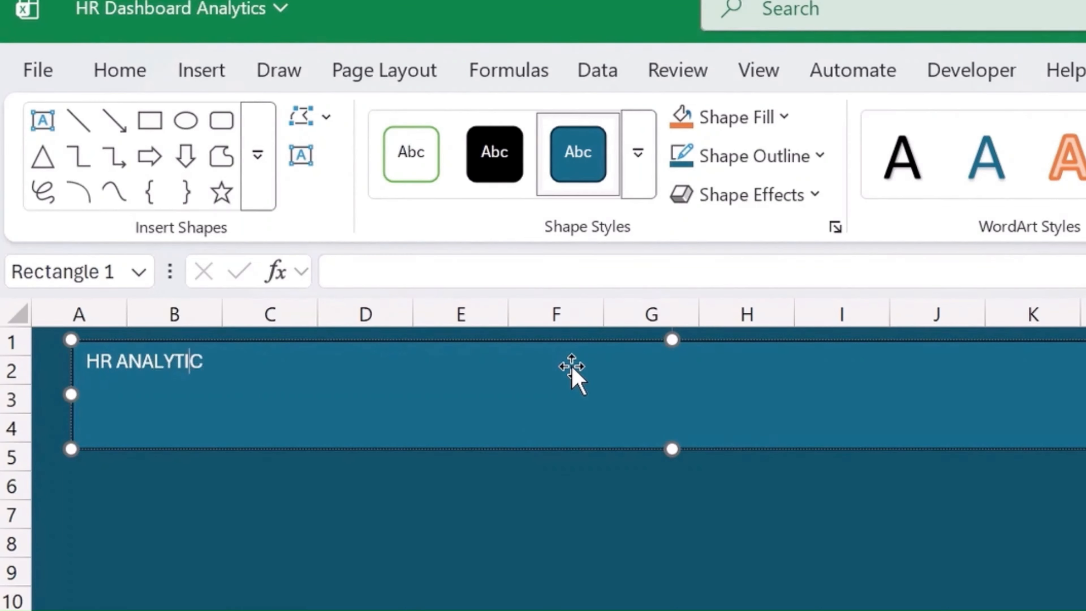
text(S VVW ME)
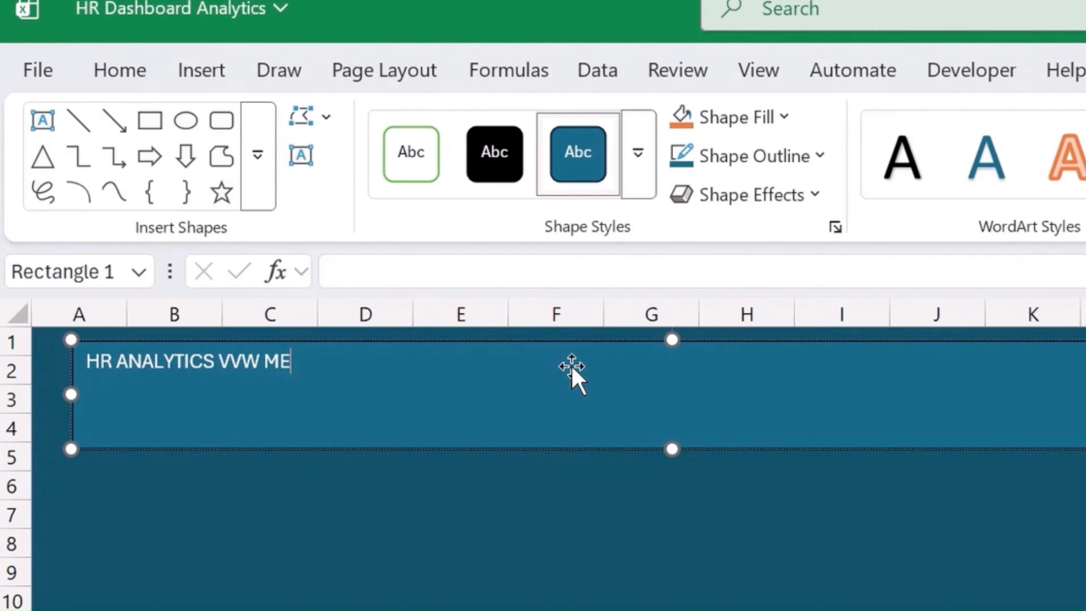
text(DIA DASHBOARD)
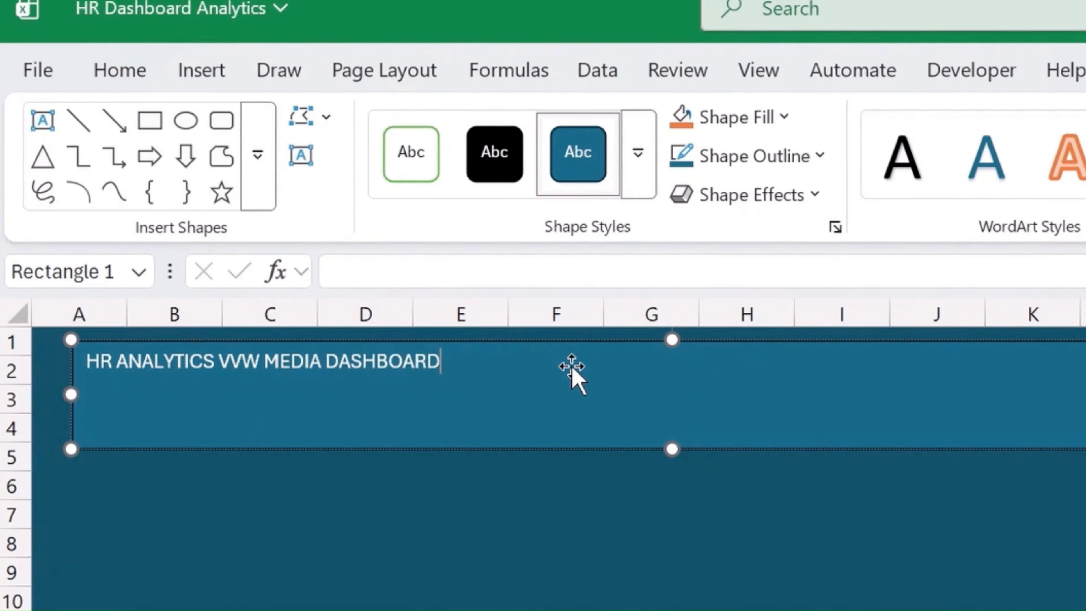
- Enlarge the whole banner title to font size 36
key(ctrl+a)
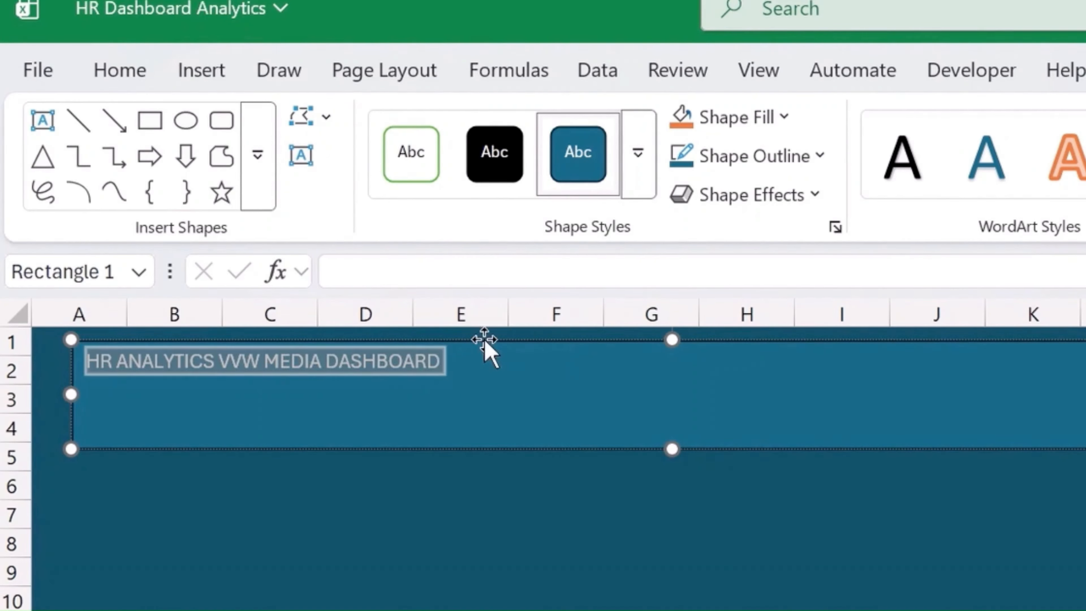
click(141, 70)
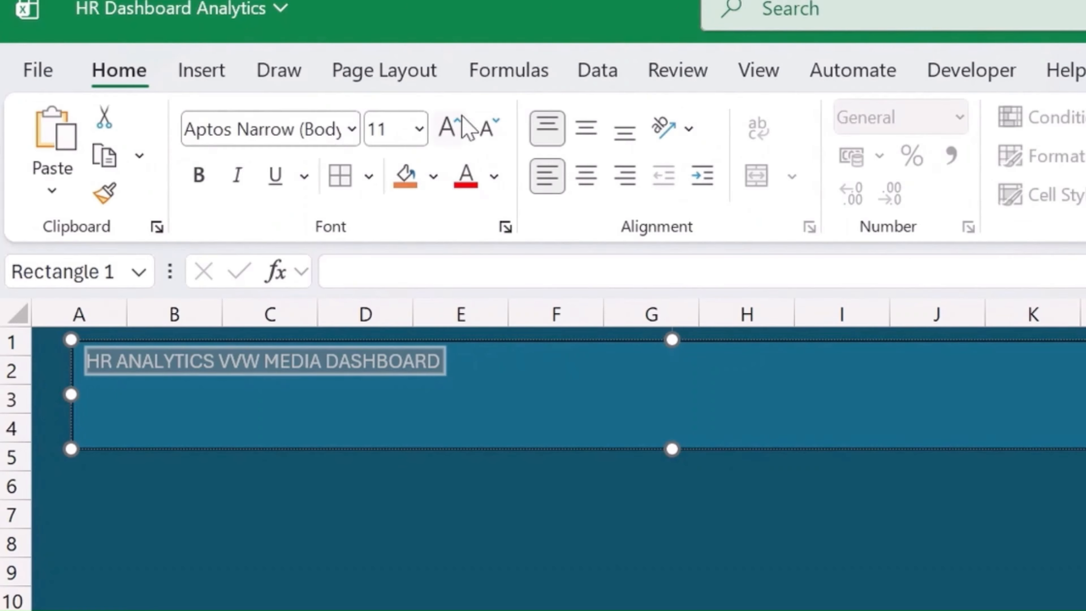
click(455, 122)
click(455, 122)
click(455, 122)
click(455, 121)
click(455, 121)
click(455, 122)
click(455, 122)
click(455, 122)
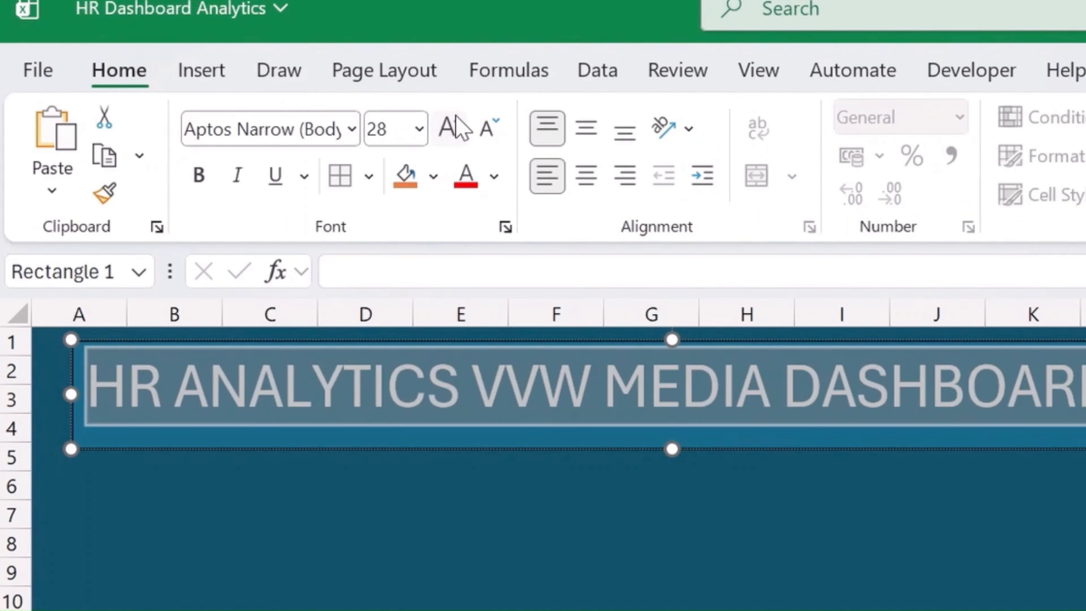
click(455, 122)
click(455, 122)
click(347, 509)
- Make the words "VVW MEDIA" in the banner title bold and yellow
click(555, 417)
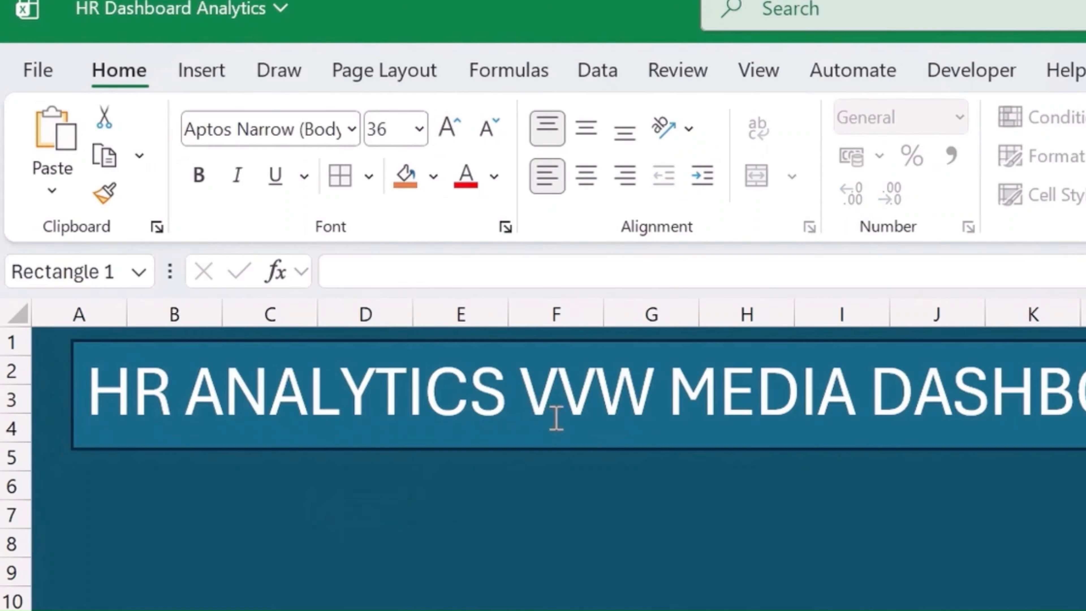
drag(522, 388, 836, 373)
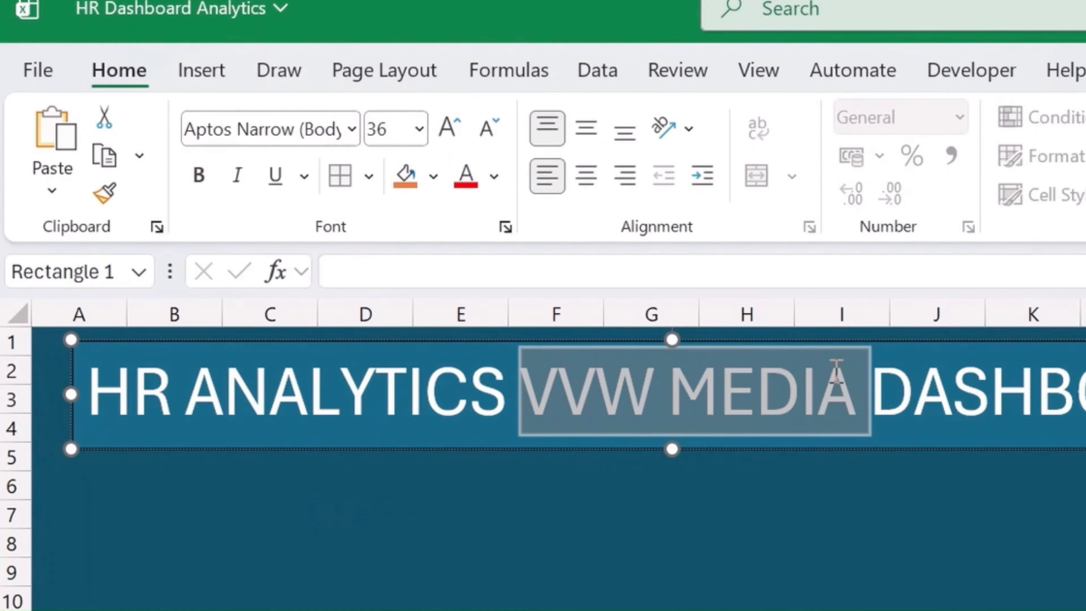
click(199, 175)
click(494, 176)
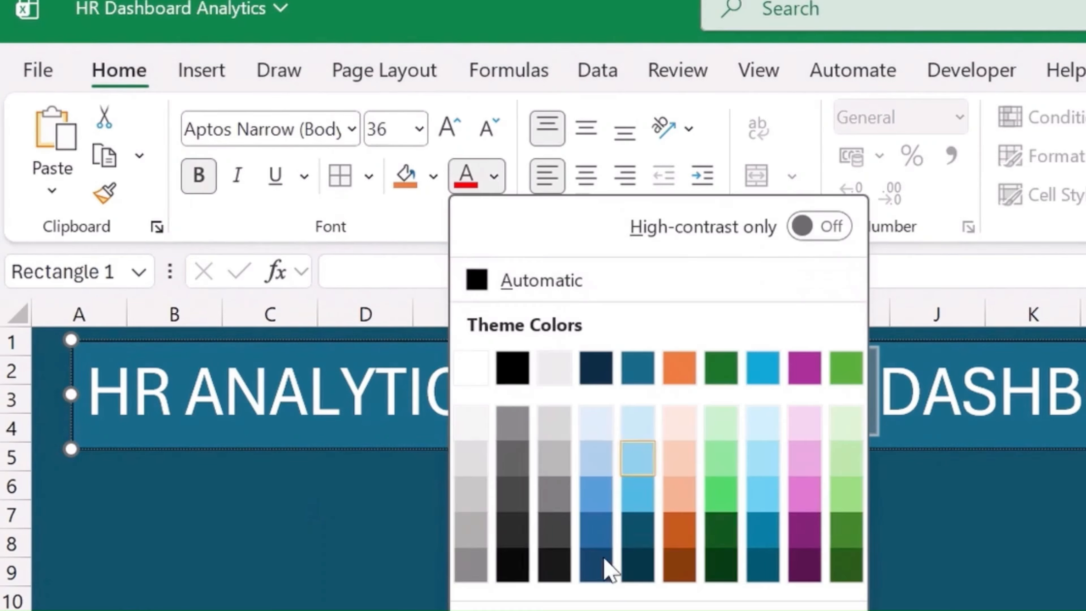
click(624, 606)
click(991, 575)
click(1018, 444)
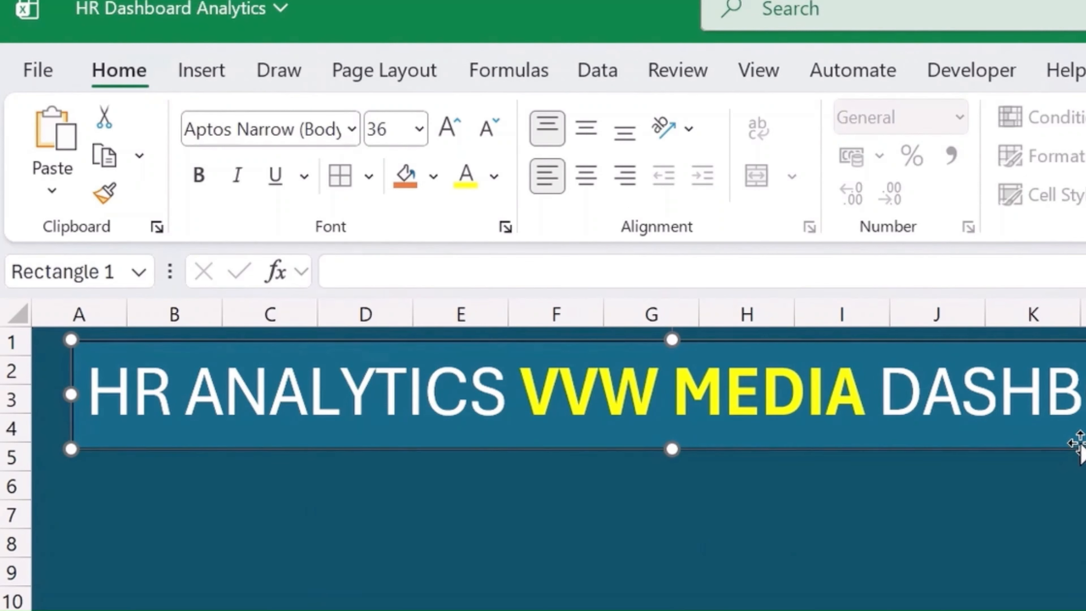
- Reduce the banner title to font size 24 and shrink the banner's height to end within row 3
mouse_move(1085, 439)
mouse_down()
mouse_move(1085, 425)
mouse_move(1085, 451)
mouse_move(1085, 438)
mouse_up()
click(489, 131)
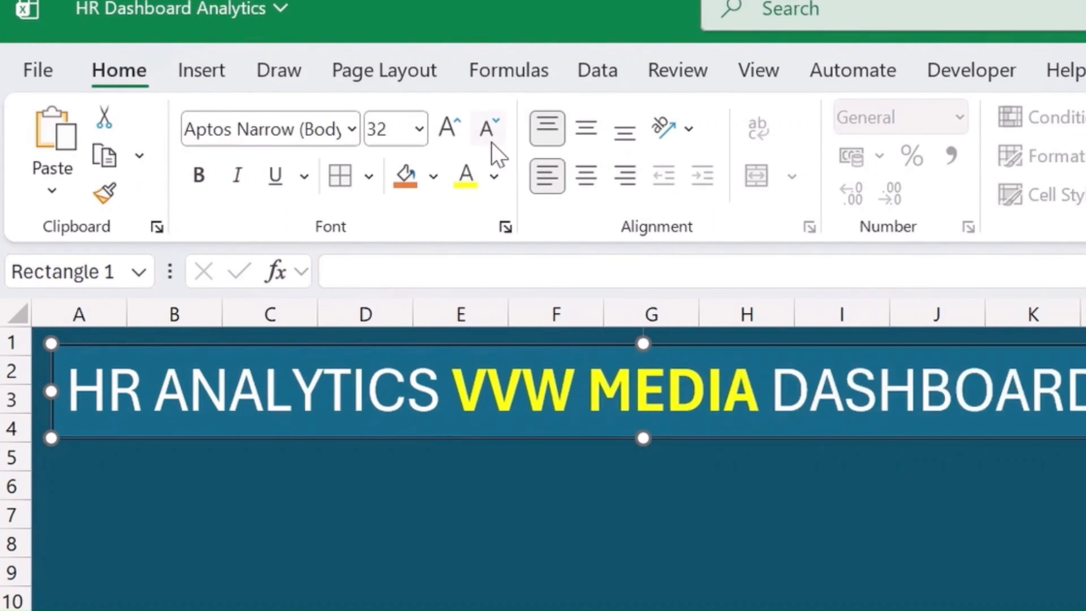
click(488, 131)
click(489, 130)
drag(643, 440, 645, 412)
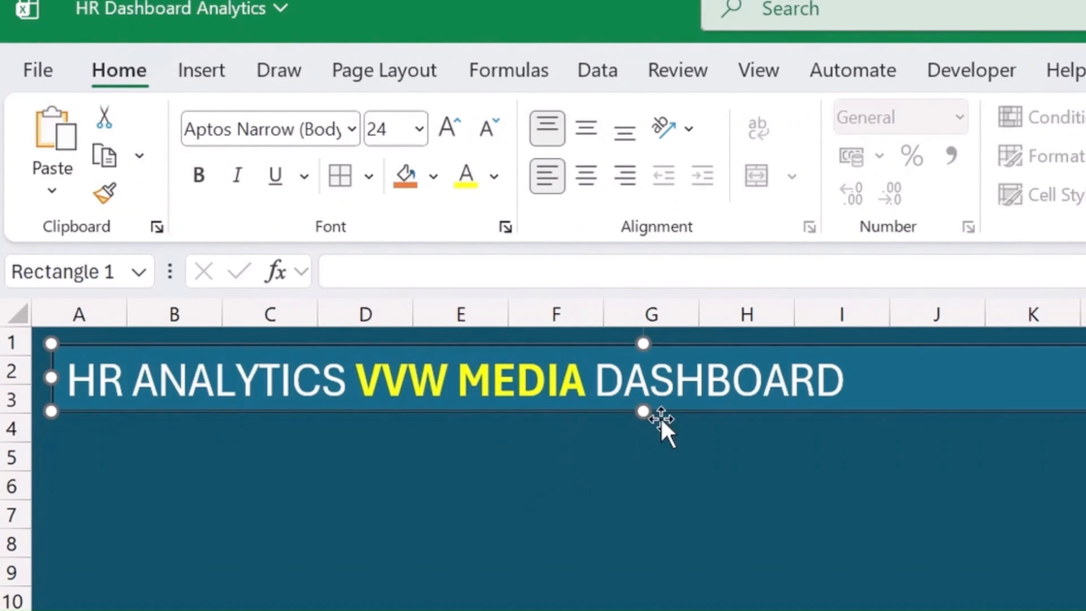
- Narrow the title banner from its far edge so it ends within column I, just past the text, and deselect it
click(1020, 459)
click(1085, 385)
click(1085, 515)
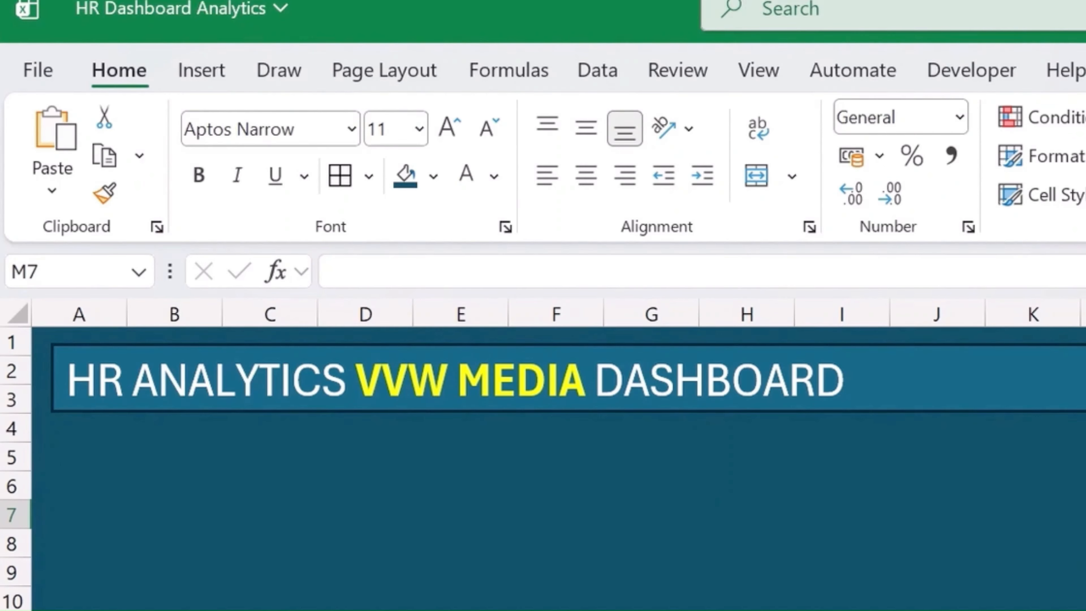
click(1082, 379)
drag(1085, 378, 882, 379)
click(827, 521)
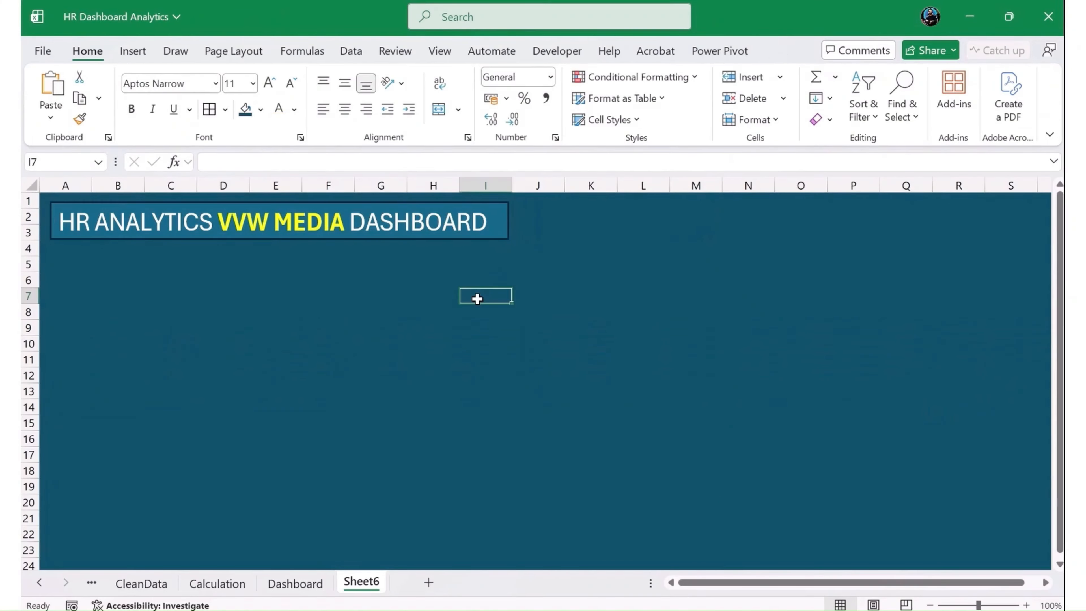
click(239, 584)
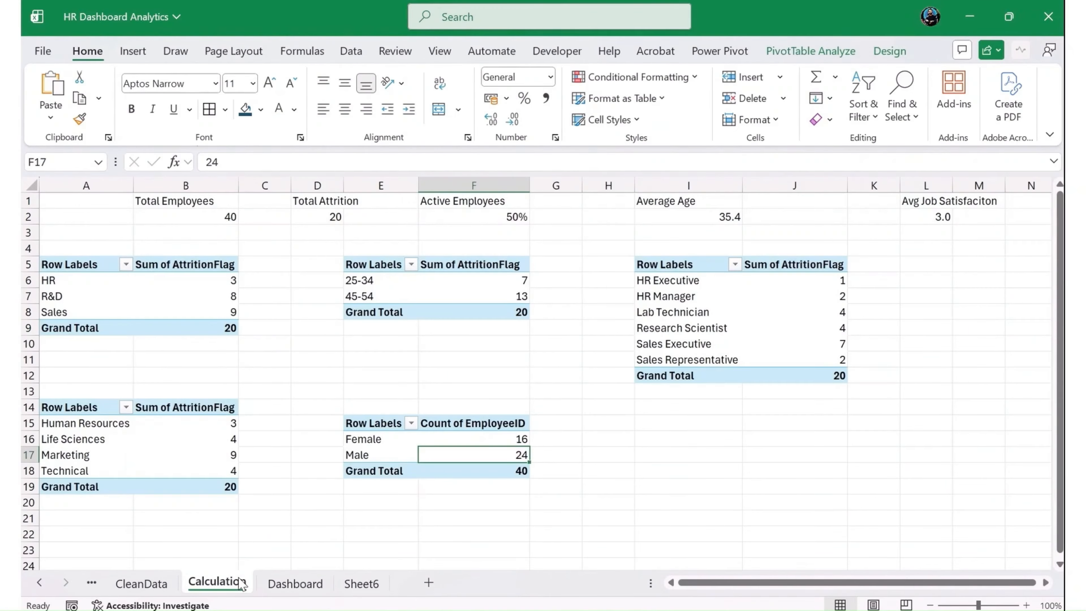
click(313, 583)
click(363, 583)
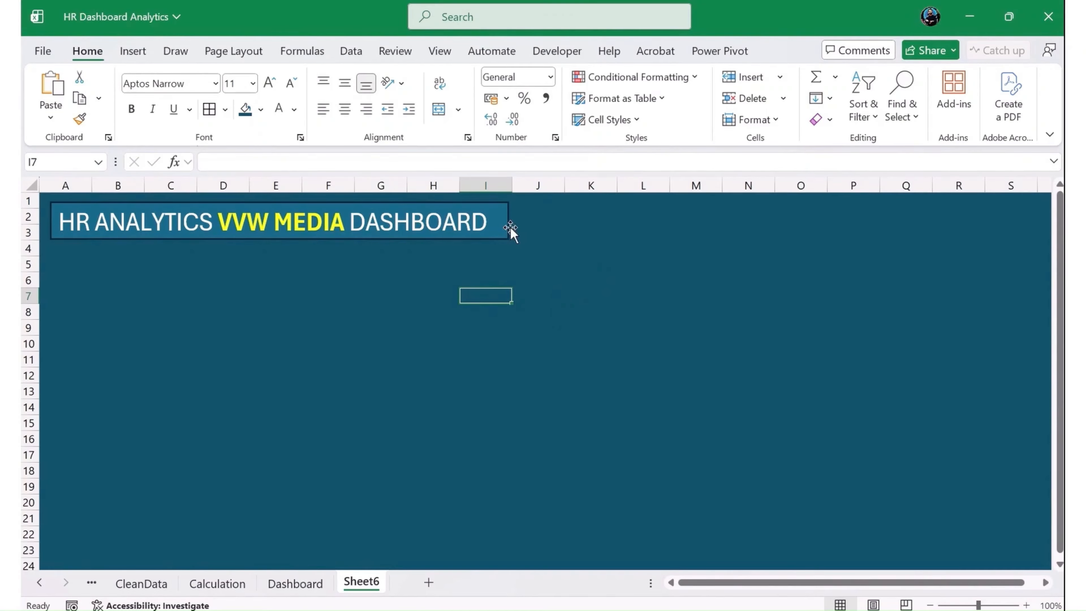
- Draw a second rectangle about 13 cm wide and 1.15 cm high over columns J to Q, aligned with the title banner
click(133, 51)
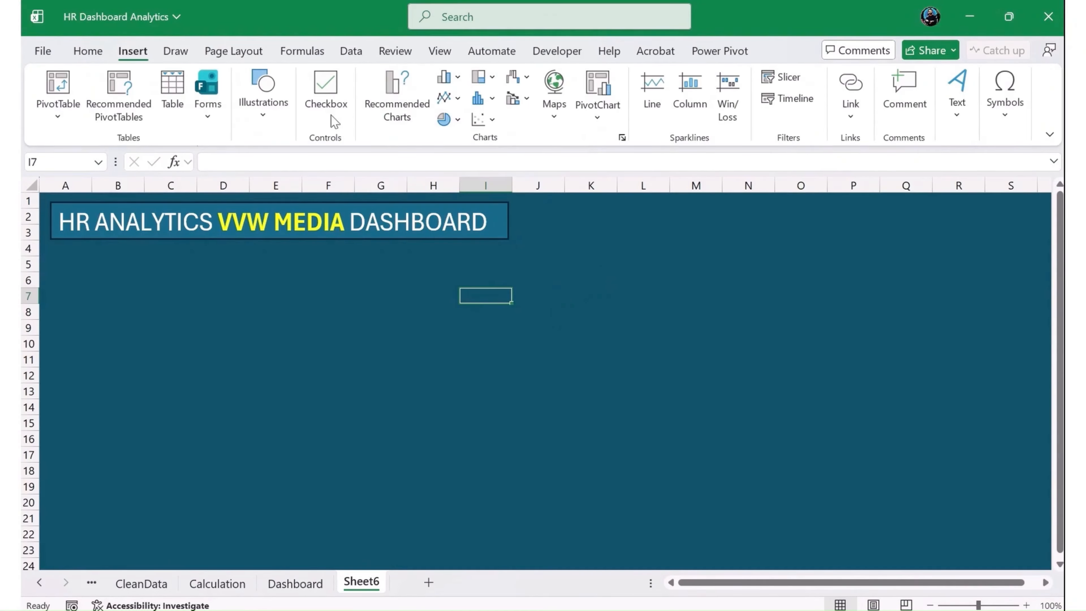
click(263, 115)
click(299, 195)
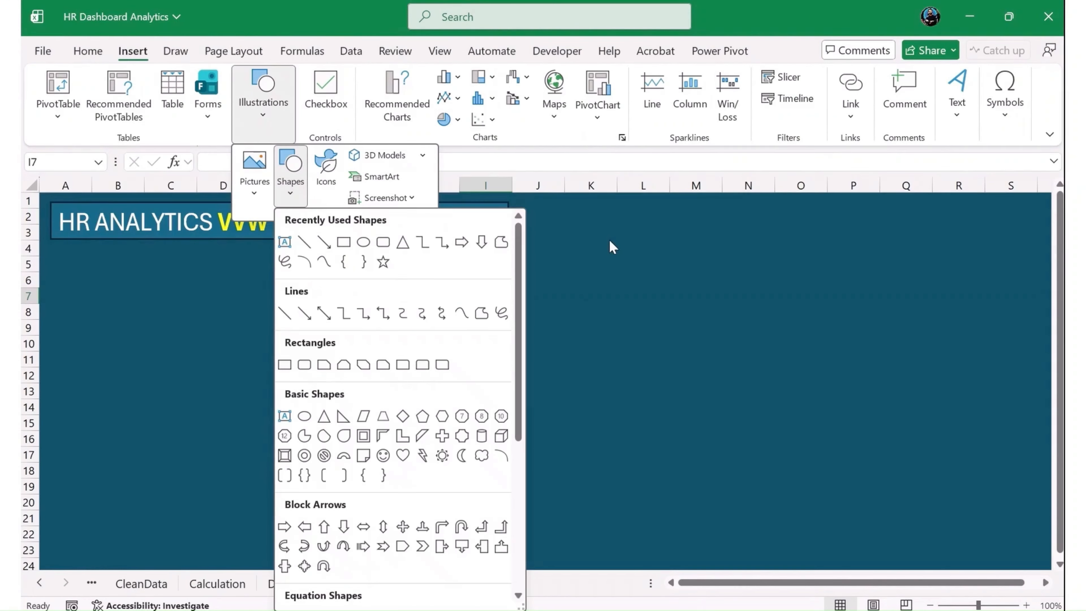
click(344, 242)
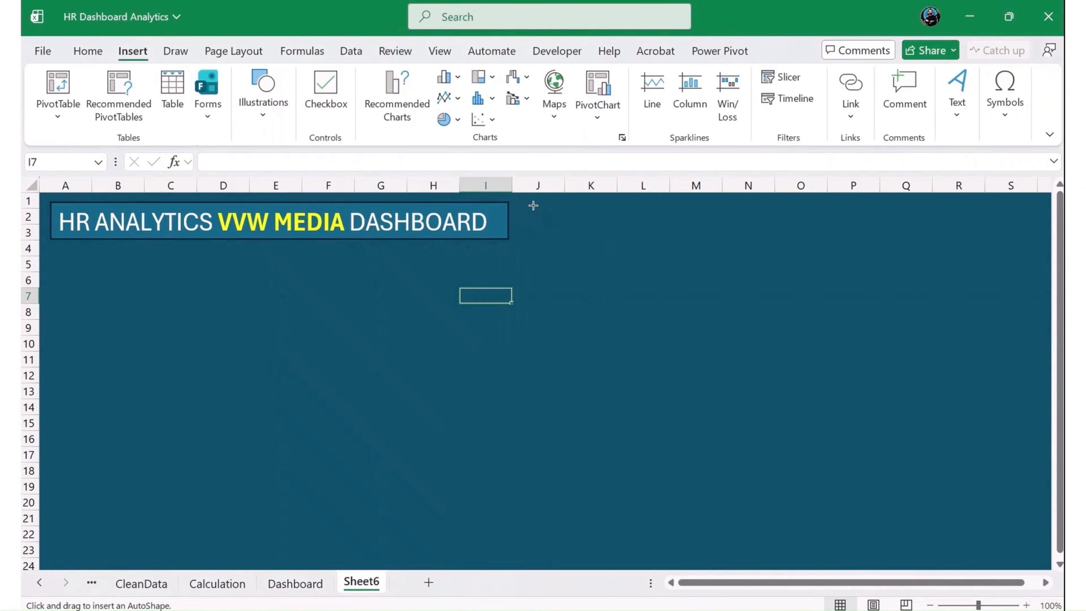
drag(533, 206, 934, 241)
drag(863, 228, 848, 221)
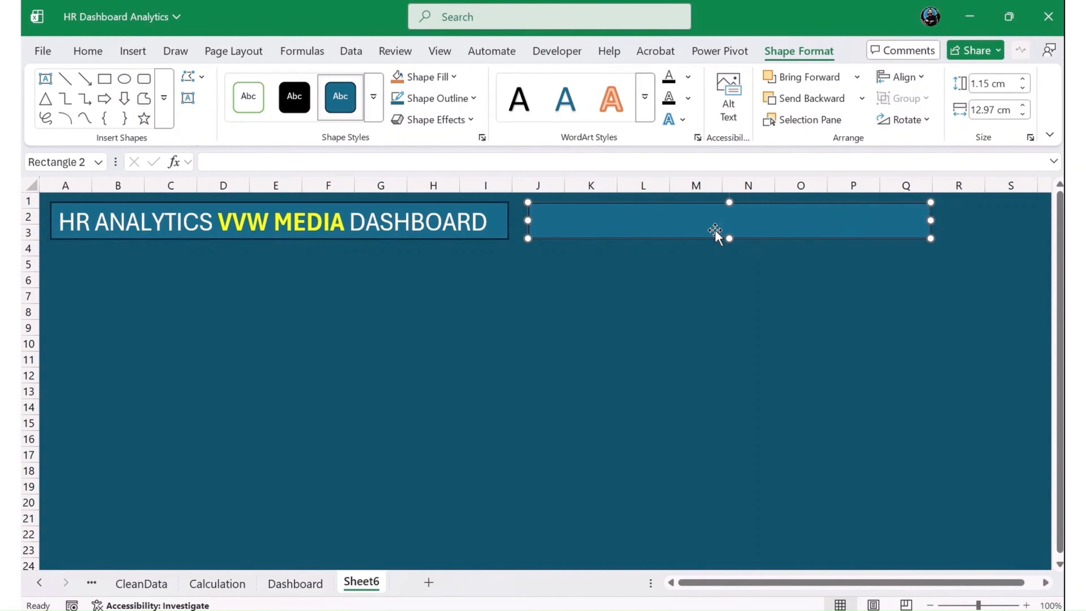
click(643, 311)
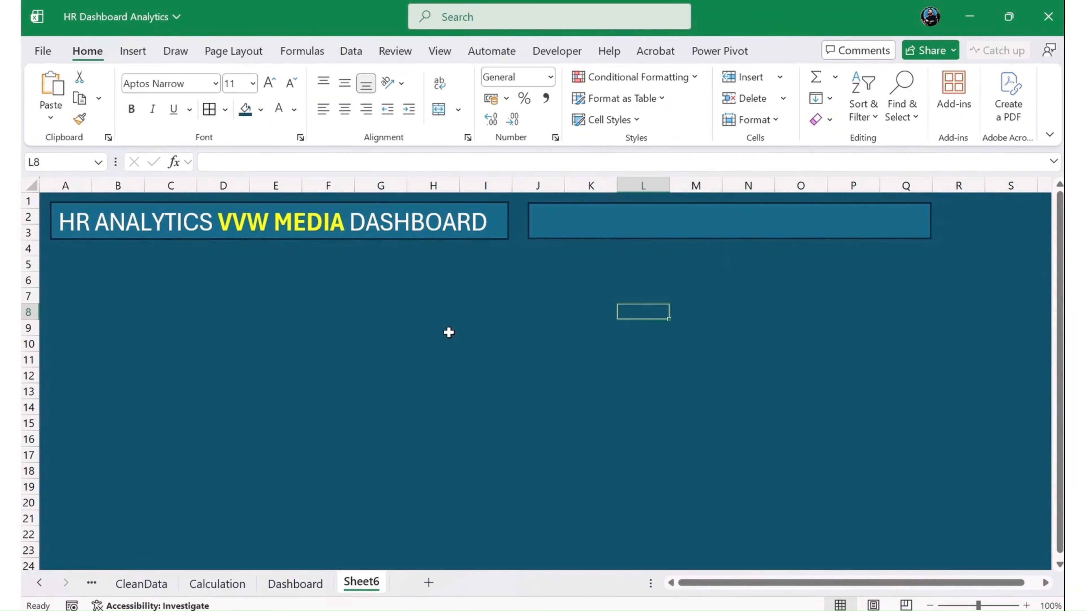
- Try a thumbs-up emoji in cell L8, found by searching the emoji picker for "Like", and clear the cell
key(super+period)
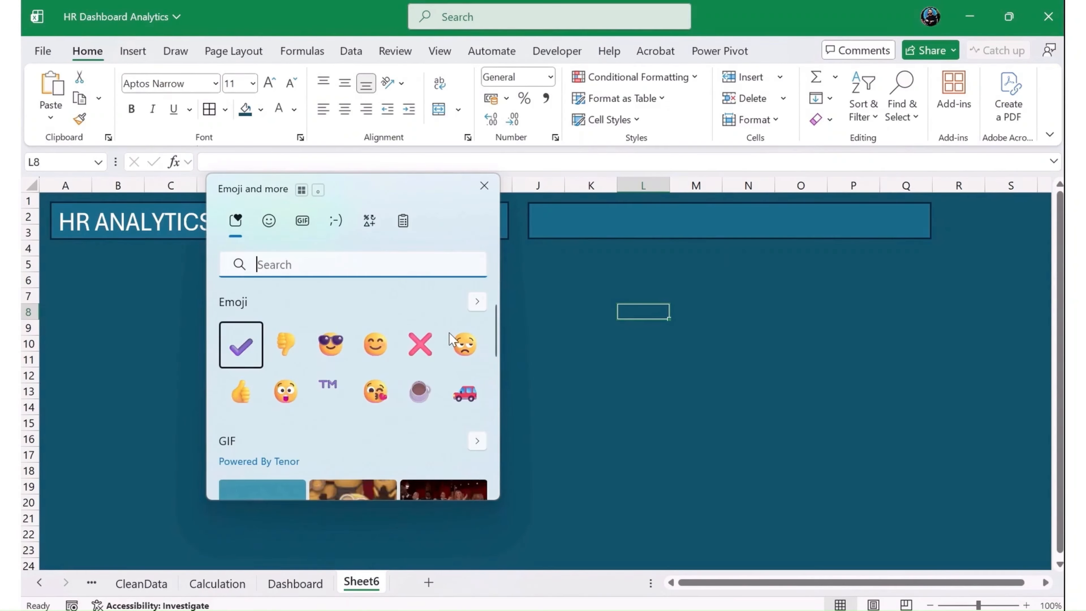
text(Like)
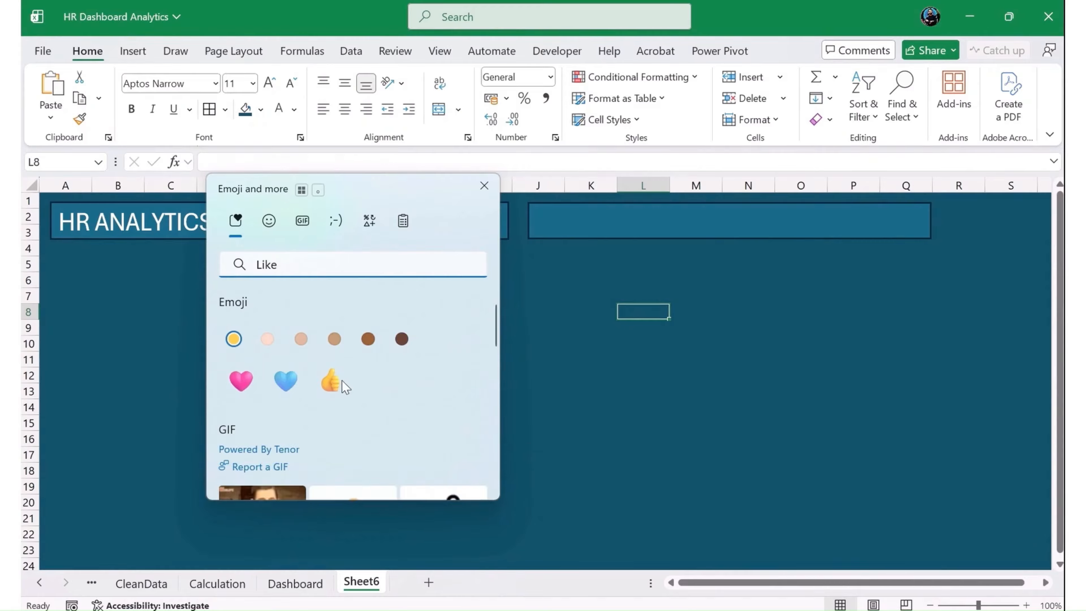
click(333, 380)
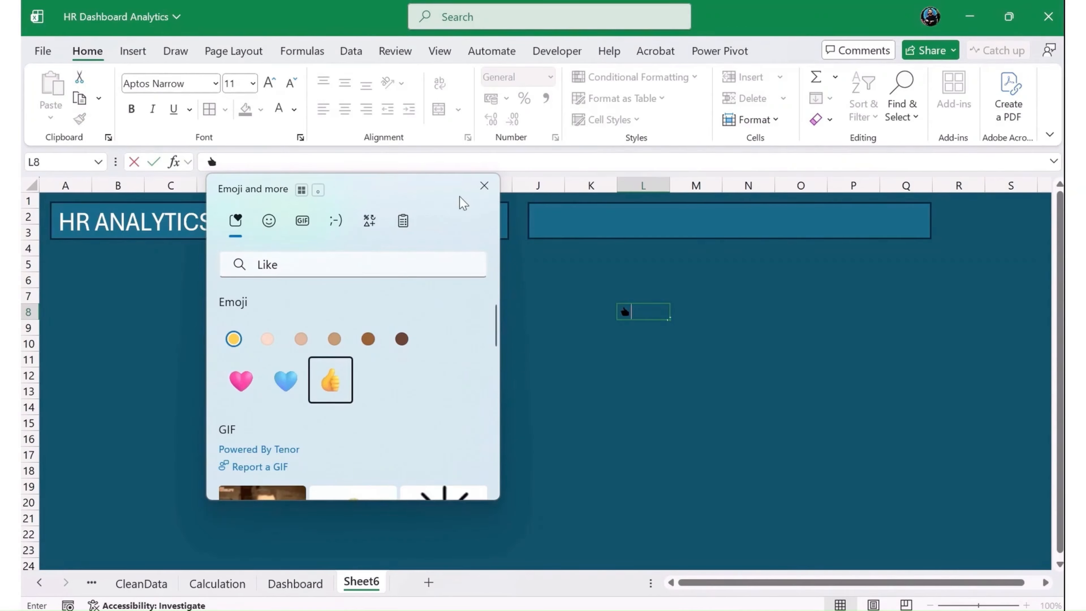
click(480, 183)
drag(632, 311, 614, 311)
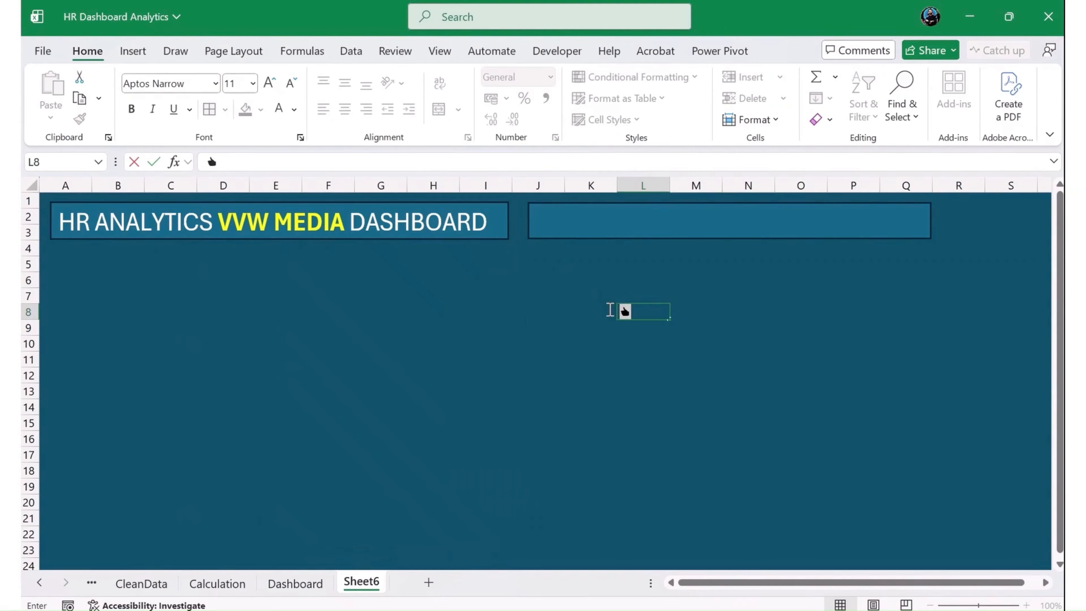
click(622, 376)
click(628, 346)
click(625, 315)
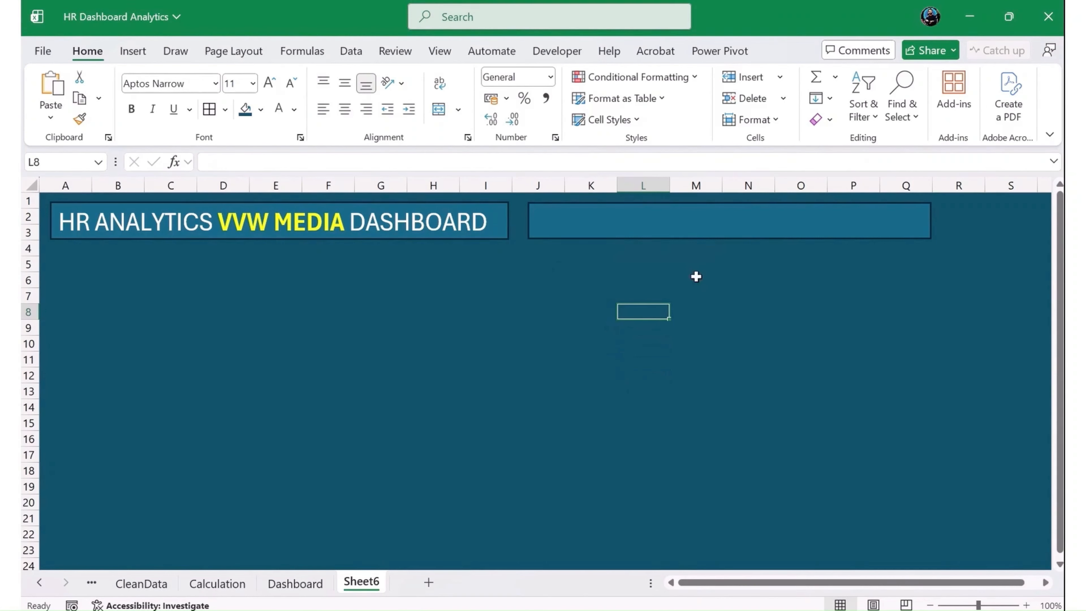
- Search the stock icon library for "hand"
click(133, 51)
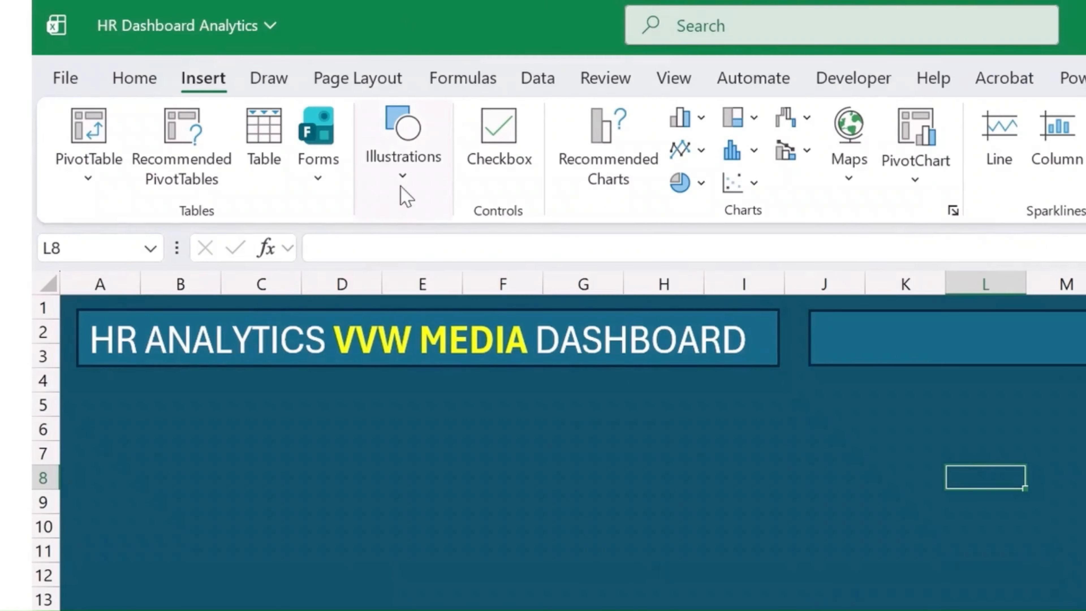
click(263, 125)
click(481, 297)
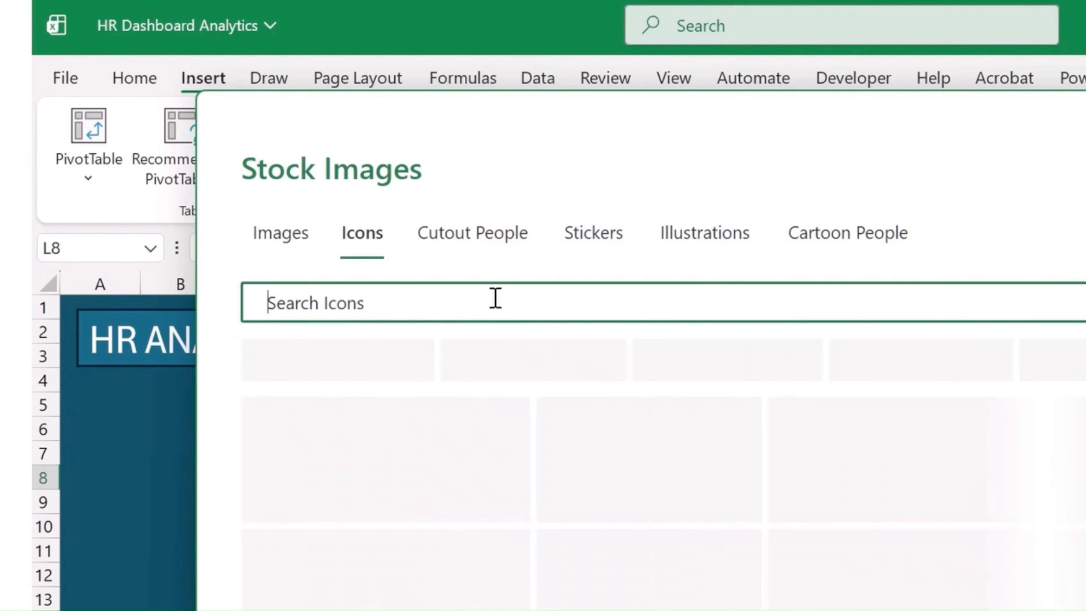
text(thumn)
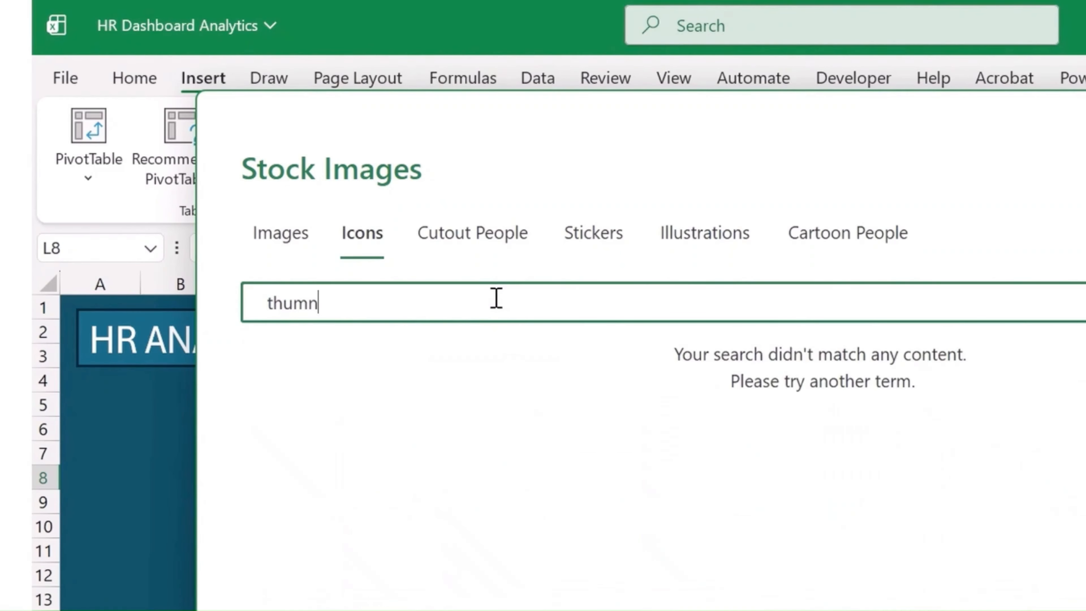
key(BackSpace)
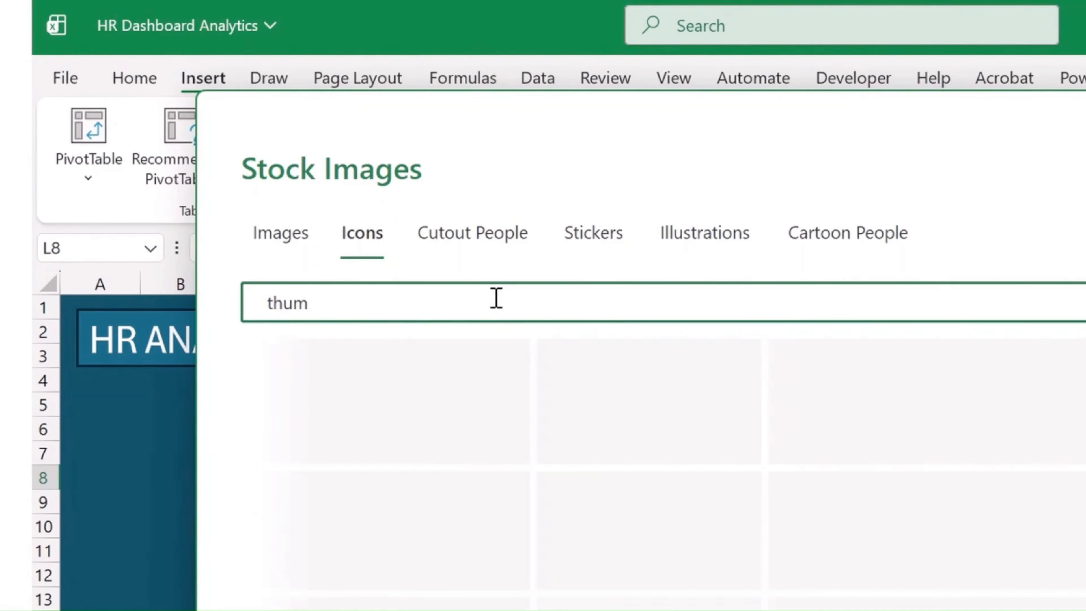
key(BackSpace)
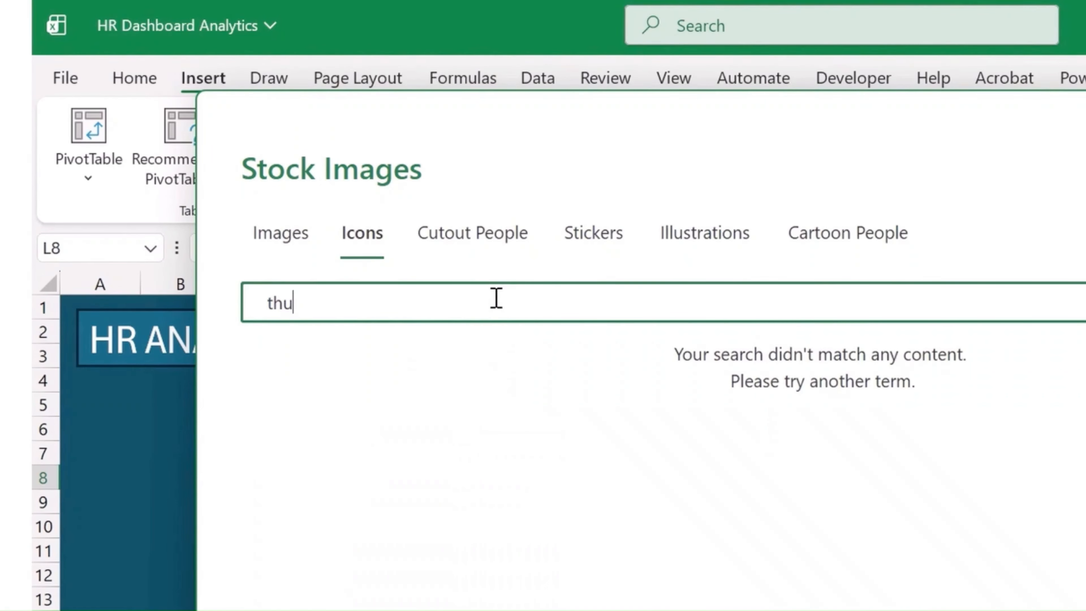
key(ctrl+a)
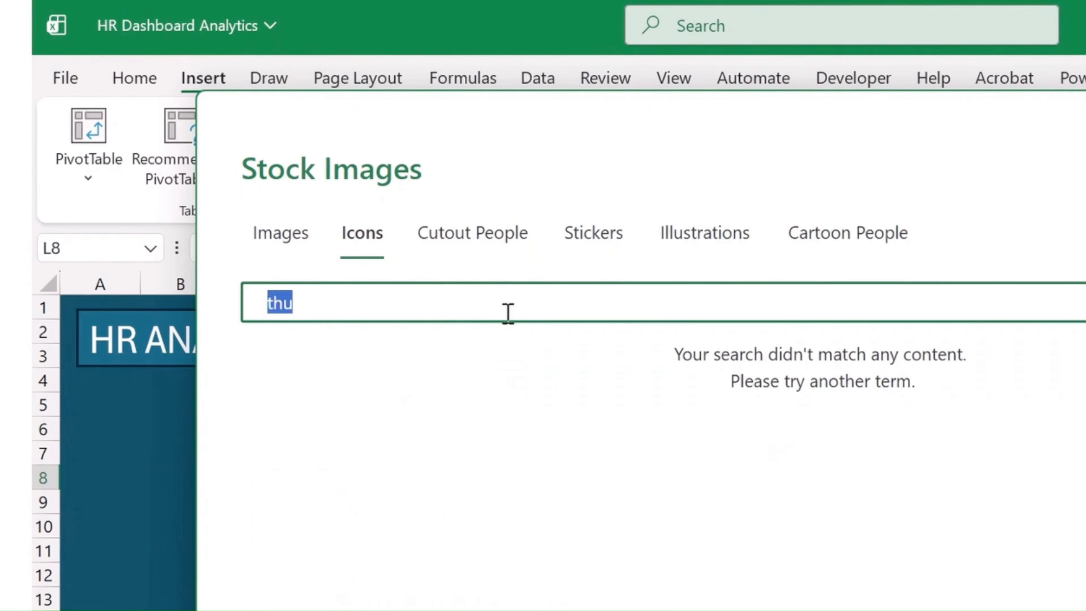
text(hand)
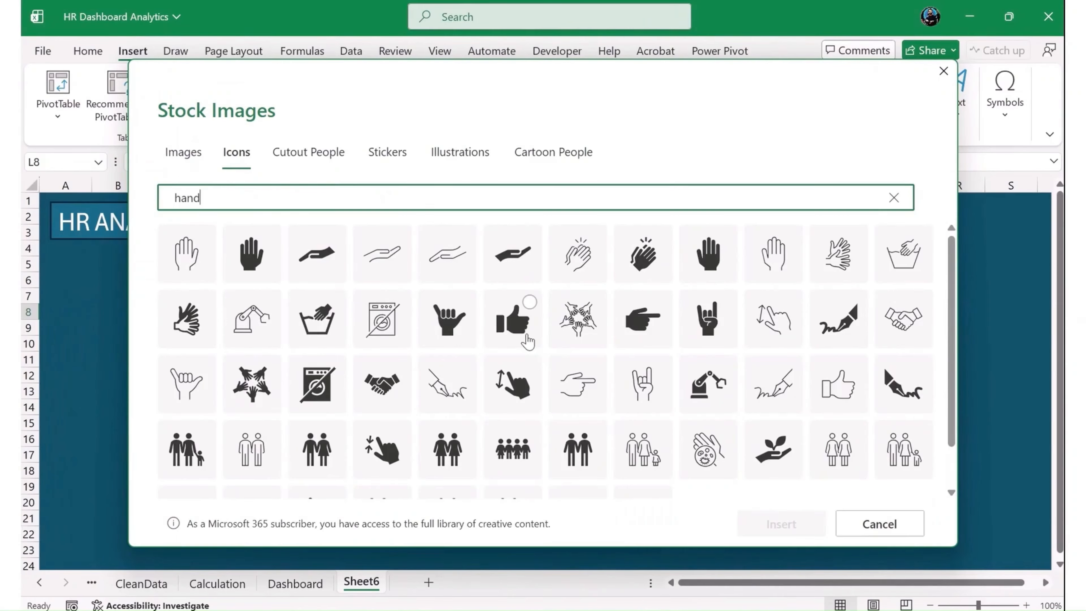
- Insert the solid and the outlined thumbs-up icons from the stock icon results
click(527, 338)
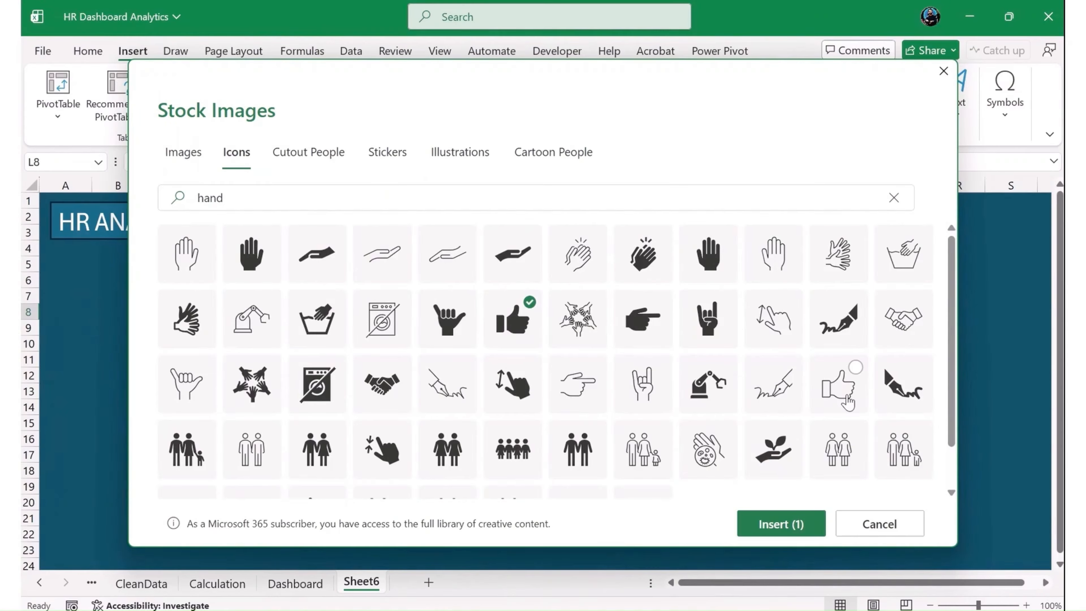
click(846, 402)
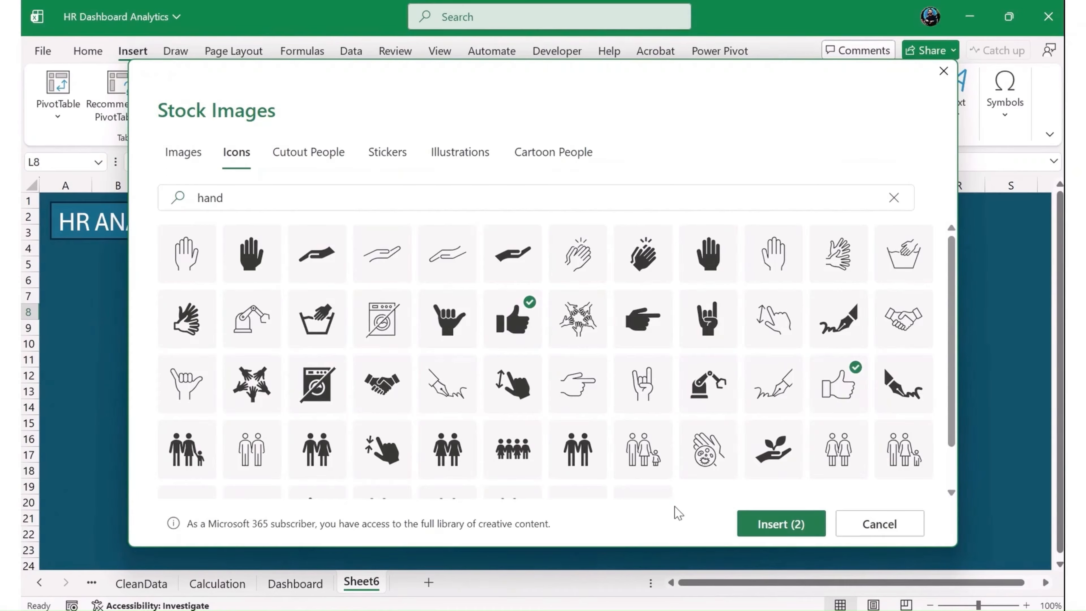
click(766, 522)
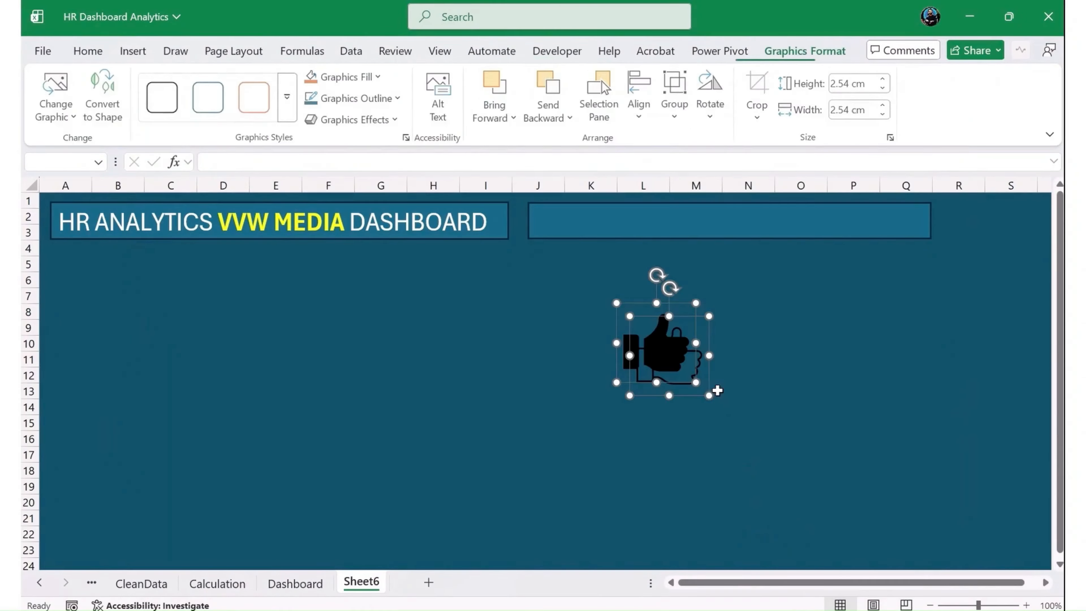
- Move the solid thumbs-up icon into the near end of the second rectangle and shrink it to about 1.29 cm square
click(521, 387)
click(655, 355)
drag(654, 355, 573, 239)
drag(620, 272, 560, 222)
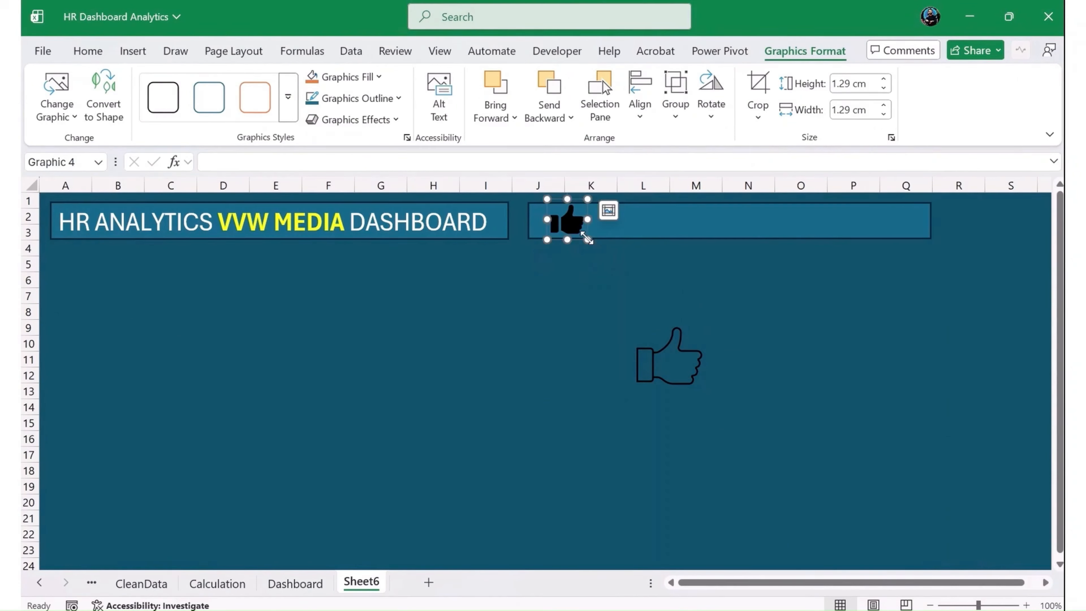
- Delete the outlined thumbs-up icon from the sheet
click(682, 364)
click(680, 376)
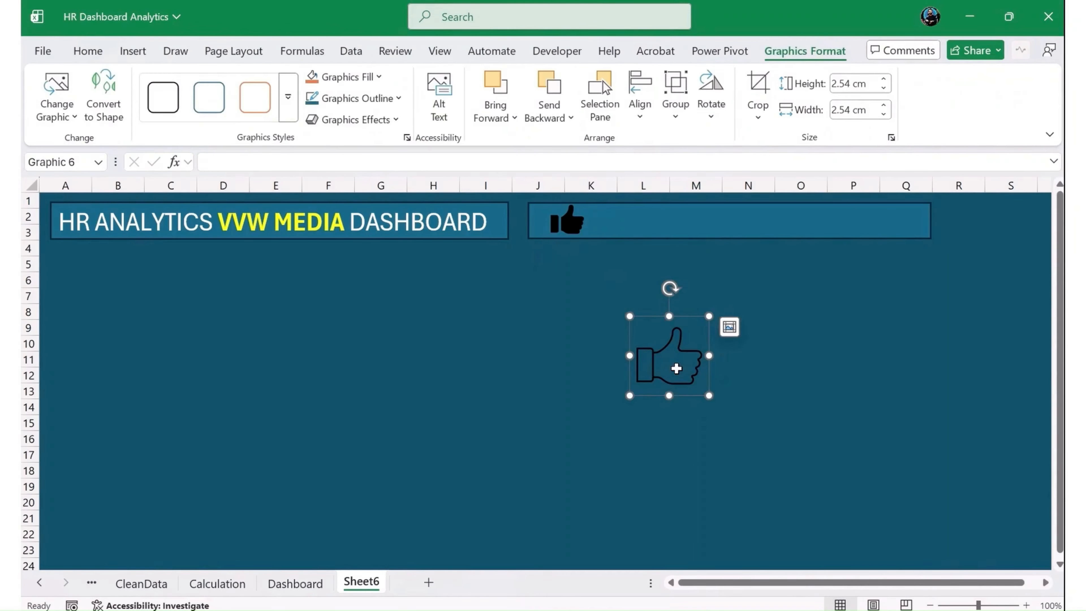
key(Delete)
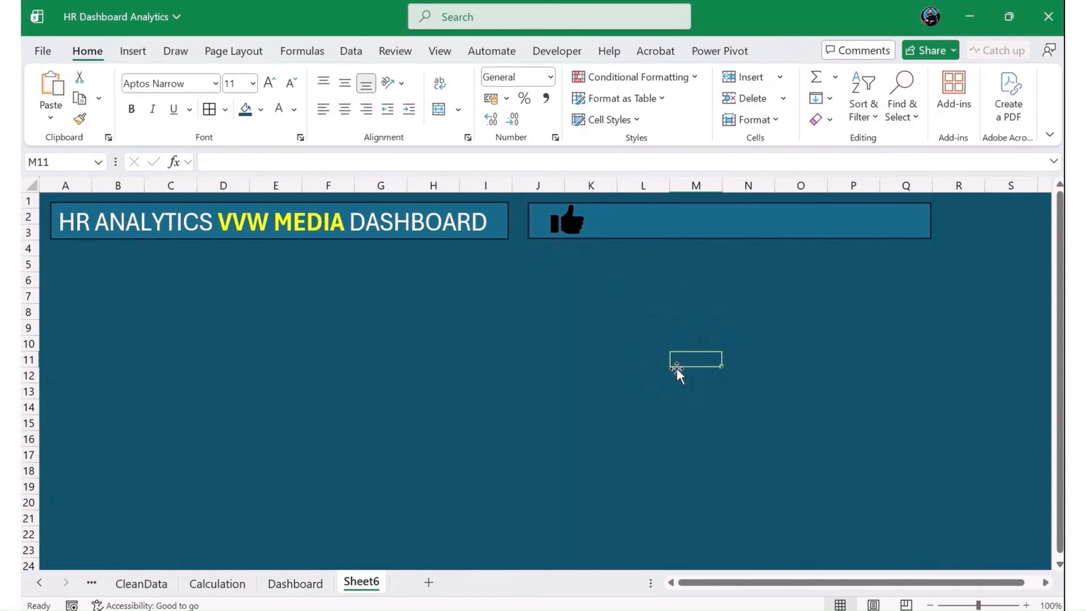
- Fill the remaining thumbs-up icon with white and shrink it slightly to fit inside the rectangle
click(573, 222)
click(351, 77)
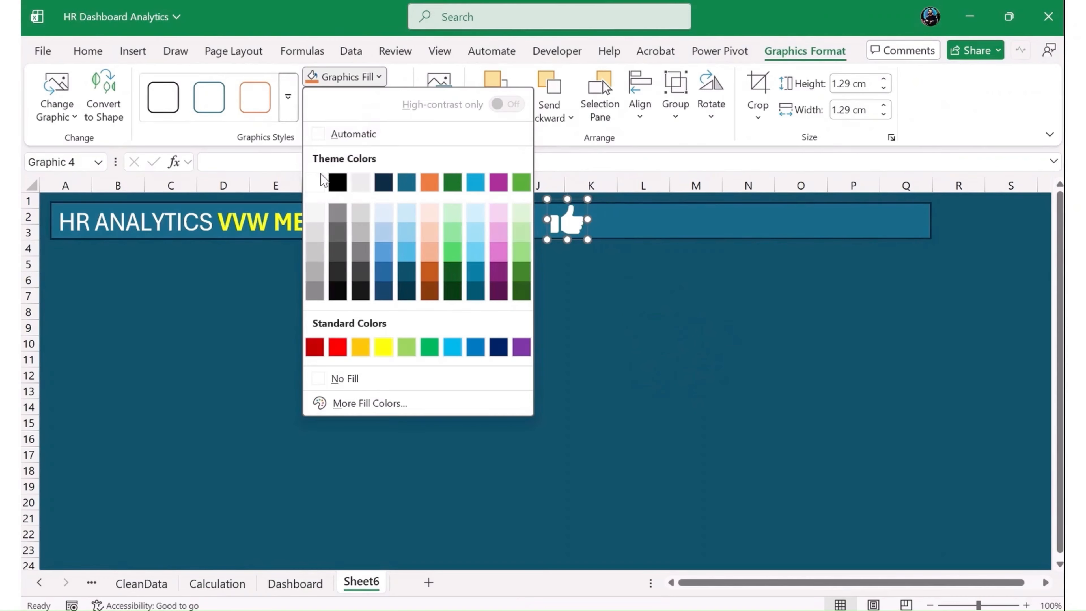
click(575, 248)
drag(588, 199, 585, 201)
click(561, 282)
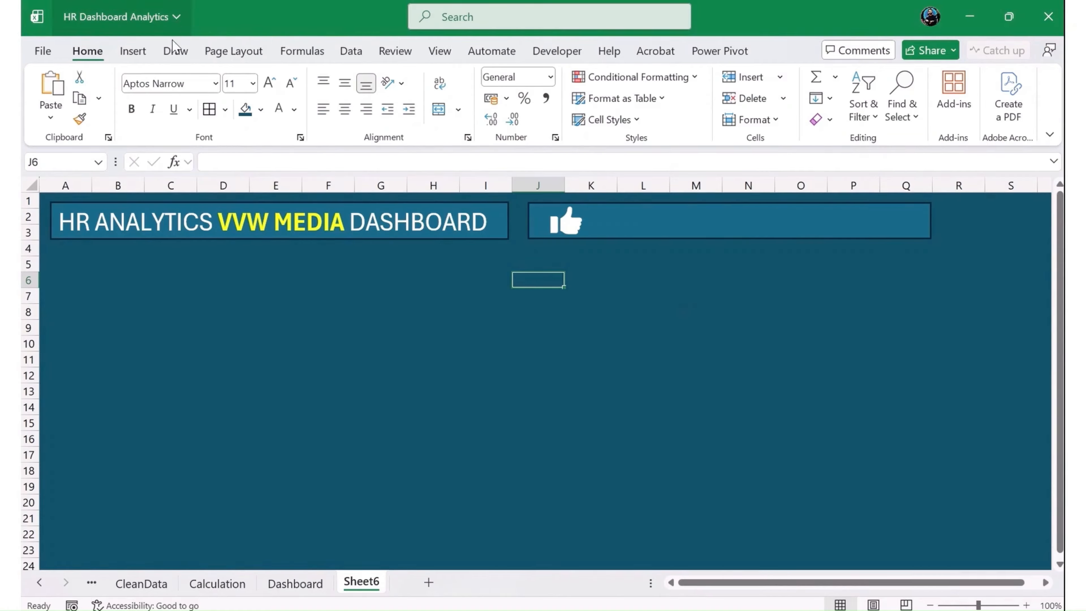
- Insert a text box near cell I12 and enter "Job Satisfaction" in it
click(133, 50)
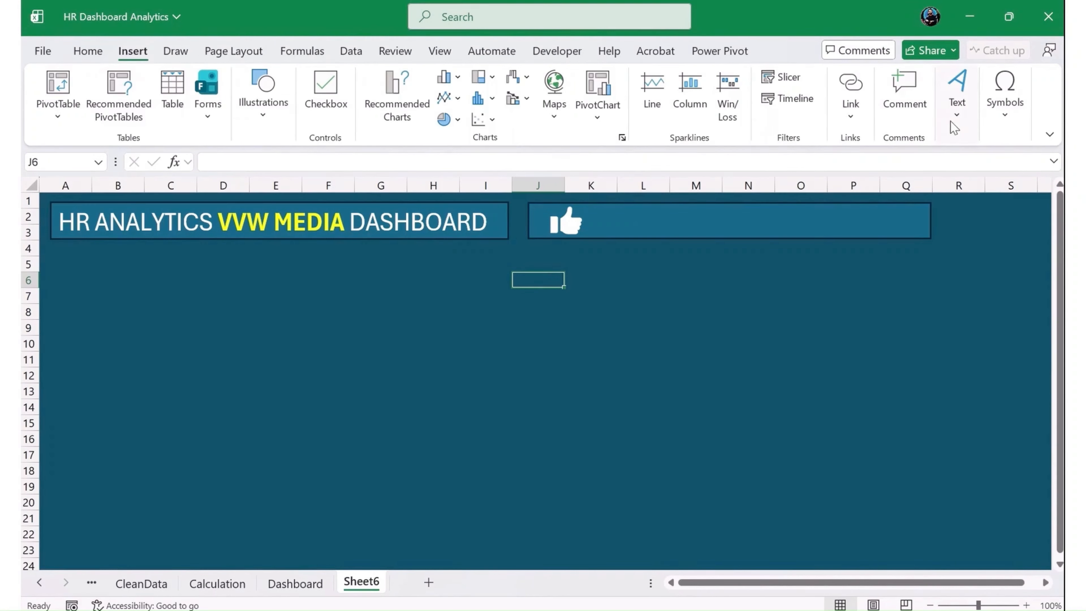
click(956, 112)
click(886, 169)
click(475, 375)
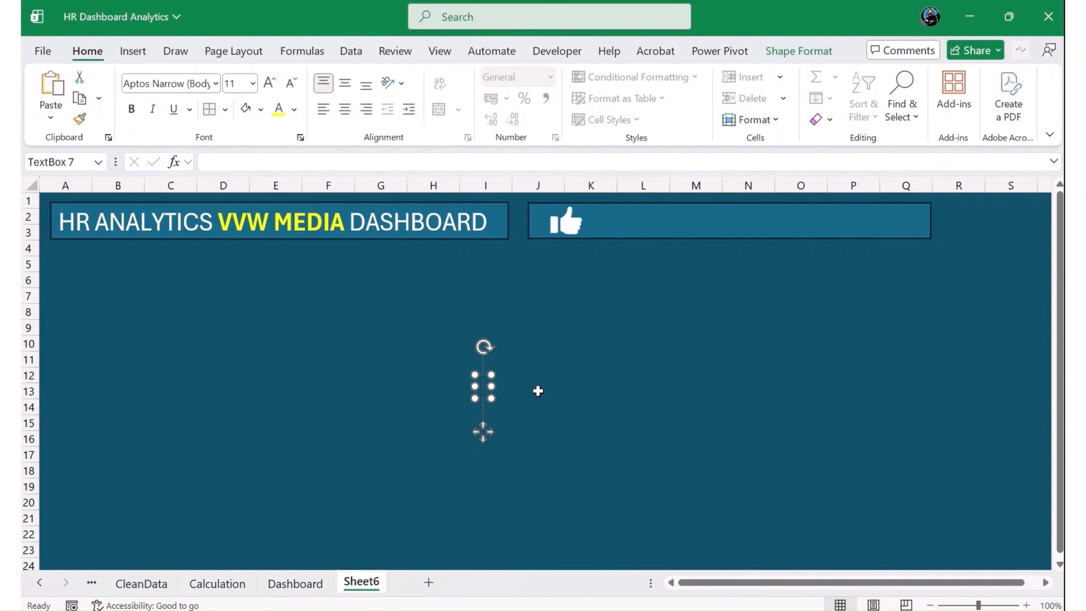
text(Jo)
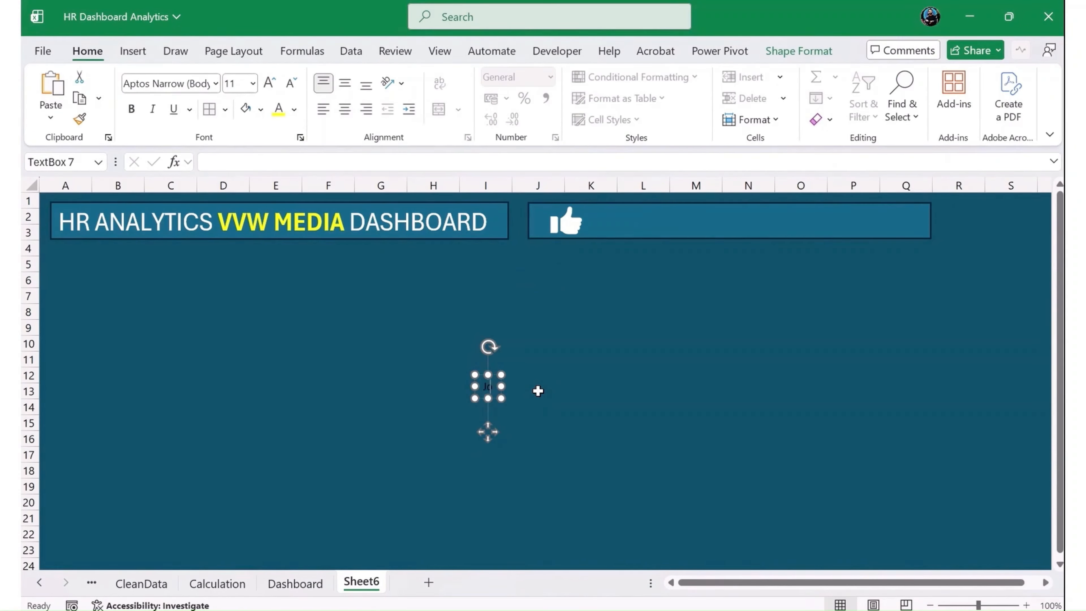
text(b Satis)
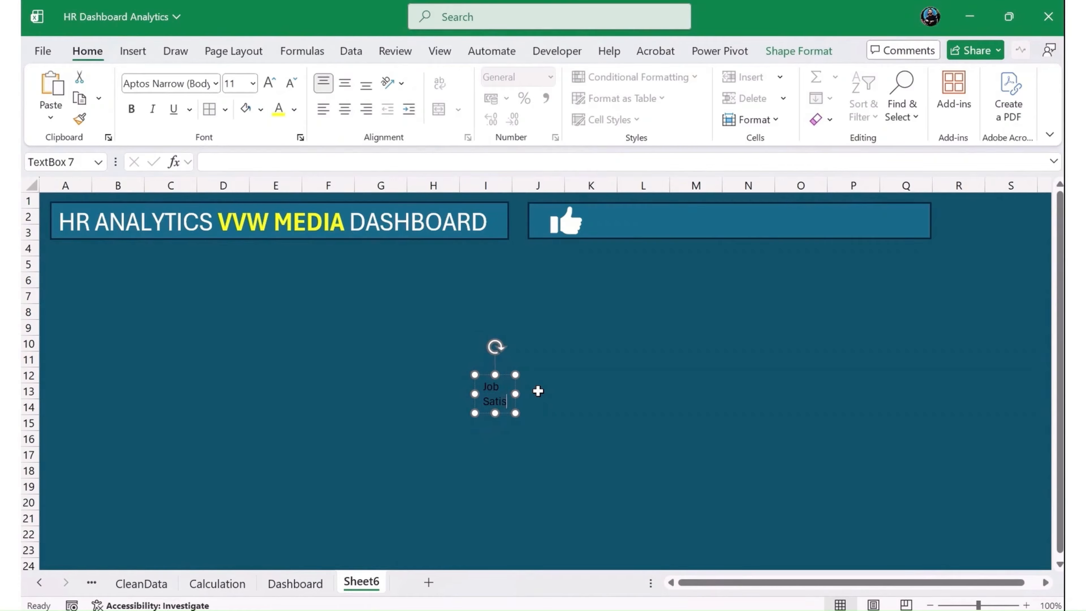
text(faction)
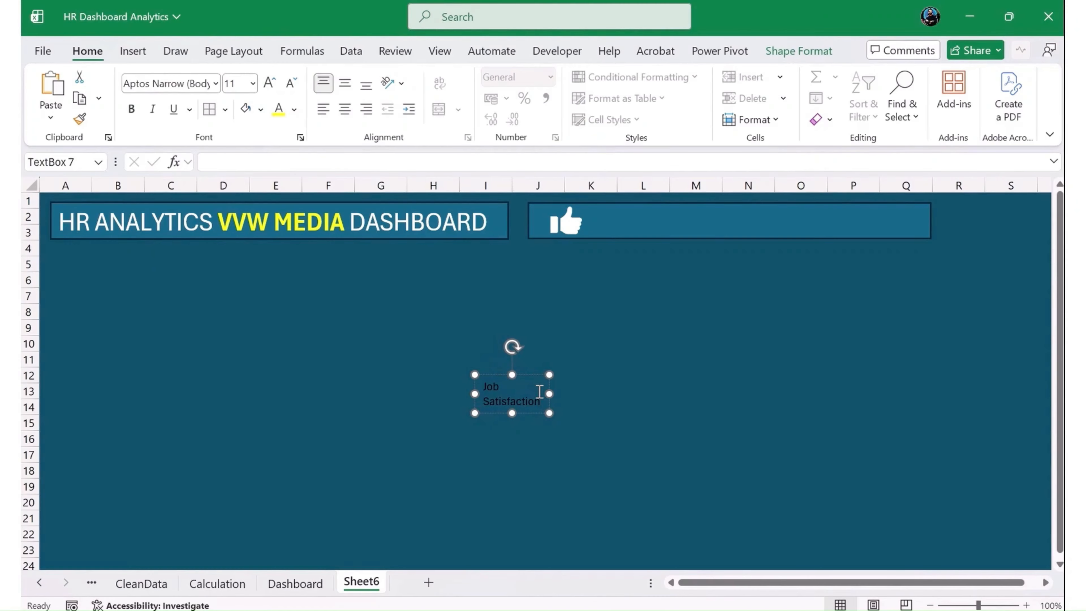
- Add the word "Rating" on its own line below "Job Satisfaction" in the text box
key(Return)
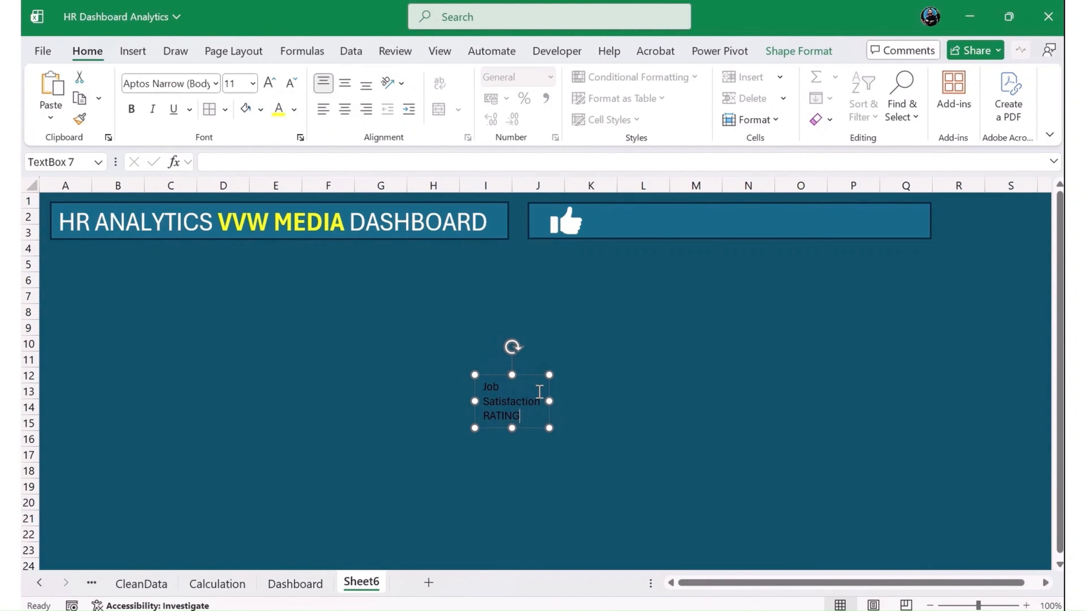
text(RATIN)
key(BackSpace)
key(BackSpace)
key(BackSpace)
key(BackSpace)
text(ratin)
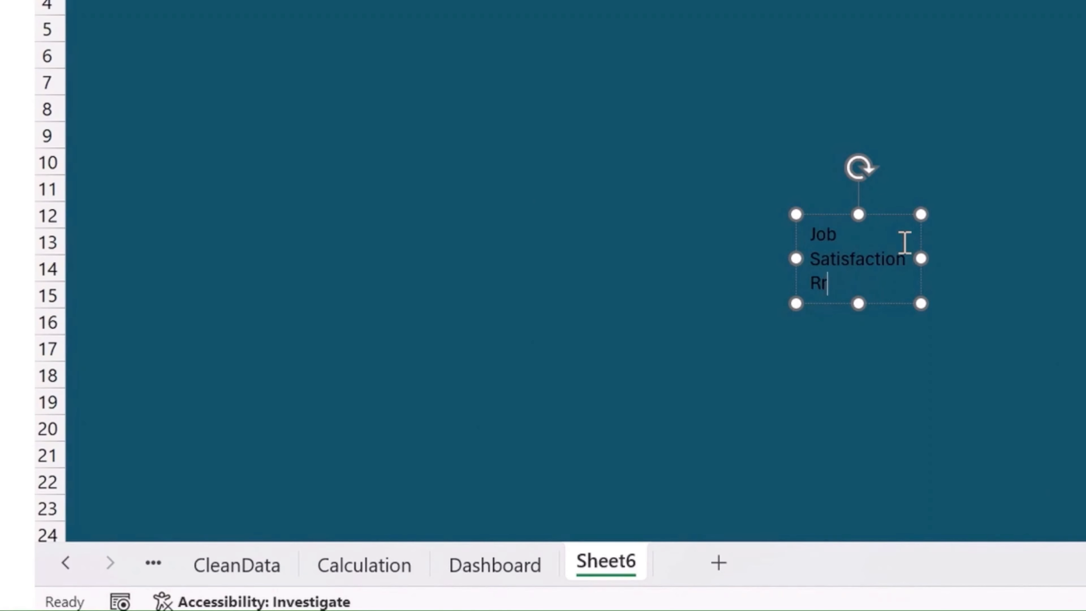
key(BackSpace)
key(BackSpace)
text(ating)
- Bold the "Job Satisfaction Rating" text and move its text box onto the second rectangle beside the thumbs-up icon
triple_click(905, 242)
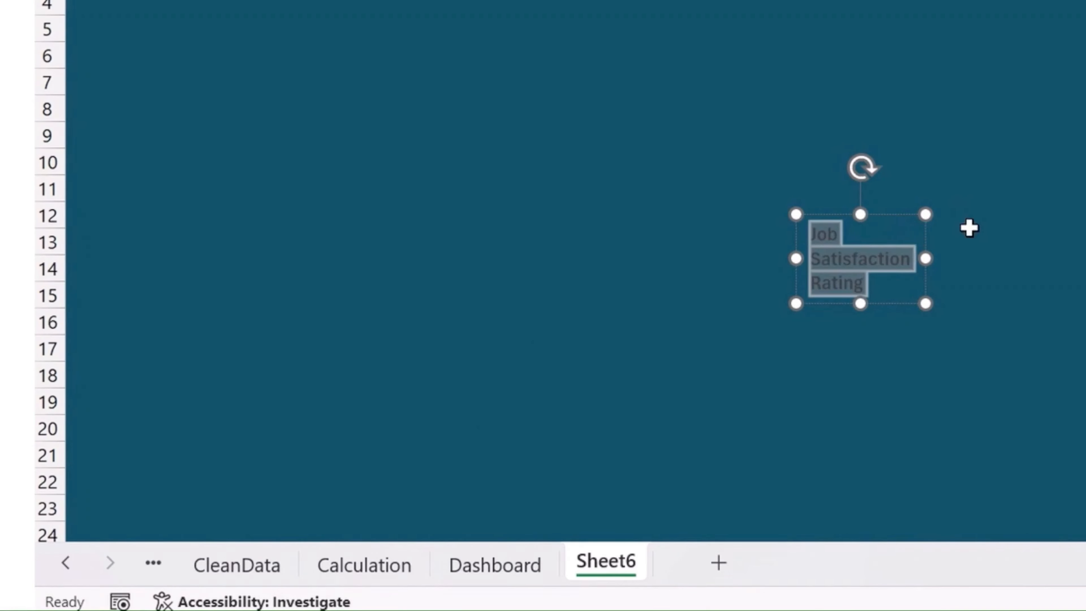
drag(936, 286, 660, 235)
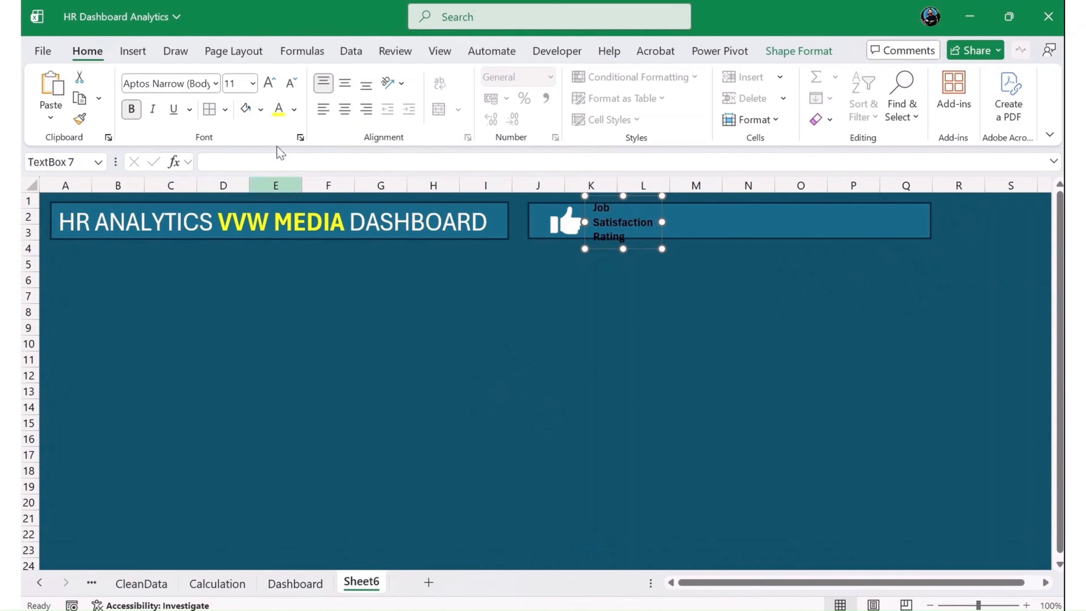
- Reduce the "Job Satisfaction Rating" text to font size 9 and centre it horizontally and vertically in its box
click(290, 83)
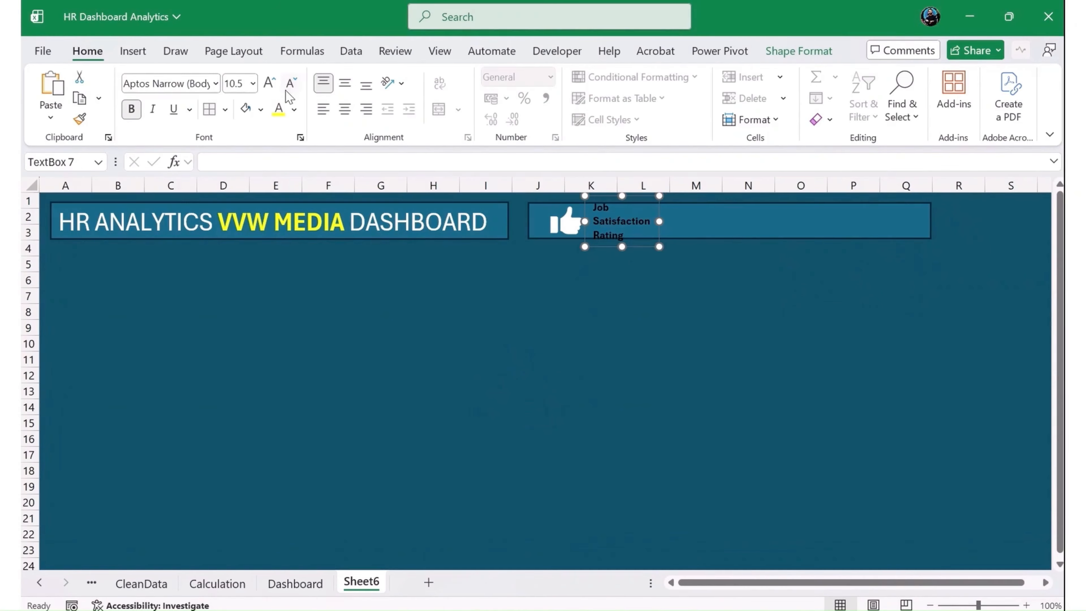
click(290, 83)
click(290, 83)
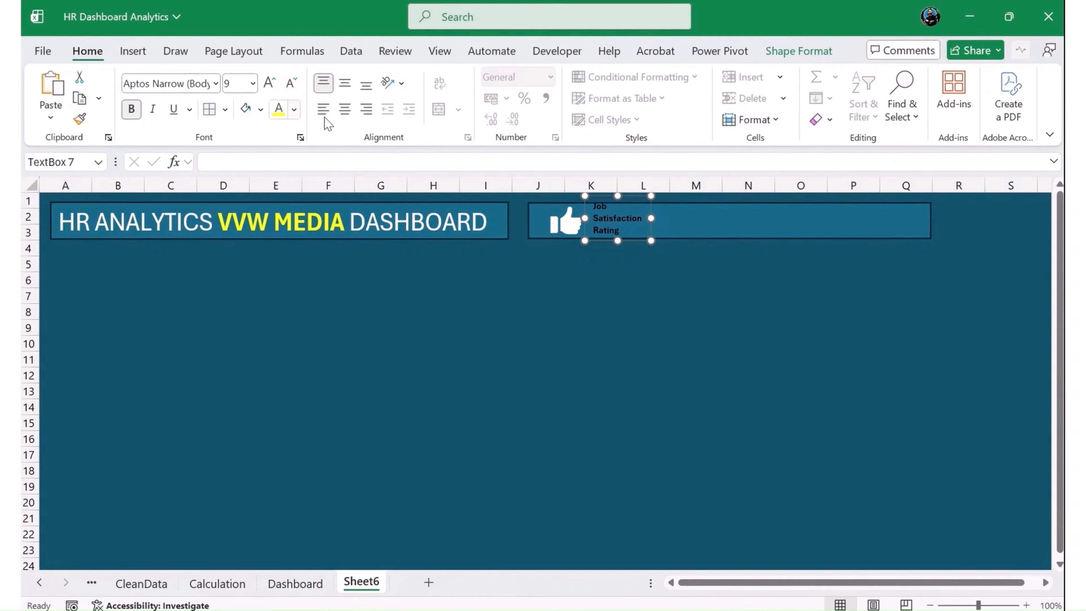
click(344, 110)
click(351, 84)
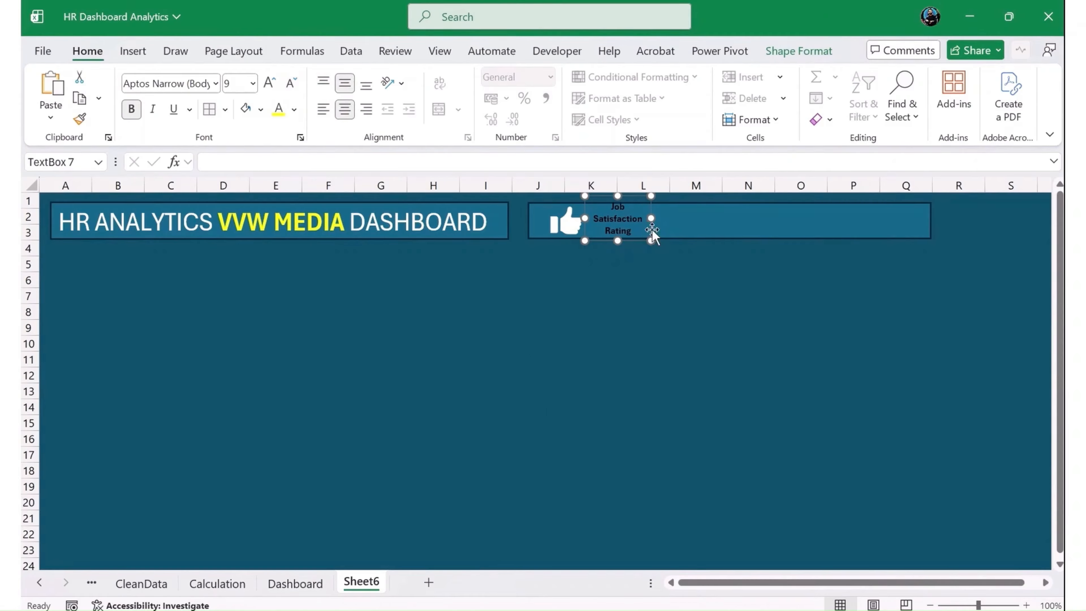
drag(652, 229, 650, 234)
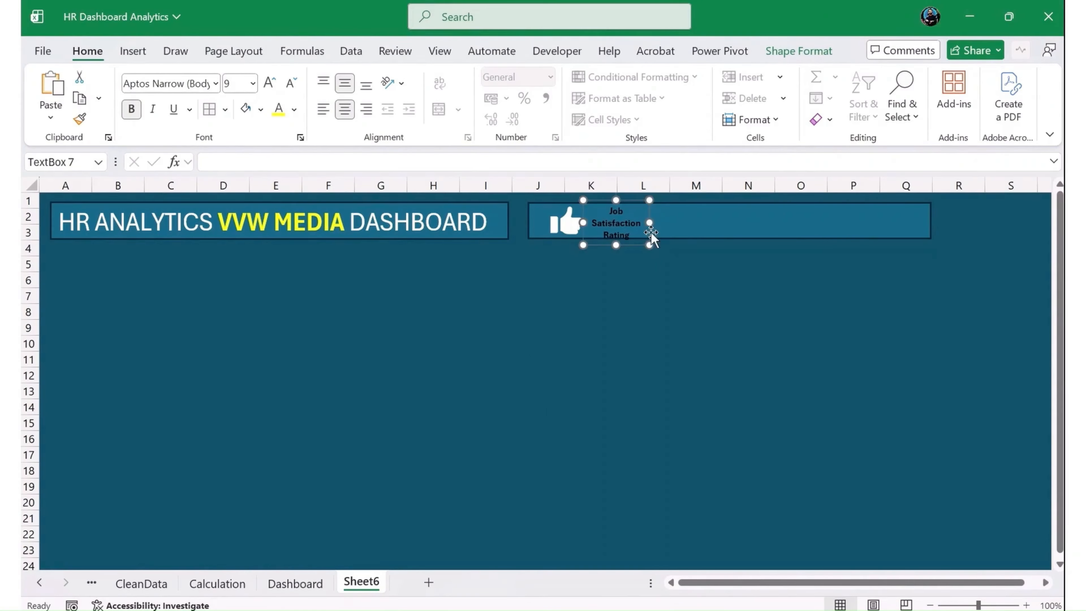
- Increase the second rectangle's height so that it extends down to row 5
click(707, 226)
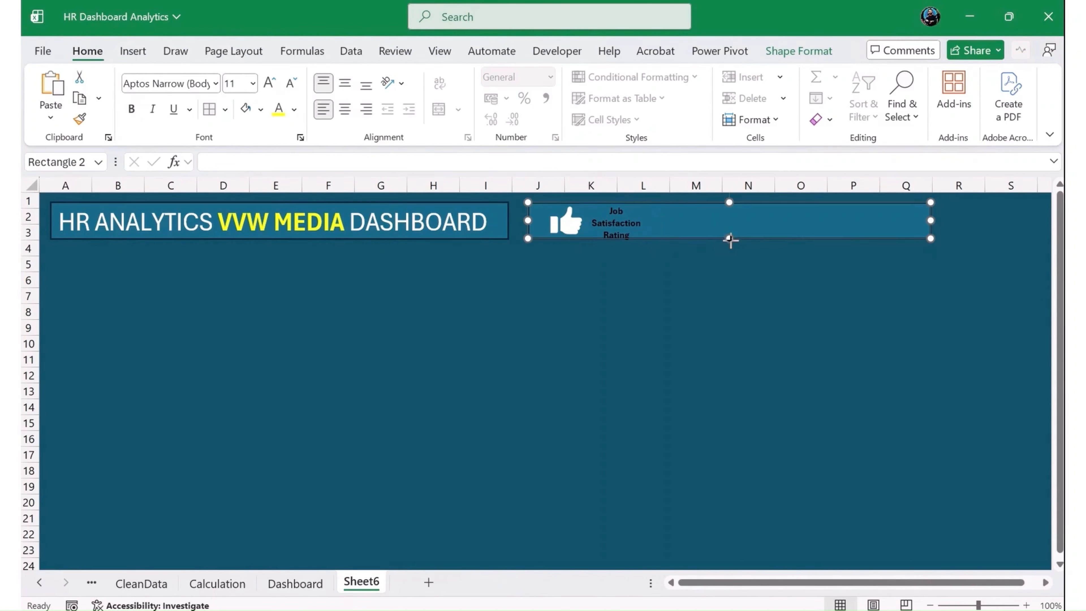
drag(730, 239, 728, 266)
- Set the "Job Satisfaction Rating" text to font size 16 and enlarge the thumbs-up icon, fitting both within the rectangle
click(606, 227)
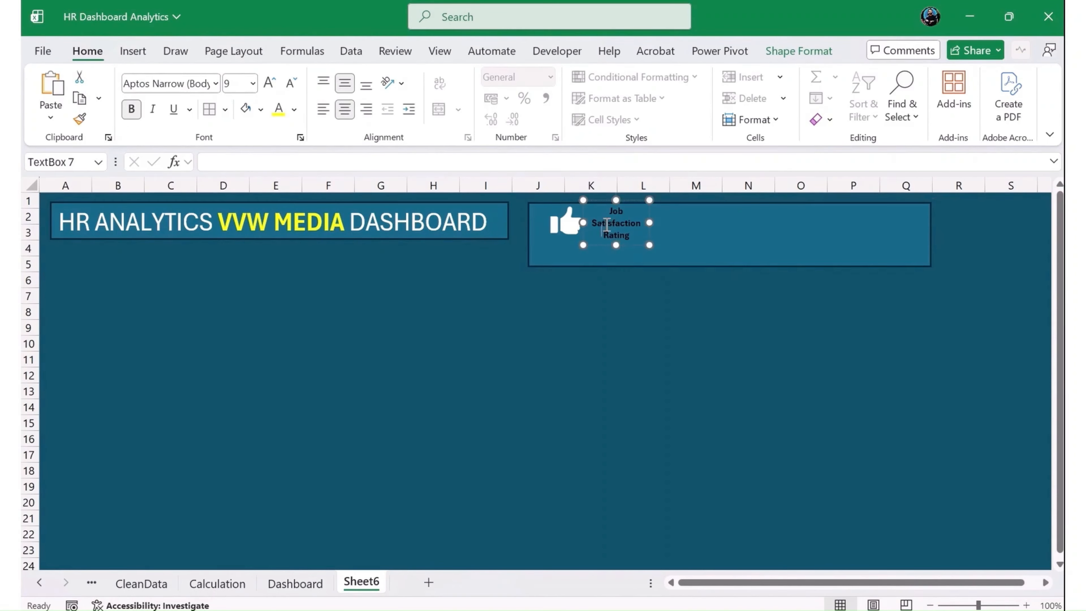
click(637, 248)
click(629, 245)
click(269, 82)
click(269, 83)
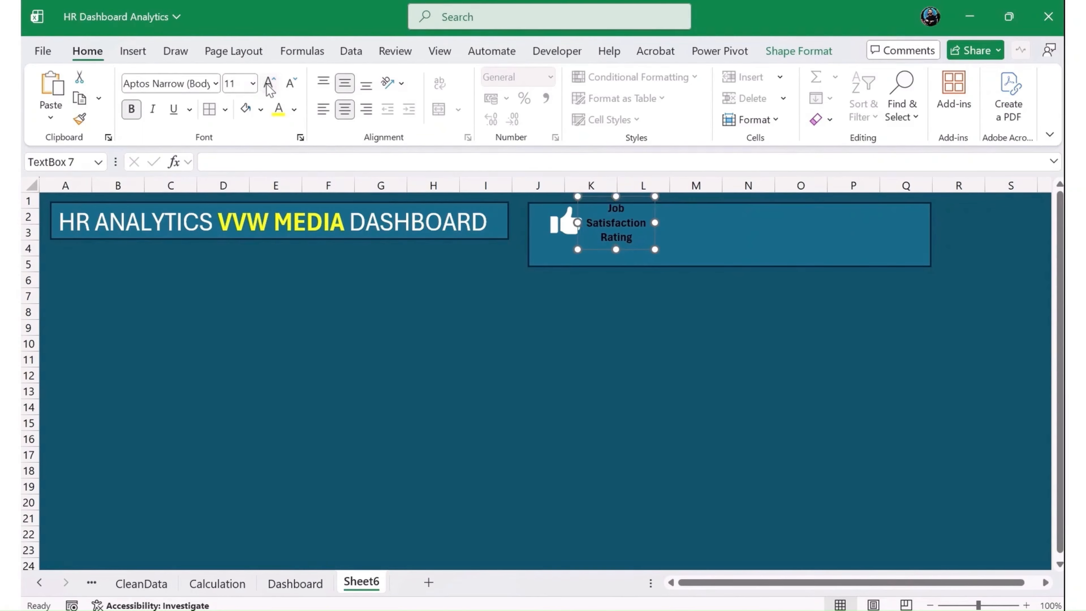
click(269, 82)
click(269, 82)
click(269, 82)
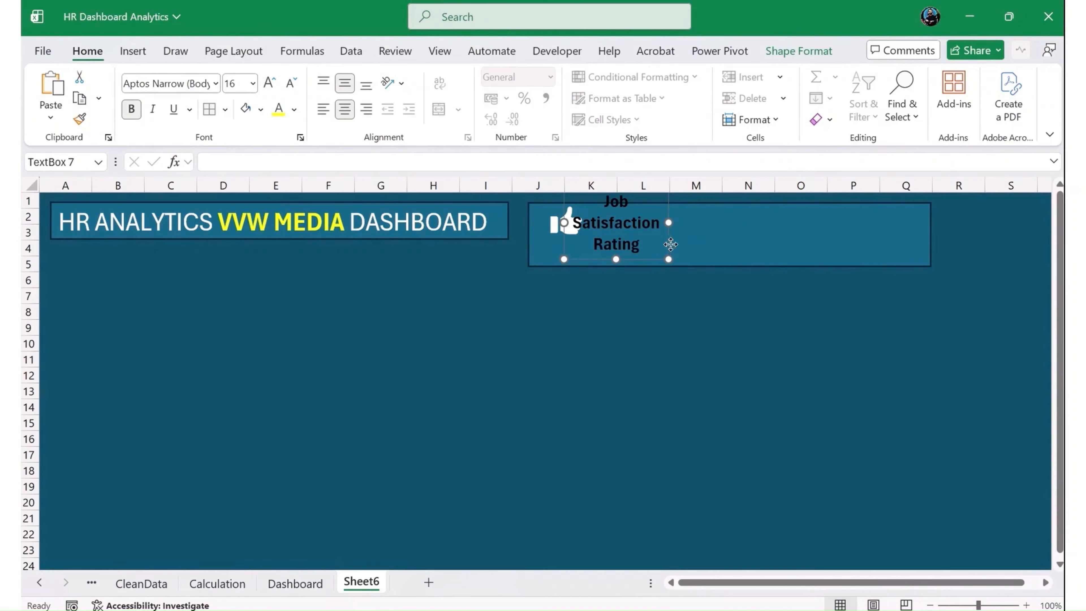
mouse_move(667, 243)
mouse_down()
mouse_move(694, 246)
mouse_move(681, 252)
mouse_up()
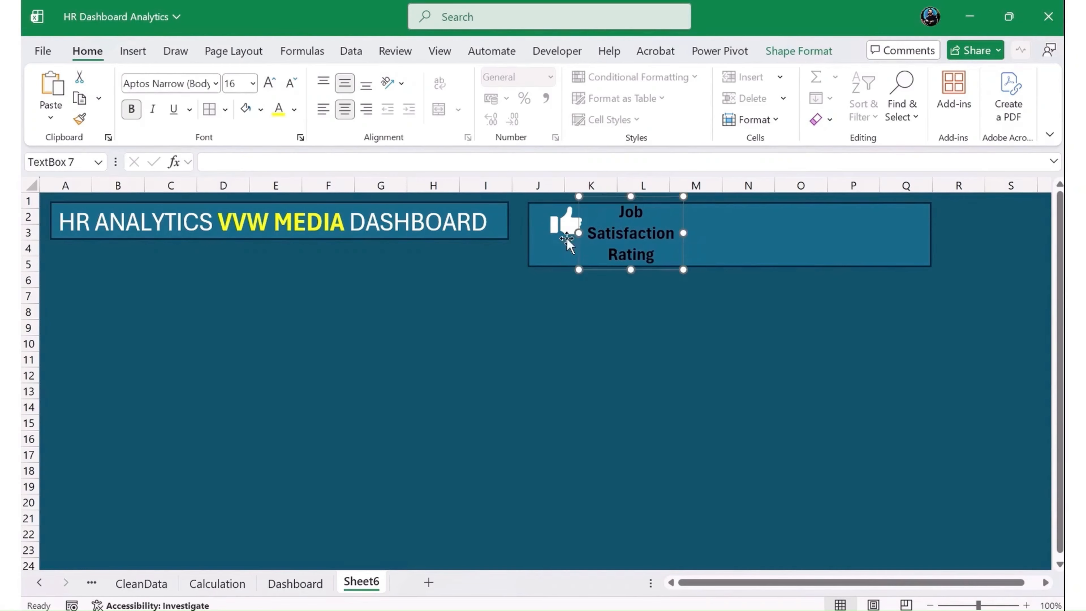
click(560, 231)
drag(548, 239, 535, 260)
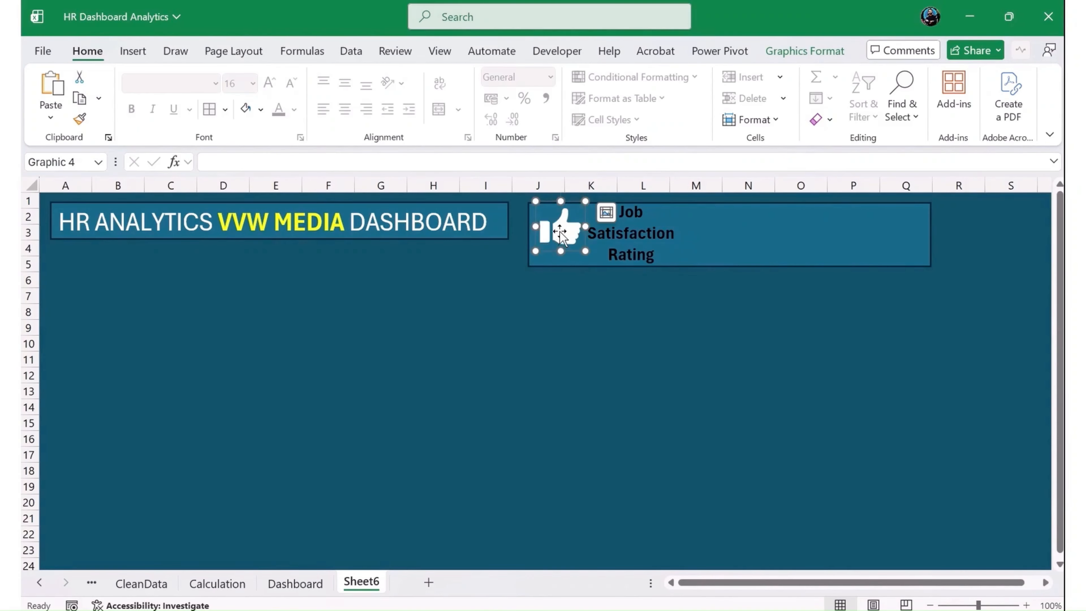
- Extend the title banner down to row 6 and make its title bold and centred over two lines
click(436, 236)
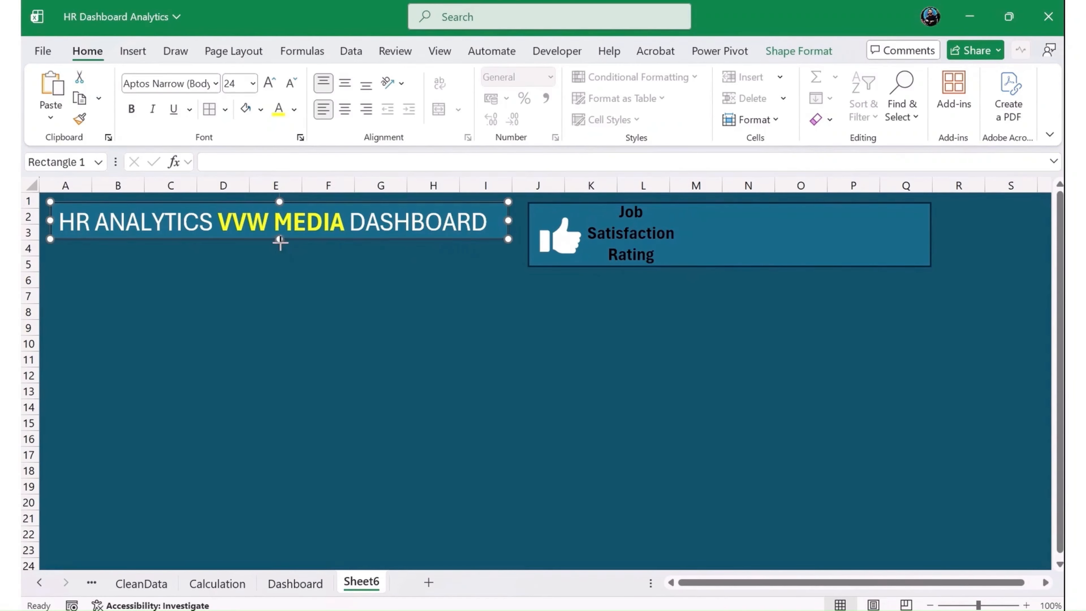
drag(279, 239, 279, 270)
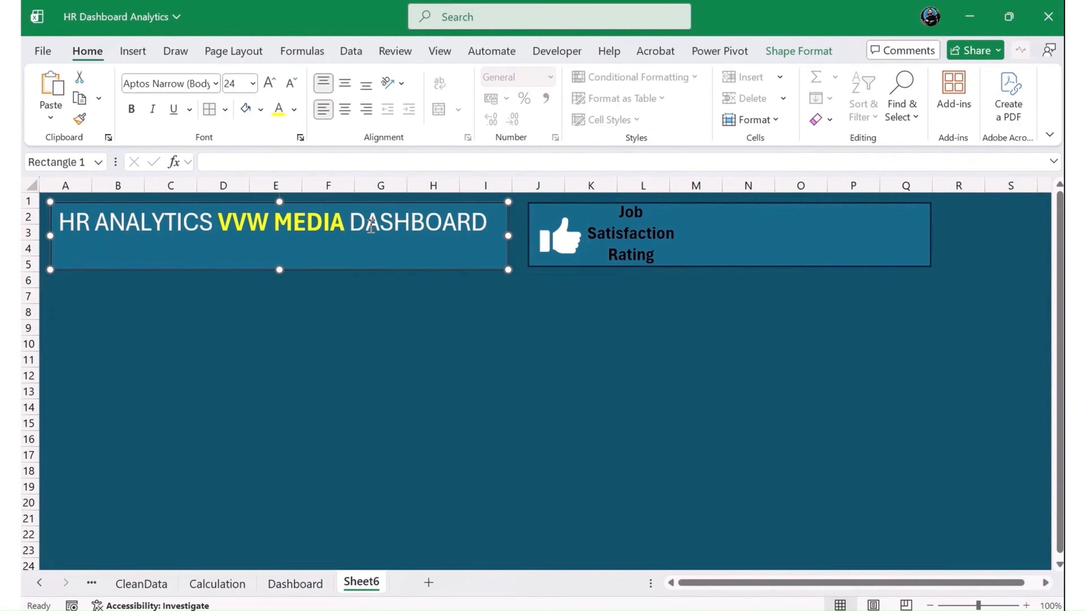
click(371, 224)
click(357, 223)
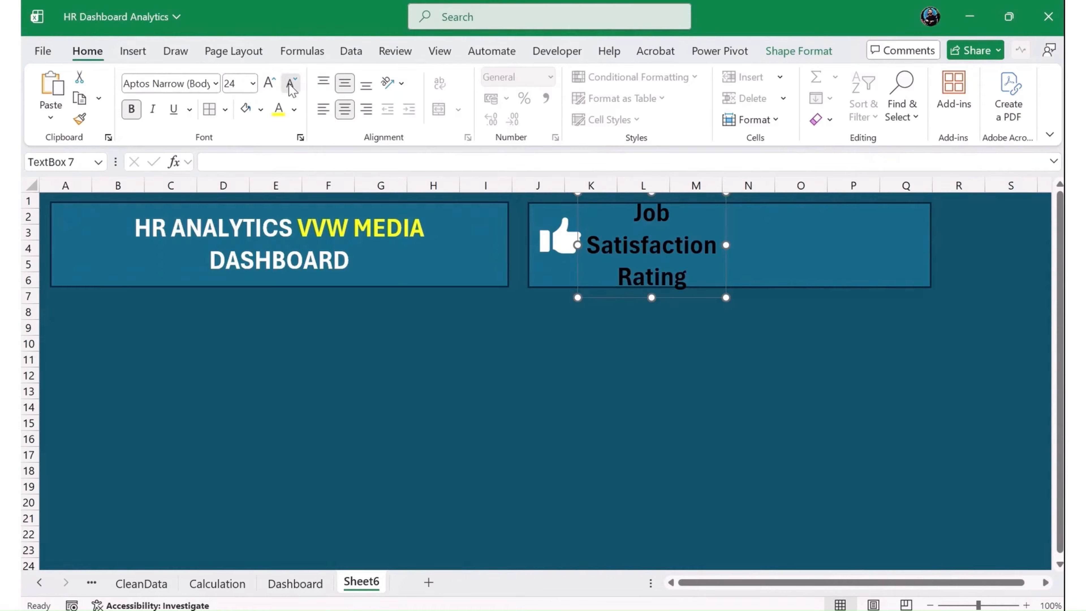
click(290, 84)
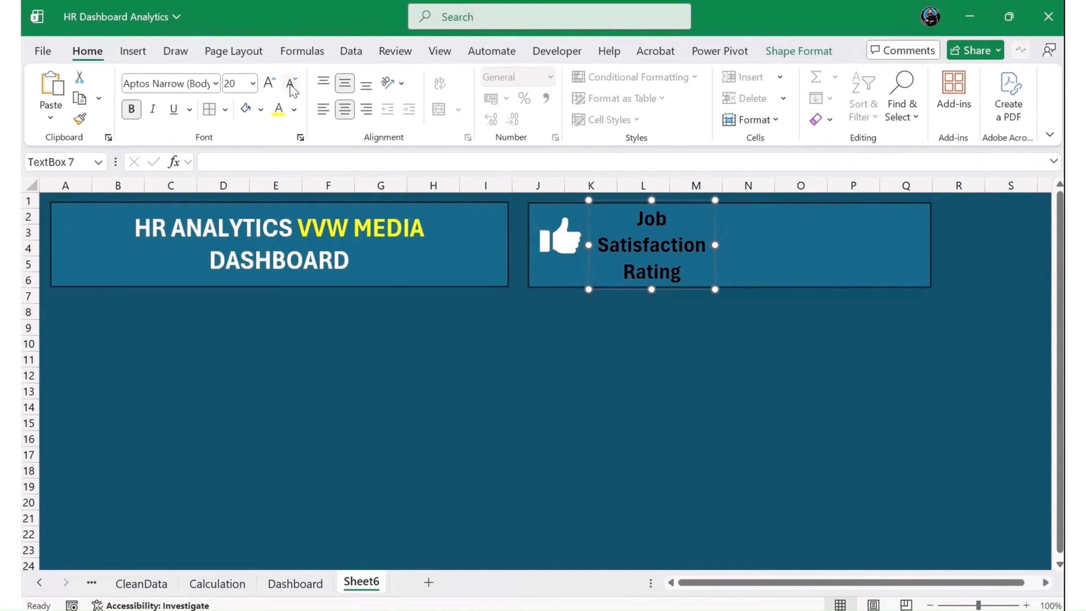
- Enlarge the thumbs-up icon to fill the rectangle's near end and change the "Job Satisfaction Rating" text to white
click(572, 256)
mouse_move(585, 260)
mouse_down()
mouse_move(607, 282)
mouse_move(575, 252)
mouse_up()
click(730, 376)
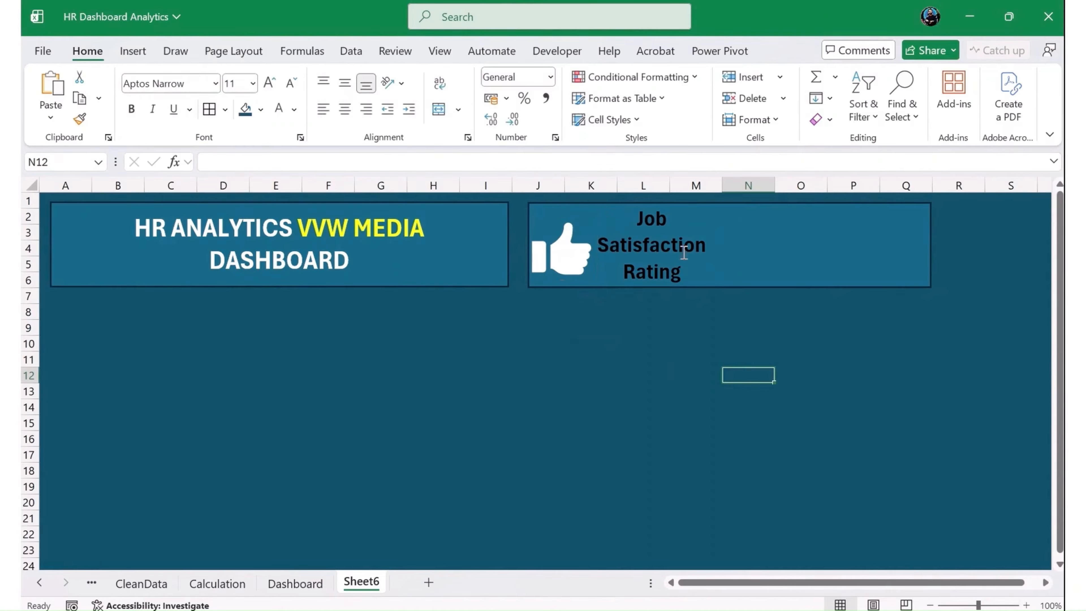
click(660, 271)
click(605, 312)
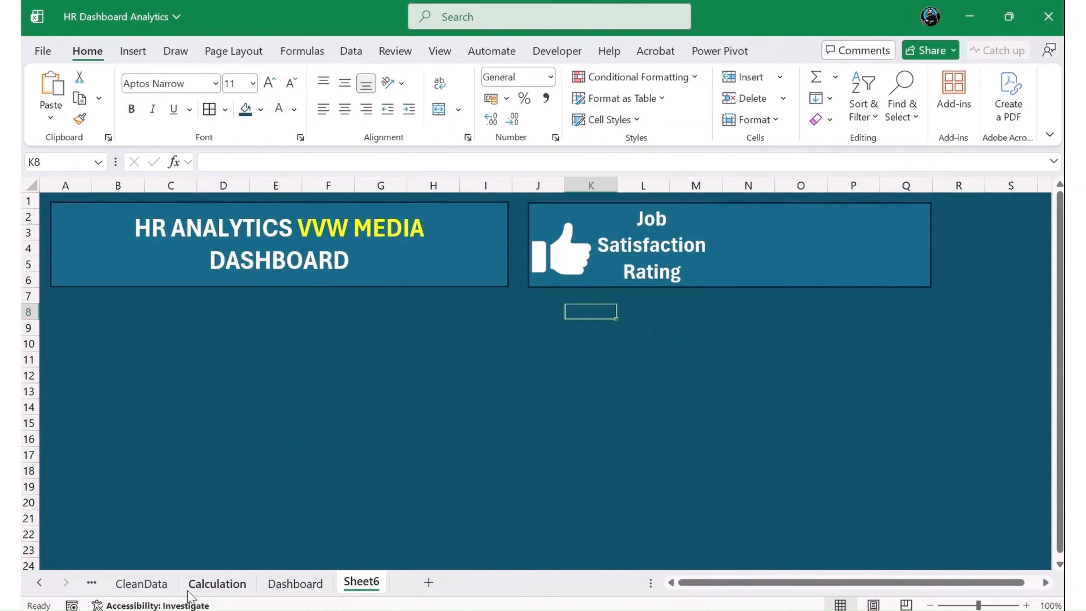
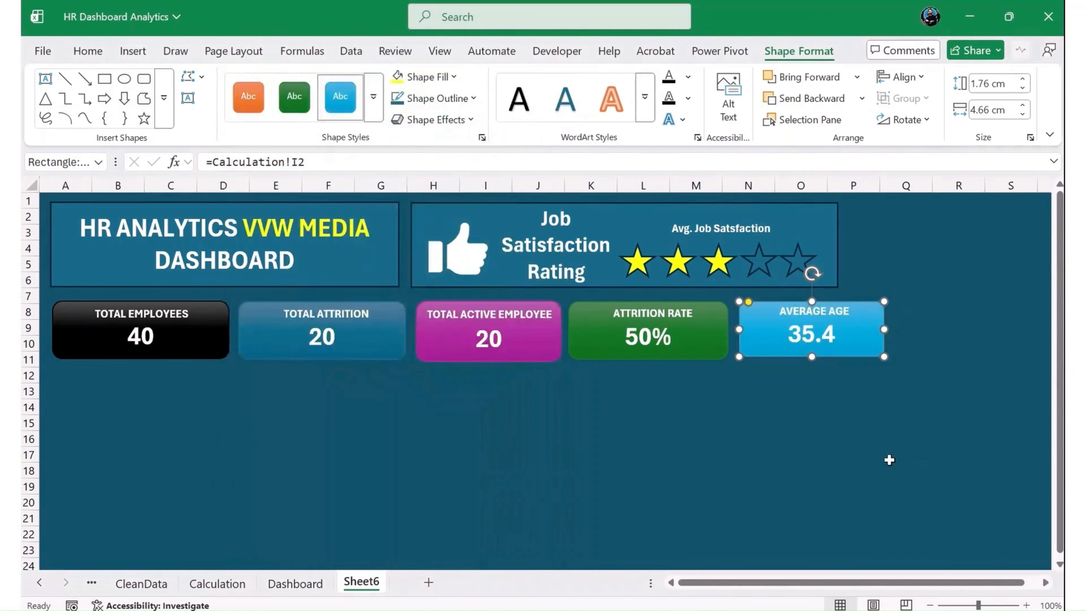
- Widen the job satisfaction rectangle to 15.22 cm, in line with the Average Age card's edge, and remove its outline
click(892, 455)
click(837, 236)
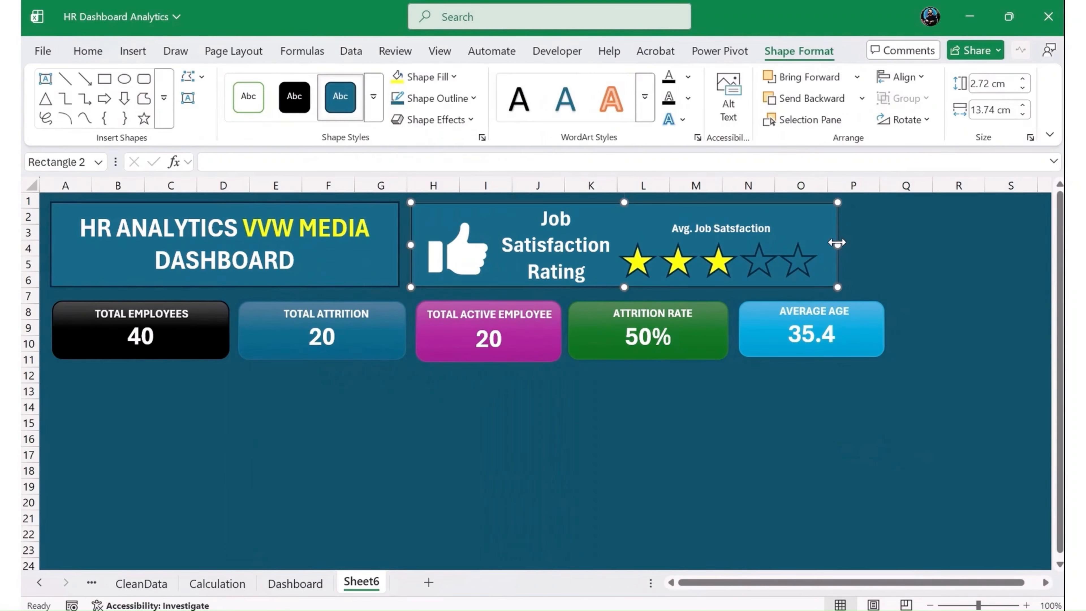
drag(837, 243, 883, 244)
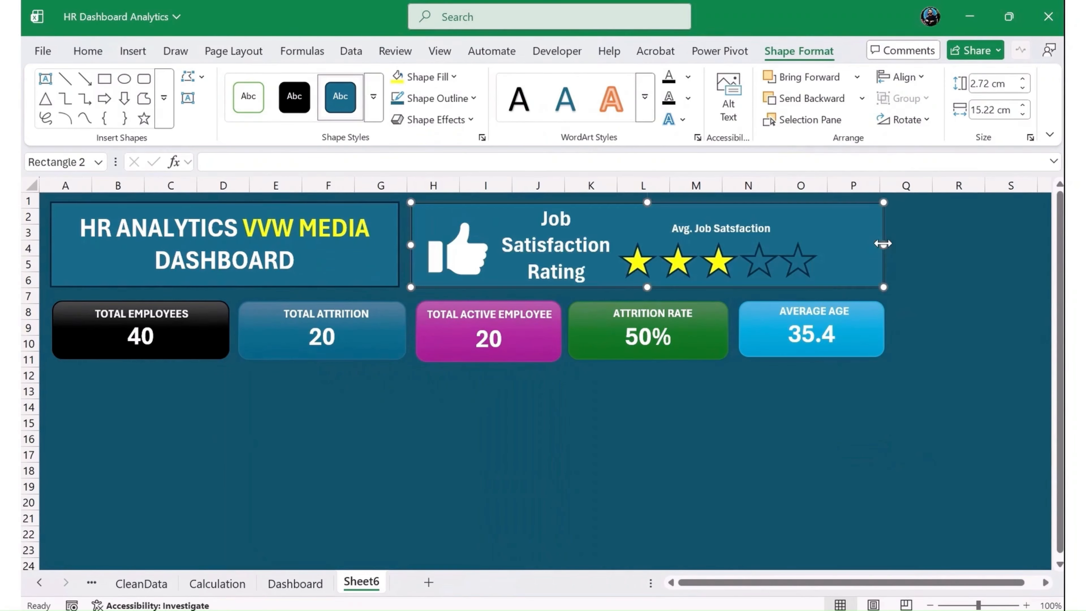
click(410, 98)
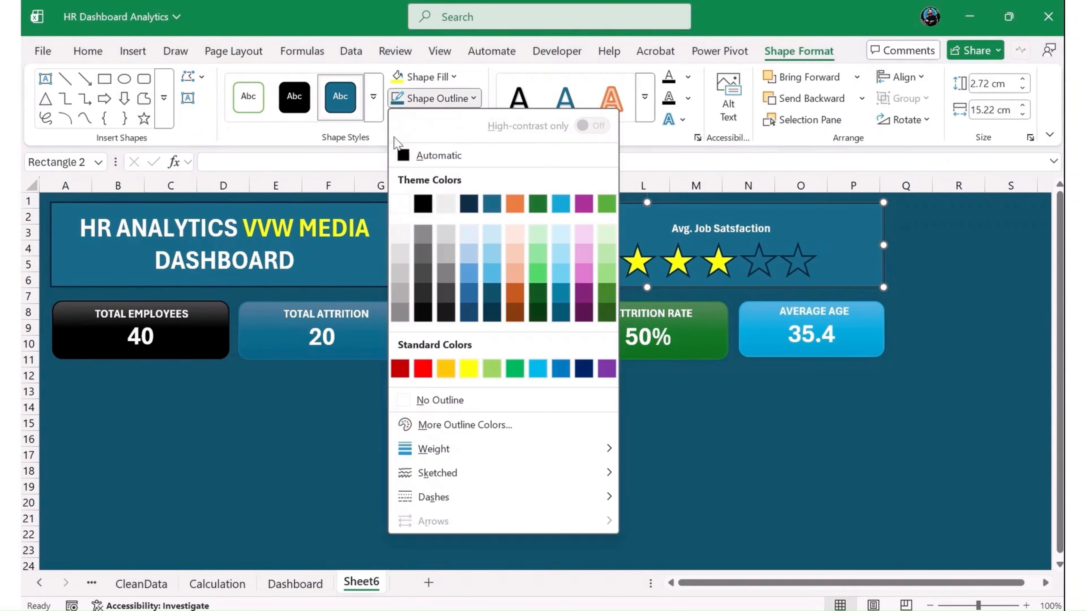
click(465, 400)
- Remove the outline from the HR Analytics title banner
click(359, 239)
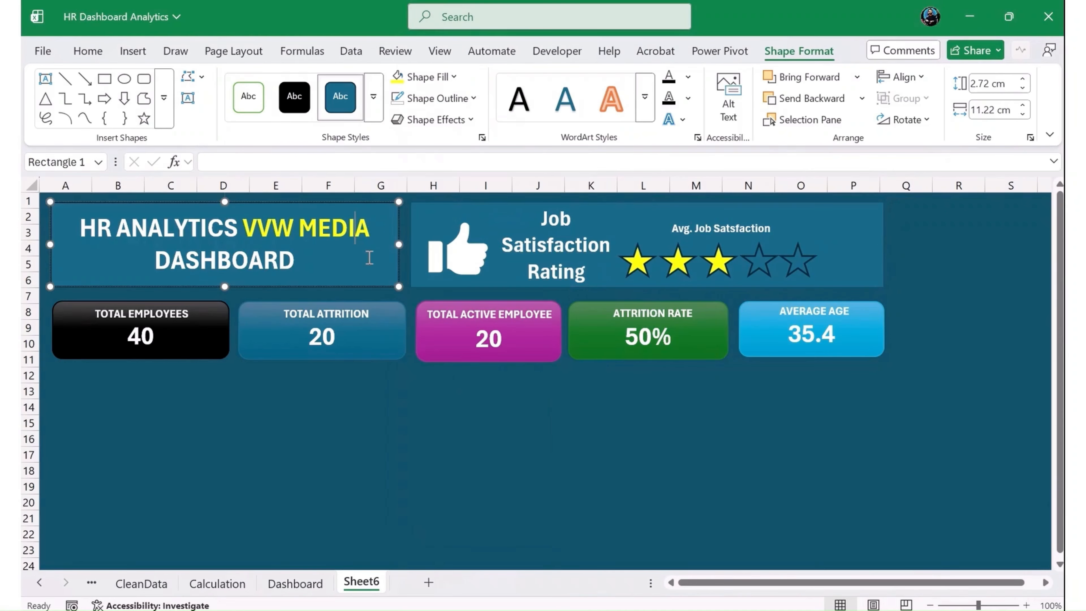
click(432, 98)
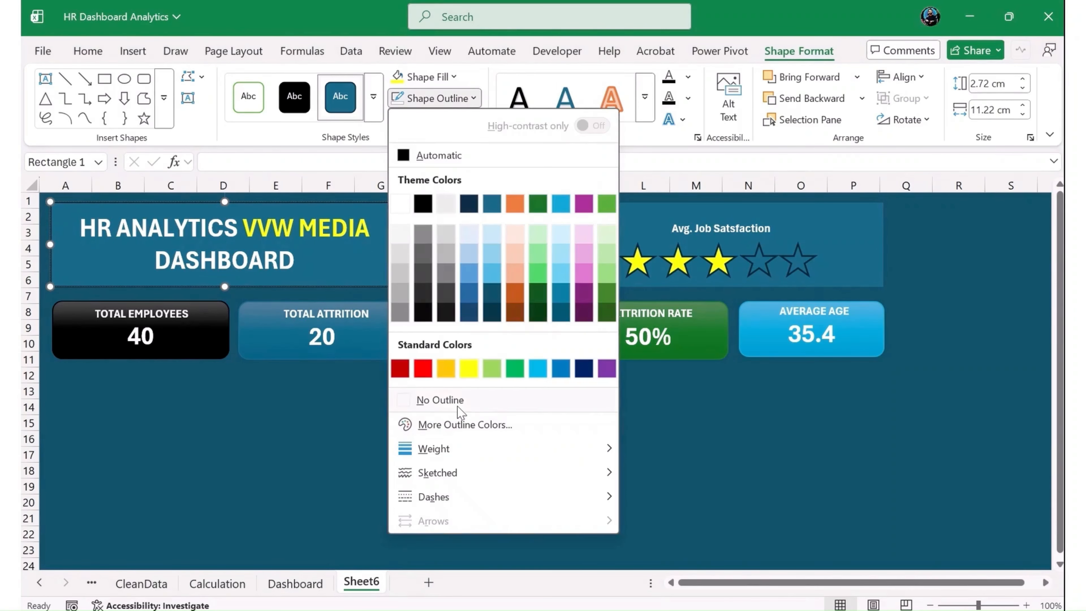
click(453, 400)
click(361, 425)
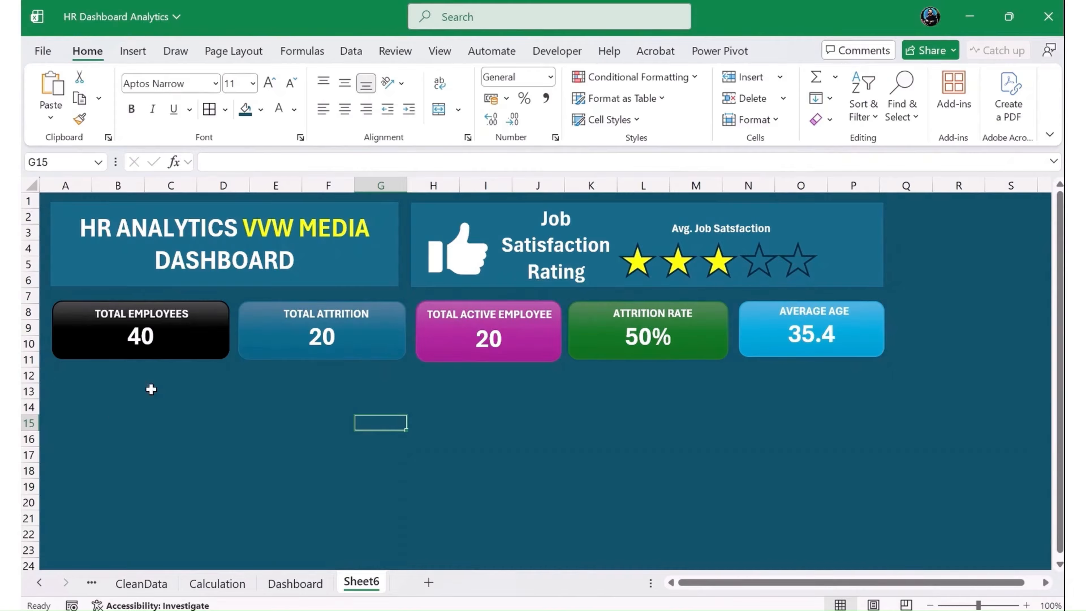
- Cut the department, job field, education field and gender distribution charts together from the Dashboard sheet
scroll(429, 456, down, 3)
scroll(429, 453, up, 2)
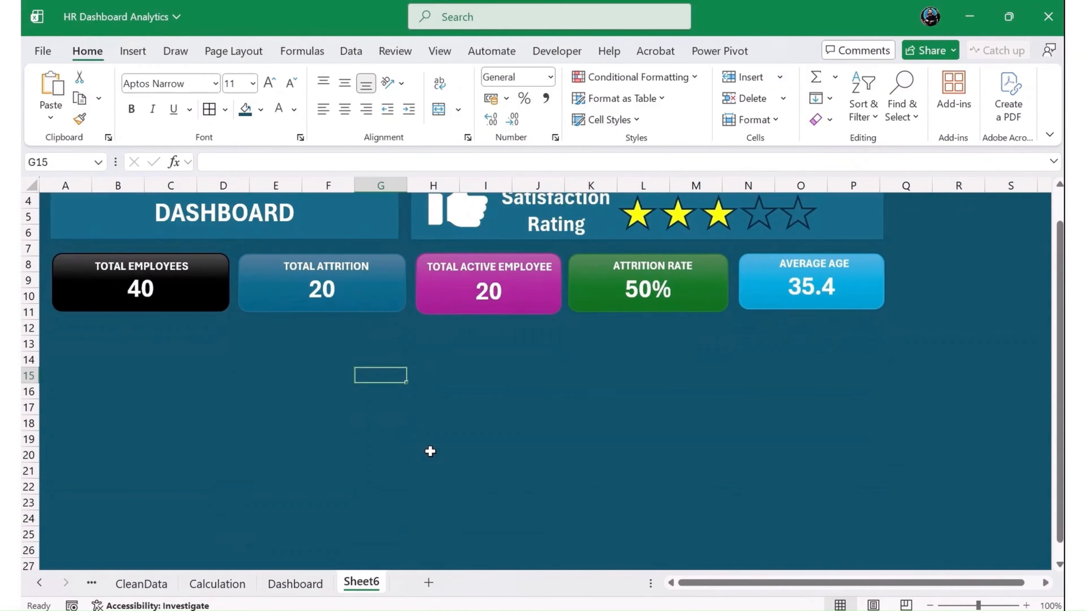
scroll(430, 451, up, 1)
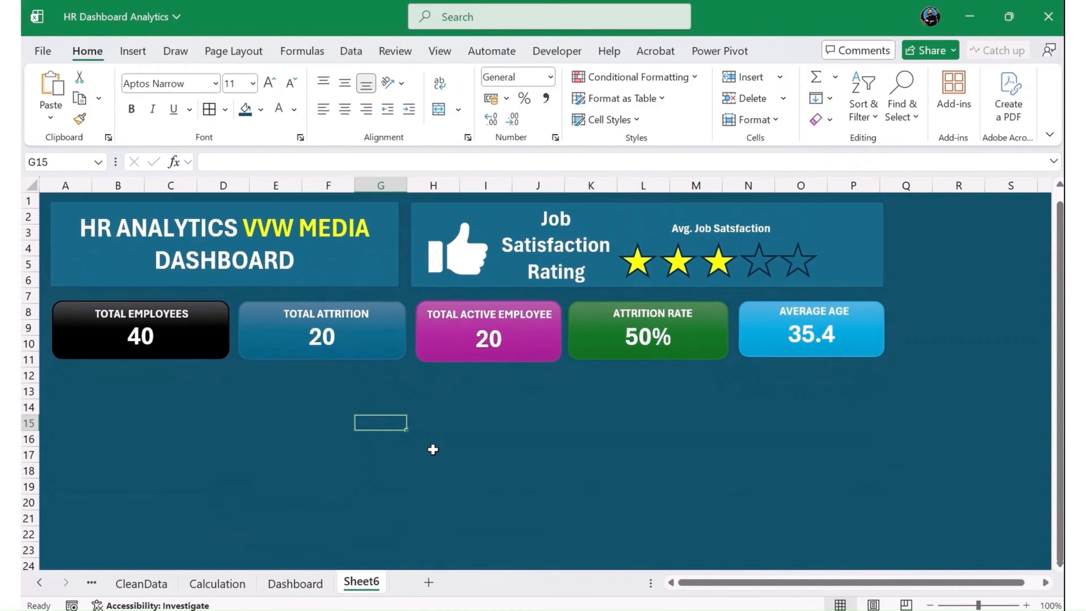
click(301, 586)
click(401, 270)
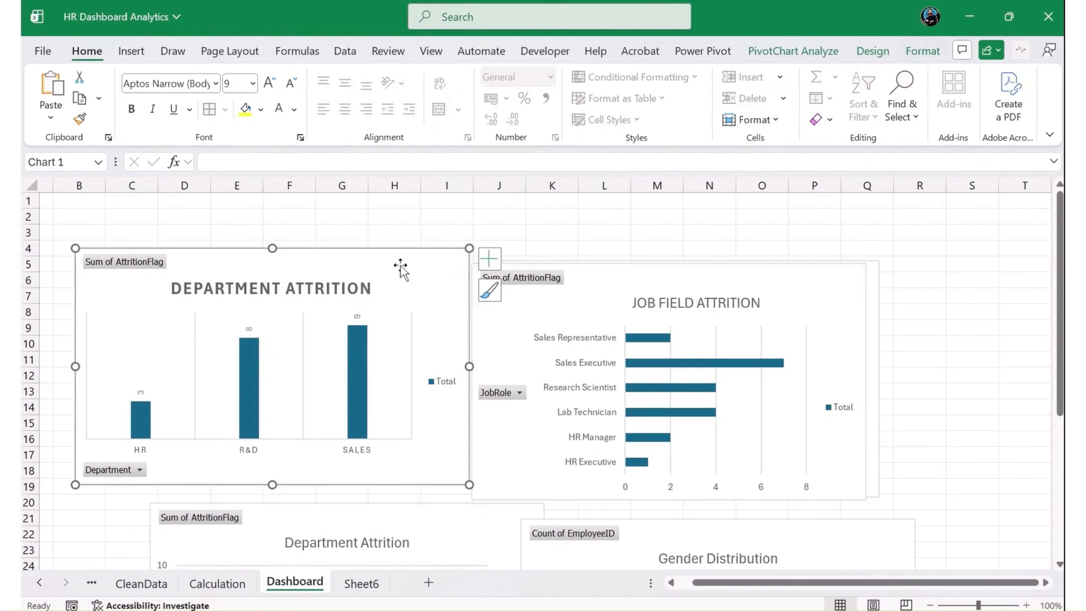
ctrl+click(662, 283)
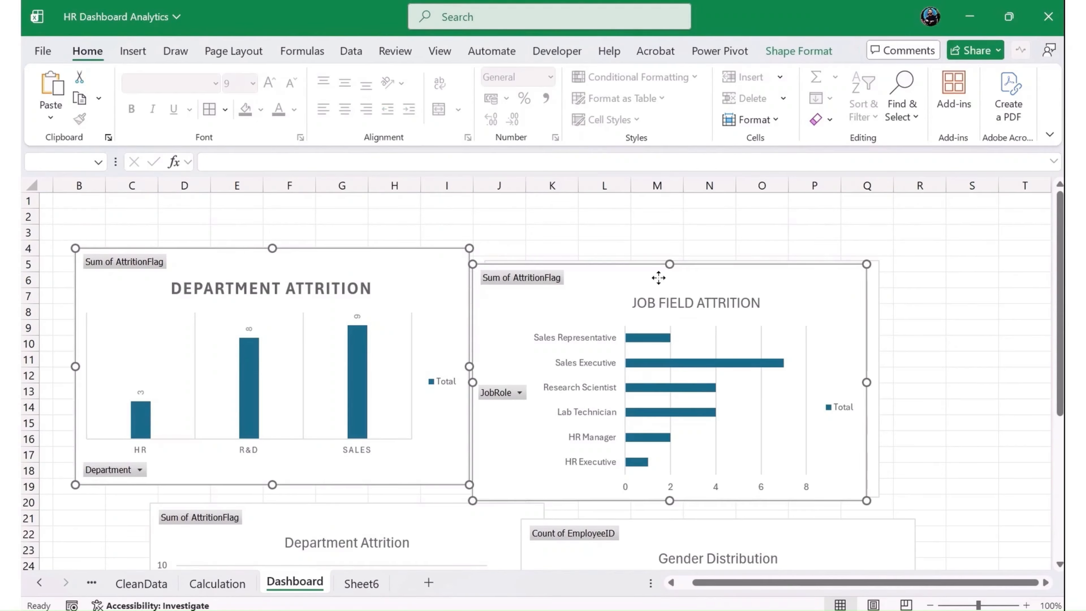
scroll(563, 323, down, 4)
ctrl+click(491, 328)
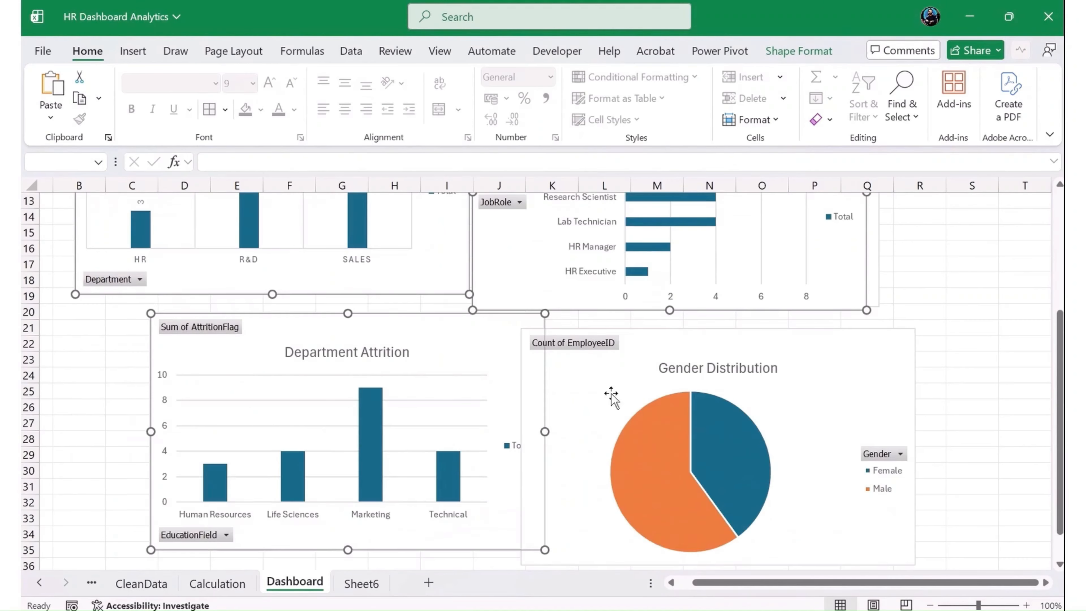
ctrl+click(607, 392)
scroll(568, 386, down, 3)
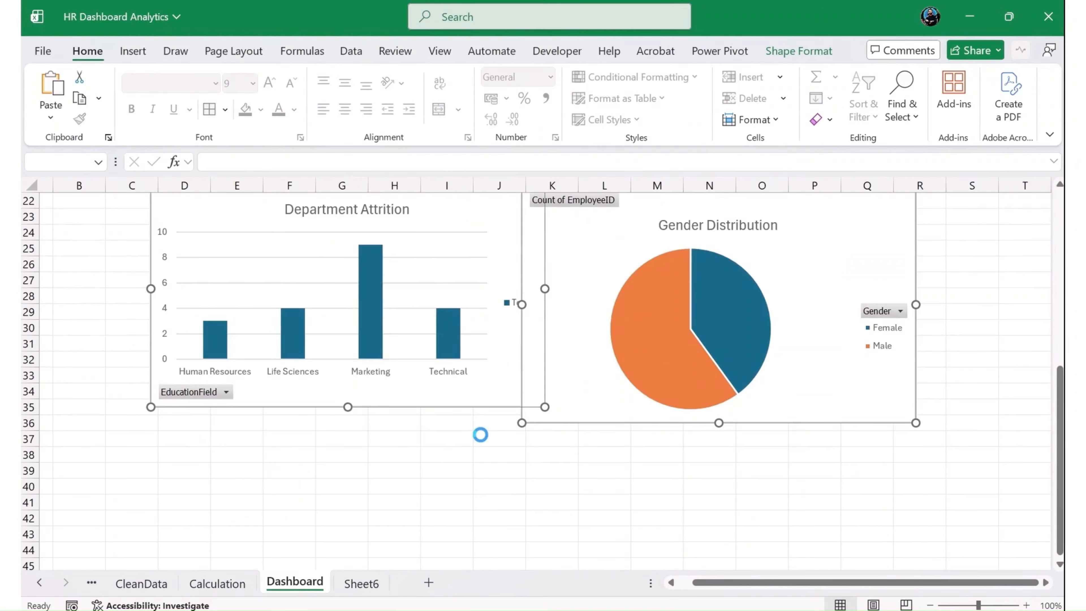
key(ctrl+x)
- Paste the four cut charts onto Sheet6 below the KPI cards
scroll(480, 435, up, 5)
scroll(451, 457, up, 1)
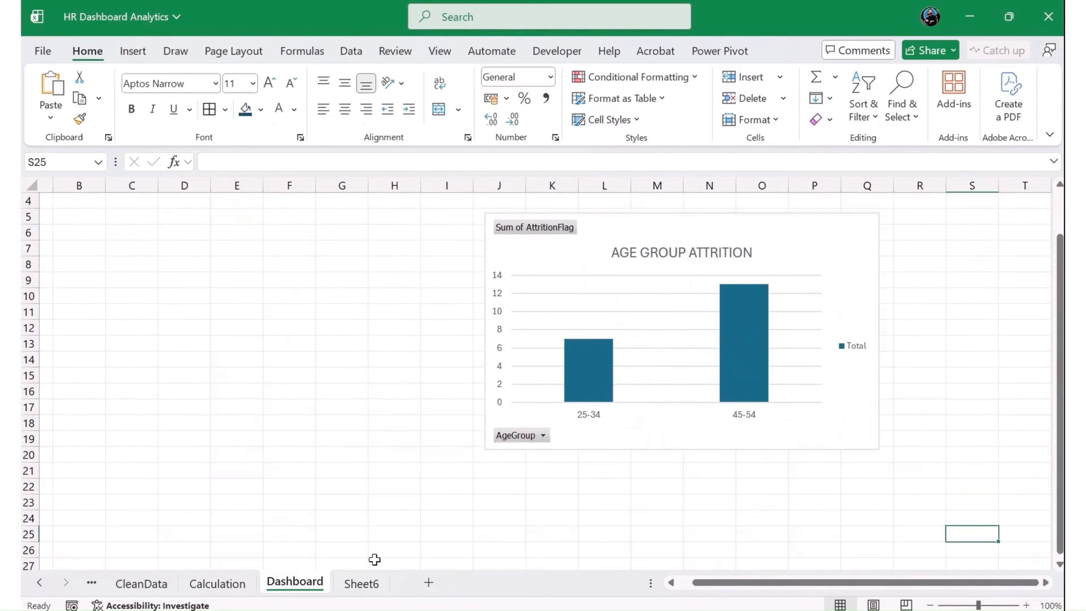
click(373, 584)
scroll(425, 479, down, 2)
key(ctrl+v)
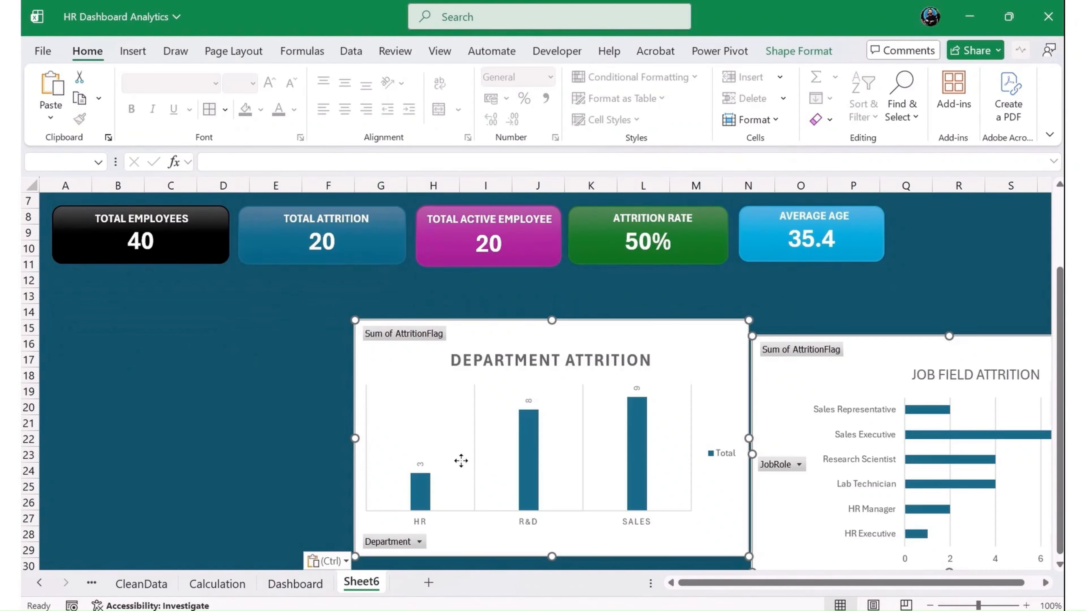
- Move the Age Group Attrition chart from the Dashboard sheet to Sheet6 by cutting and pasting it
click(221, 488)
key(ctrl+Page_Up)
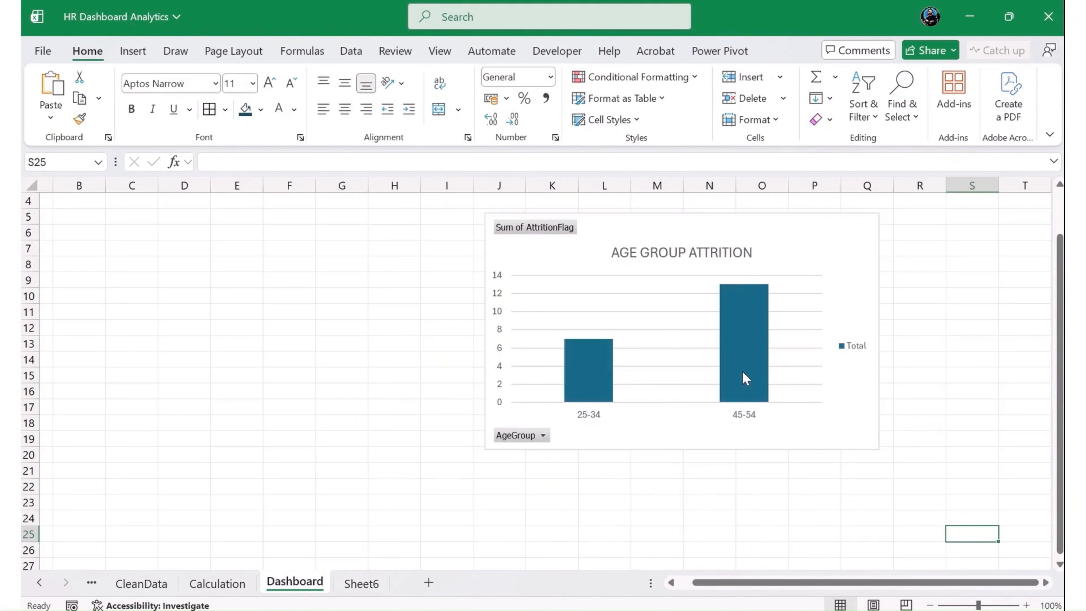
click(534, 262)
key(ctrl+x)
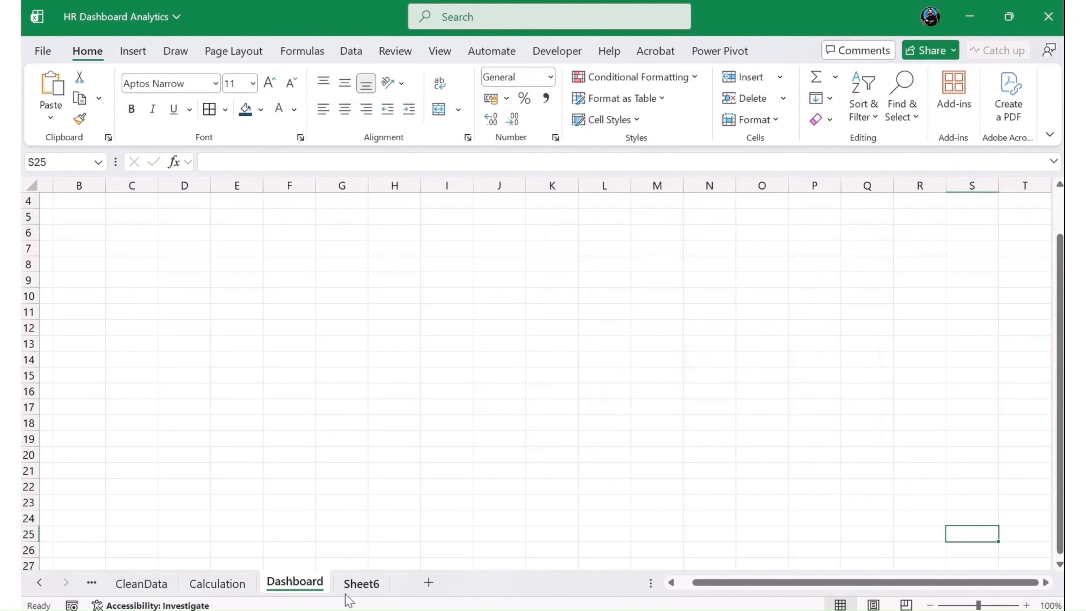
click(362, 584)
key(ctrl+v)
click(293, 412)
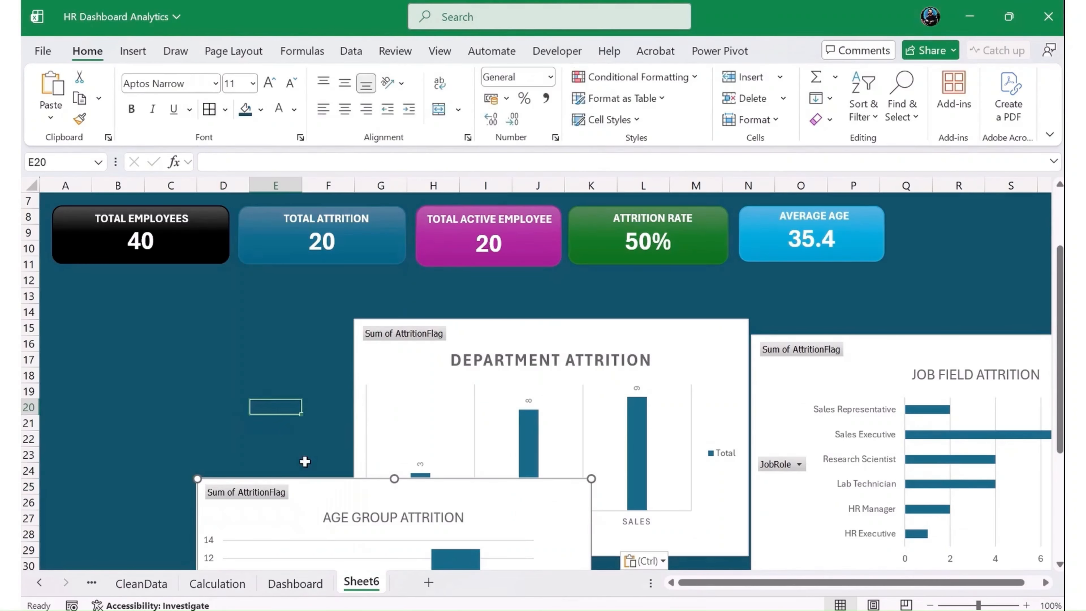
- Delete the emptied Dashboard sheet from the workbook
click(303, 581)
double_click(296, 583)
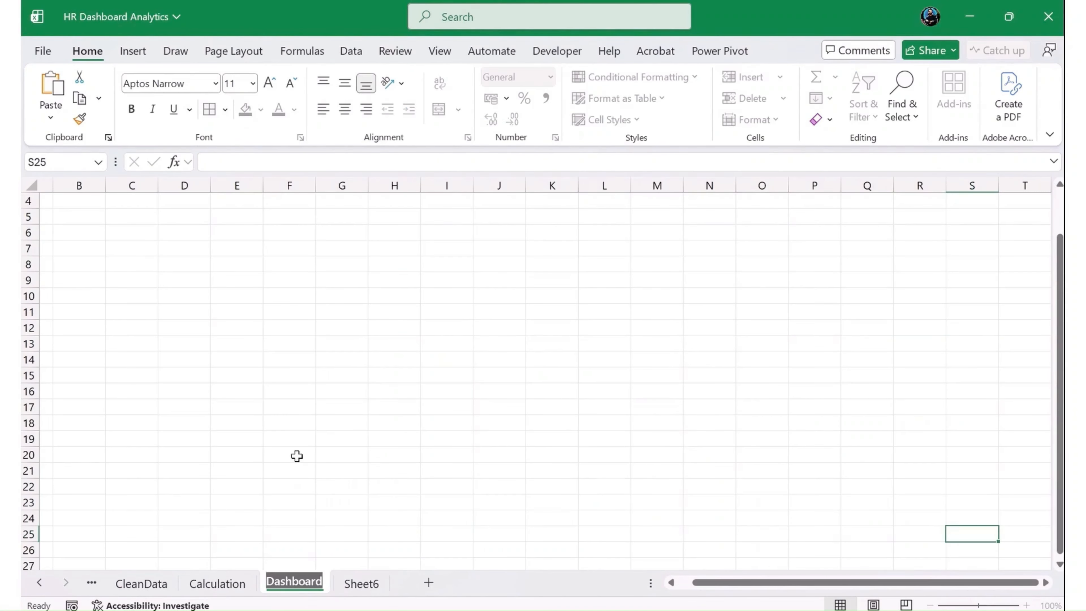
key(Return)
click(234, 282)
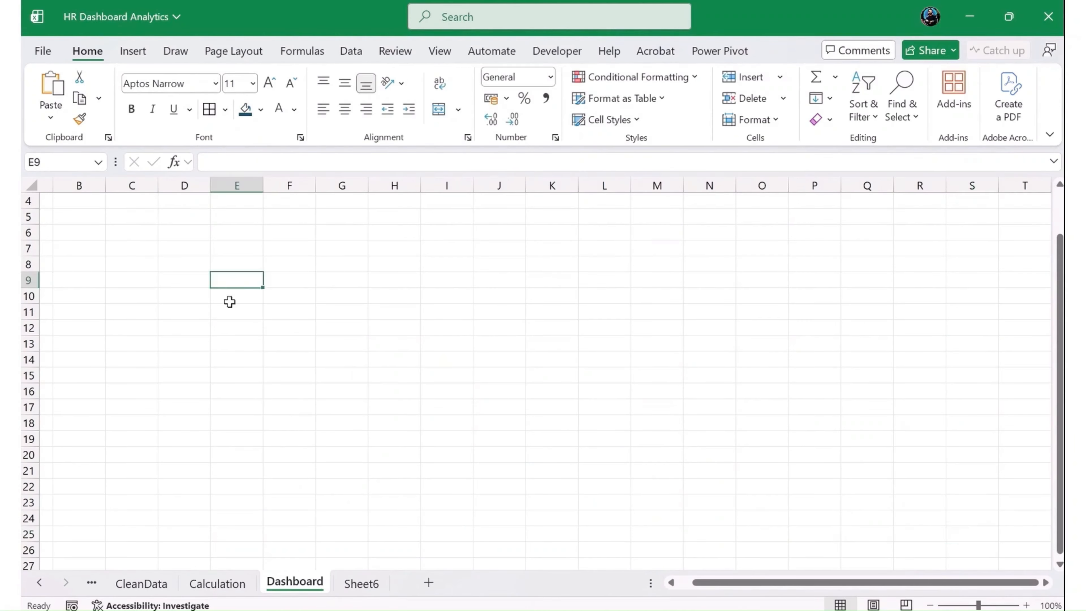
scroll(318, 365, up, 1)
right_click(290, 585)
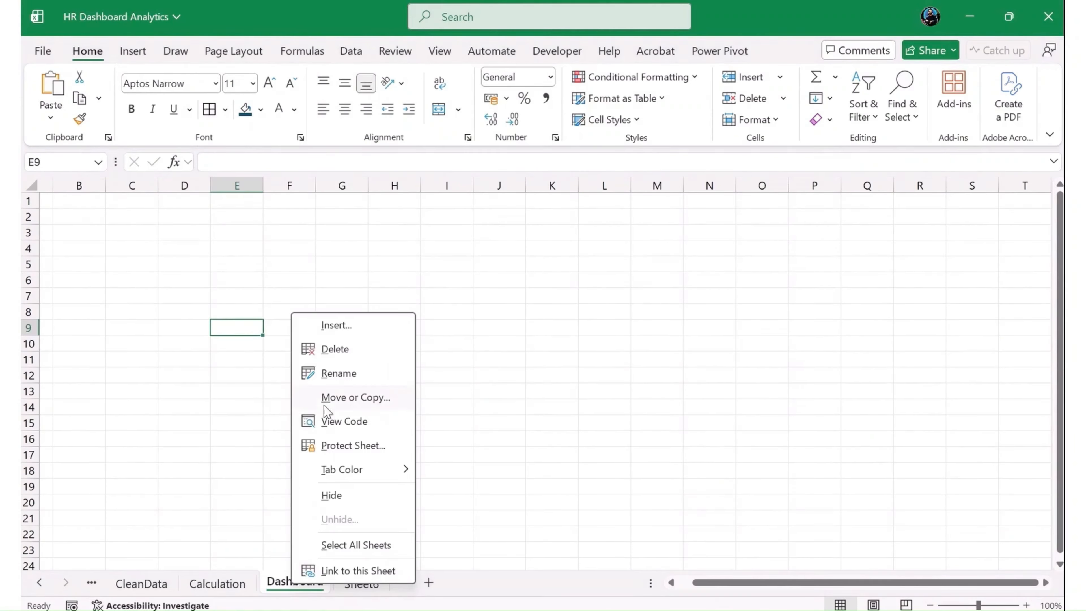
click(332, 350)
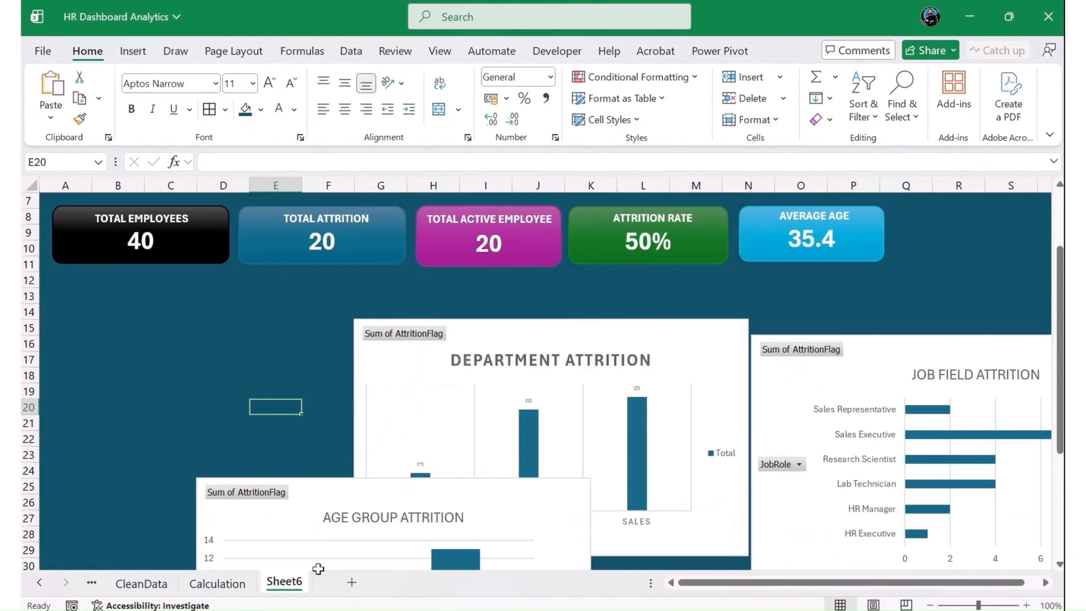
- Rename Sheet6 as Dashboard
double_click(287, 588)
text(d)
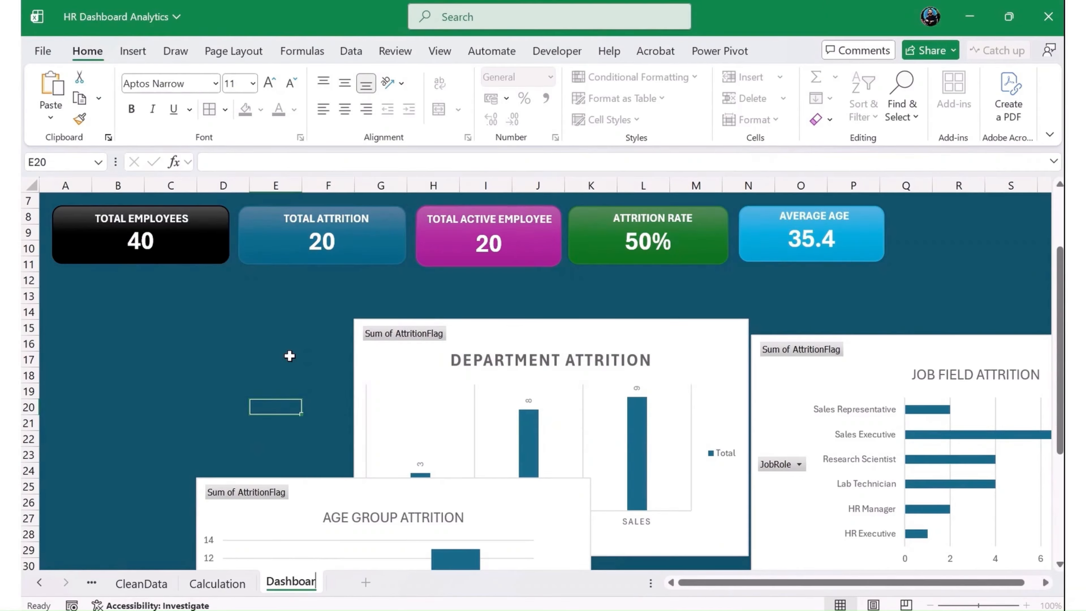
key(Return)
- Arrange the four attrition charts in a two-by-two grid below the KPI cards, with department and job field above age group and education field
drag(662, 340, 363, 308)
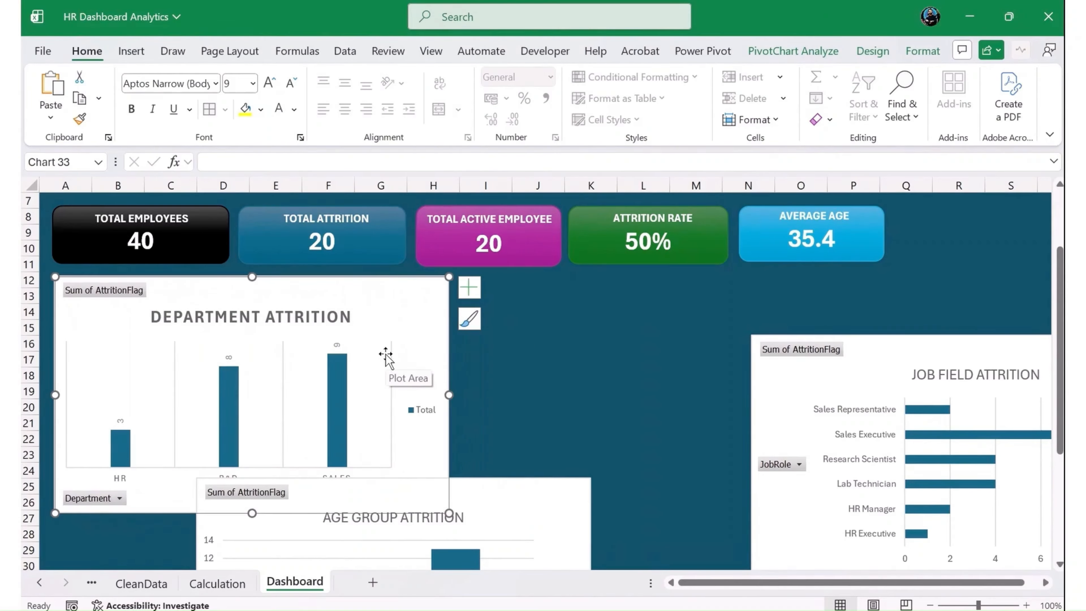
drag(791, 371, 492, 315)
scroll(592, 346, down, 4)
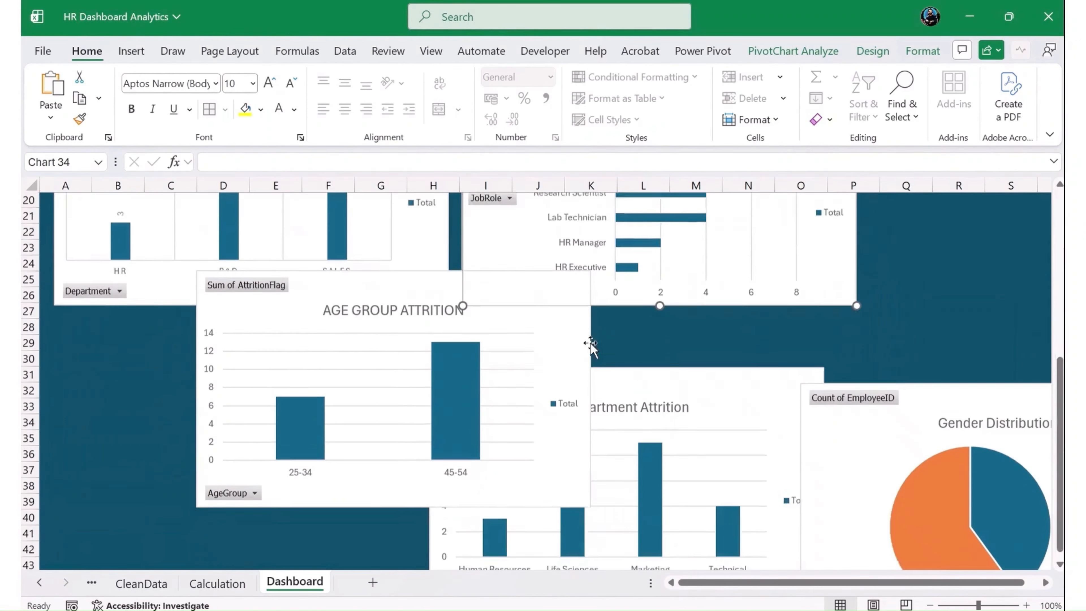
scroll(592, 347, down, 1)
drag(560, 308, 420, 342)
drag(633, 349, 662, 301)
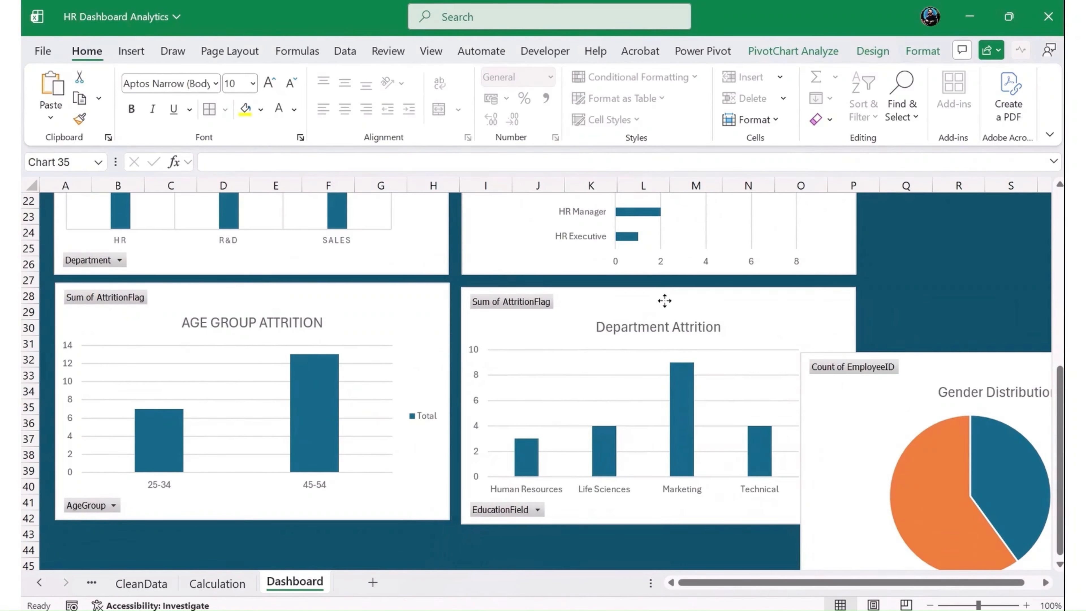
- Place the Gender Distribution chart below the Age Group Attrition chart and shrink it slightly to fit that column
scroll(758, 359, down, 2)
drag(868, 468, 170, 527)
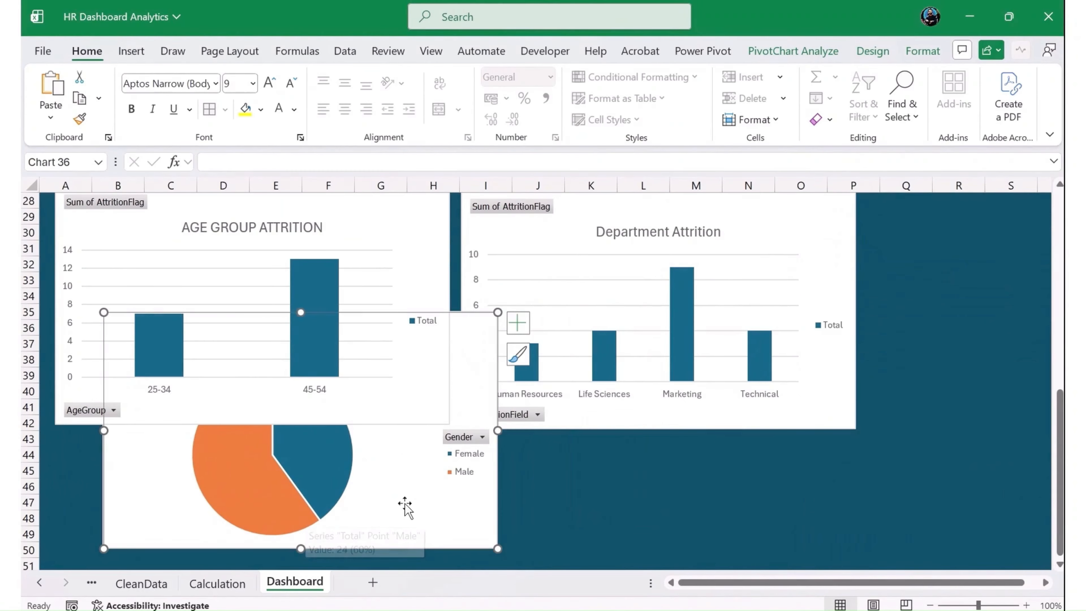
scroll(404, 506, down, 2)
drag(425, 452, 382, 556)
drag(451, 331, 445, 341)
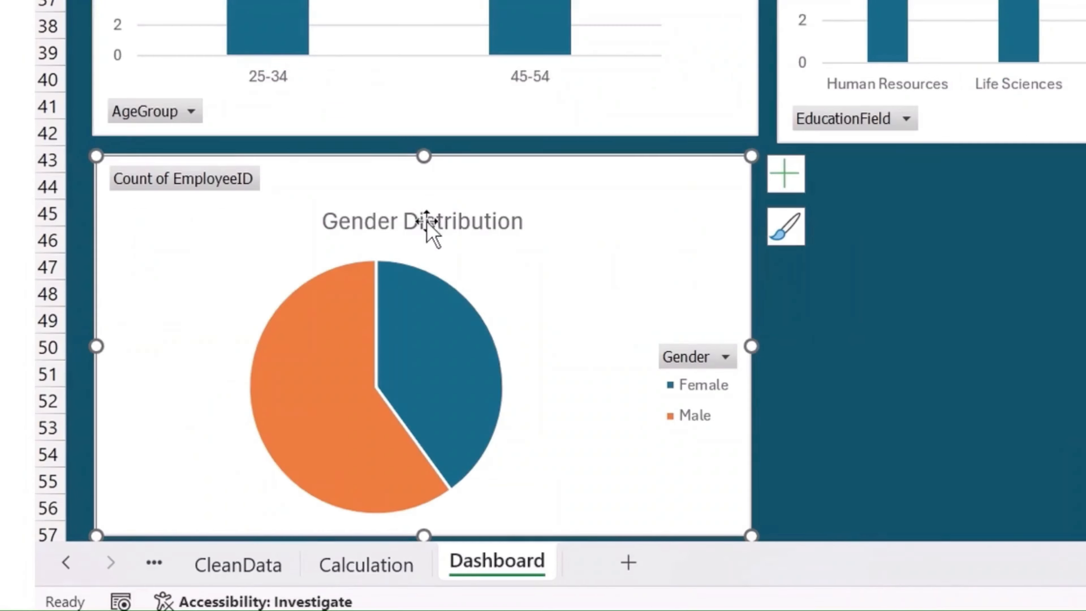
- Hide all field buttons on the Gender Distribution chart and close its formatting pane
double_click(254, 381)
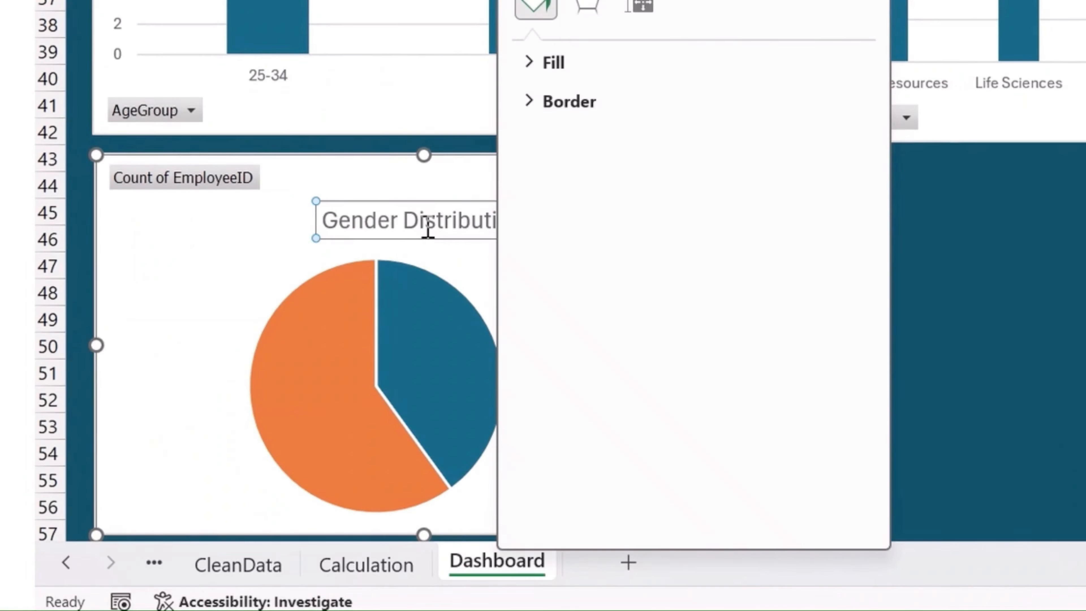
right_click(238, 188)
click(404, 511)
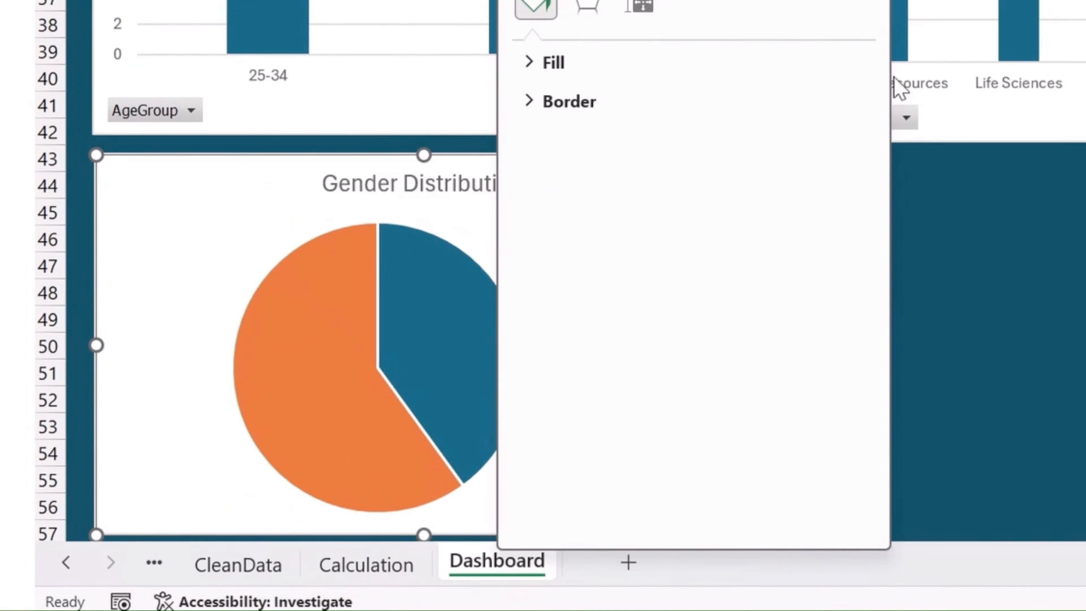
click(870, 1)
- Retitle the Gender Distribution chart as TOTAL EMPLOYEES GENEDER
click(463, 186)
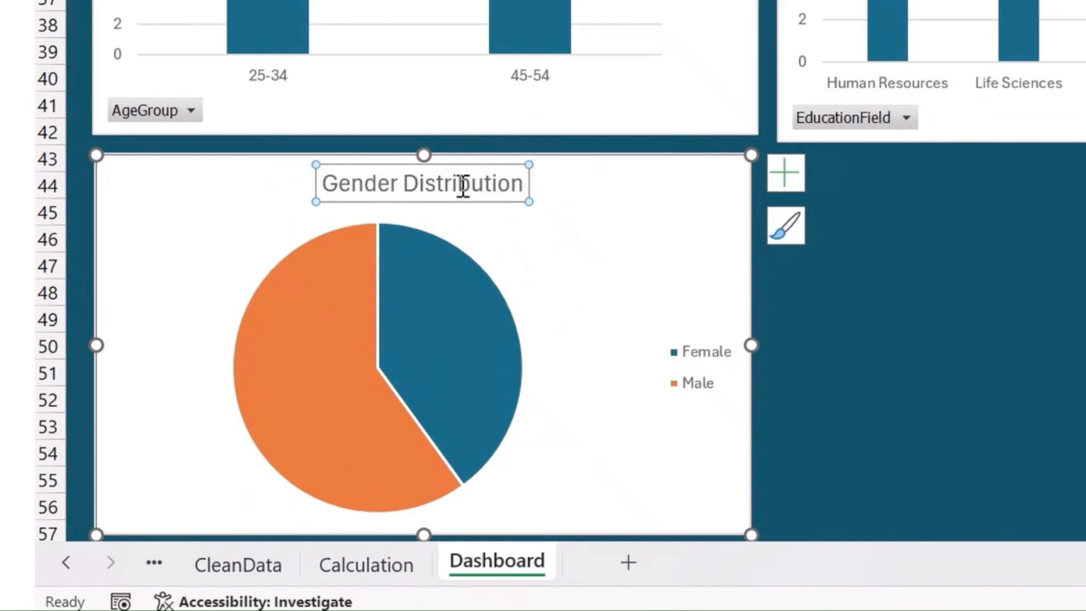
double_click(448, 189)
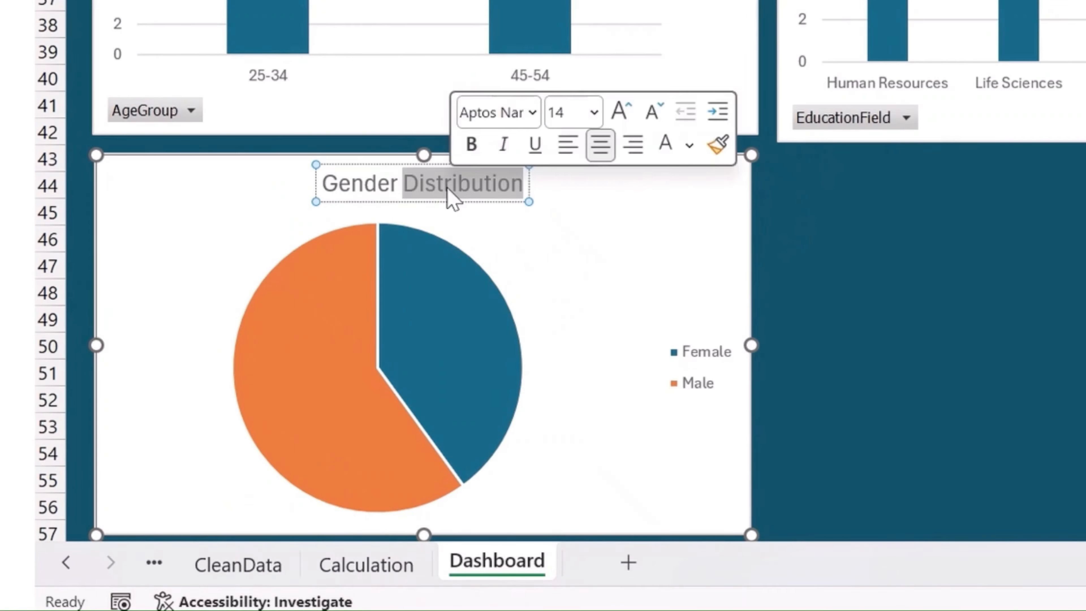
key(ctrl+a)
text(TO)
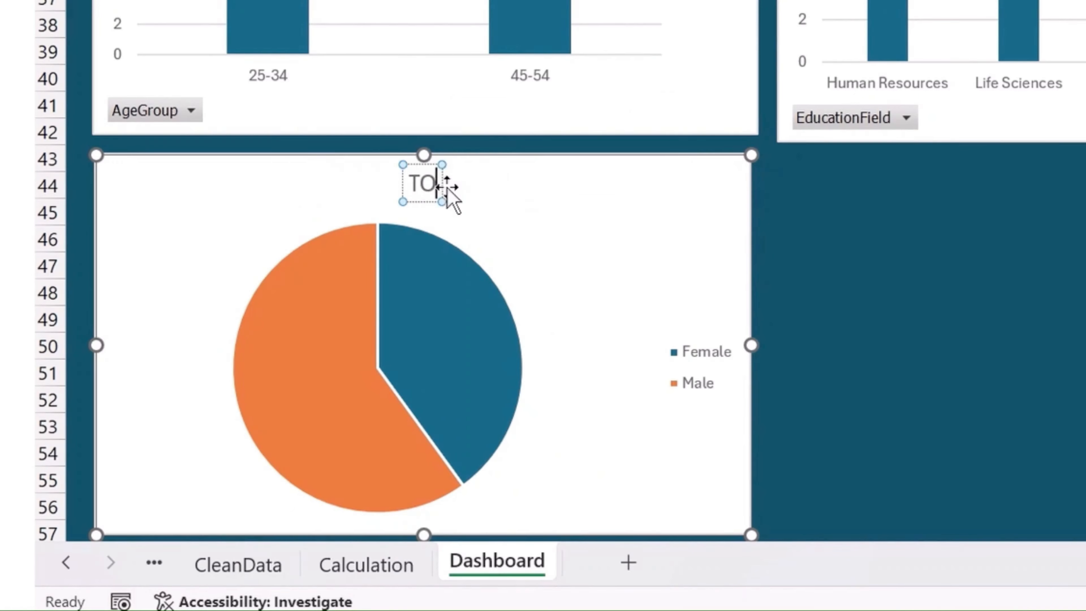
text(TAL EMPLOYEE)
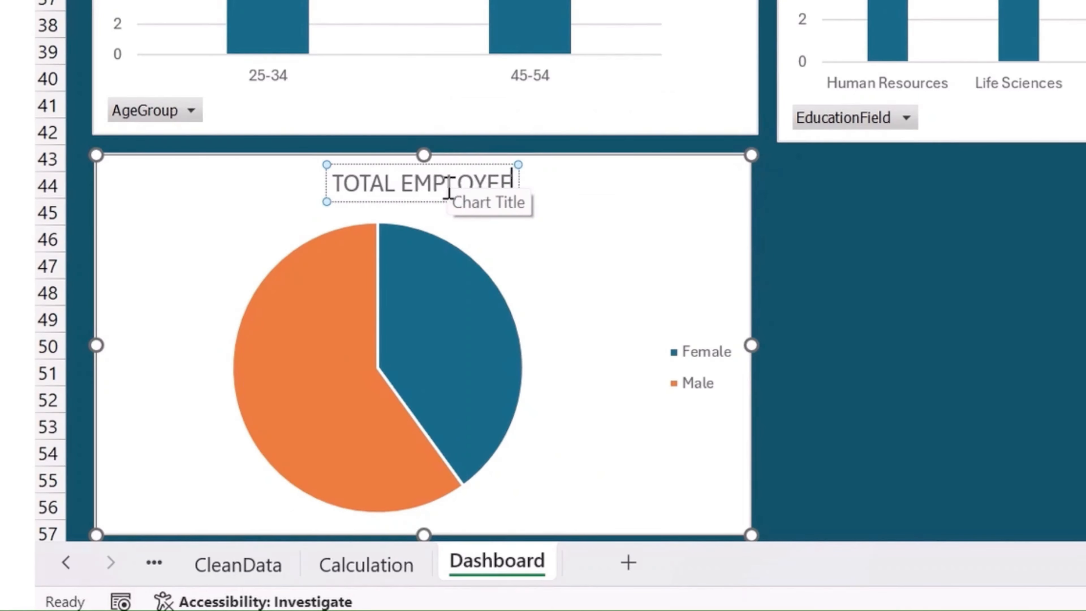
text(S GENE)
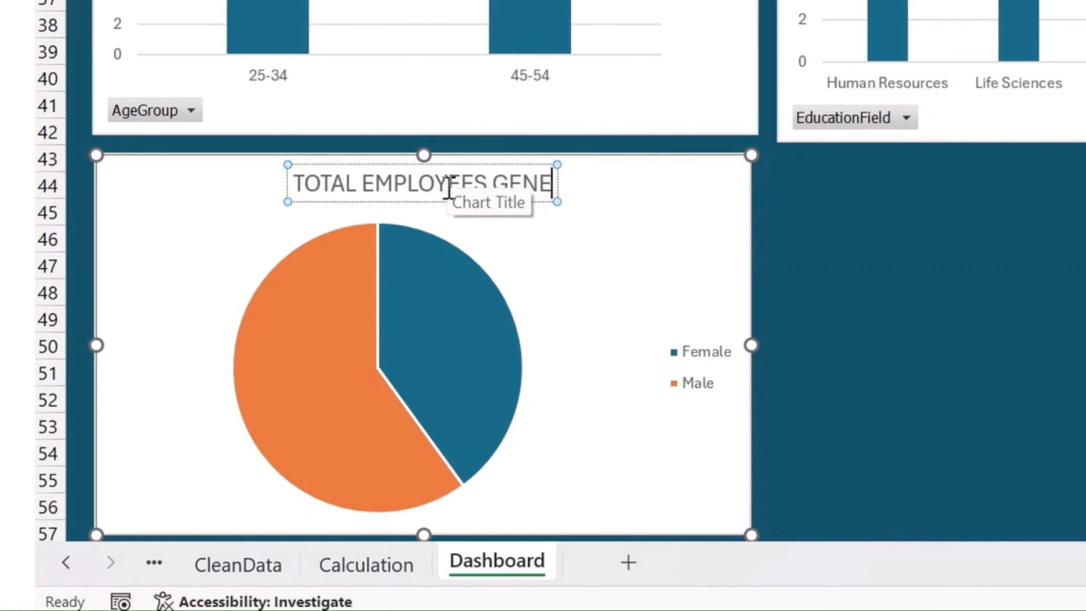
text(DER)
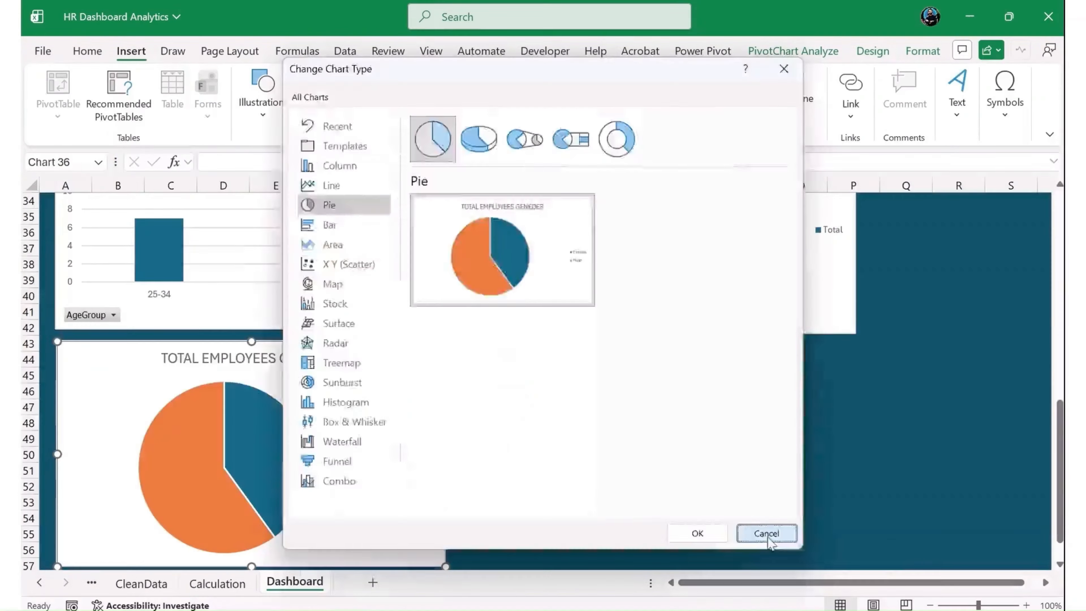
click(768, 531)
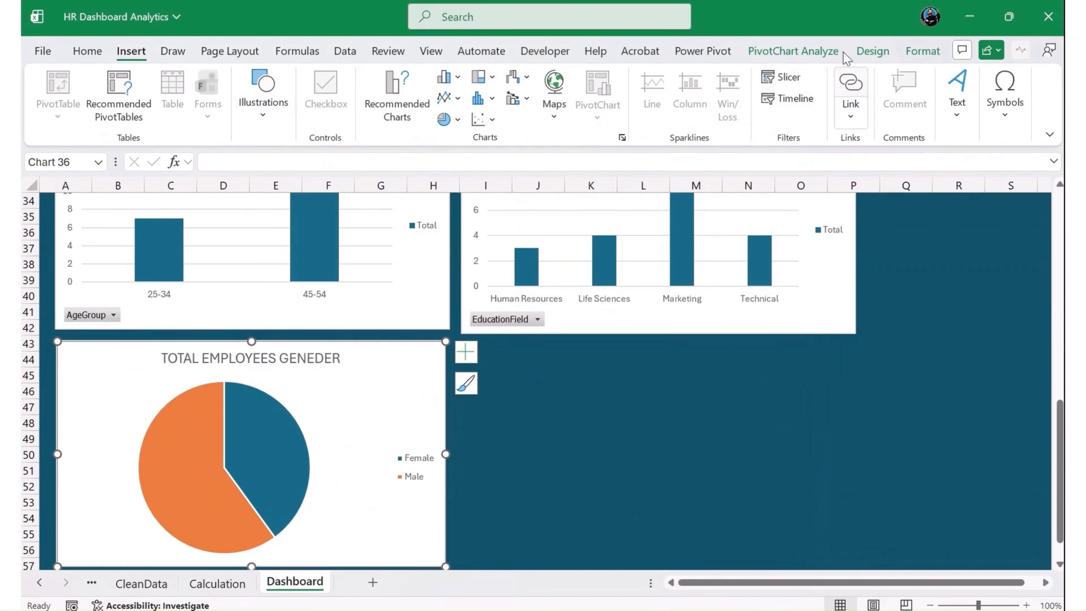
- Change the gender pie chart to a Clustered Column chart
click(829, 51)
click(885, 52)
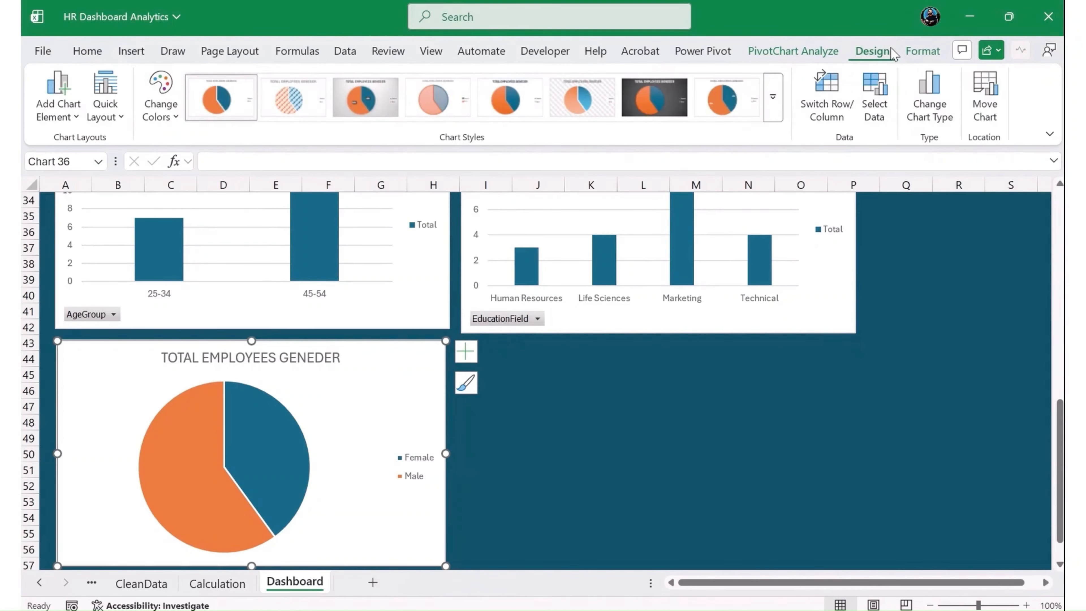
click(929, 107)
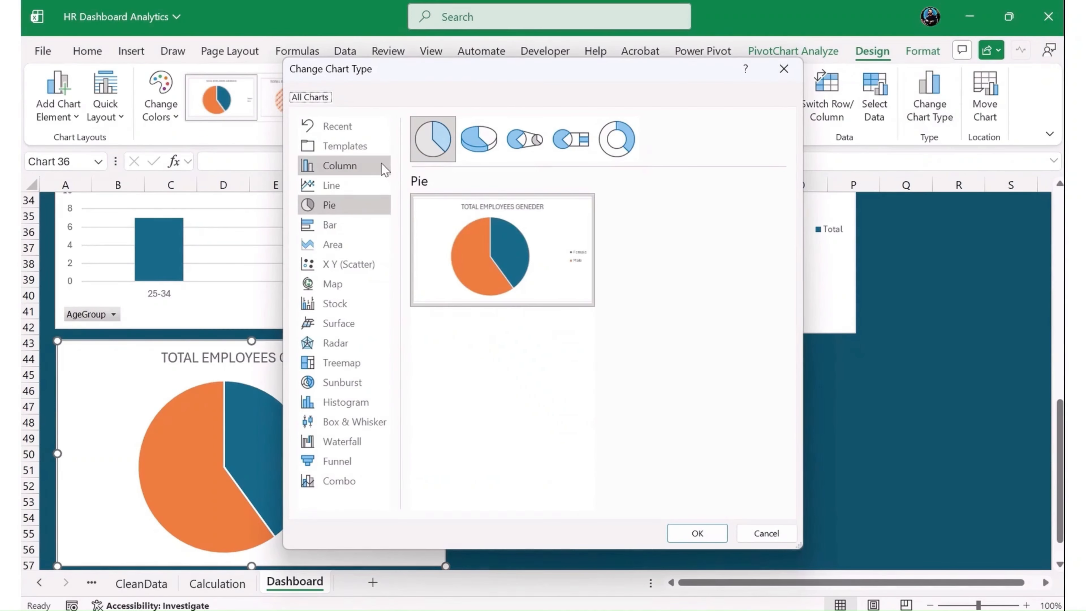
click(370, 166)
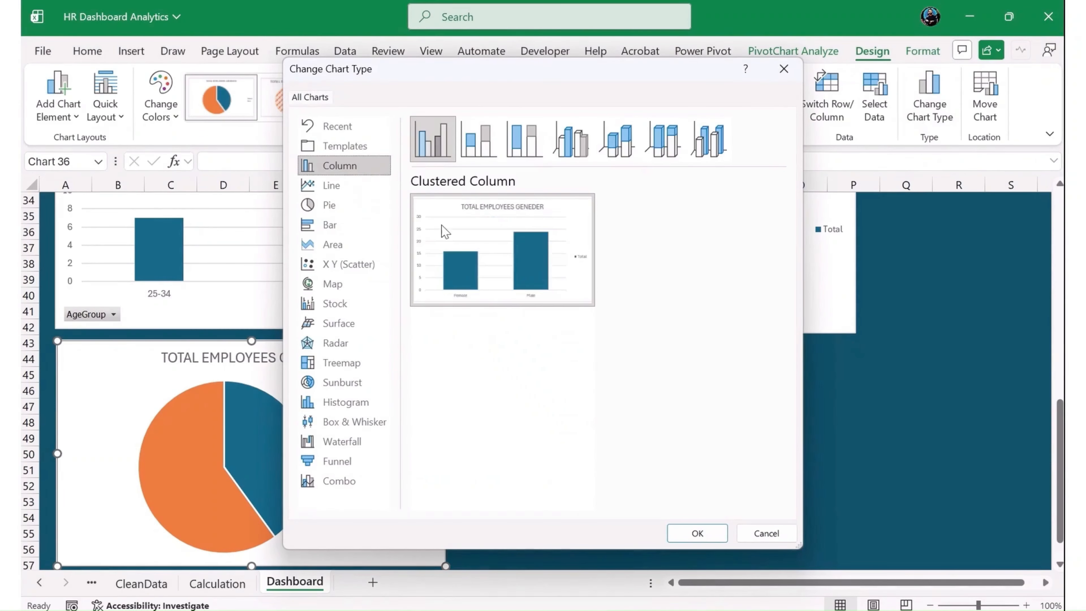
click(697, 532)
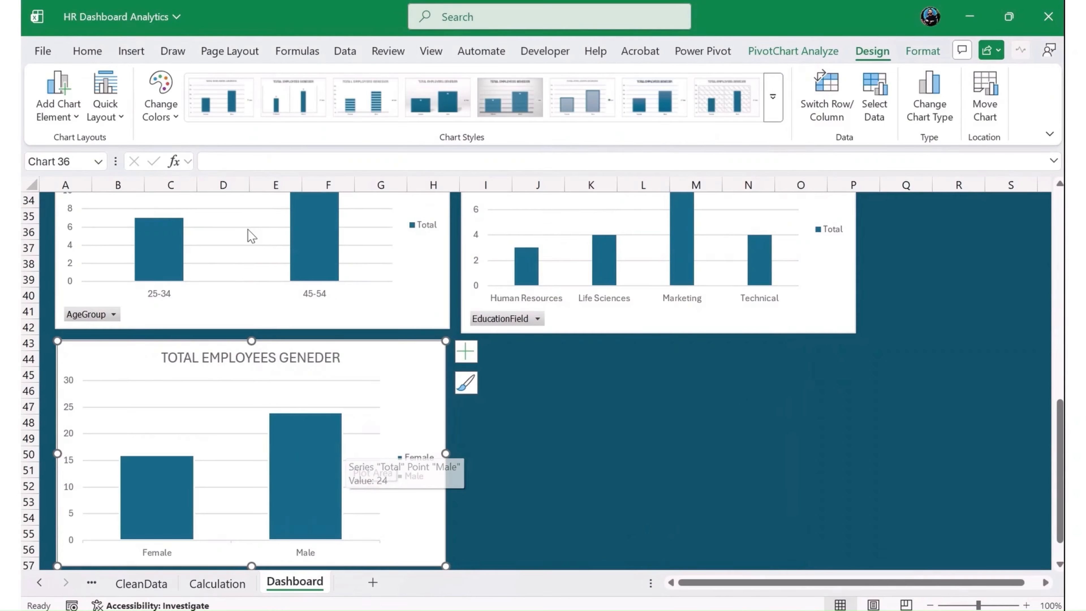
- Insert the solid standing man and woman stock icons, found by searching the icons for MALE and FEMALE
click(135, 54)
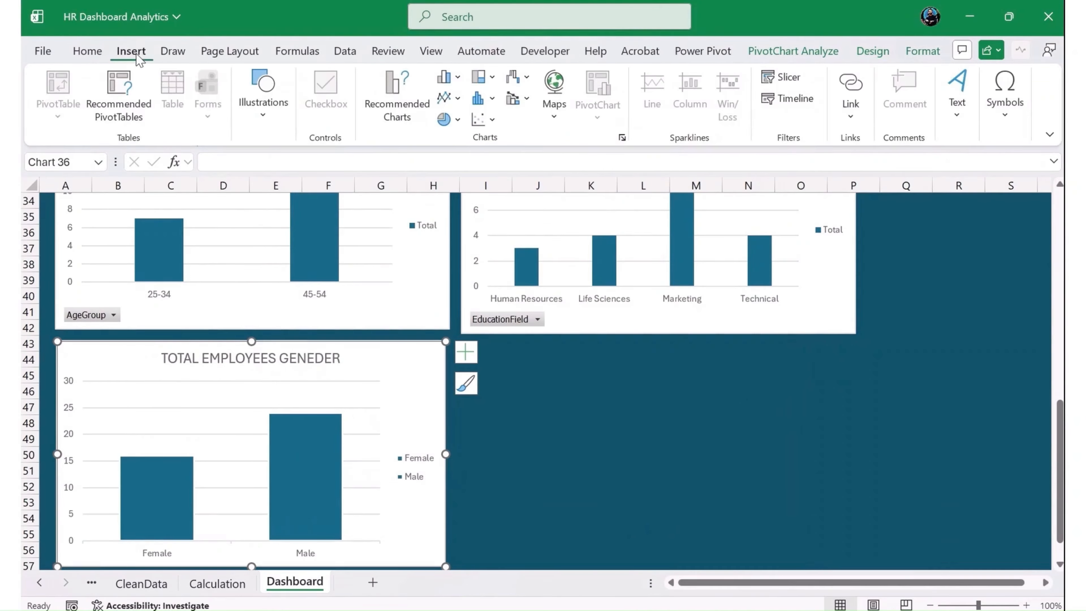
click(264, 113)
click(325, 177)
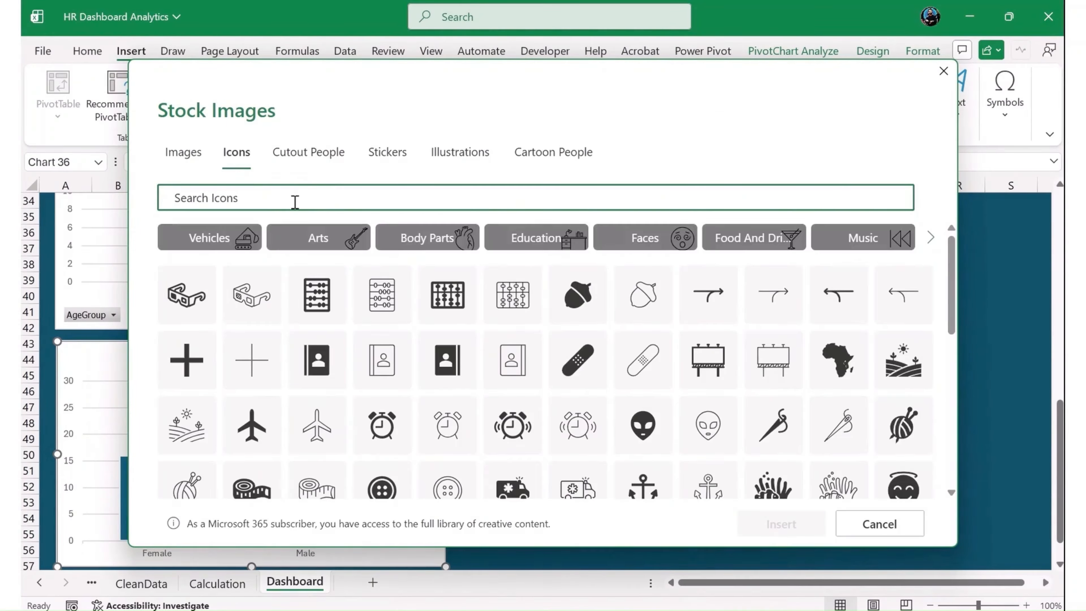
text(MALE)
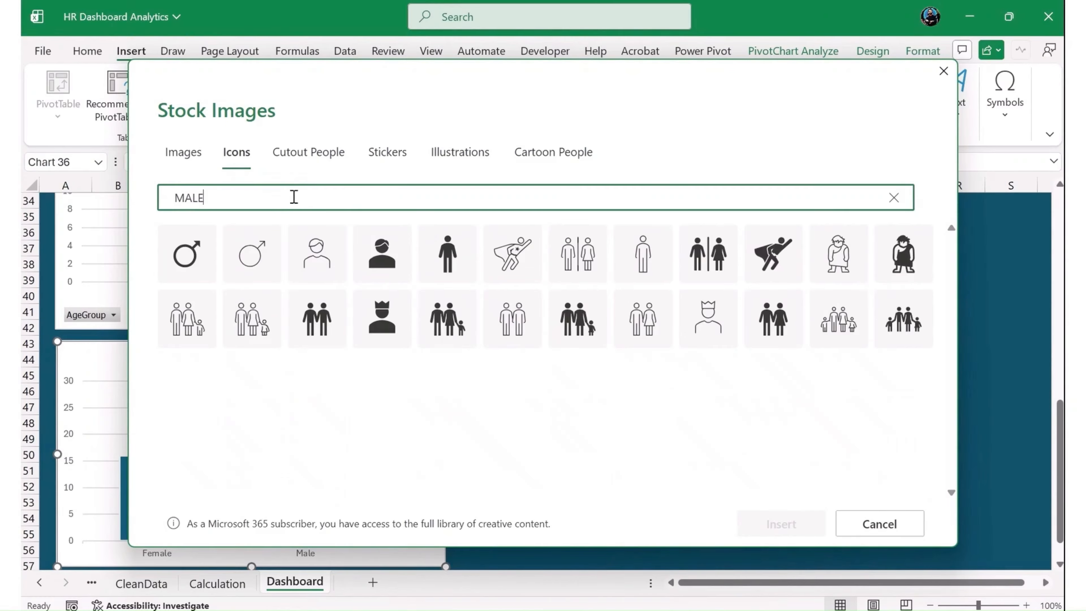
click(446, 263)
click(334, 195)
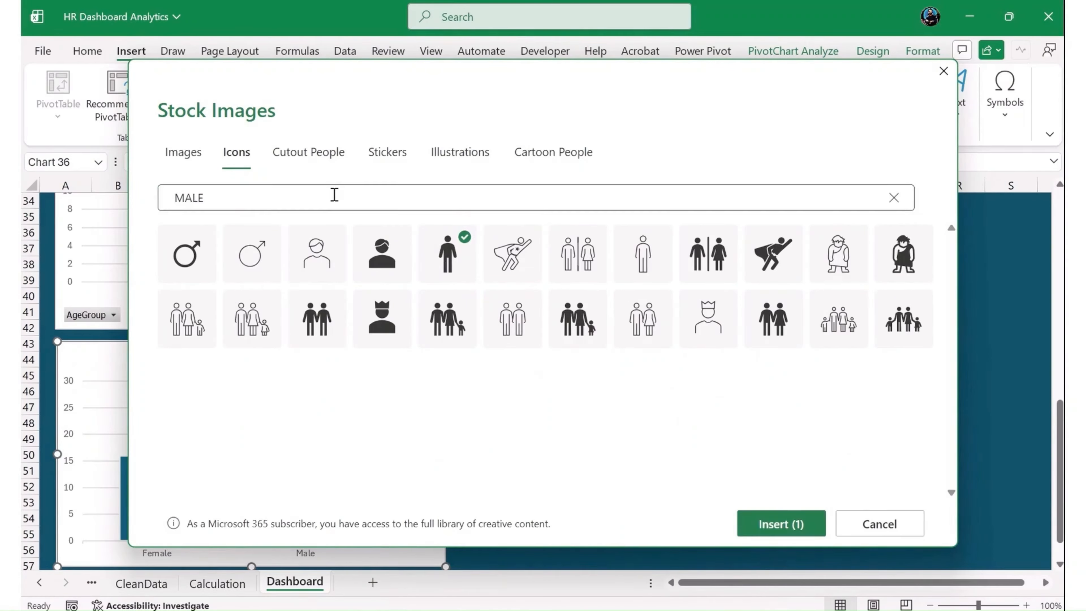
click(218, 194)
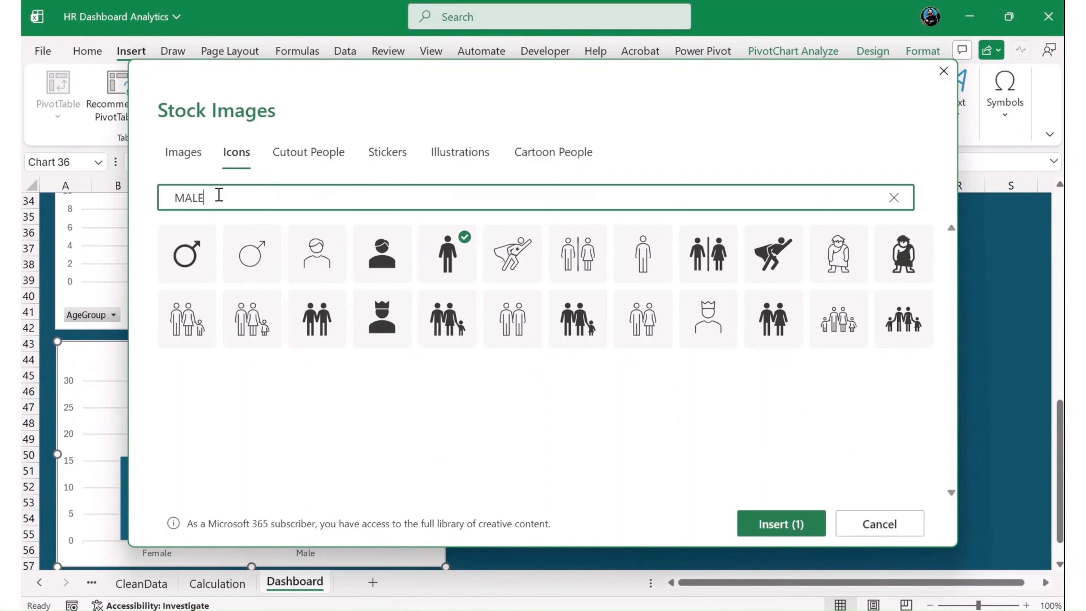
key(ctrl+a)
text(F)
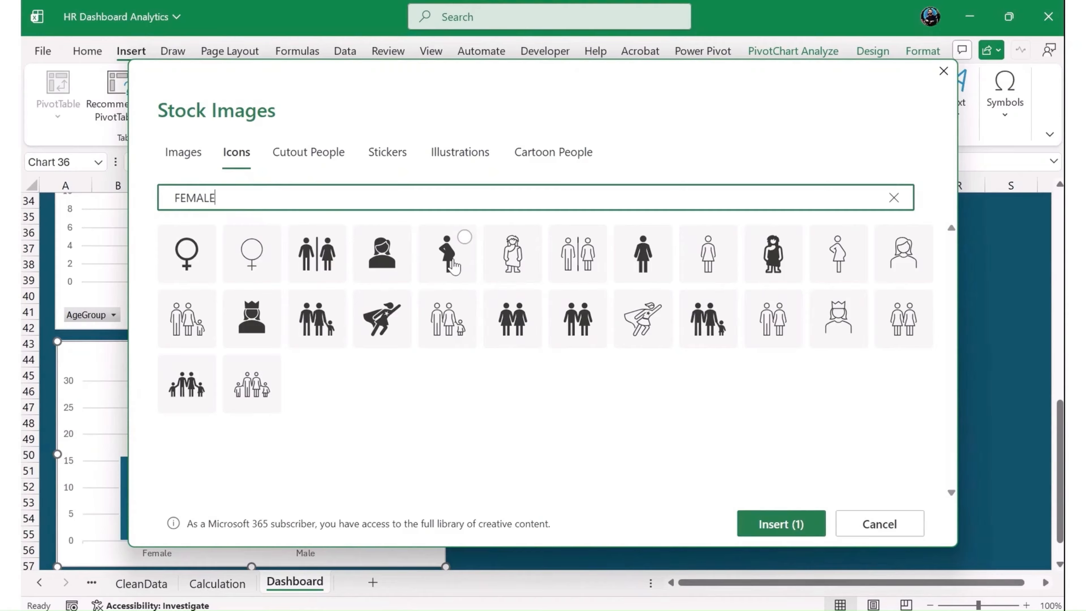
click(650, 265)
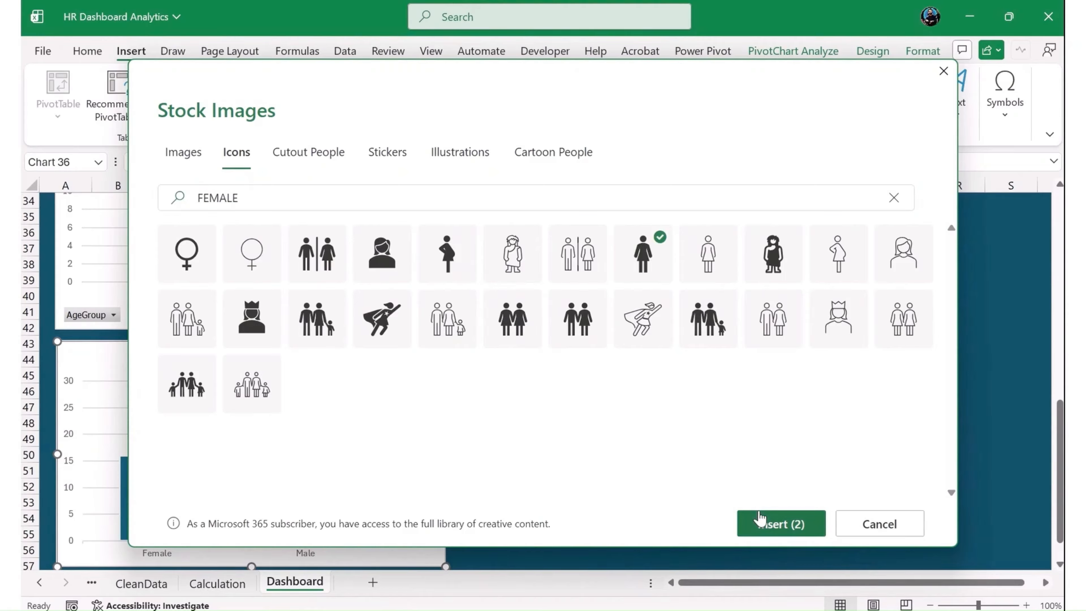
click(770, 523)
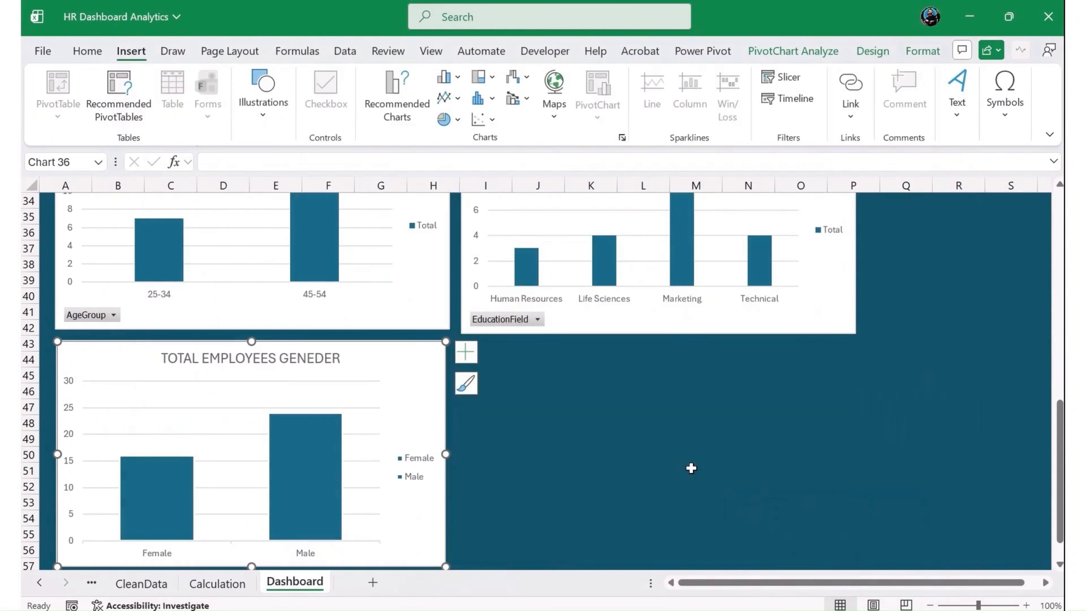
- Move the inserted icons onto the gender chart and replace the Male column's fill with the man icon
drag(137, 380, 433, 387)
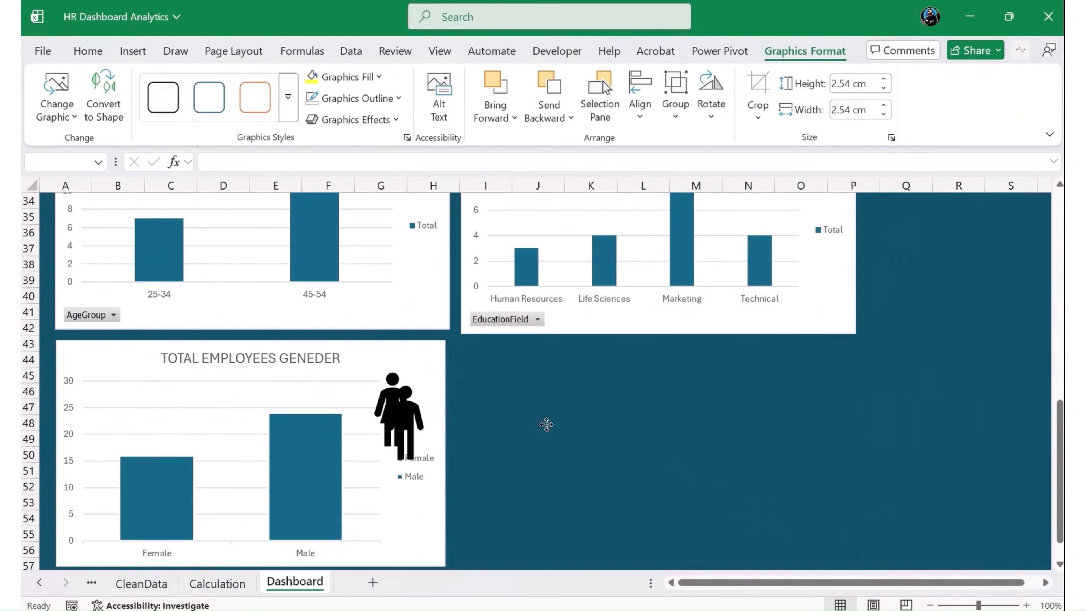
click(504, 412)
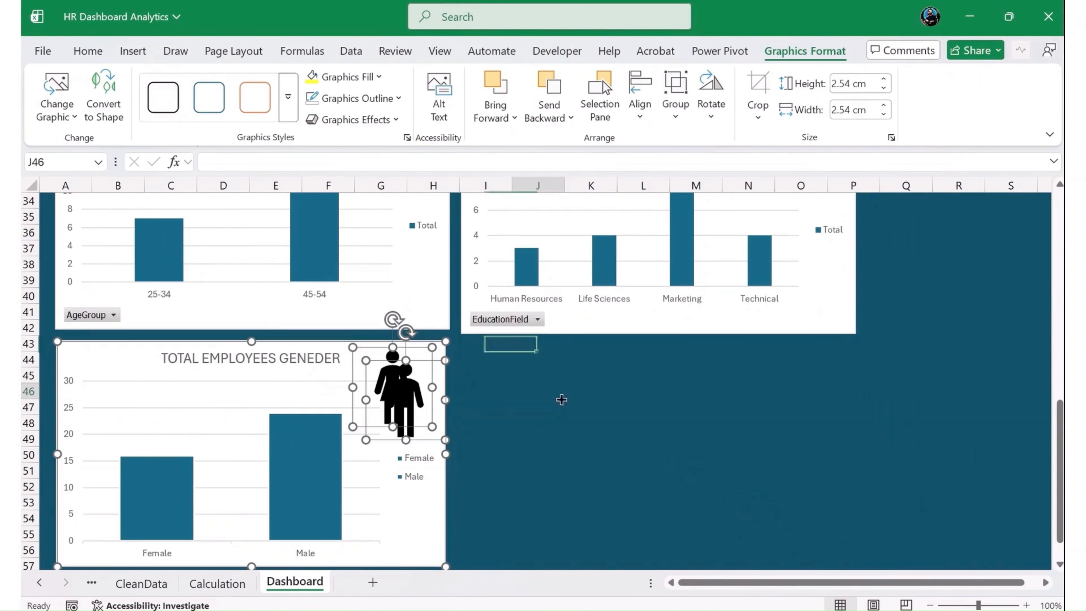
click(419, 400)
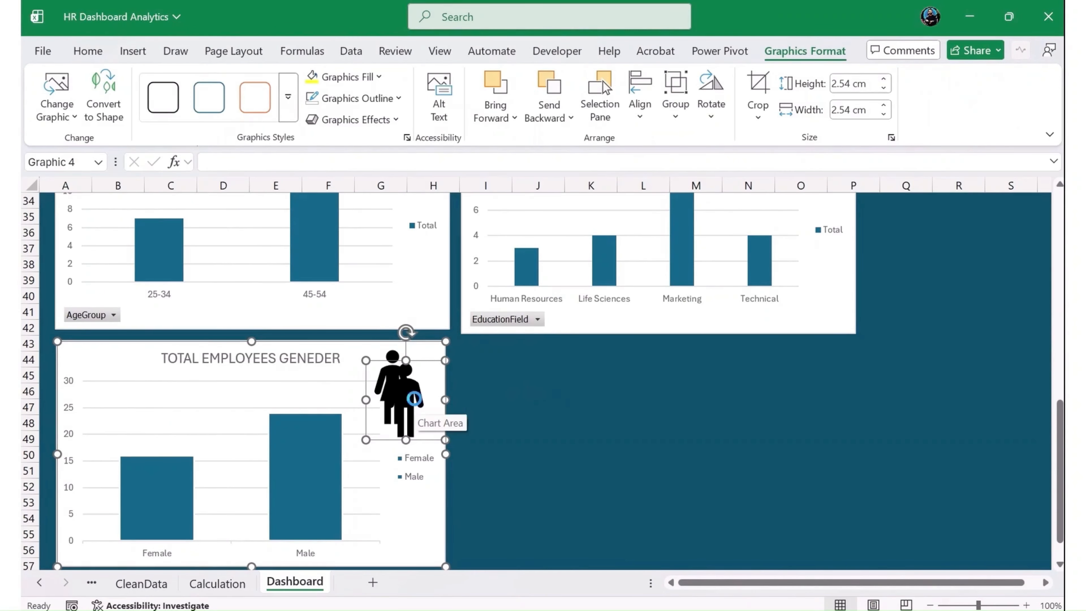
key(ctrl+x)
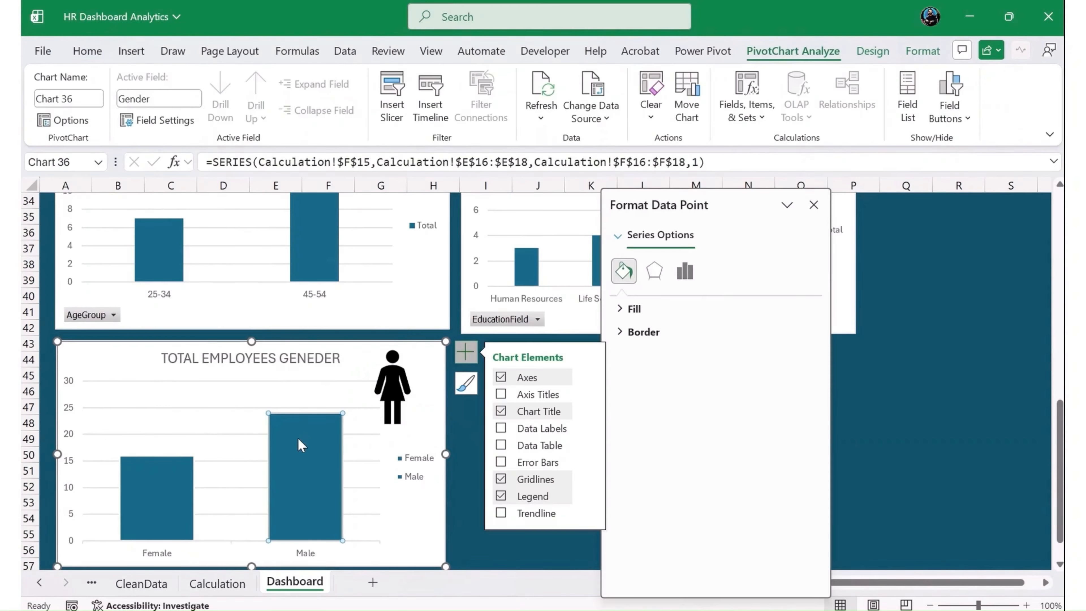
key(ctrl+v)
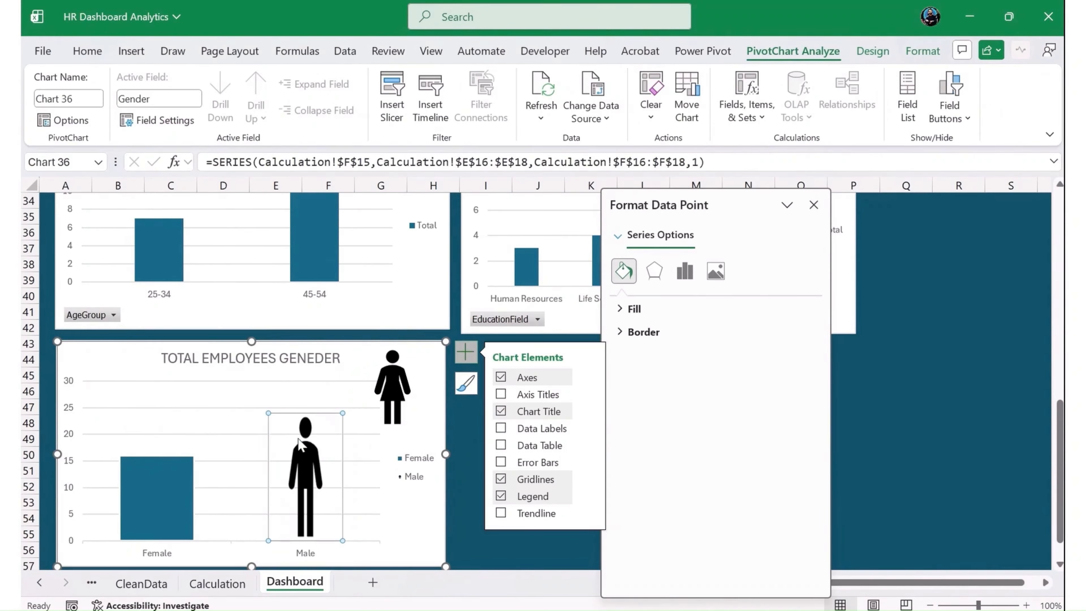
- Cut the woman icon and paste it as the fill of the Female column in the gender chart
click(393, 394)
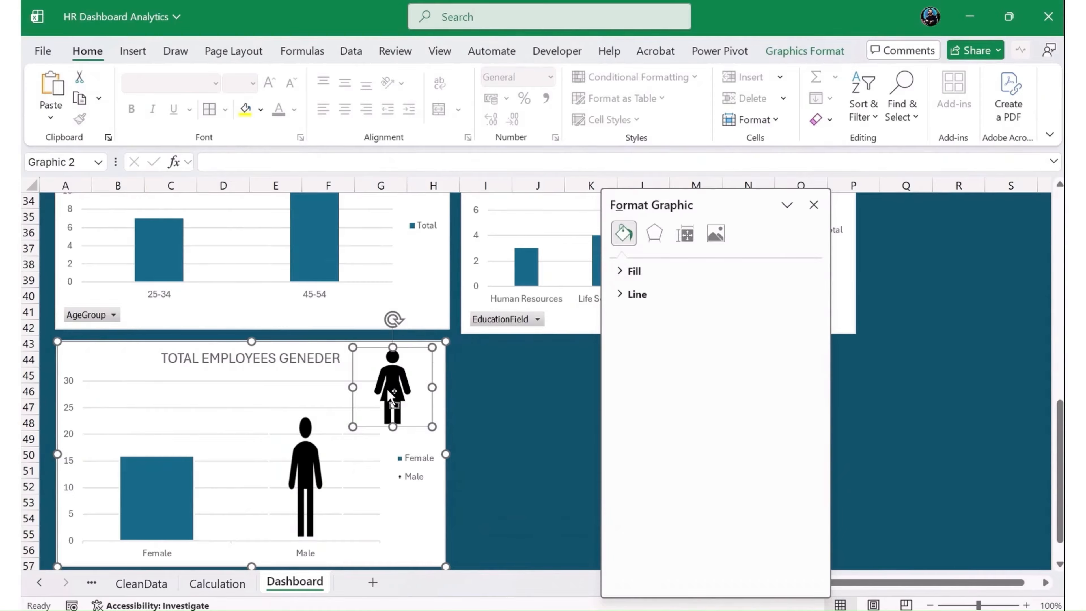
key(ctrl+x)
click(174, 491)
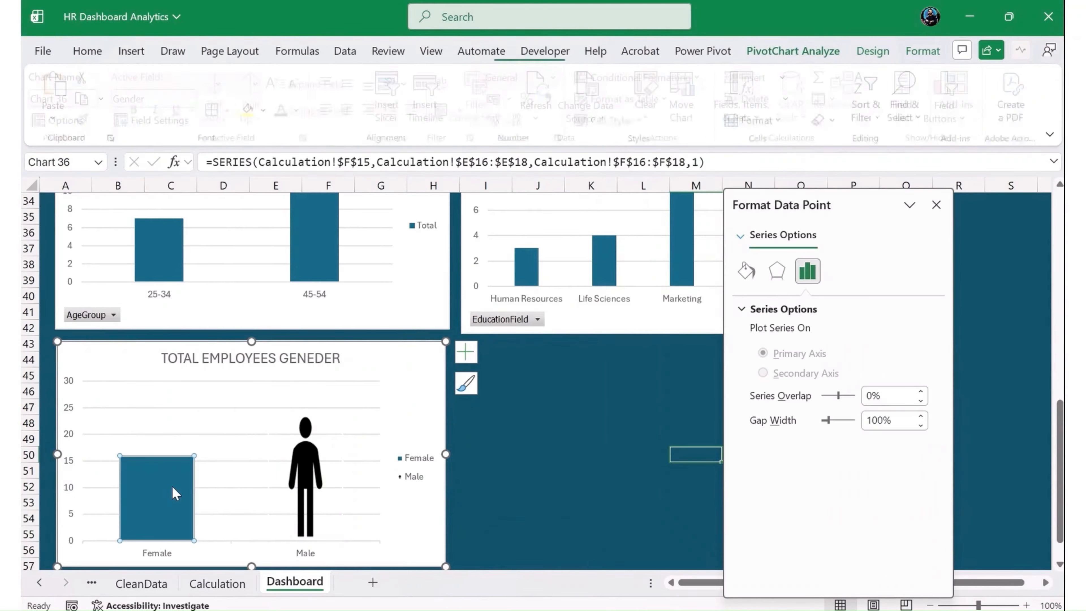
key(ctrl+v)
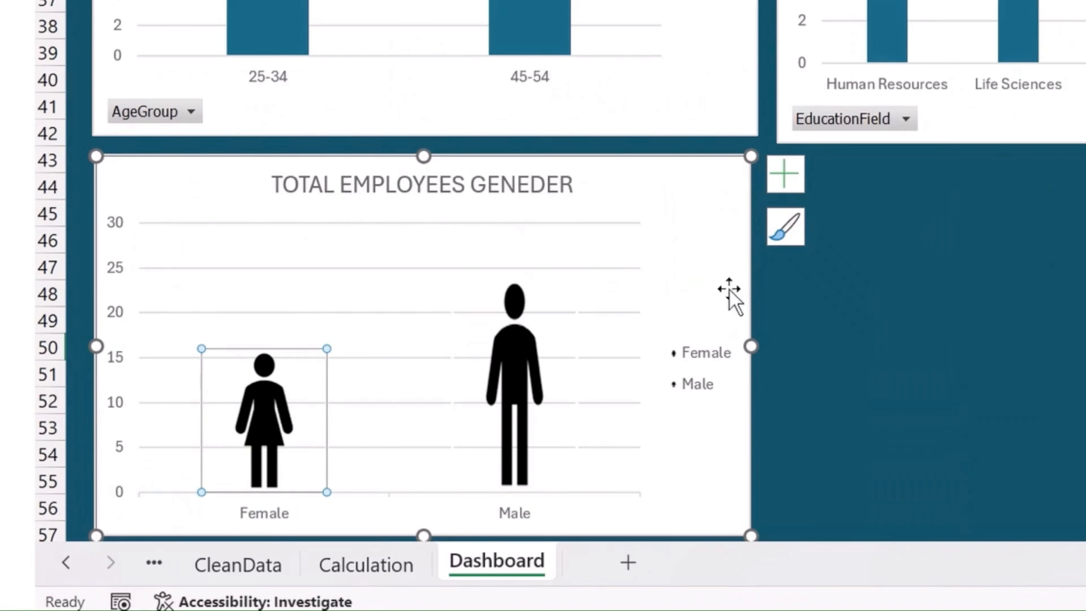
- Switch the gender chart's gridlines from primary major horizontal to primary major vertical
click(785, 174)
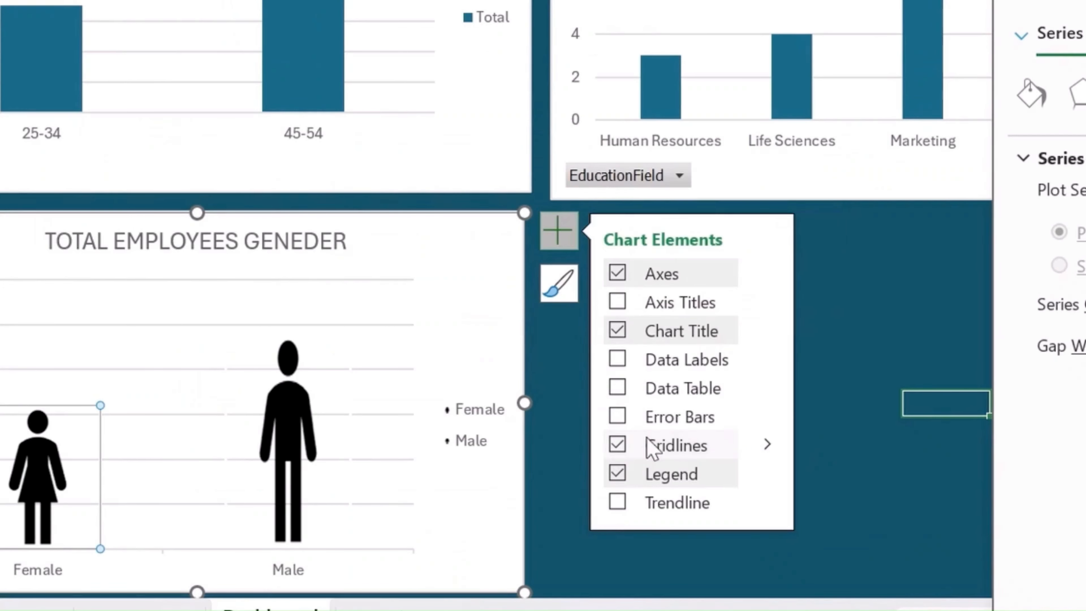
click(761, 454)
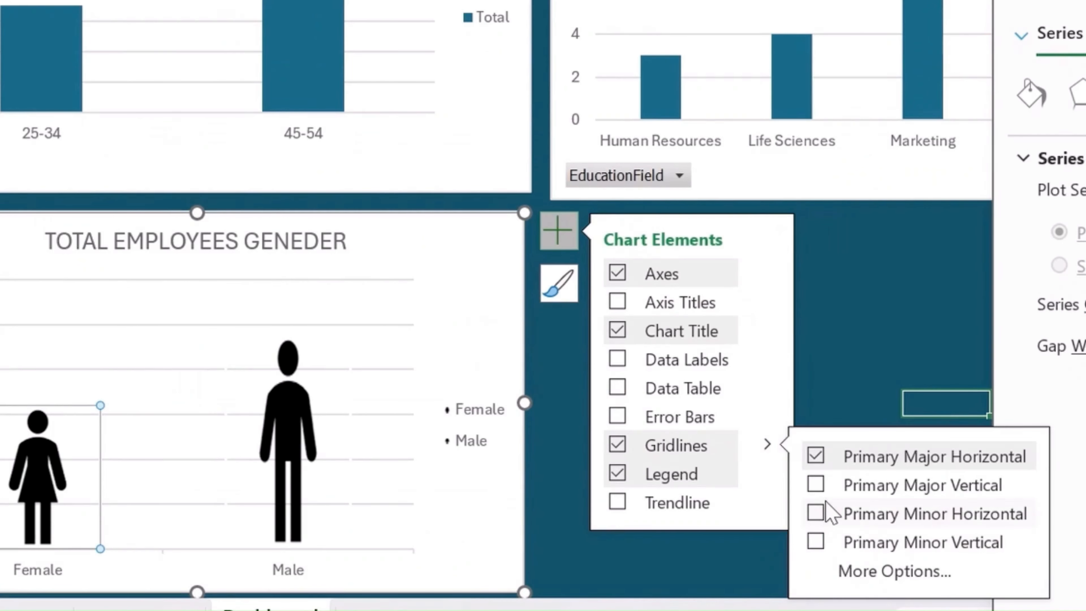
click(816, 485)
click(816, 456)
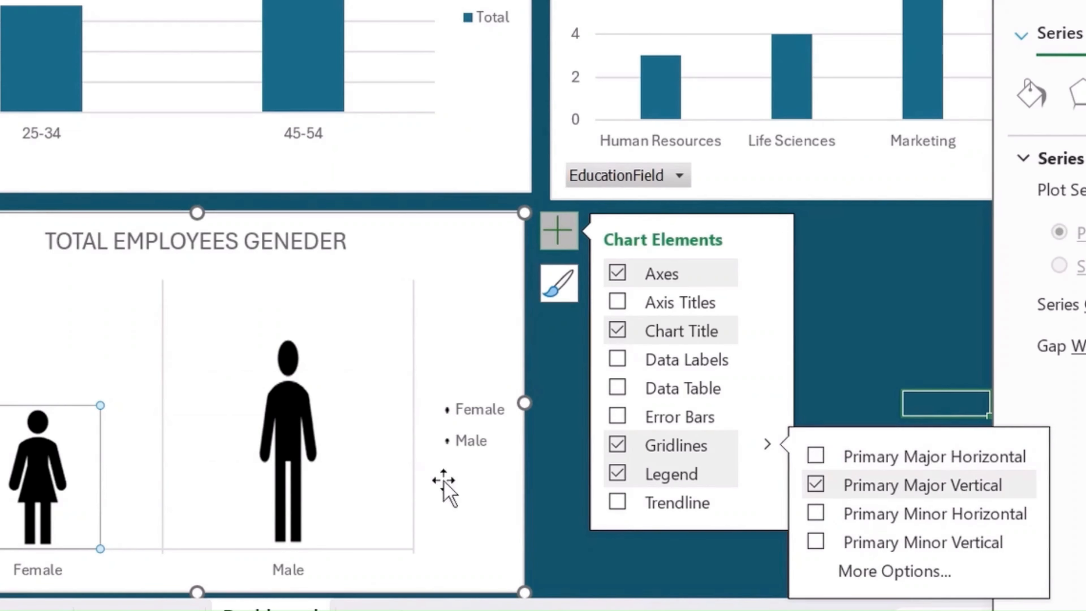
- Delete the gender chart's legend and add data labels to its columns
click(468, 442)
key(Delete)
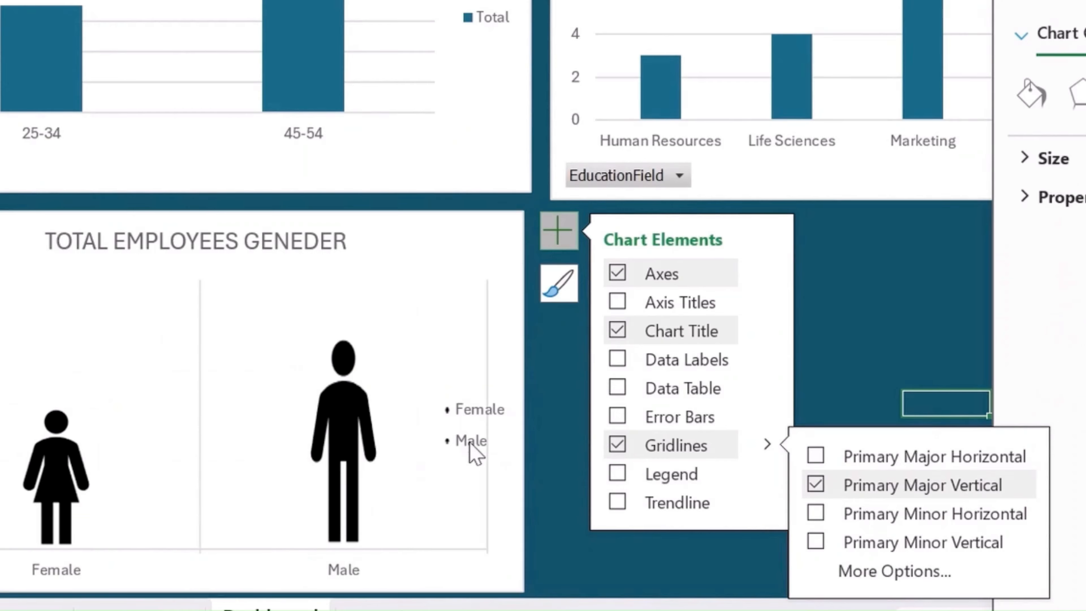
click(617, 363)
click(175, 242)
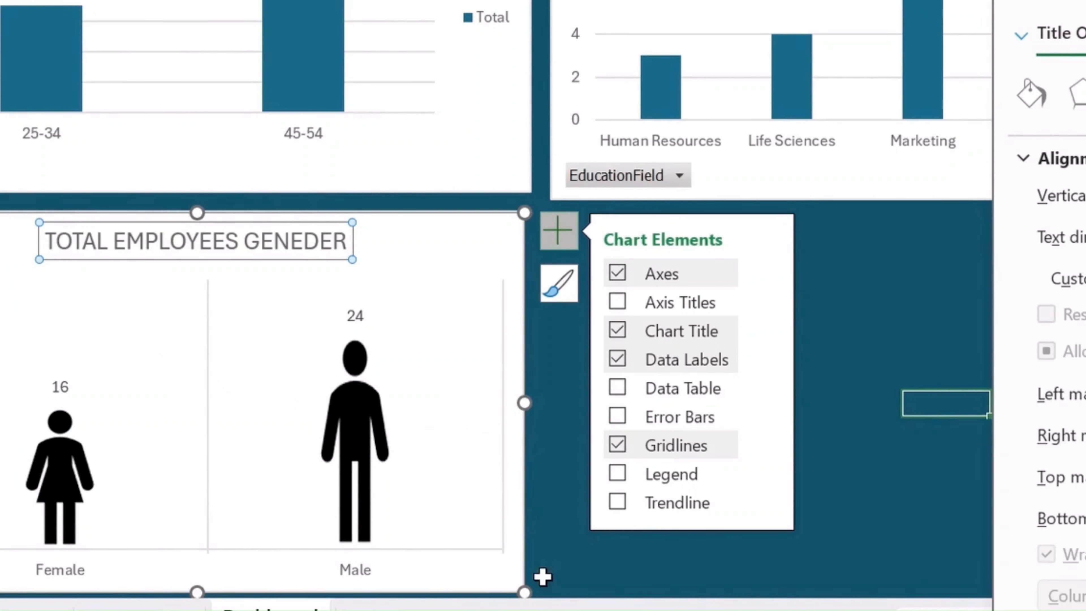
- Move the gender chart up beneath the Total Employees card, shifting the bold-titled Department Attrition chart out of its place
click(527, 586)
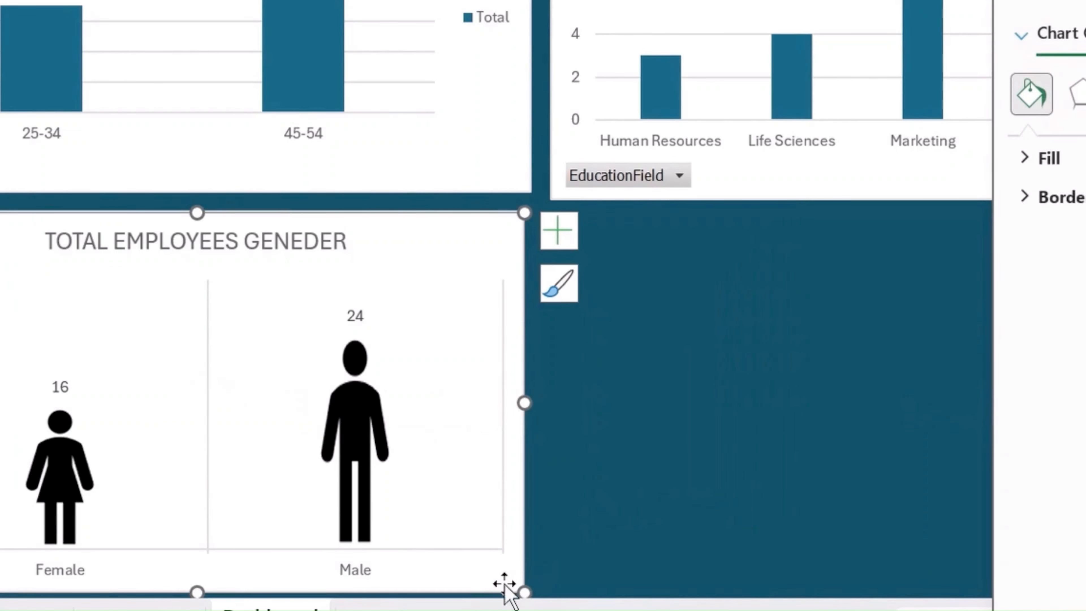
drag(504, 586, 523, 264)
scroll(506, 414, up, 5)
scroll(506, 415, up, 1)
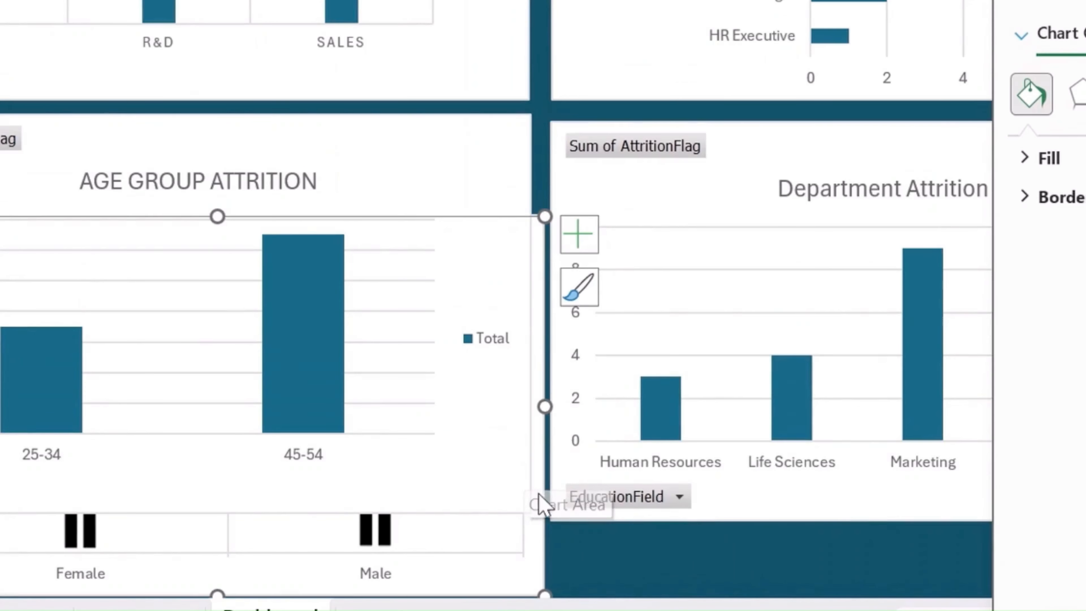
drag(538, 493, 555, 235)
scroll(500, 402, up, 3)
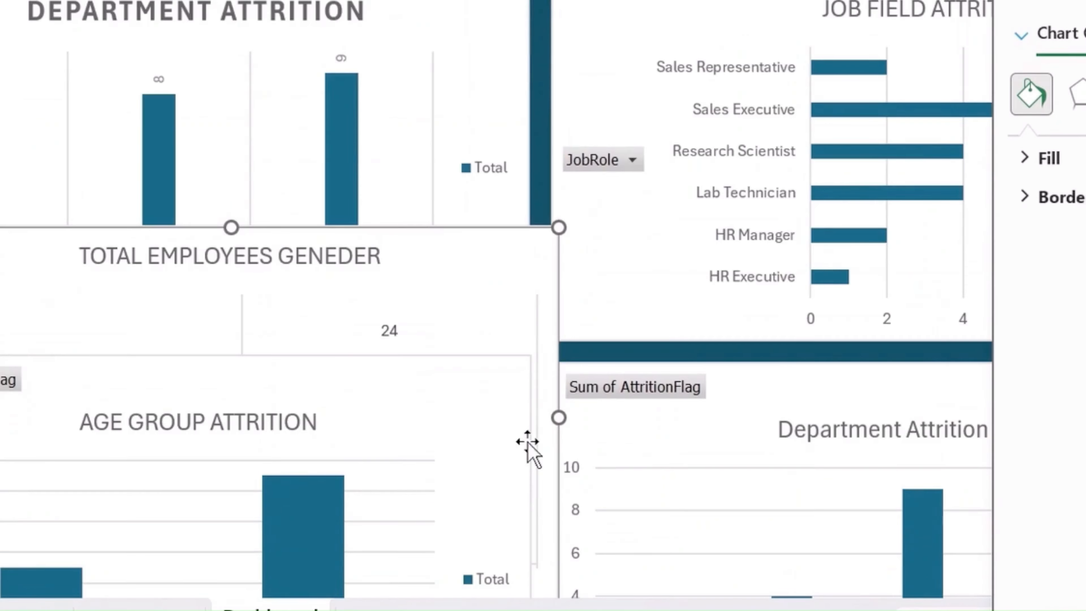
click(506, 28)
drag(505, 28, 979, 254)
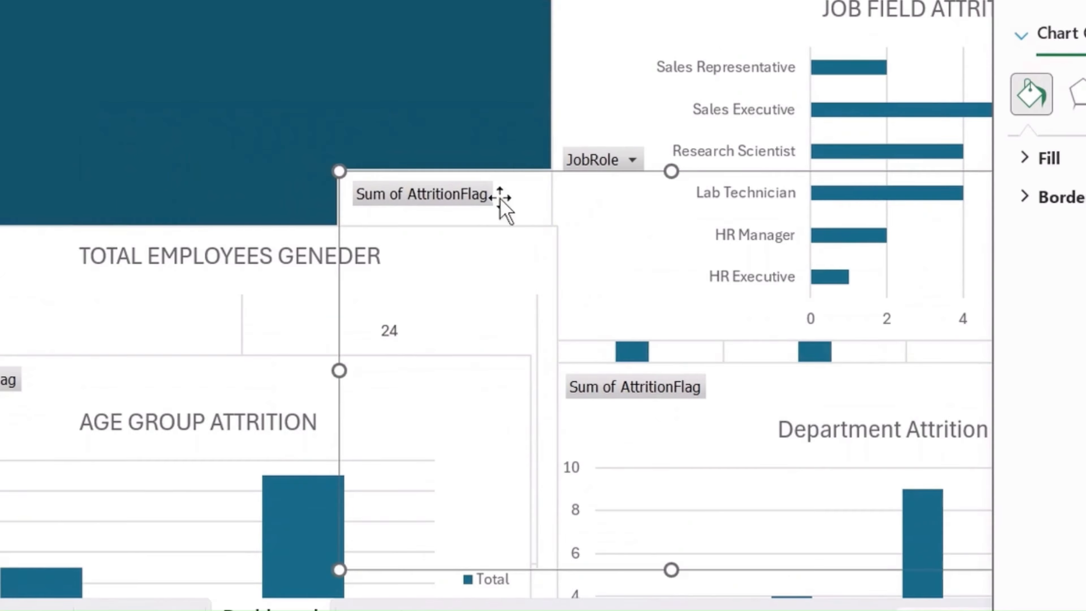
click(20, 260)
scroll(26, 262, up, 2)
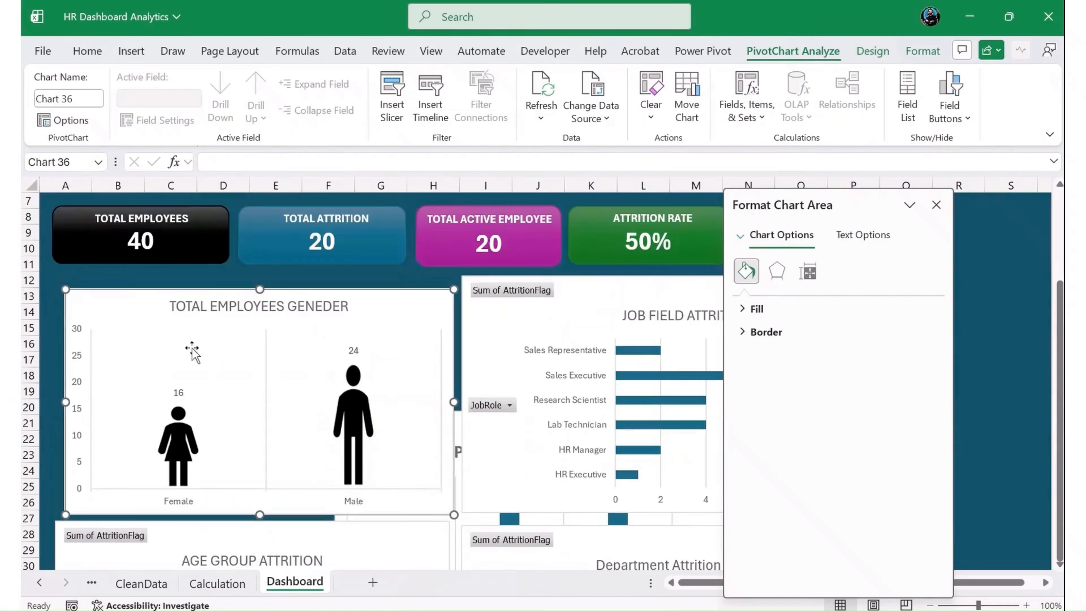
drag(429, 302, 419, 282)
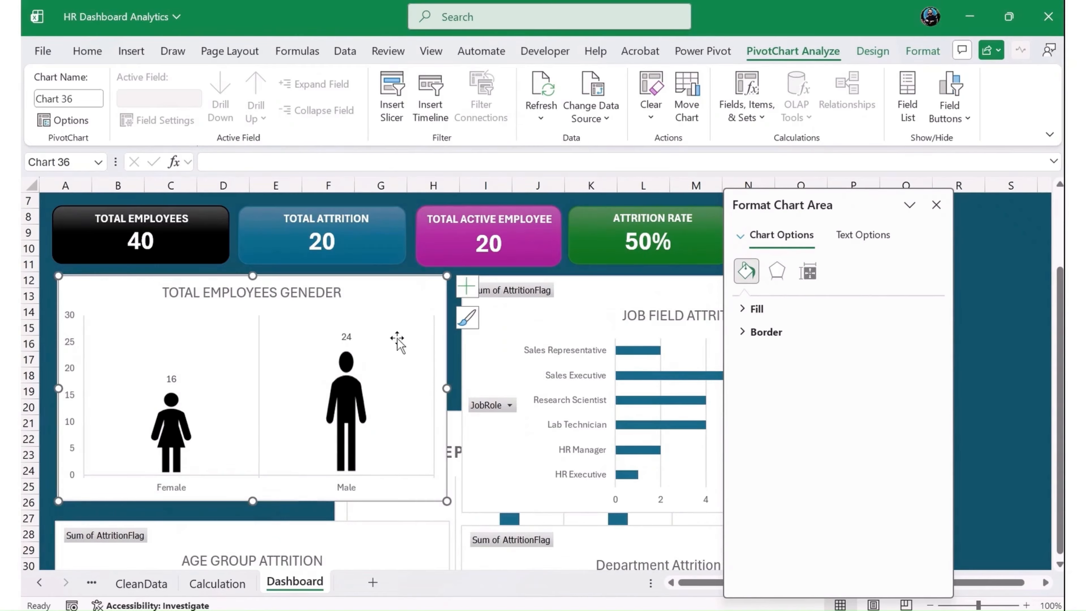
- Make the gender chart's title and its Female and Male axis labels bold
click(280, 300)
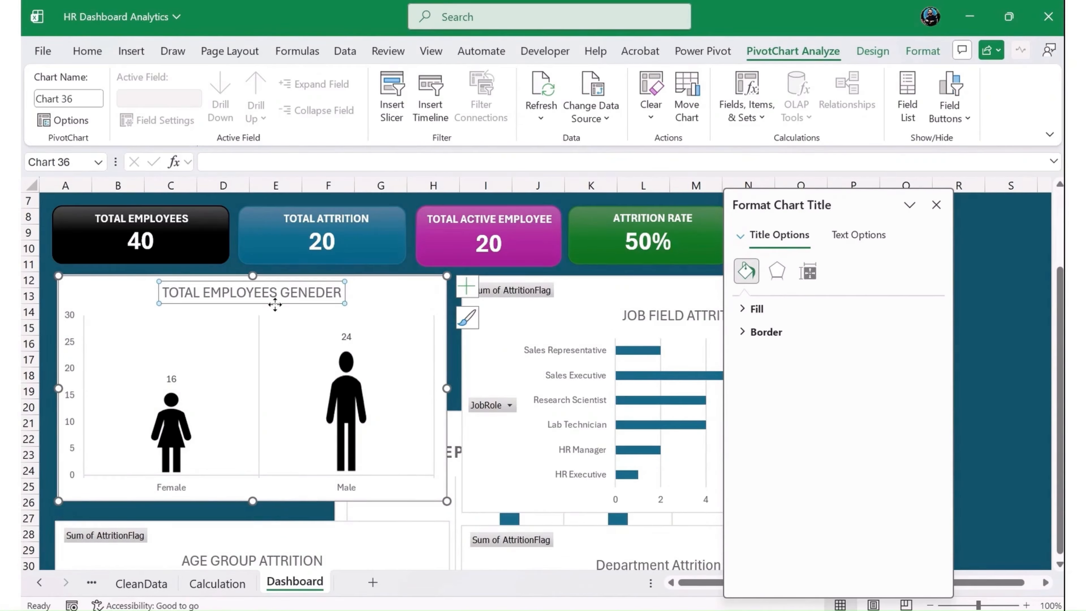
key(ctrl+b)
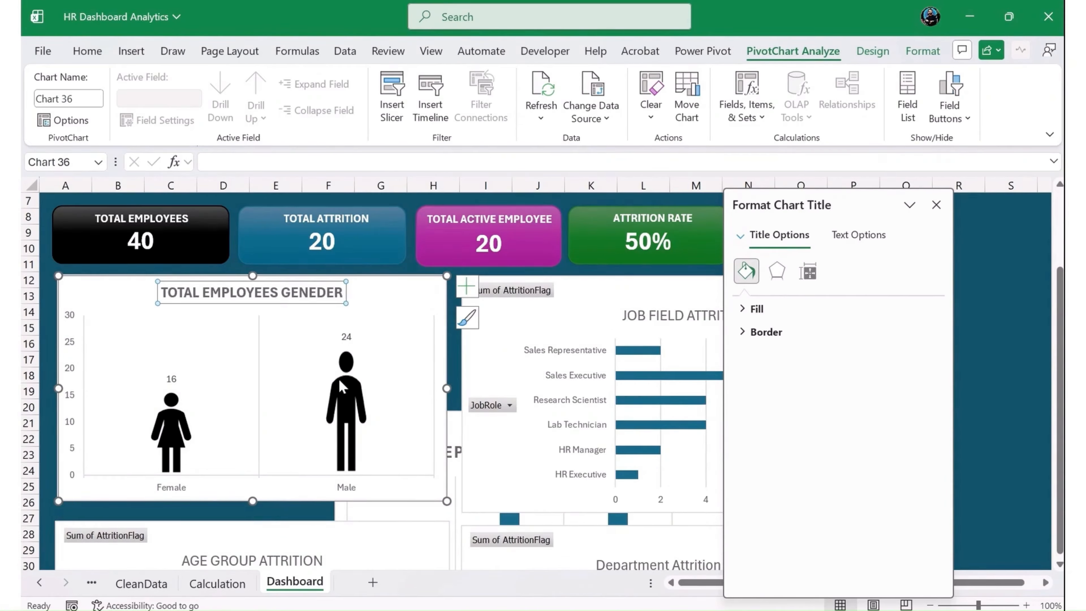
click(172, 487)
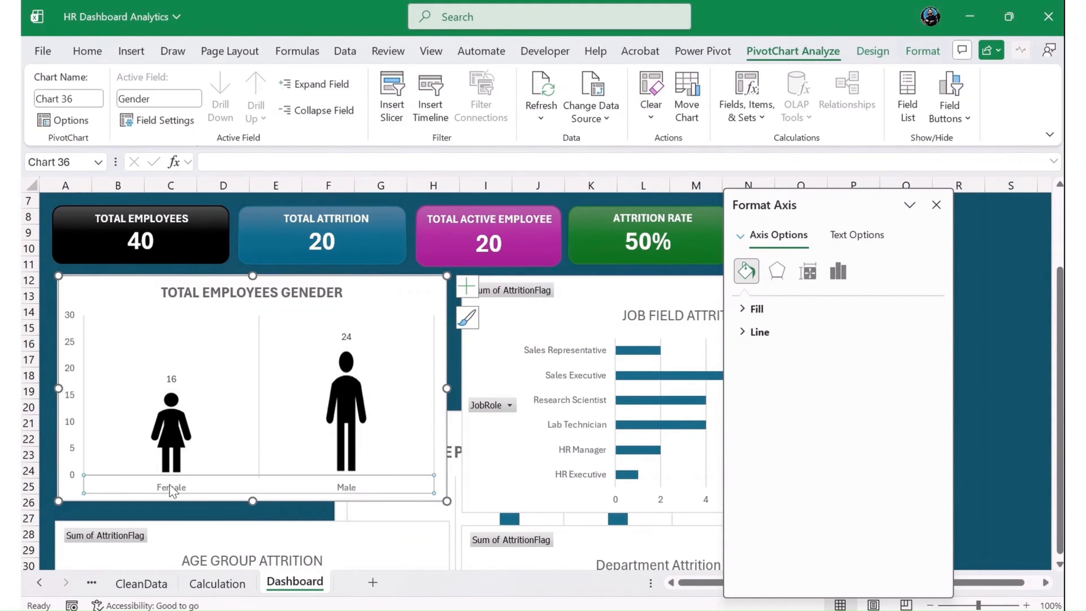
key(ctrl+b)
- Delete the vertical value axis from the gender chart
click(76, 321)
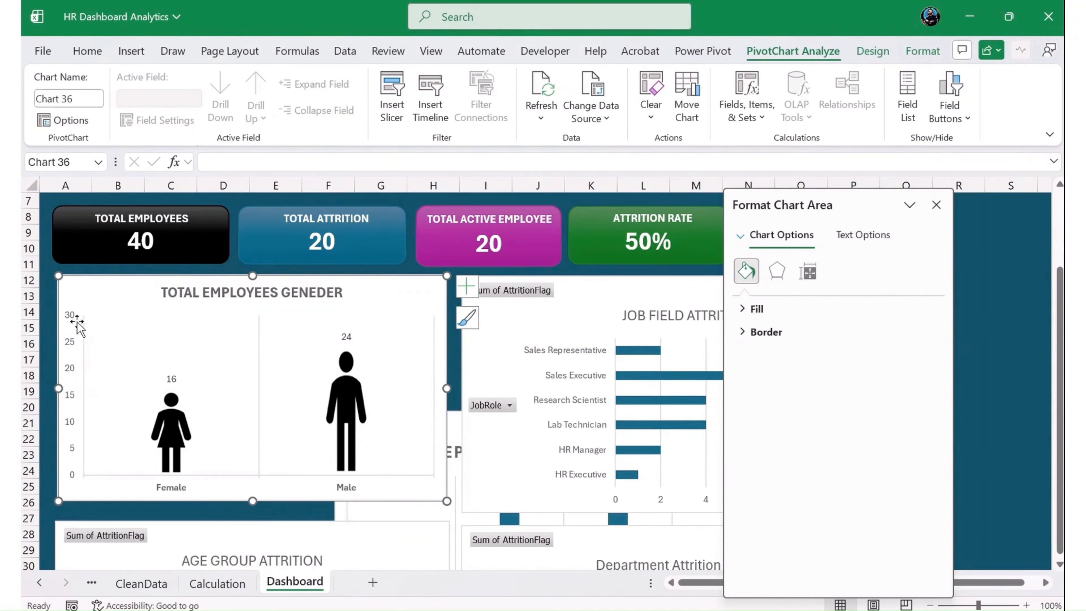
click(71, 317)
key(Delete)
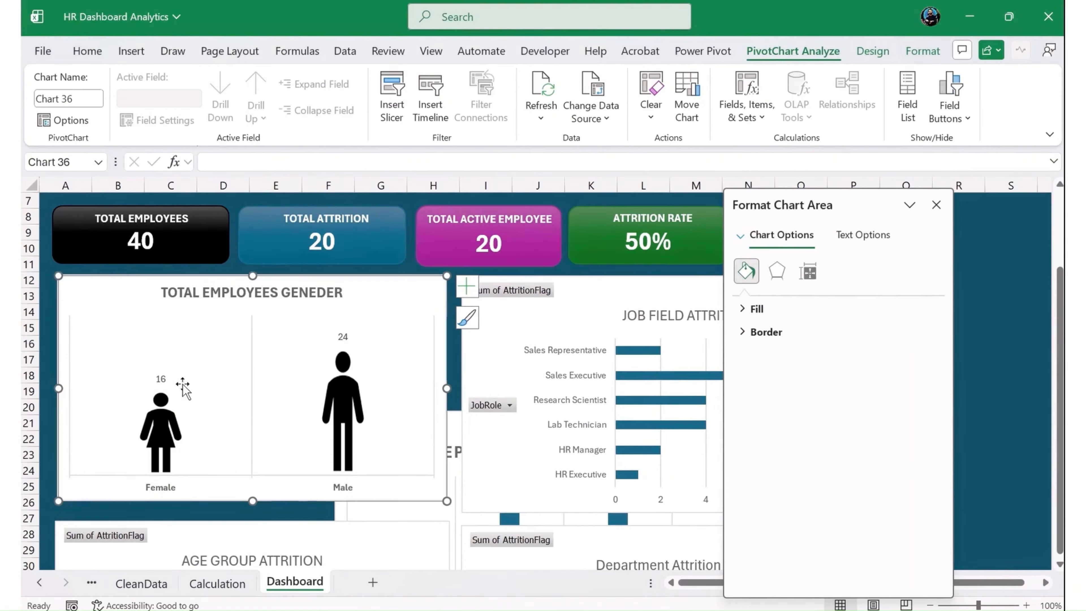
- Set the gender chart's series gap width to 36% and narrow the chart to end around column F
right_click(188, 440)
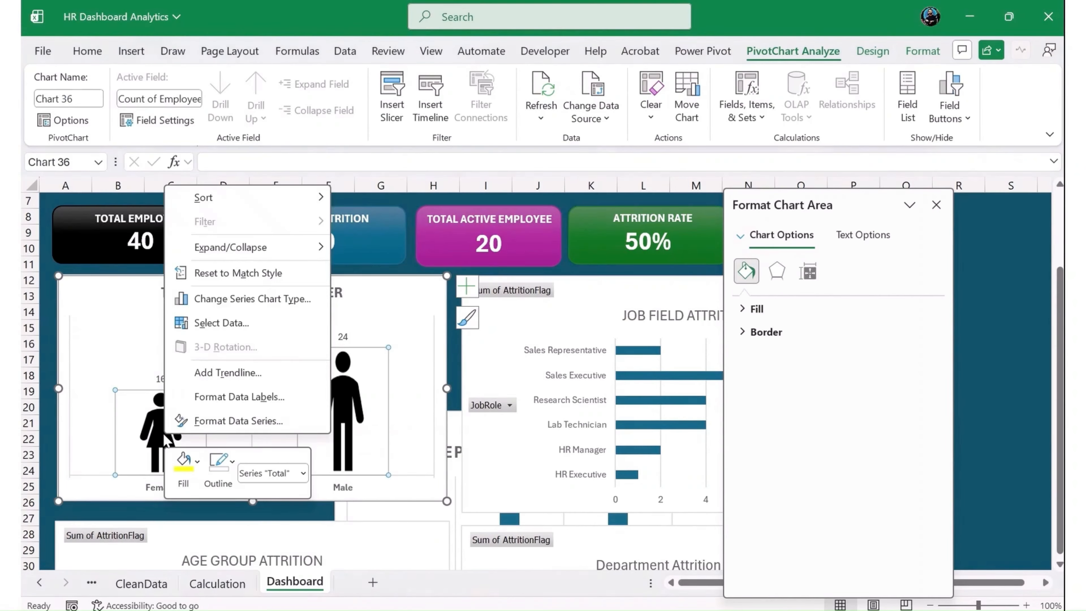
click(238, 417)
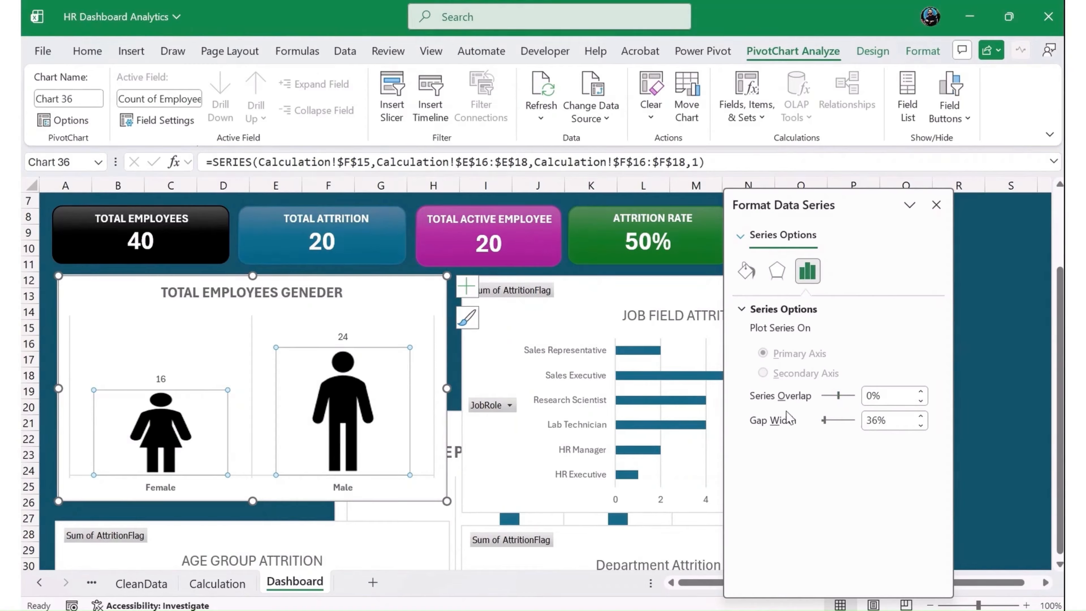
drag(446, 388, 346, 390)
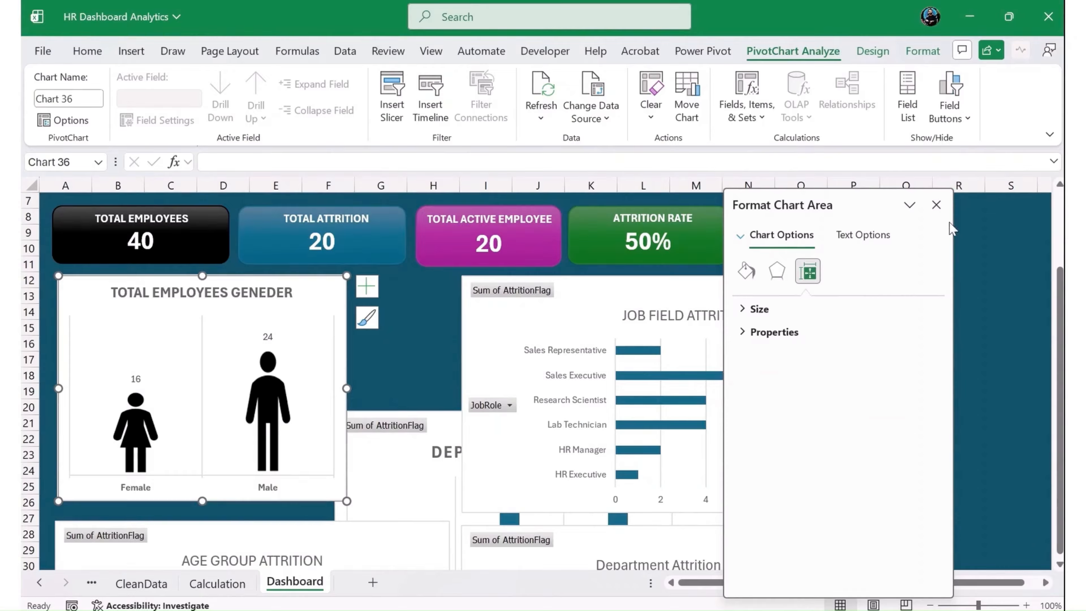
click(936, 205)
click(953, 350)
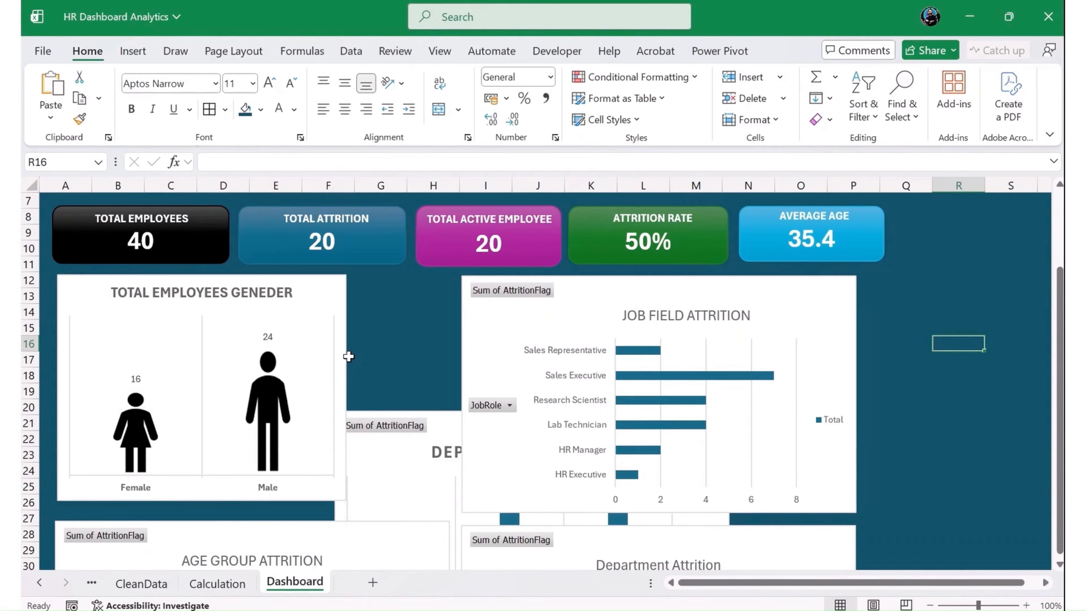
- Move the Job Field Attrition chart across to column M and the education-field attrition chart to start near cell H30
drag(482, 325, 696, 372)
scroll(550, 425, down, 2)
scroll(582, 406, down, 4)
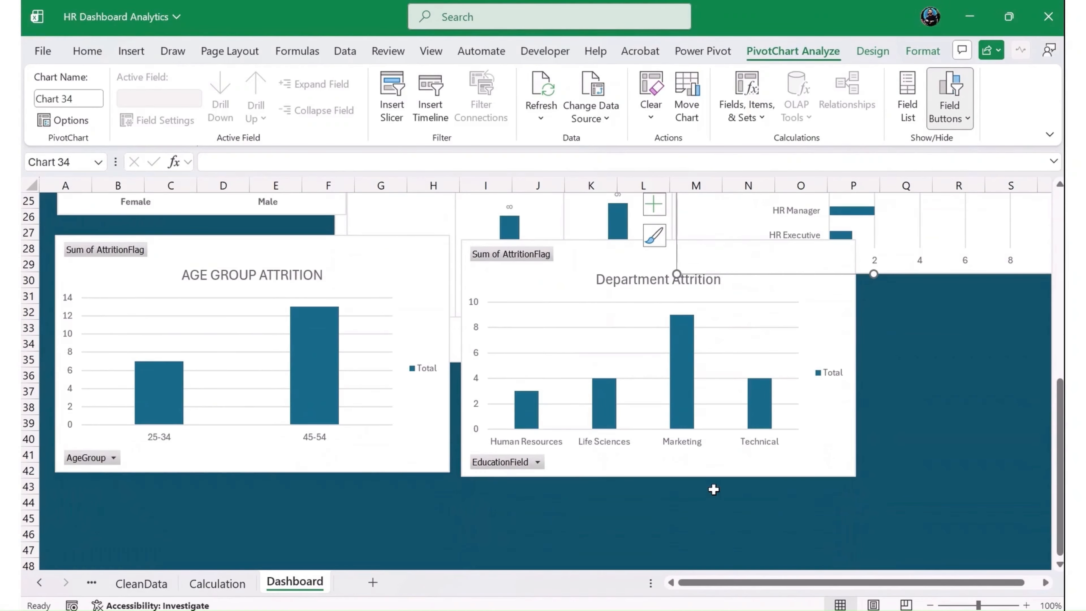
drag(760, 470, 710, 515)
scroll(589, 452, up, 3)
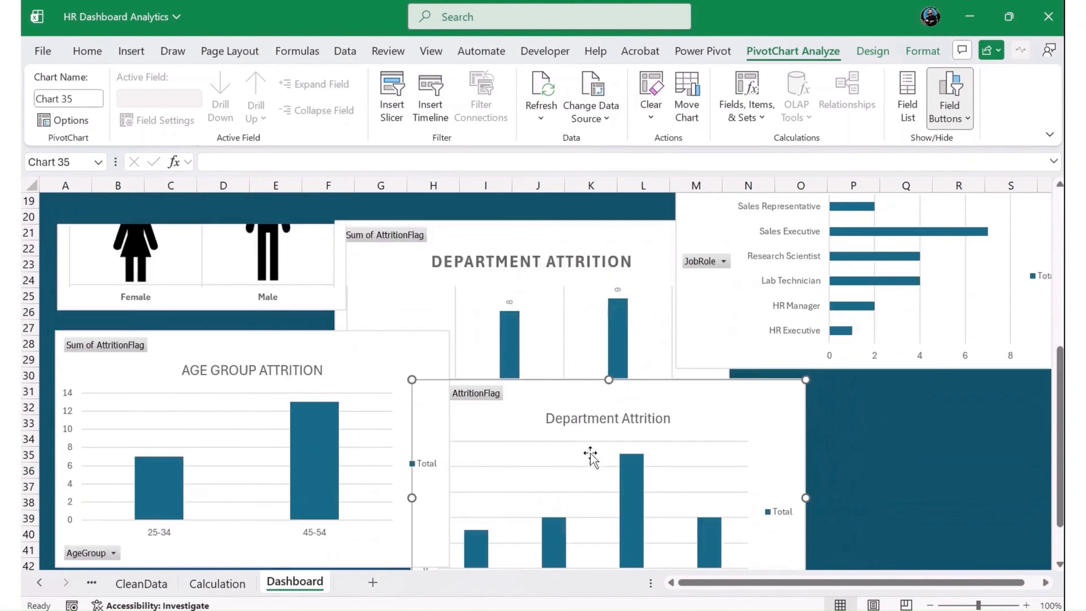
click(499, 276)
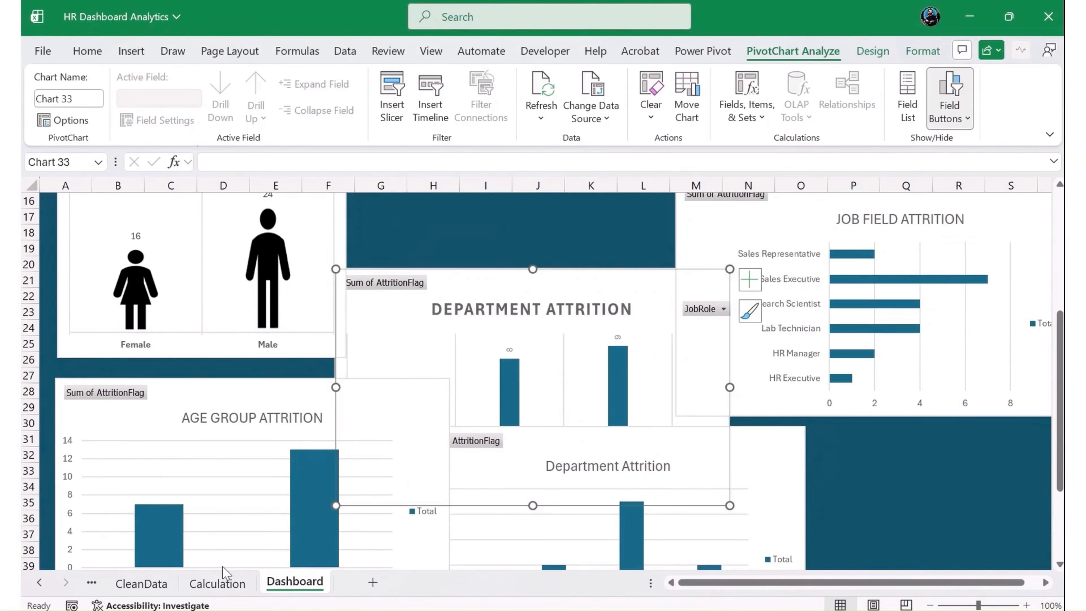
- Examine the CleanData table's columns and rows for another field to chart
click(223, 583)
click(142, 583)
click(414, 277)
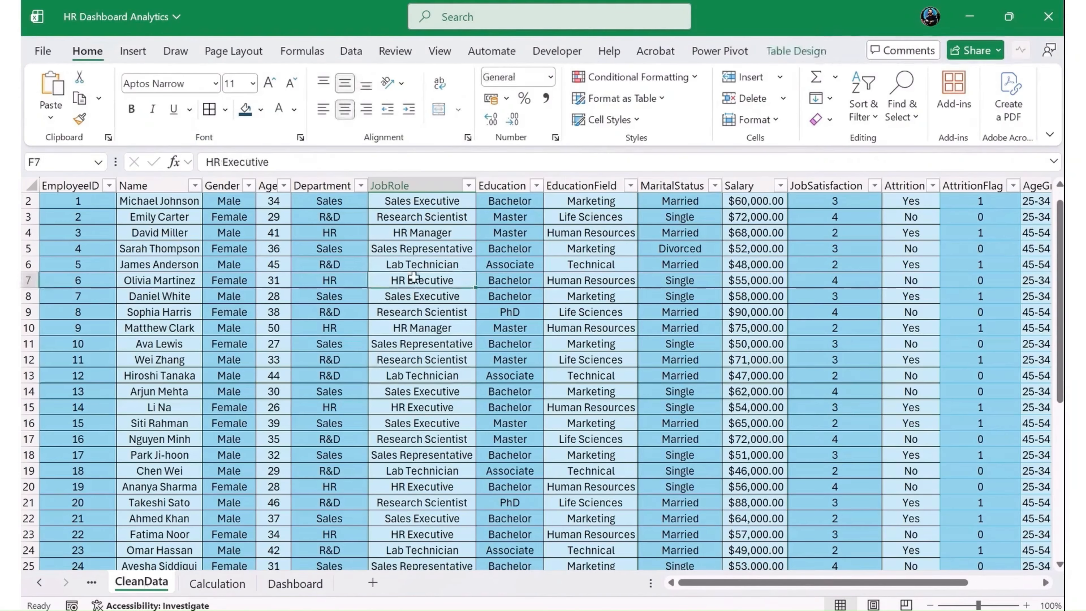
key(ctrl+Down)
key(ctrl+Up)
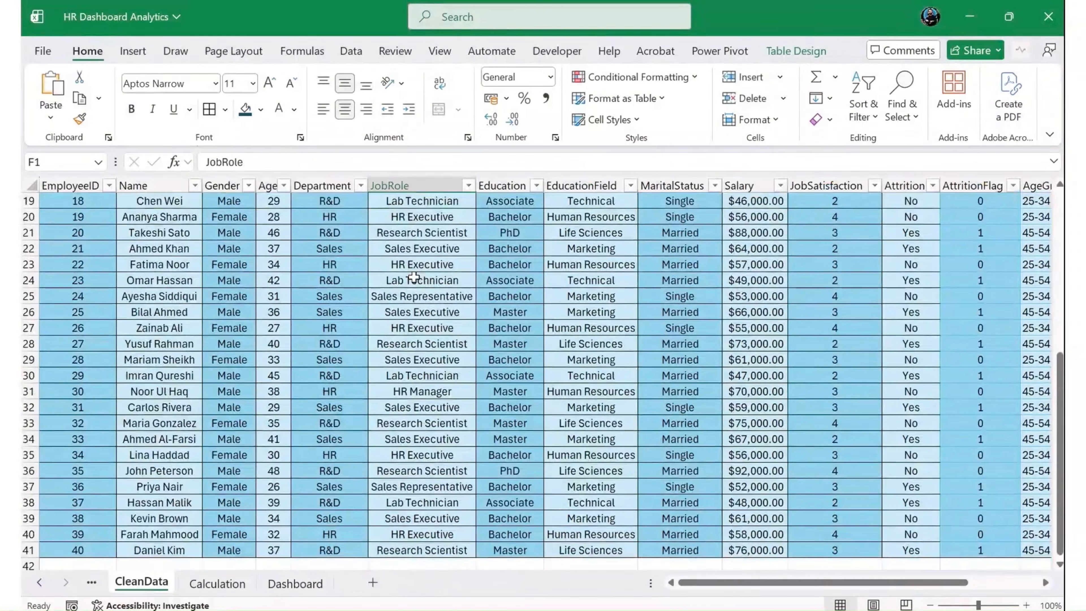
key(Right)
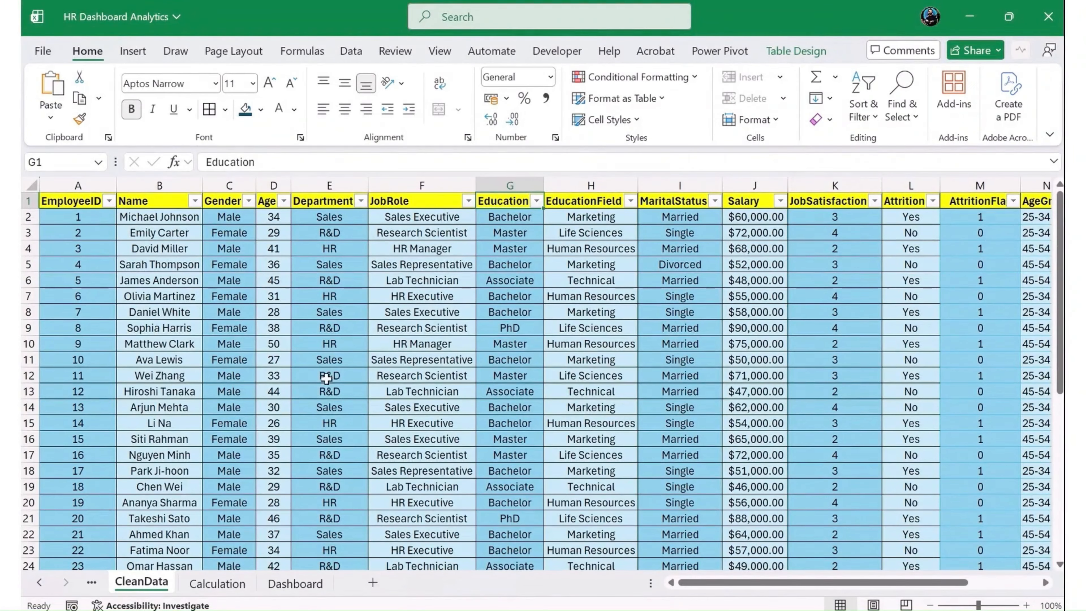
click(51, 583)
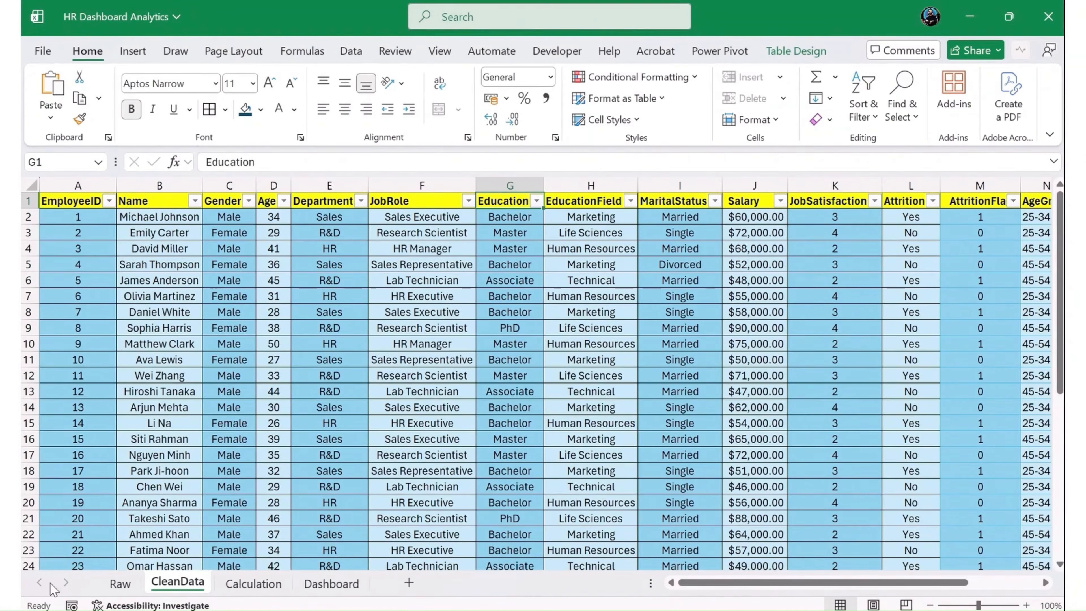
- Copy the job role attrition PivotTable on the Calculation sheet to cell I15
click(256, 582)
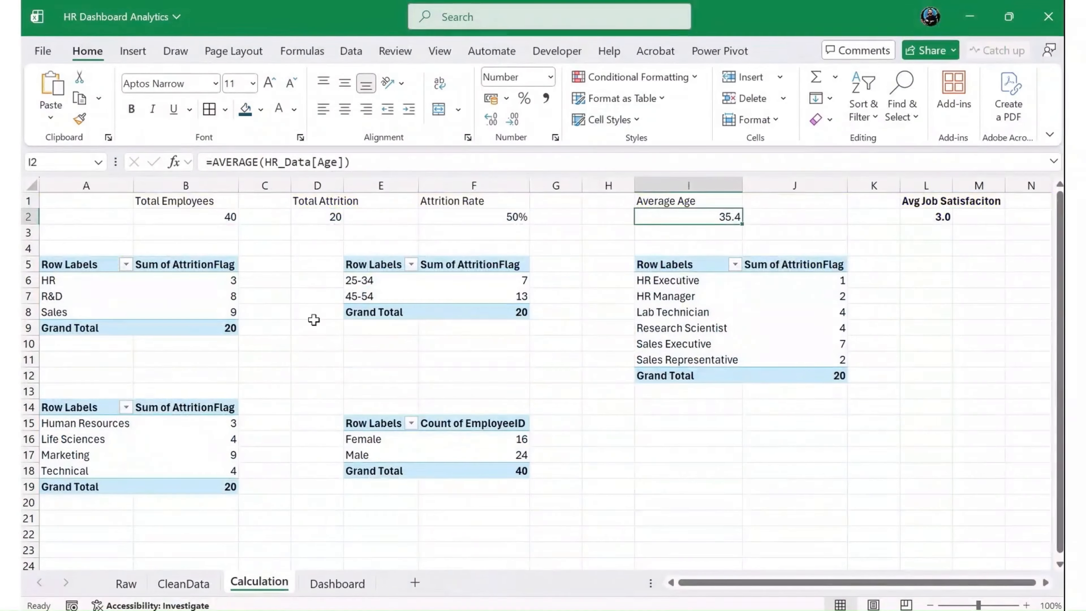
drag(672, 270, 778, 376)
key(ctrl+c)
click(650, 430)
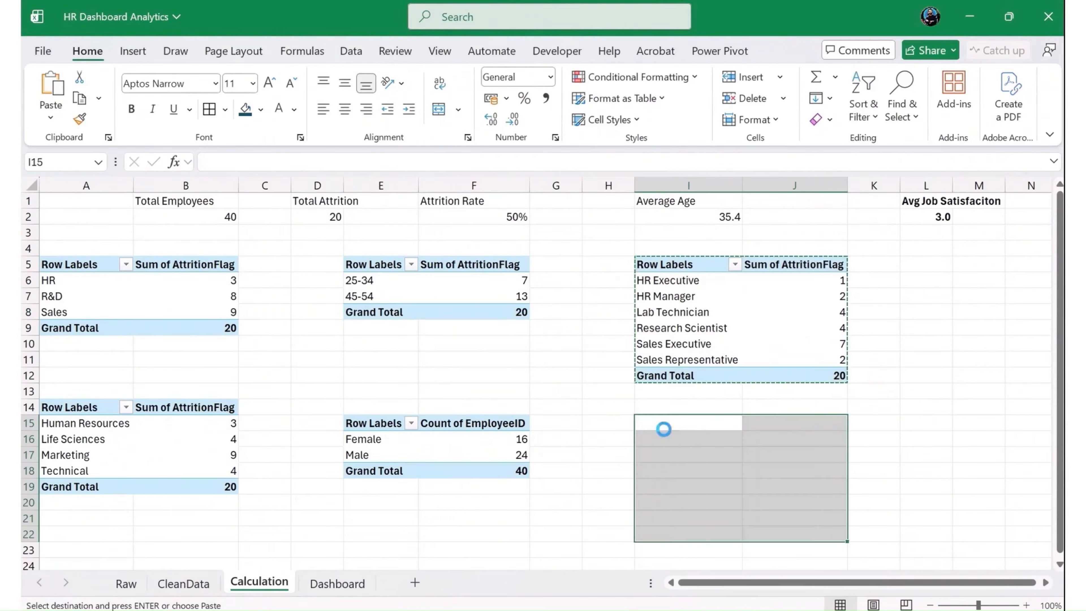
key(Return)
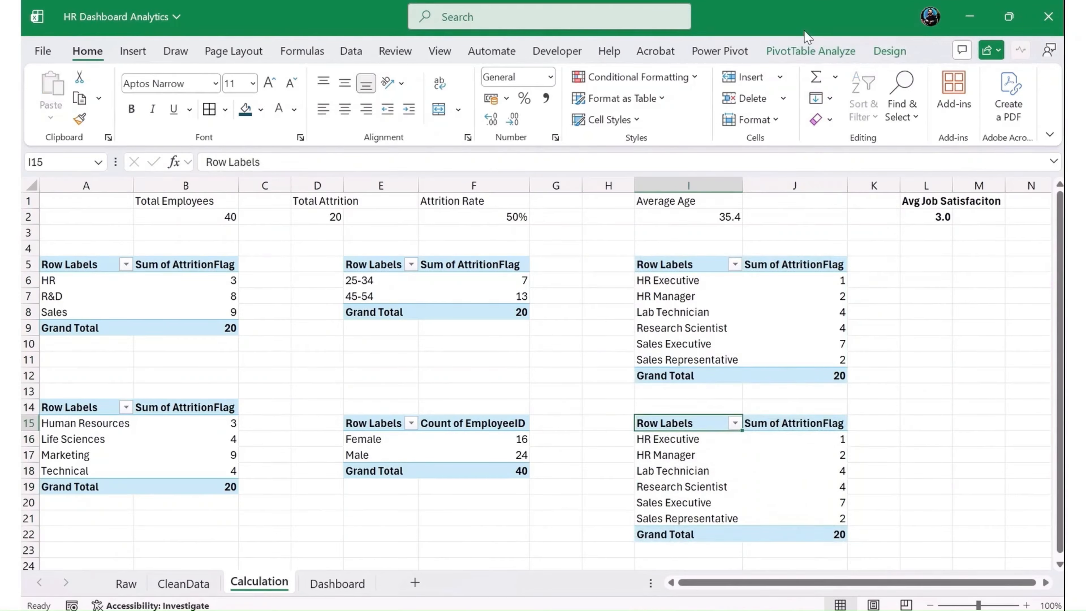
- Replace JobRole with Education as the row field of the copied PivotTable, keeping Sum of AttritionFlag as values
click(809, 50)
click(936, 78)
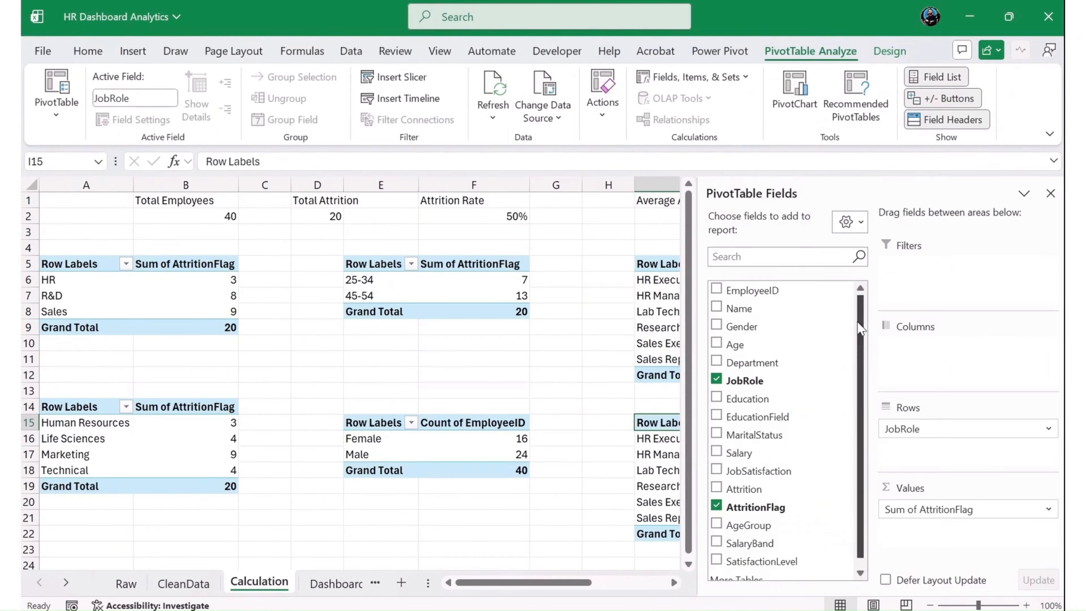
drag(740, 399, 808, 431)
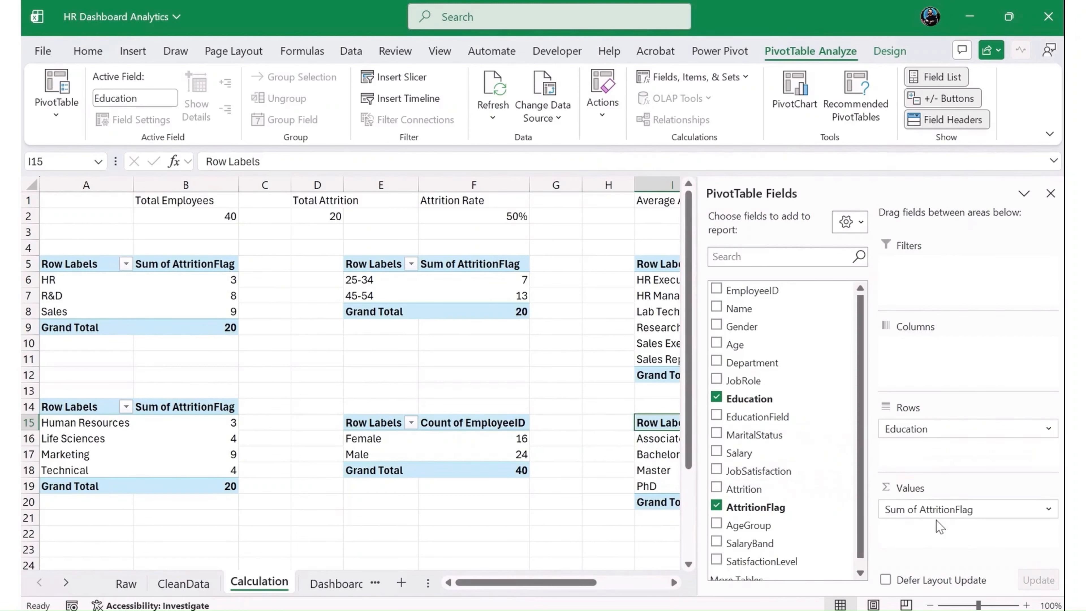
click(1051, 193)
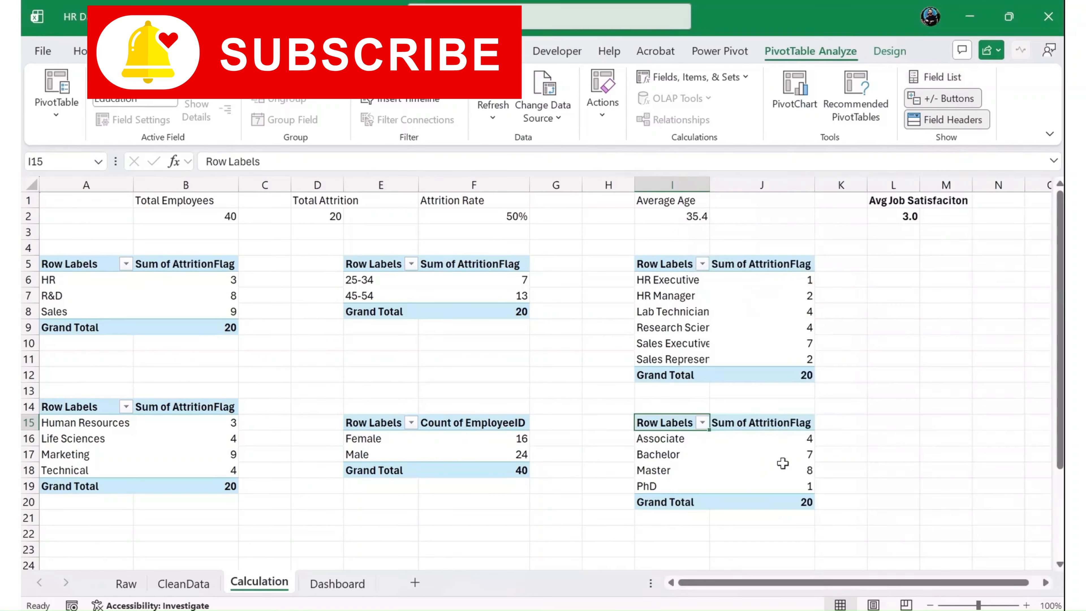
- Insert a clustered bar PivotChart from the Education attrition PivotTable
click(729, 470)
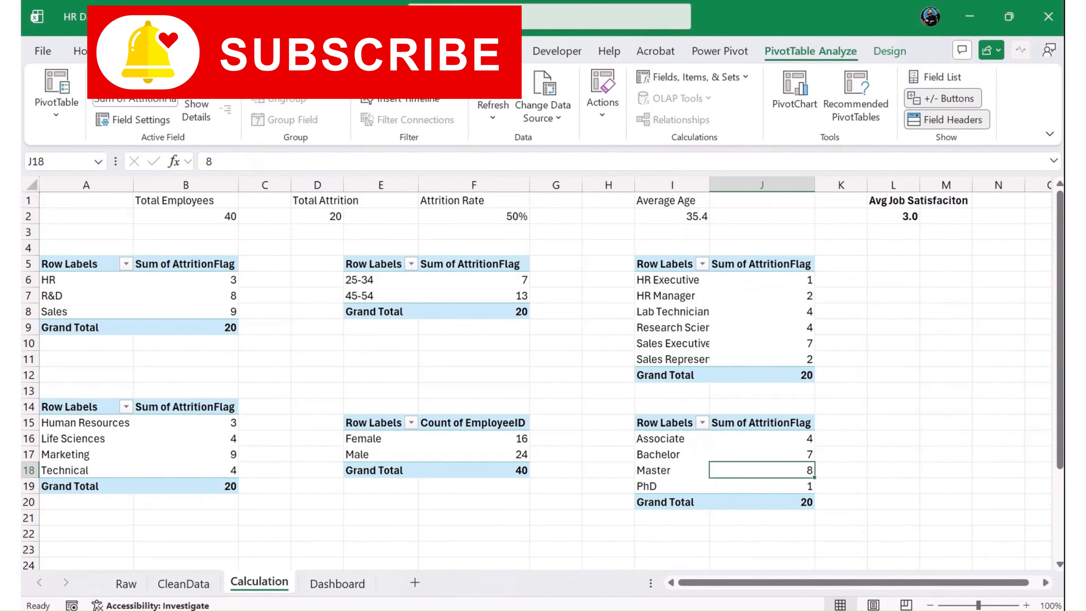
click(134, 51)
click(410, 103)
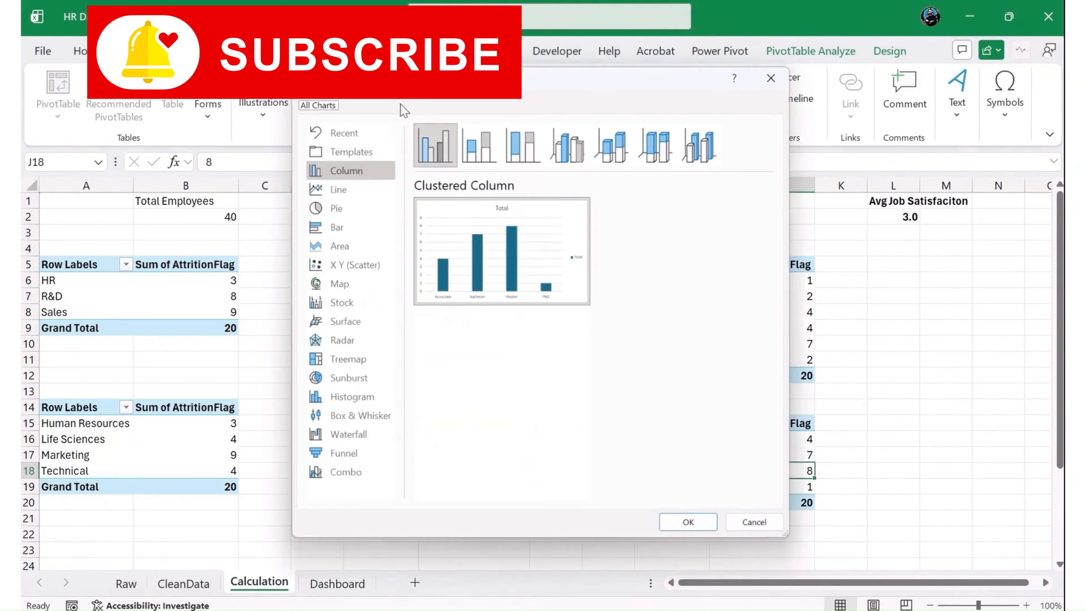
click(360, 227)
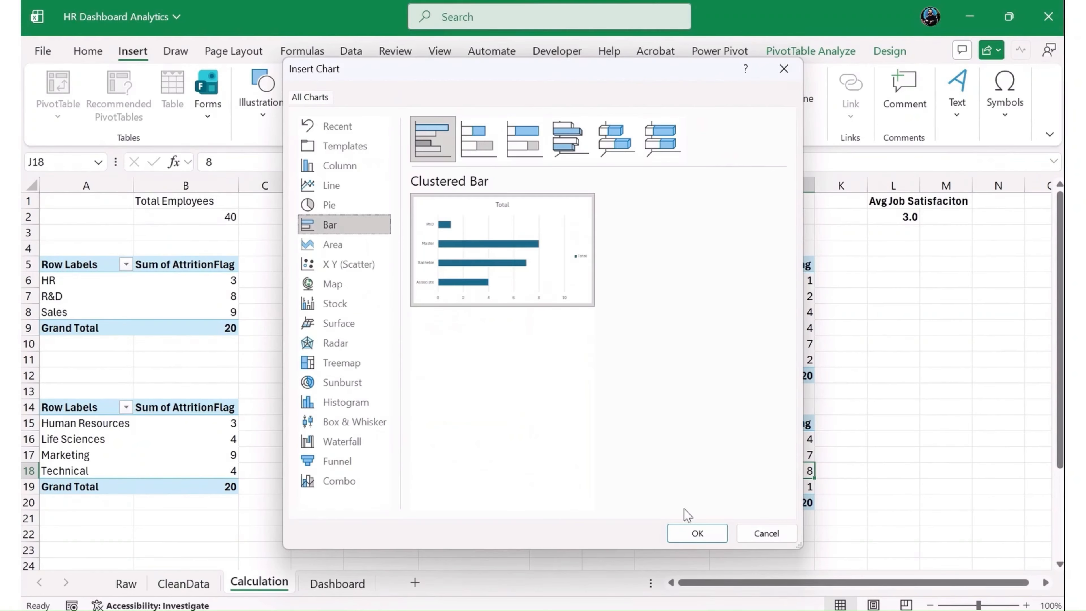
click(697, 533)
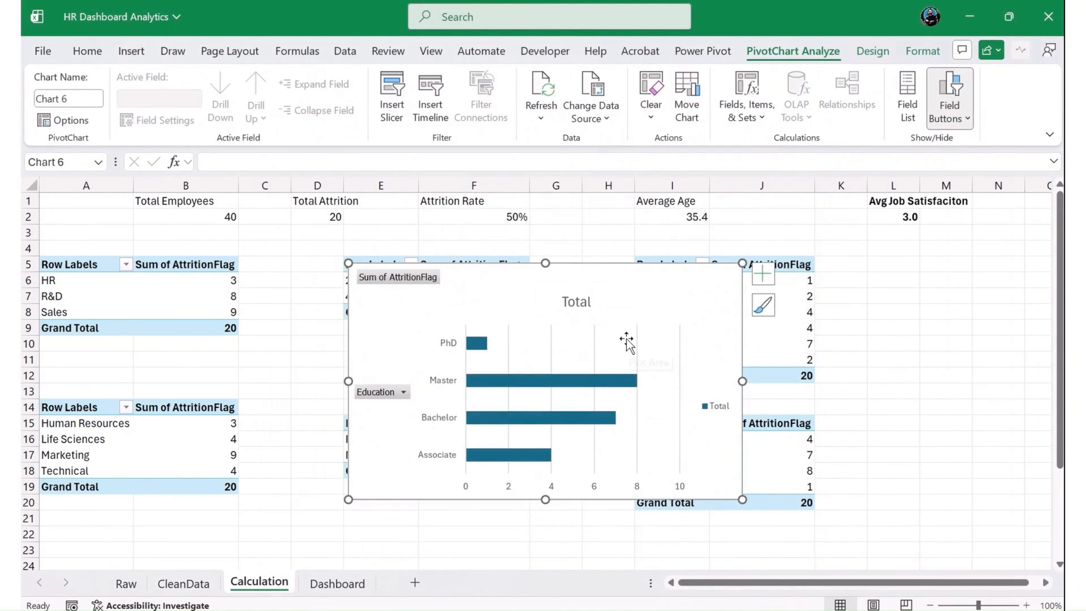
- Cut the education chart for the Dashboard sheet and move the Department Attrition chart away from the space beside the gender chart
key(ctrl+x)
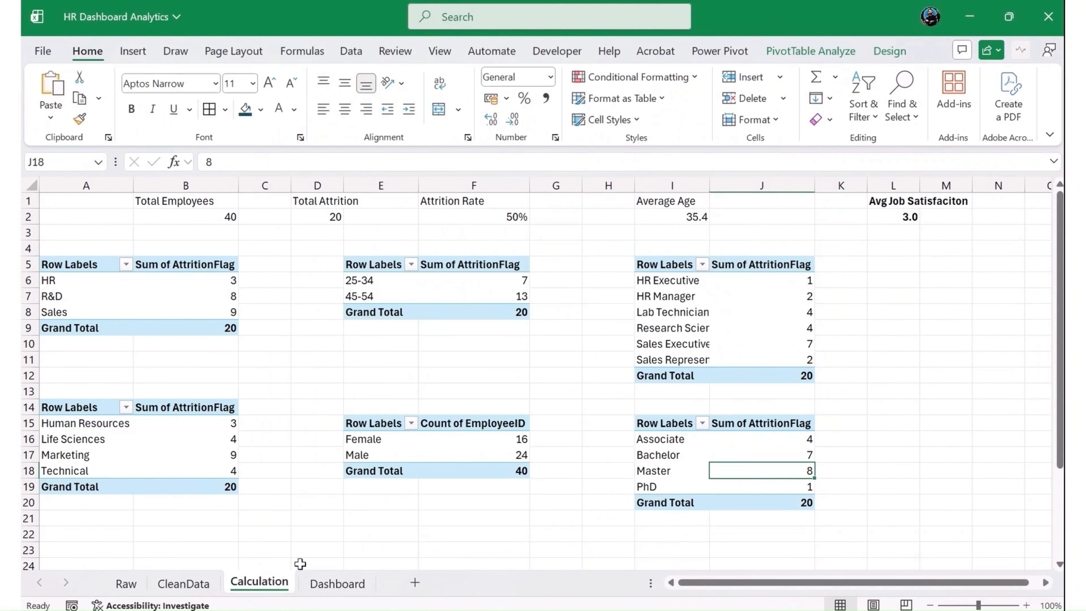
click(329, 596)
key(ctrl+v)
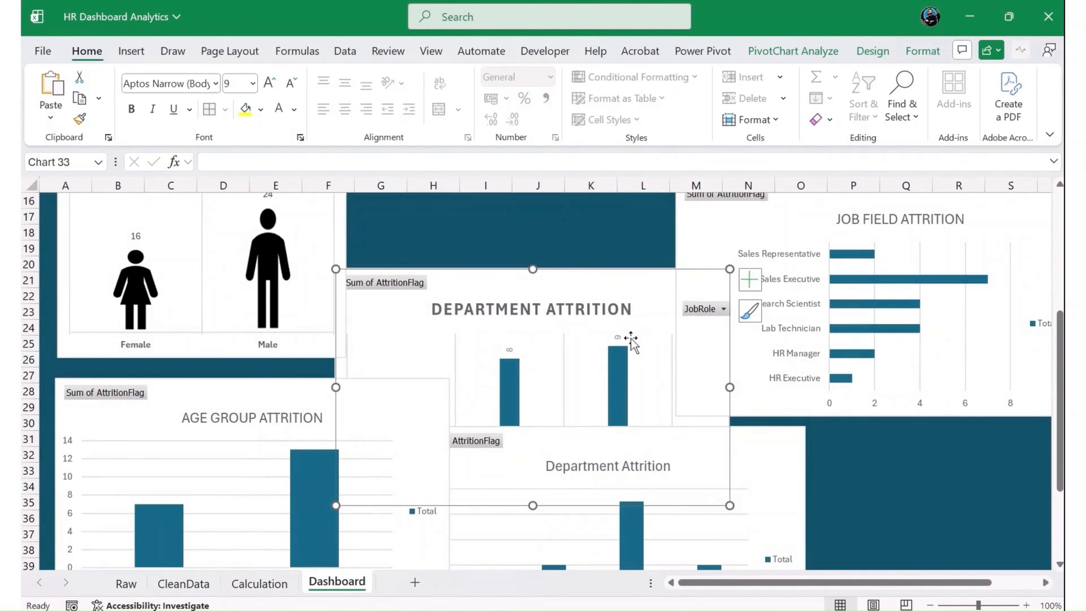
double_click(450, 268)
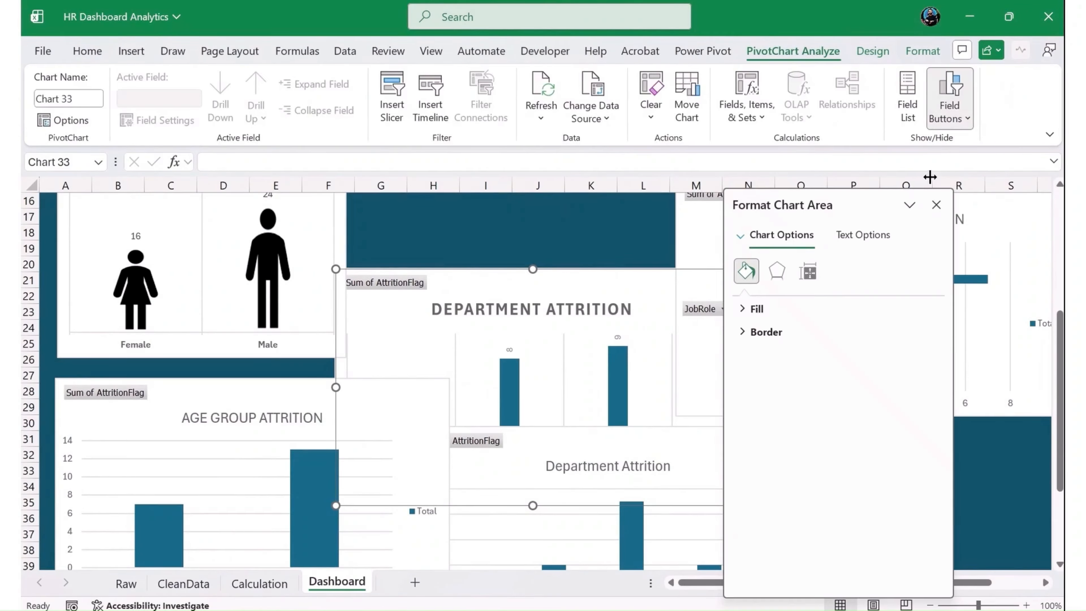
click(936, 205)
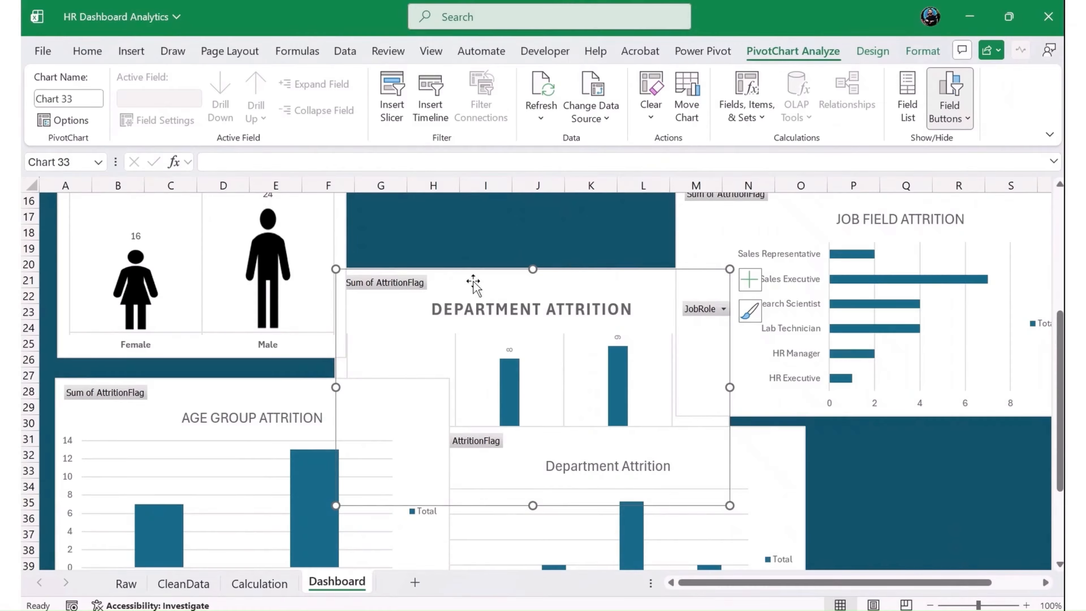
drag(474, 281, 765, 363)
- Paste the education chart onto the Dashboard, place it beside the gender chart below the KPI cards and narrow it slightly
click(504, 283)
key(ctrl+v)
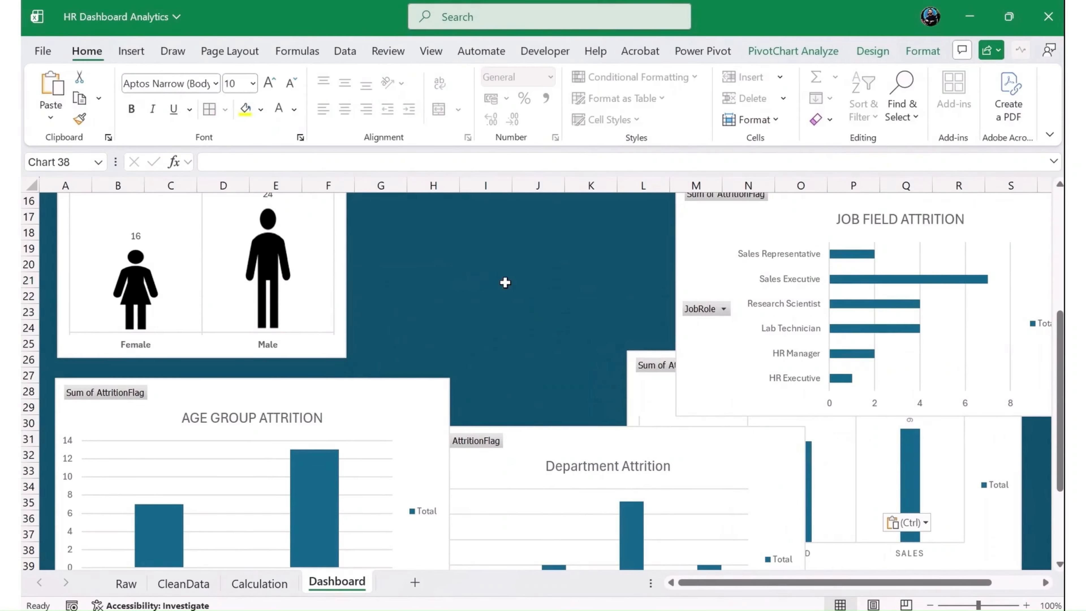
scroll(589, 395, up, 2)
drag(590, 395, 504, 242)
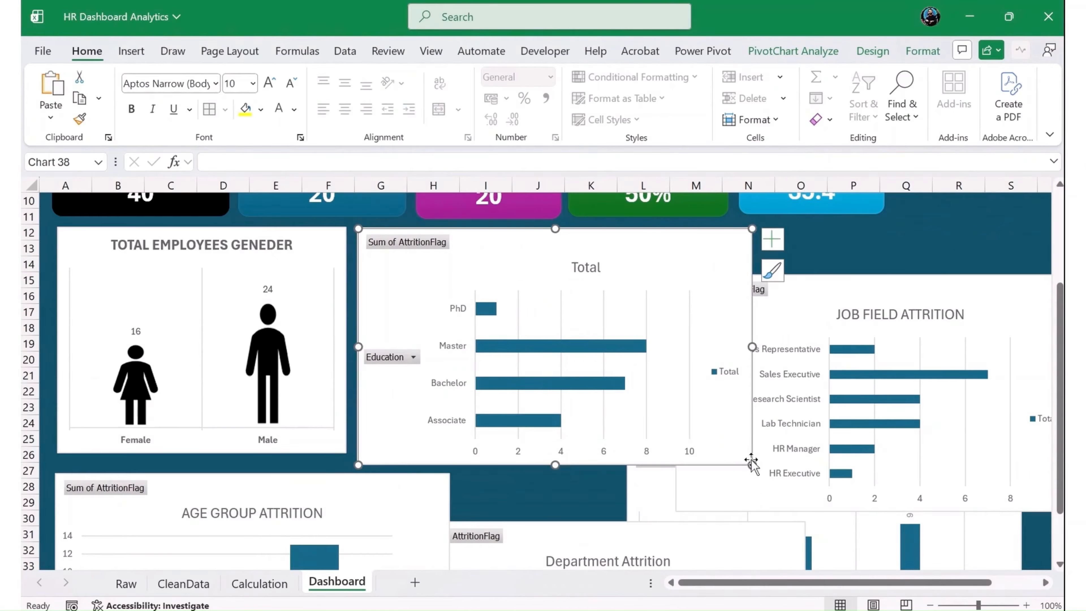
drag(752, 463, 671, 458)
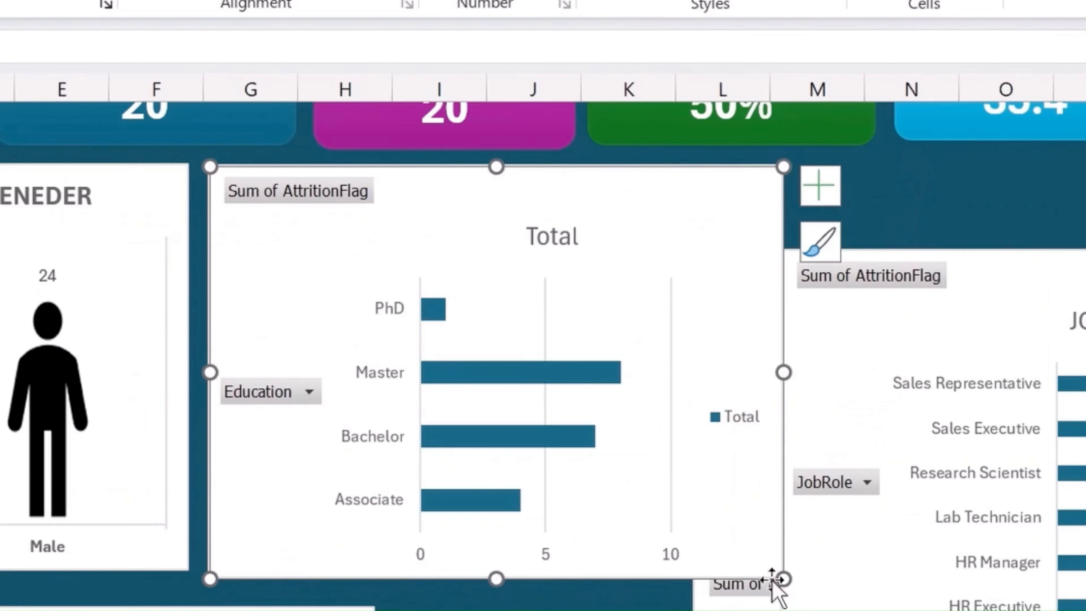
- Hide all field buttons on the education chart and delete its legend
right_click(322, 195)
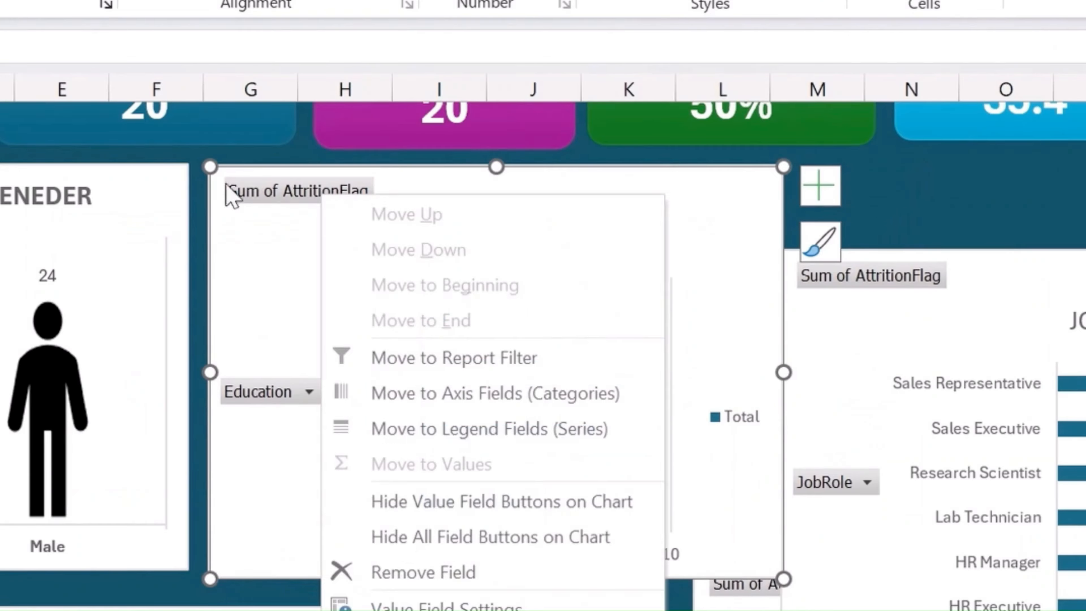
click(485, 537)
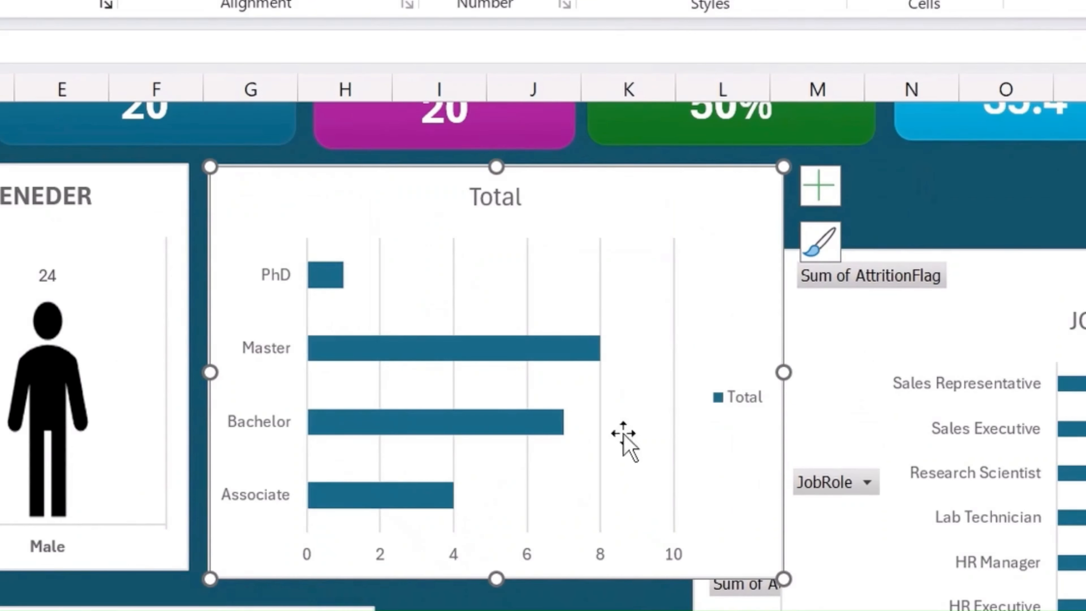
click(731, 409)
key(Delete)
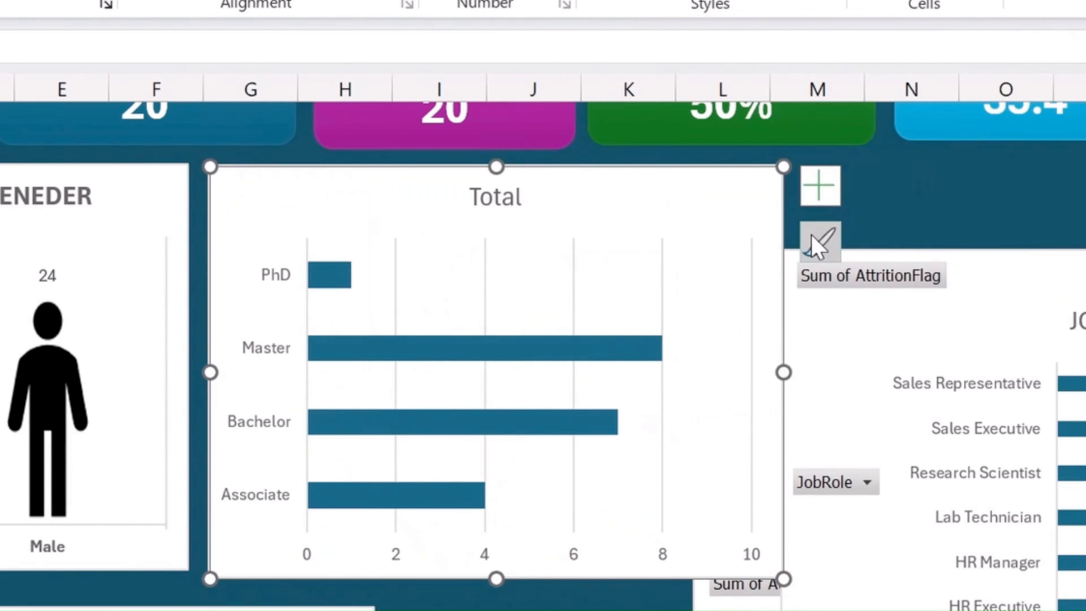
- Replace the education chart's primary major vertical gridlines with primary major horizontal gridlines
click(823, 187)
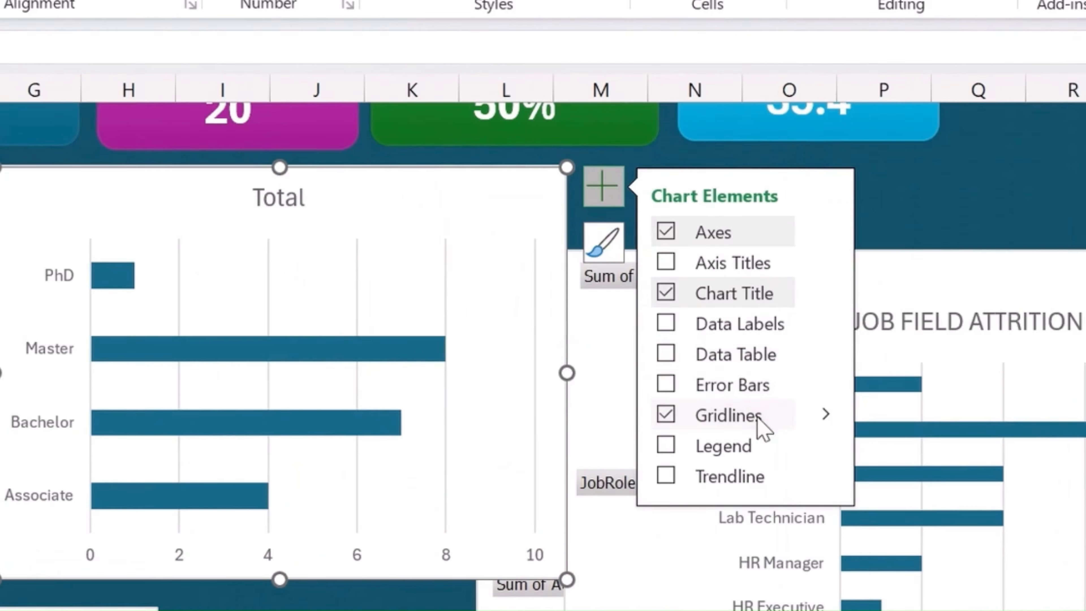
click(825, 415)
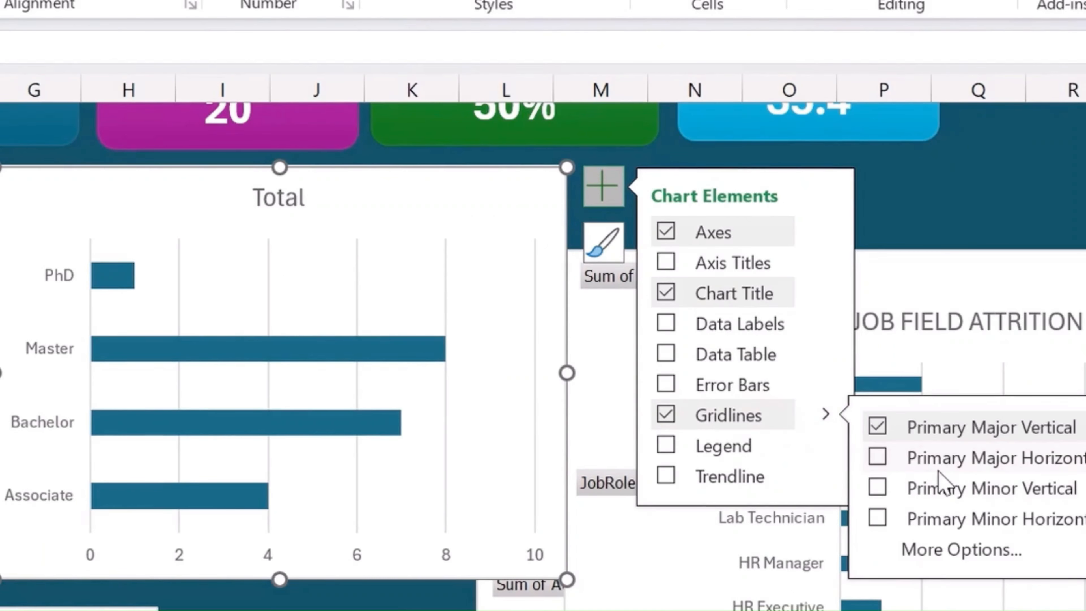
click(872, 459)
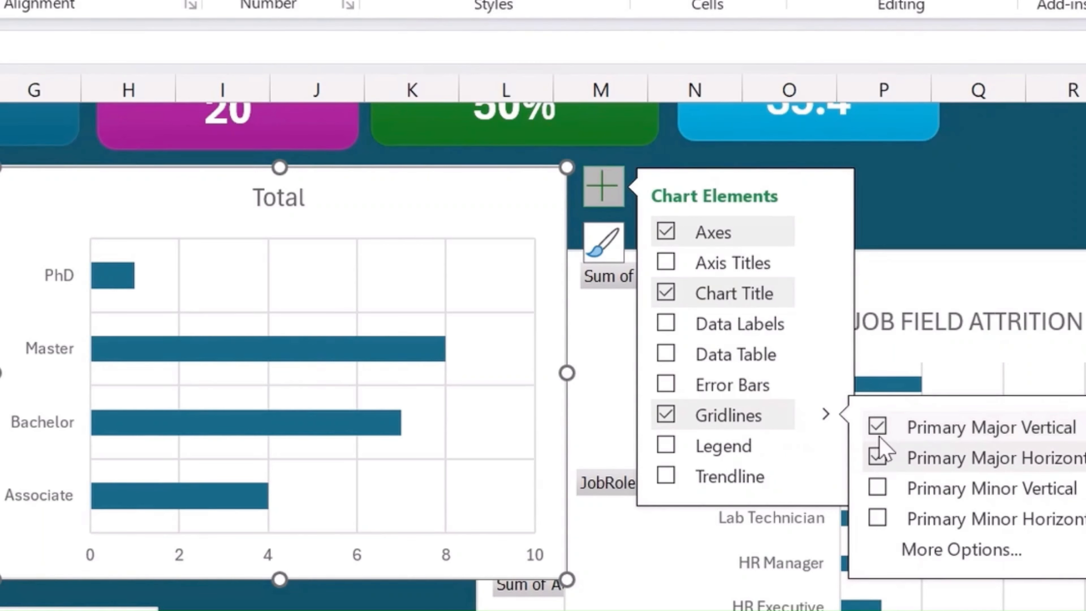
- Change the education chart's title from Total to EDUCATION WISE ATTRITION
click(278, 201)
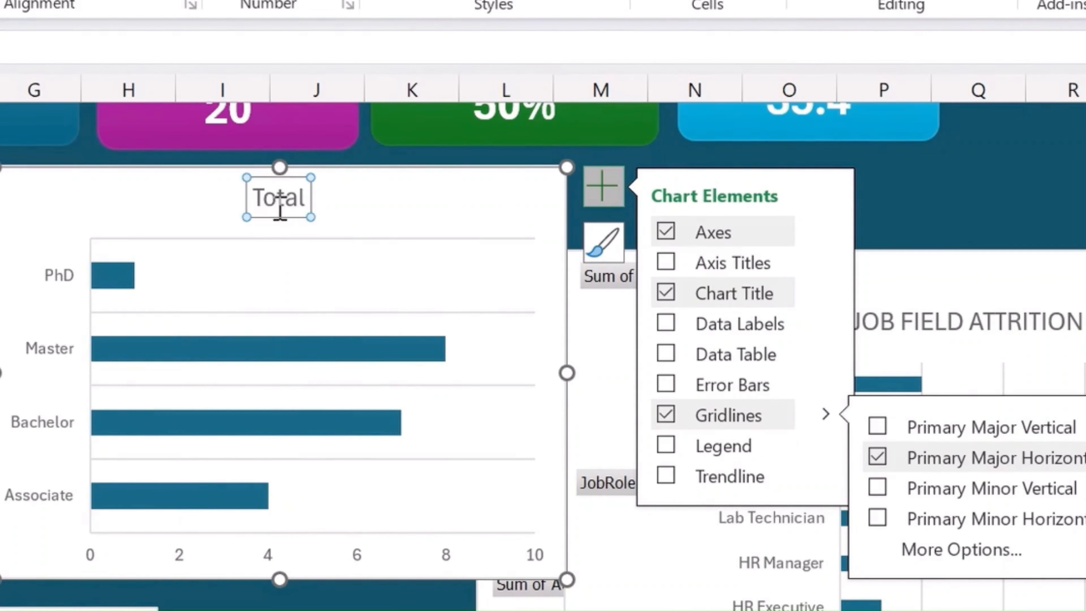
double_click(278, 201)
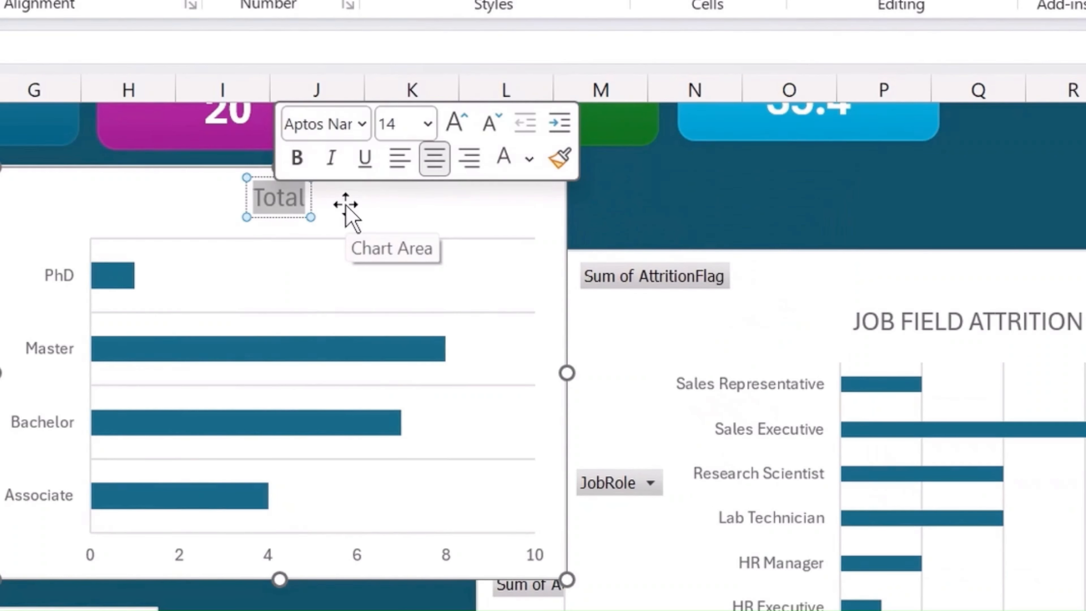
click(347, 212)
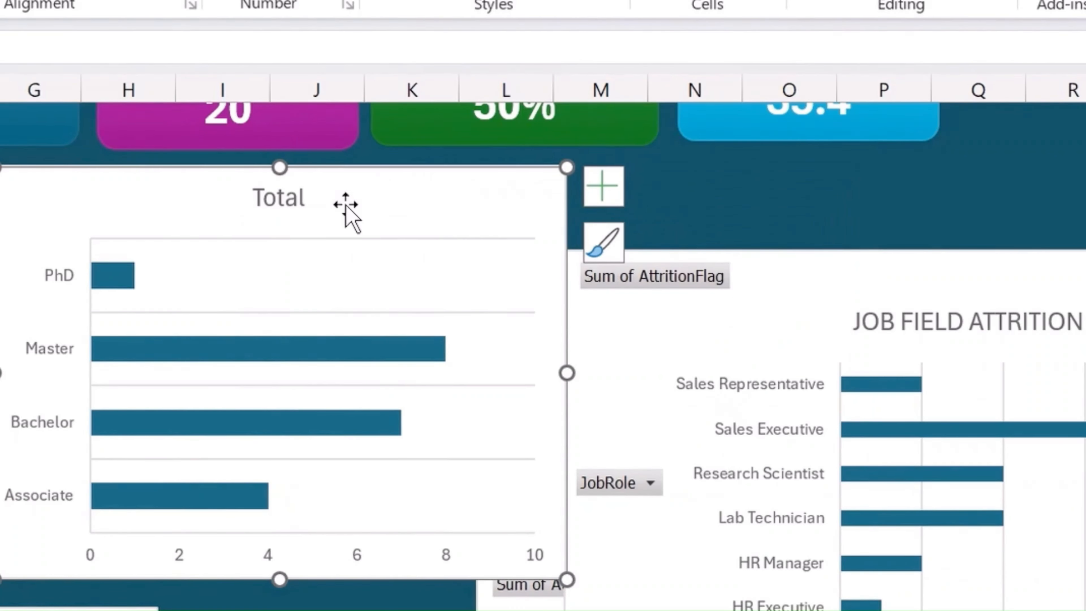
double_click(280, 199)
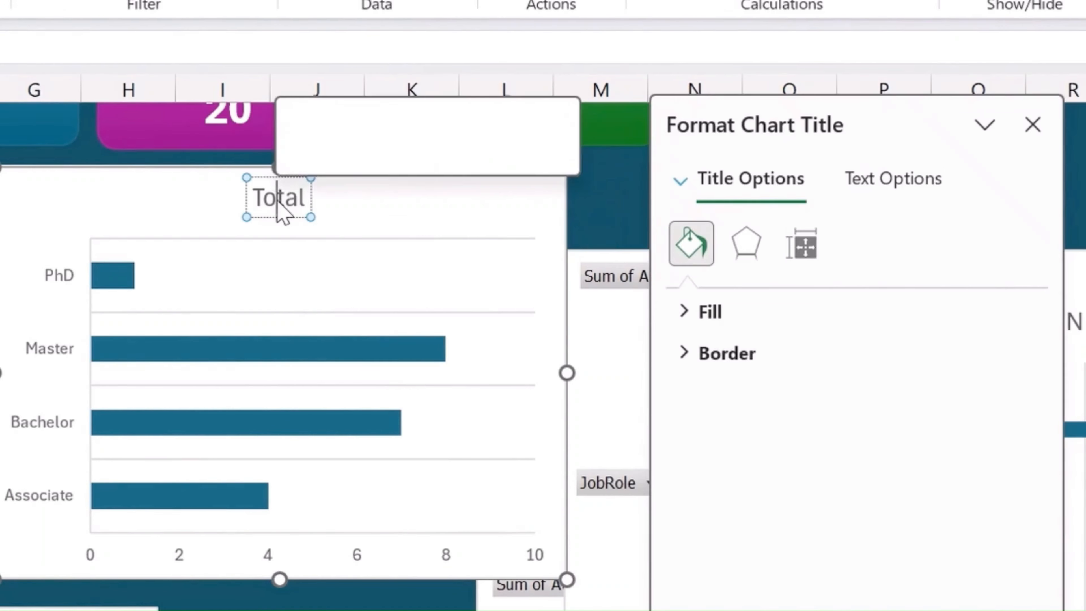
double_click(278, 201)
text(e)
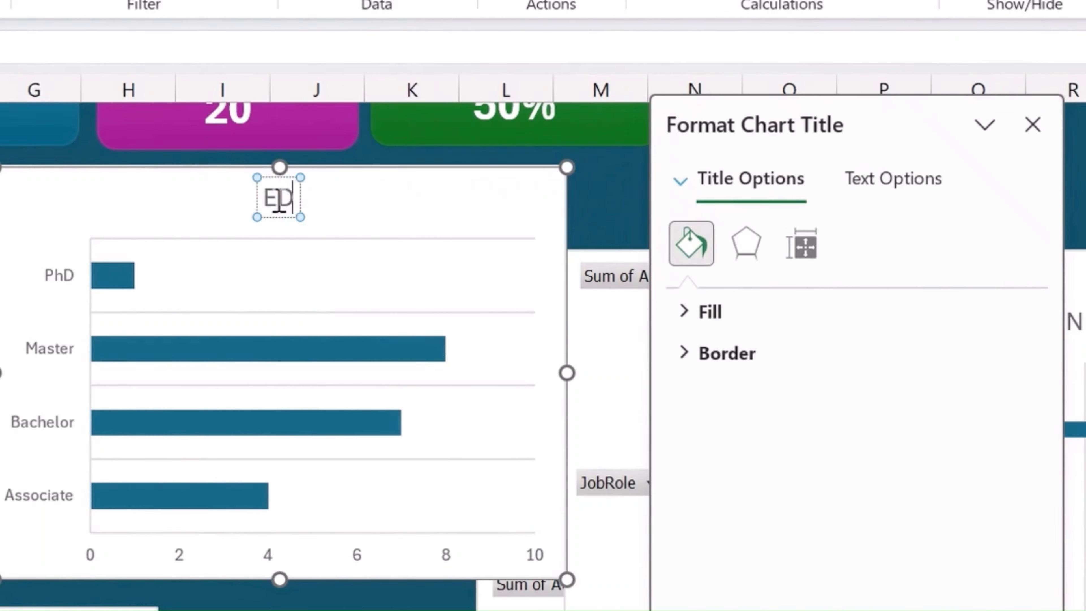
text(DUCATION)
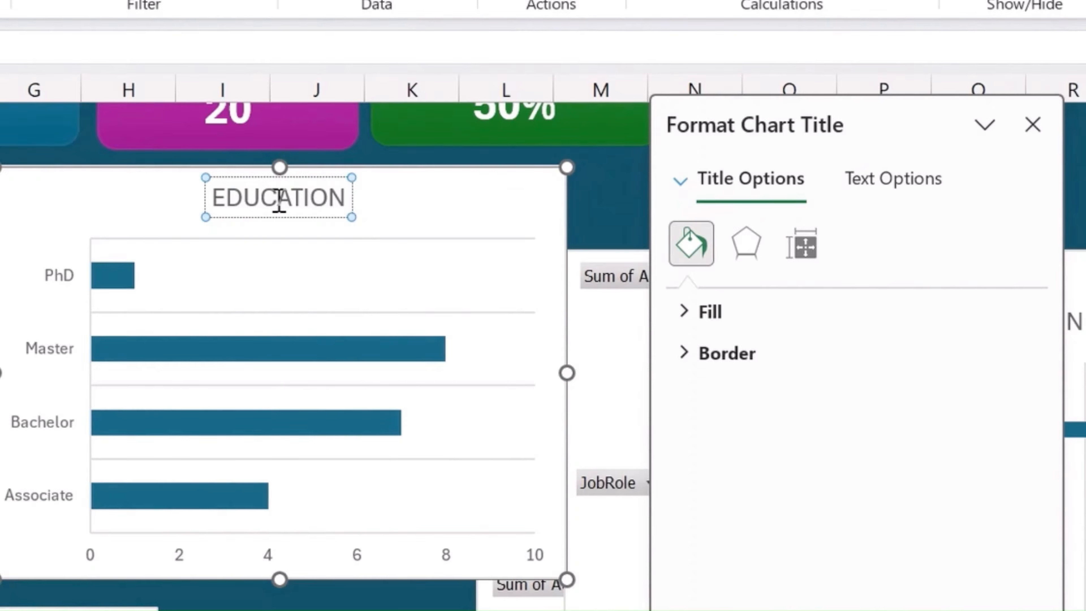
text( WISE ATTR)
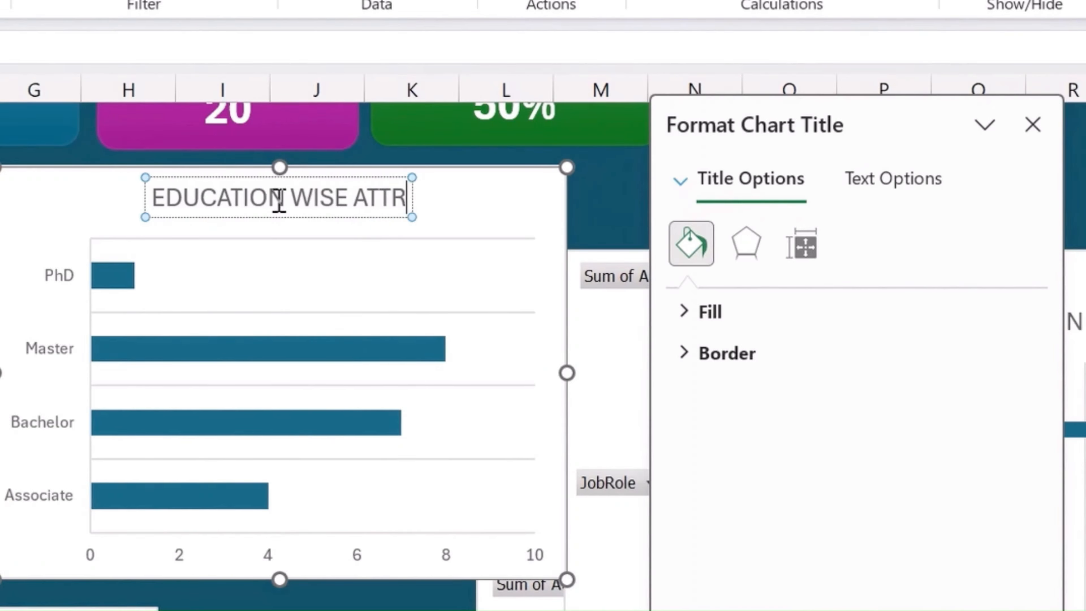
text(ITION)
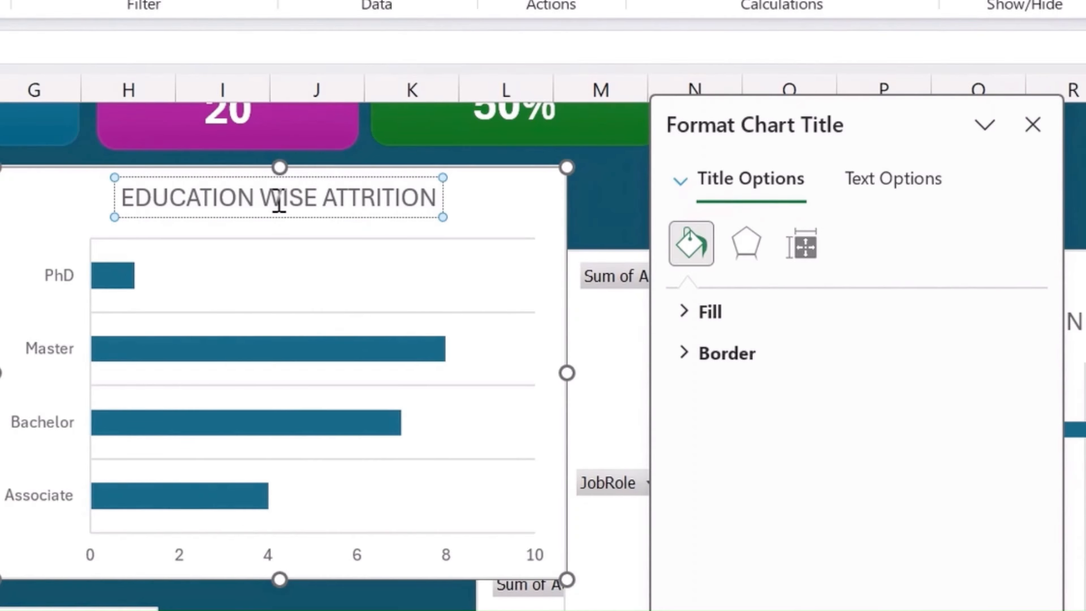
- Make the EDUCATION WISE ATTRITION title bold and add data labels to the chart's bars
click(393, 217)
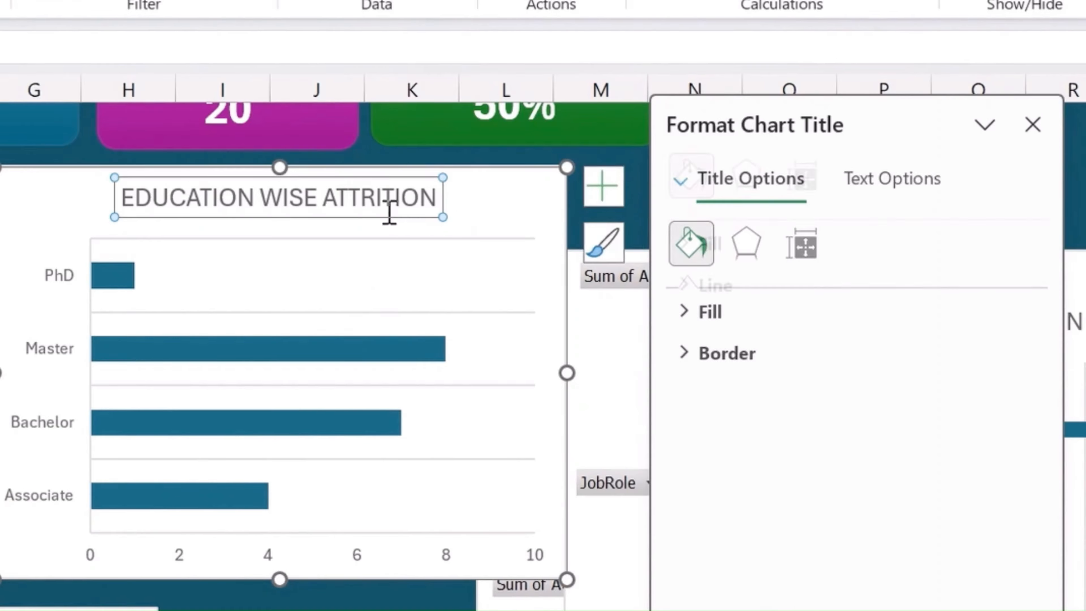
double_click(389, 212)
key(ctrl+a)
key(ctrl+b)
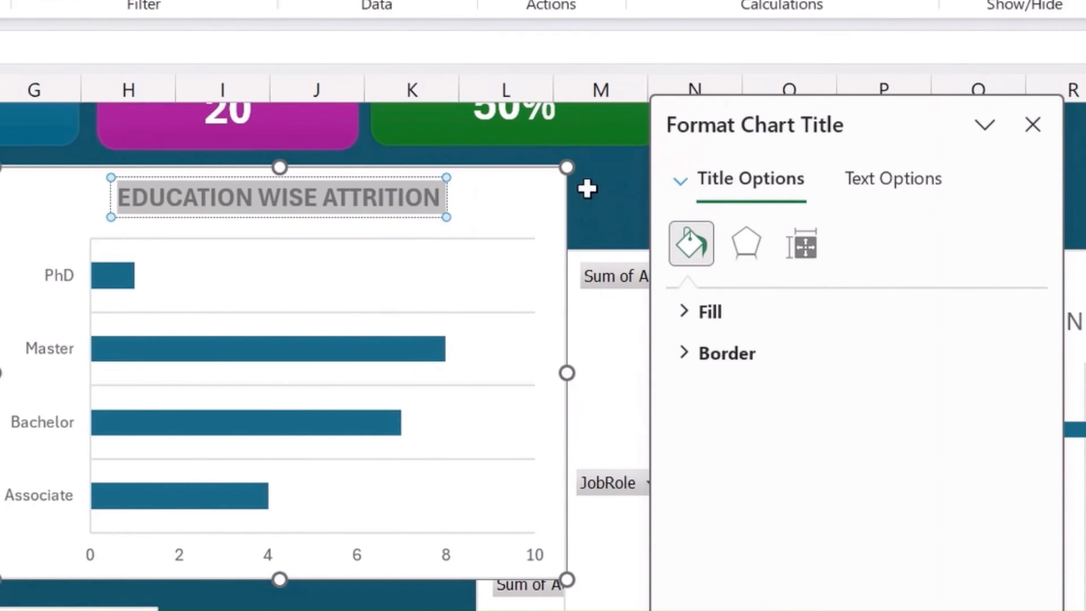
click(613, 194)
click(75, 192)
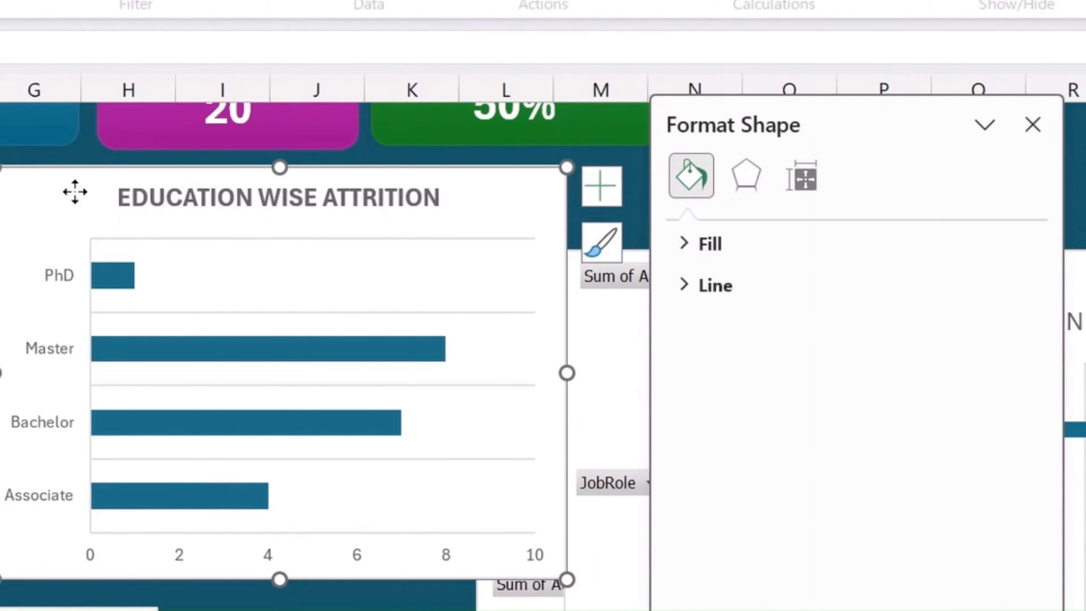
click(601, 198)
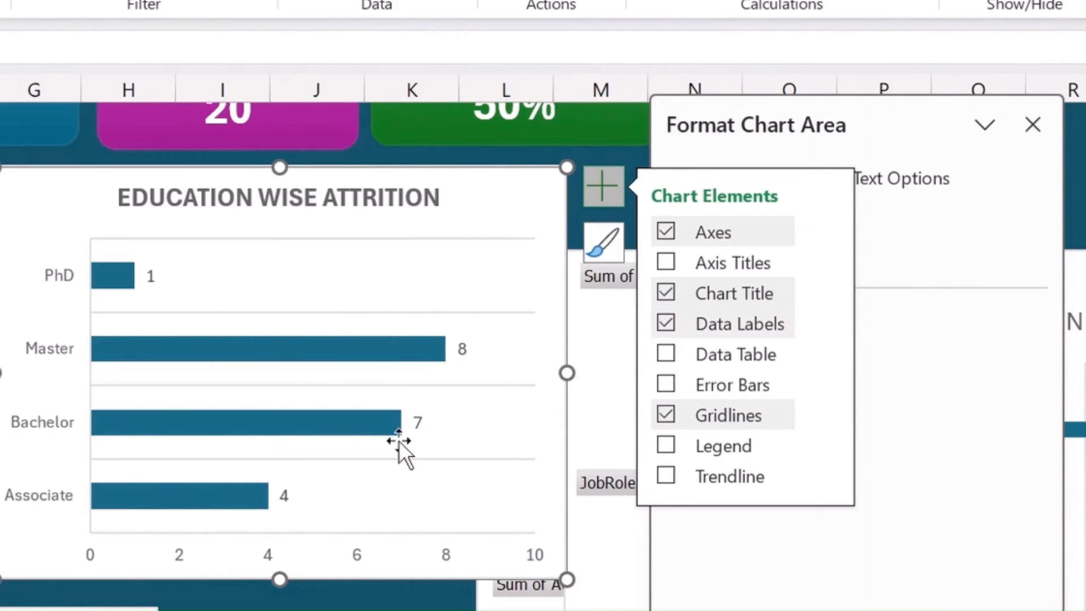
- Try sorting the education chart's data series from largest to smallest
mouse_move(165, 355)
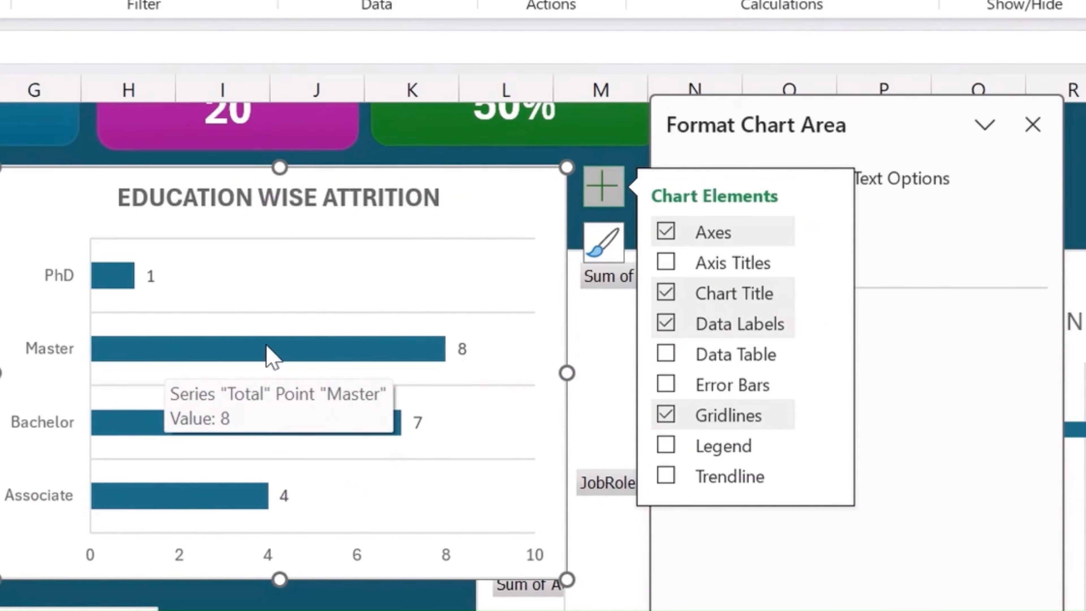
right_click(149, 356)
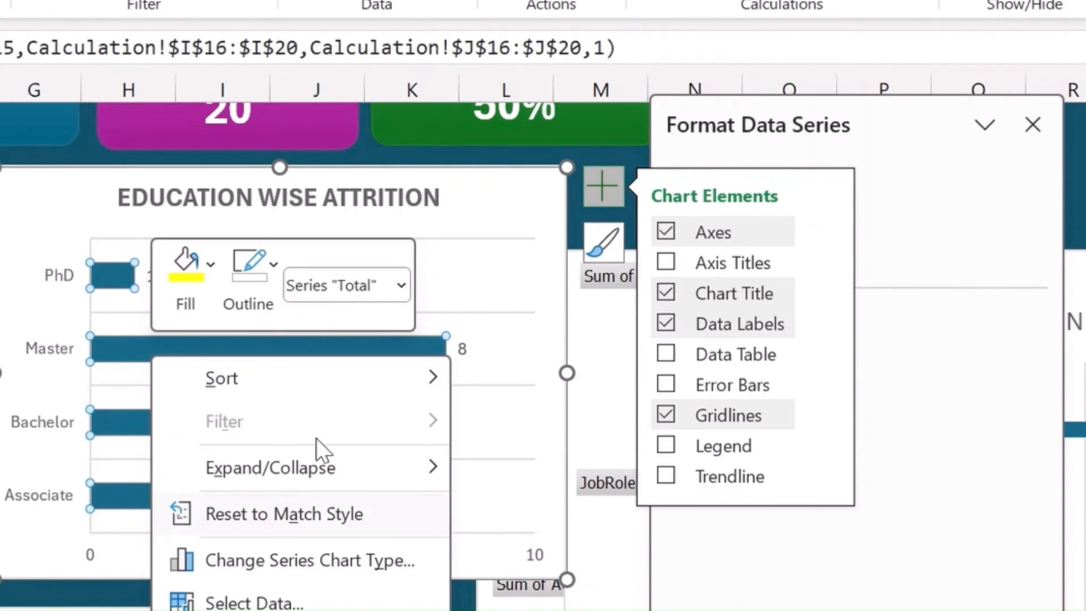
mouse_move(292, 373)
click(559, 440)
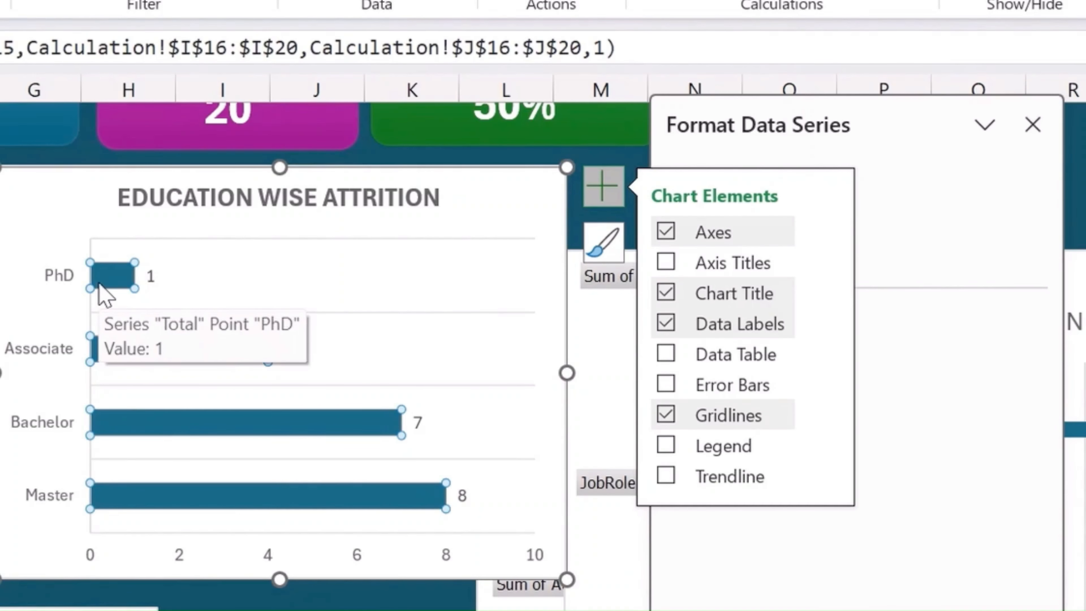
- Sort the education chart's data series from smallest to largest and close the formatting pane
right_click(380, 507)
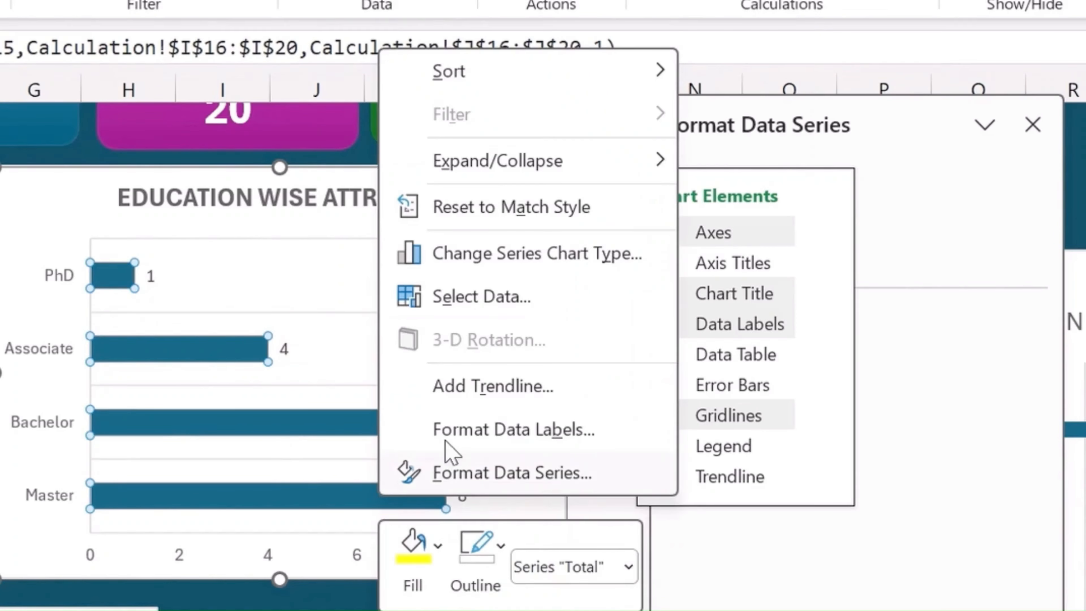
mouse_move(512, 79)
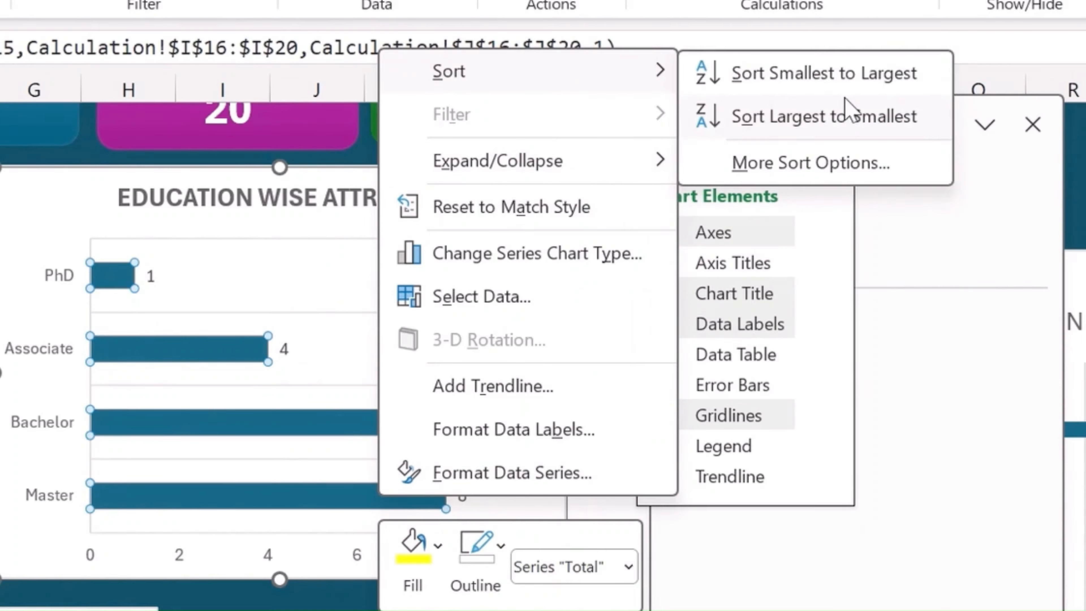
click(835, 78)
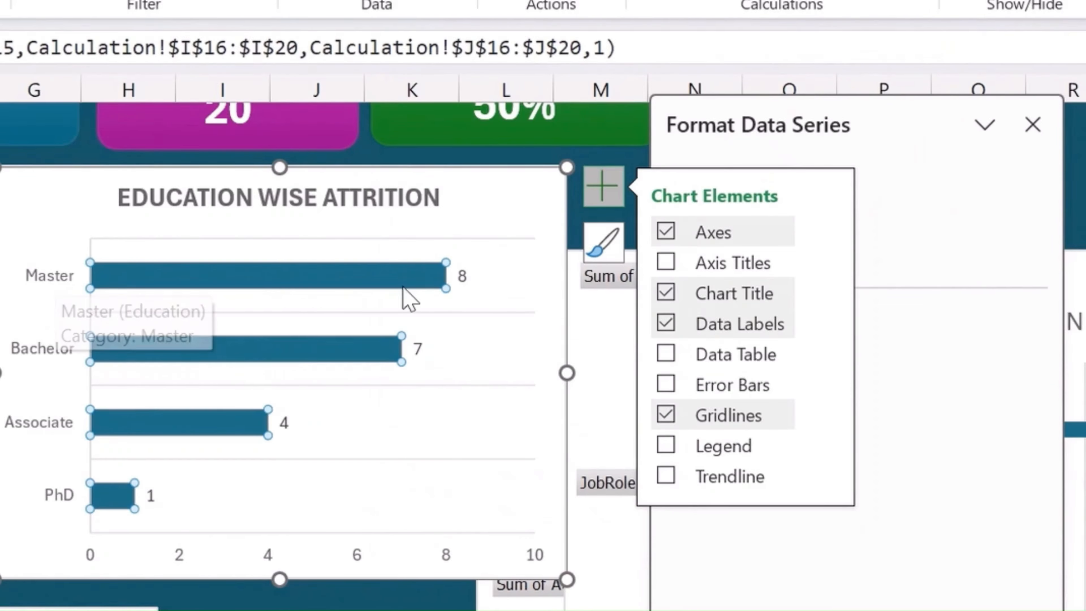
click(1032, 125)
- Move the Job Field Attrition chart down and away from the education chart to leave free space between them
click(898, 282)
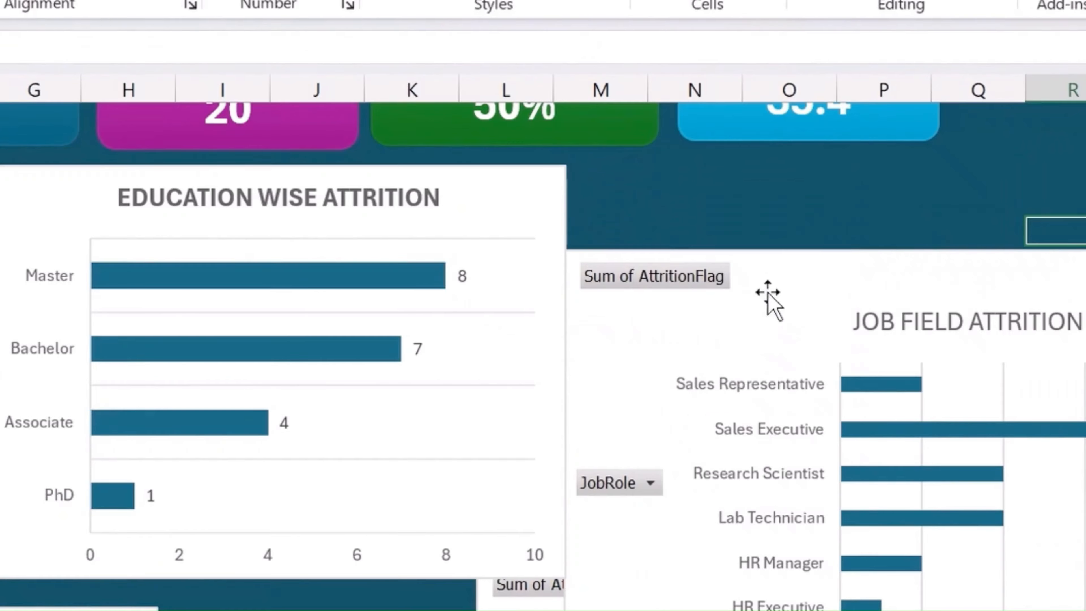
click(793, 274)
drag(794, 273, 900, 421)
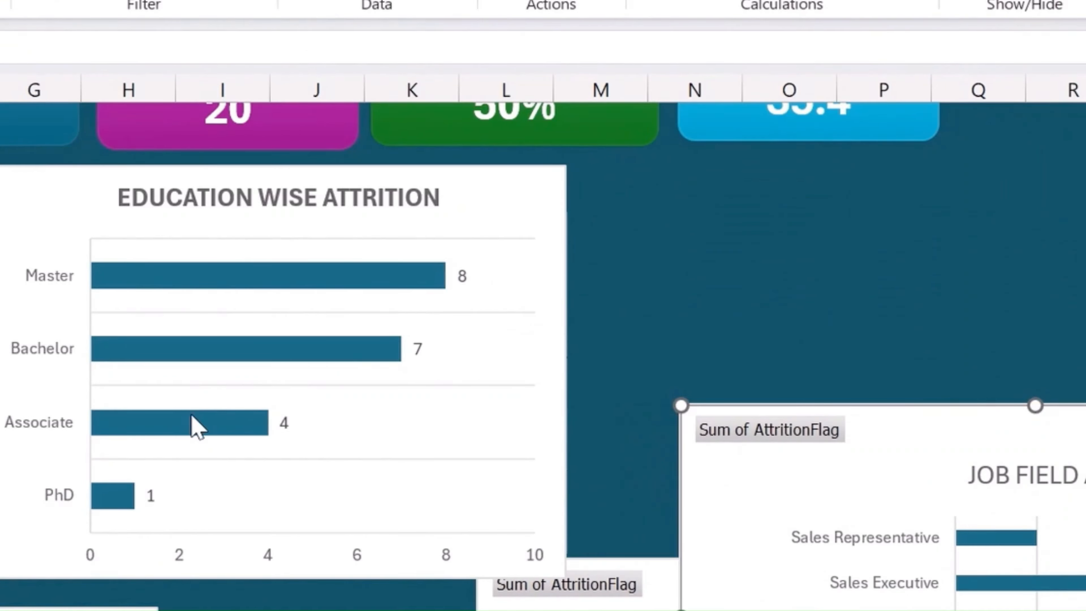
- Set the gap width of the education chart's data series to 12% to thicken its bars
right_click(194, 424)
click(349, 392)
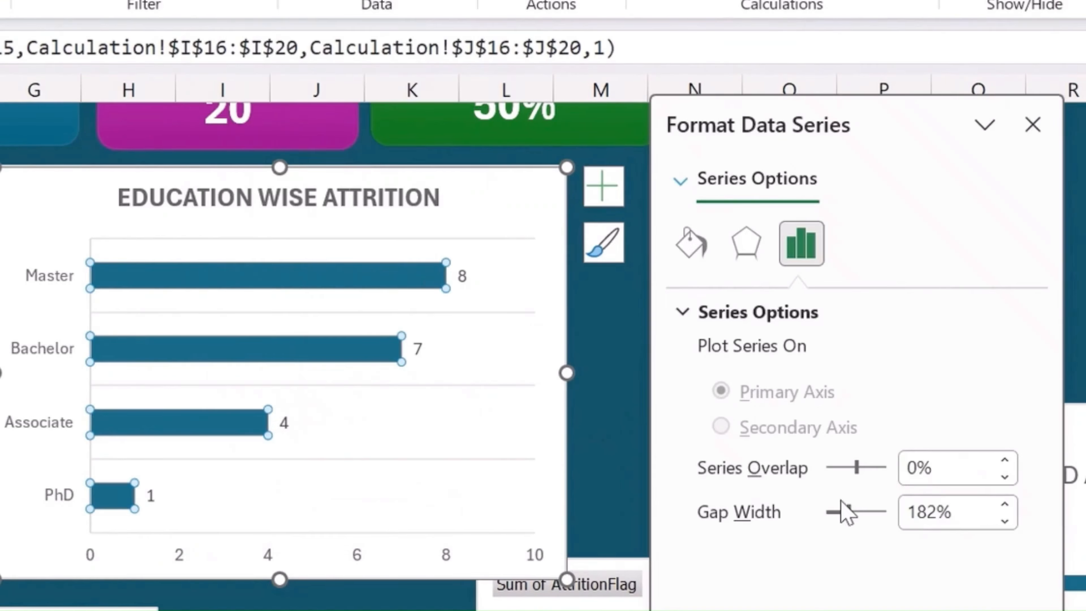
drag(847, 512, 827, 520)
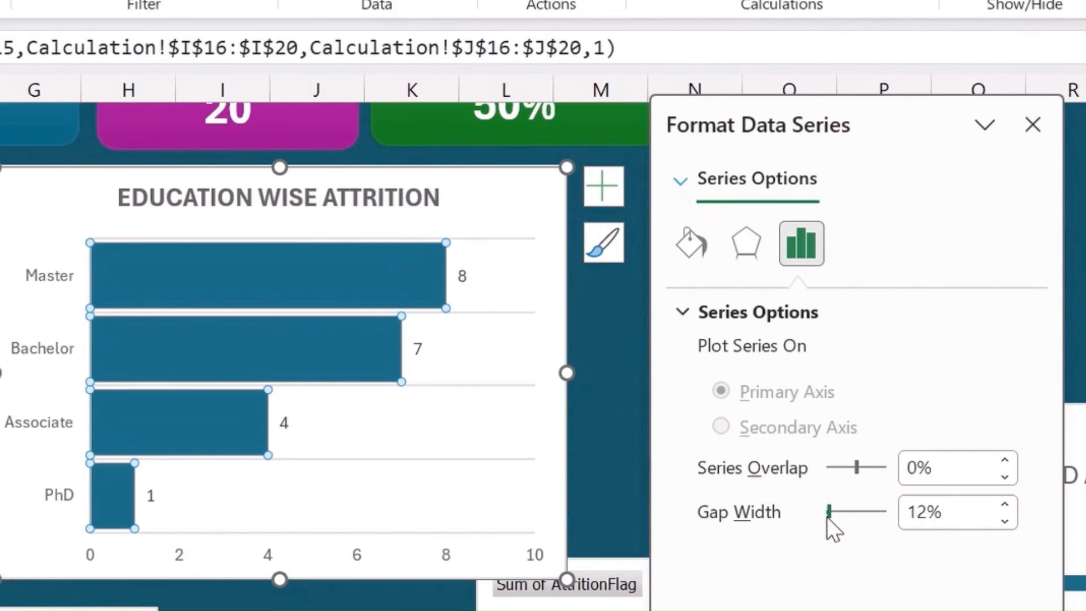
click(1032, 124)
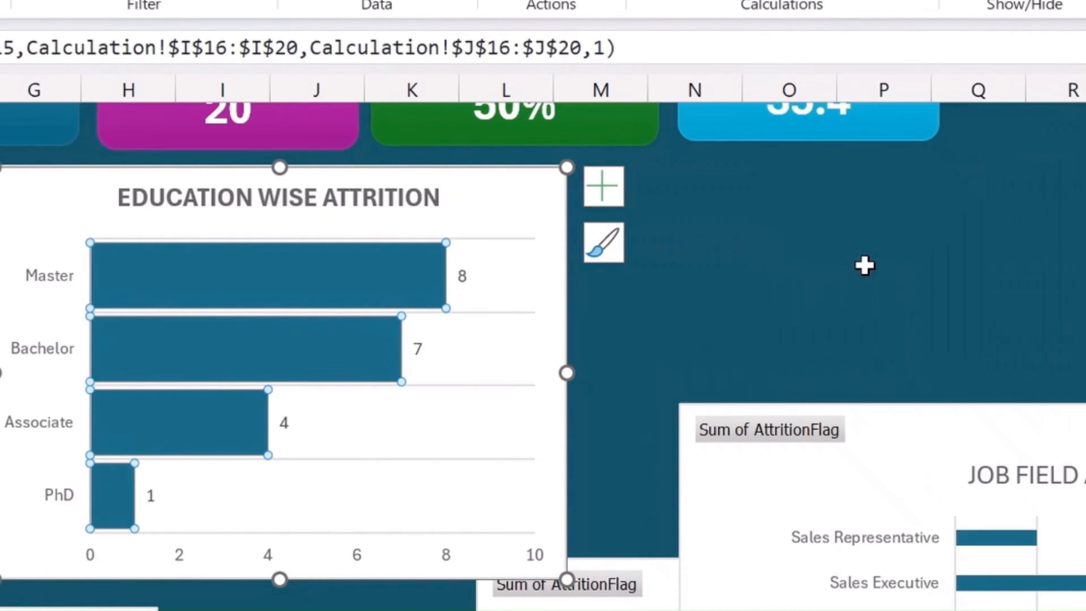
- Move the EducationField attrition chart and the DEPARTMENT ATTRITION chart closer to the Age Group Attrition chart, away from the Job Field chart
click(862, 262)
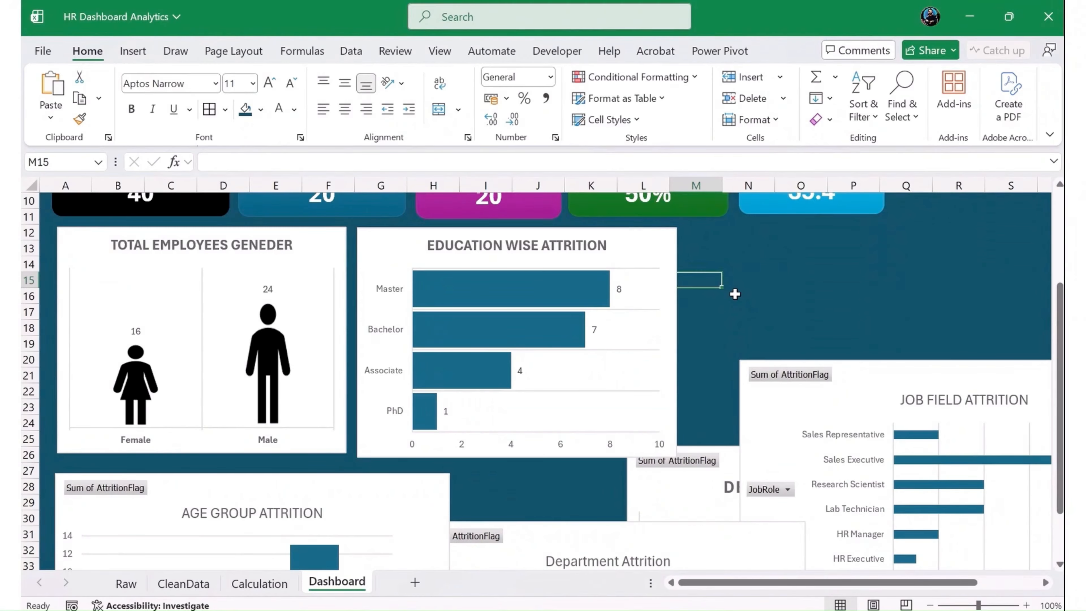
scroll(734, 294, down, 5)
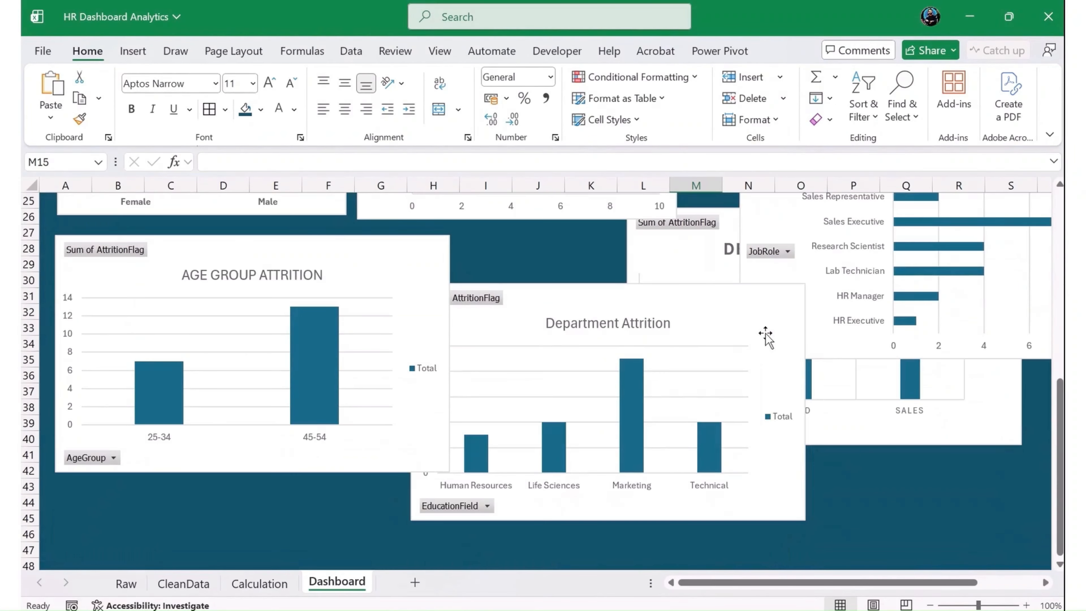
scroll(457, 378, up, 1)
drag(609, 358, 421, 324)
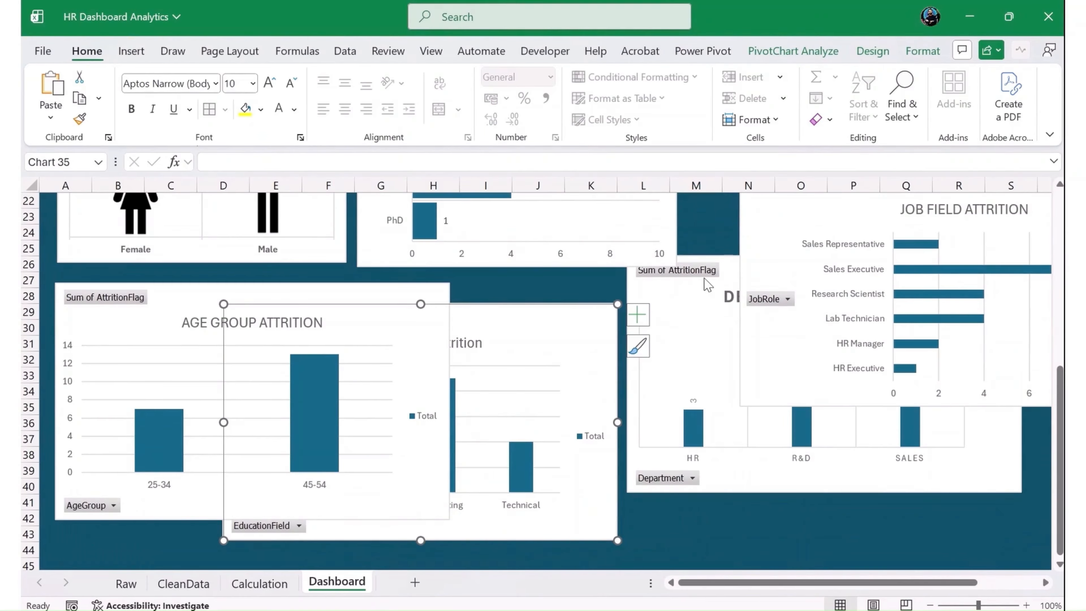
drag(708, 284, 606, 326)
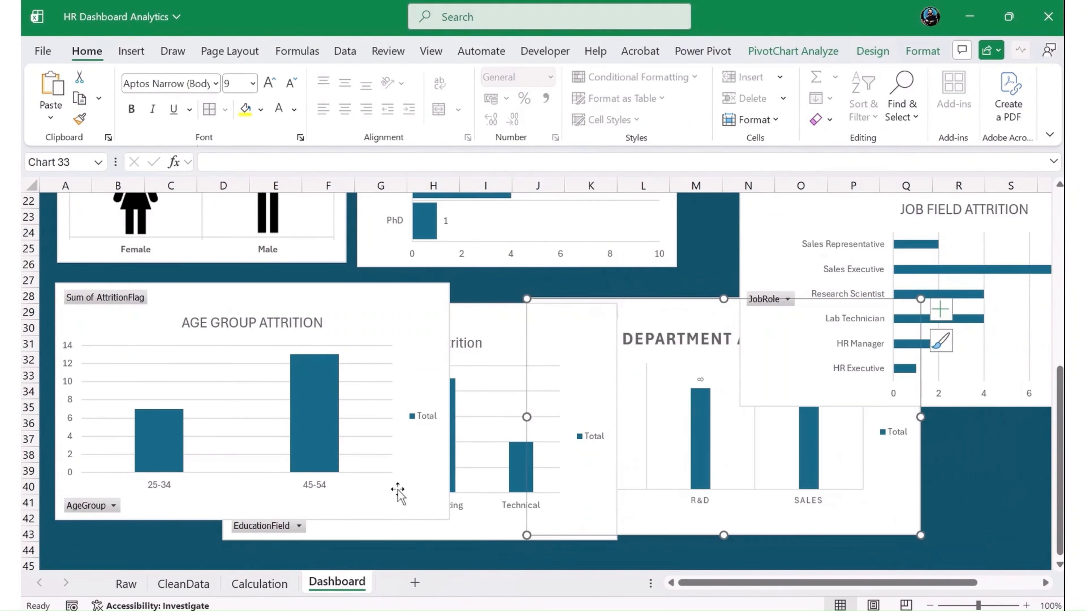
- Examine the Age, Department, JobRole and EducationField columns in the CleanData sheet
click(259, 583)
click(186, 583)
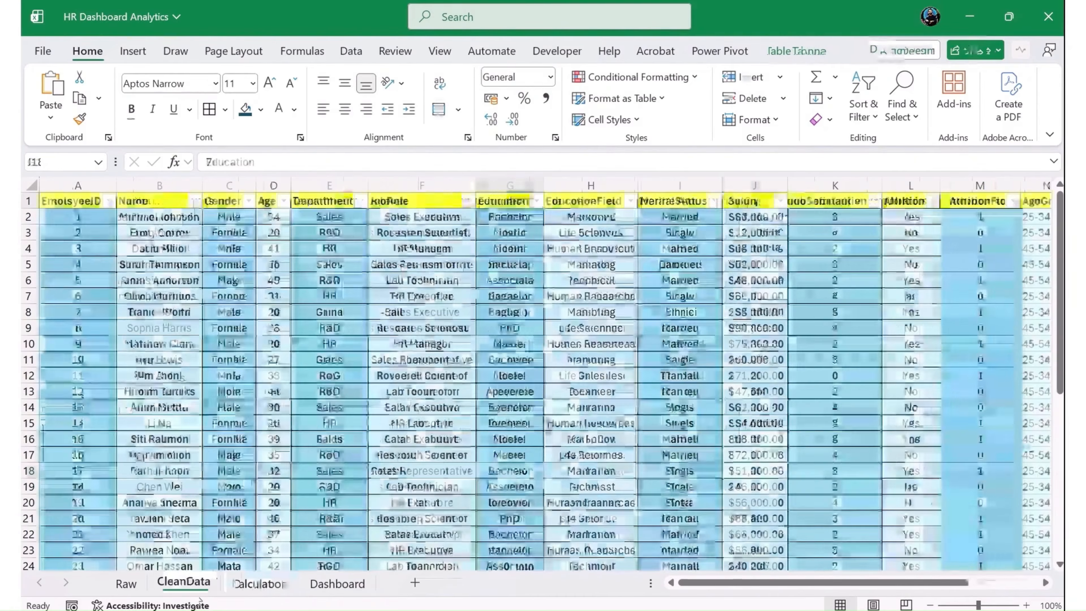
click(634, 248)
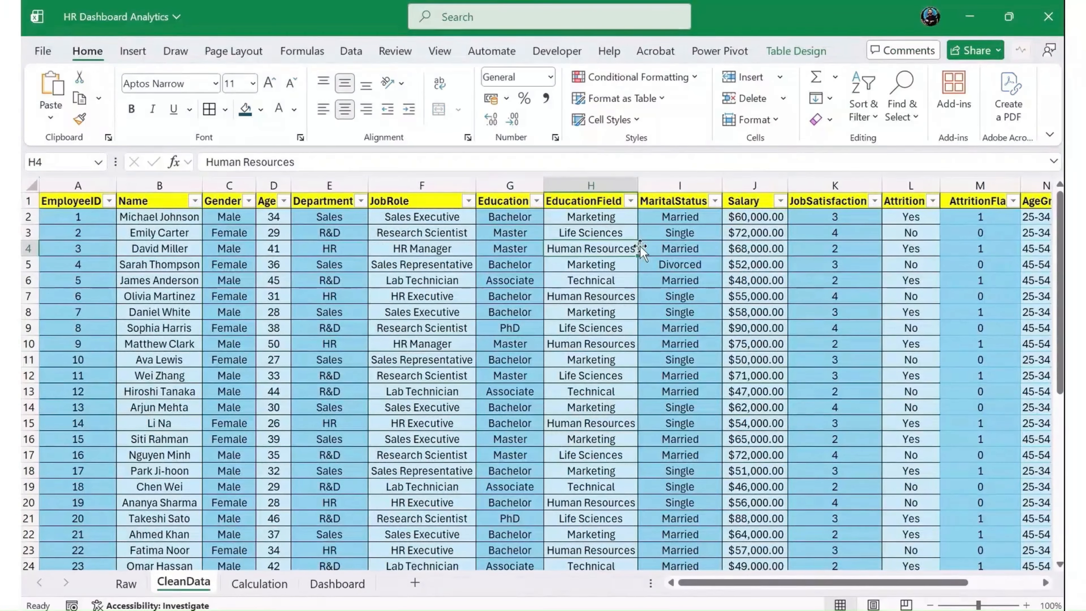
key(Right)
key(Left)
key(Left)
key(Left)
key(Left)
key(Left)
key(Left)
key(Left)
key(Right)
key(Right)
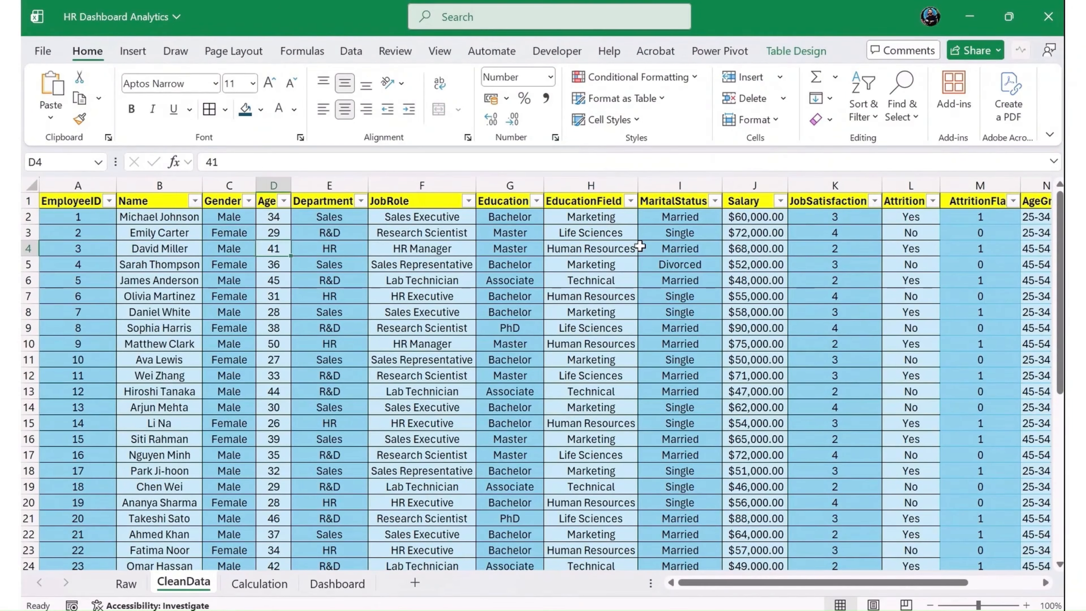
key(Right)
key(Right)
key(Up)
key(Up)
key(Down)
key(Down)
key(Down)
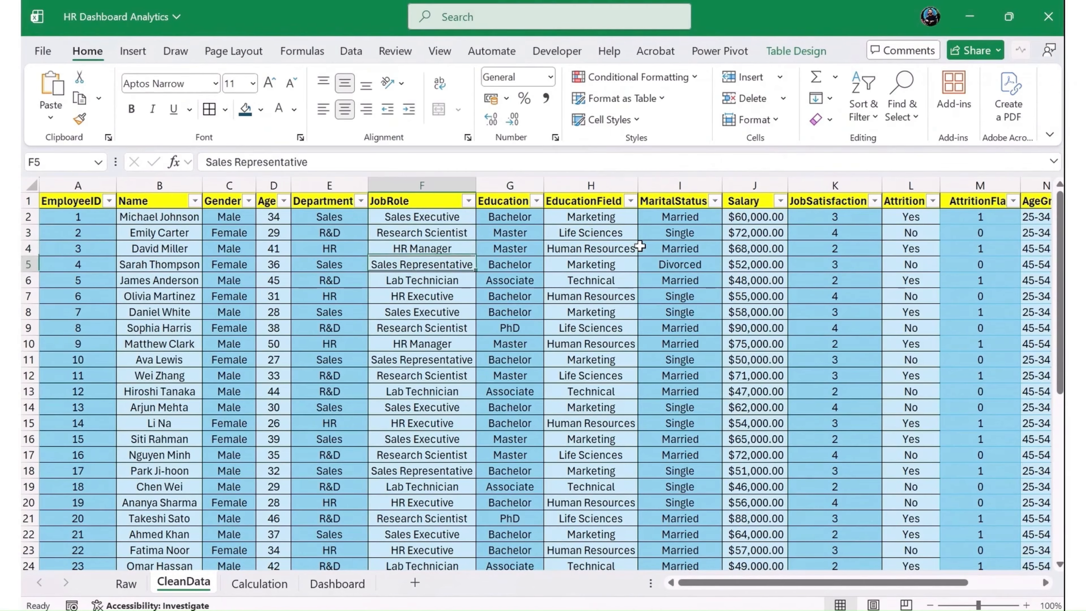
- Return to the Dashboard sheet and reposition the EducationField and DEPARTMENT ATTRITION charts beneath the education chart
click(337, 583)
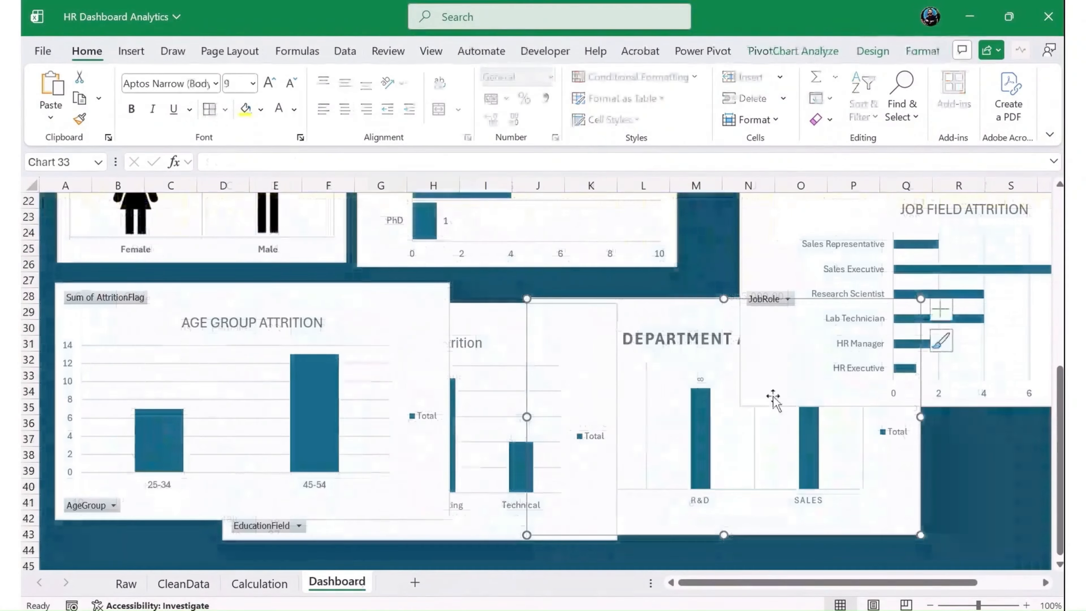
drag(811, 522, 923, 519)
drag(470, 542, 509, 529)
drag(831, 514, 664, 448)
- Bring the DEPARTMENT ATTRITION chart in front of the overlapping charts, close the formatting pane and move it clear of the Job Field chart
double_click(704, 274)
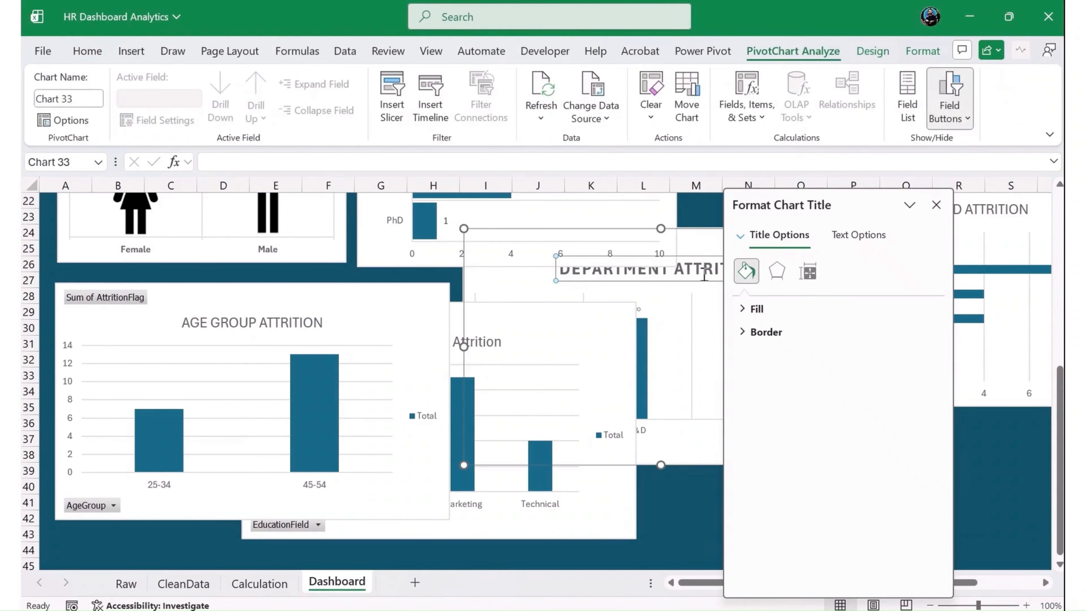
click(704, 274)
click(703, 240)
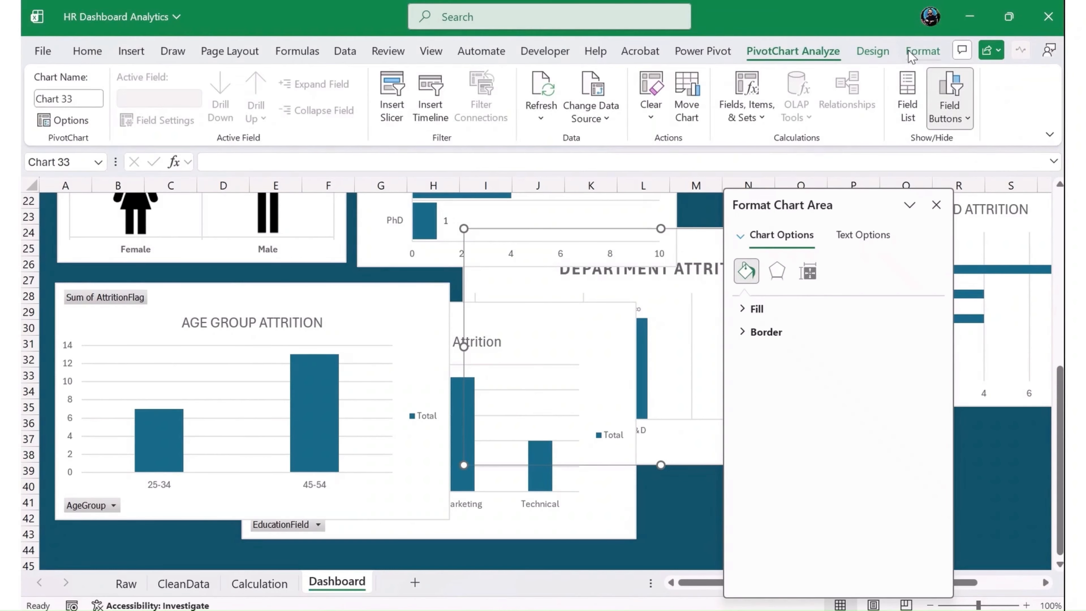
click(922, 51)
click(850, 77)
click(851, 78)
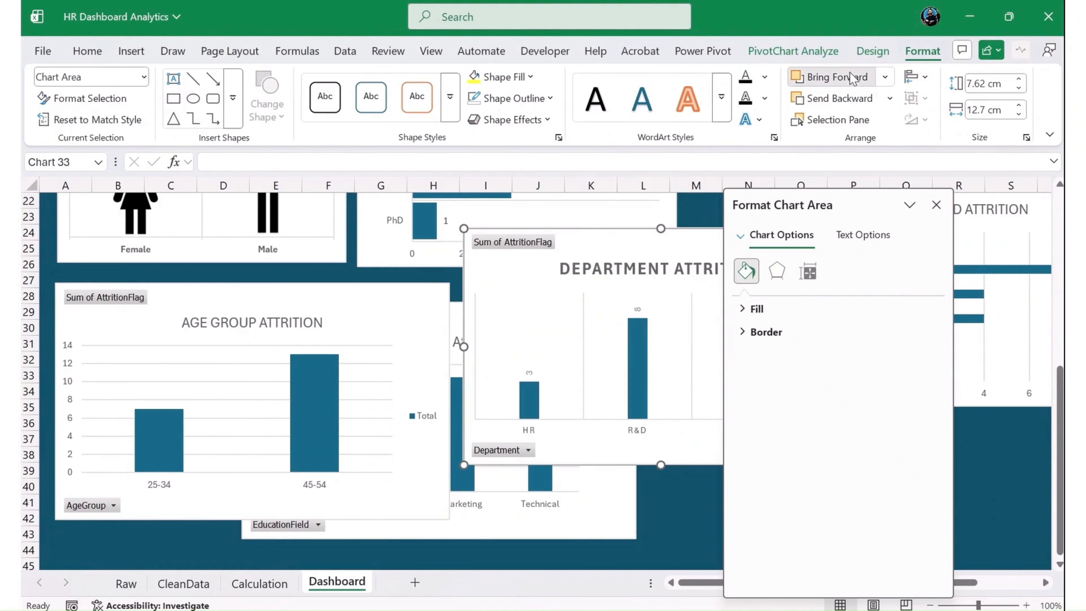
click(936, 205)
click(717, 266)
- Change the Job Field Attrition chart's type to a standard Pie
triple_click(610, 274)
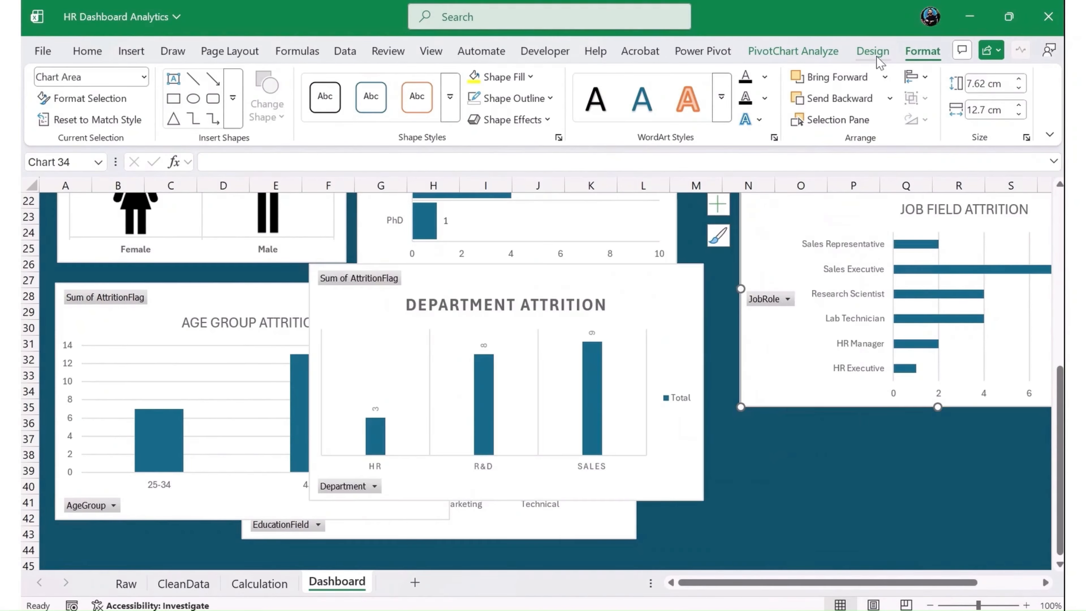
click(795, 53)
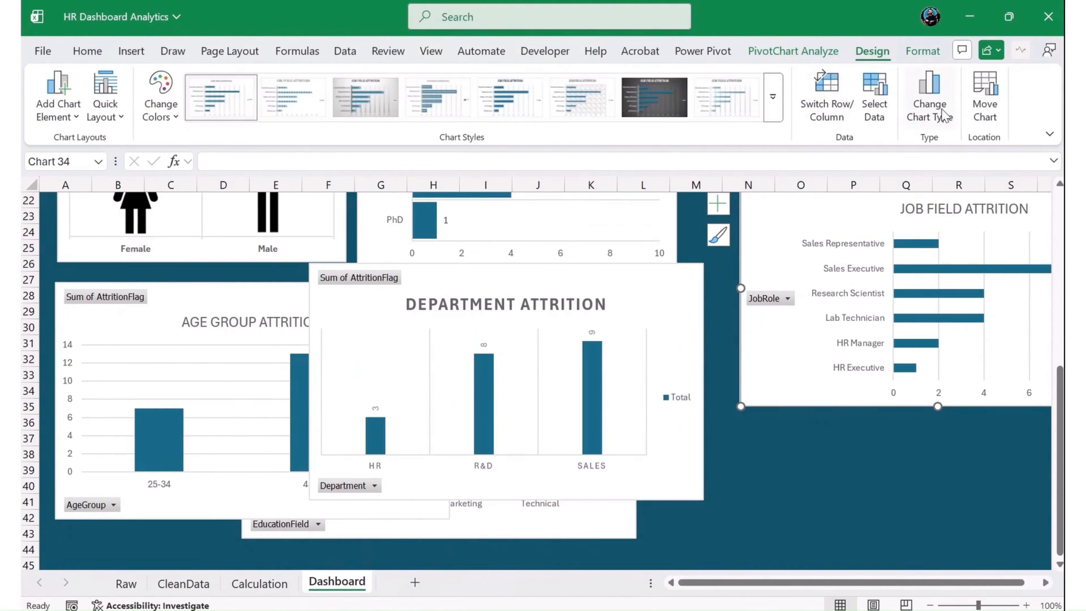
click(930, 96)
click(350, 363)
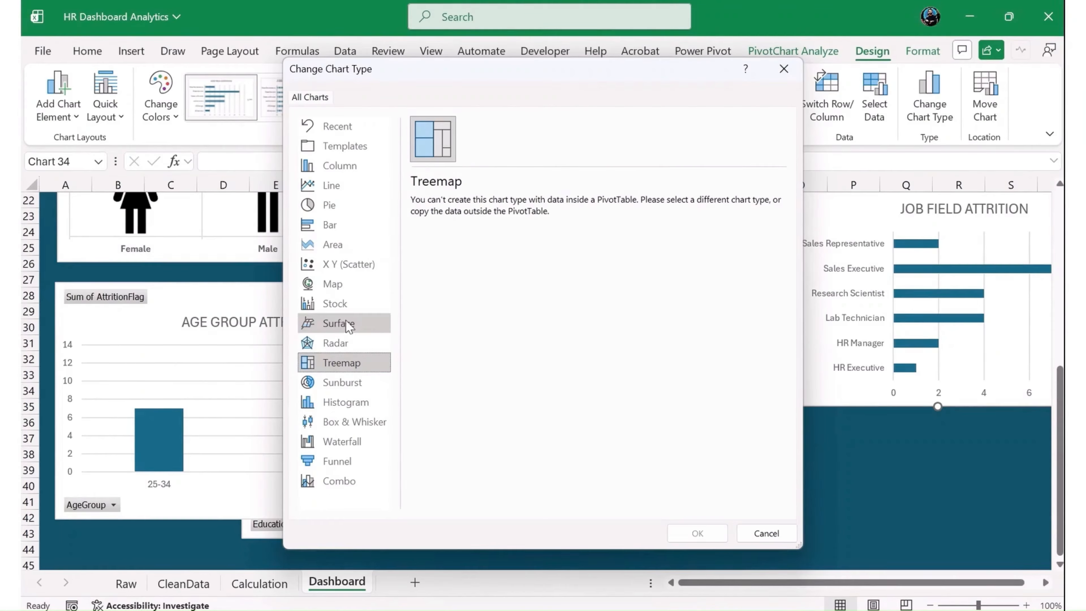
click(339, 257)
click(332, 202)
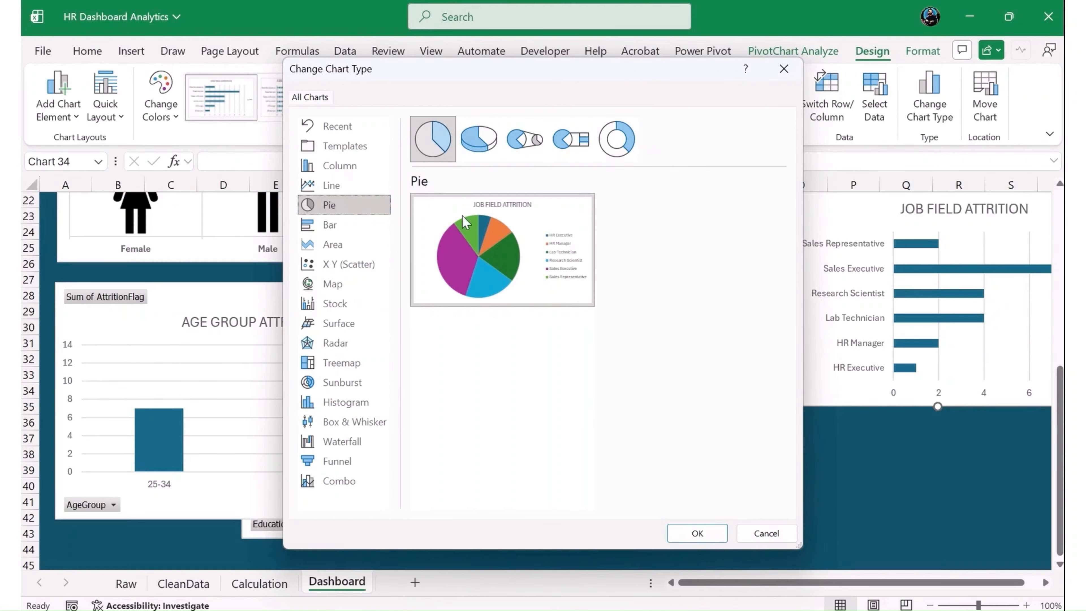
mouse_move(476, 217)
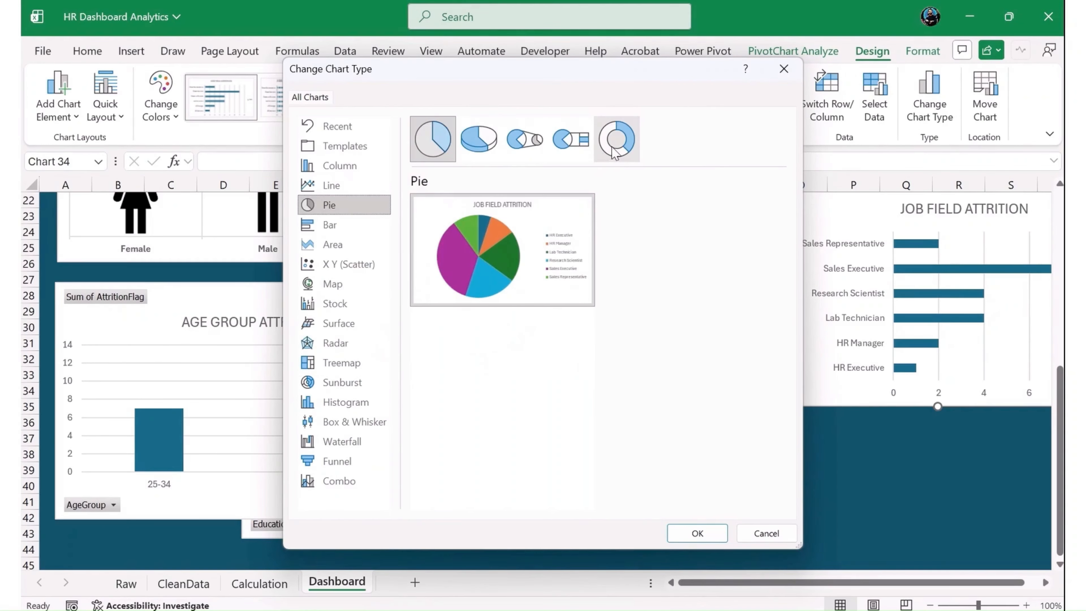
click(615, 148)
click(433, 140)
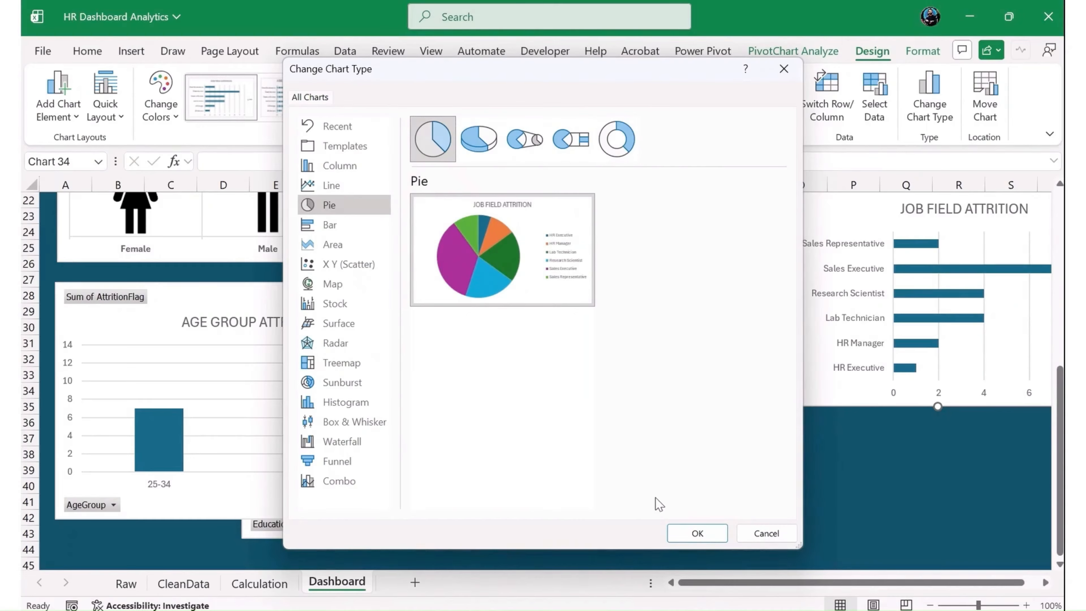
click(676, 533)
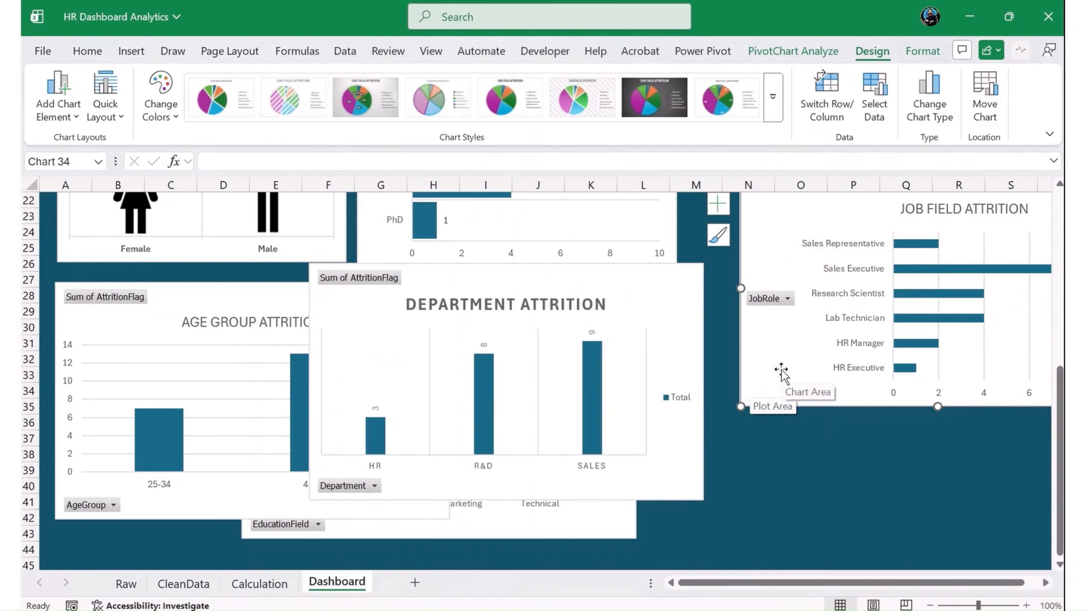
- Move the Job Field Attrition pie chart beside the education chart, just beneath the Average Age card
drag(775, 368, 692, 447)
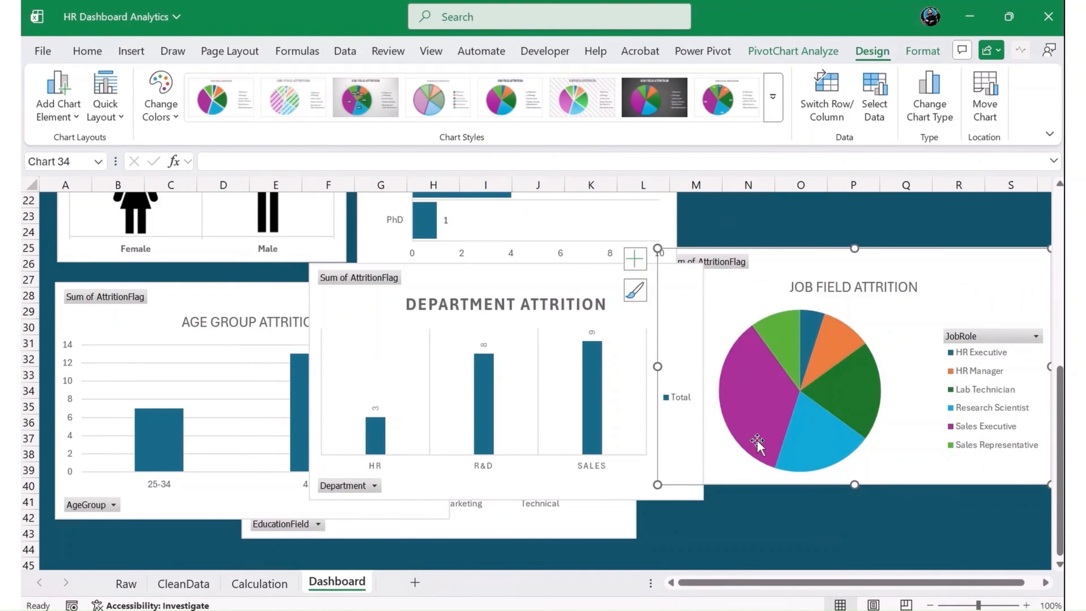
scroll(739, 415, up, 3)
drag(917, 419, 951, 236)
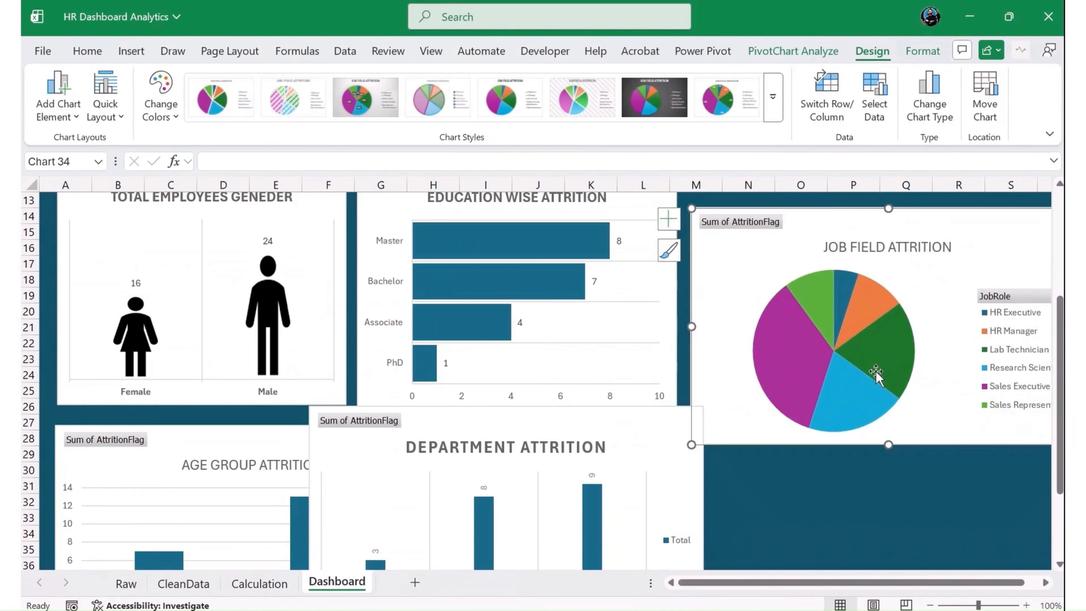
scroll(890, 402, up, 4)
drag(940, 421, 933, 386)
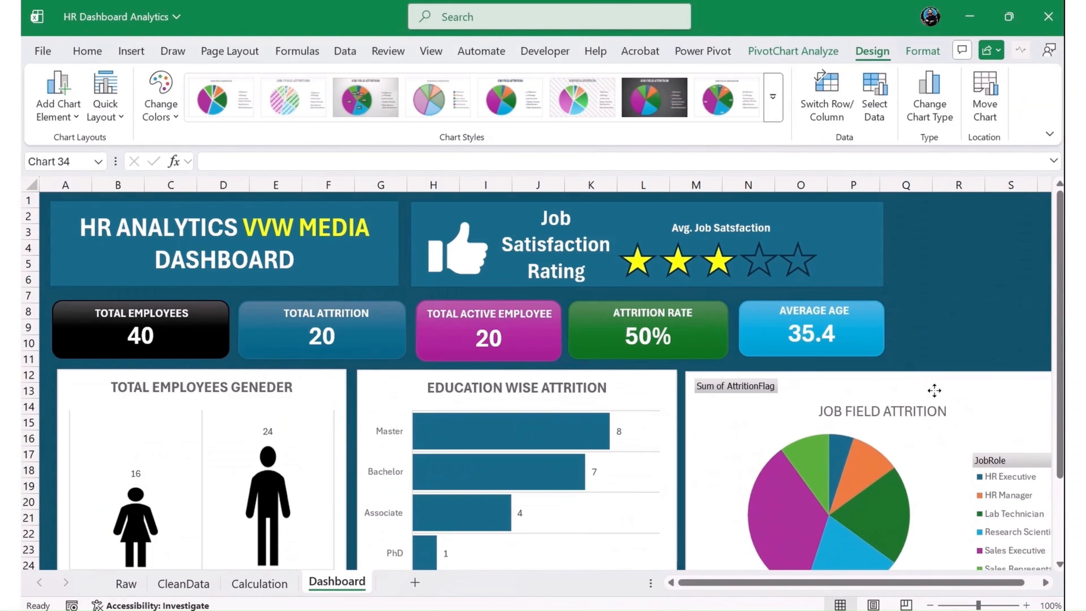
- Hide all field buttons on the Job Field Attrition pie chart
scroll(898, 402, down, 2)
right_click(729, 292)
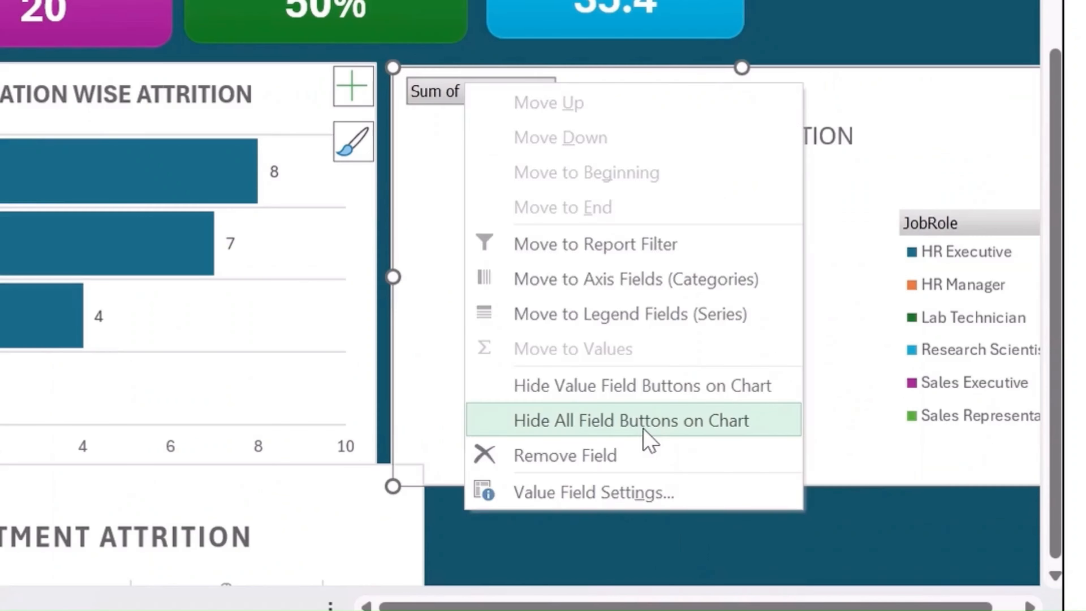
click(829, 476)
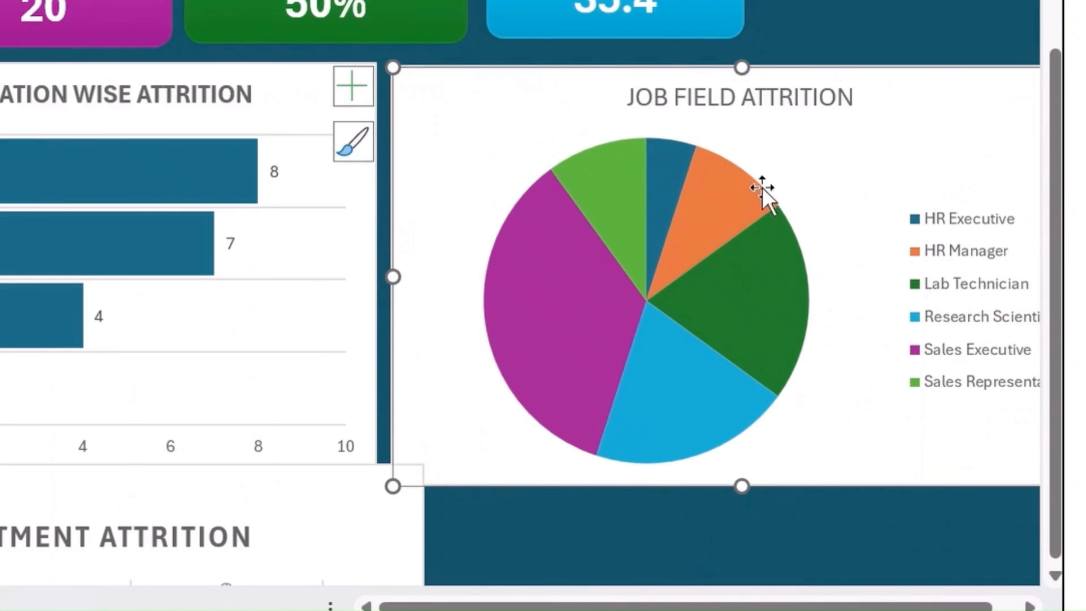
- Delete the legend of the Job Field Attrition pie chart and narrow the chart to a width similar to the education chart's
drag(753, 606, 775, 607)
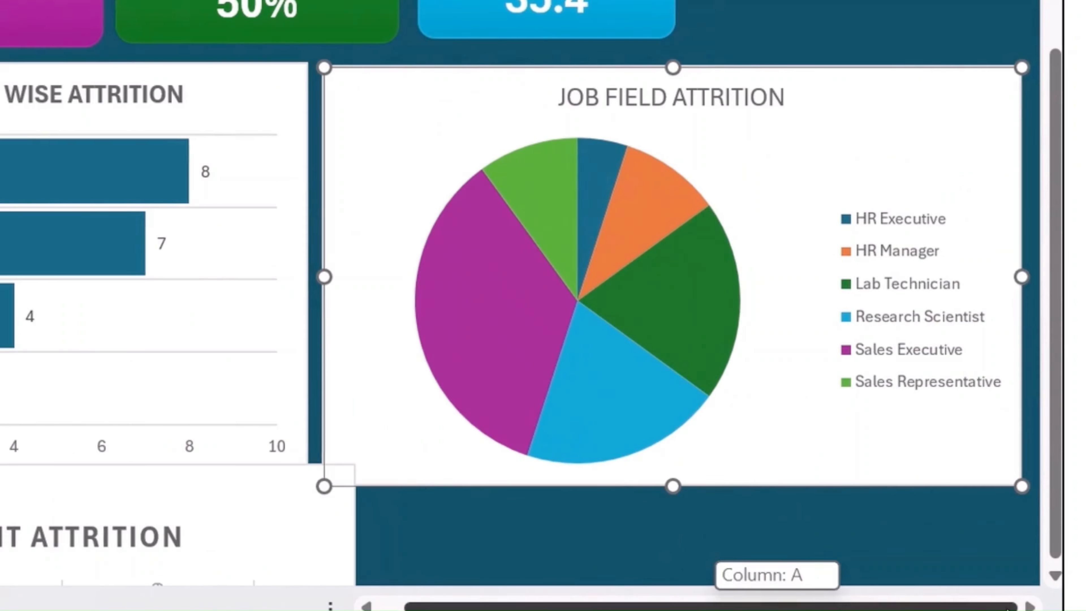
click(933, 279)
key(Delete)
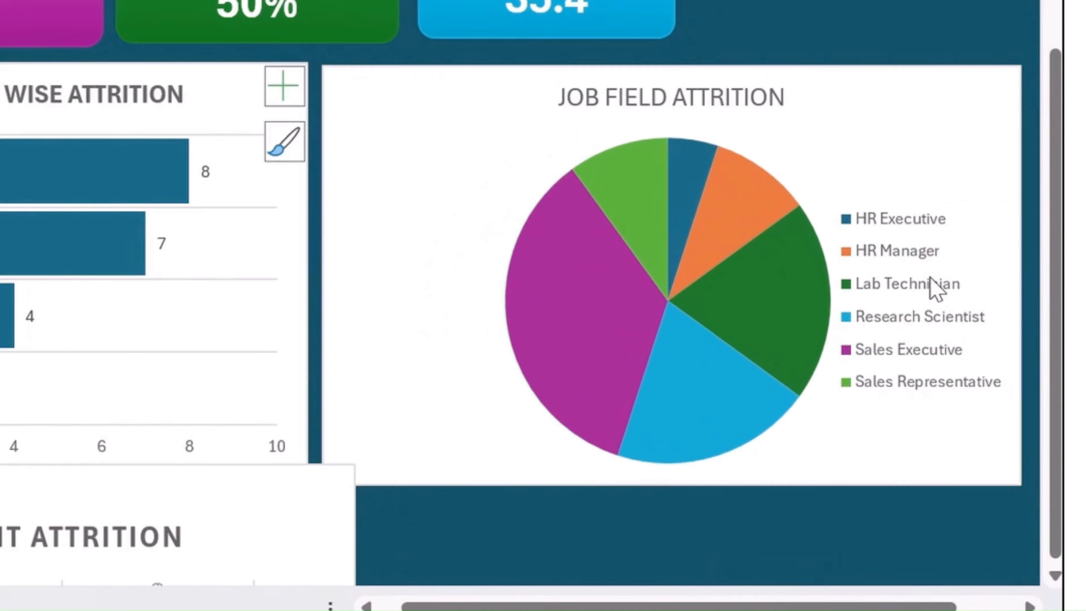
drag(1021, 276, 837, 303)
- Add data labels to the Job Field Attrition pie chart as Data Callouts
click(884, 96)
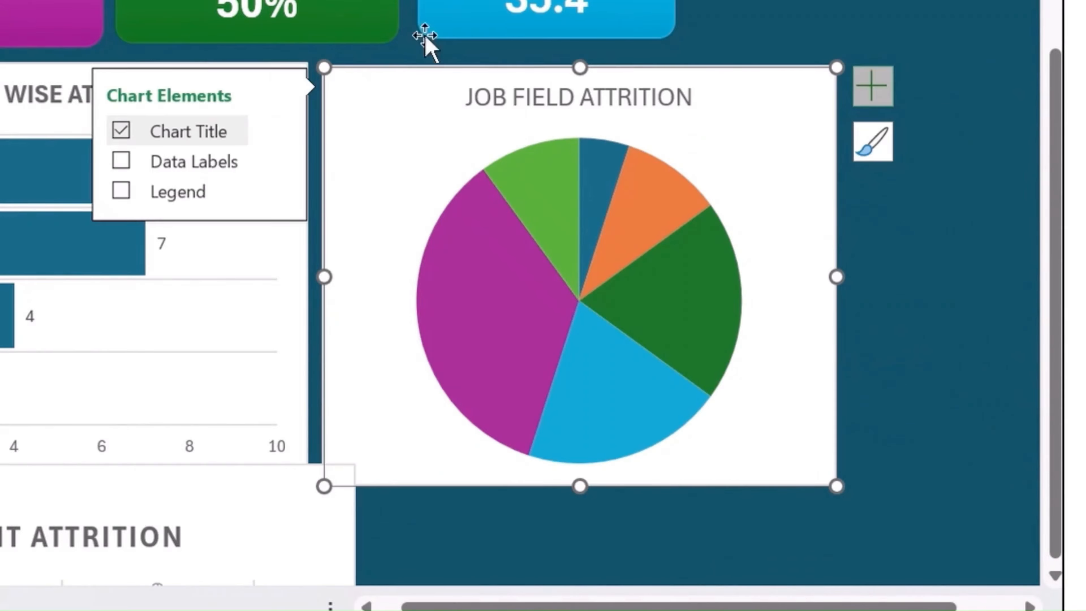
click(121, 160)
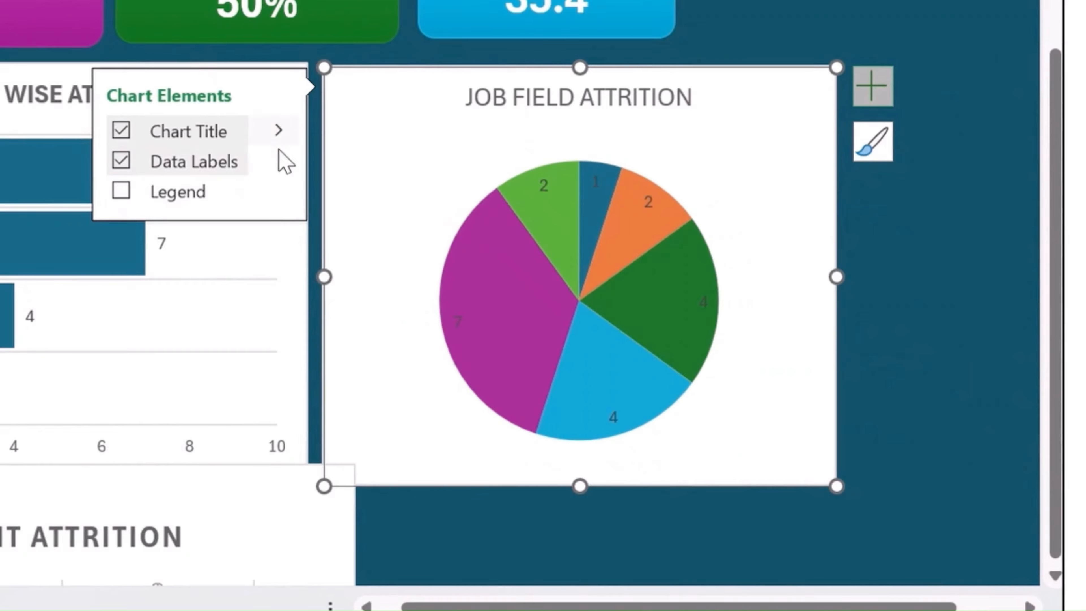
click(280, 164)
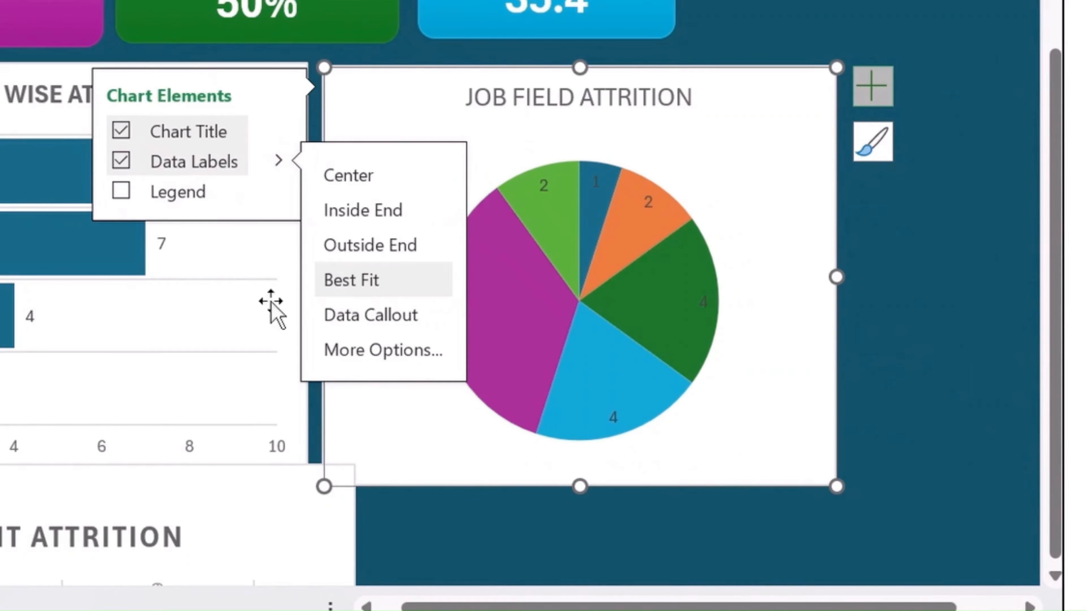
click(386, 255)
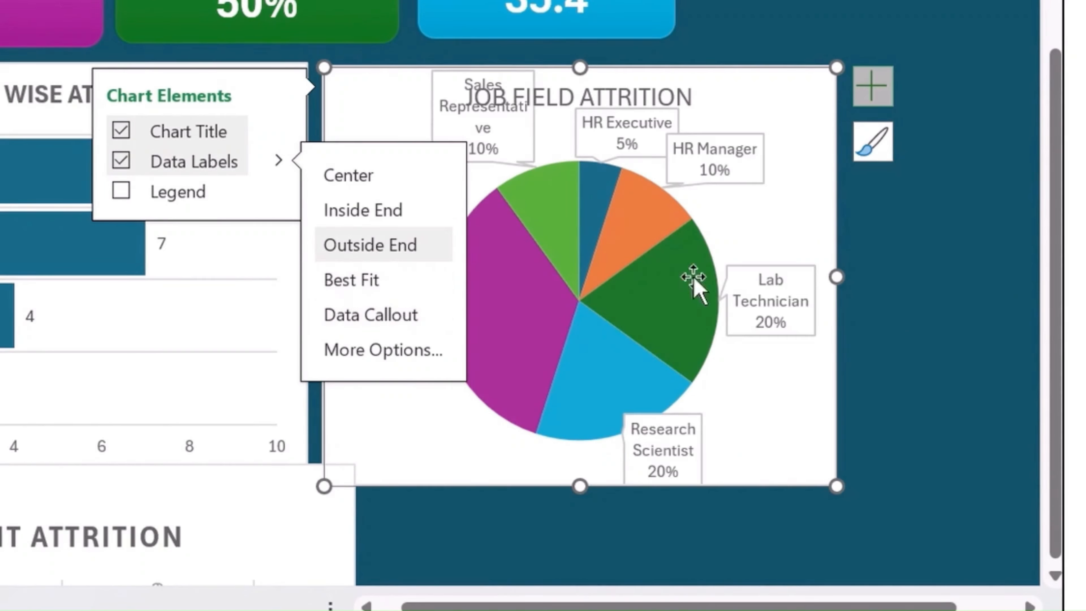
- Make the Job Field Attrition chart's title bold and reduce its data callouts' text to font size 5
click(639, 102)
click(592, 101)
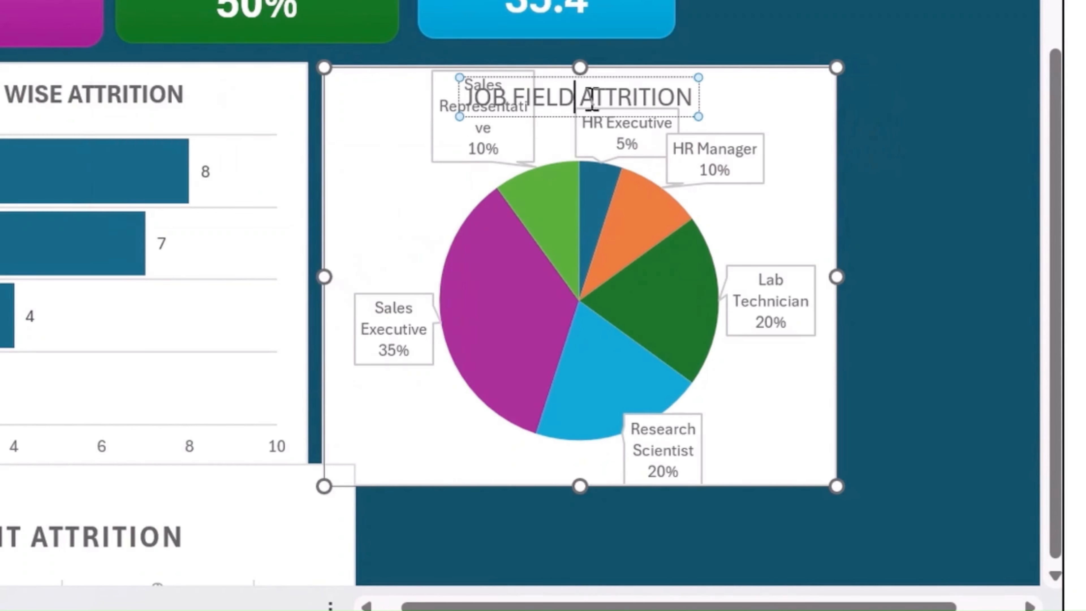
key(ctrl+a)
key(ctrl+b)
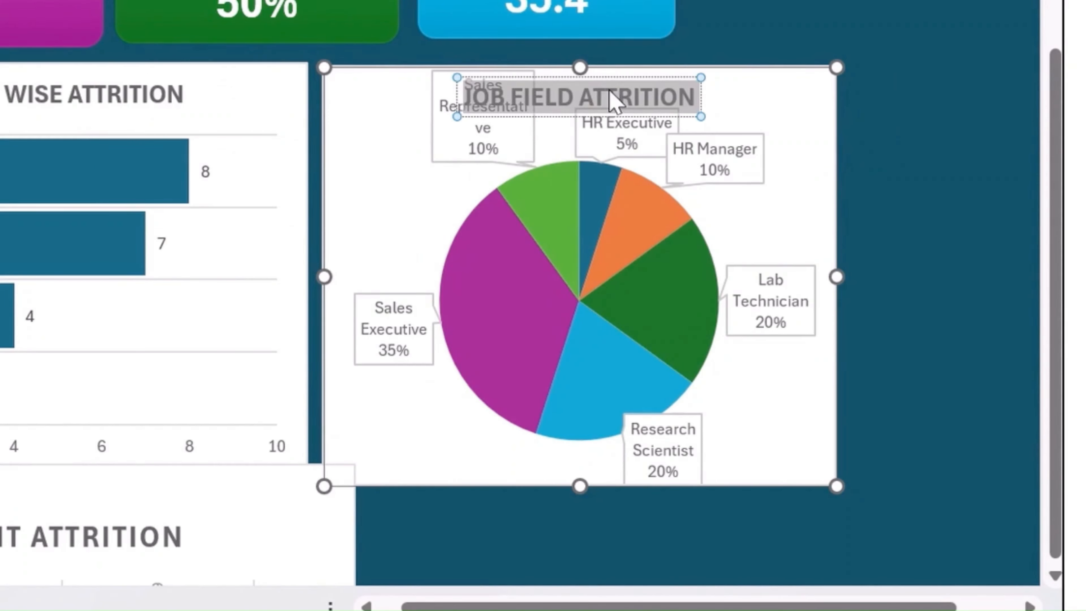
key(Escape)
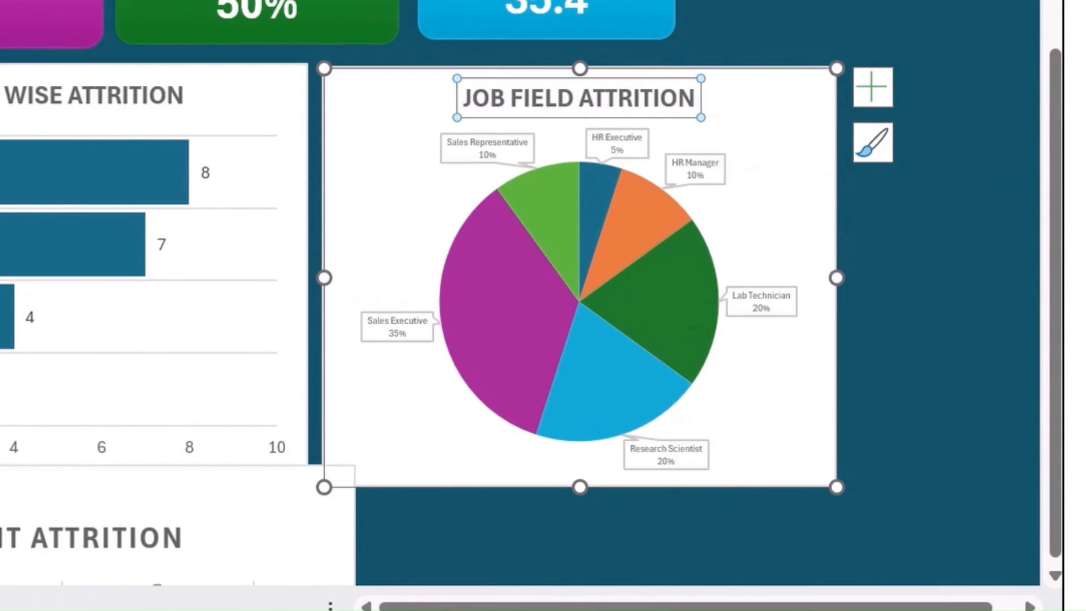
click(974, 345)
click(804, 227)
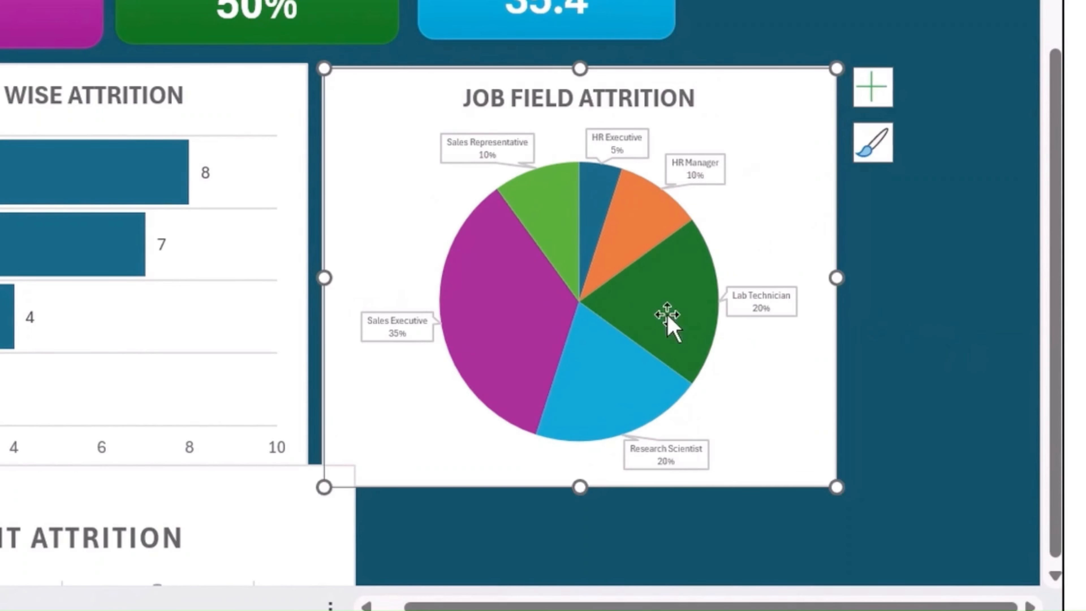
scroll(614, 361, down, 4)
scroll(551, 312, up, 3)
scroll(553, 327, down, 2)
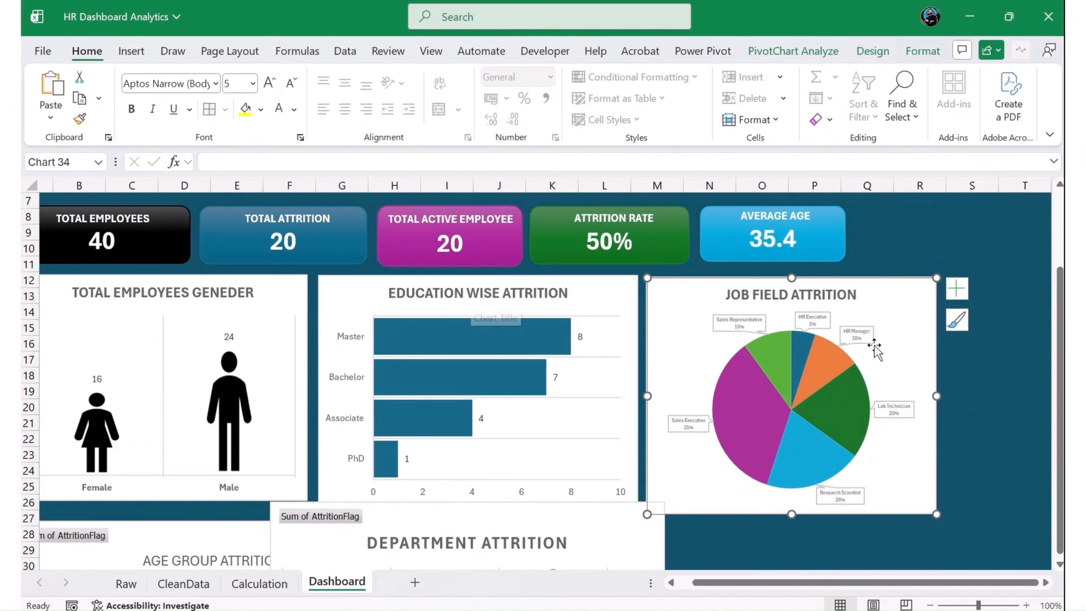
- Widen the Job Satisfaction Rating banner's background rectangle to line up with the outer edge of the Job Field Attrition chart
click(903, 252)
click(896, 296)
scroll(873, 324, up, 2)
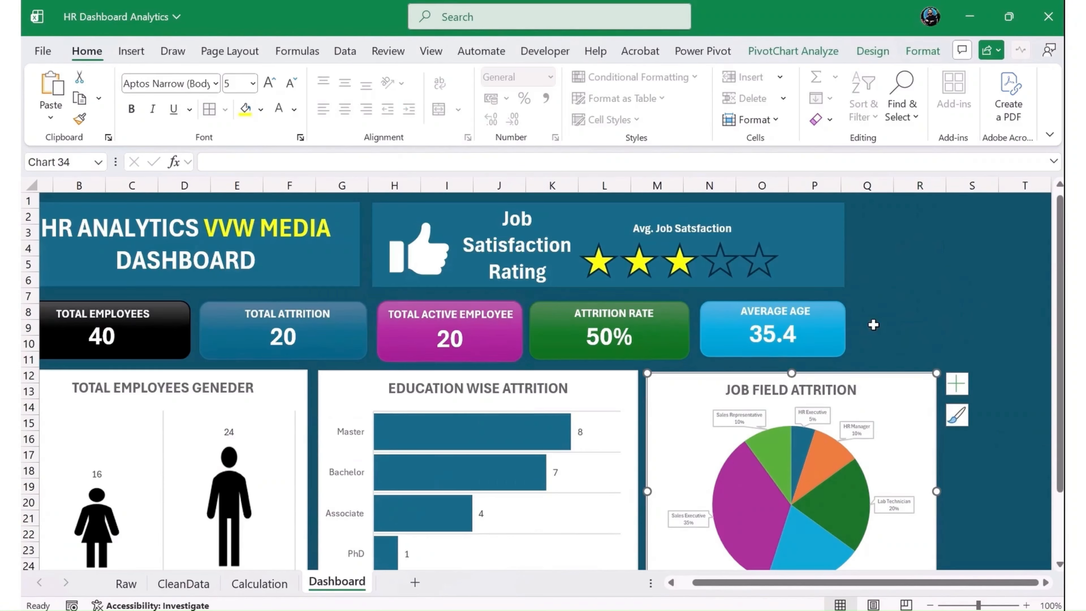
click(845, 256)
drag(850, 245, 932, 244)
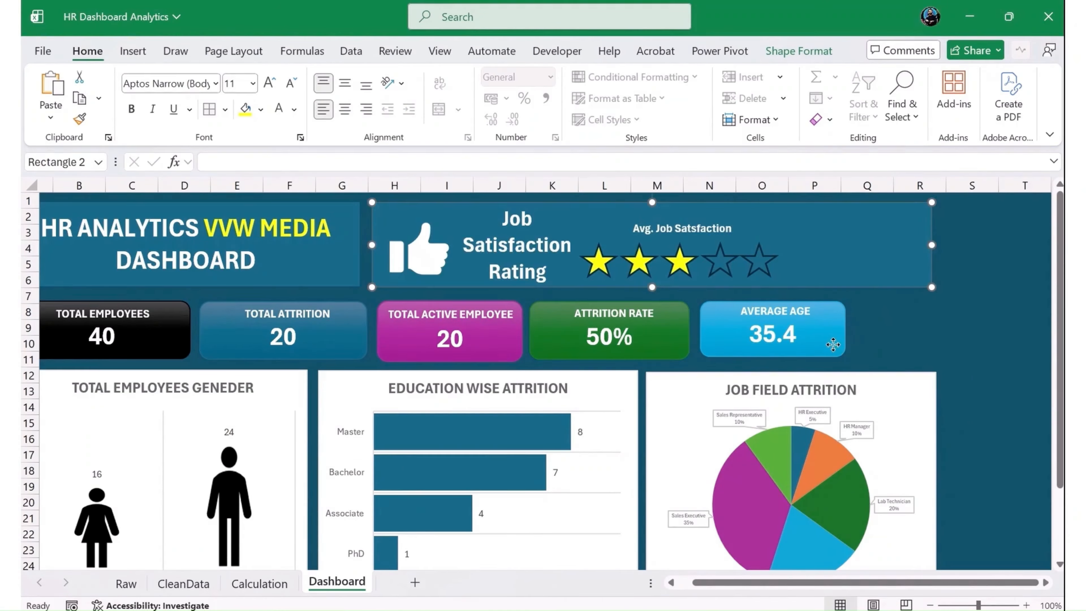
- Group the Average Age label with its light blue KPI card
click(833, 344)
click(871, 359)
click(788, 310)
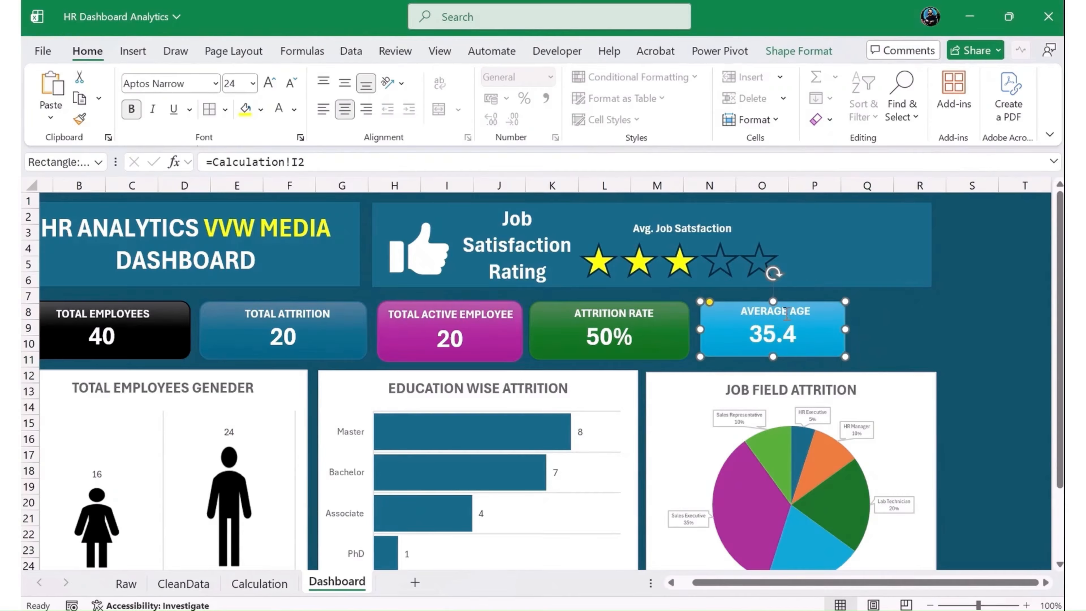
click(788, 310)
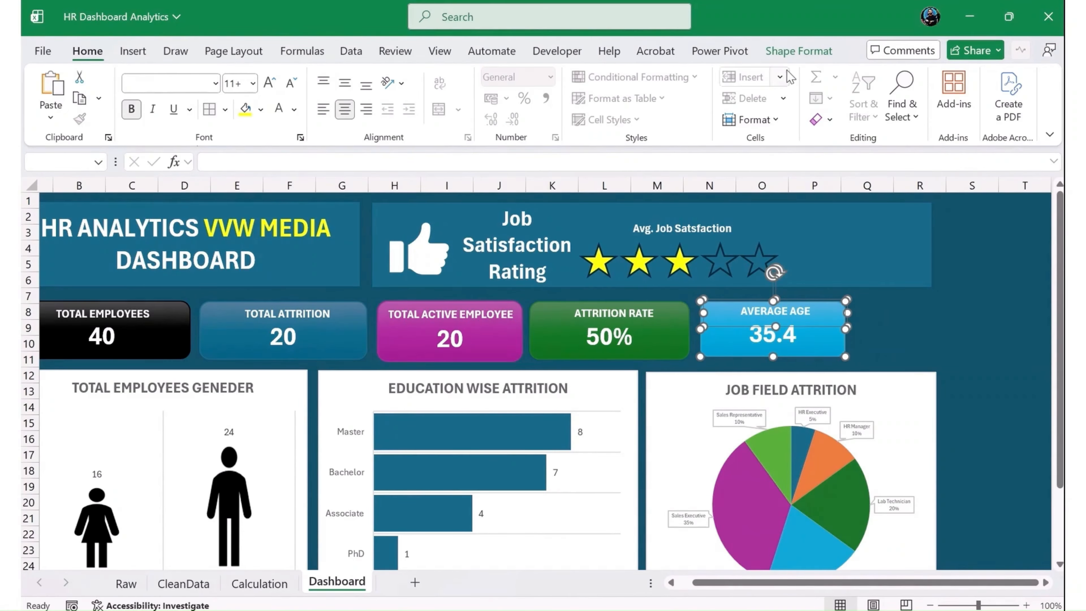
click(799, 50)
click(906, 98)
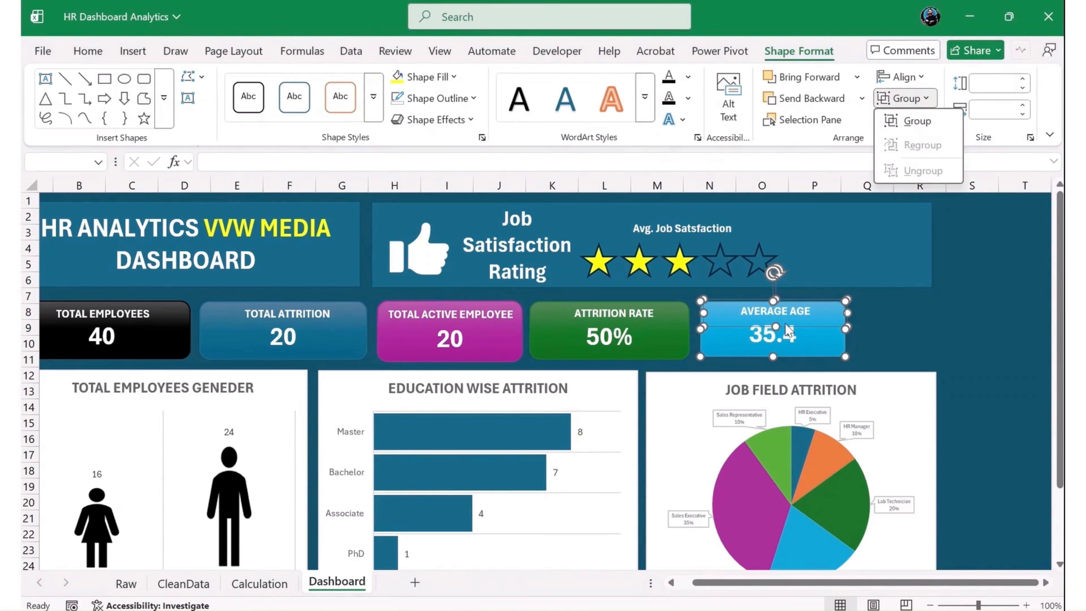
click(914, 123)
- Group the Attrition Rate label with its green KPI card
click(635, 315)
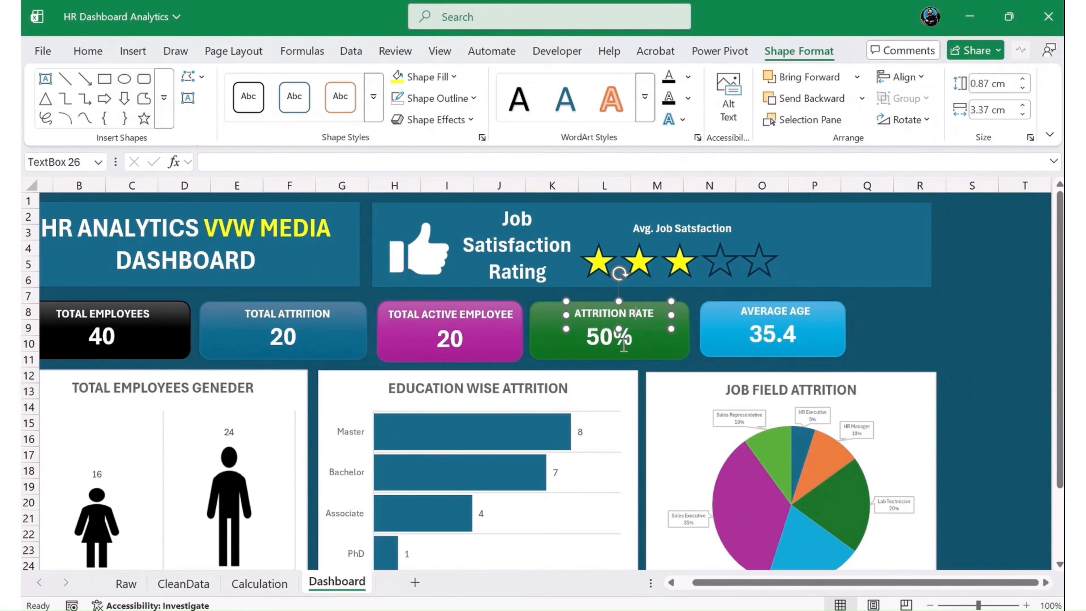
shift+click(670, 355)
click(913, 99)
click(915, 120)
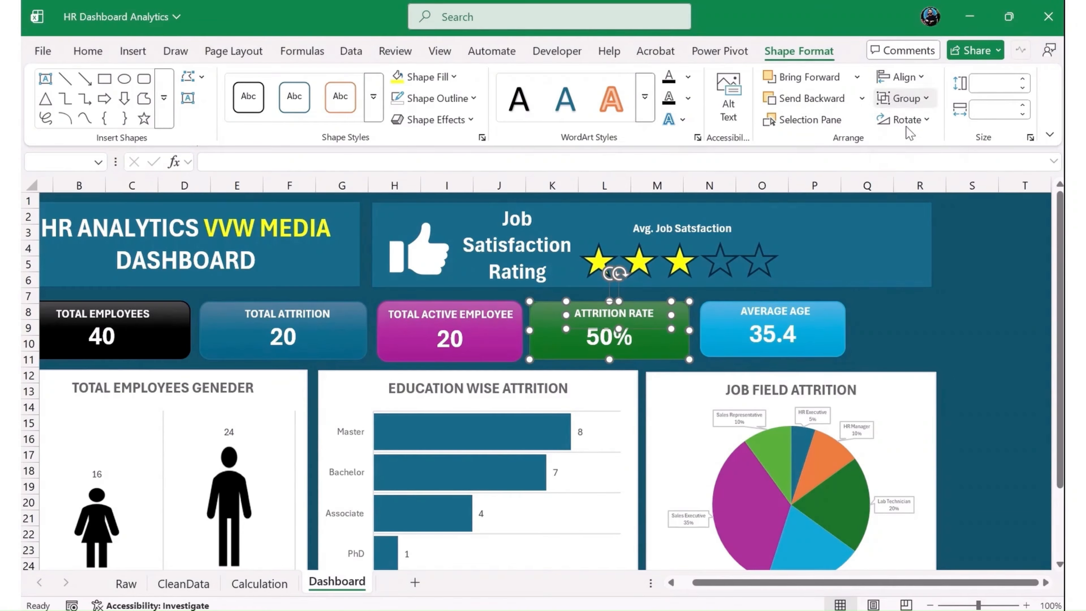
- Group the Total Active Employee label with its purple KPI card
click(471, 315)
shift+click(448, 344)
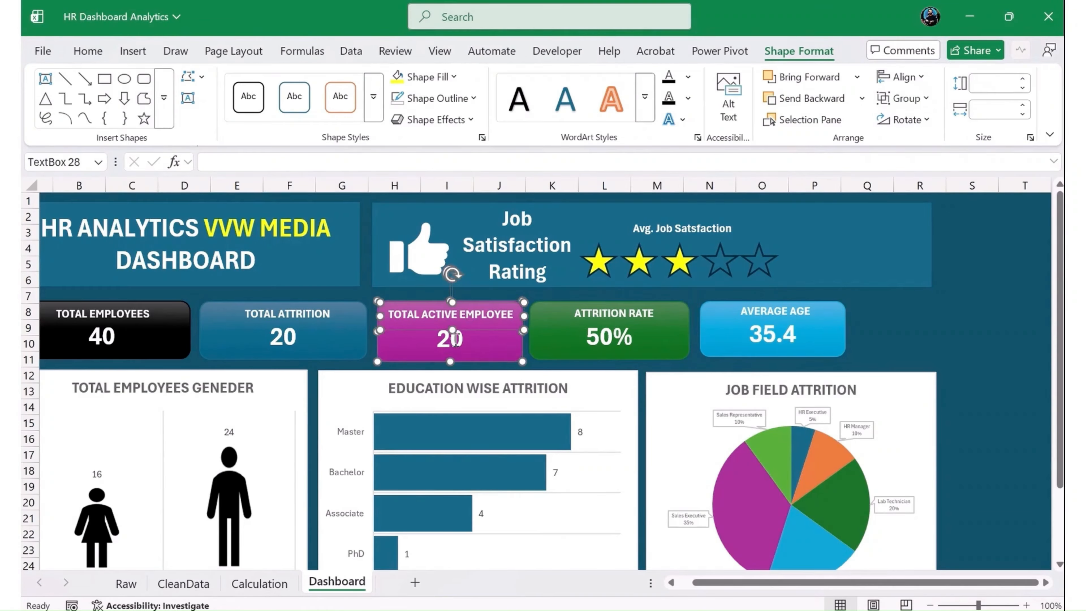
click(913, 99)
click(910, 118)
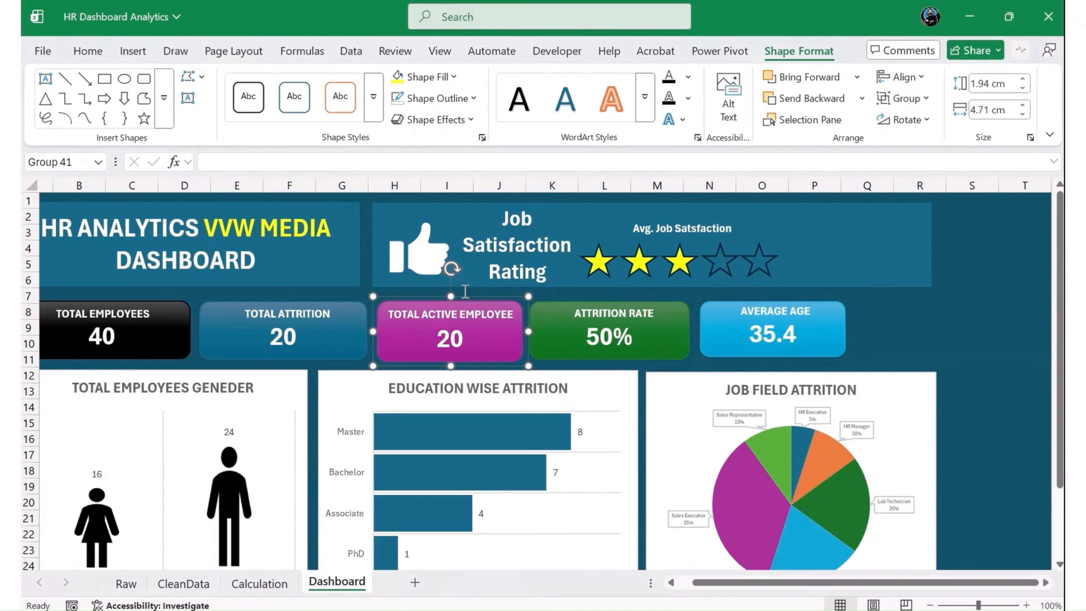
- Spread the KPI cards evenly across the row so the Average Age card lines up with the widened banner's edge
click(323, 319)
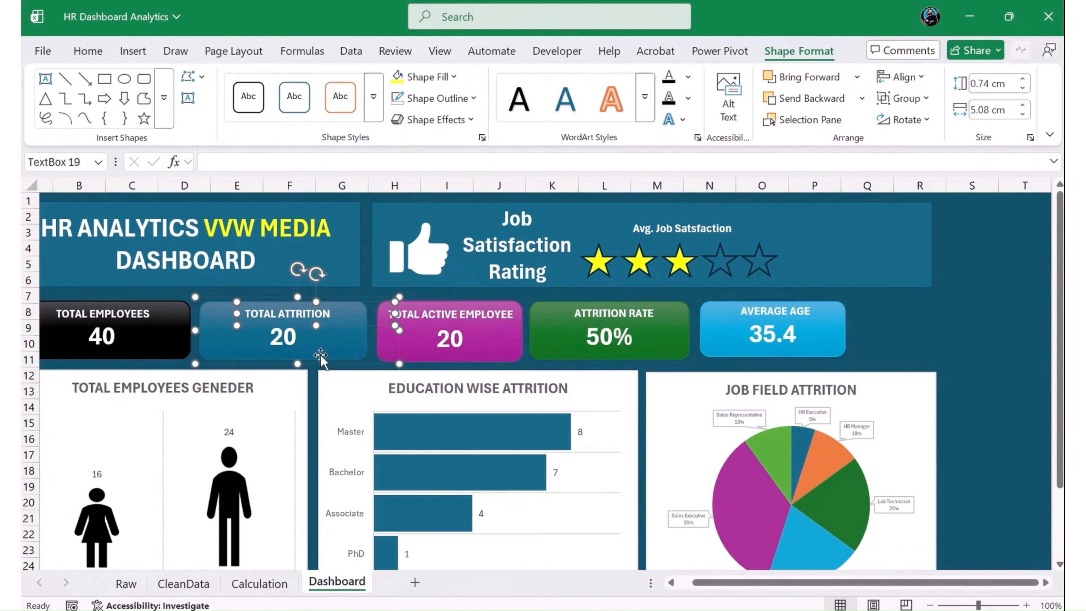
drag(807, 335, 861, 351)
drag(669, 346, 734, 347)
drag(475, 344, 508, 345)
mouse_move(356, 344)
mouse_down()
mouse_move(369, 343)
mouse_move(346, 349)
mouse_up()
click(958, 382)
click(942, 406)
- Change the Department Attrition chart of HR, R&D and Sales to a Doughnut chart
ctrl+scroll(446, 448, down, 2)
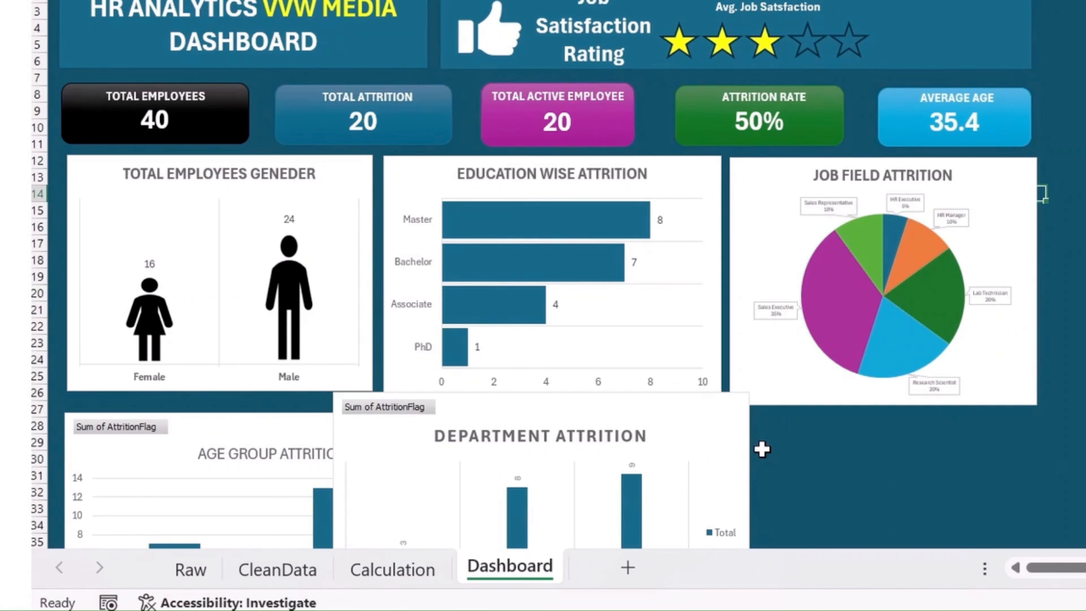
scroll(564, 383, down, 4)
click(417, 271)
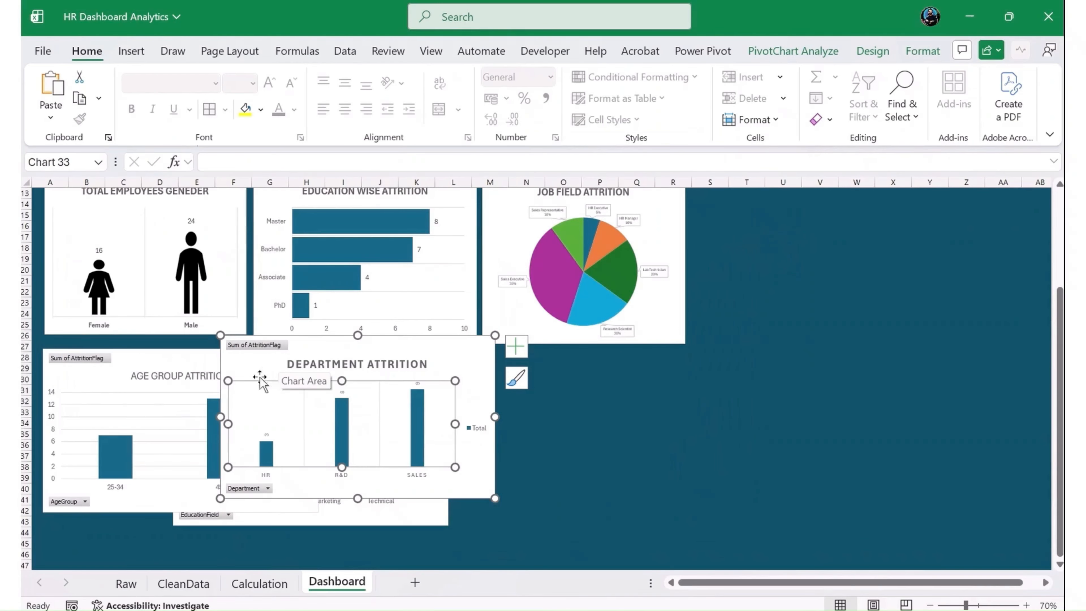
click(256, 362)
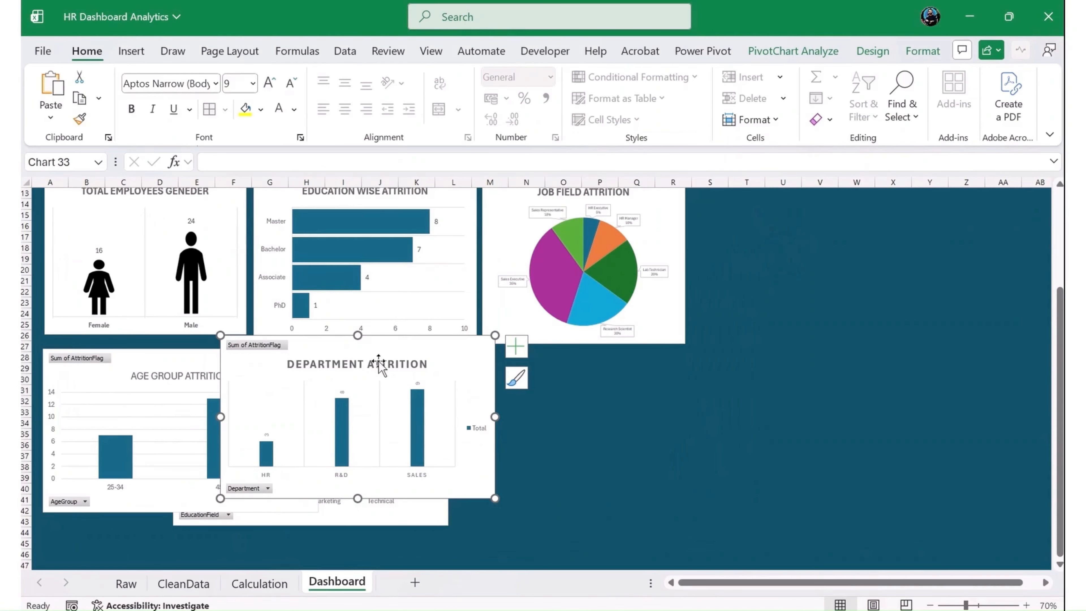
click(873, 53)
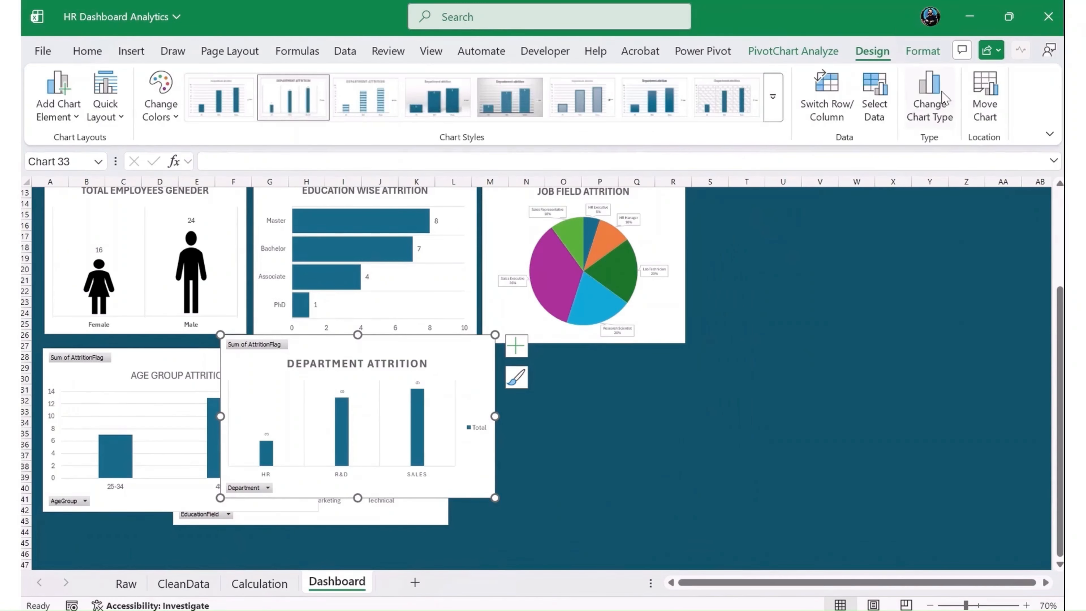
click(930, 98)
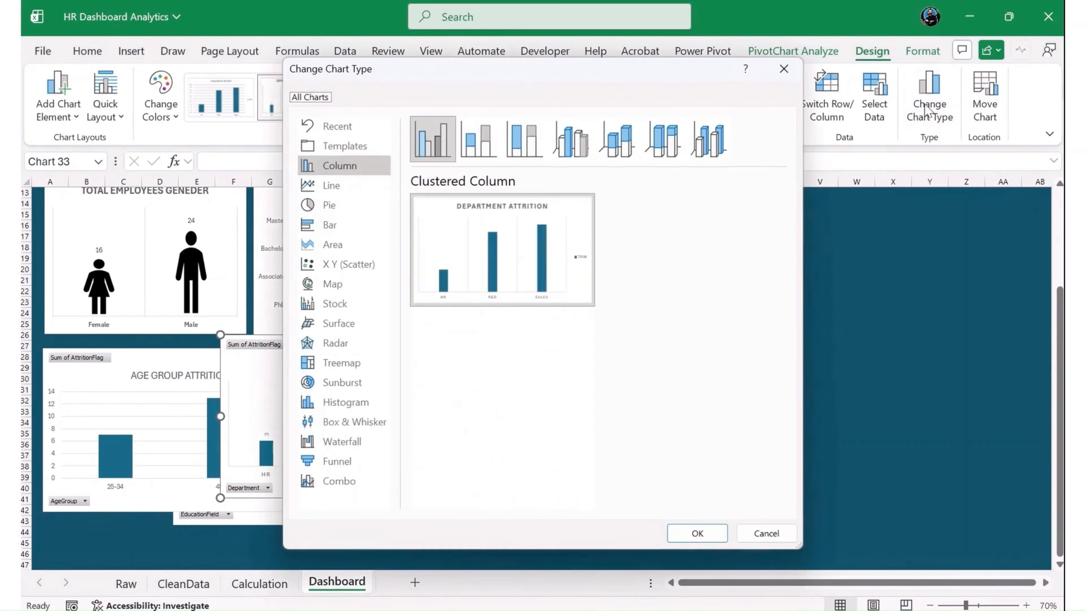
click(351, 385)
click(337, 205)
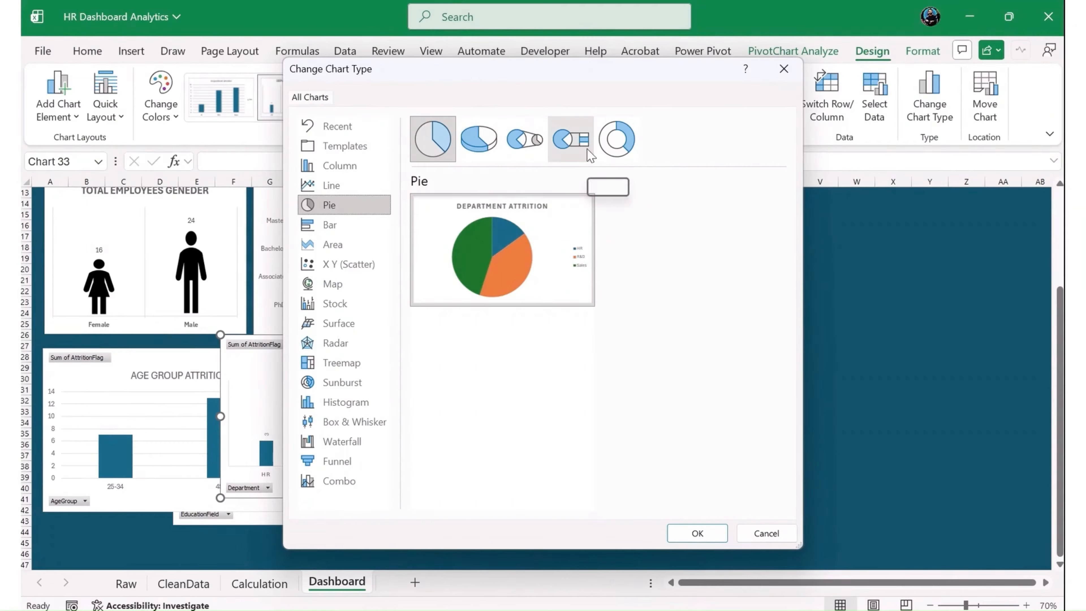
click(624, 142)
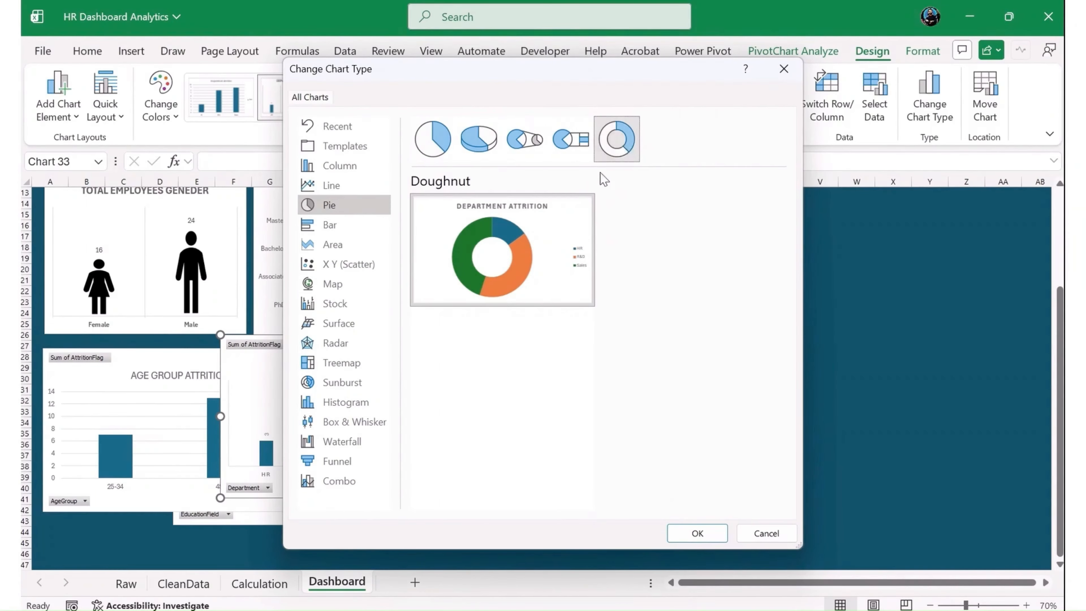
click(693, 532)
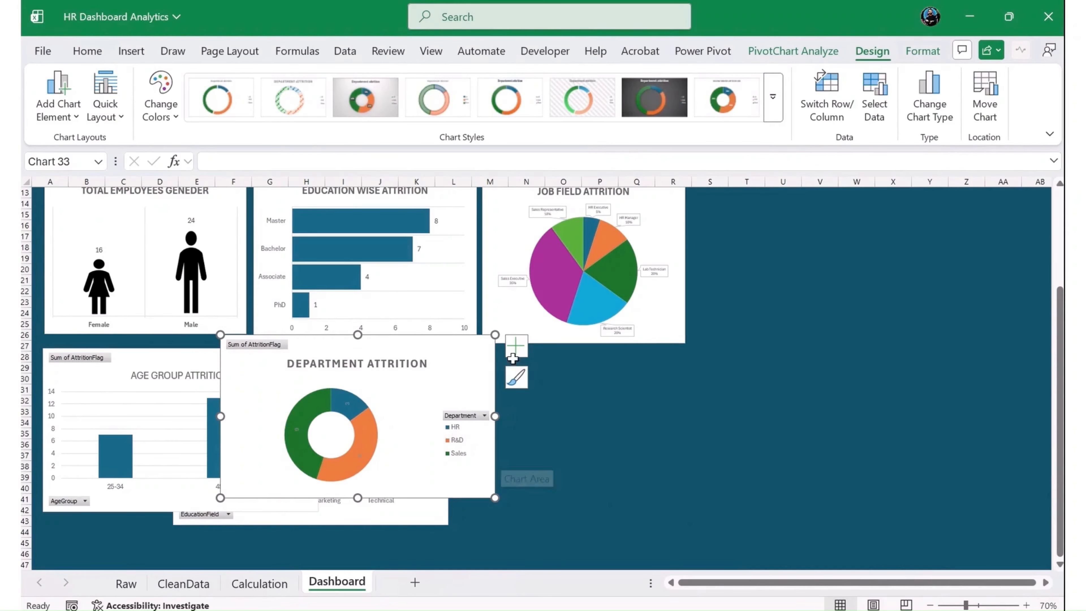
- Switch the Department Attrition doughnut chart's data labels to Data Callouts
click(517, 346)
click(645, 389)
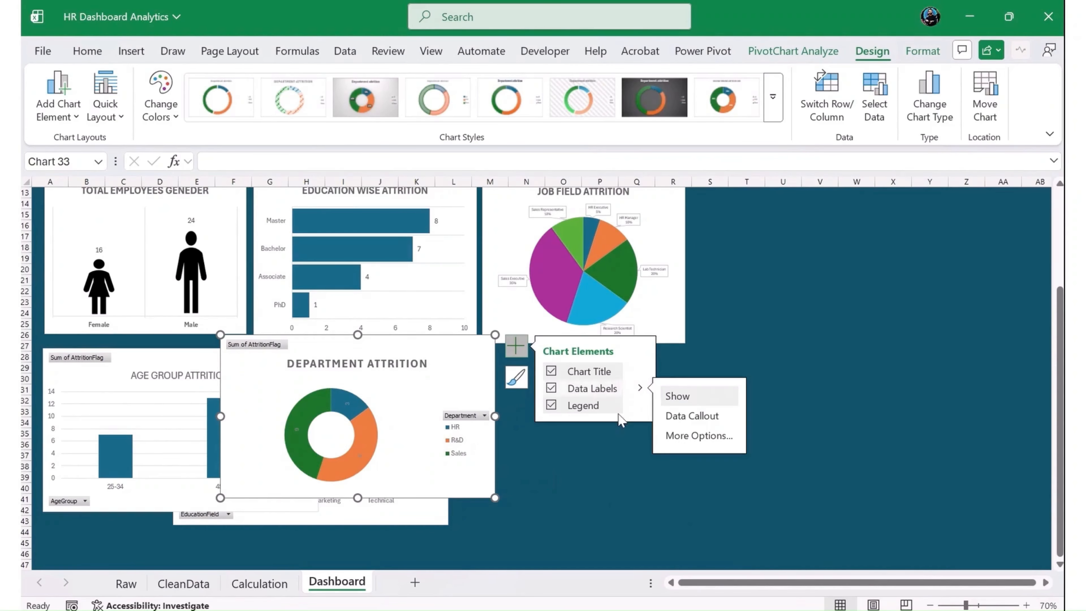
click(685, 417)
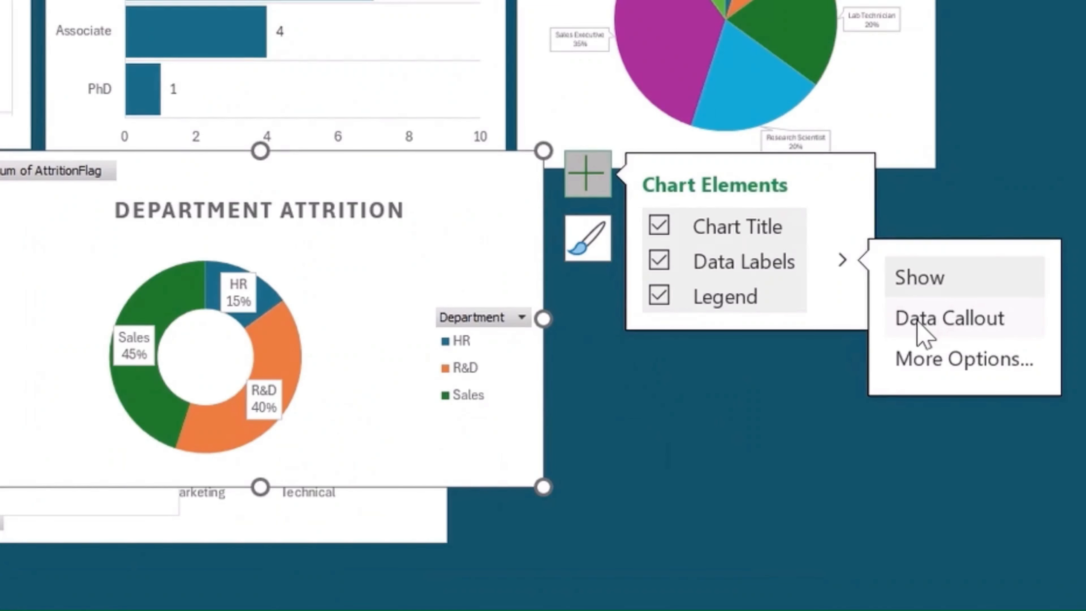
- Delete the Department Attrition doughnut chart's legend and hide all of its field buttons
click(497, 387)
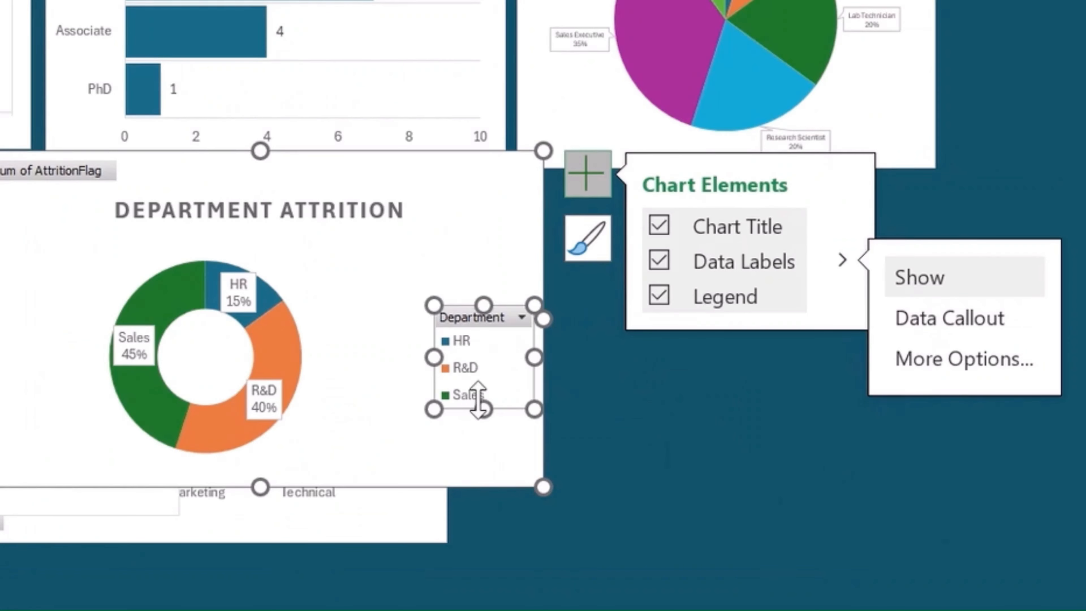
key(Delete)
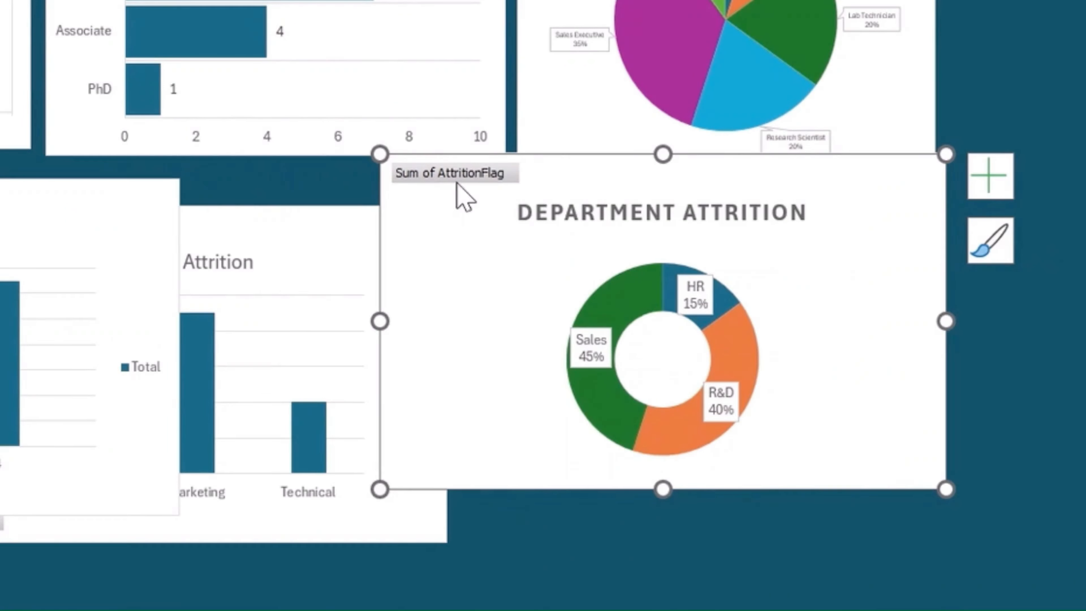
right_click(458, 172)
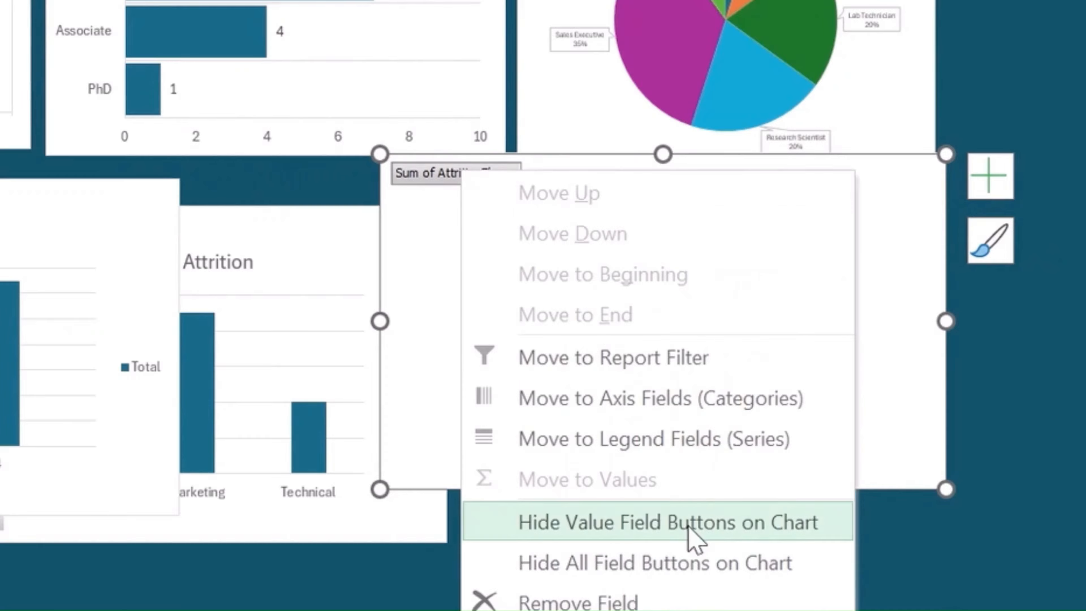
click(666, 563)
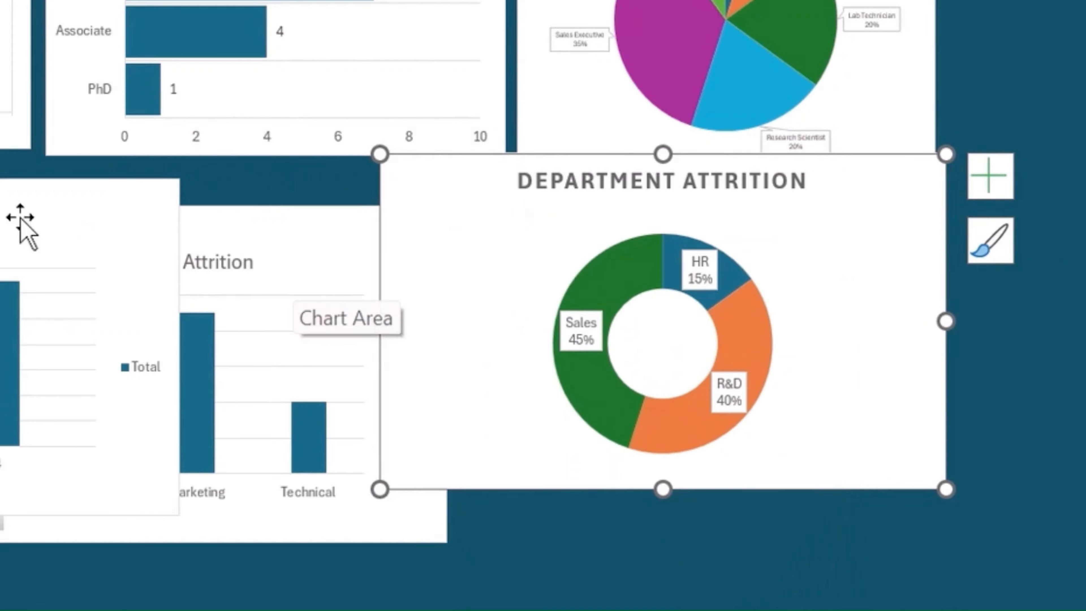
- Move the age group and education field charts aside, and fit the Department Attrition doughnut below the gender chart at the same width
drag(62, 204, 1085, 217)
click(448, 253)
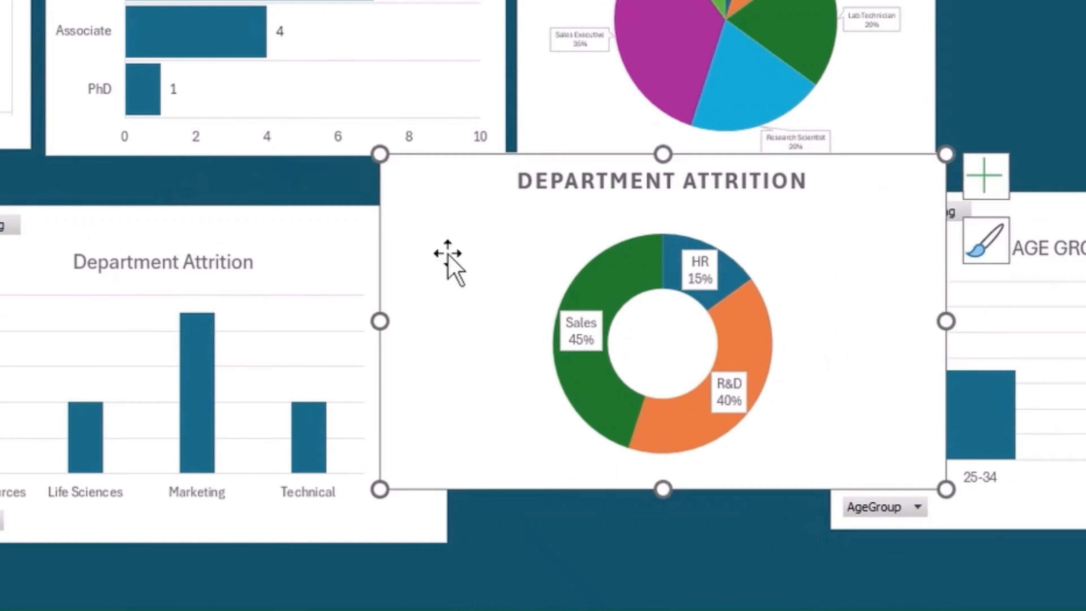
drag(447, 253, 119, 349)
drag(569, 425, 431, 427)
click(625, 357)
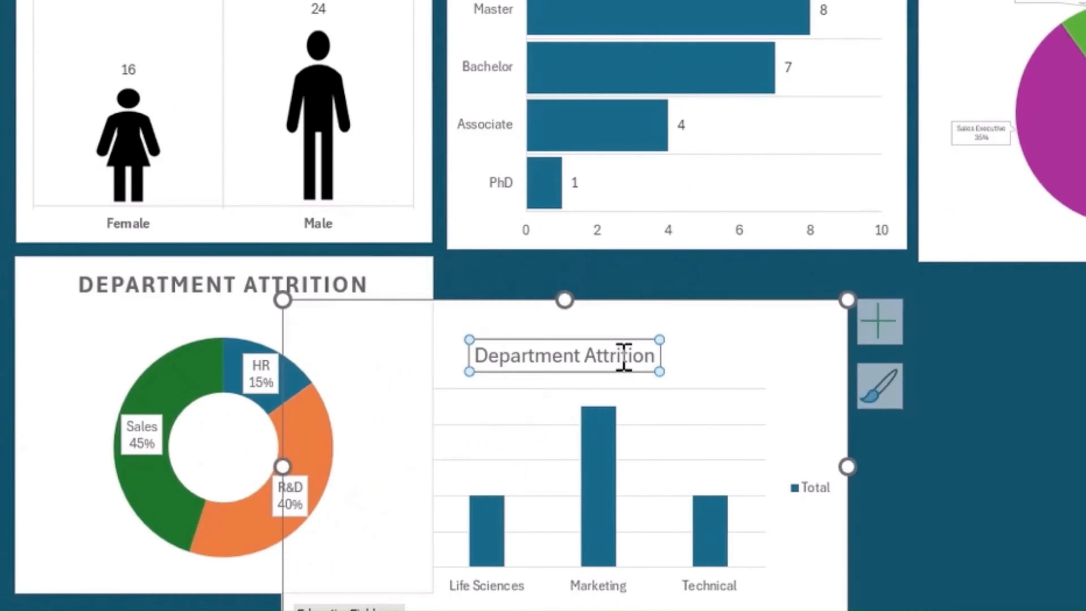
key(Delete)
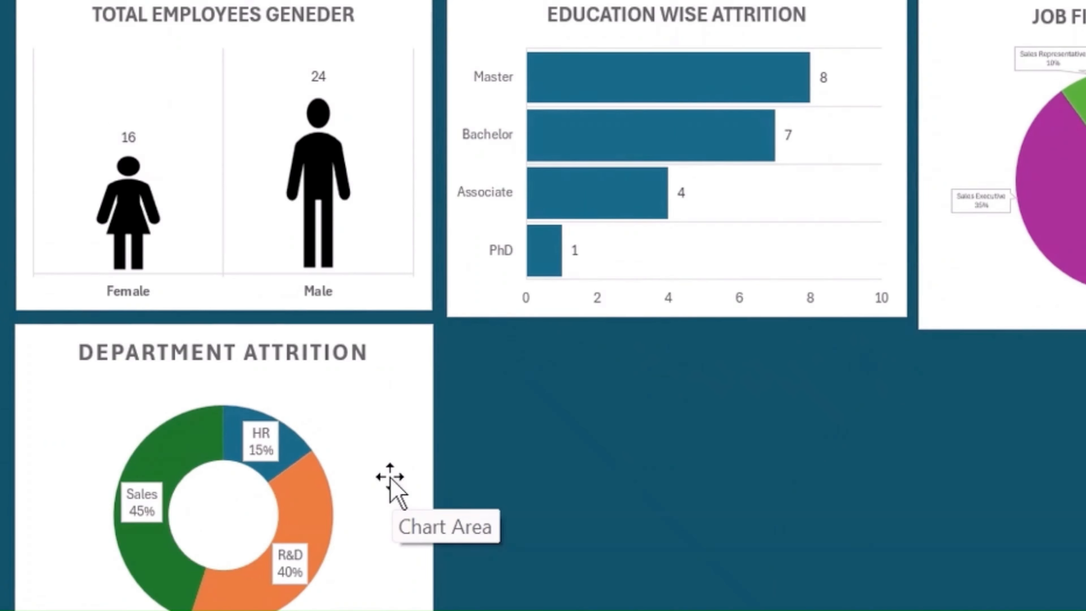
- Shorten the Job Field Attrition chart slightly so its lower edge lines up better with the Education Wise Attrition chart
click(1031, 308)
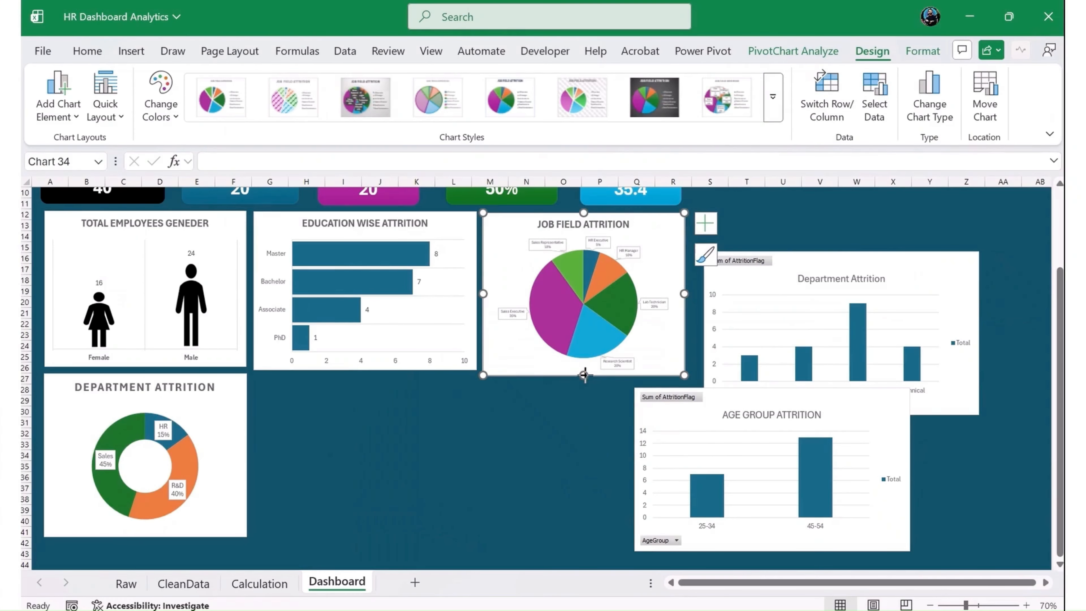
drag(584, 375, 583, 372)
click(524, 402)
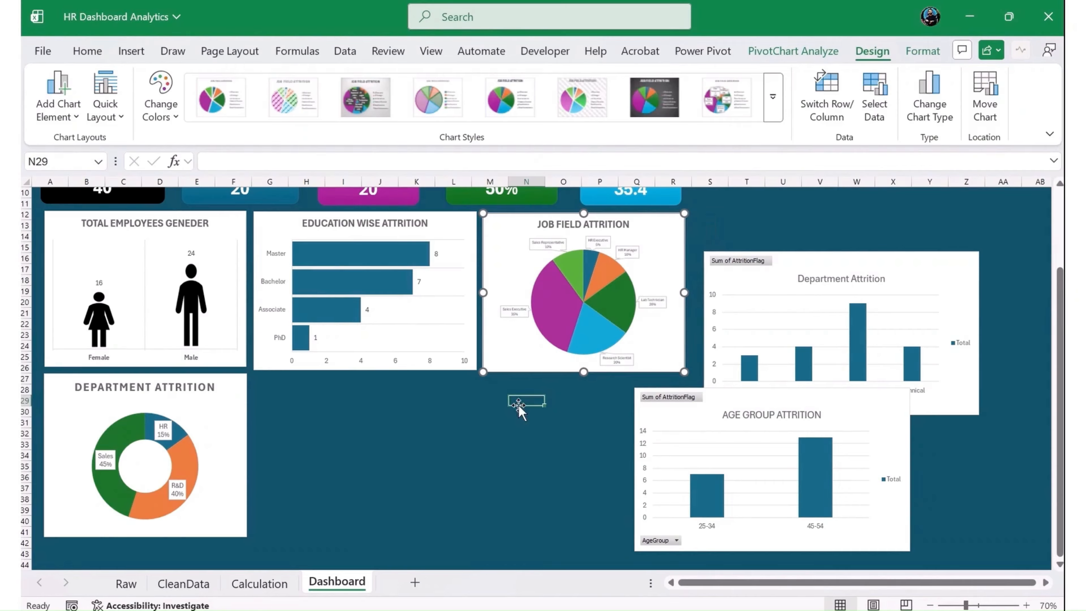
- Place the Age Group Attrition chart below the Education Wise Attrition chart and resize it to about that chart's width
click(710, 439)
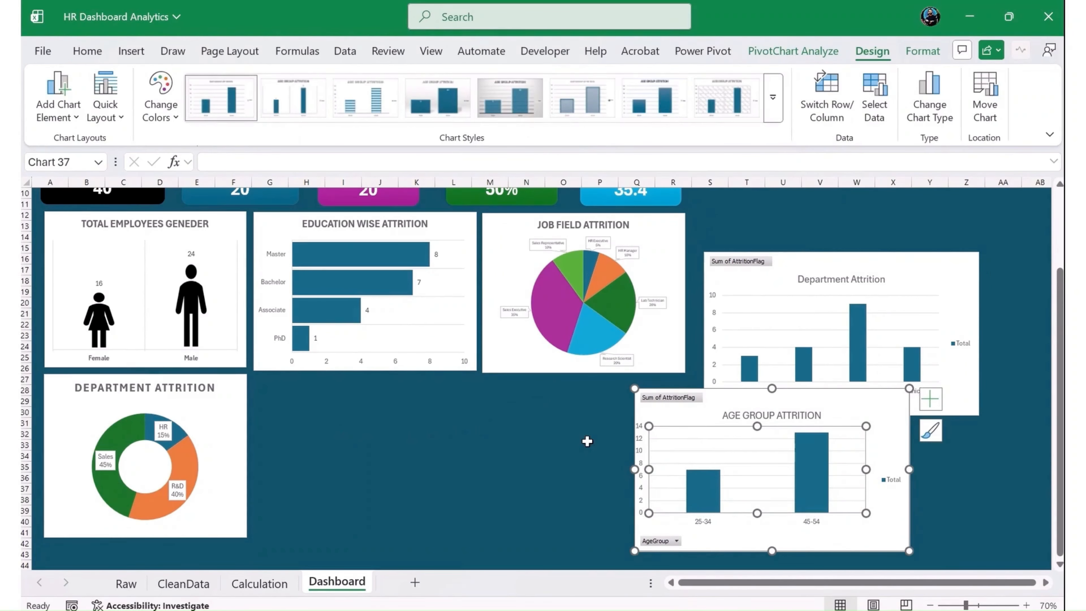
key(ctrl+z)
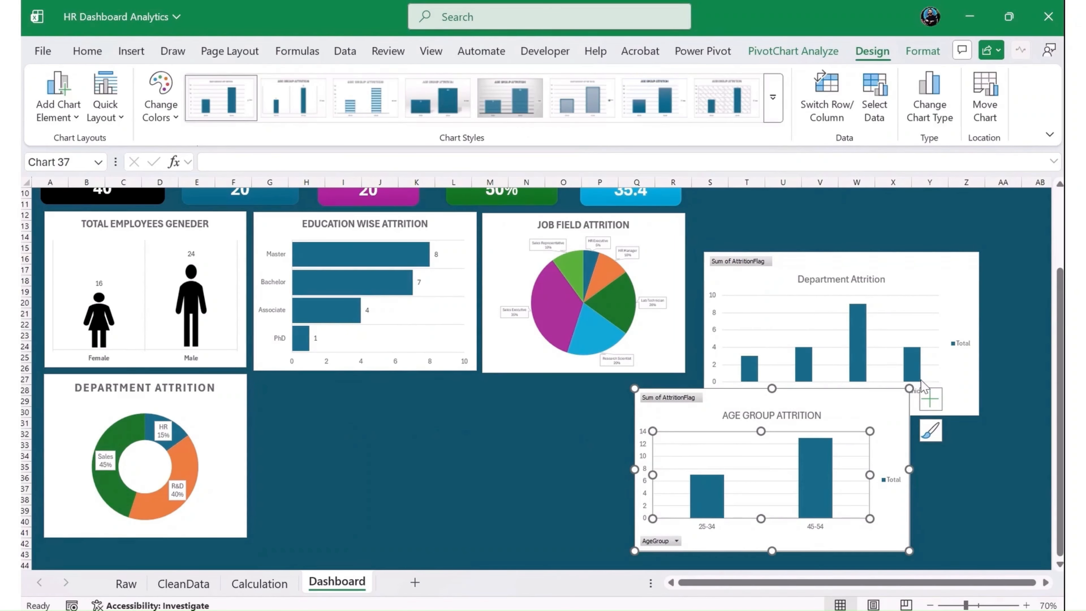
mouse_move(873, 392)
mouse_down()
mouse_move(509, 405)
mouse_move(498, 375)
mouse_up()
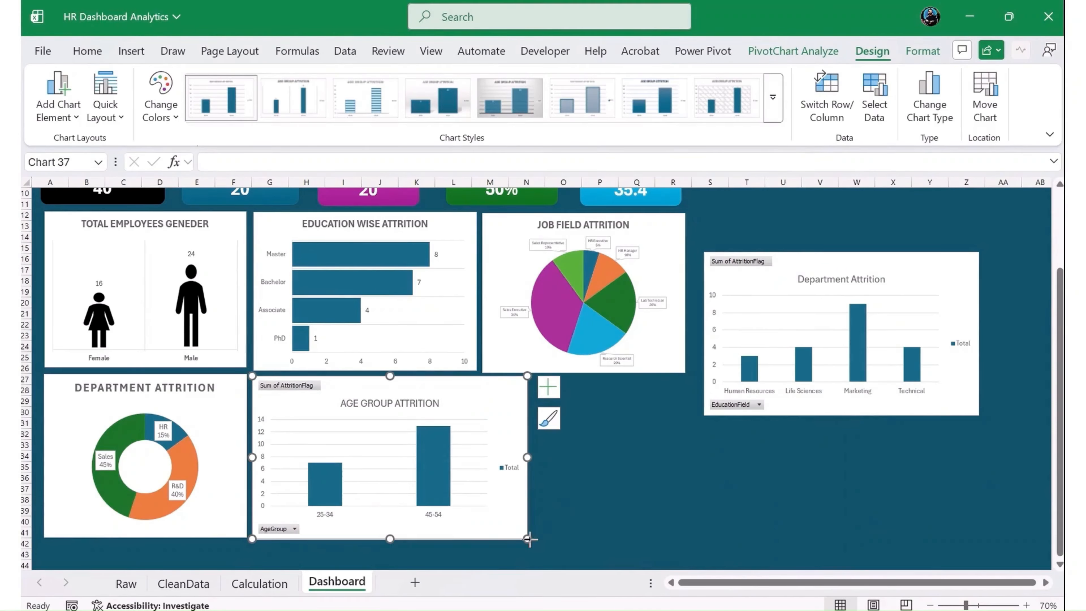
drag(528, 539, 472, 536)
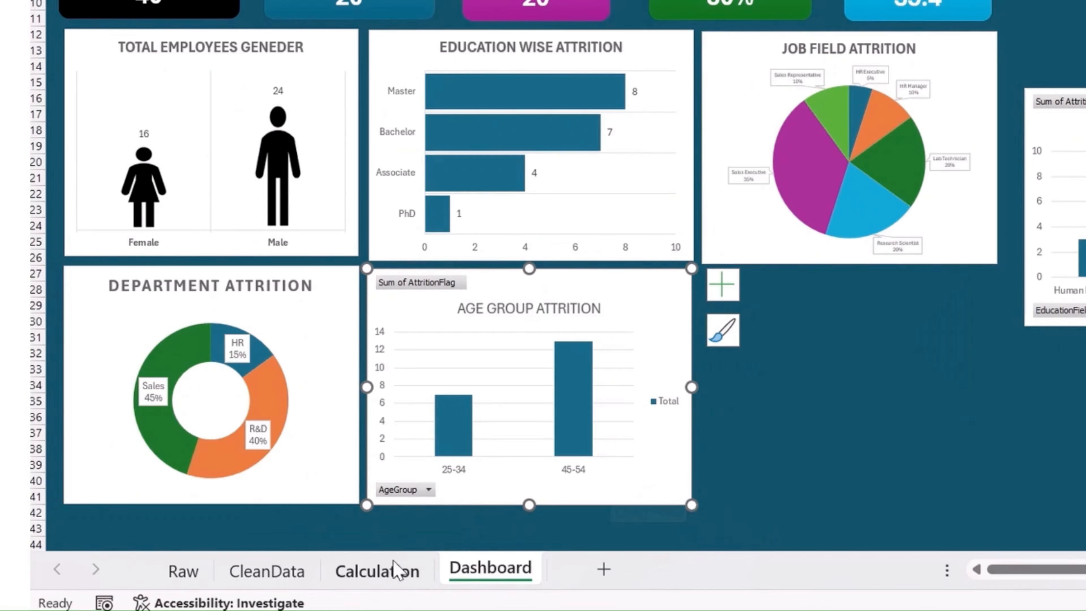
- Move the gender PivotTable on the Calculation sheet up to cell L5, under the average job satisfaction KPI
click(331, 579)
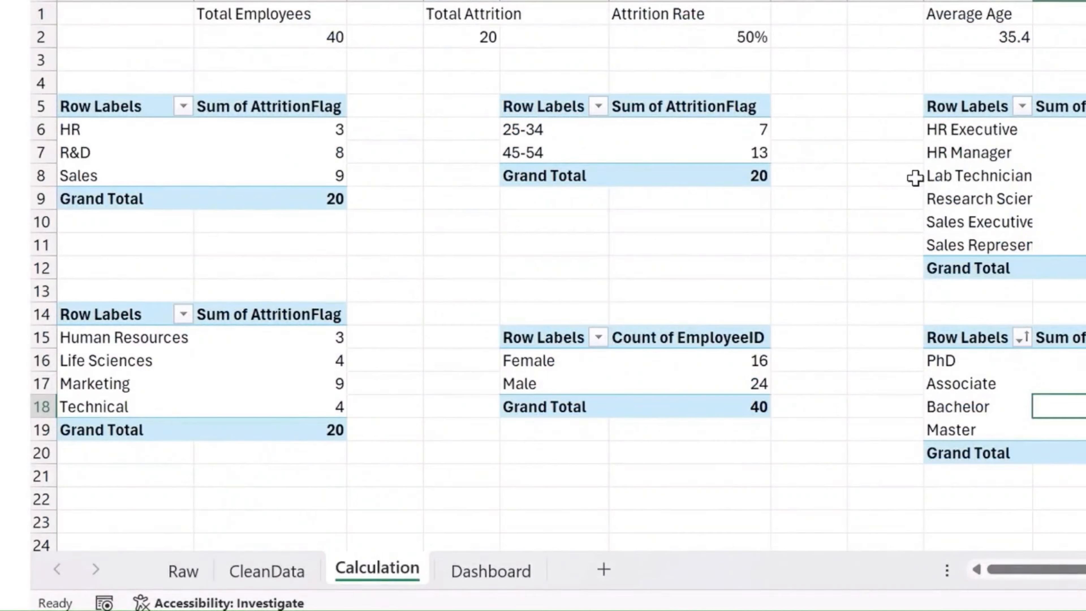
click(631, 150)
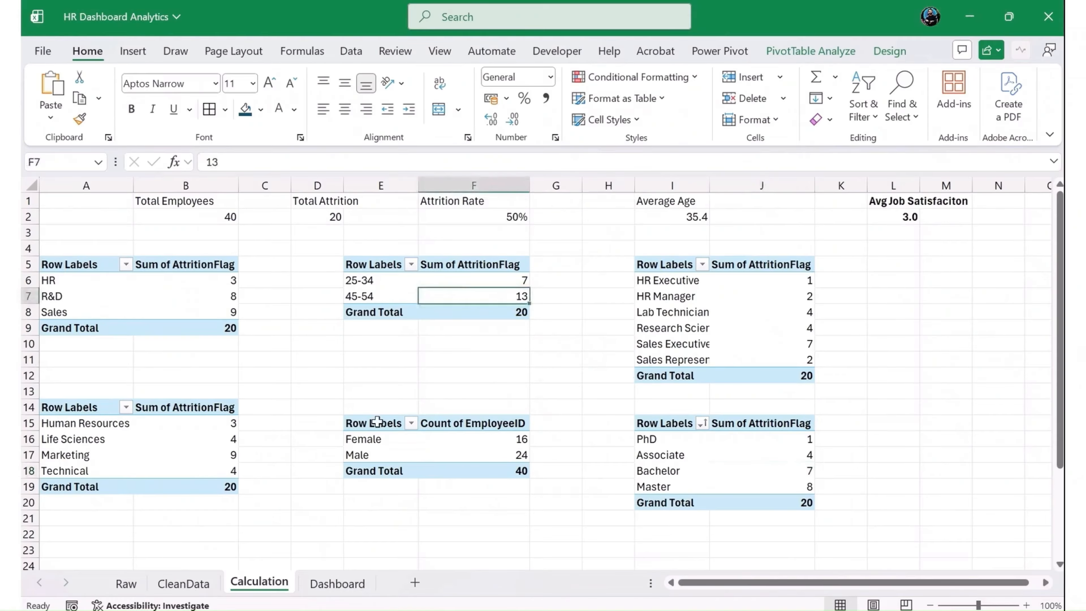
drag(376, 421, 477, 476)
key(ctrl+c)
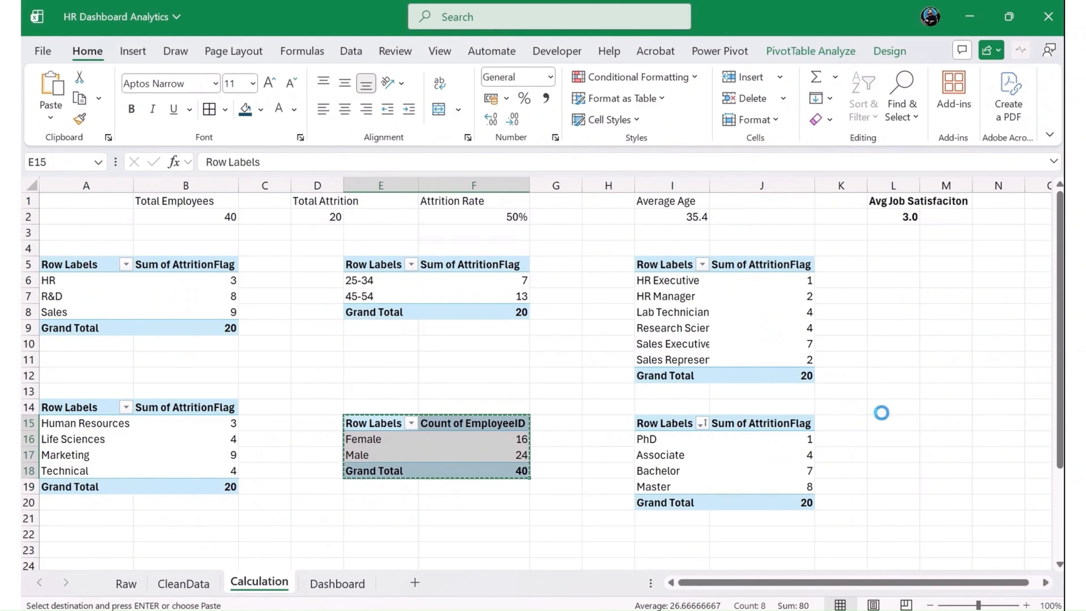
click(897, 264)
key(ctrl+v)
- Try Age instead of AgeGroup as the row field of the PivotTable at E5 and check the Age Group Attrition chart
drag(368, 280, 402, 289)
click(383, 288)
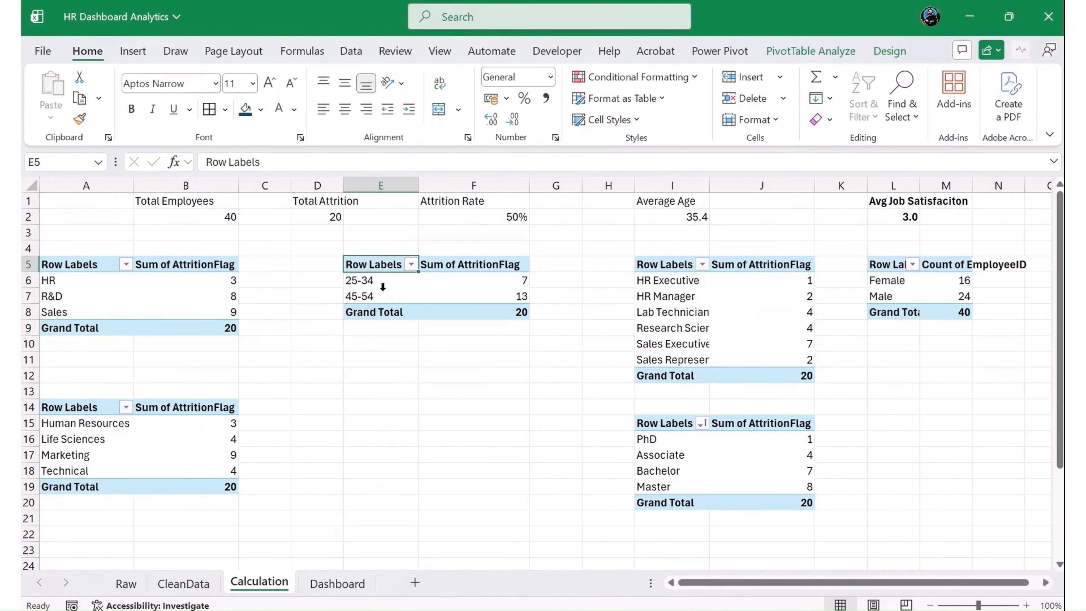
click(831, 53)
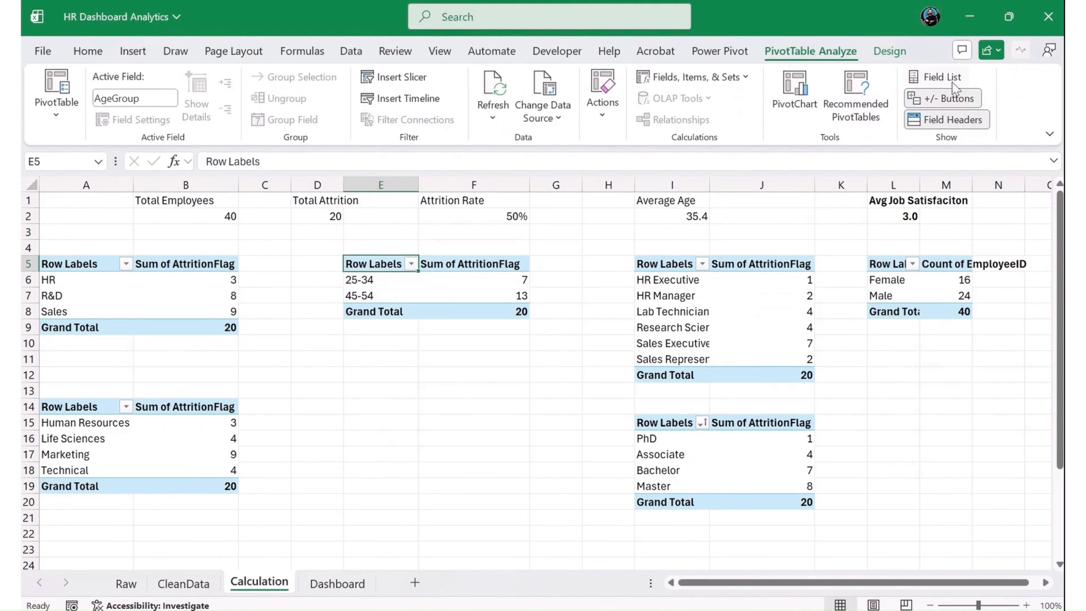
click(943, 77)
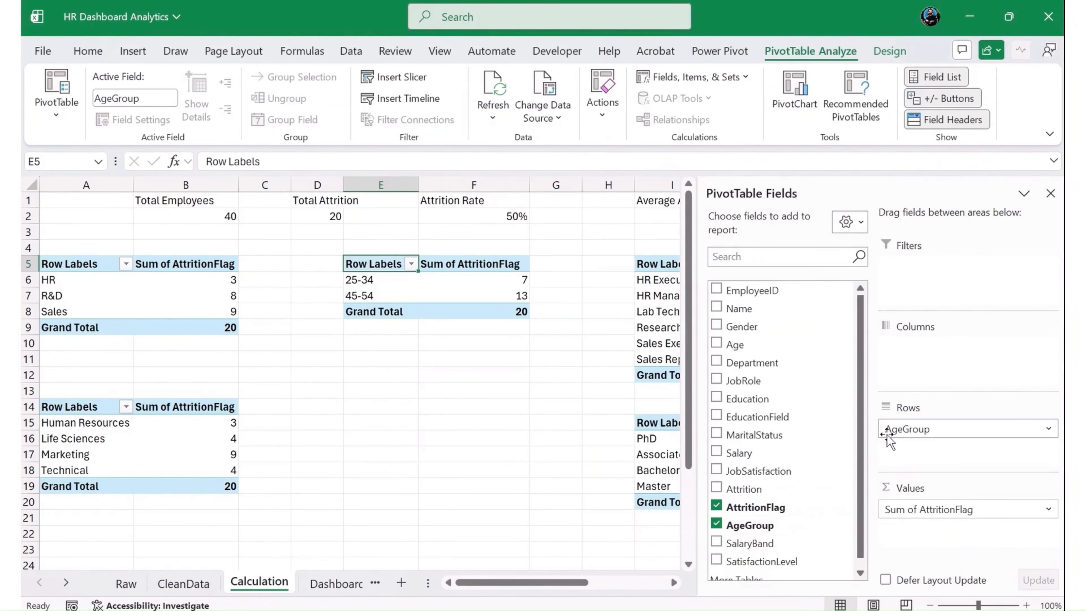
drag(891, 430, 926, 434)
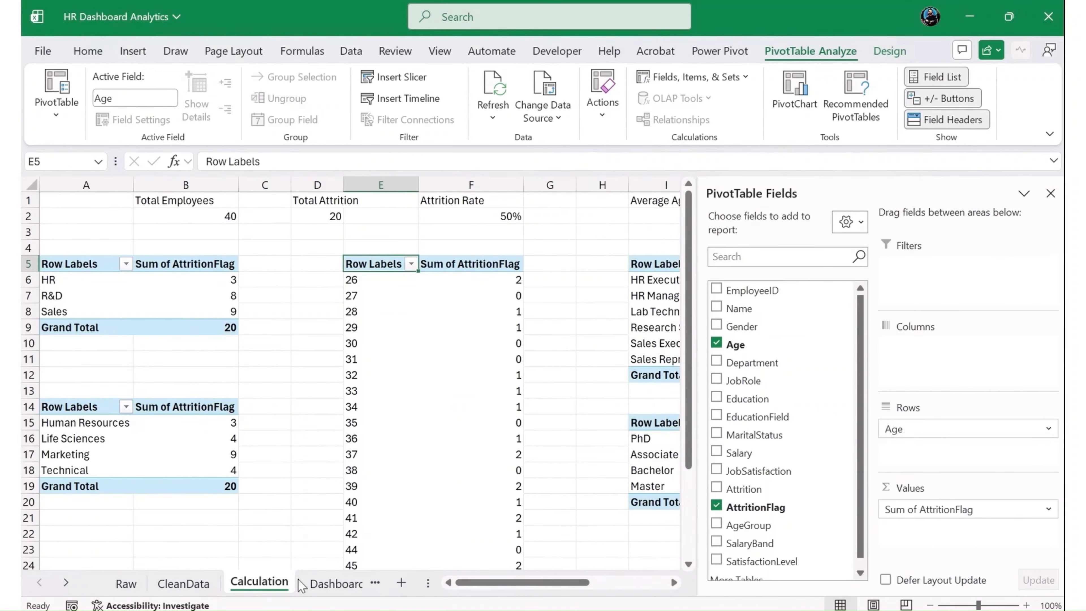
click(321, 582)
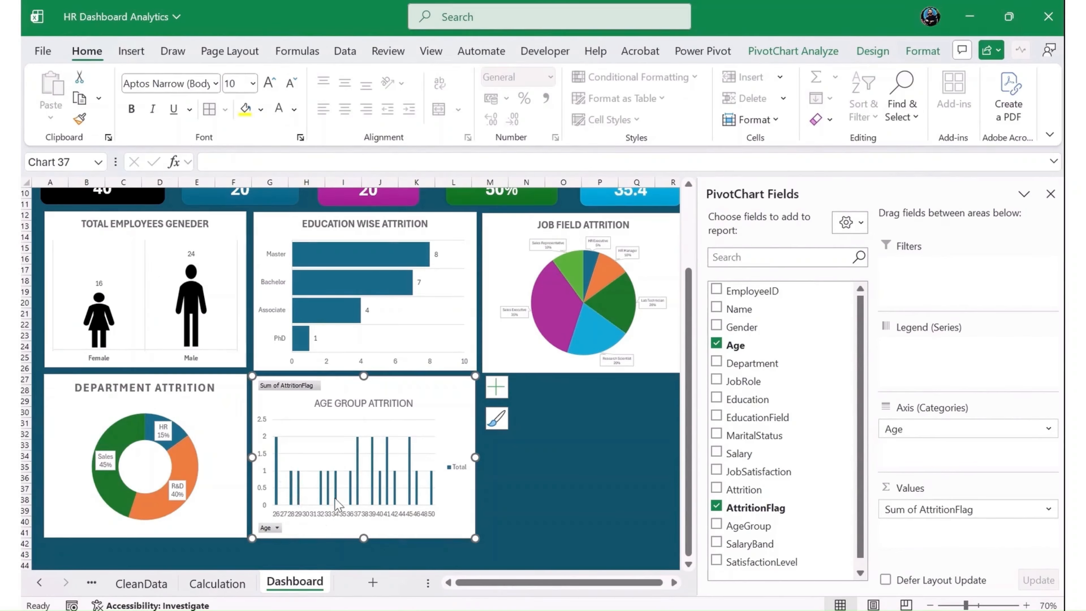
- Replace Age with AgeGroup in the rows of the PivotTable at E5, return to the dashboard and close the field list
click(218, 583)
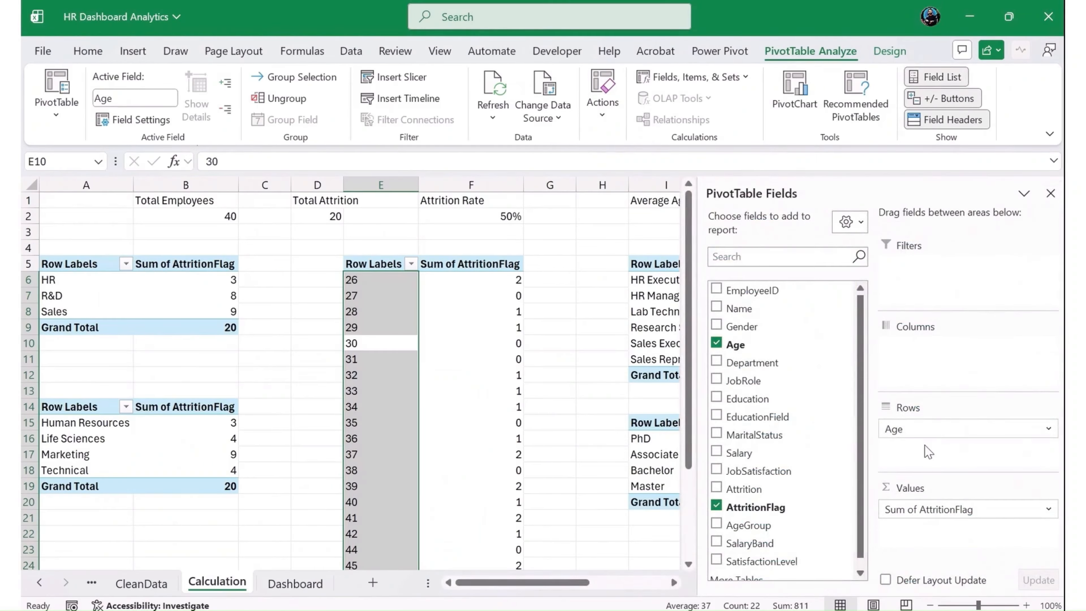
drag(883, 430, 857, 447)
drag(781, 416, 780, 418)
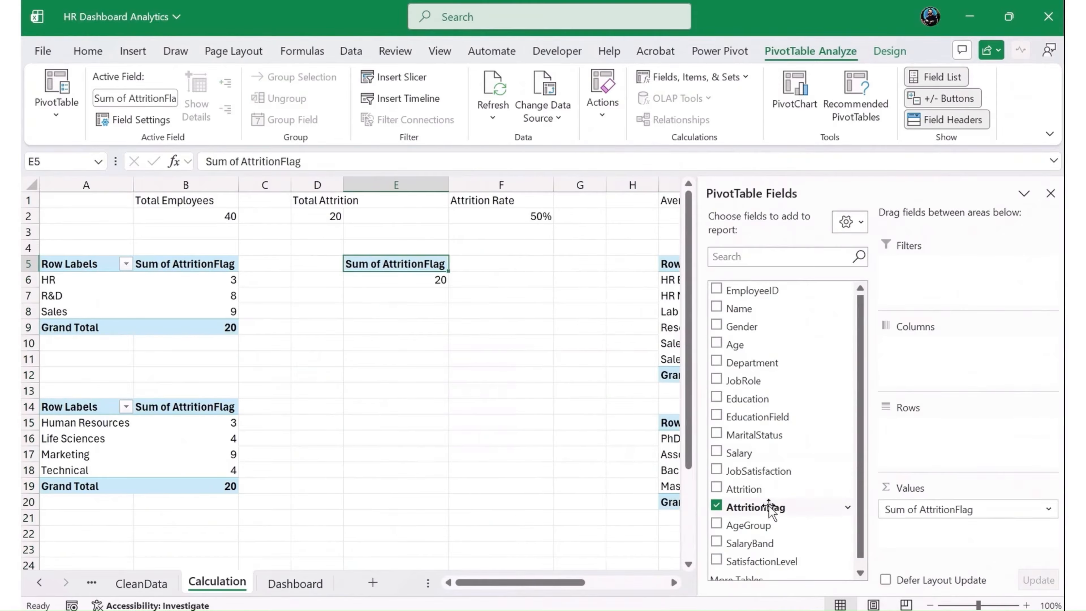
drag(750, 525, 910, 428)
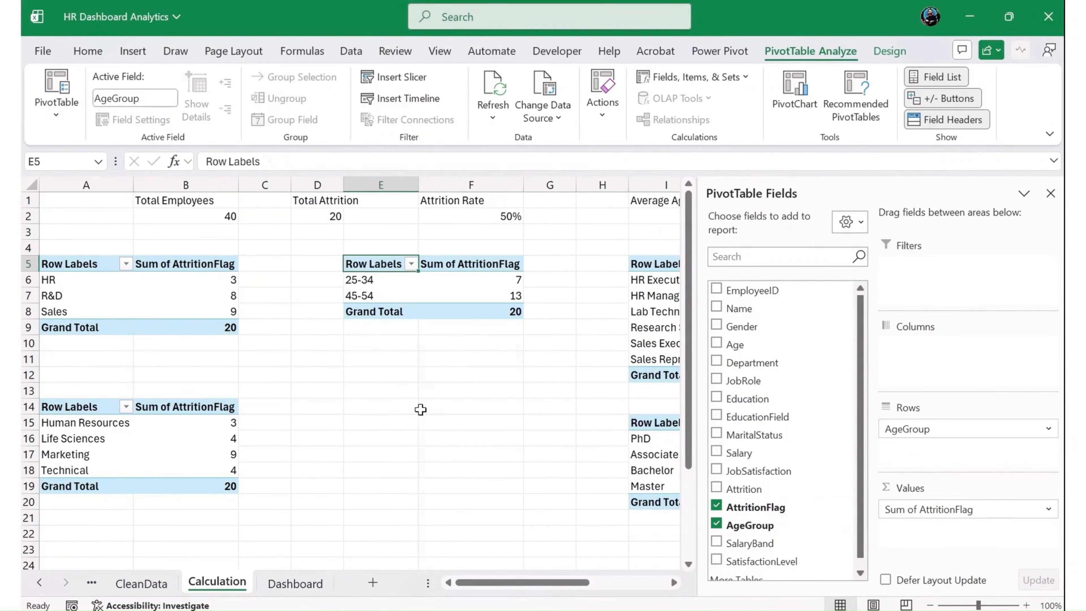
click(294, 584)
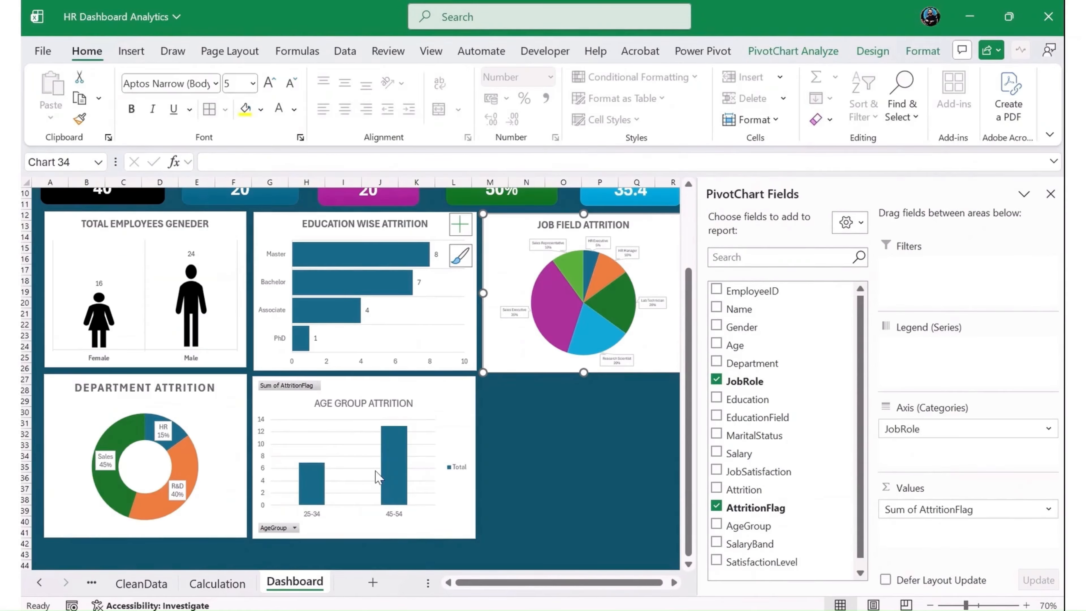
click(1050, 194)
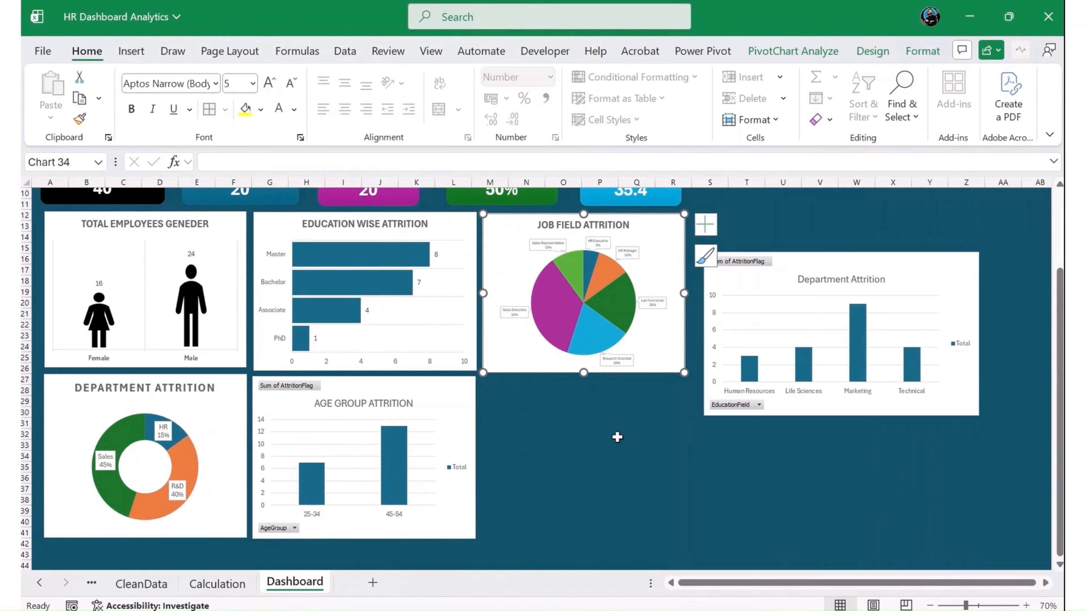
- Hide all field buttons on the Age Group Attrition chart
click(616, 436)
right_click(291, 385)
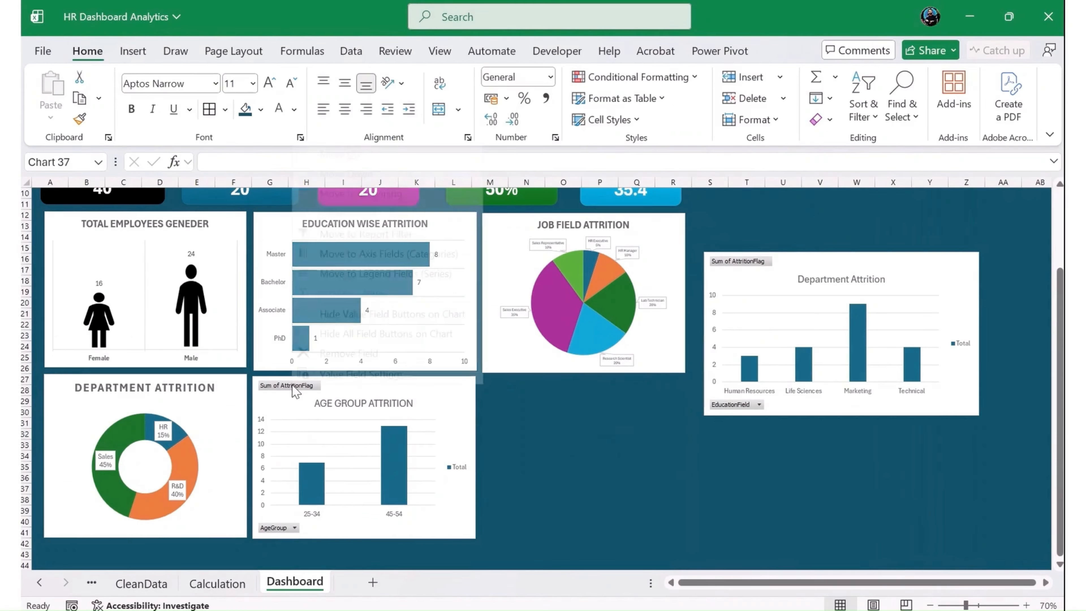
click(400, 332)
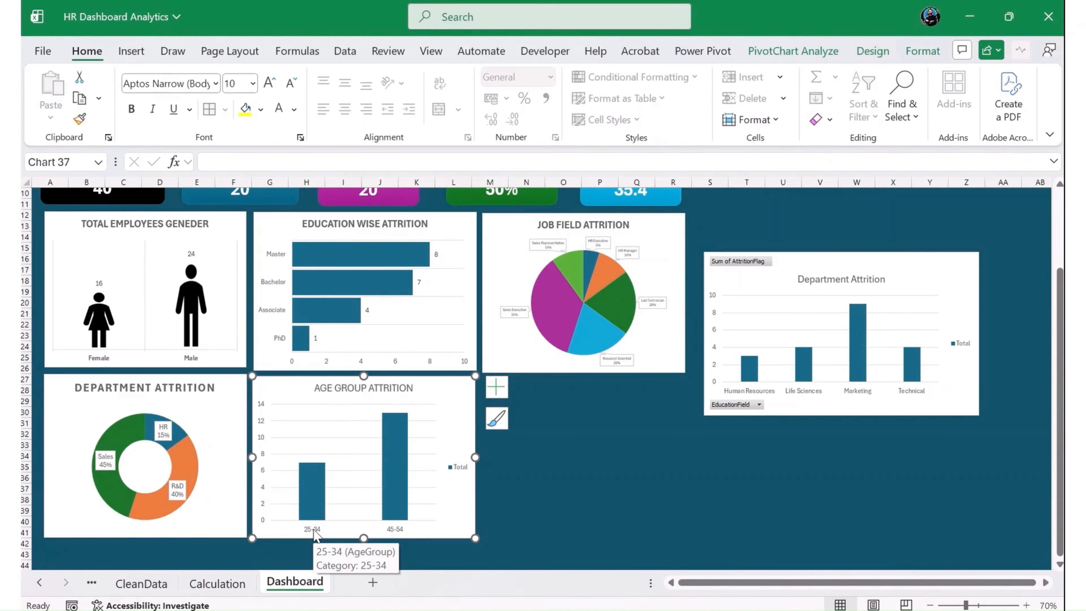
- Delete the vertical axis and the legend from the Age Group Attrition chart
click(314, 532)
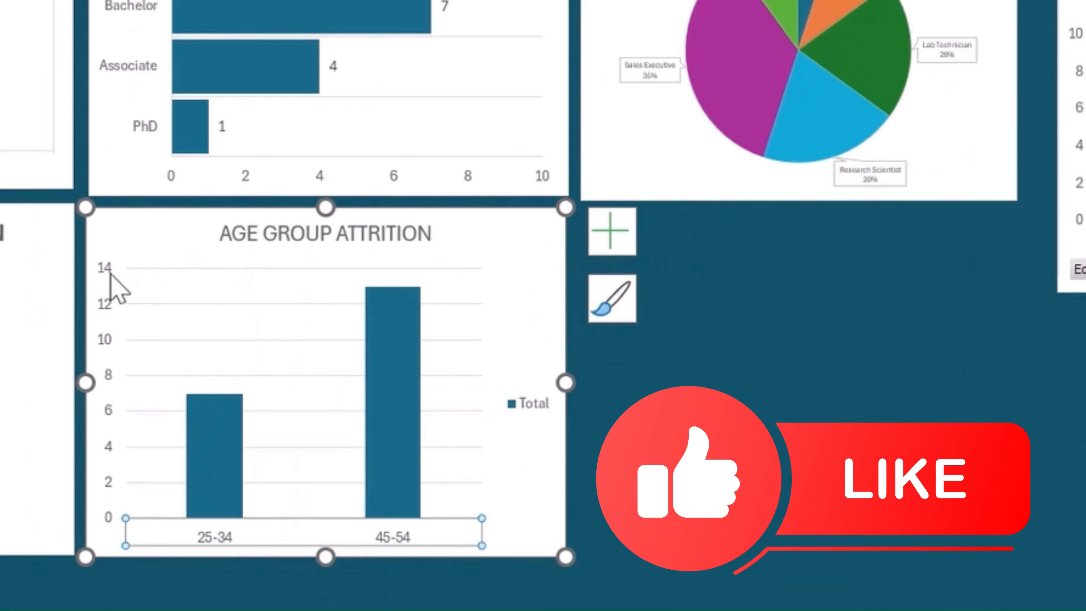
click(262, 403)
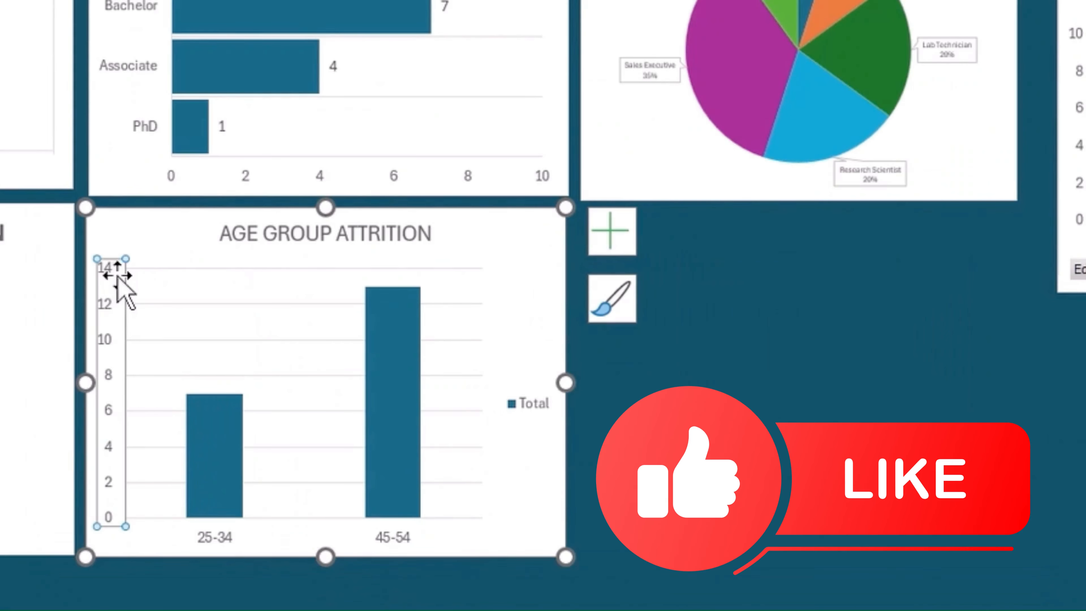
key(Delete)
click(556, 421)
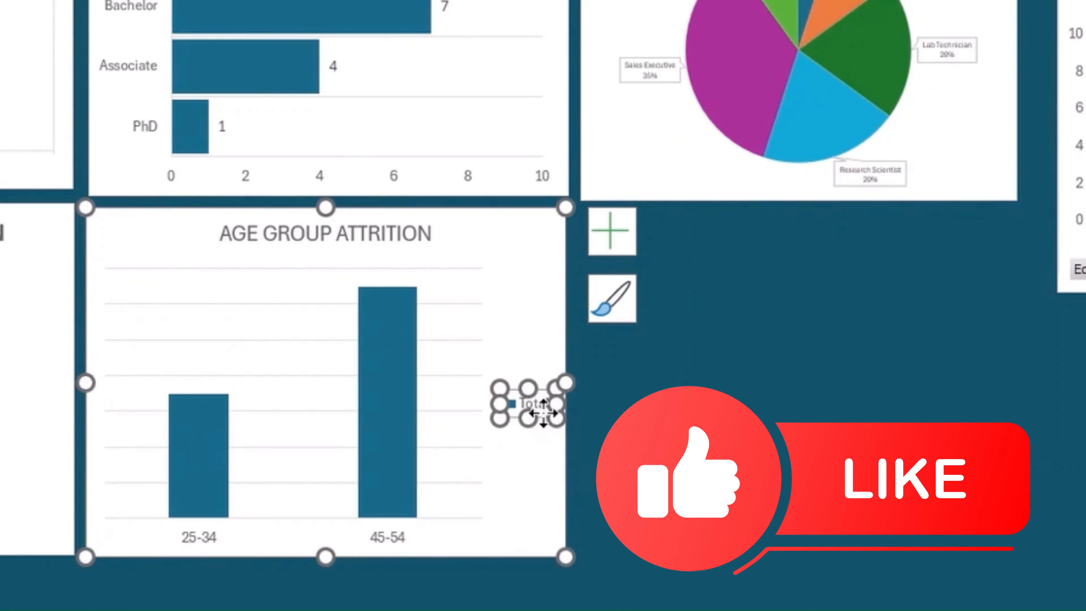
key(Delete)
- Widen the Age Group Attrition columns by reducing the series gap width to 78%
right_click(447, 285)
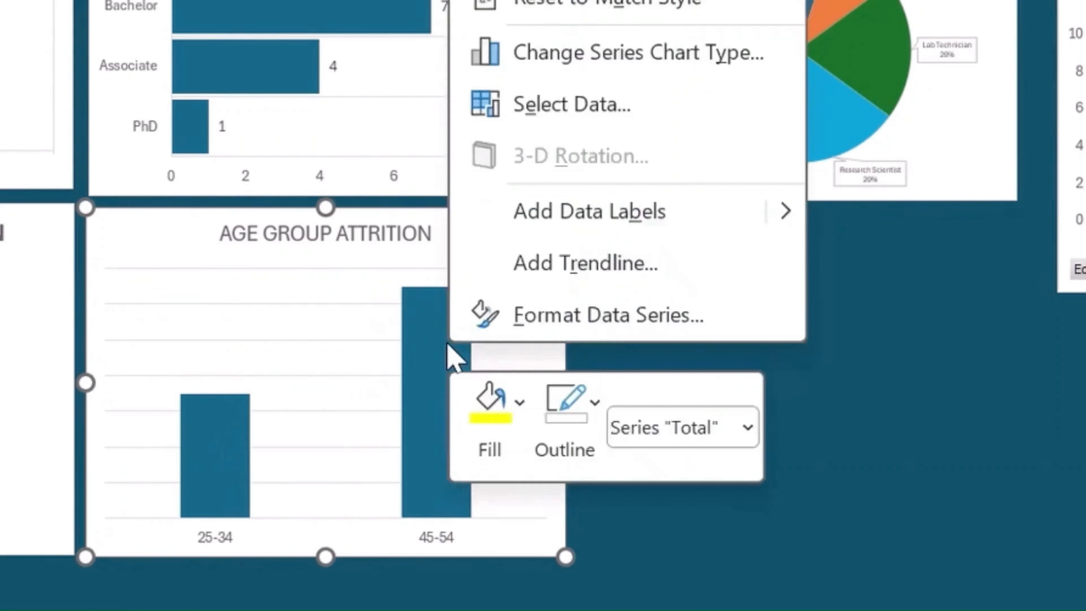
click(606, 313)
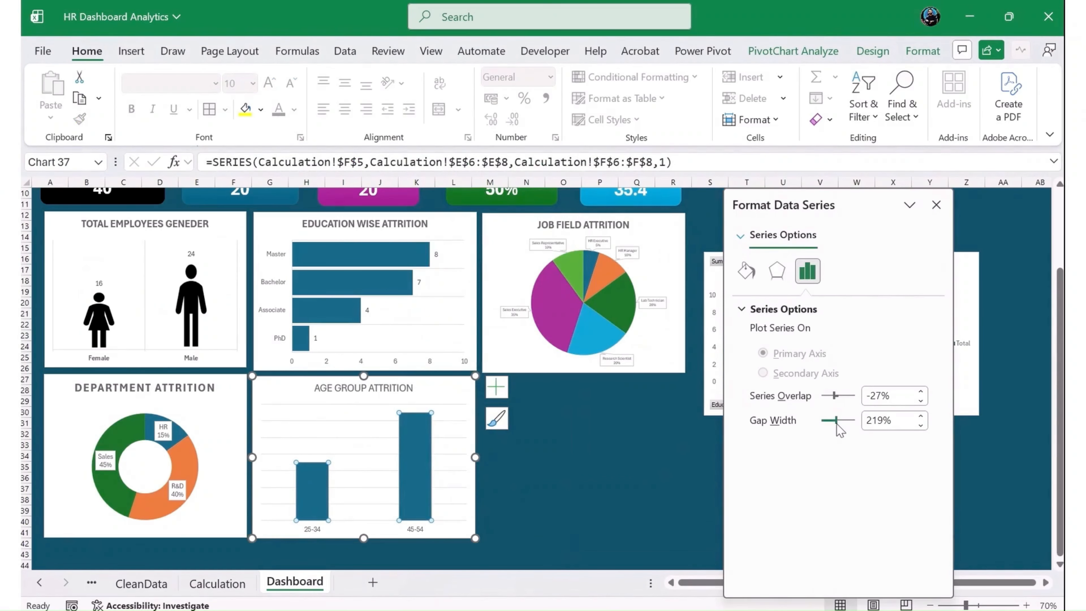
drag(832, 422, 825, 422)
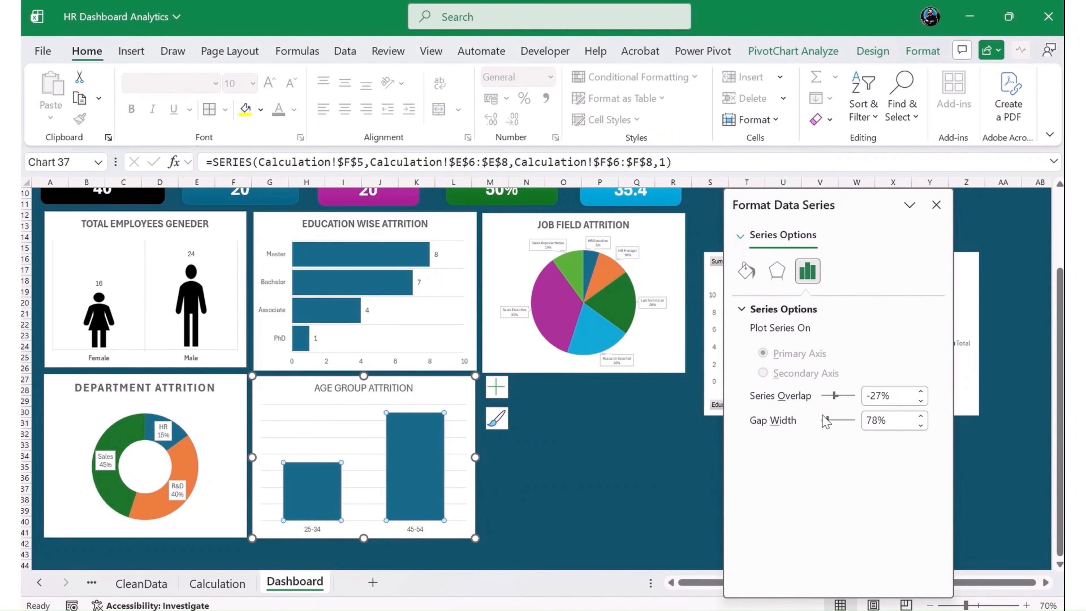
click(937, 205)
- Add data labels to the Age Group Attrition chart and remove its gridlines
click(496, 387)
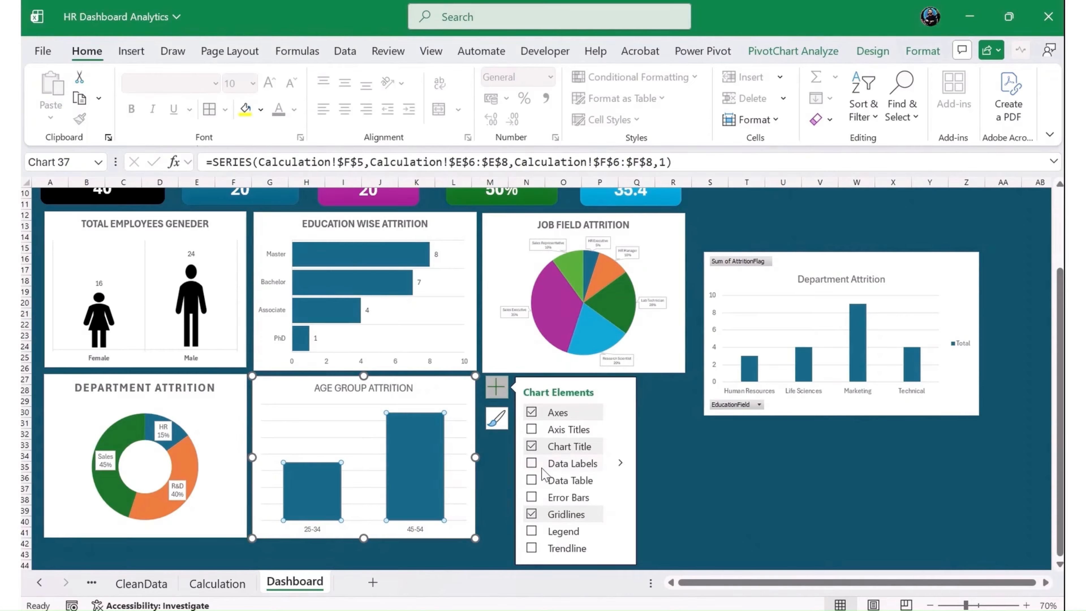
click(485, 429)
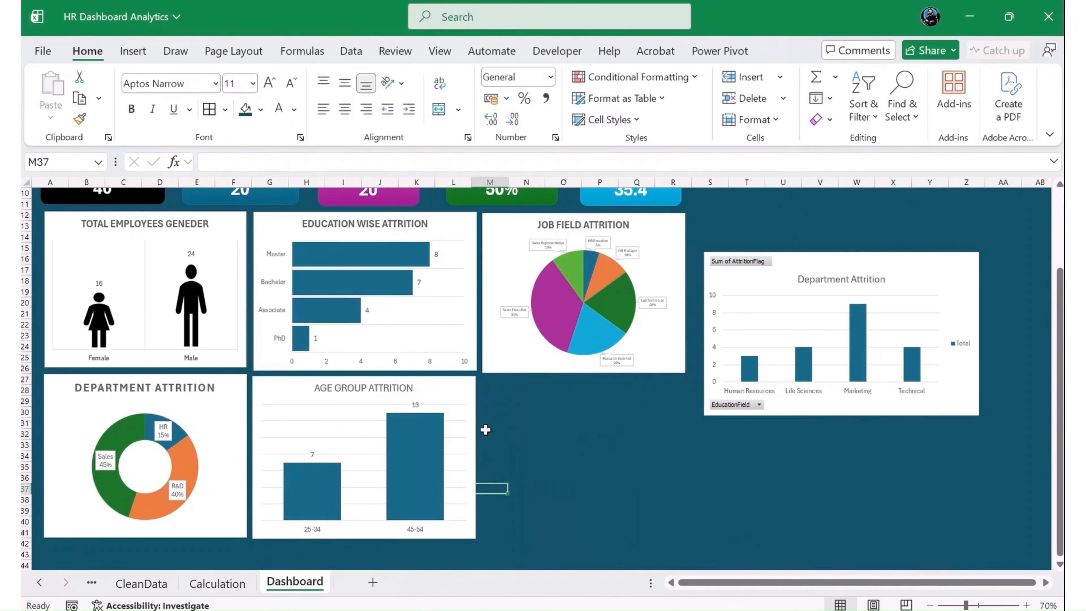
click(461, 389)
click(496, 387)
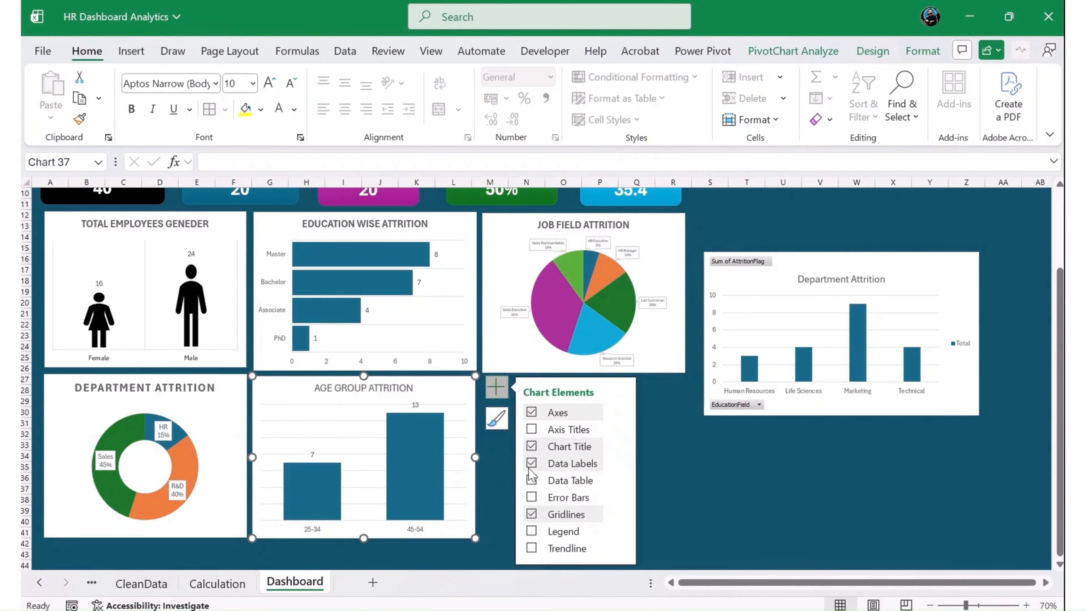
click(529, 512)
click(710, 498)
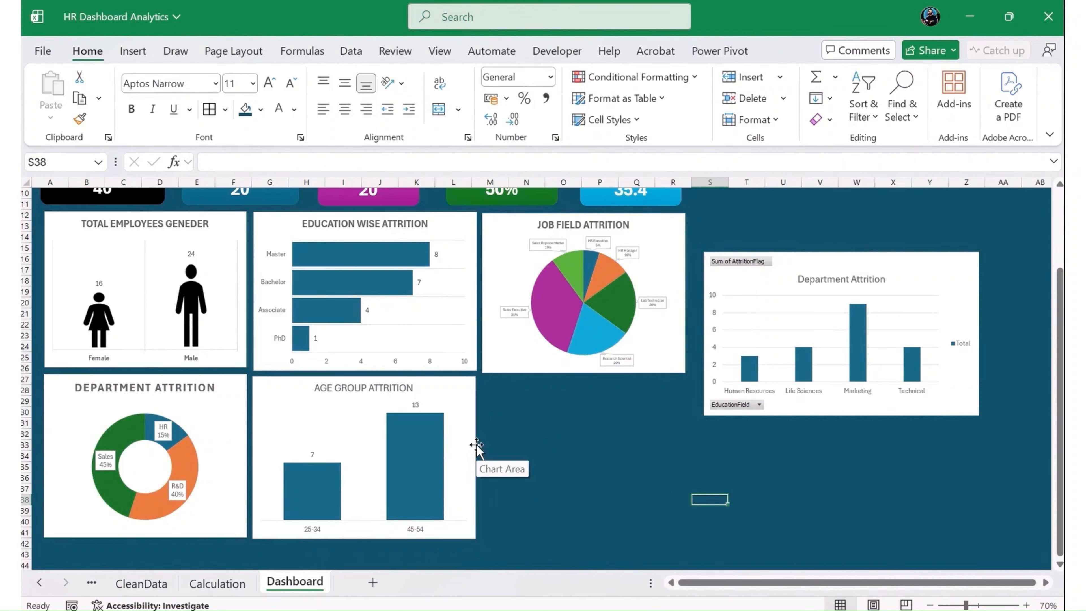
- Delete the education field column chart titled Department Attrition from the dashboard
click(581, 422)
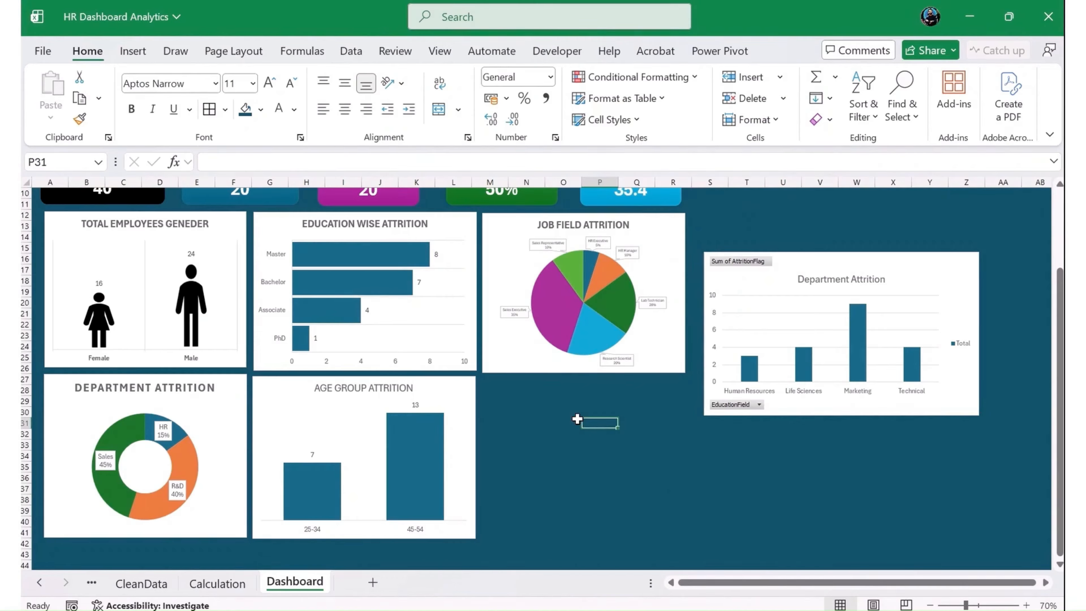
click(844, 409)
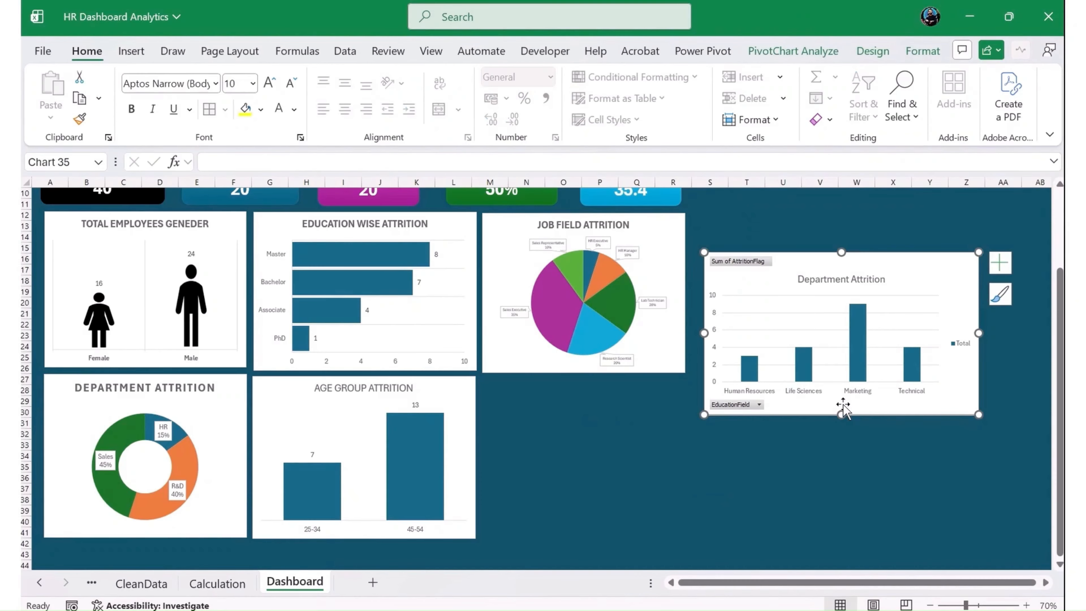
key(Delete)
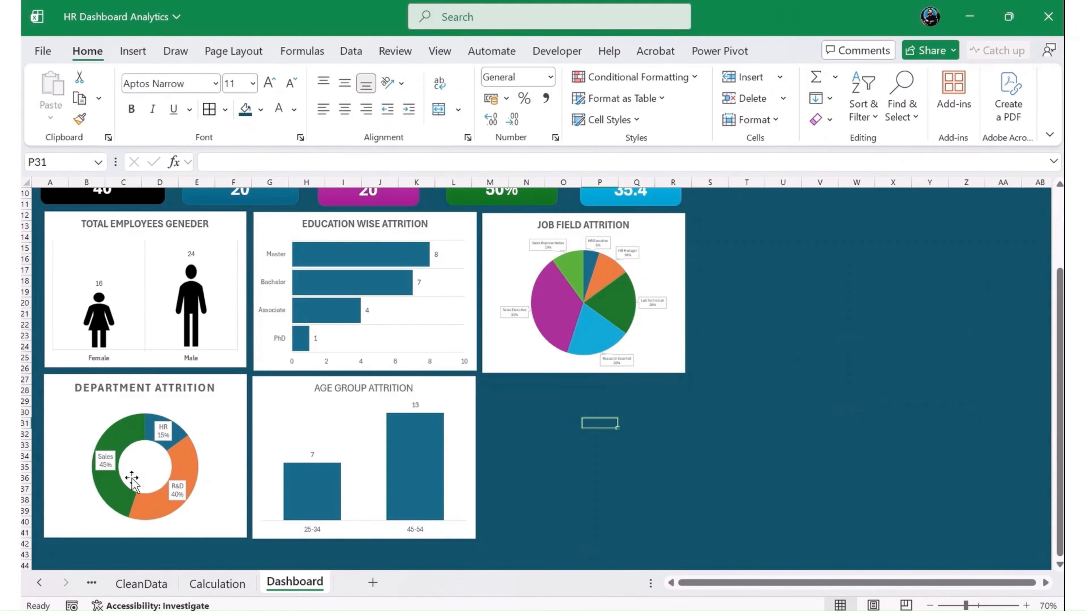
- Copy the education field PivotTable on the Calculation sheet and paste it at cell L12, below the gender PivotTable
click(217, 591)
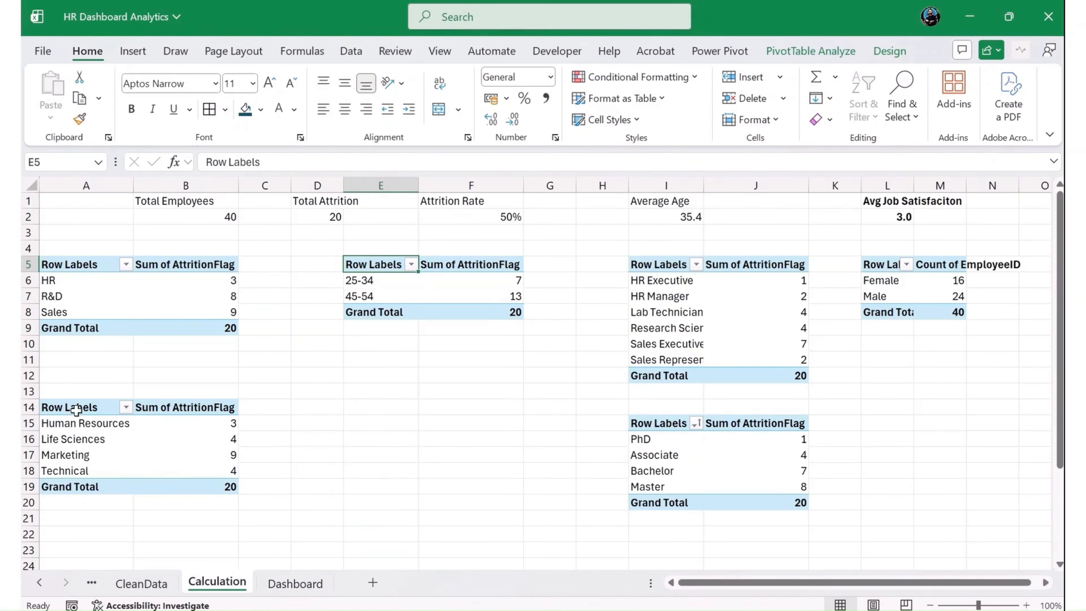
drag(76, 410, 174, 486)
key(ctrl+c)
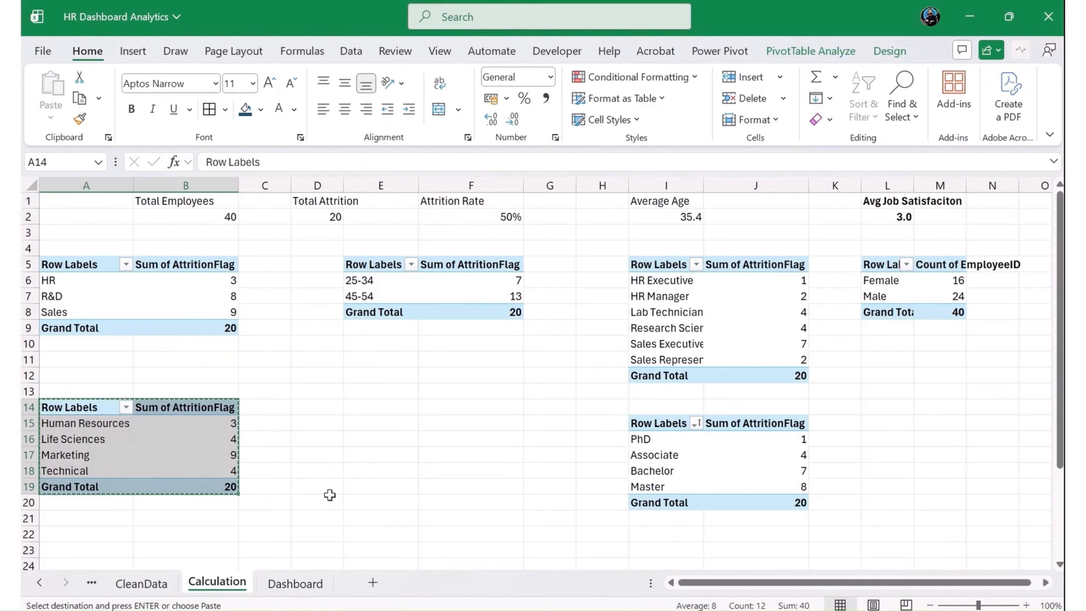
click(918, 374)
key(Right)
key(Right)
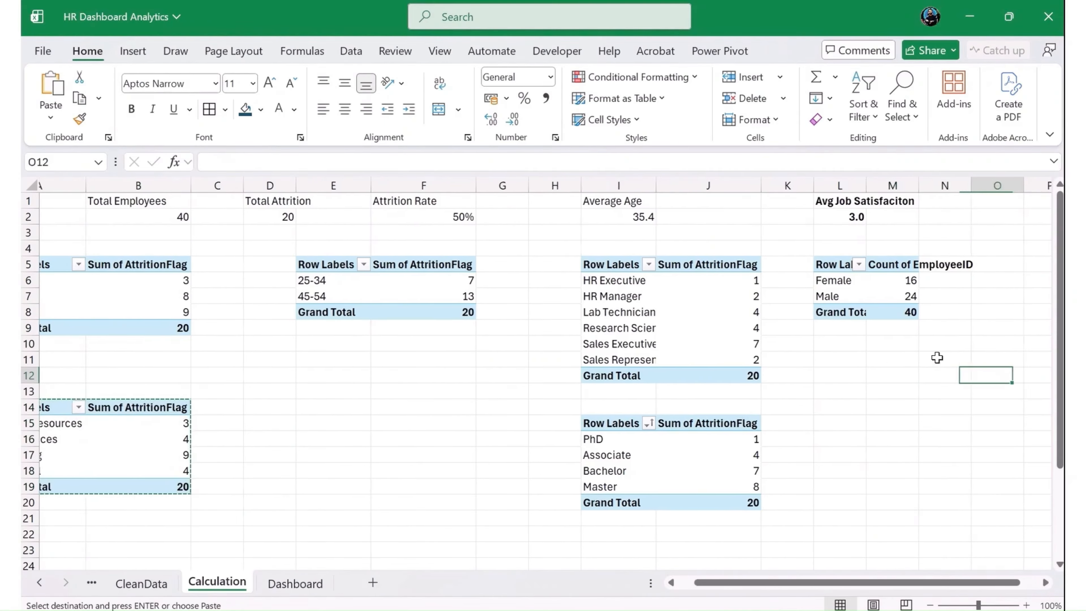
key(Left)
key(Left)
key(Left)
key(ctrl+v)
key(Down)
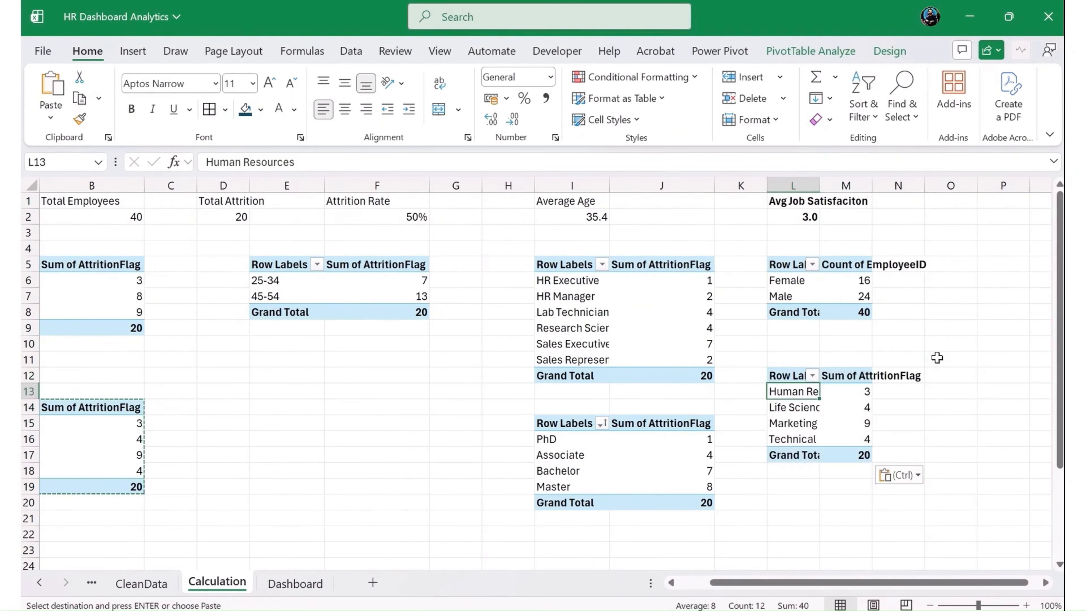
key(Escape)
- Replace EducationField with MaritalStatus as the row field of the PivotTable copied to L12
click(849, 53)
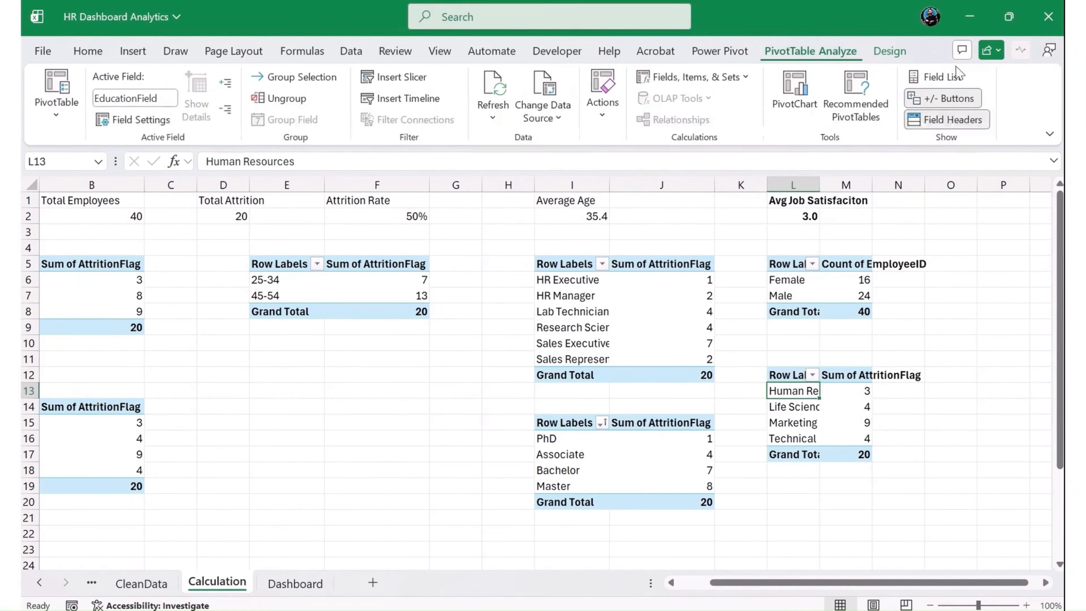
click(937, 76)
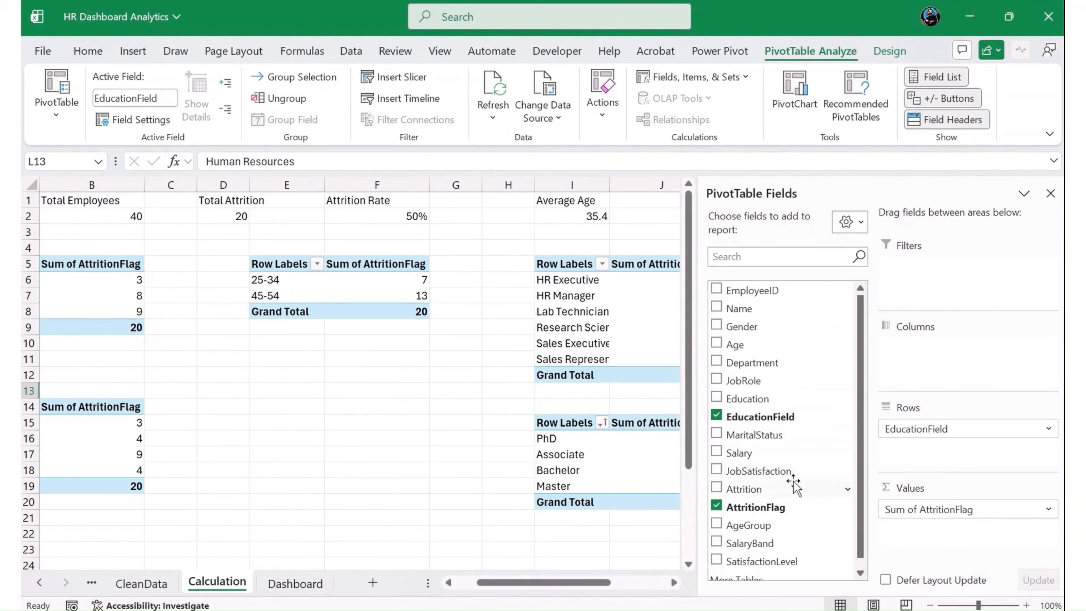
scroll(791, 492, down, 1)
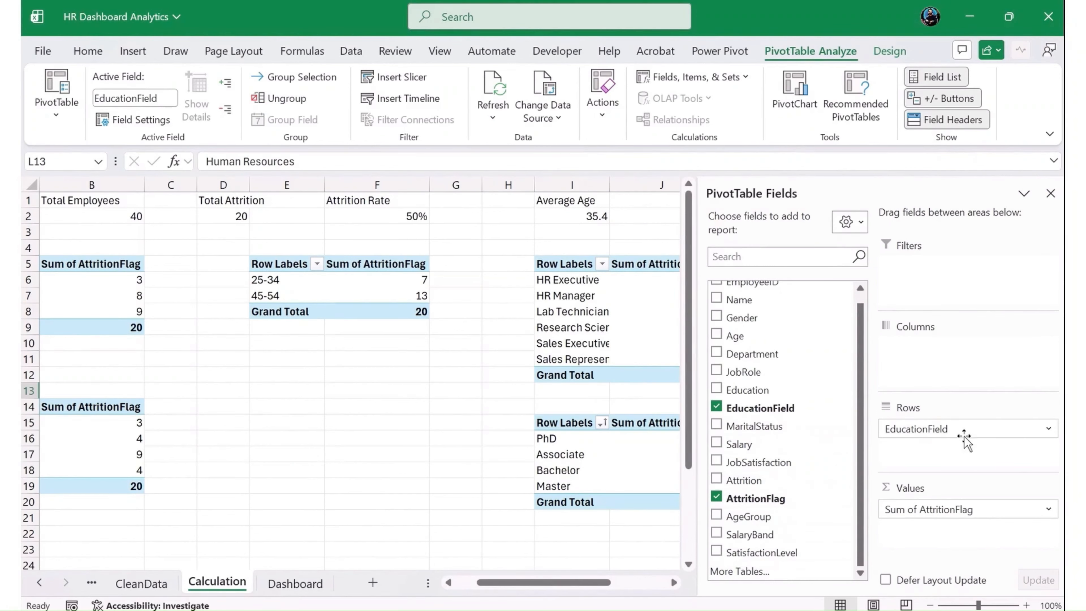
drag(966, 438, 812, 388)
drag(755, 427, 947, 462)
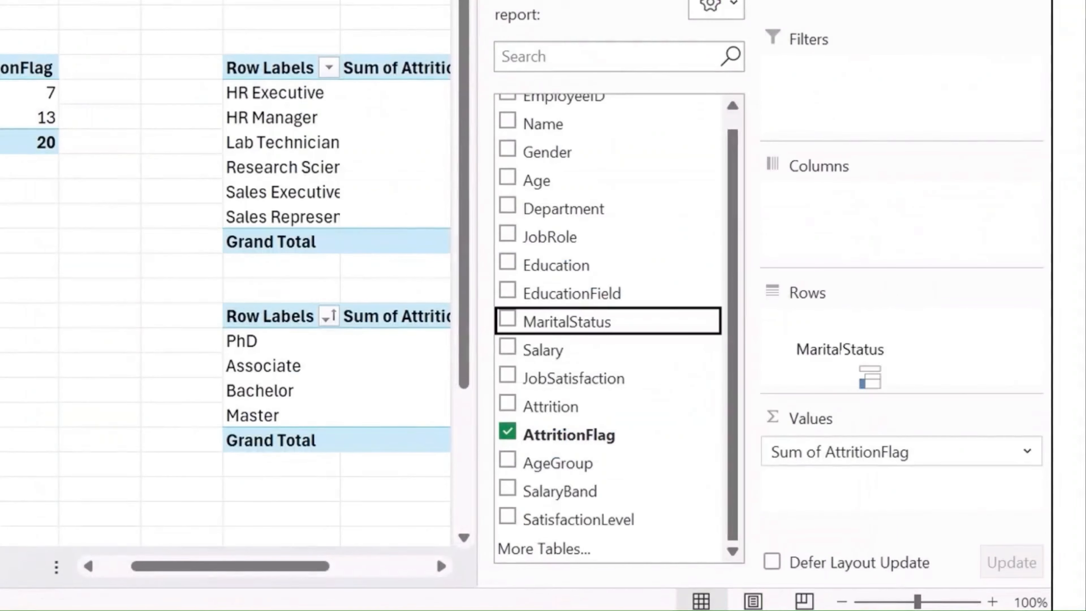
- Place MaritalStatus in the rows of the PivotTable at L12 and insert a 3-D Clustered Column PivotChart from it
drag(864, 368, 975, 346)
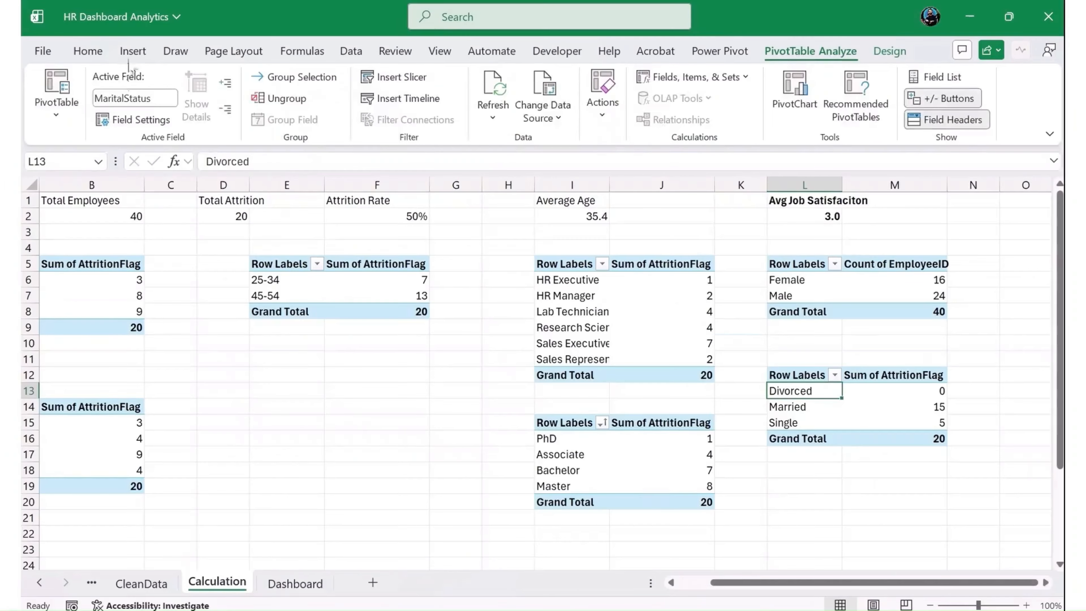
click(133, 50)
click(397, 112)
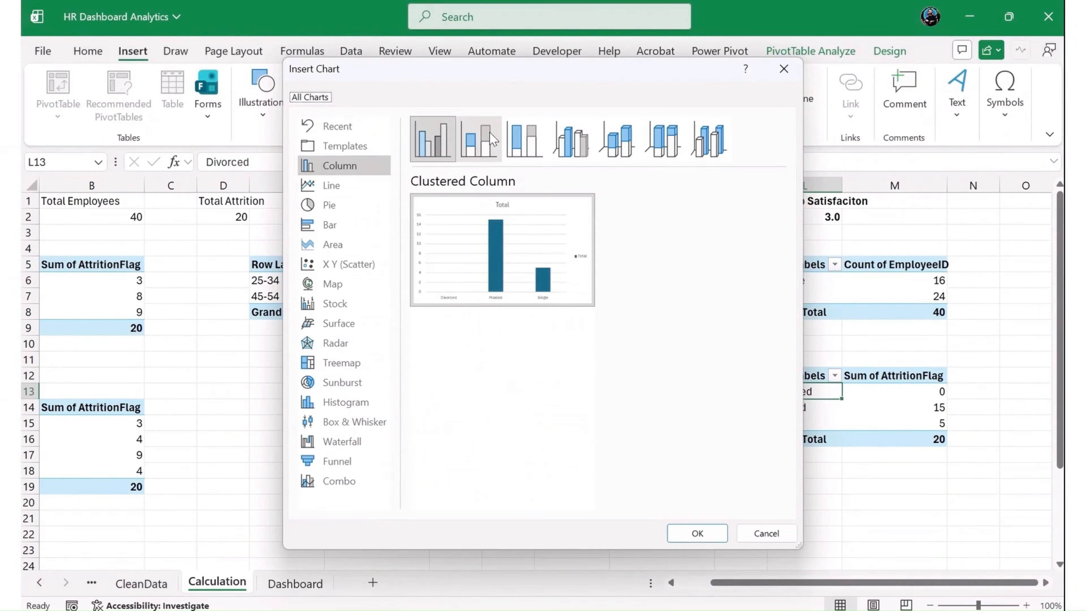
click(371, 205)
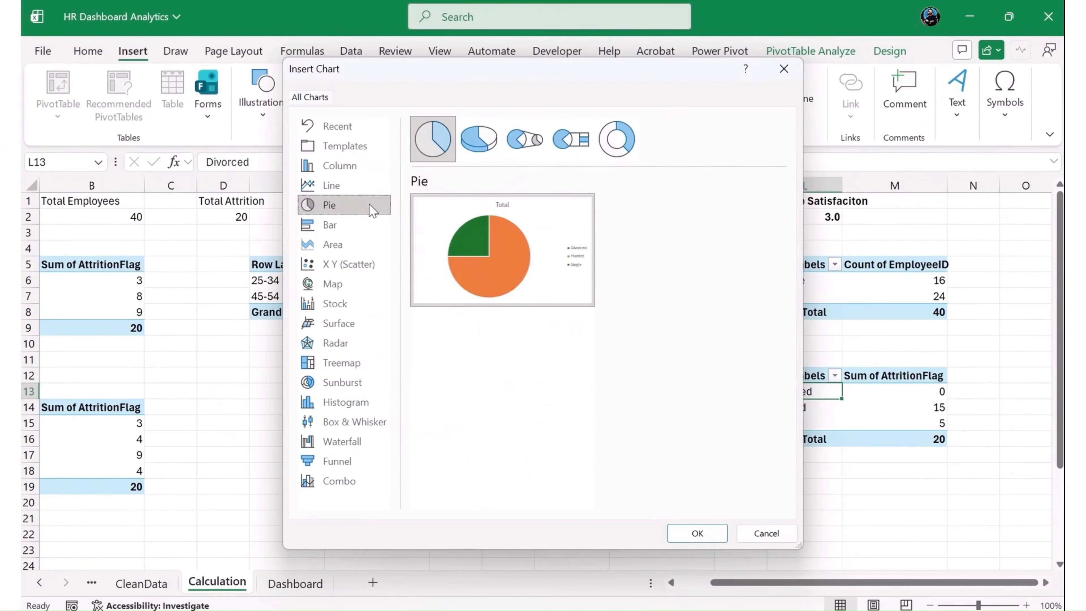
click(336, 283)
click(342, 242)
click(340, 206)
click(345, 167)
click(478, 139)
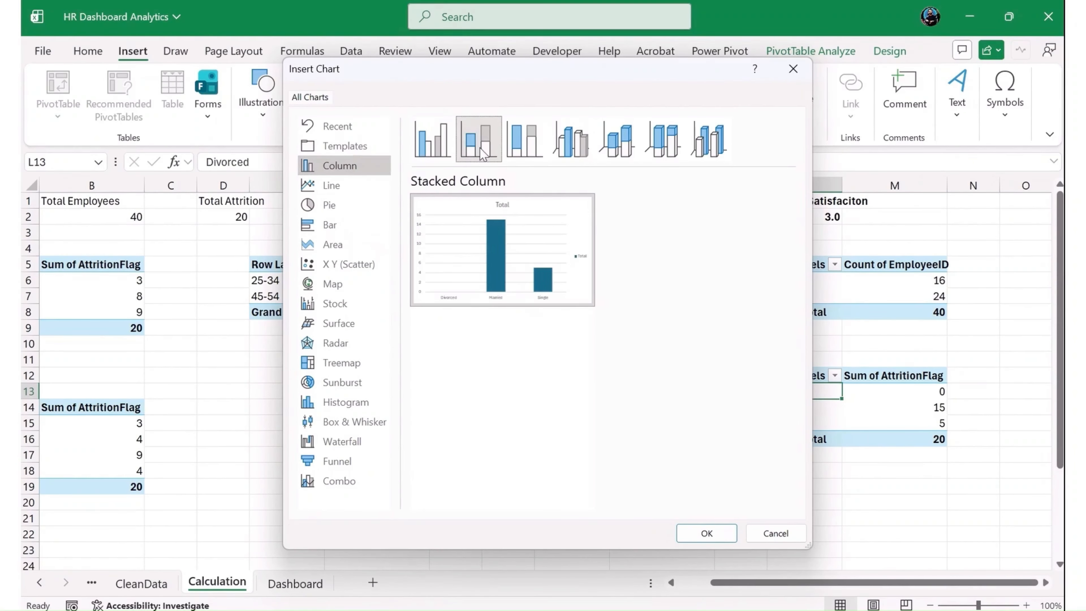
click(542, 154)
click(582, 154)
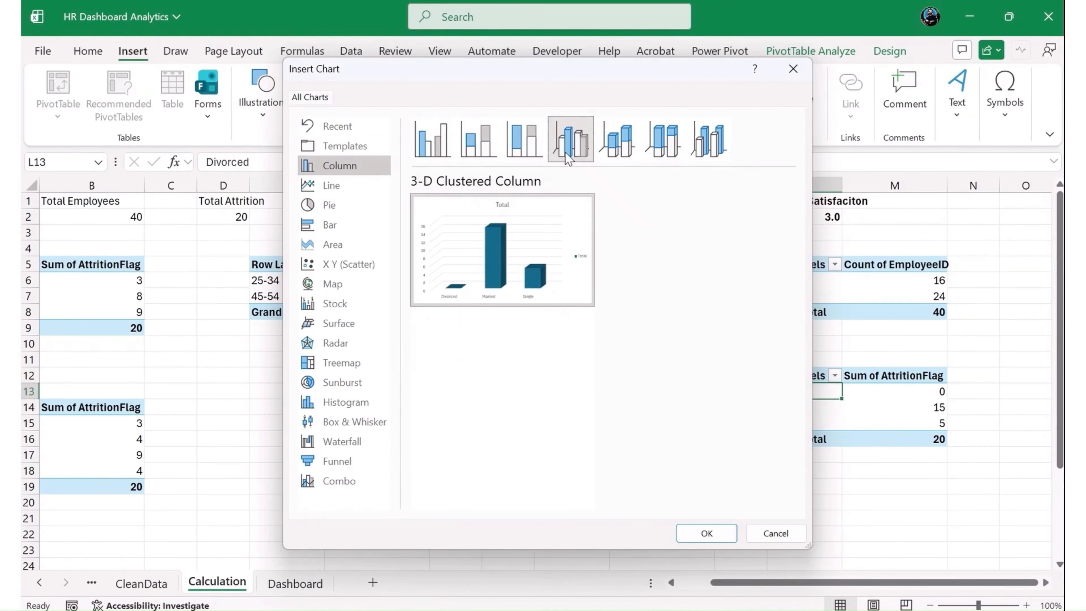
click(705, 532)
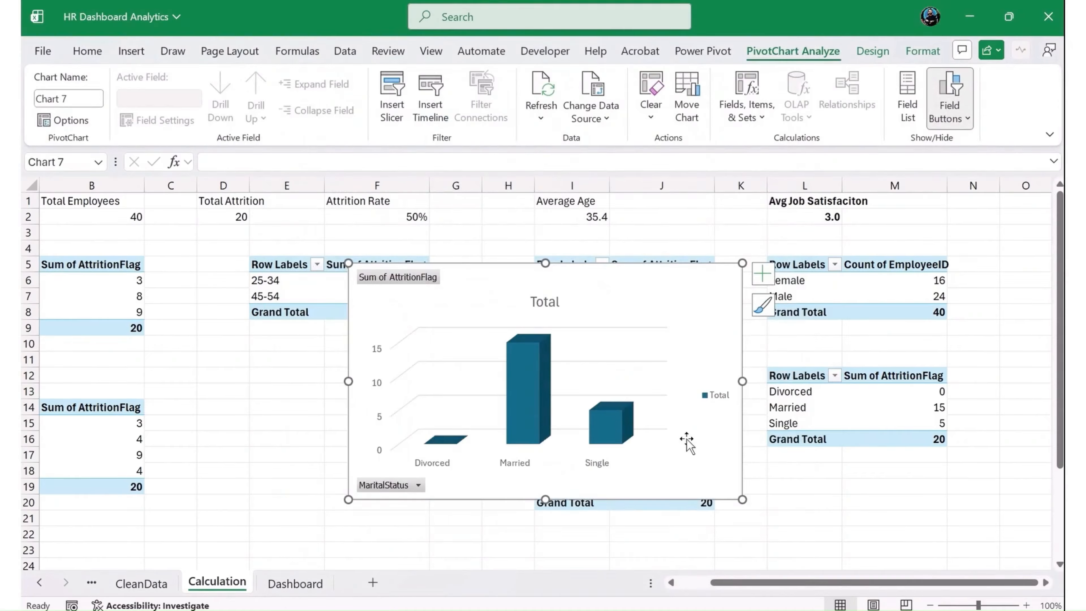
- Move the marital status chart to the Dashboard sheet and fit it below the Job Field Attrition chart, beside Age Group Attrition
key(ctrl+x)
click(295, 584)
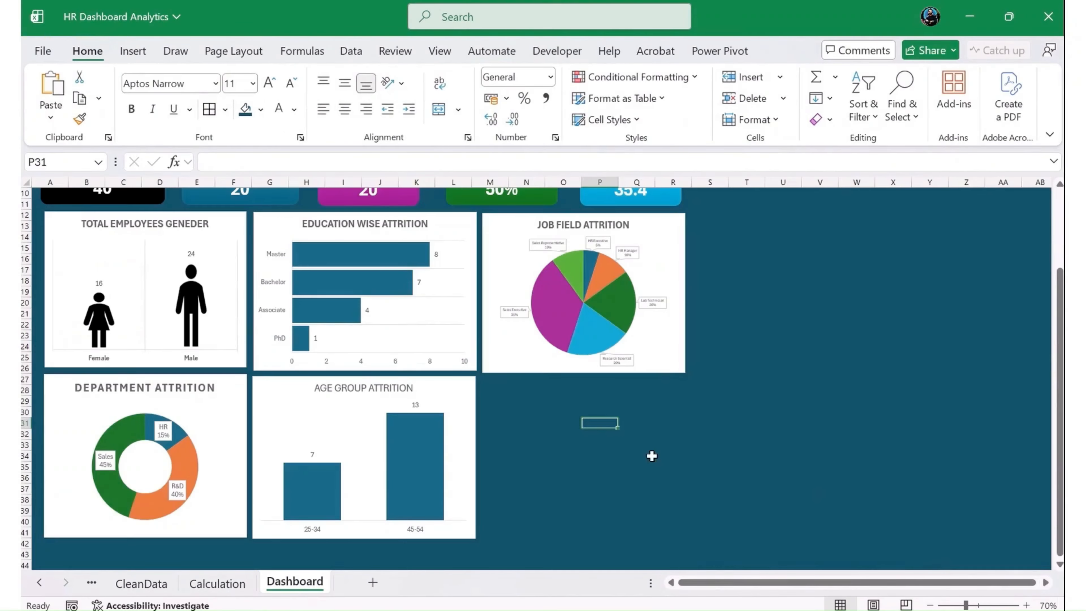
key(ctrl+v)
drag(809, 439, 710, 398)
drag(759, 544, 686, 530)
- Delete the legend from the marital status chart and hide all its field buttons
click(669, 464)
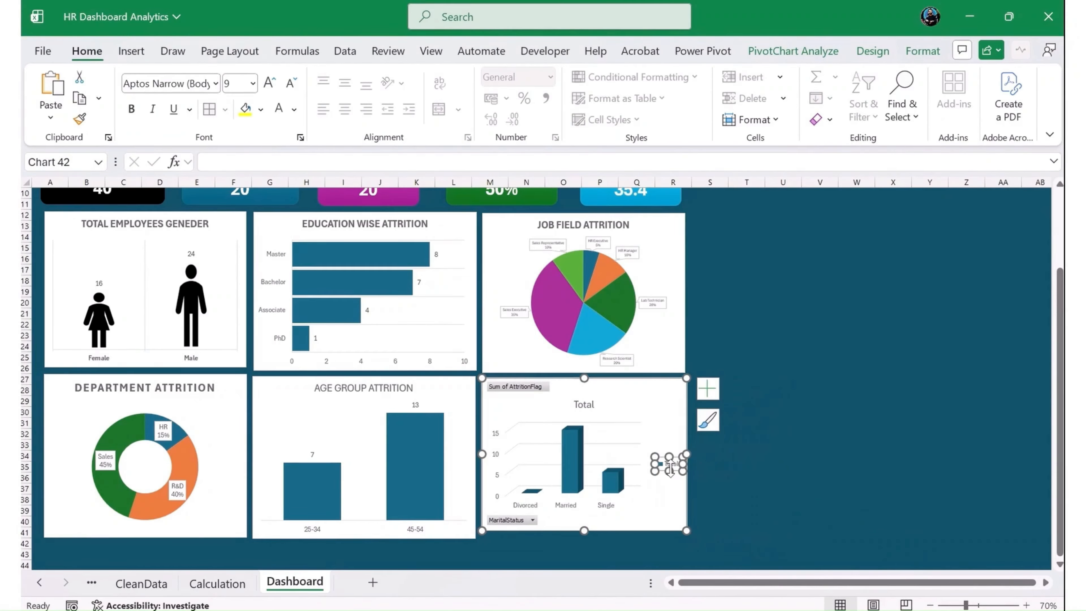
key(Delete)
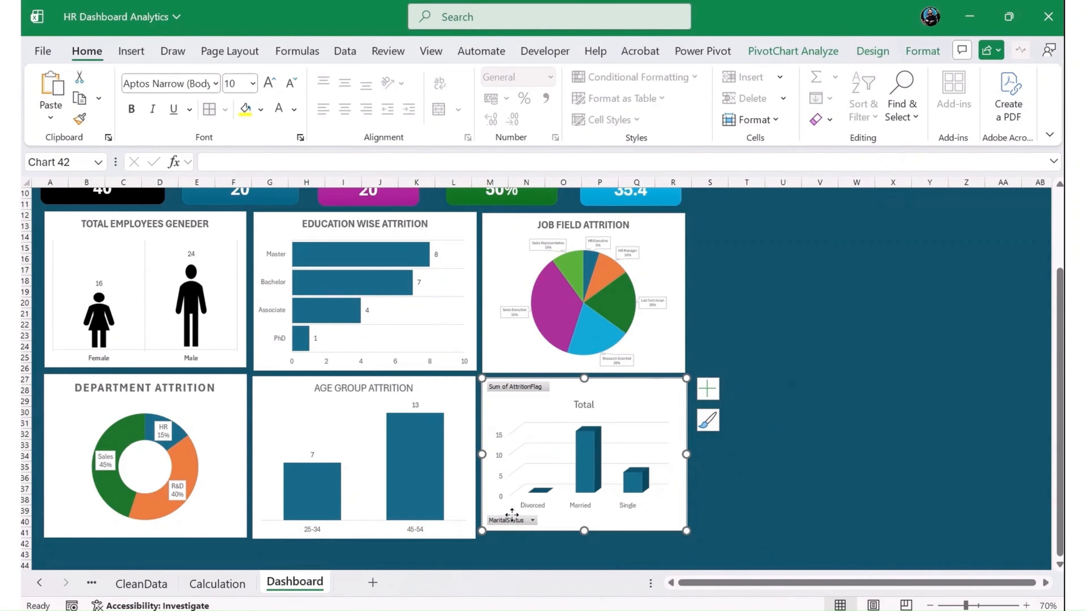
right_click(512, 514)
right_click(505, 520)
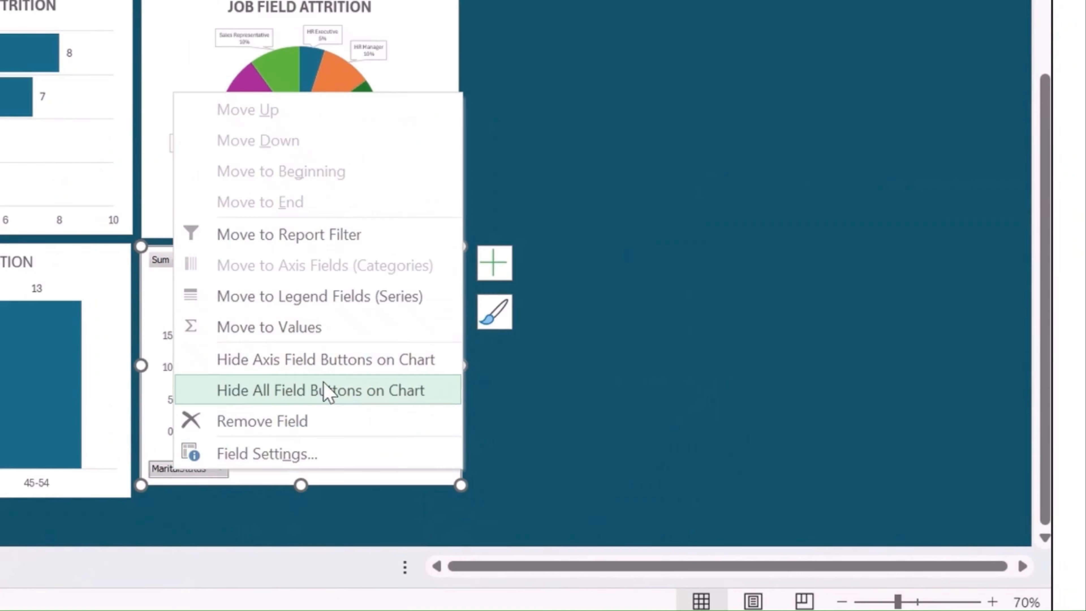
click(327, 391)
- Remove the vertical value axis from the marital status chart and add data labels
click(157, 313)
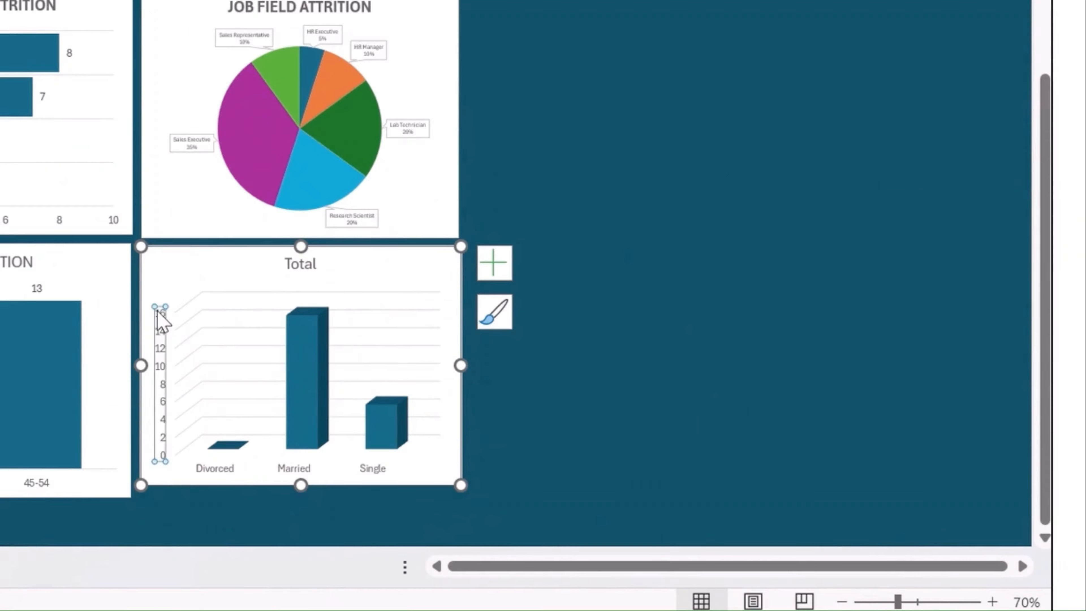
key(Delete)
click(496, 266)
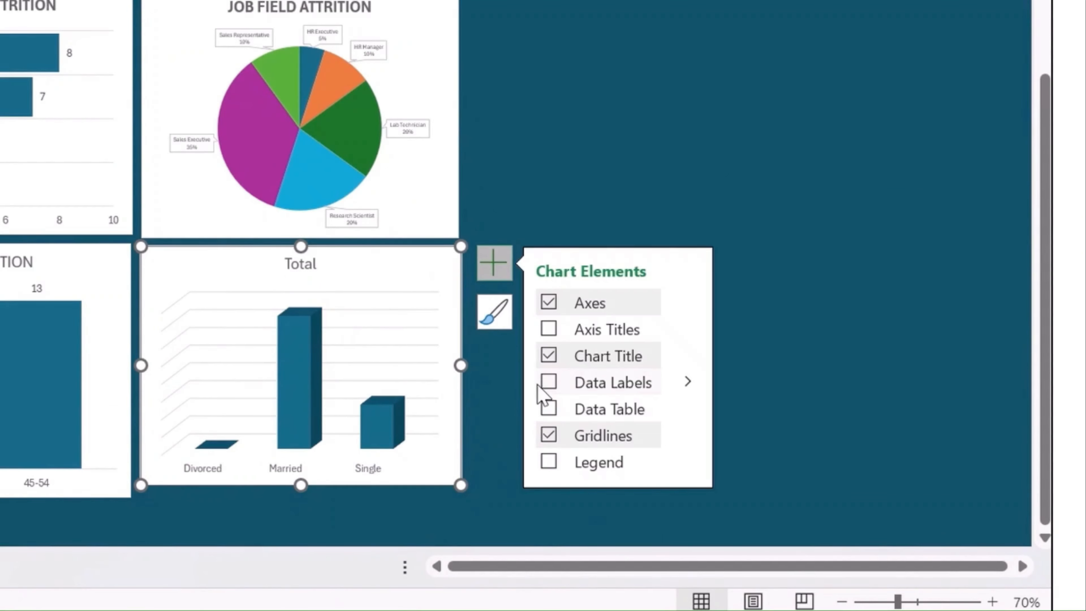
click(549, 382)
- Change the marital status chart's title to ATTRITION BY MARITAL STATUS
click(310, 264)
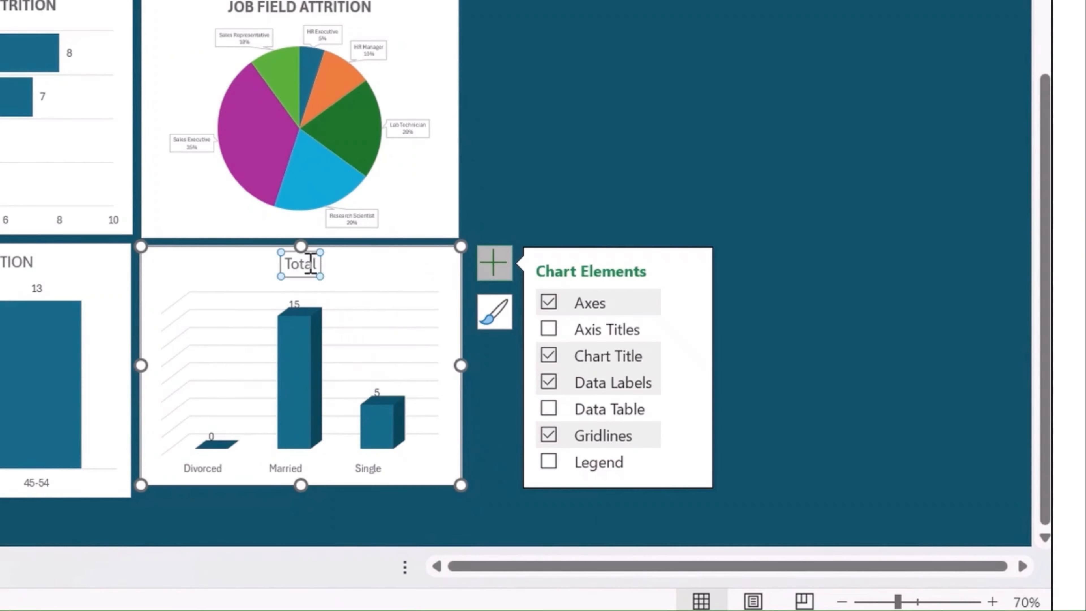
double_click(311, 263)
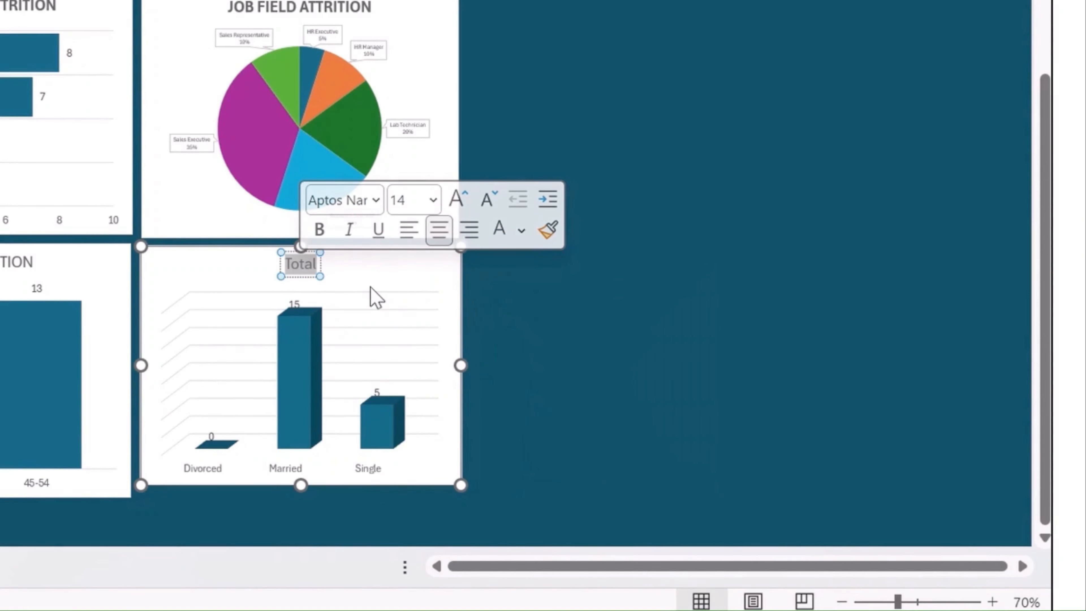
key(BackSpace)
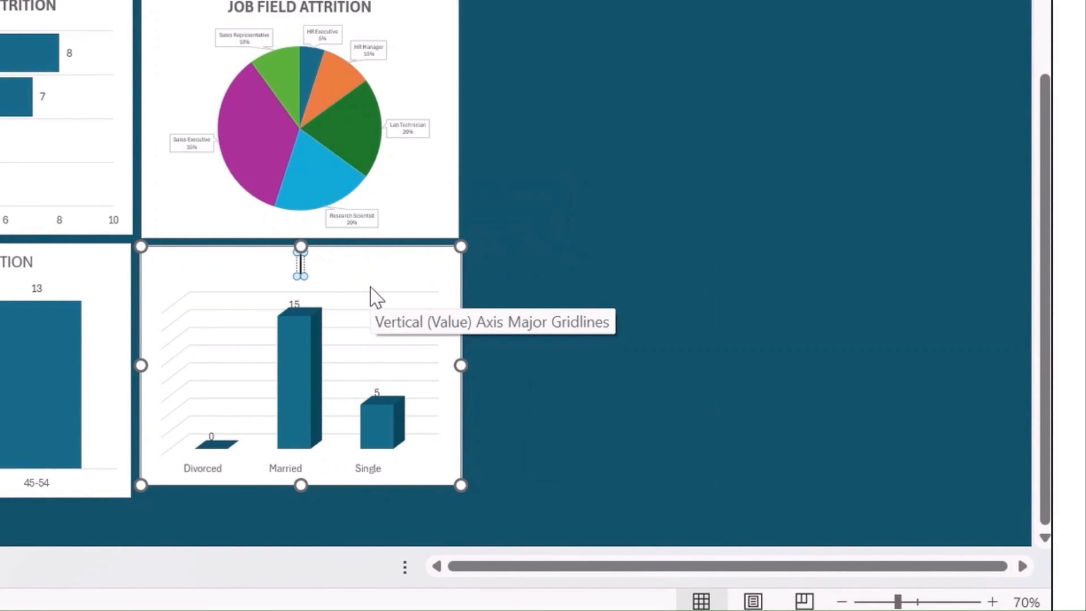
text(ATTRITION)
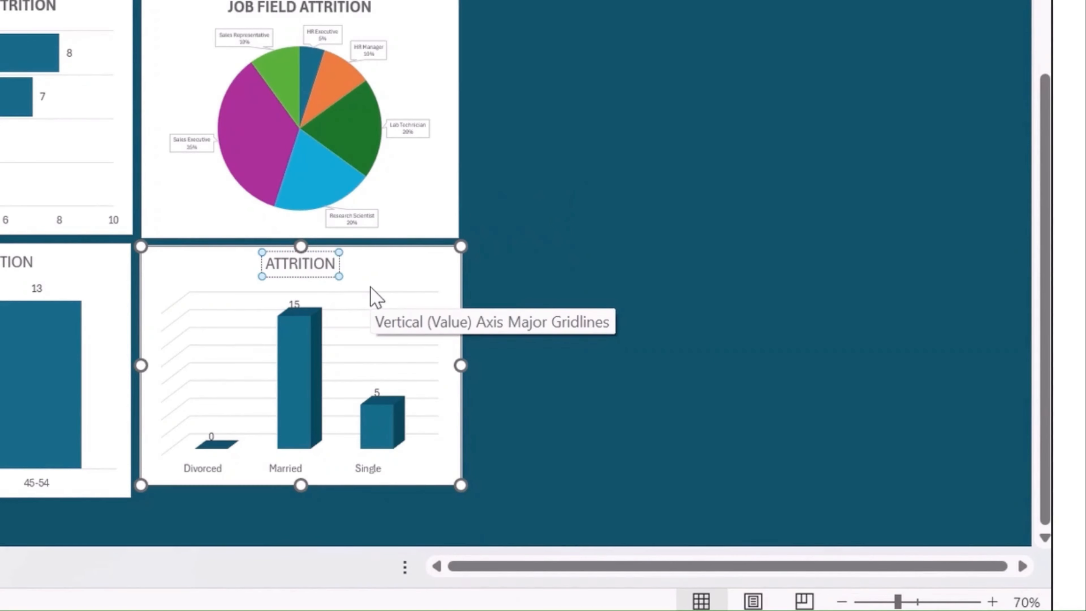
text( BY MARI)
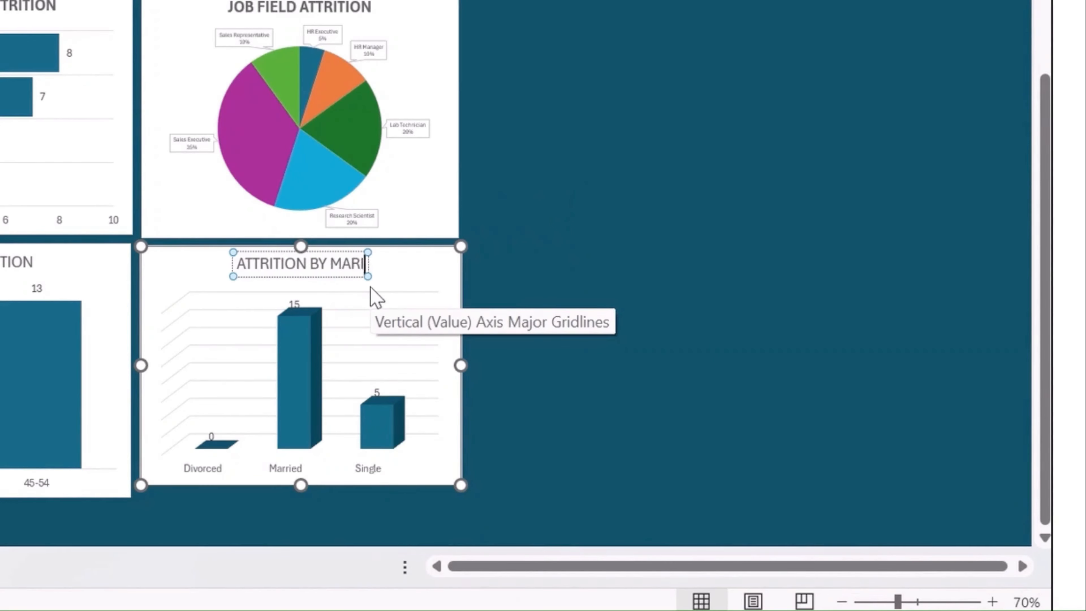
text(TAL)
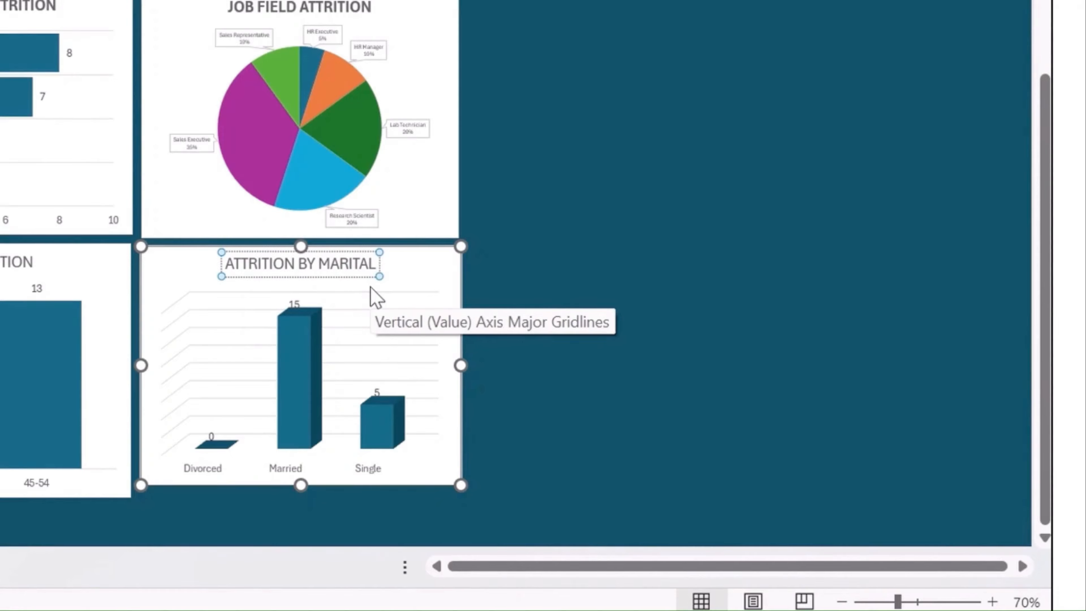
text( STATUS)
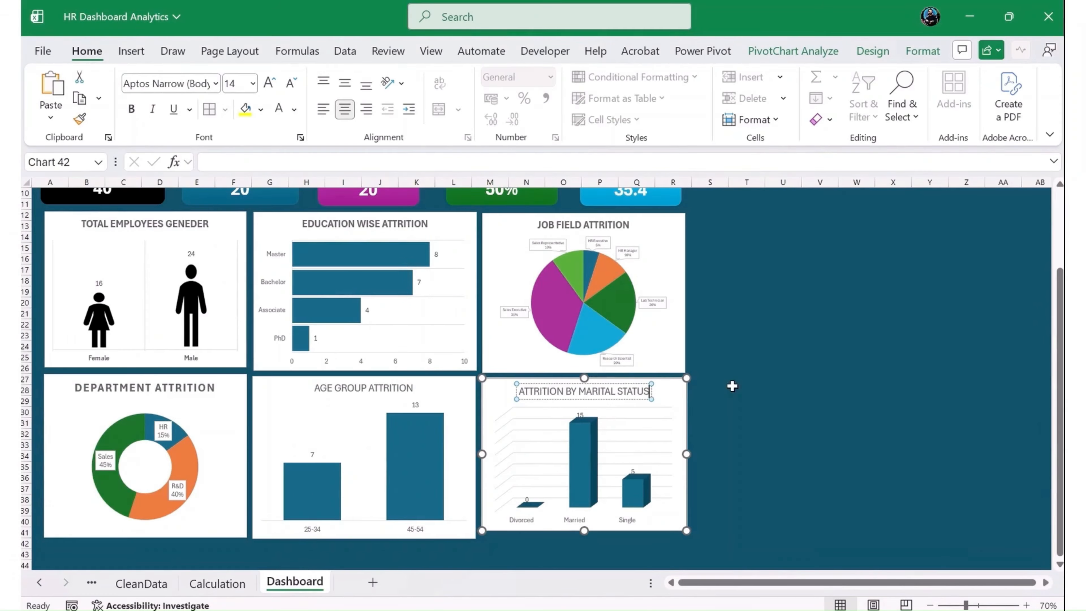
click(671, 400)
- Examine alternative chart types for the marital status chart, such as Histogram, Sunburst, Treemap, Surface, Stock and Funnel, without applying one
click(872, 50)
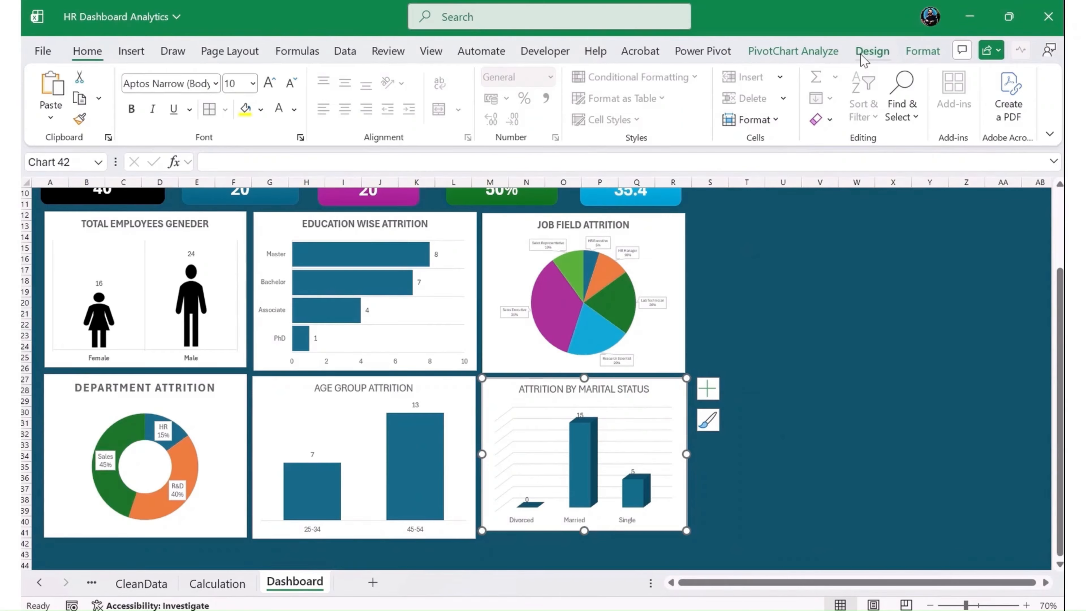
click(921, 105)
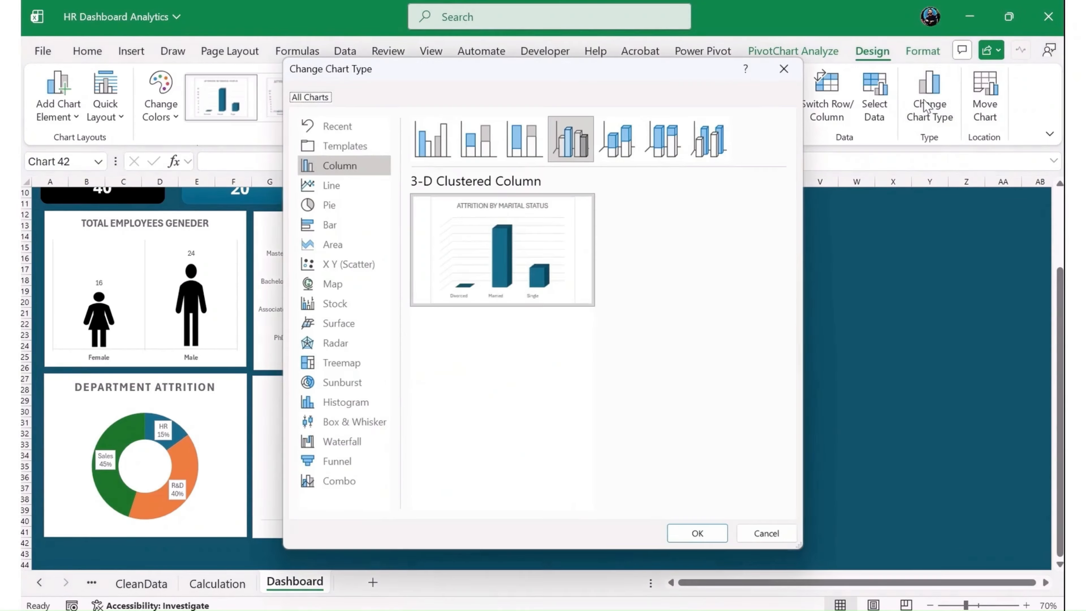
click(333, 396)
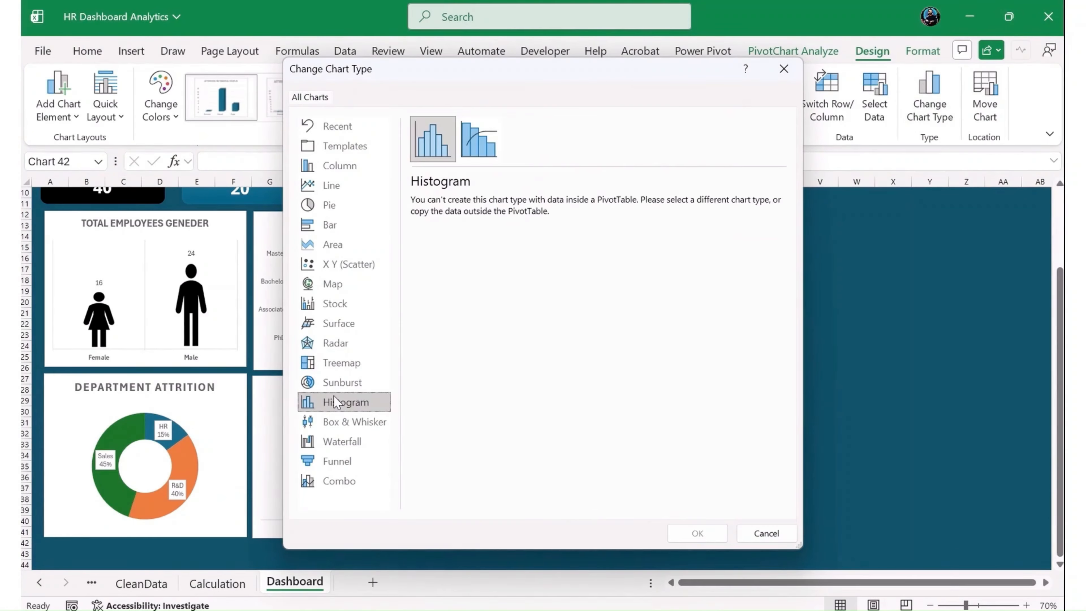
click(340, 385)
click(342, 360)
click(346, 324)
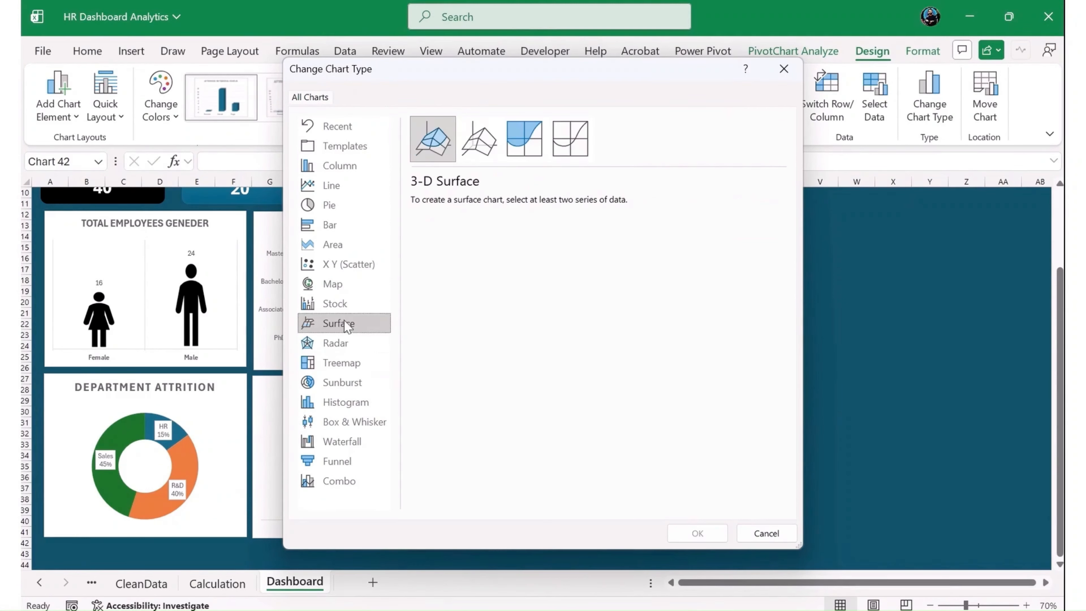
click(346, 304)
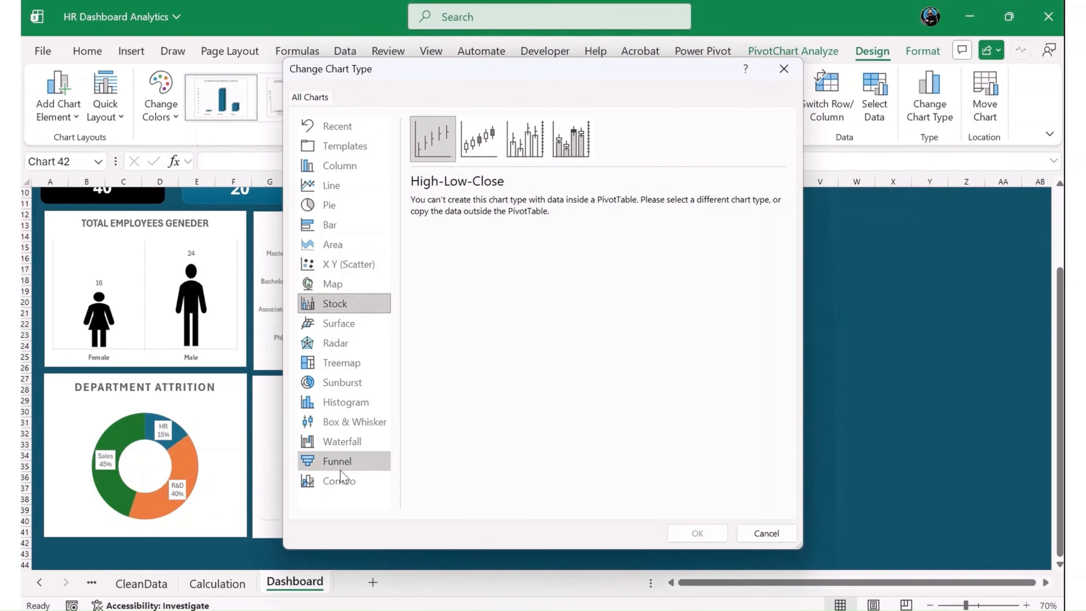
click(340, 458)
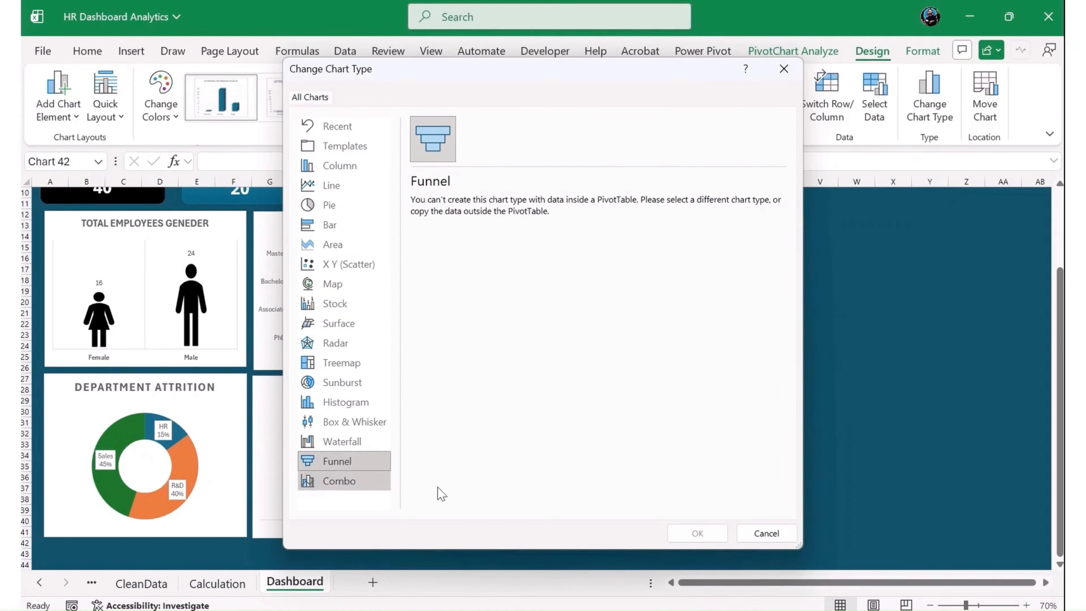
click(746, 535)
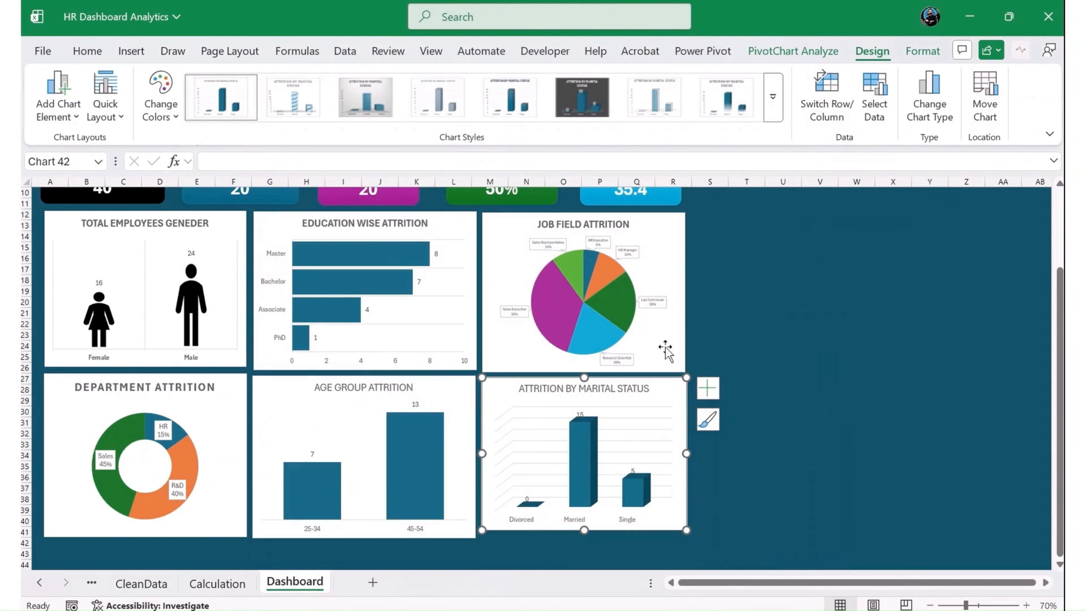
- Add Education as a second row field and Sum of Salary as a value in the marital status PivotTable on the Calculation sheet
click(227, 583)
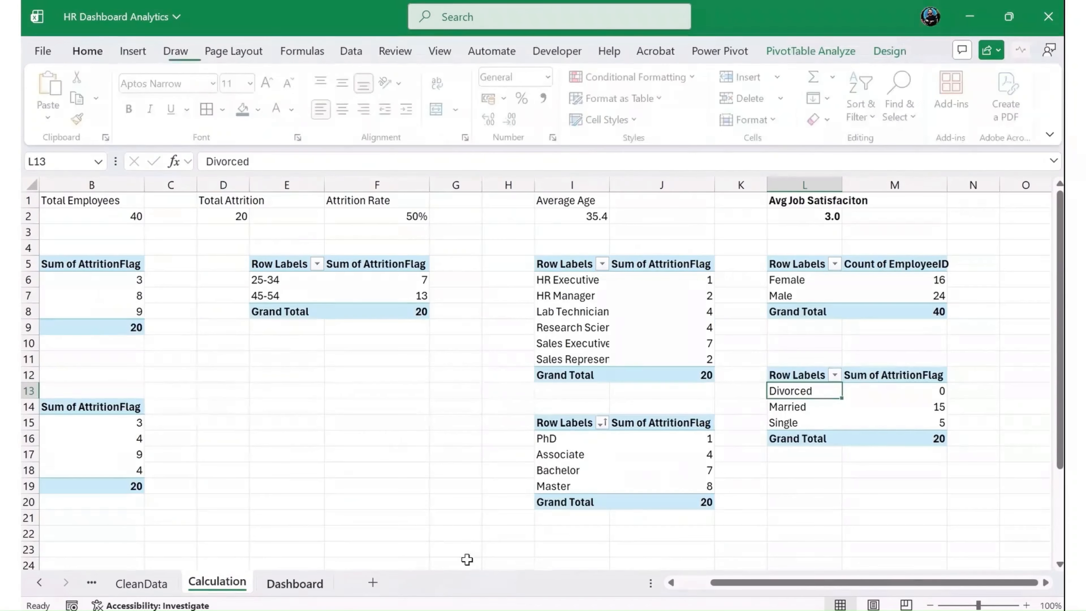
click(811, 51)
click(934, 77)
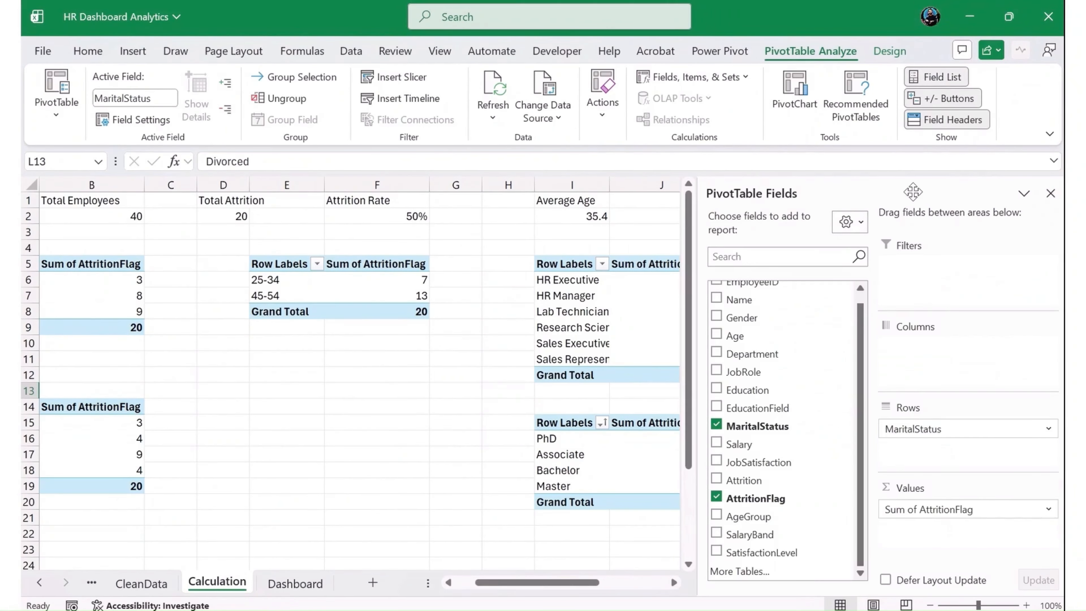
drag(859, 197, 179, 186)
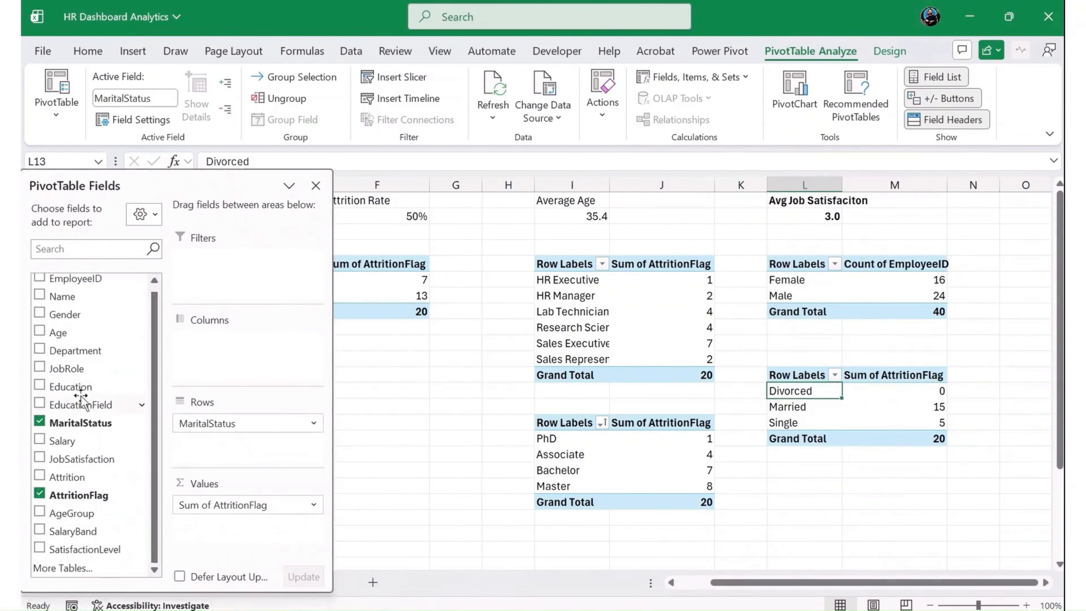
drag(81, 388, 216, 437)
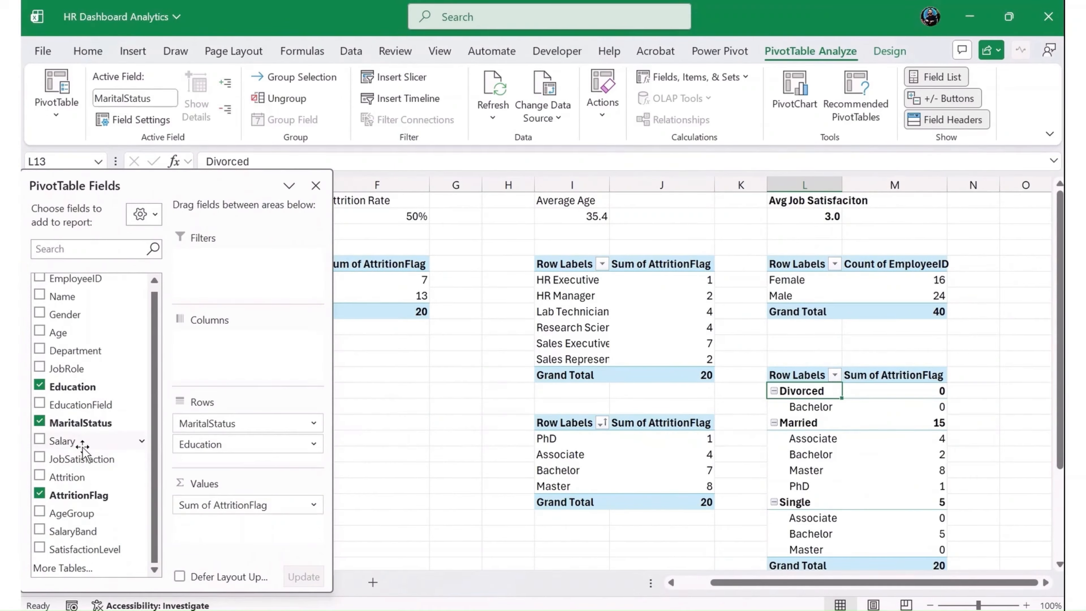
drag(82, 448, 231, 540)
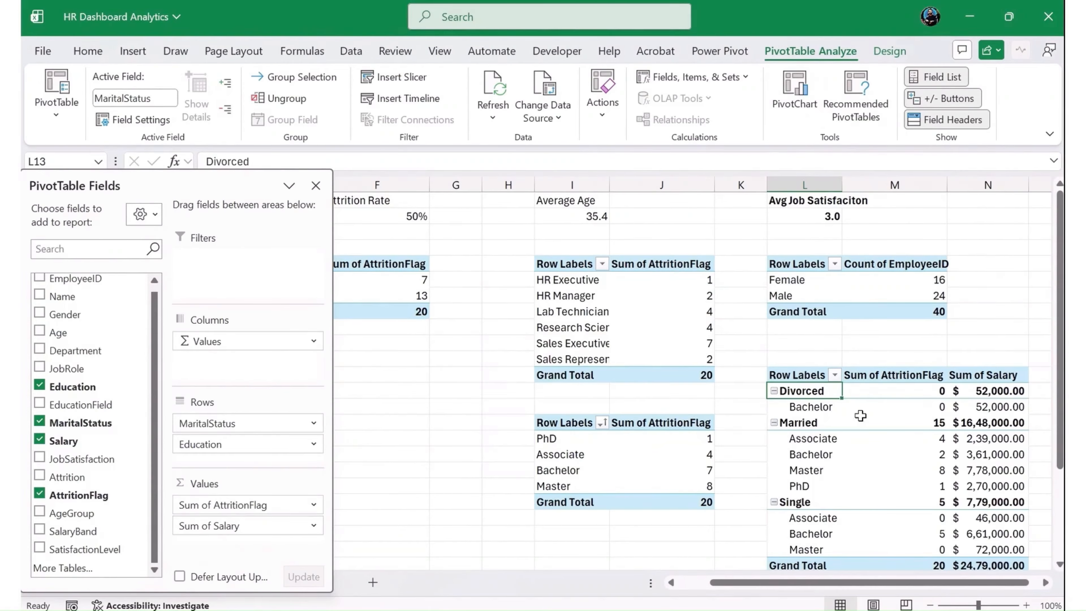
click(315, 185)
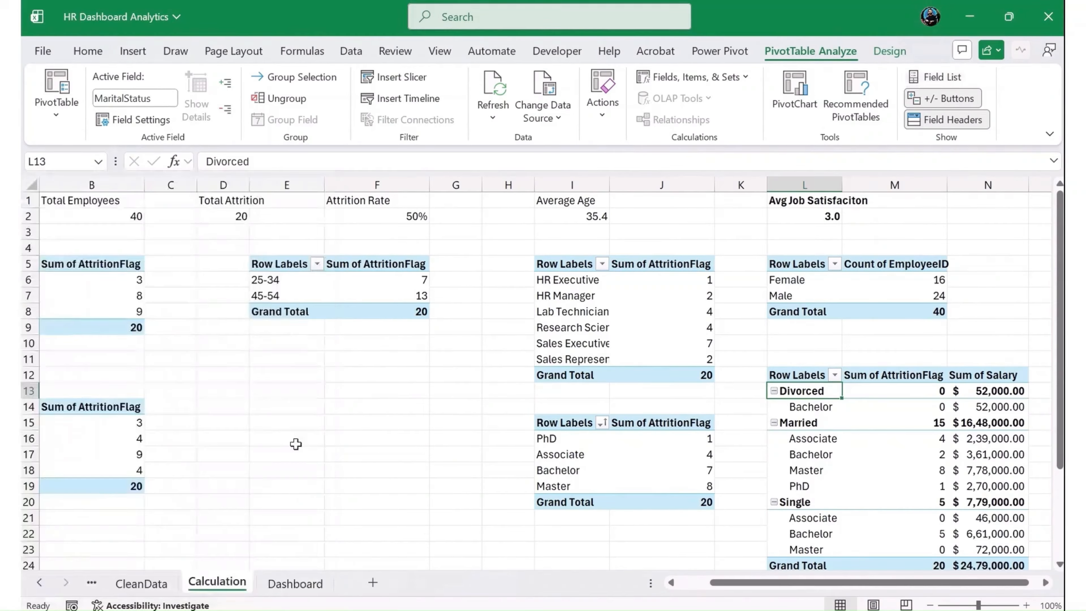
- On the Dashboard sheet, compare column subtypes for the marital status chart and change it to a 2-D Clustered Column chart
click(293, 582)
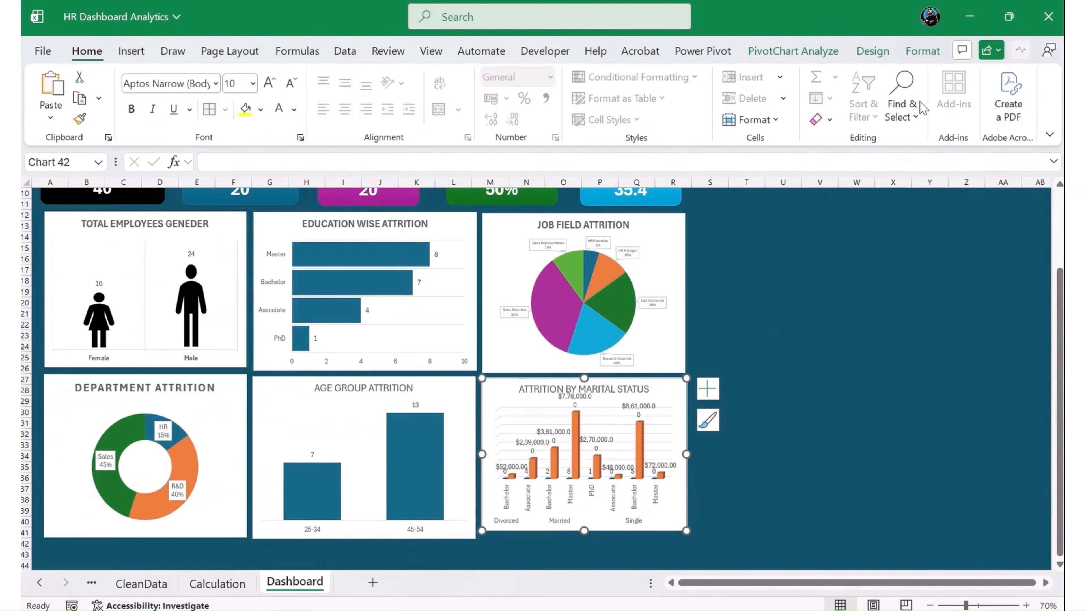
click(872, 51)
click(924, 105)
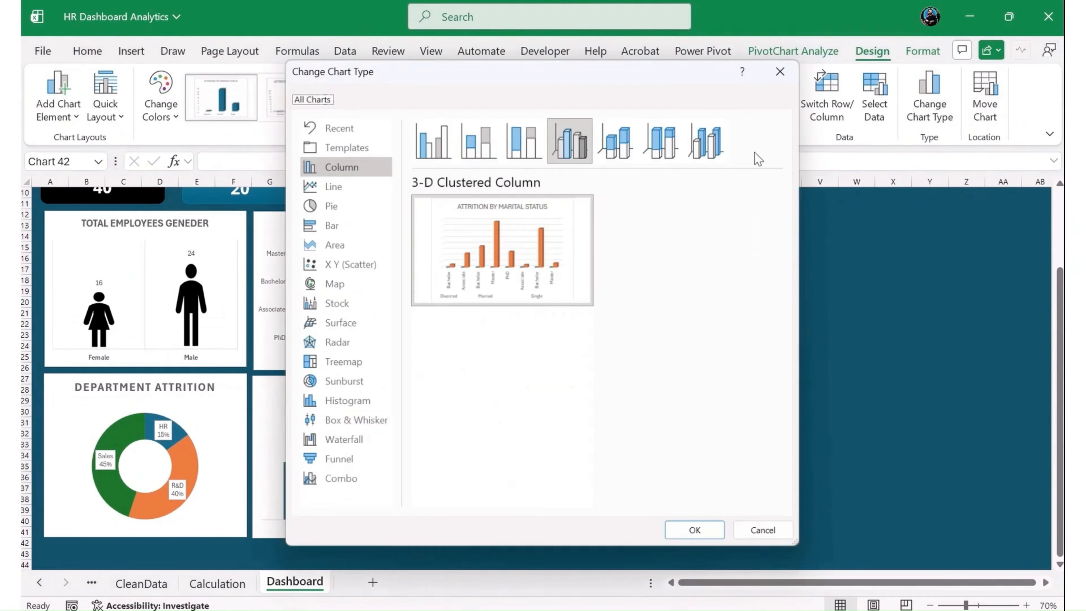
mouse_move(517, 193)
click(478, 140)
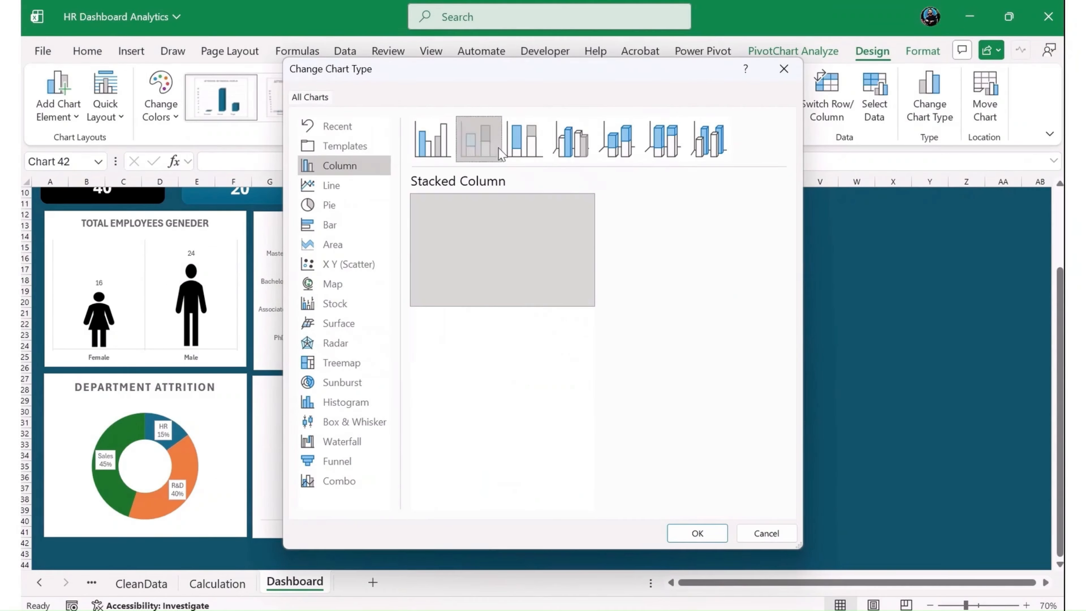
click(524, 140)
click(663, 139)
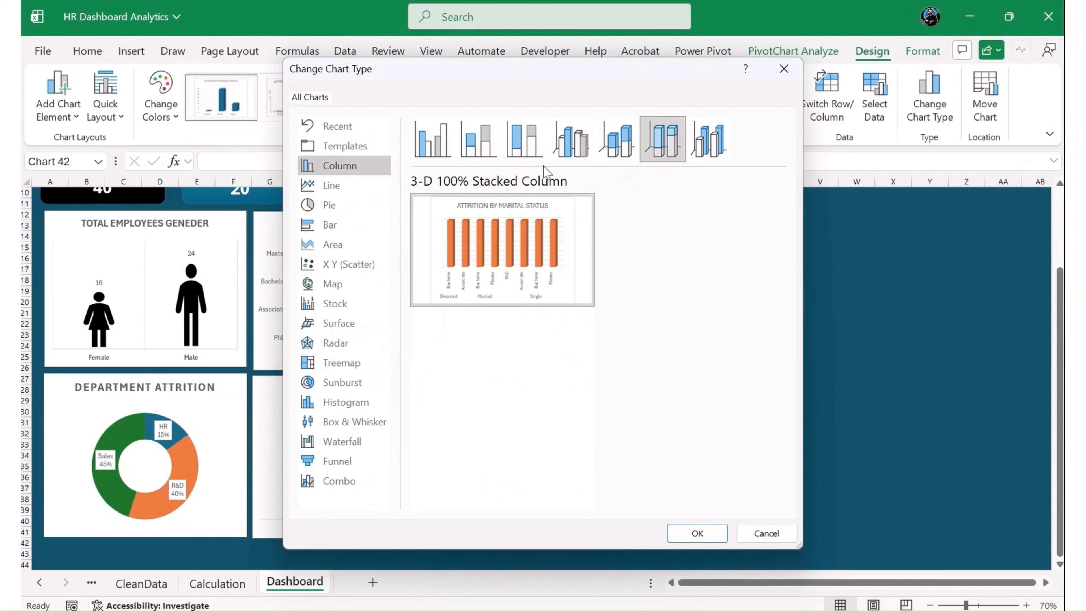
click(524, 140)
click(478, 139)
click(432, 136)
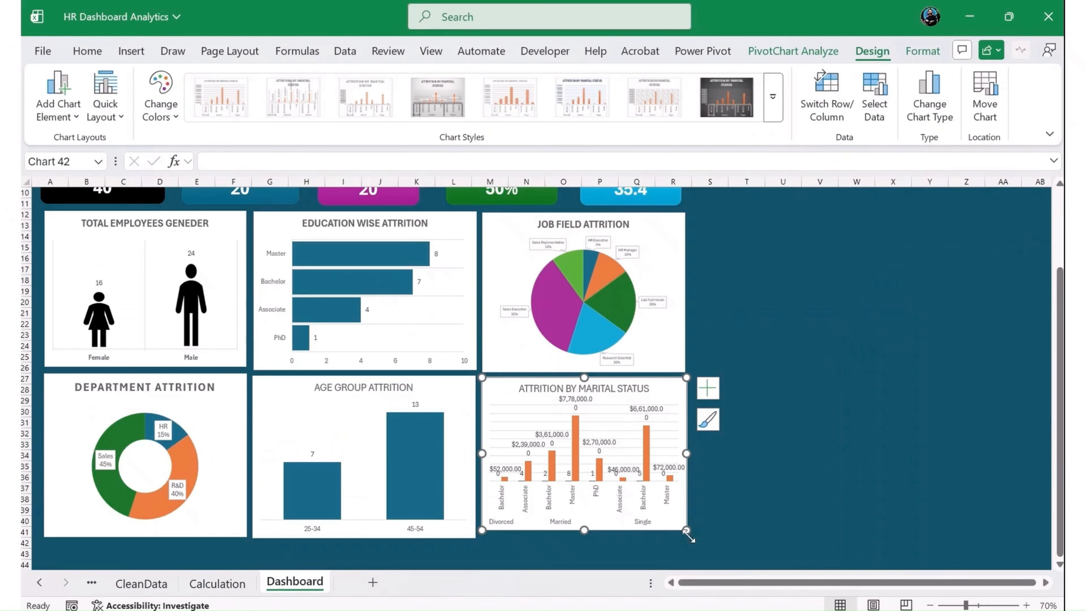
- Enlarge the marital status chart slightly from its lower corner and remove its gridlines
drag(686, 530, 695, 544)
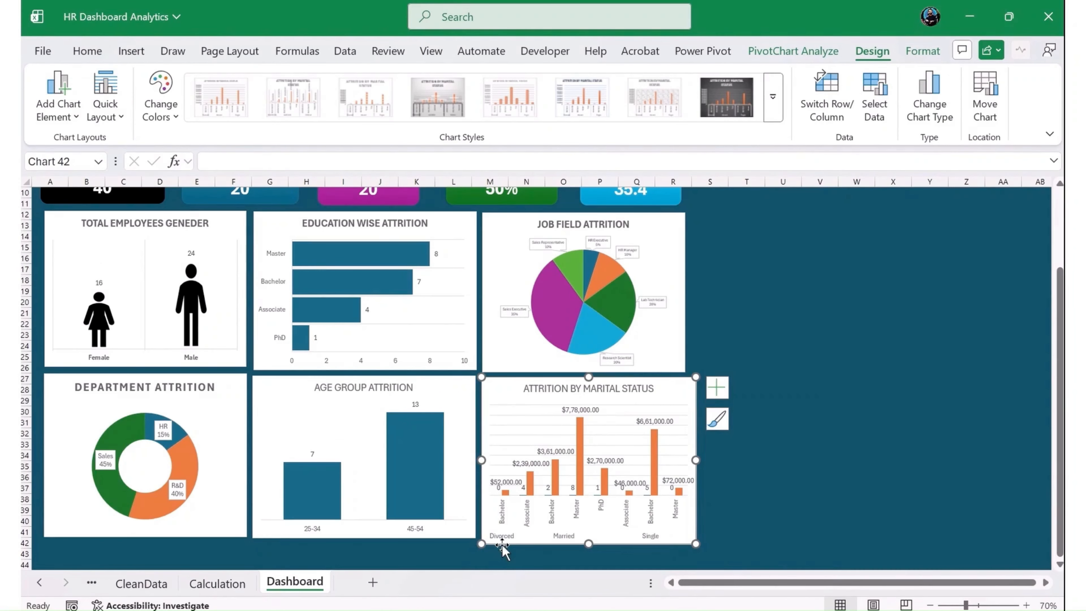
mouse_move(518, 531)
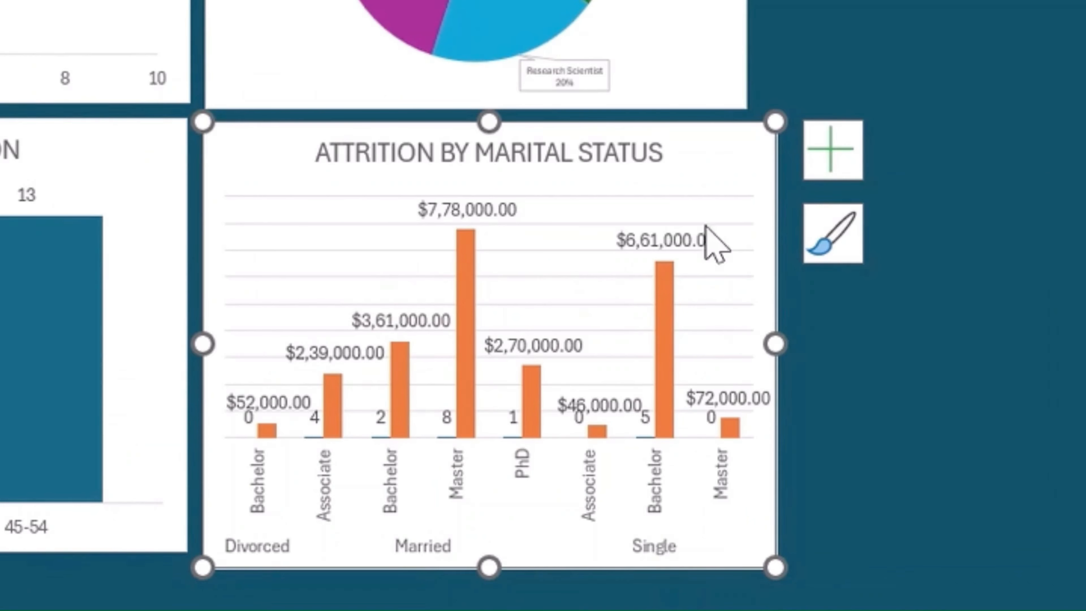
click(831, 173)
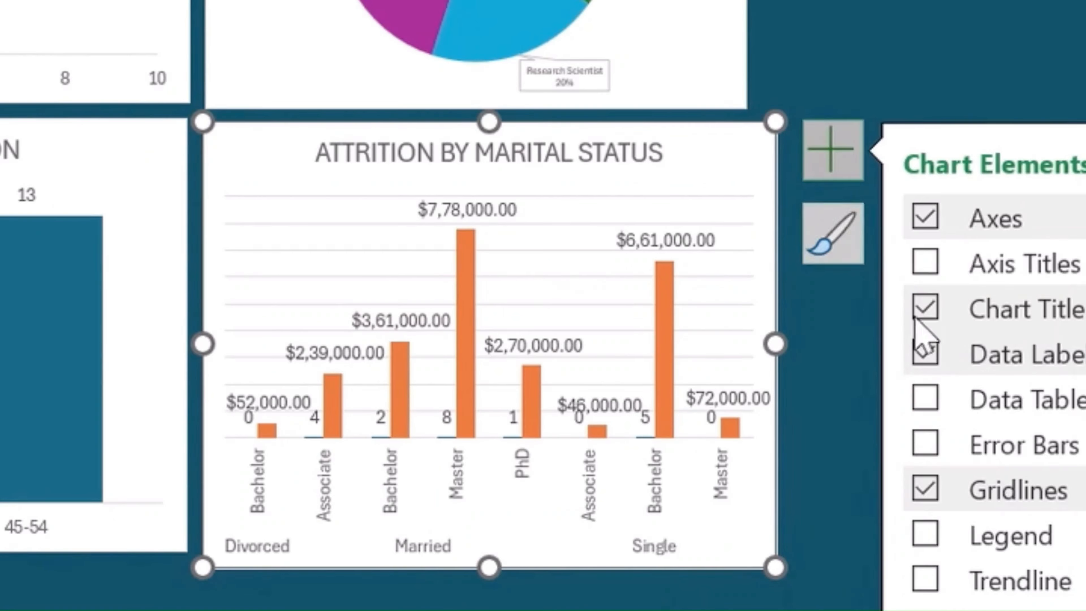
click(922, 499)
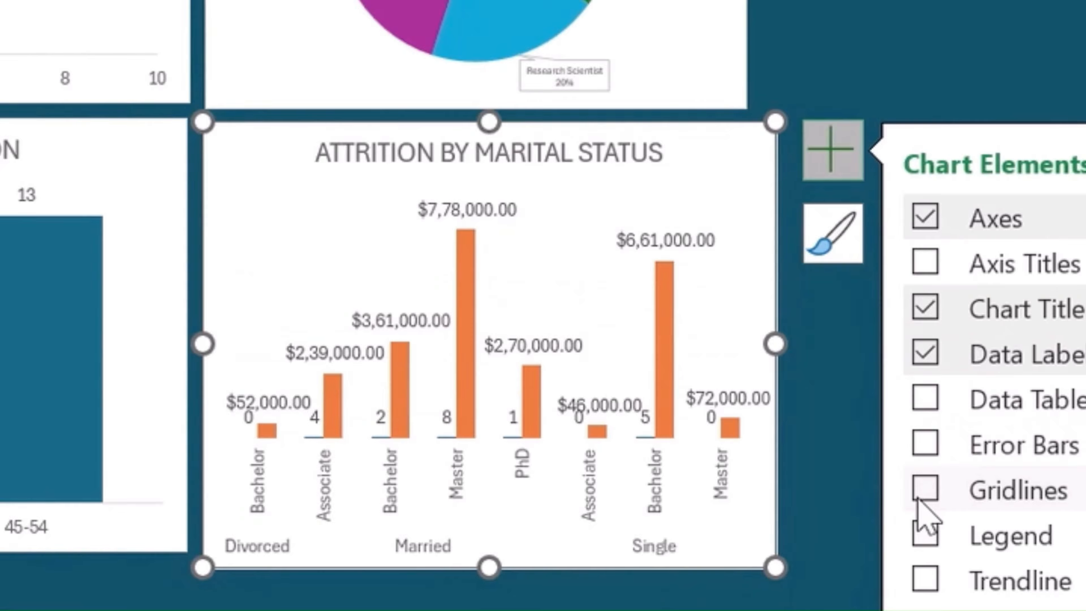
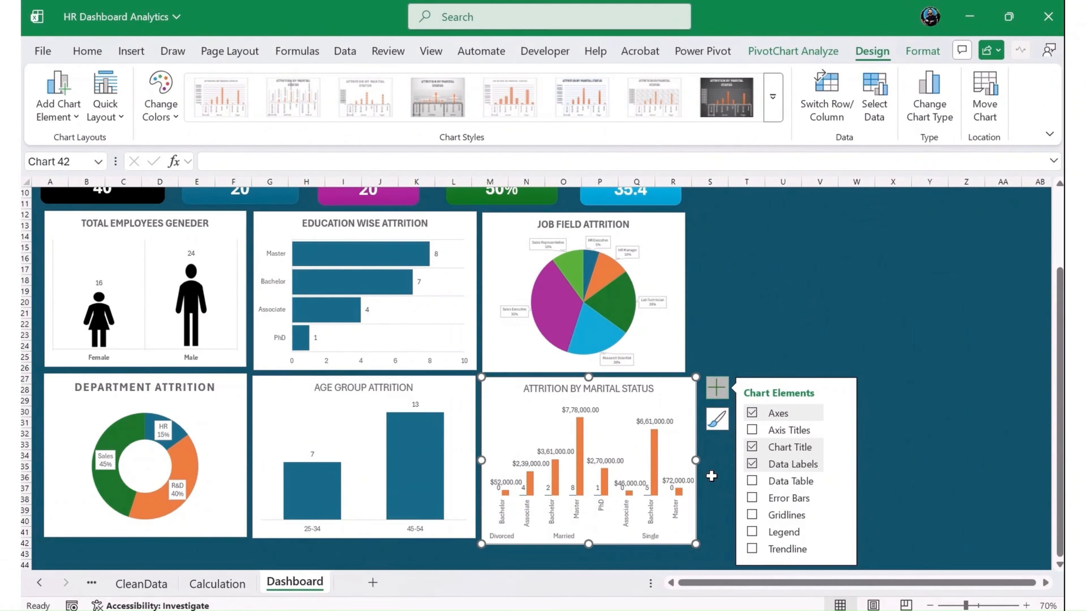
- Change the Attrition by Marital Status chart to a combo chart
click(949, 88)
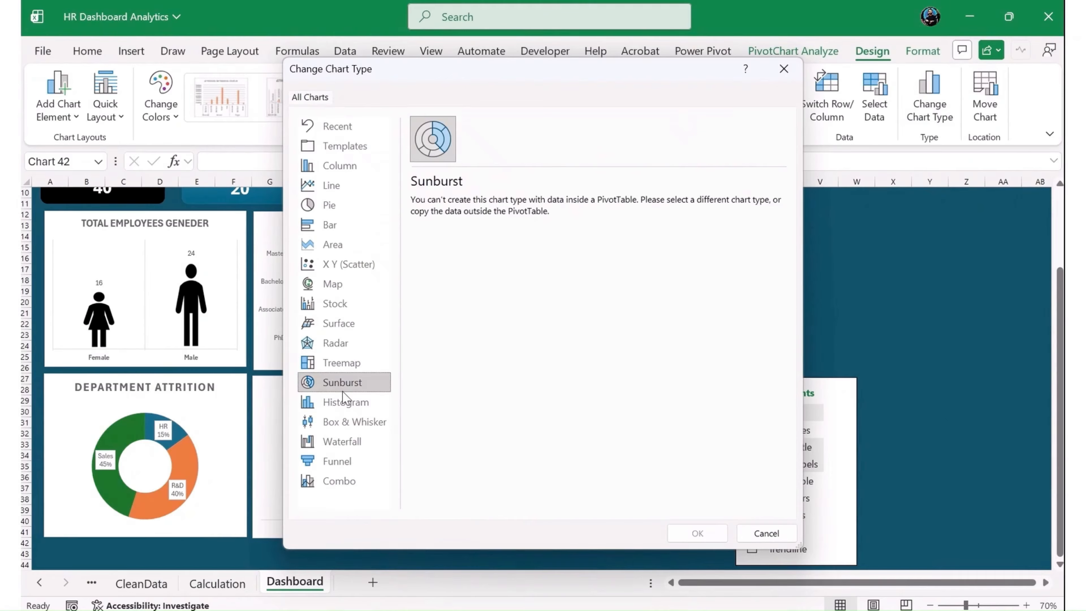
click(343, 402)
click(342, 423)
click(342, 443)
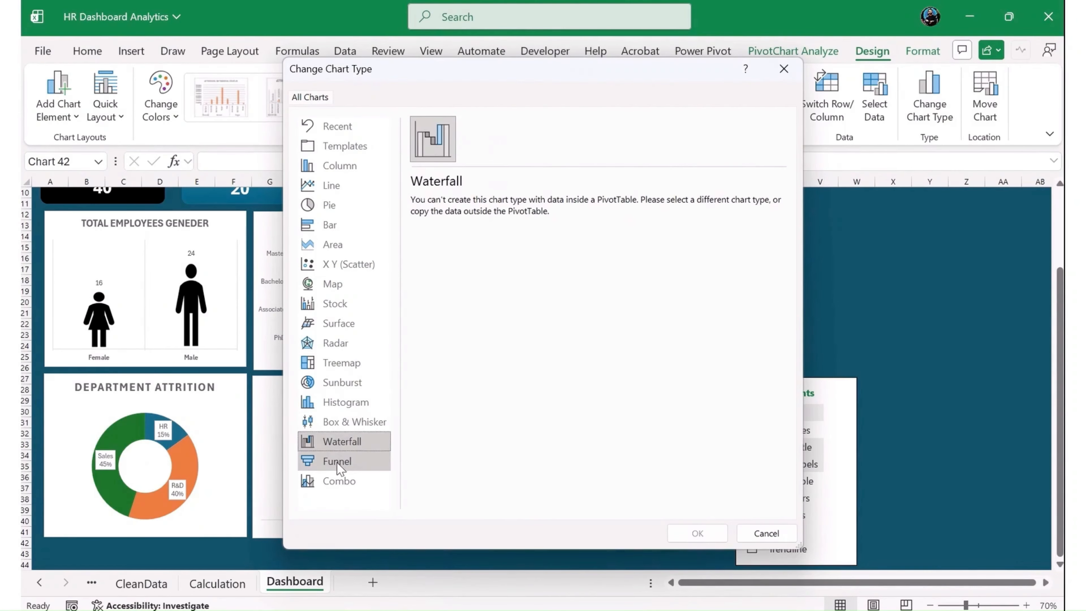
click(338, 461)
click(334, 482)
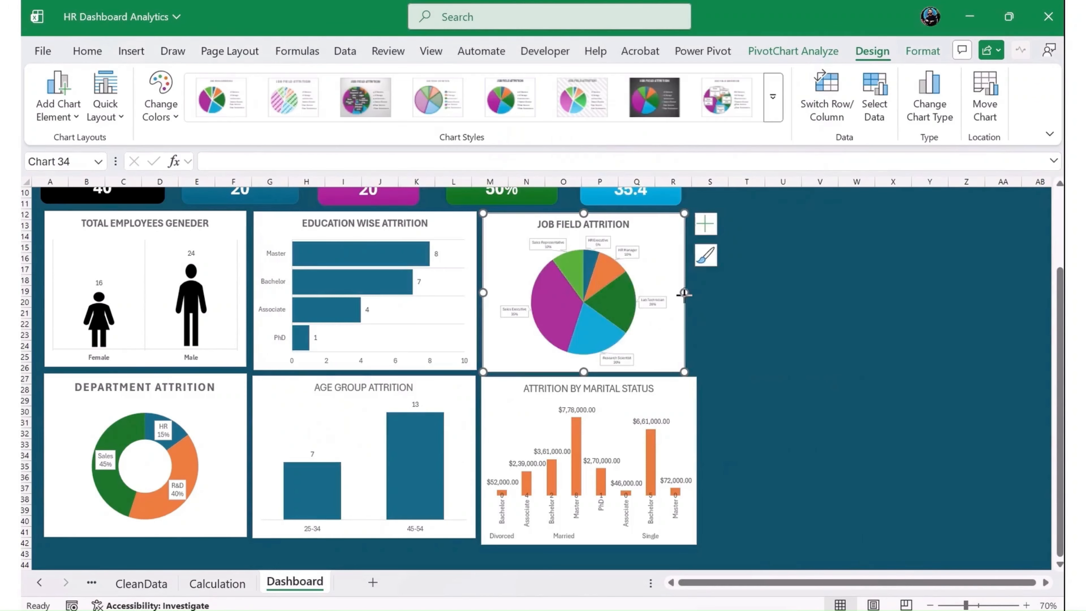
- Widen the Job Field Attrition chart so its outer edge lines up with the Attrition by Marital Status chart below it
drag(684, 293, 696, 299)
click(732, 411)
scroll(705, 472, up, 3)
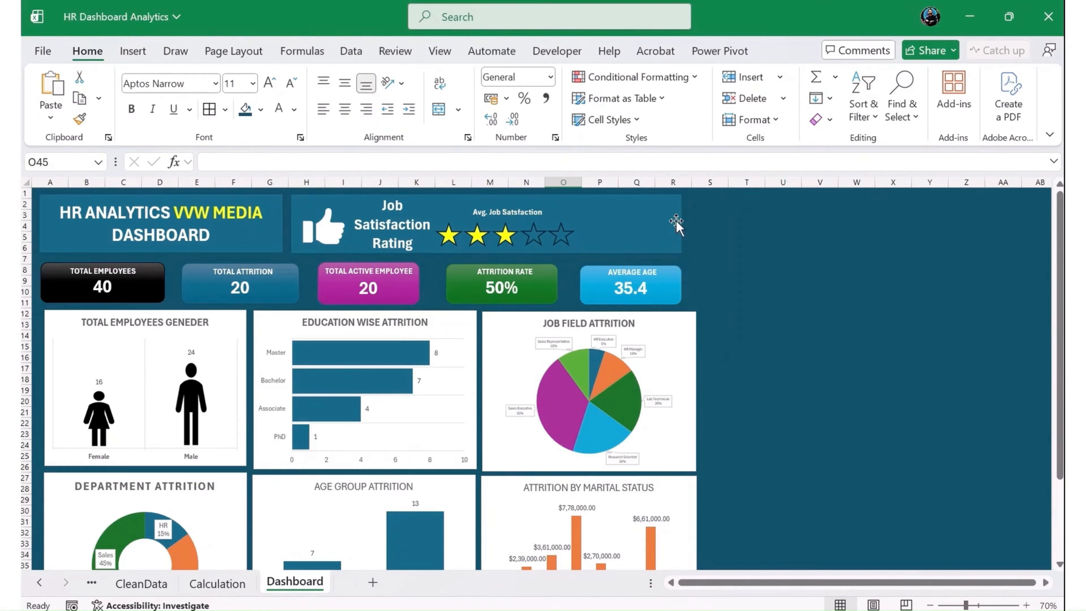
scroll(530, 387, down, 2)
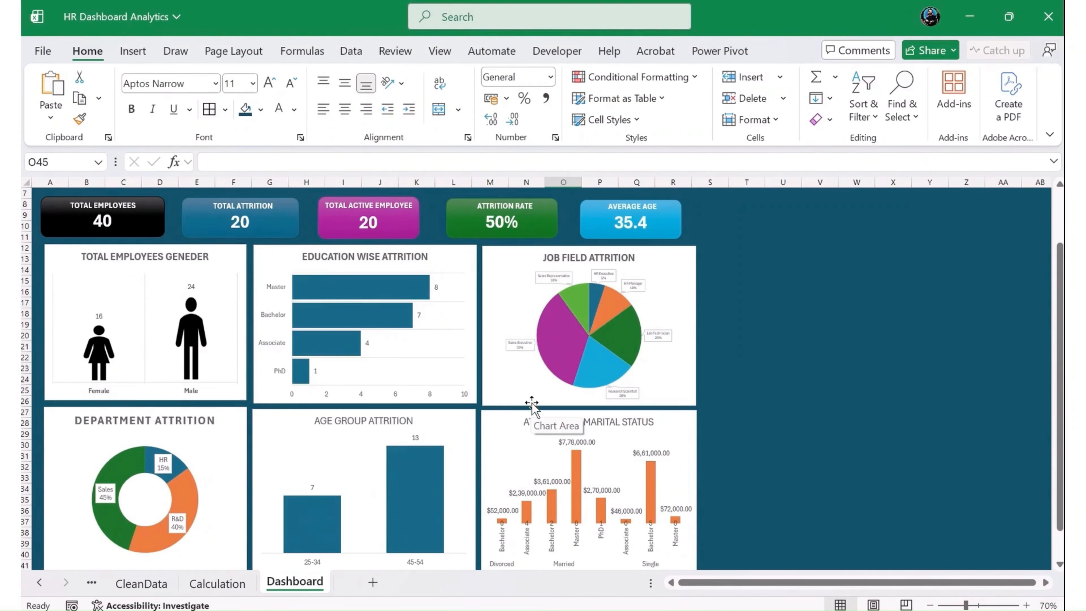
- Shorten the Education Wise Attrition and Job Field Attrition charts slightly to widen the gap above the lower row of charts
click(385, 403)
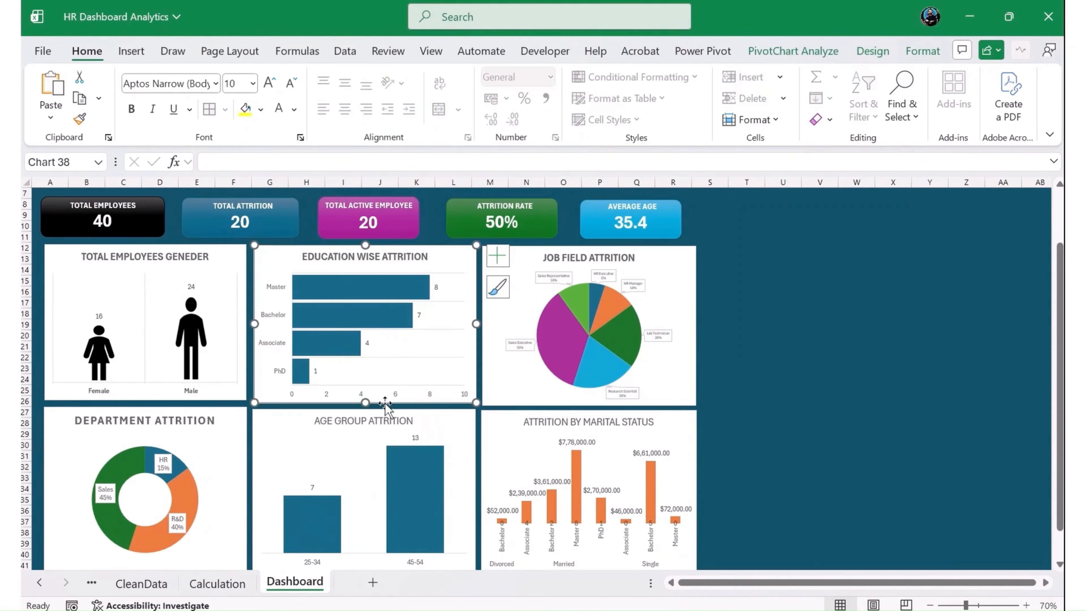
drag(365, 404, 371, 400)
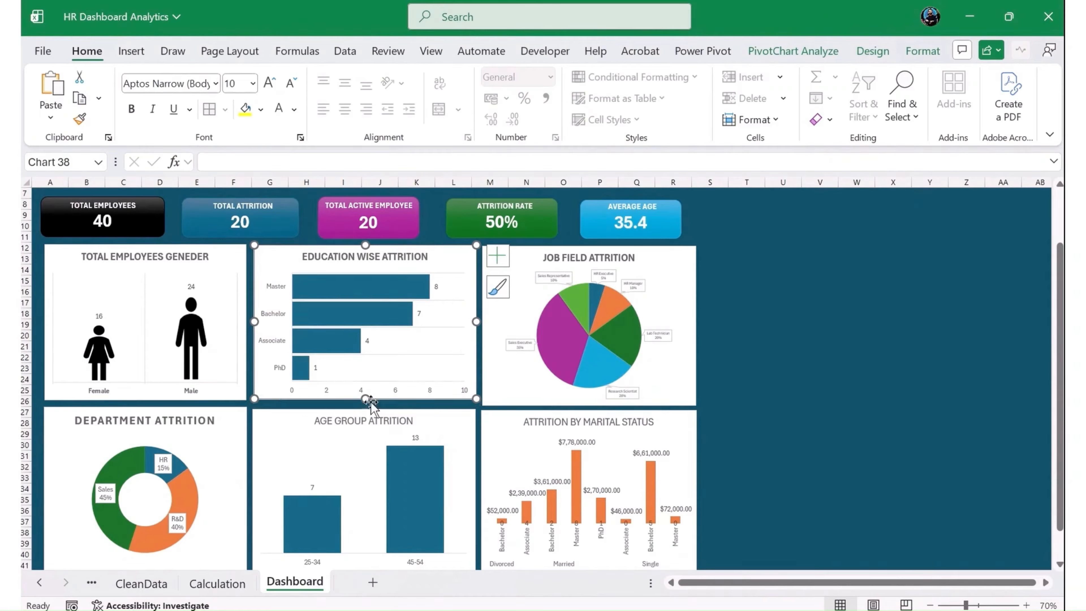
click(503, 406)
drag(586, 404, 585, 401)
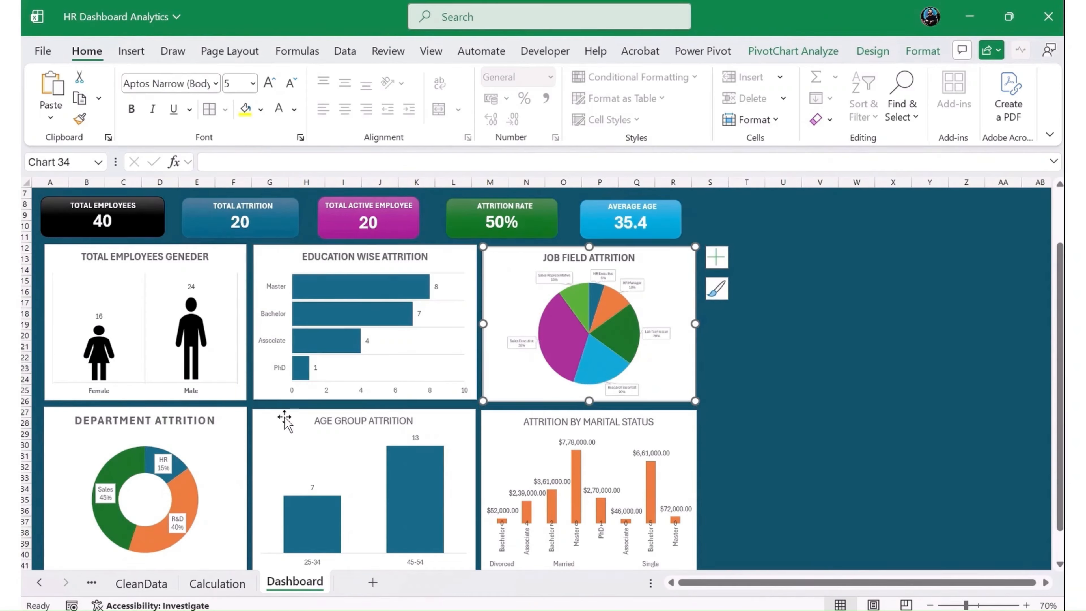
click(710, 388)
scroll(618, 448, up, 1)
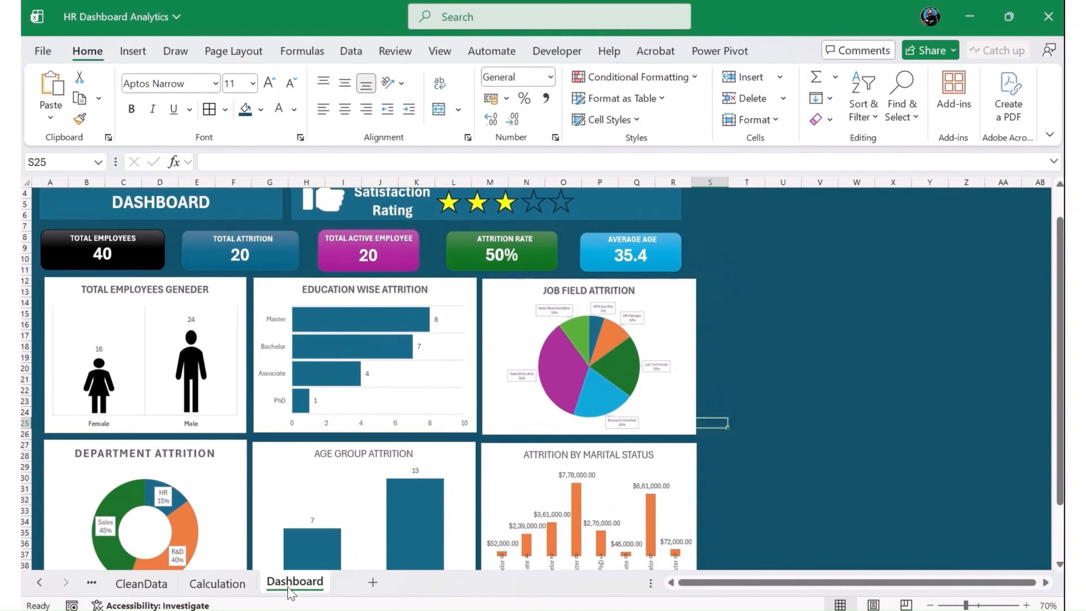
- Insert EducationField and Department slicers from the department attrition PivotTable on the Calculation sheet
click(231, 582)
click(201, 315)
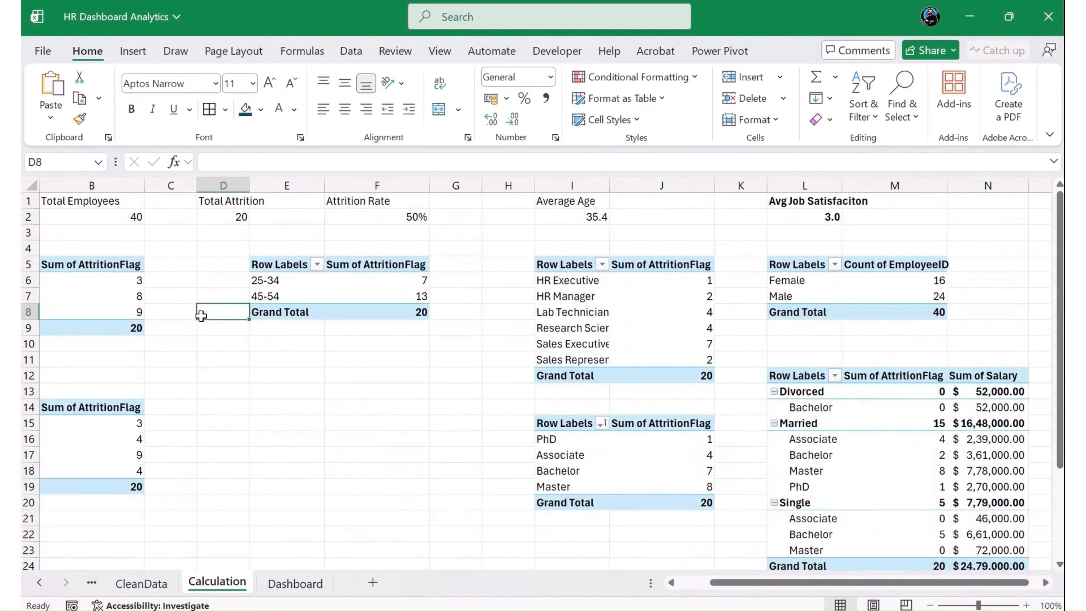
key(Left)
key(Left)
key(Left)
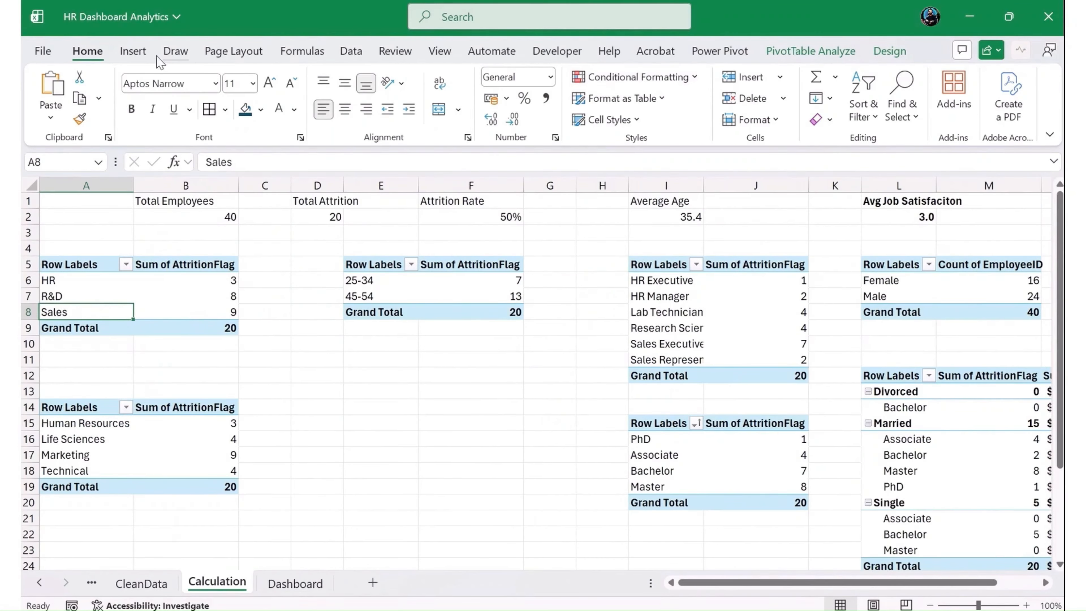
click(148, 52)
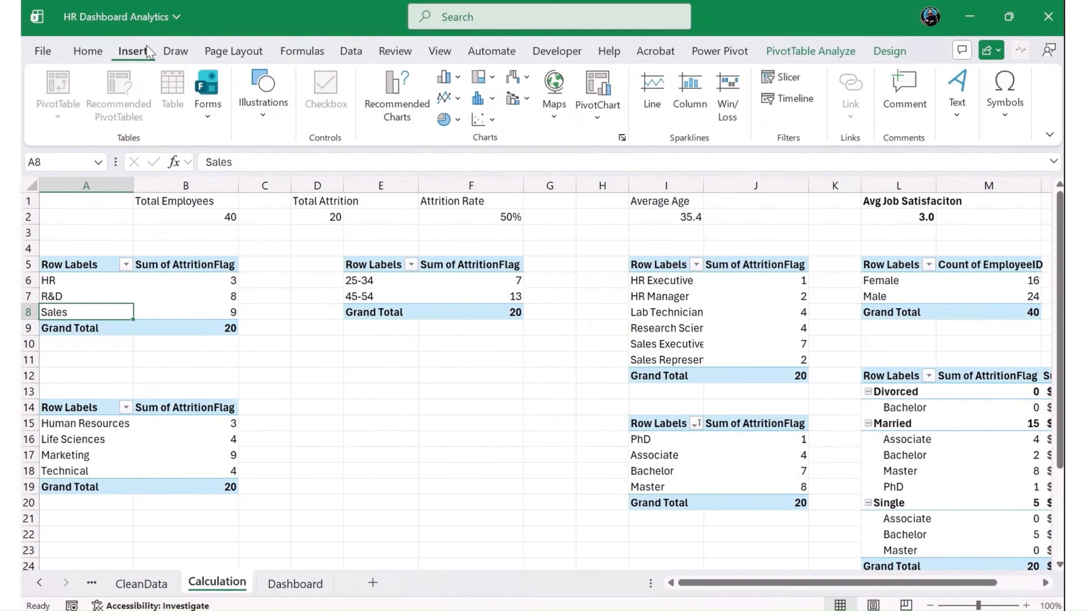
click(787, 78)
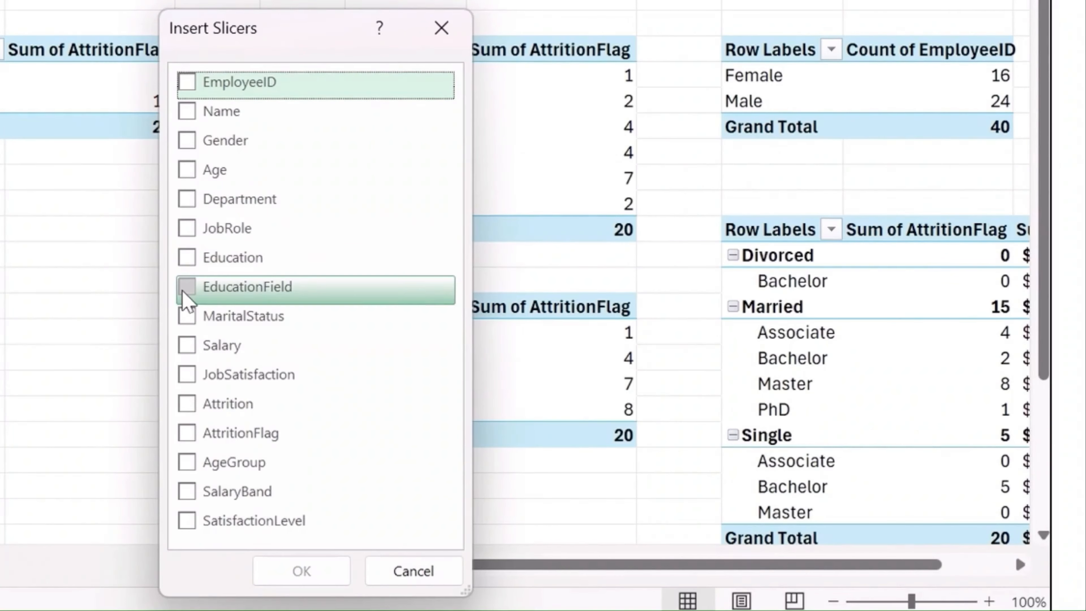
click(532, 412)
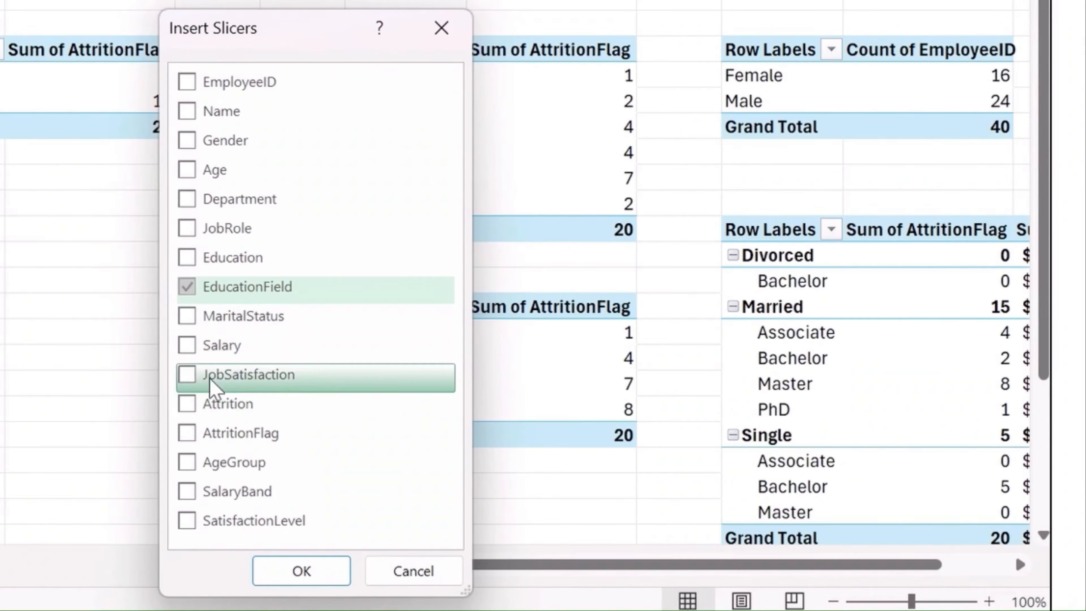
click(210, 200)
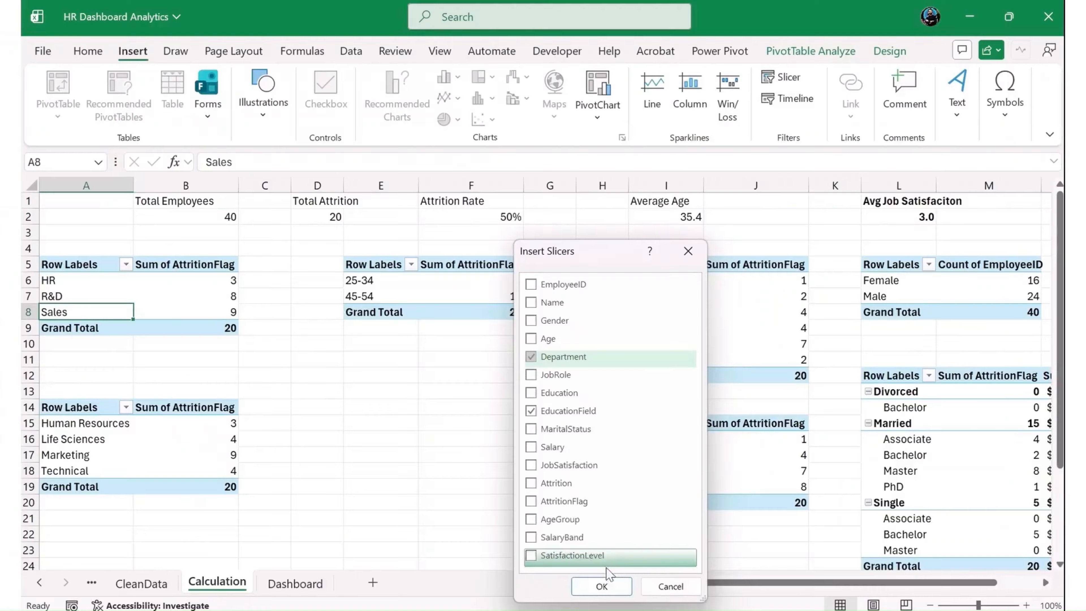
click(302, 570)
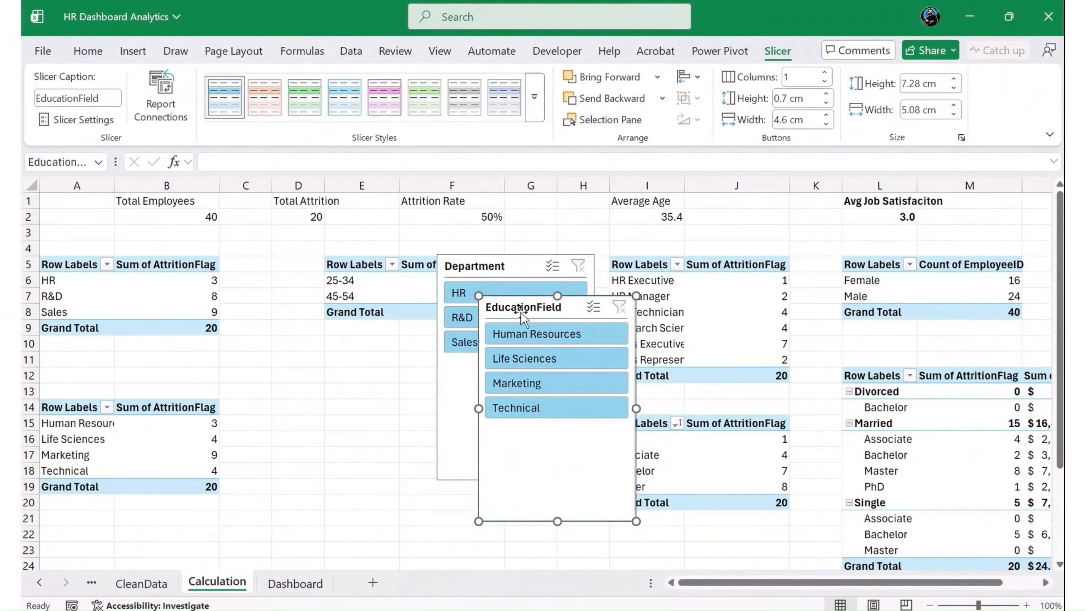
- Connect the EducationField slicer to all the remaining PivotTables on the Calculation sheet, PivotTable3 through PivotTable8
click(166, 102)
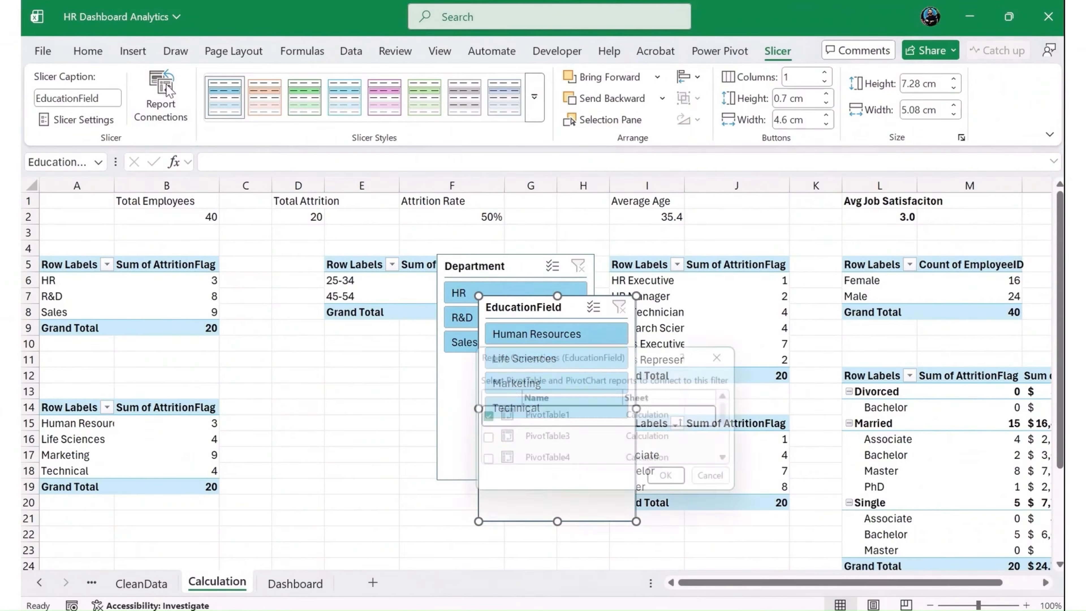
click(481, 443)
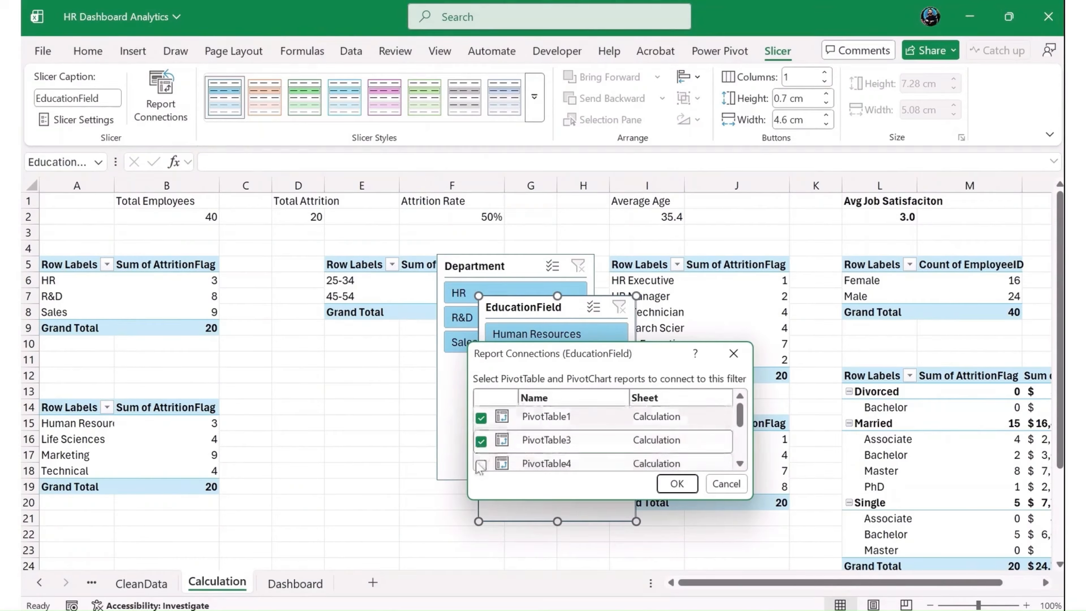
click(482, 465)
scroll(488, 460, down, 2)
click(483, 458)
click(482, 434)
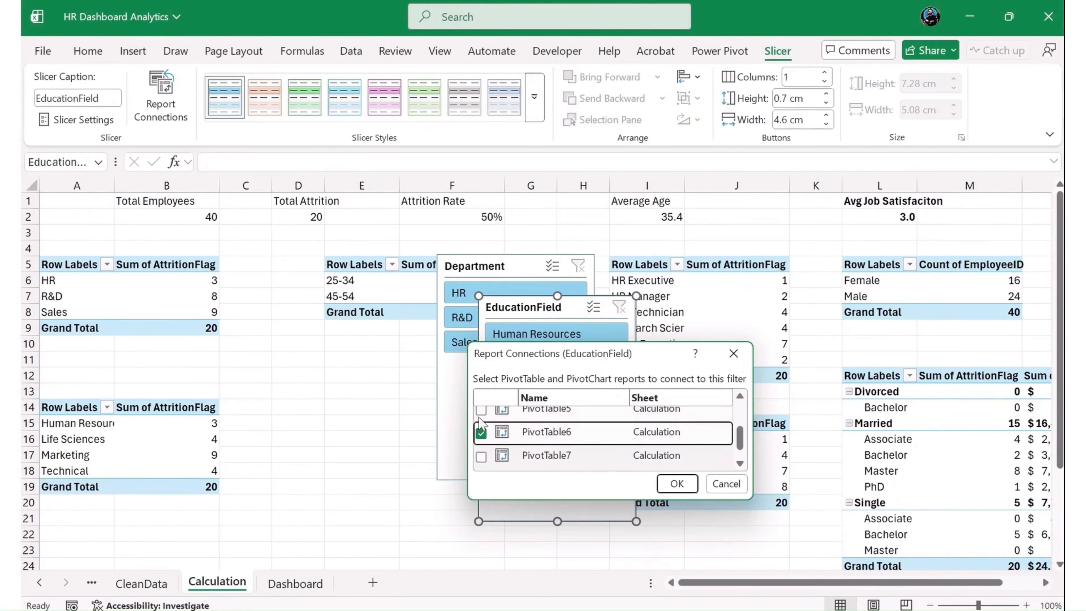
click(481, 412)
click(481, 457)
scroll(504, 452, up, 3)
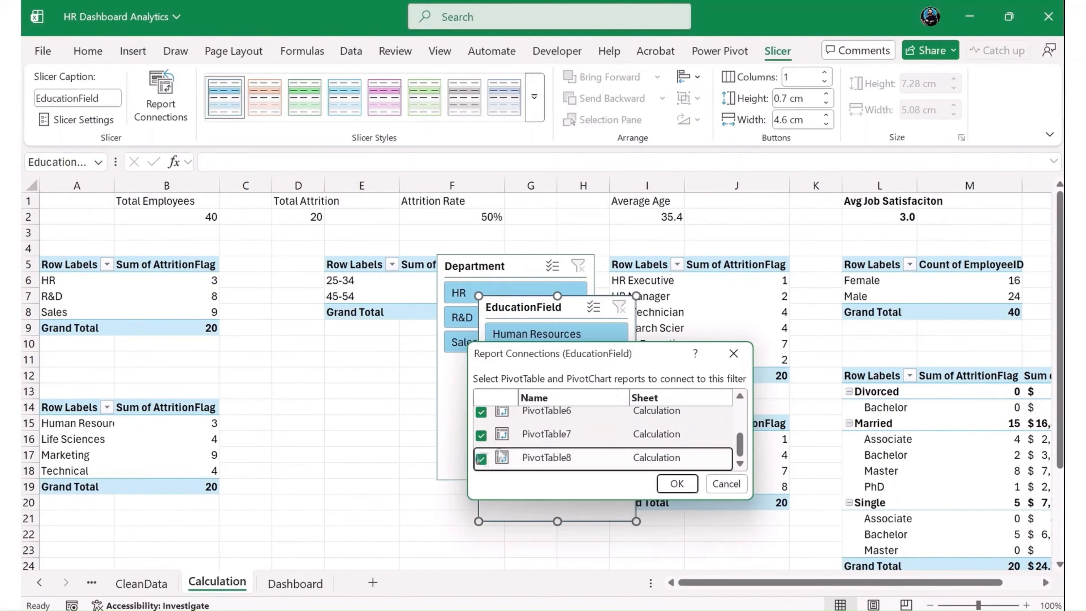
scroll(520, 451, up, 1)
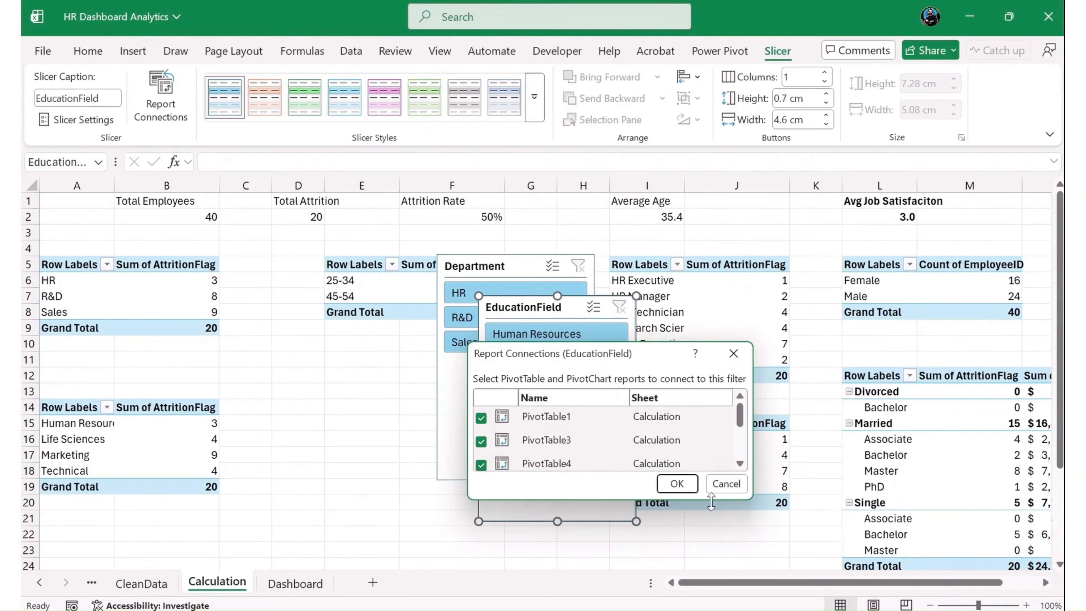
click(679, 484)
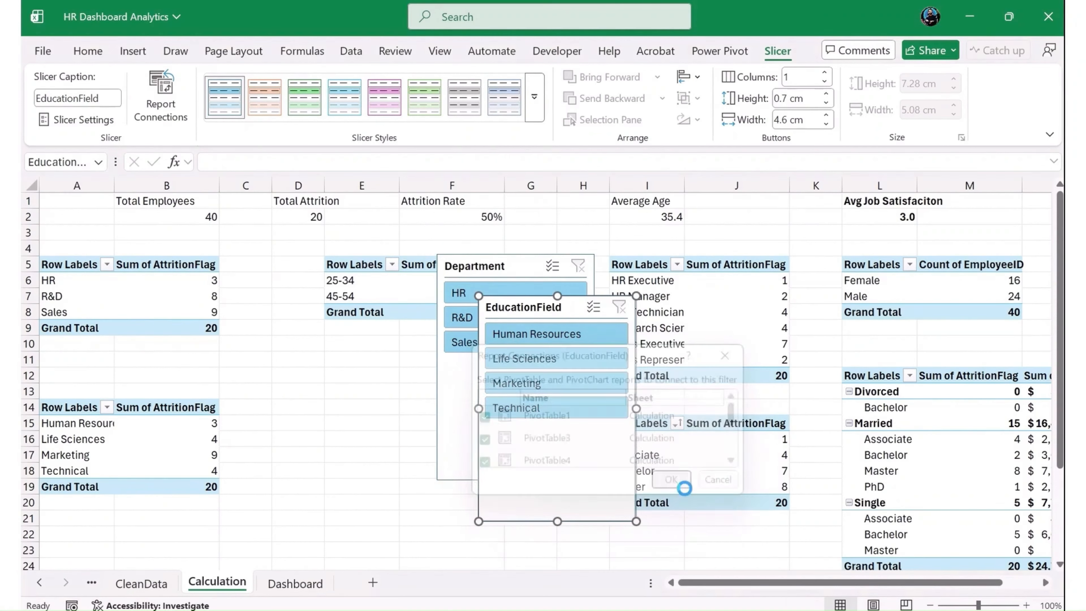
- Connect the Department slicer to PivotTable3 through PivotTable8 in its report connections
click(496, 267)
click(150, 113)
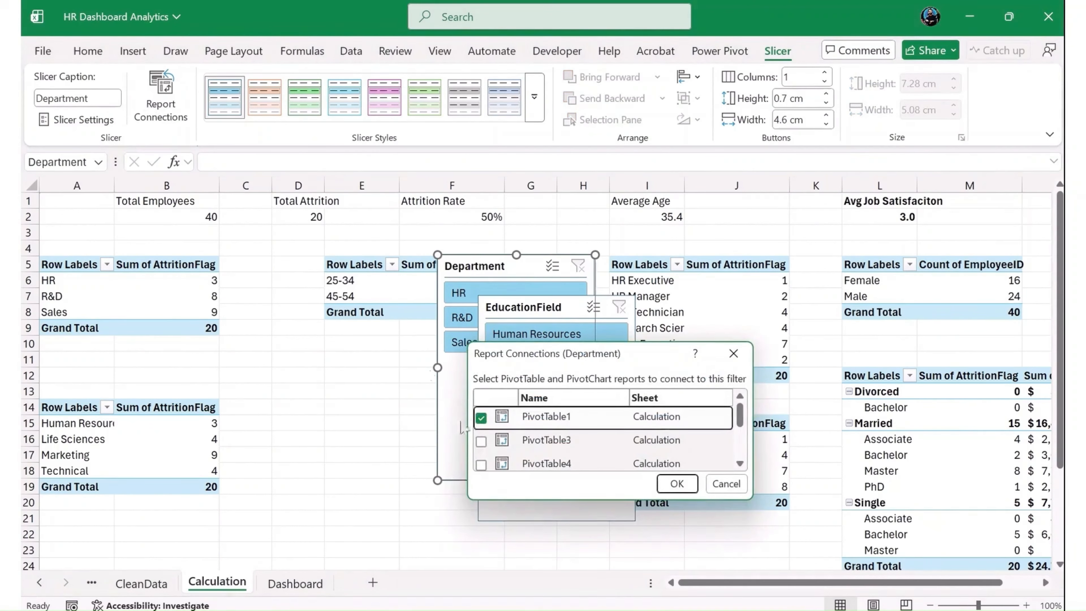
click(481, 465)
click(482, 467)
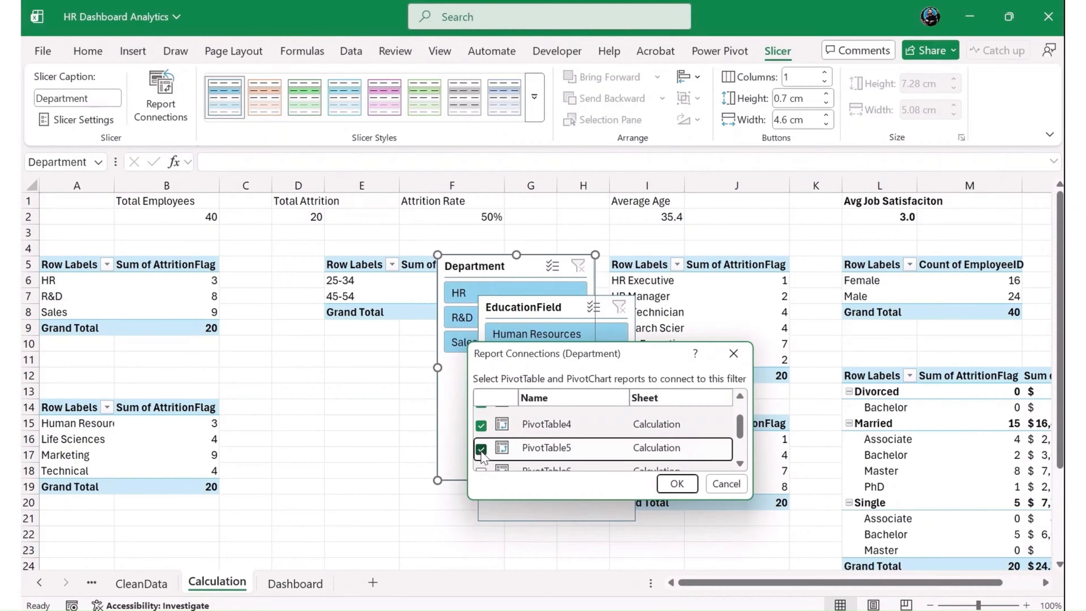
click(481, 468)
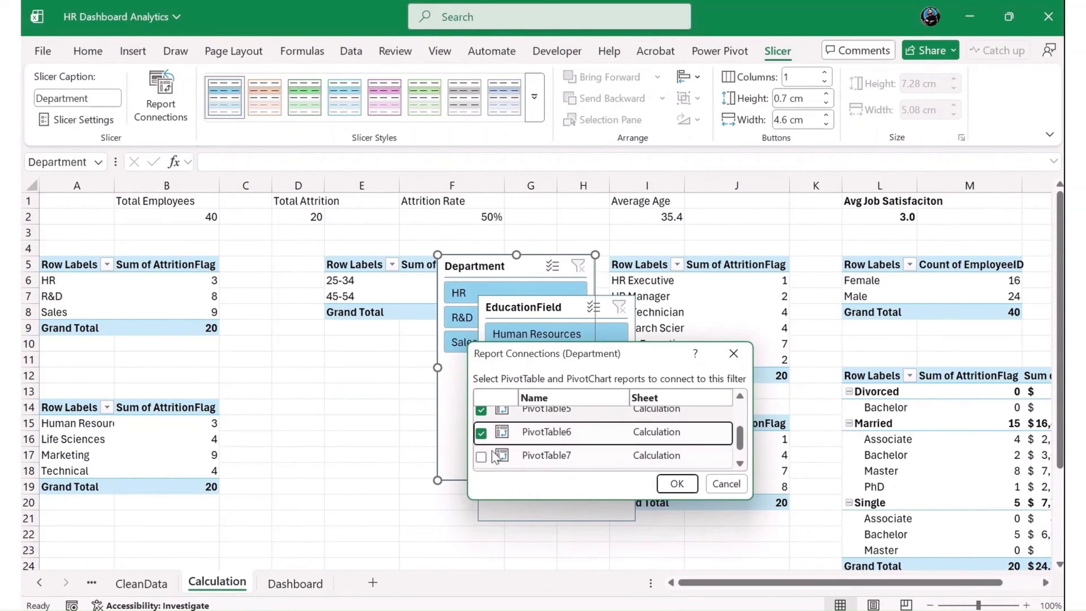
click(482, 465)
click(482, 460)
scroll(498, 449, up, 2)
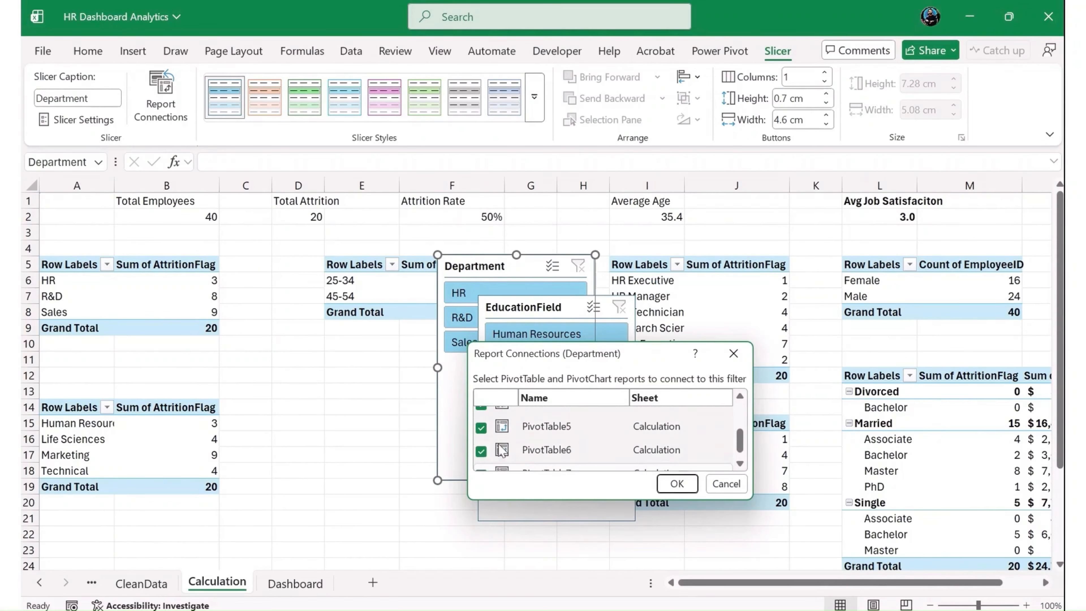
click(678, 485)
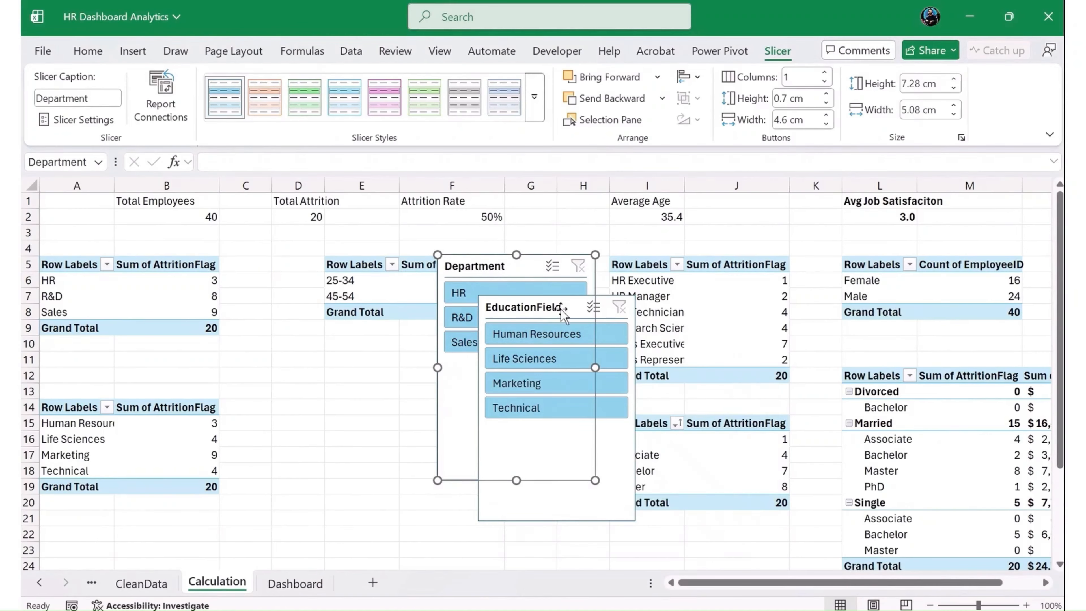
- Paste both slicers onto the Dashboard sheet and stack them beside the Job Field and Marital Status charts, with Department above EducationField
click(60, 312)
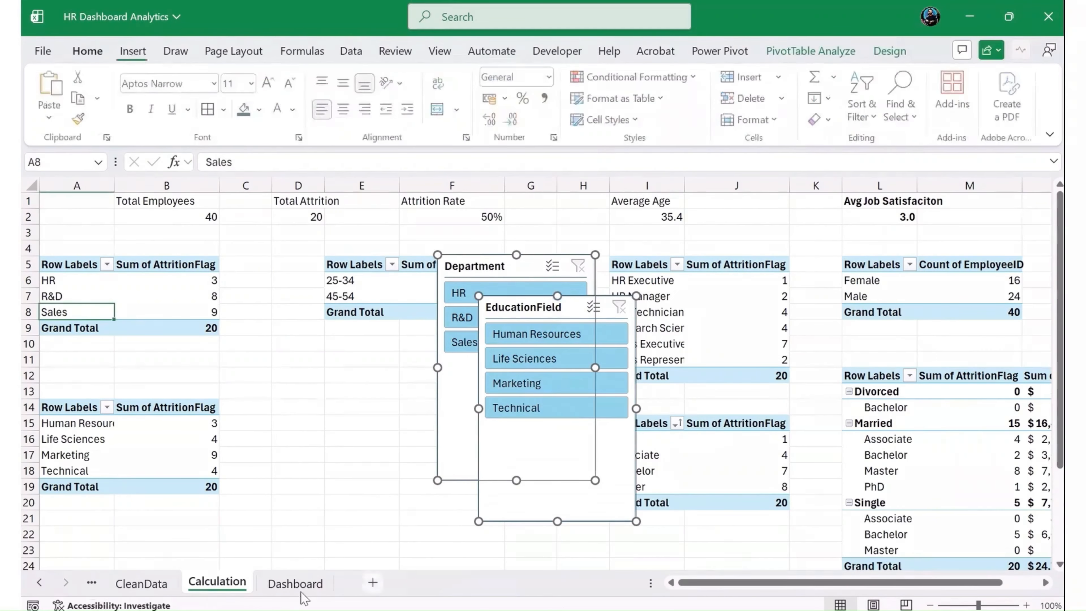
click(295, 583)
key(ctrl+v)
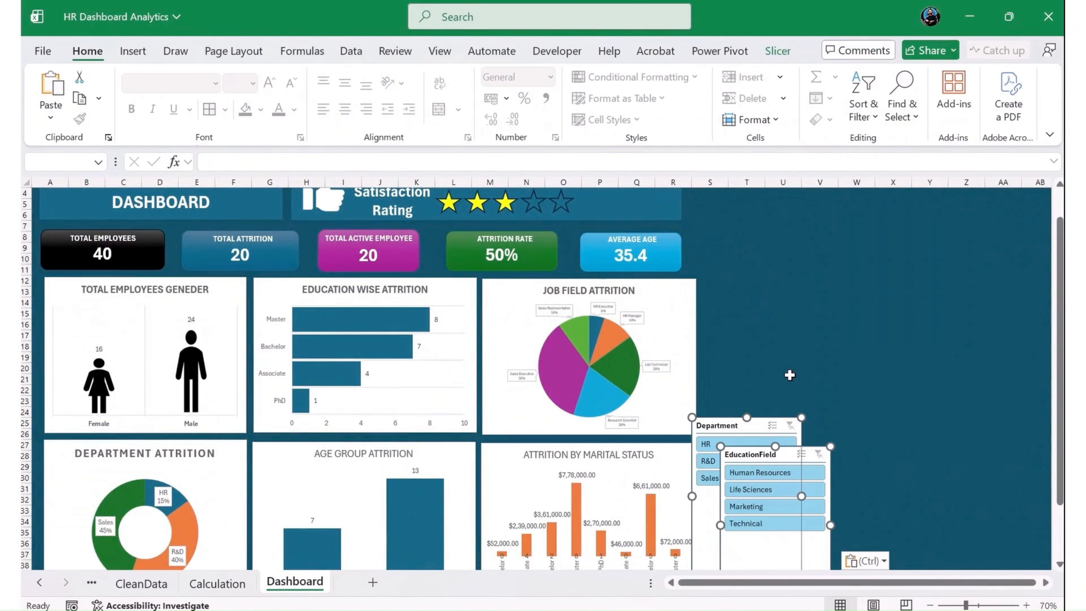
drag(742, 429, 750, 293)
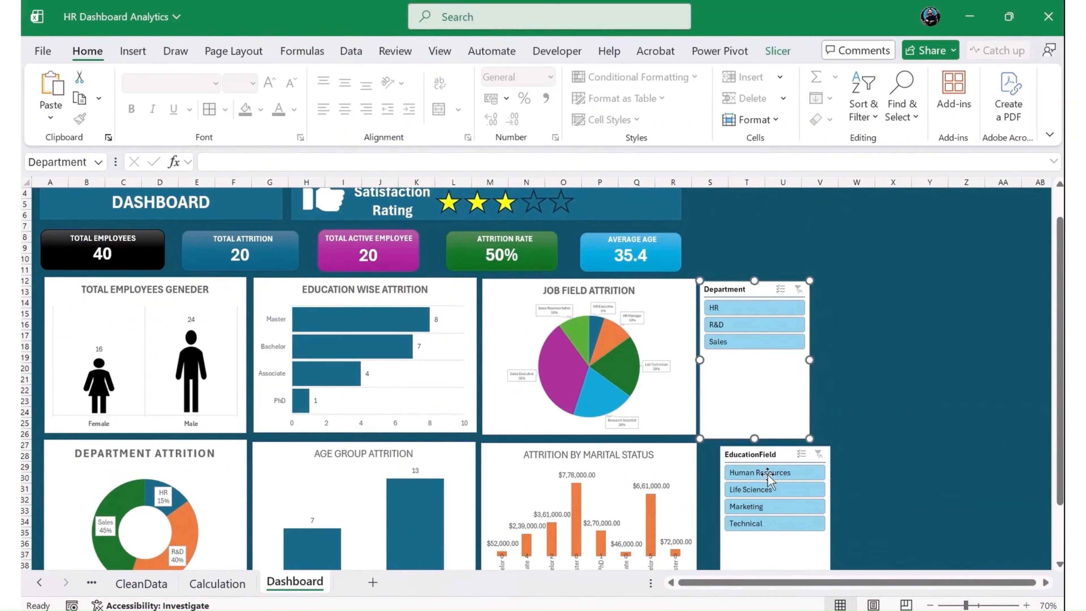
drag(778, 455, 756, 445)
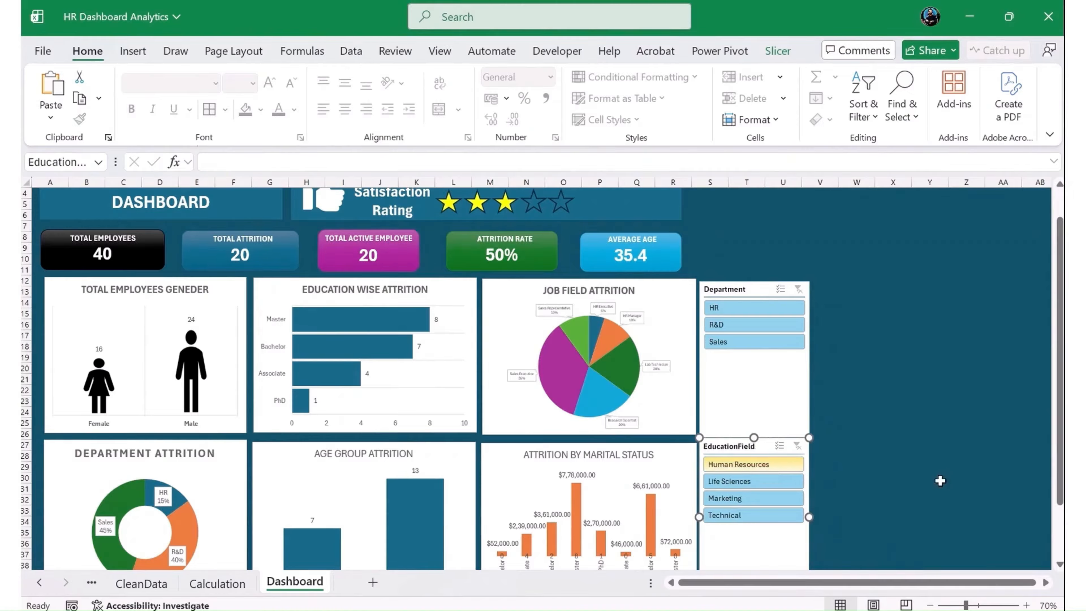
click(1000, 477)
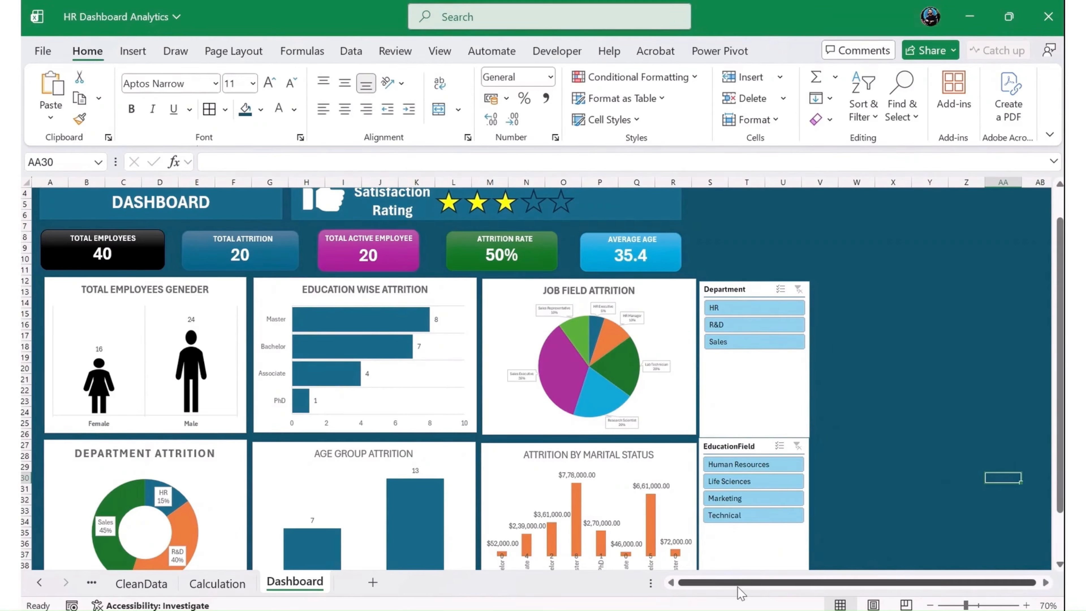
- Extend the Department slicer upward so it starts level with the dashboard's title banner
scroll(607, 378, up, 1)
click(736, 319)
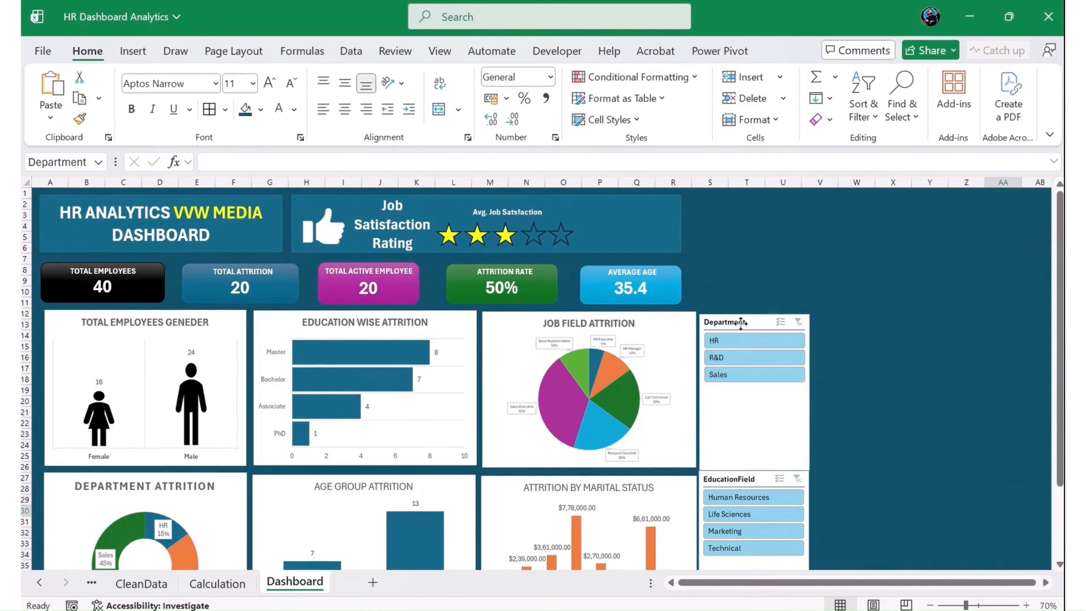
drag(754, 313, 755, 197)
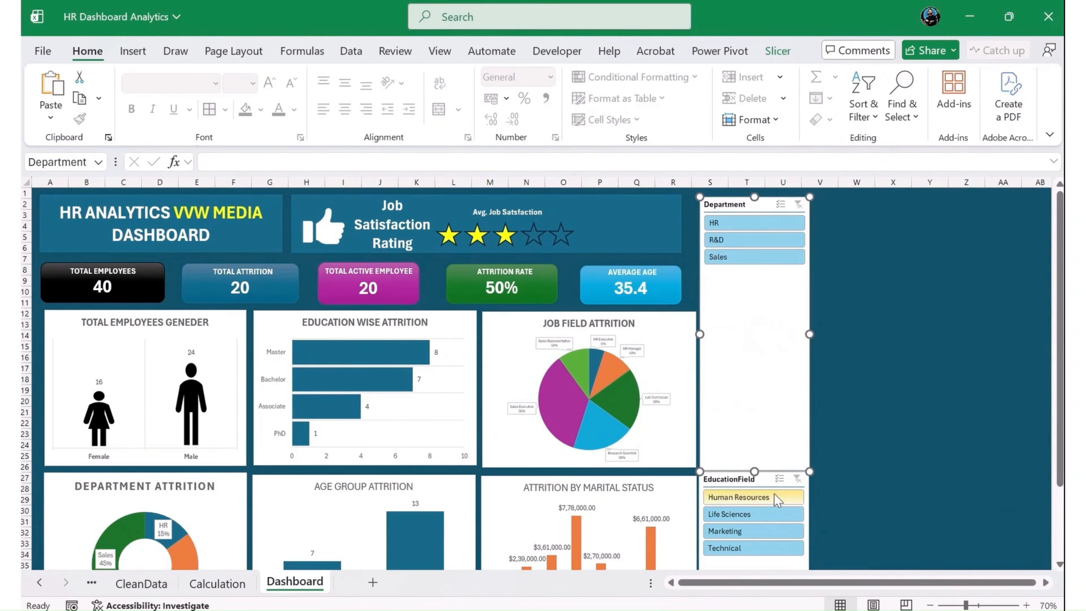
click(764, 478)
click(856, 314)
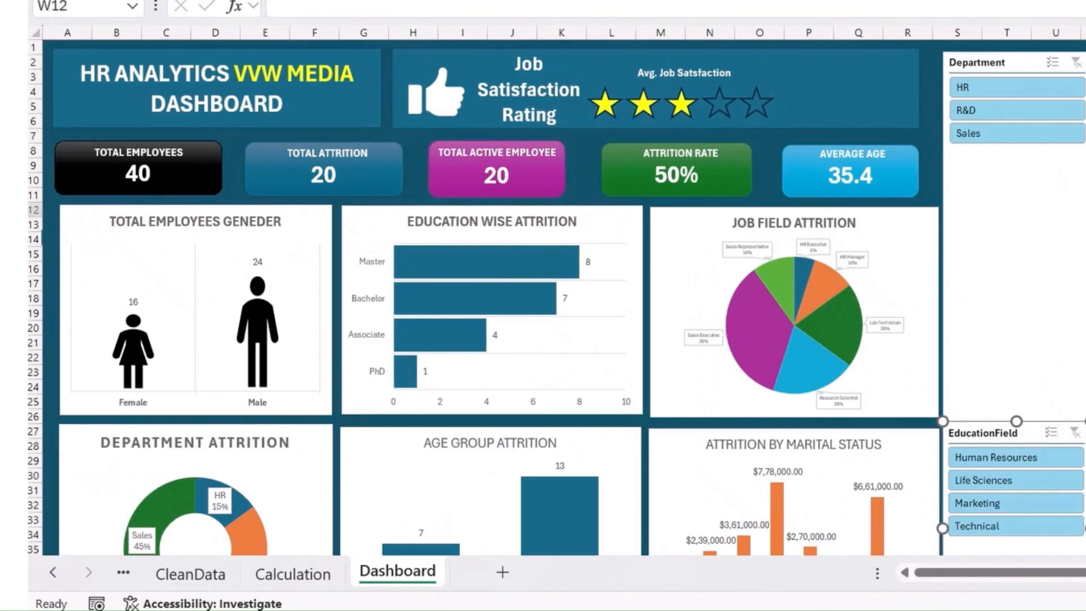
- Test the Department slicer by filtering the dashboard by R&D, Sales and HR in turn, checking the charts, and clear the filter
click(992, 113)
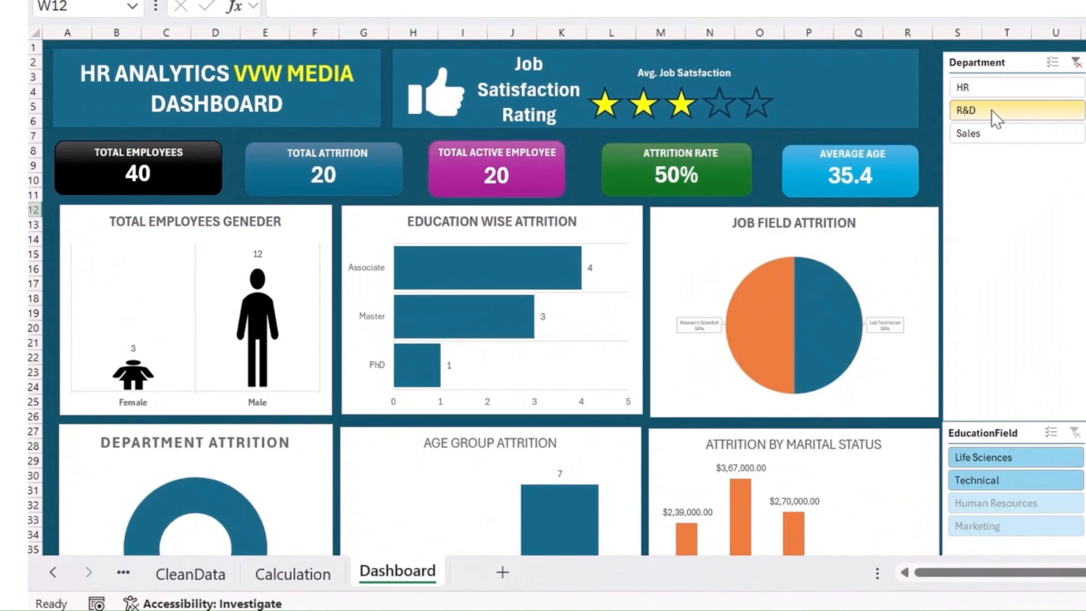
scroll(675, 362, down, 3)
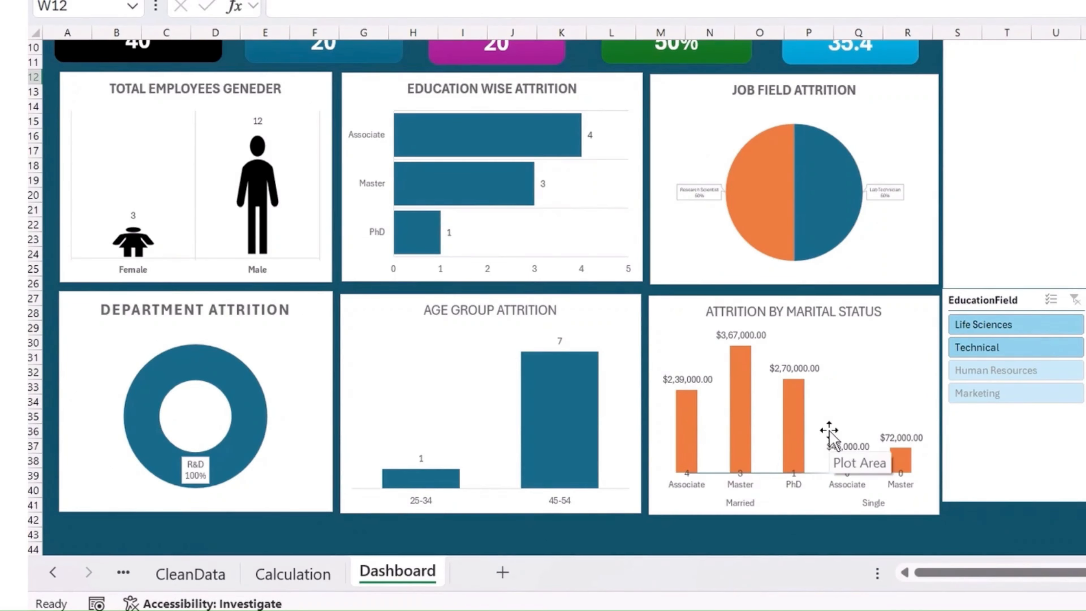
scroll(829, 433, up, 3)
click(1003, 133)
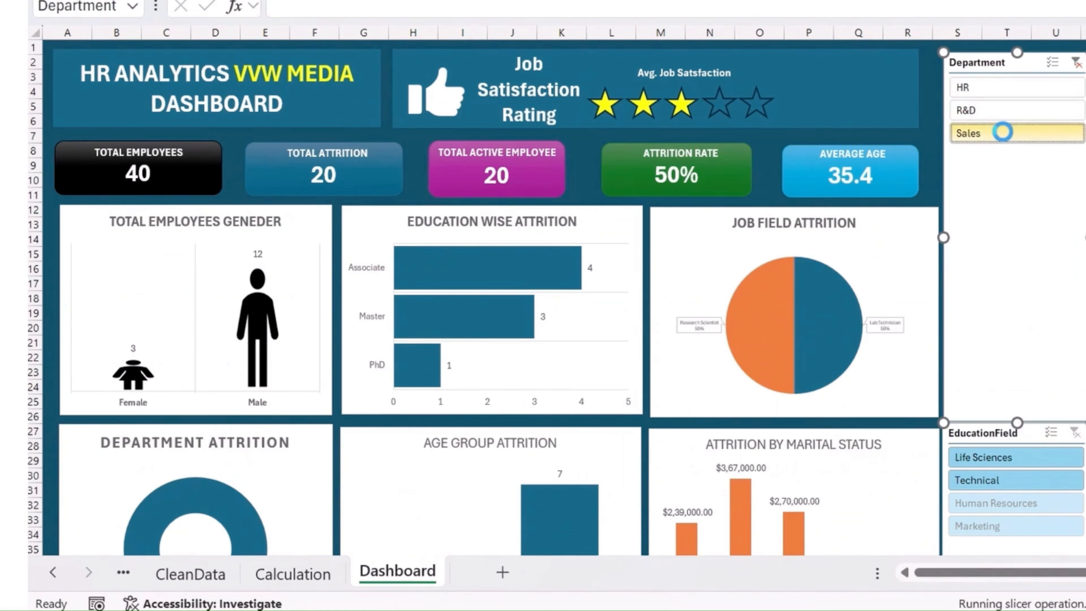
click(1005, 89)
click(1005, 112)
click(1001, 133)
click(996, 90)
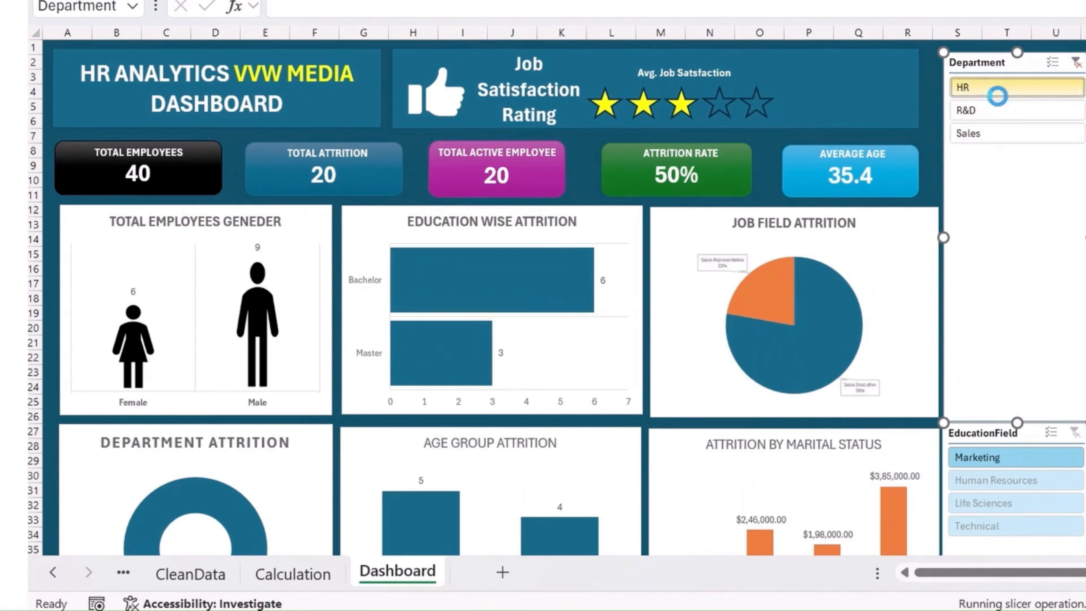
click(997, 112)
click(1076, 63)
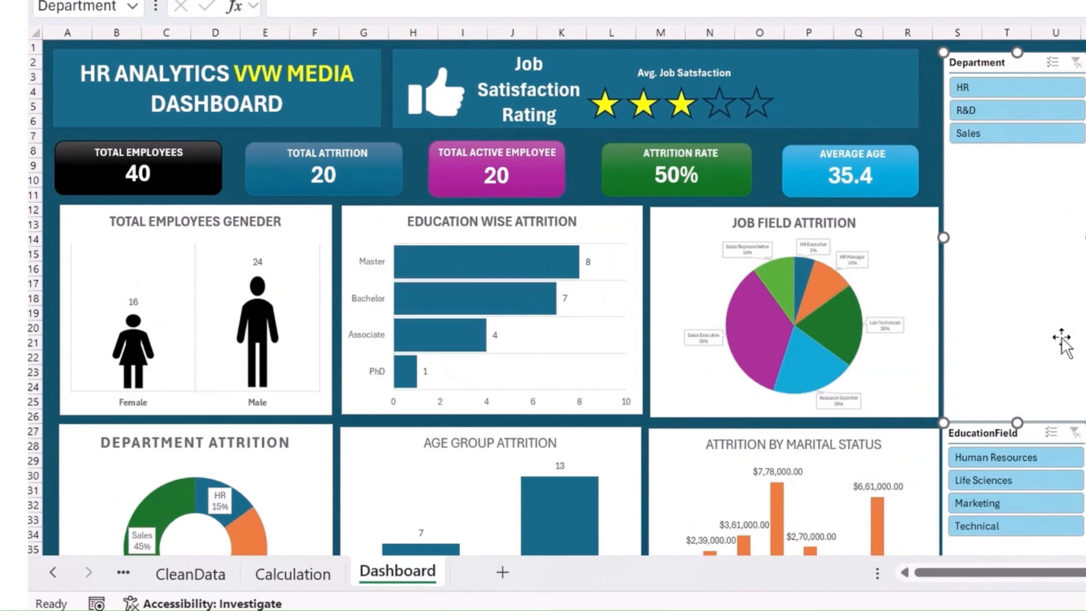
- Test the EducationField slicer with Life Sciences, Human Resources and Marketing, checking how the dashboard charts respond, and clear its filter
click(1019, 481)
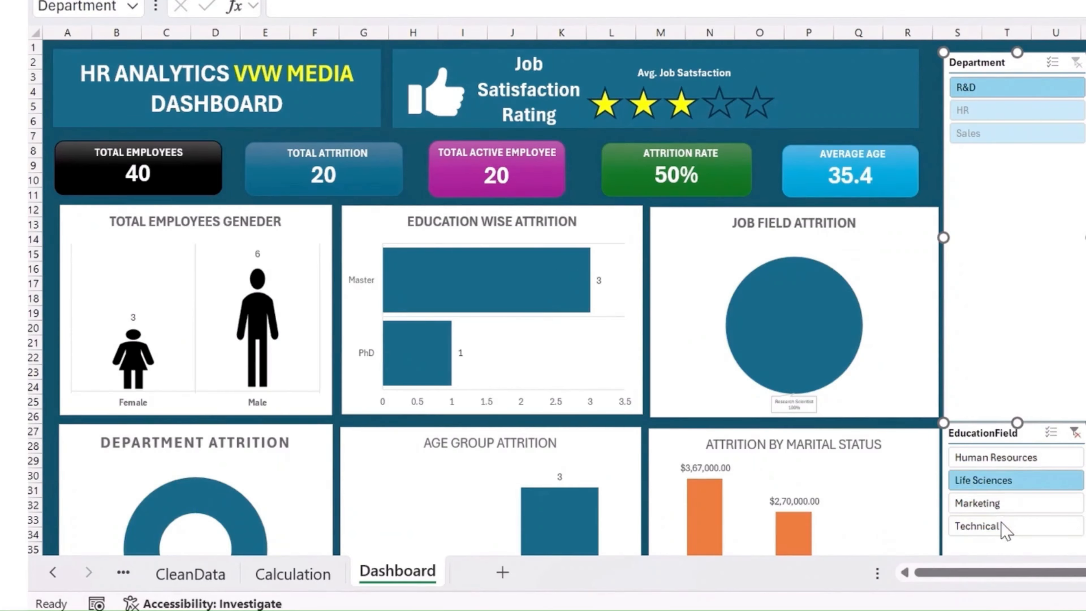
click(1011, 504)
click(1013, 479)
click(1018, 457)
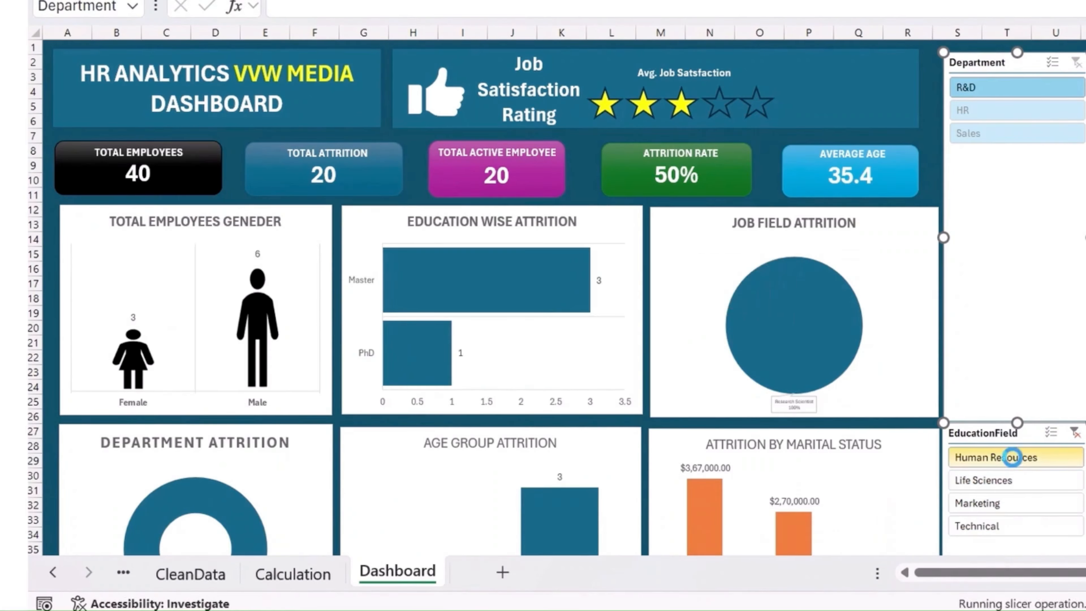
click(1018, 503)
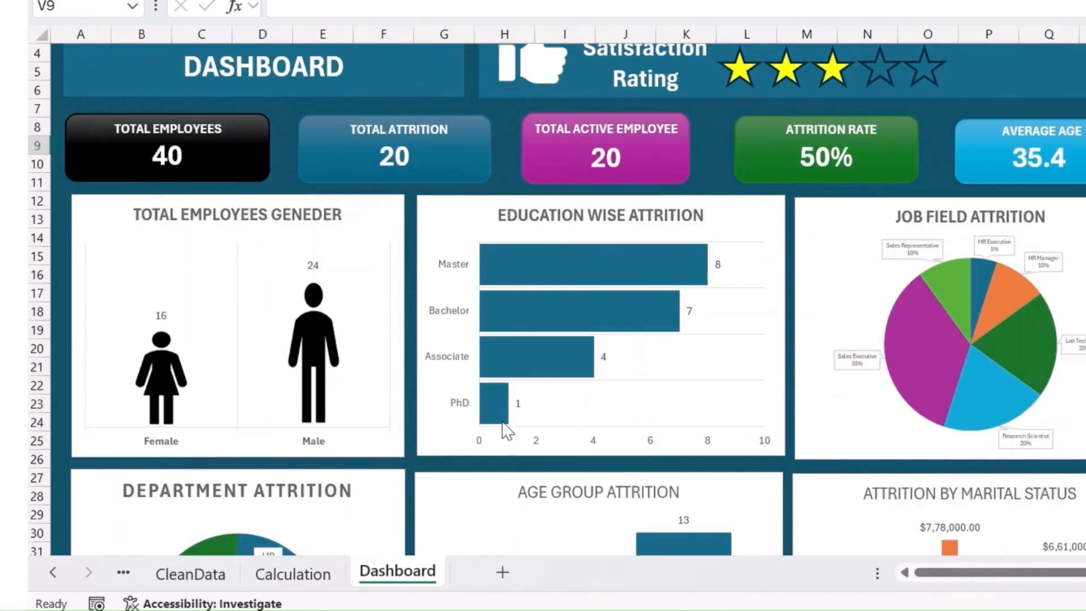
scroll(503, 421, up, 1)
scroll(866, 388, down, 8)
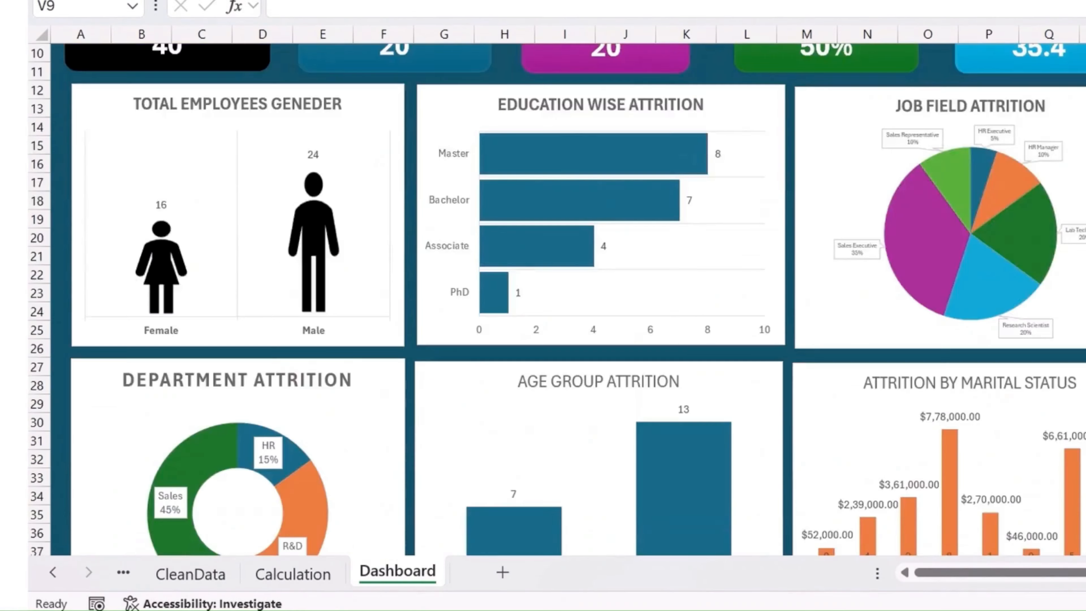
scroll(363, 206, up, 6)
scroll(815, 253, up, 2)
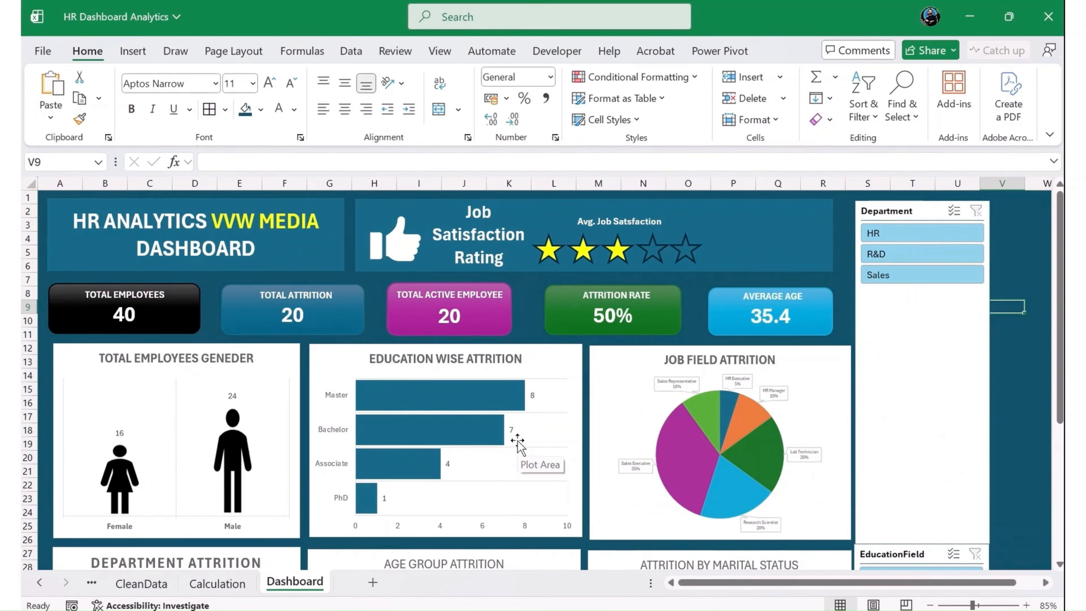
- Try the Celestial theme on the workbook and check how the dashboard's cards and charts look with it
click(233, 51)
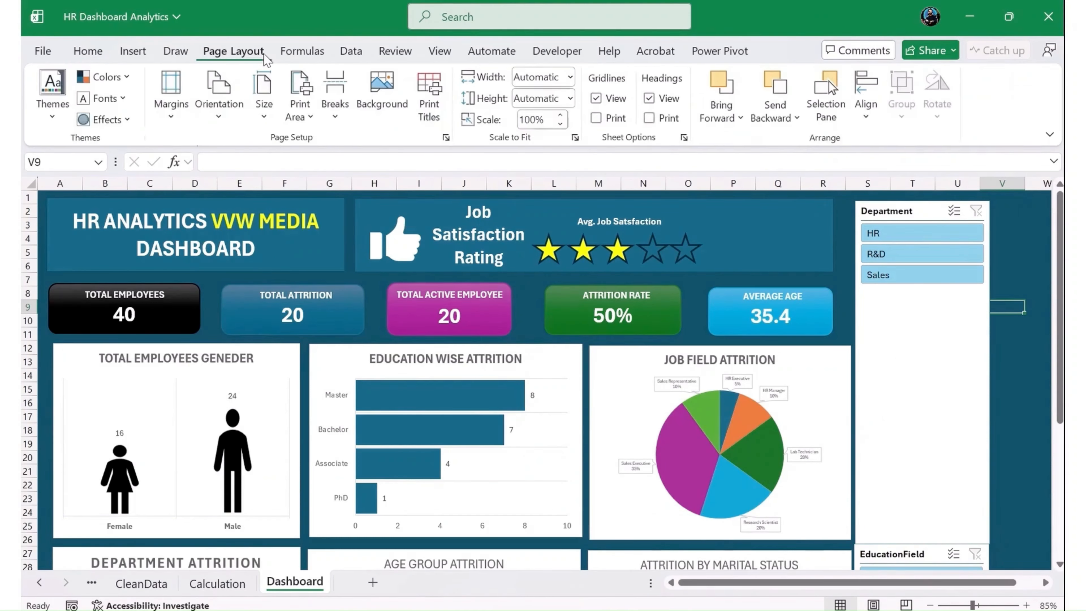
click(40, 122)
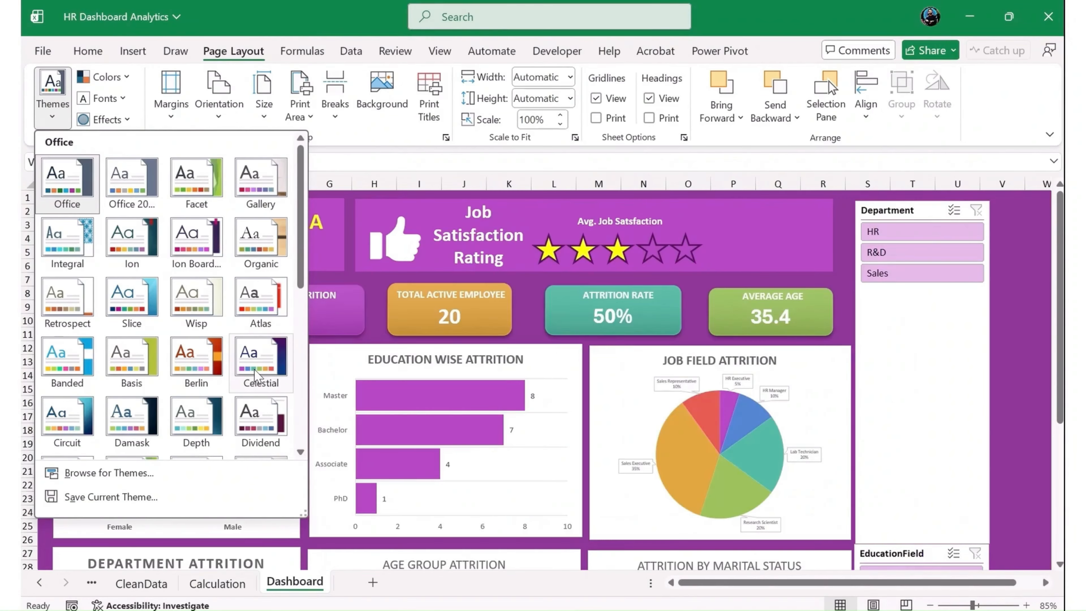
click(255, 376)
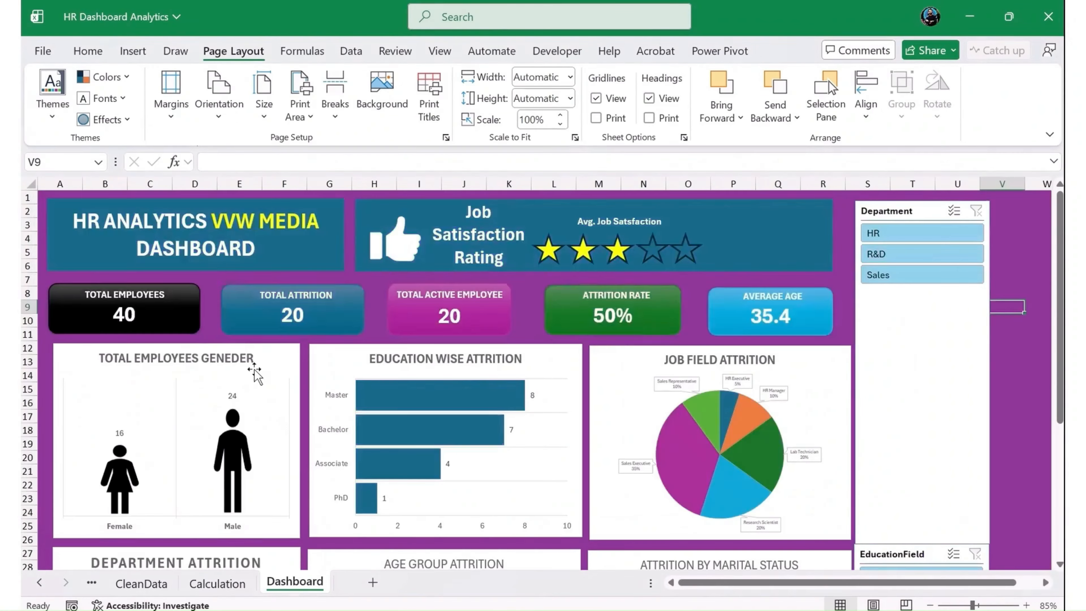
scroll(265, 432, down, 8)
scroll(273, 423, up, 8)
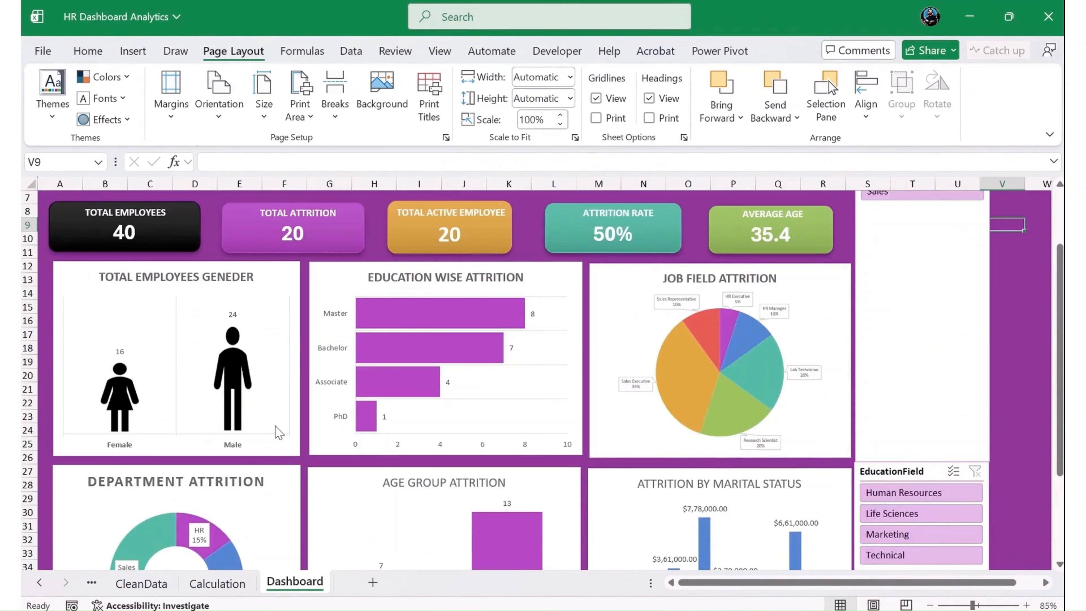
- Switch the workbook to the Damask theme and check the dashboard from its banner to the lower charts
click(52, 94)
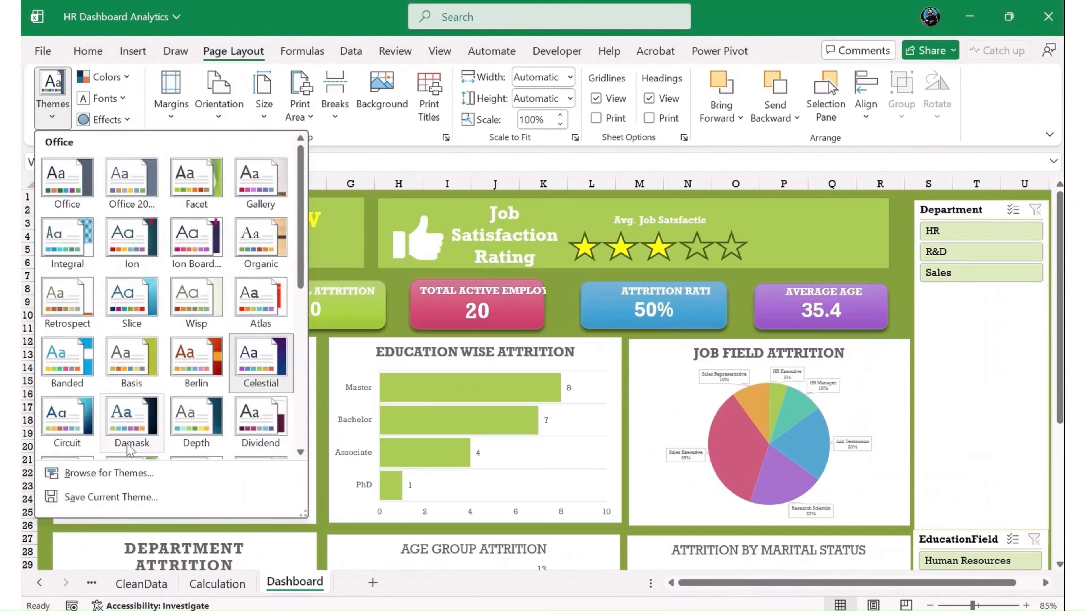
click(116, 428)
scroll(283, 392, down, 4)
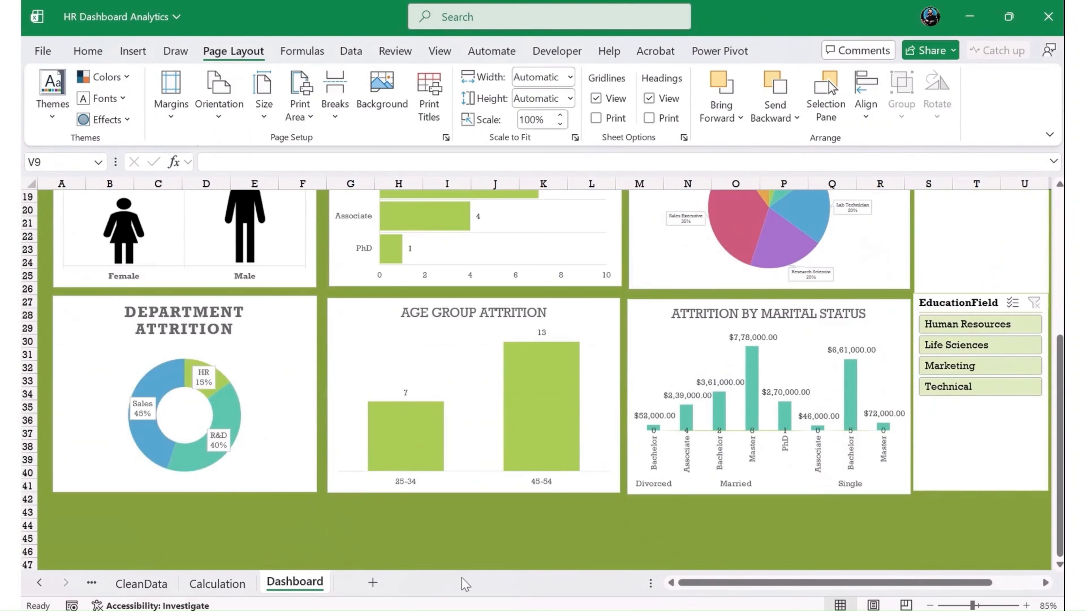
scroll(464, 451, up, 4)
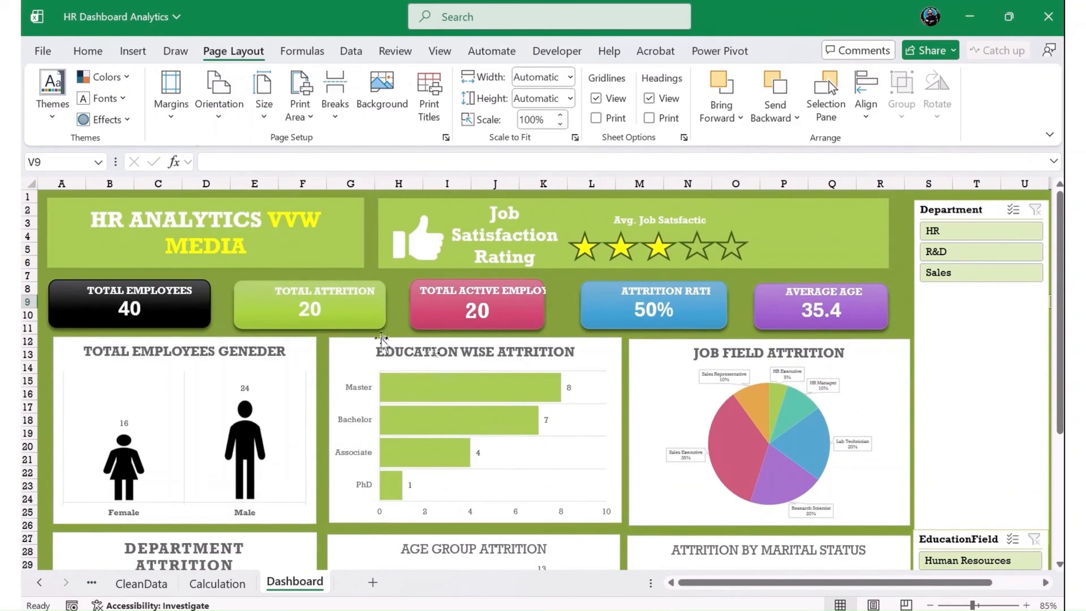
- Try the Wood Type theme on the workbook and check the dashboard's cards, charts and slicers with it
click(52, 94)
scroll(85, 381, down, 3)
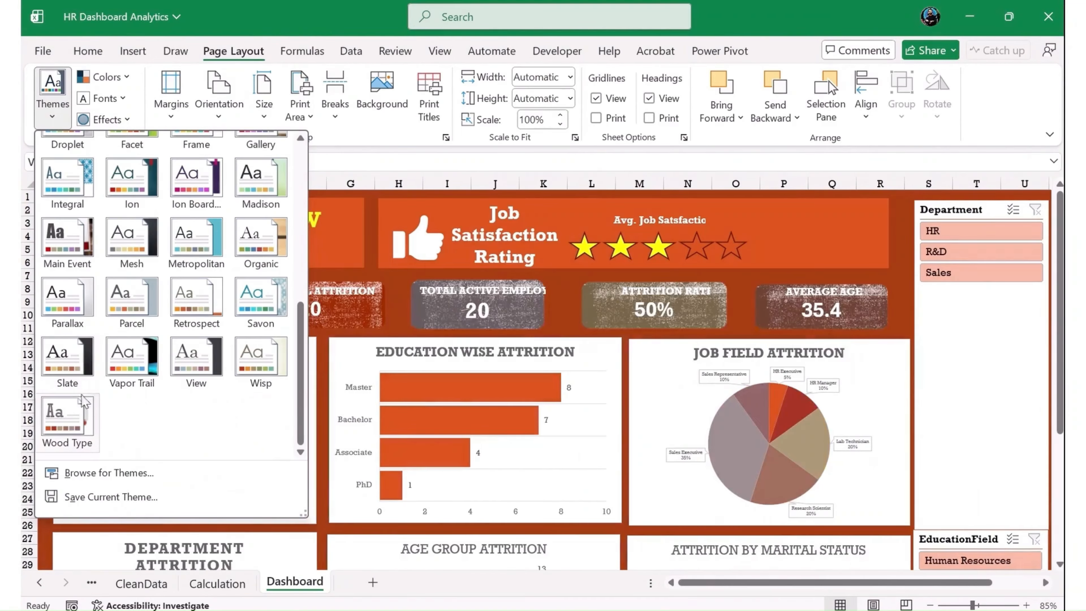
click(68, 415)
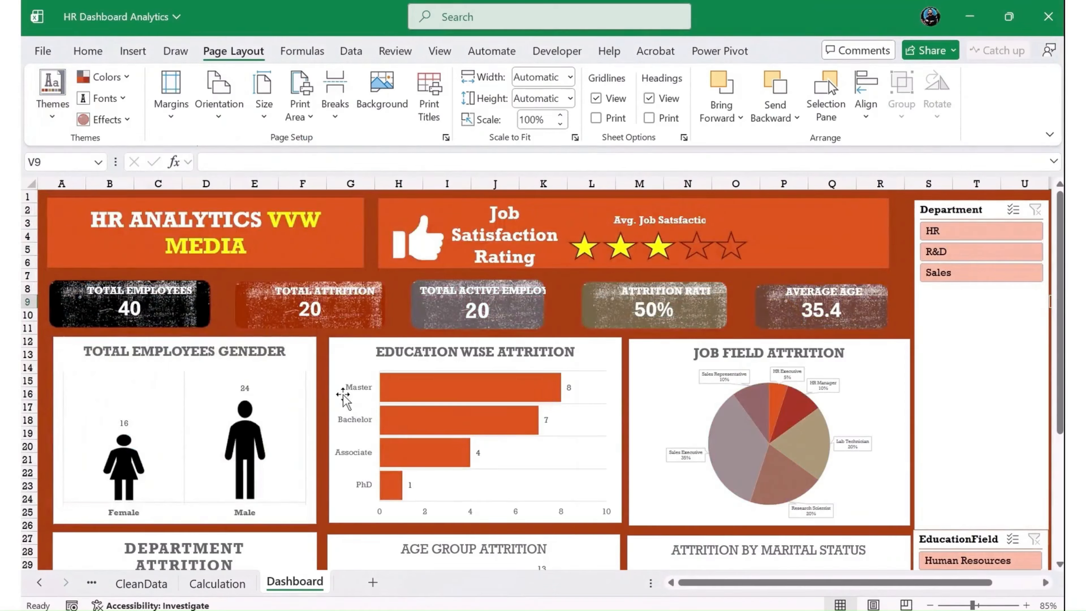
scroll(354, 430, down, 2)
scroll(354, 430, down, 4)
scroll(362, 449, up, 7)
- Change the workbook theme to Parallax and look over the upper and lower rows of dashboard charts
click(52, 94)
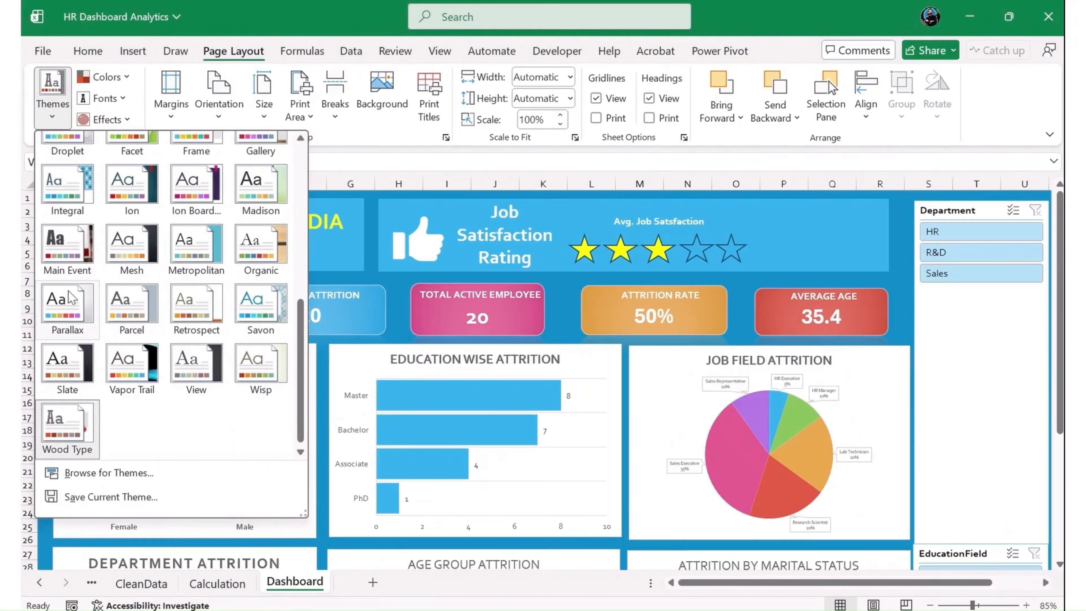
click(69, 299)
scroll(596, 388, down, 6)
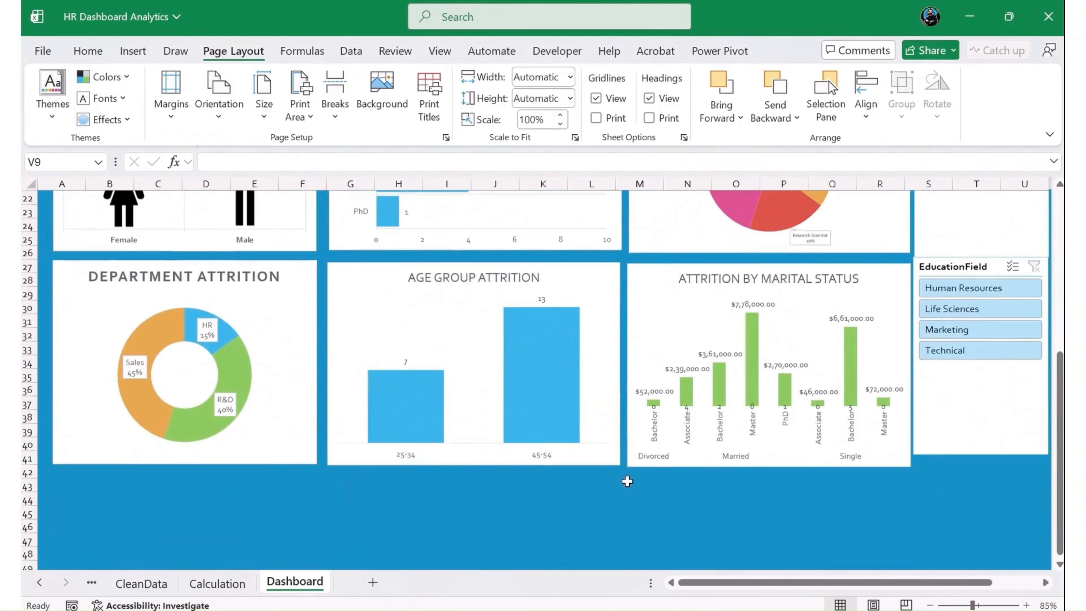
scroll(631, 481, up, 6)
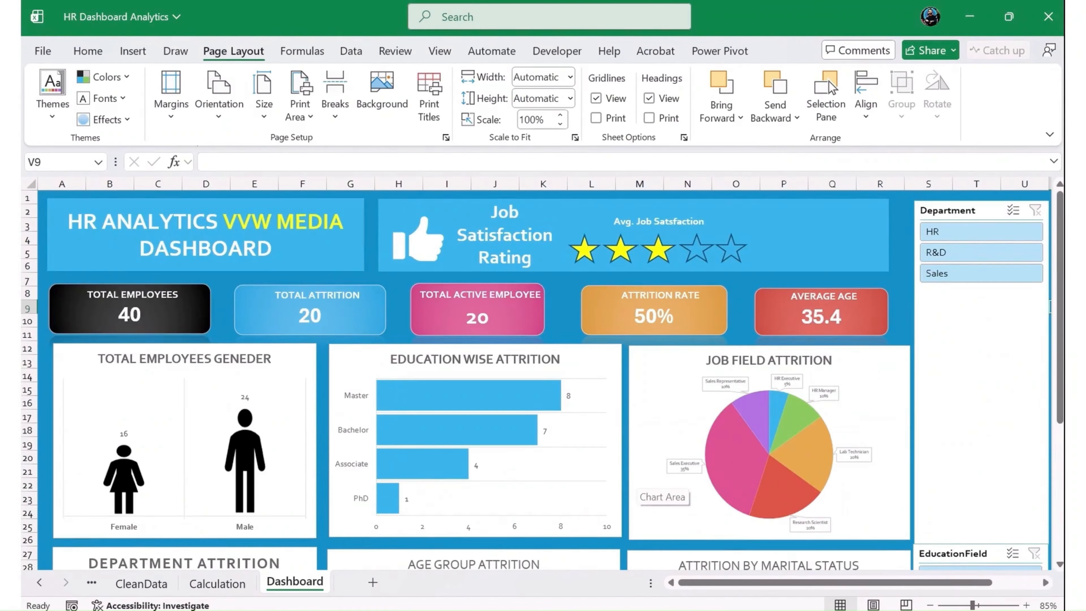
- Apply the Savon theme to the workbook and check the dashboard's cards and charts
click(51, 94)
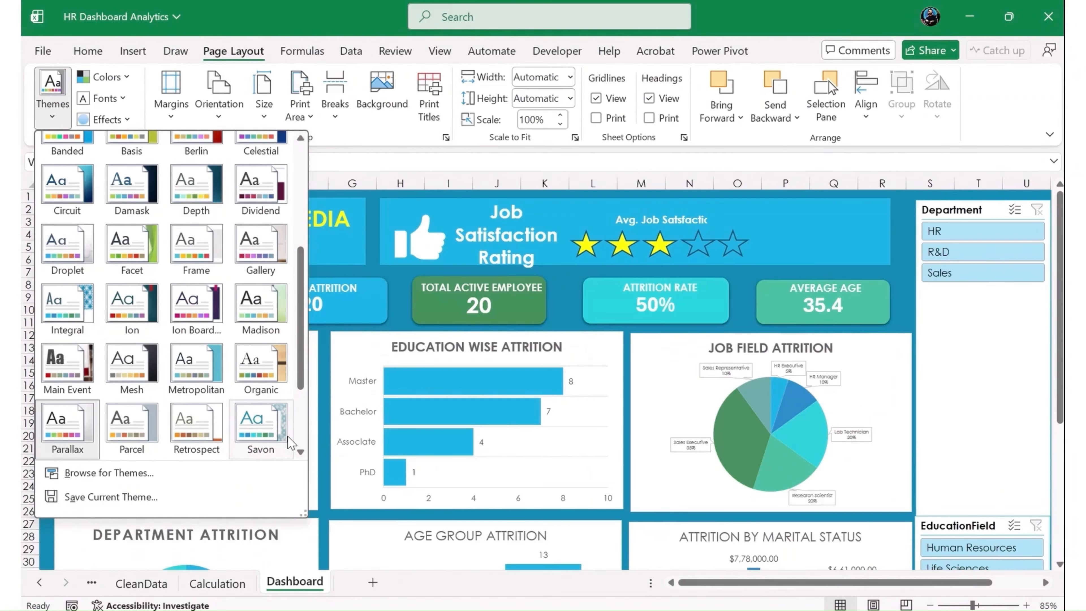
click(288, 439)
scroll(449, 460, down, 5)
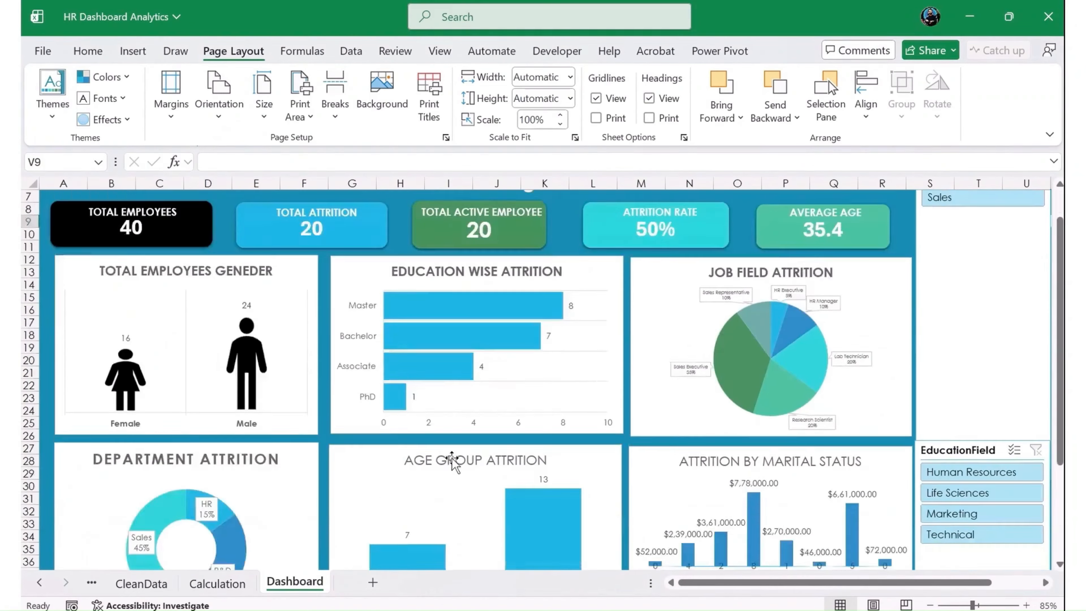
scroll(551, 447, up, 5)
- Preview the theme color sets on the dashboard, apply the Slipstream colors, and check the recolored charts
click(105, 76)
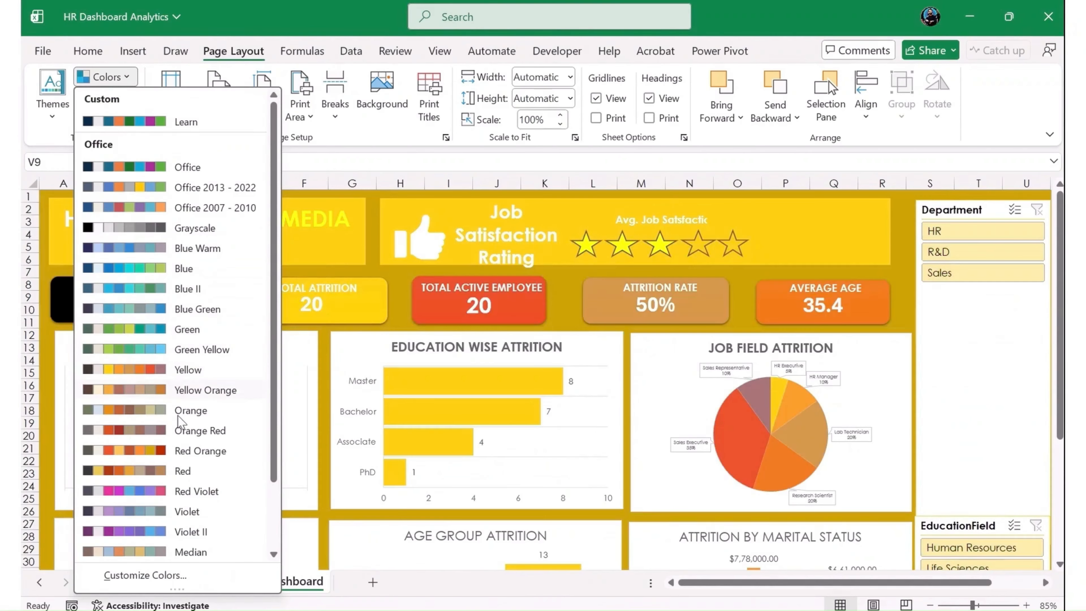
scroll(193, 475, down, 2)
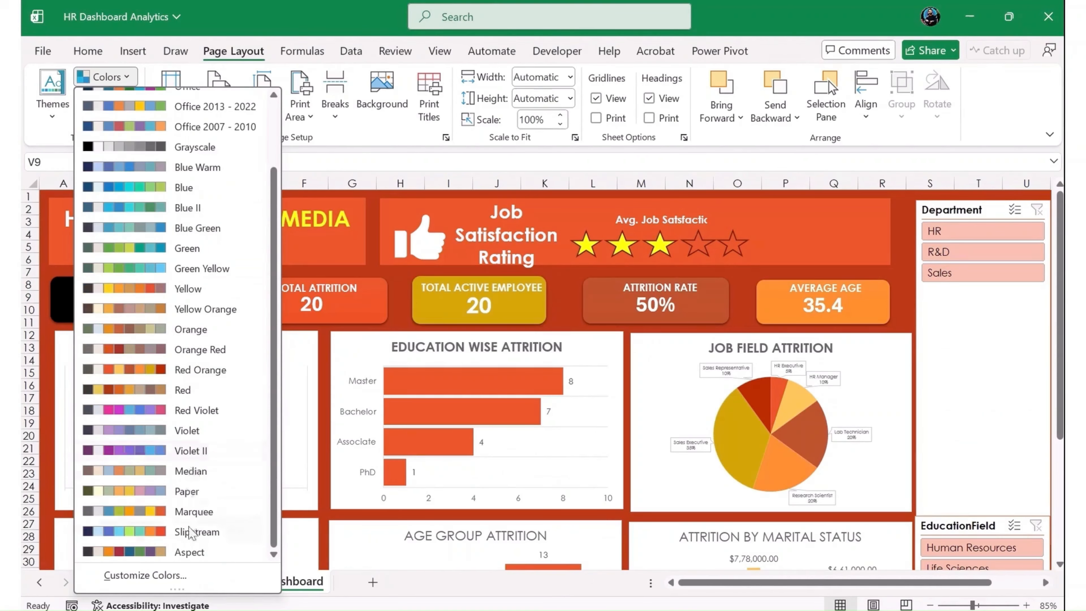
scroll(175, 550, up, 2)
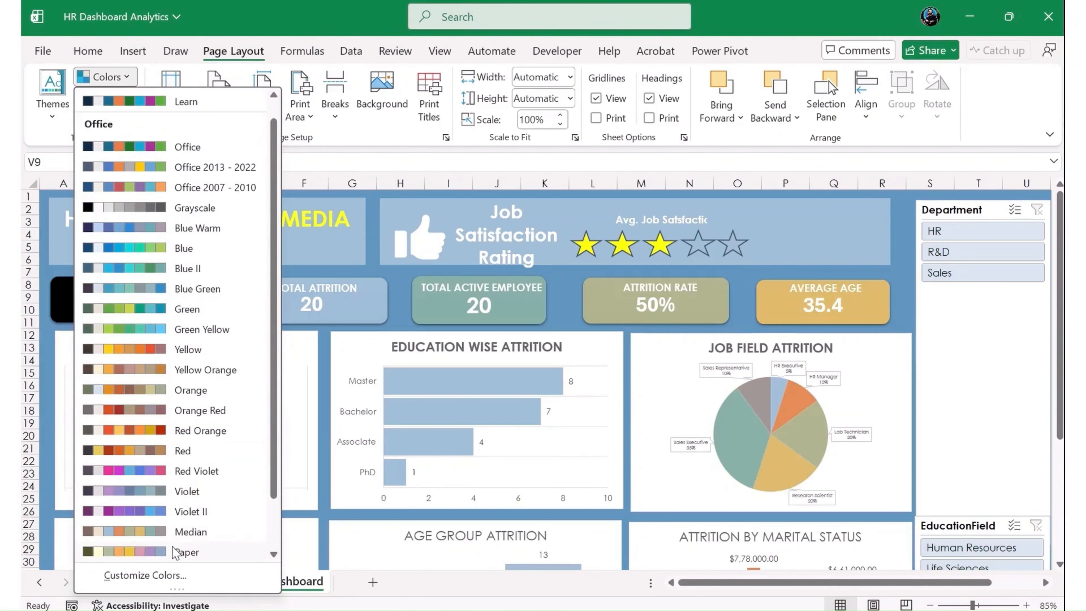
scroll(176, 551, down, 2)
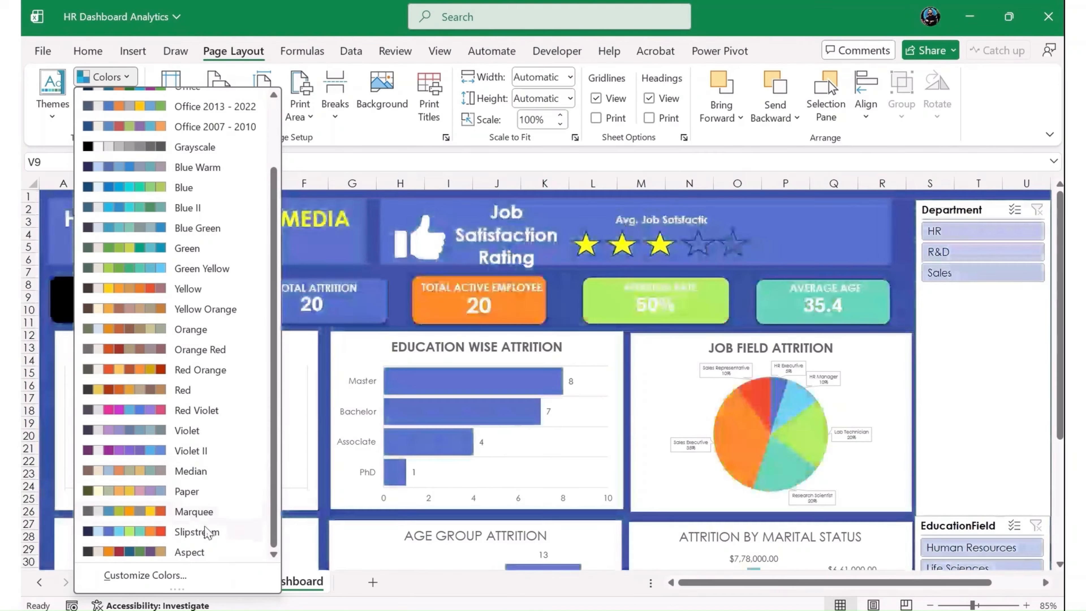
click(201, 532)
scroll(222, 475, down, 4)
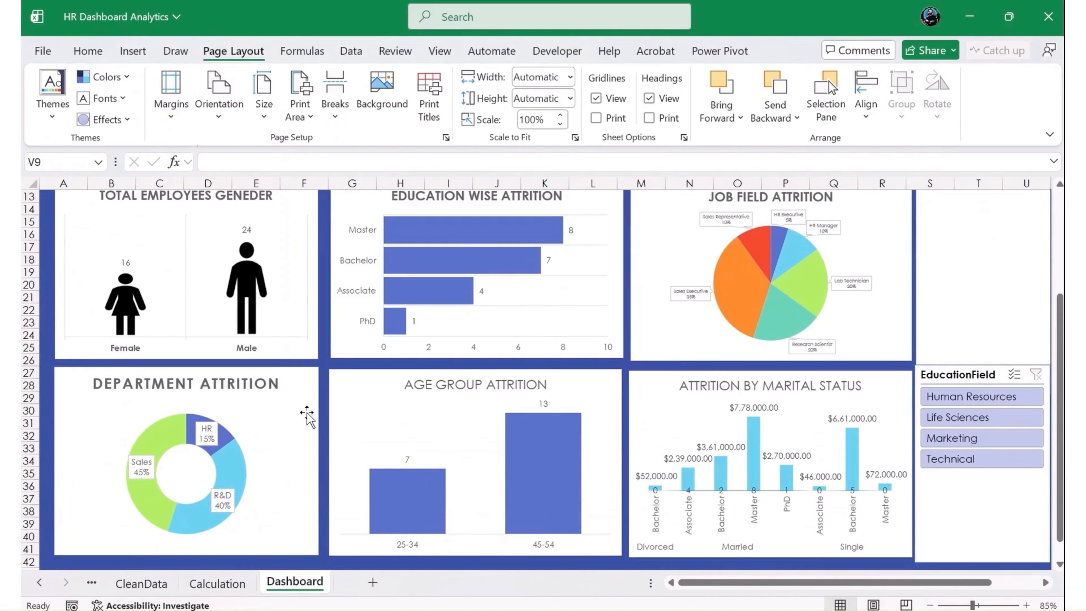
scroll(325, 377, up, 3)
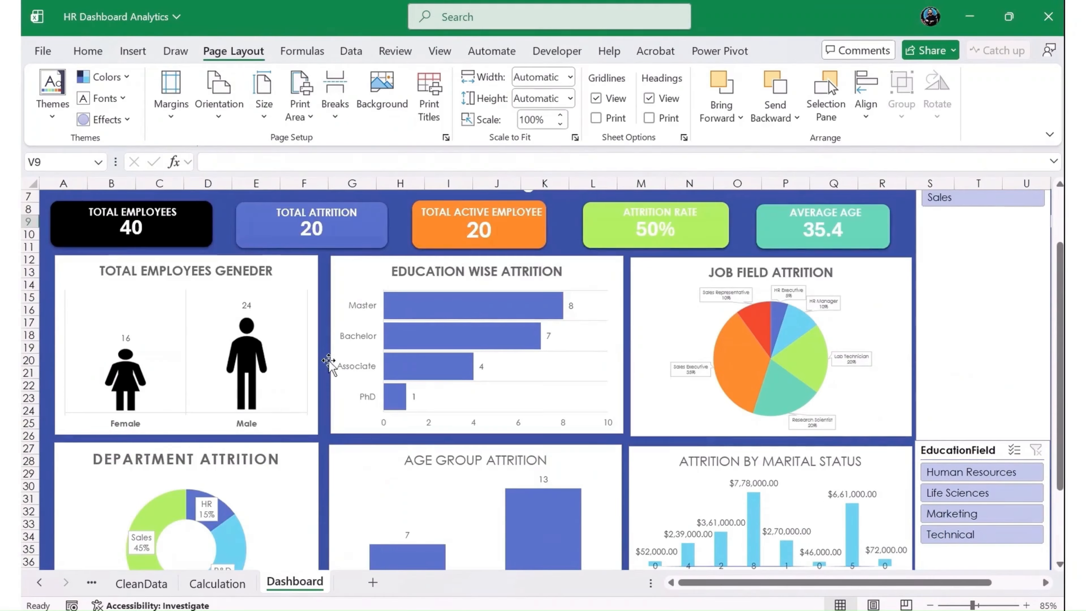
scroll(324, 356, up, 1)
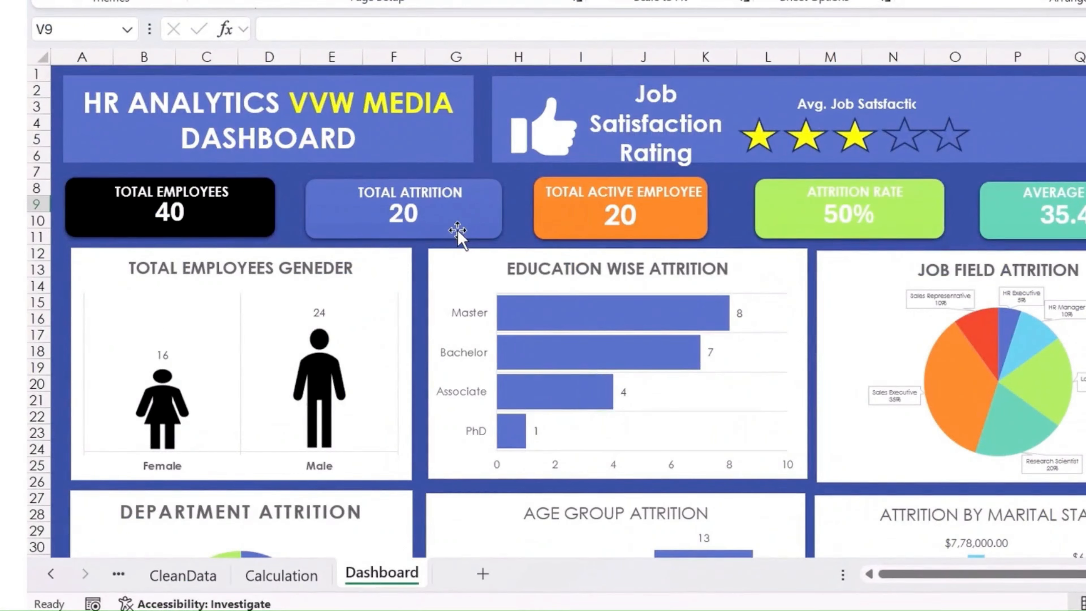
- Look over the finished dashboard from the title banner and KPI cards down to the lower charts and slicers
scroll(458, 233, down, 6)
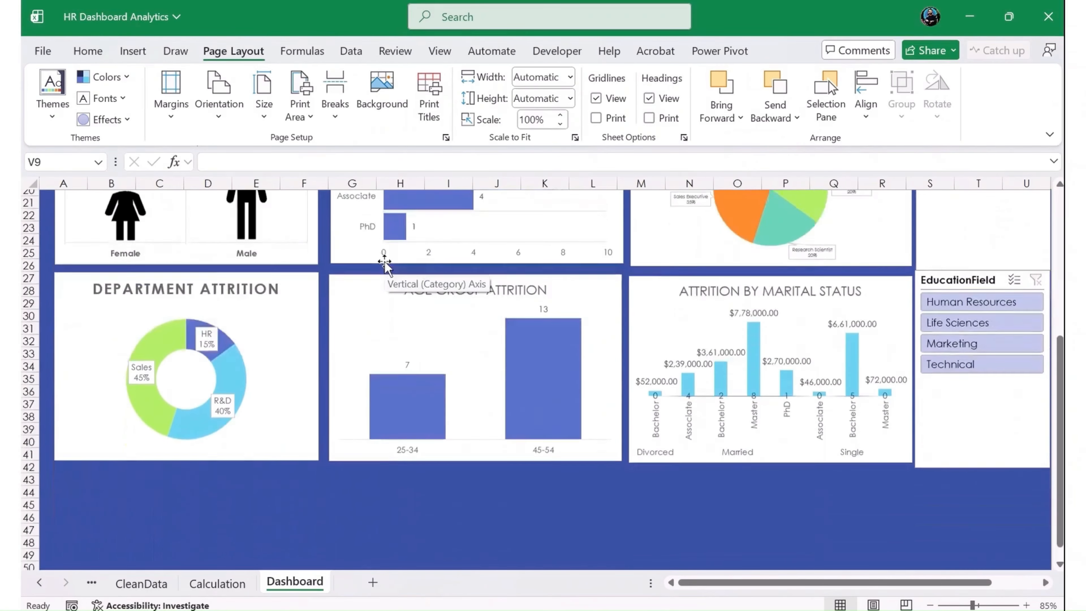
scroll(384, 263, down, 1)
scroll(384, 263, up, 8)
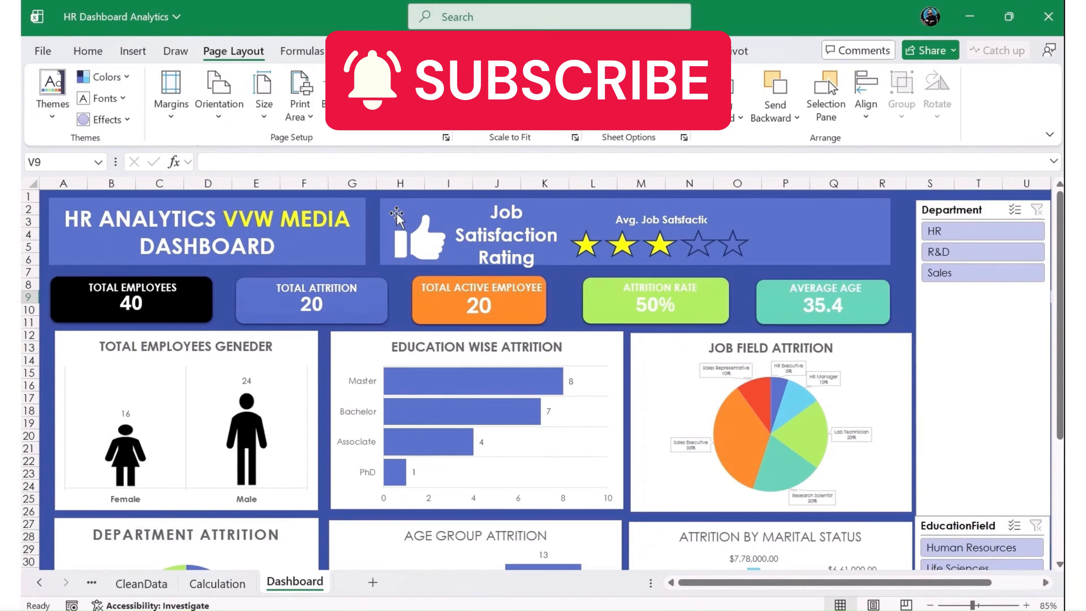
scroll(451, 268, down, 2)
scroll(478, 303, up, 2)
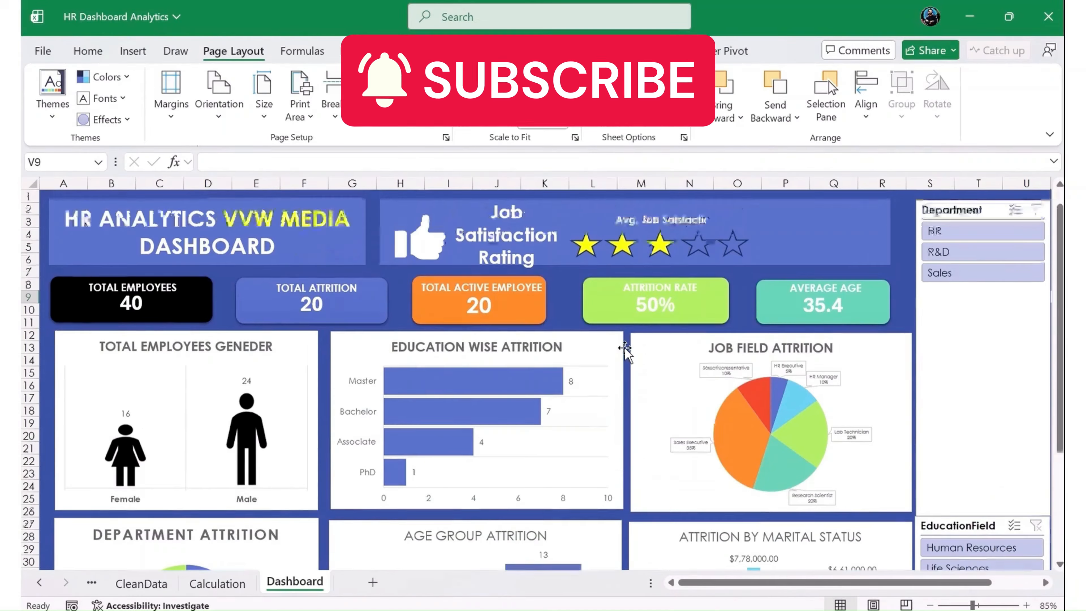
scroll(636, 328, down, 6)
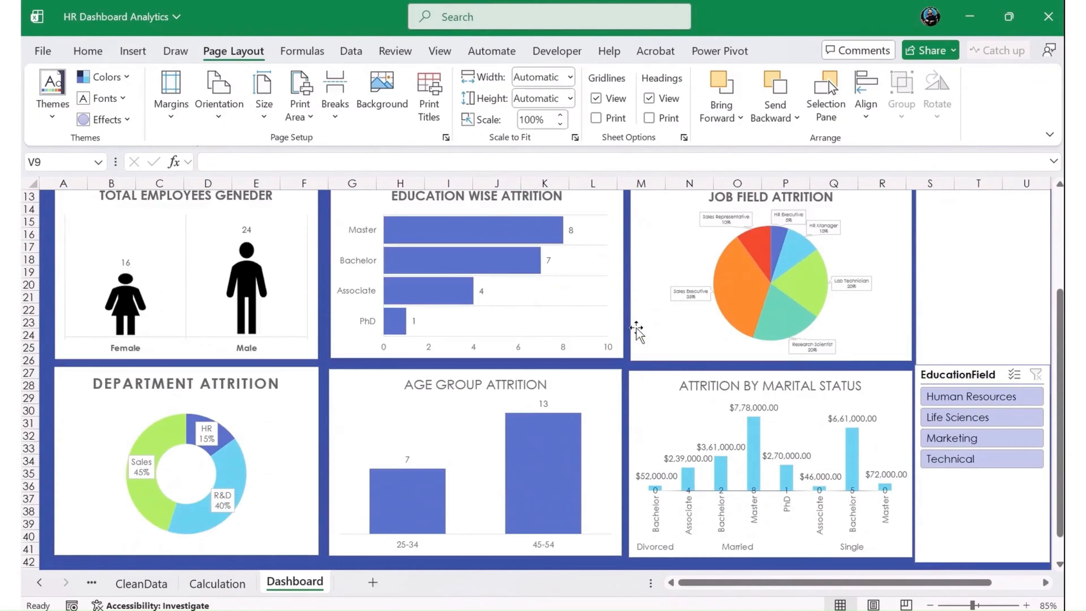
scroll(637, 329, up, 2)
scroll(637, 329, up, 4)
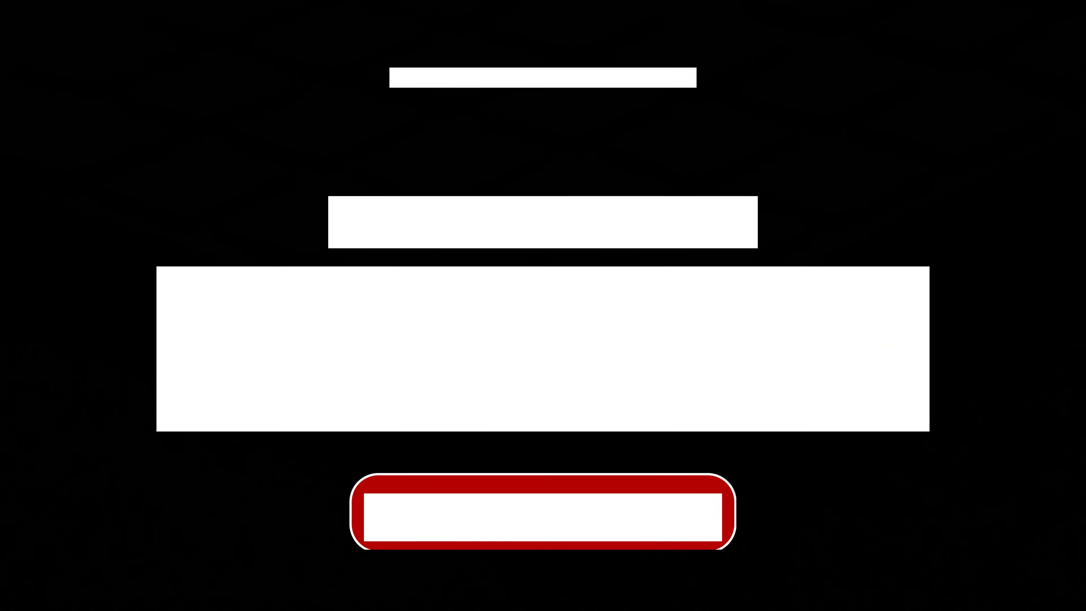